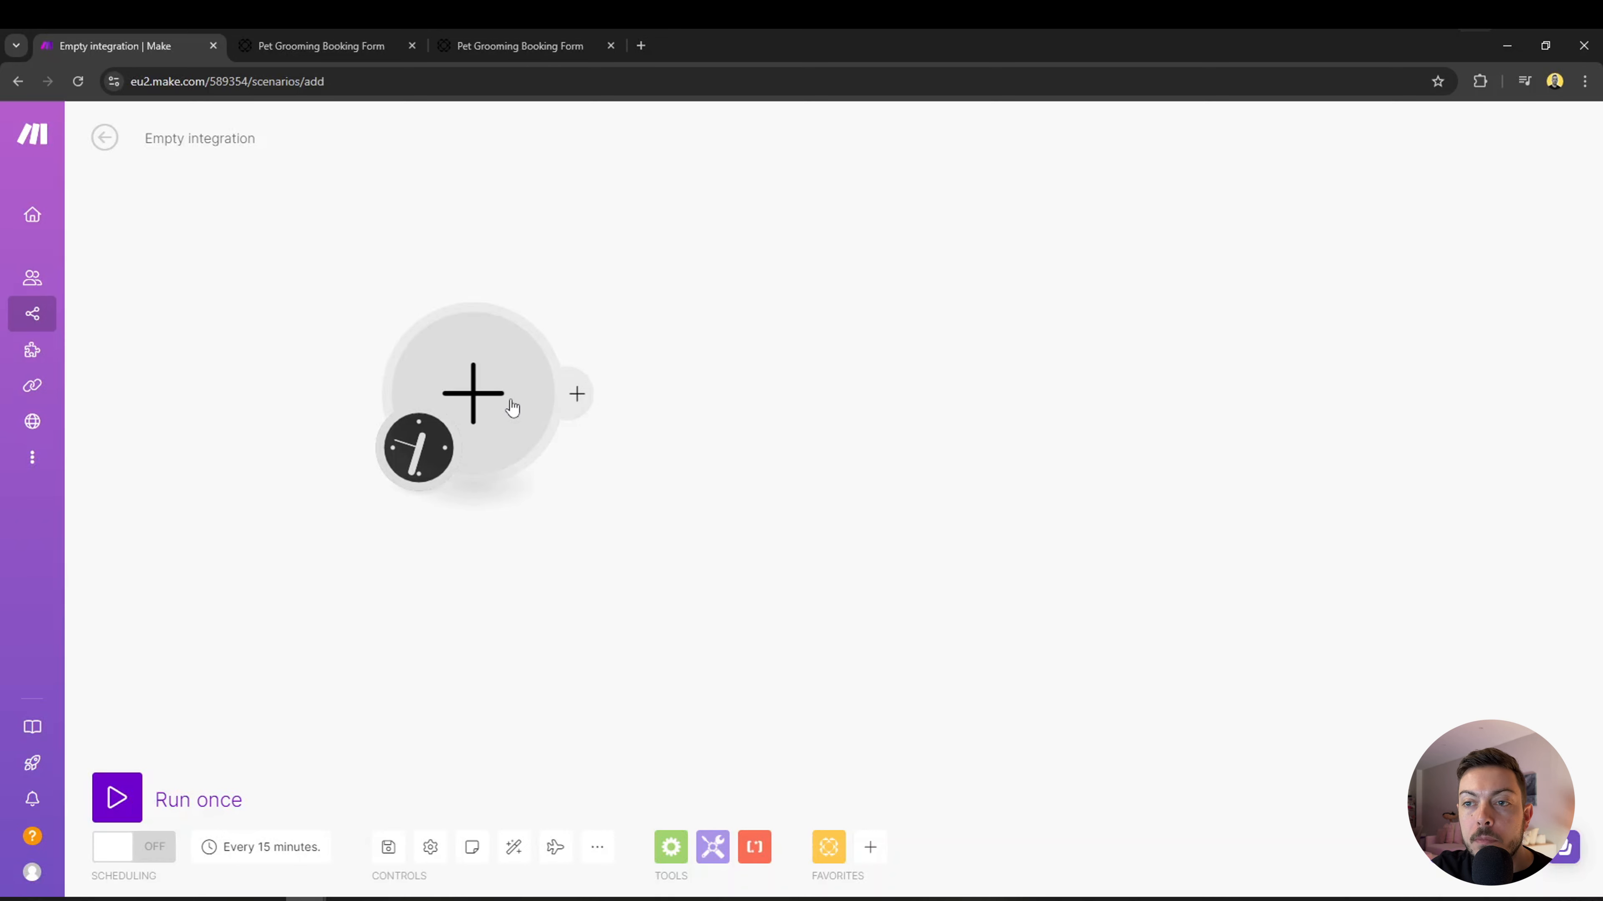
Add a Paperform New Submission trigger as the first module of the empty scenario.
{"action": "left_click", "coordinate": [513, 407]}
{"action": "left_click", "coordinate": [669, 272]}
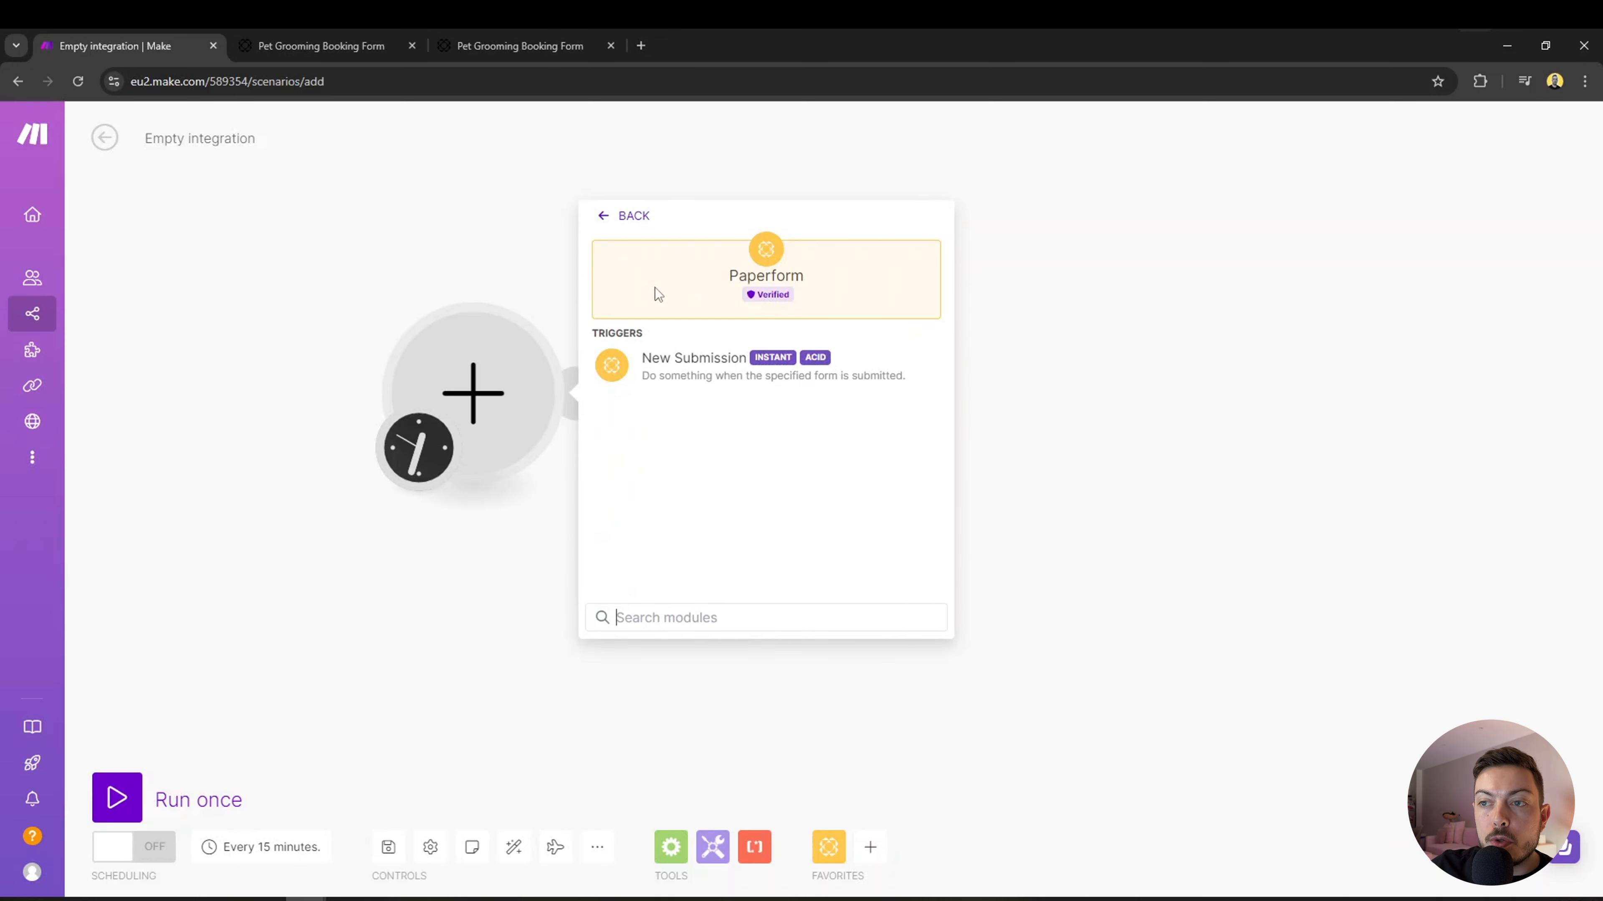
{"action": "left_click", "coordinate": [701, 360]}
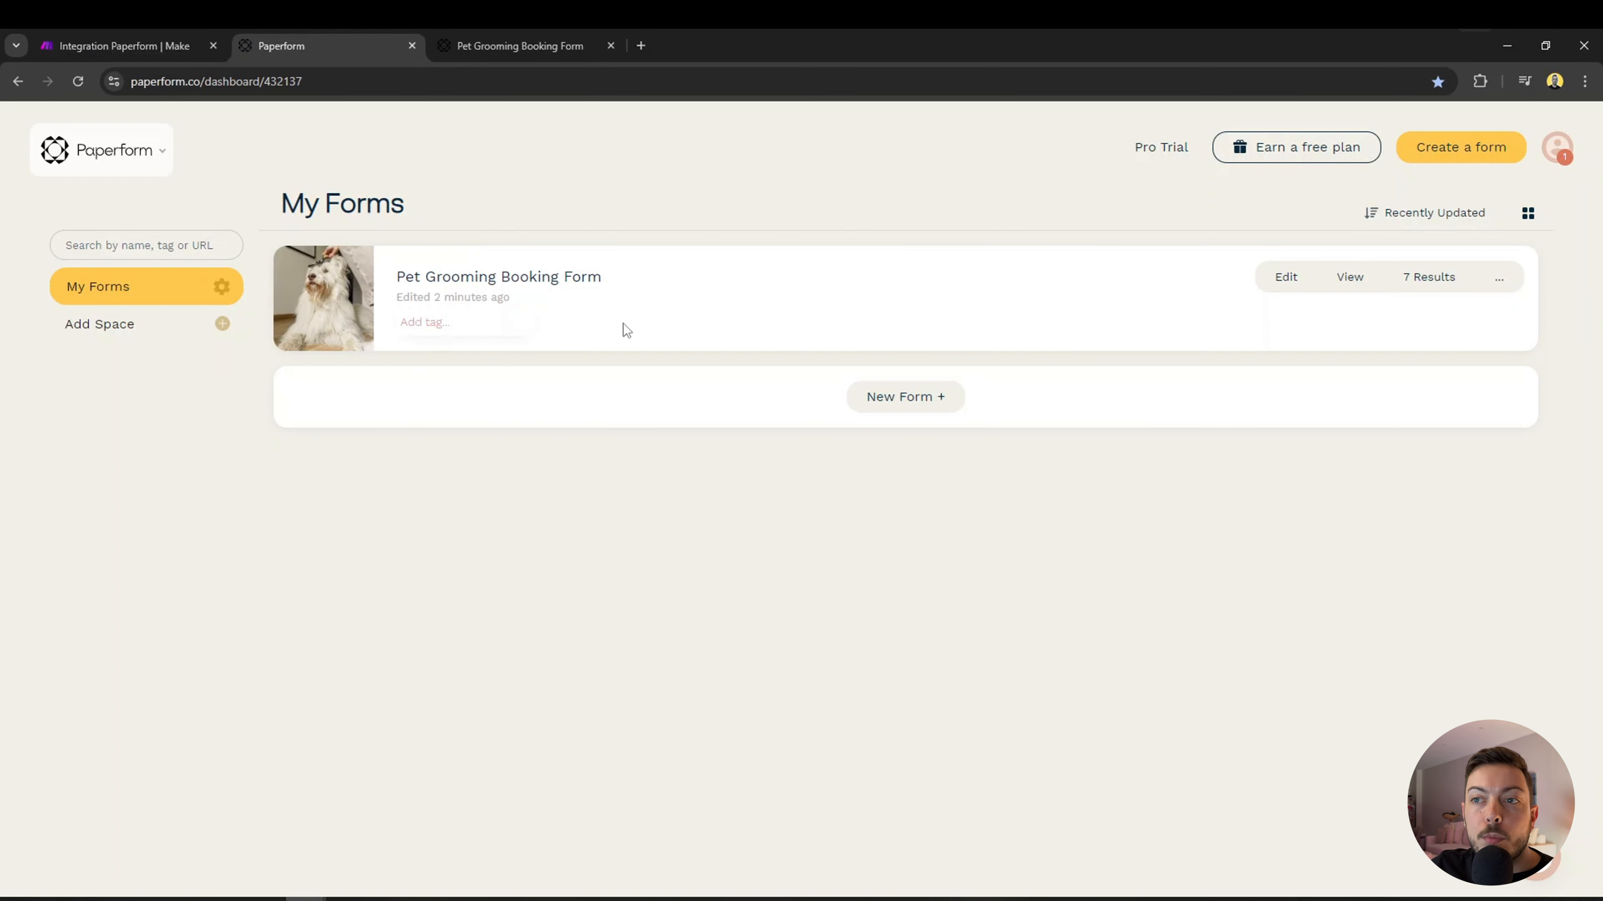
In Paperform, look through the template categories for creating a form and return to the My Forms dashboard.
{"action": "left_click", "coordinate": [1413, 155]}
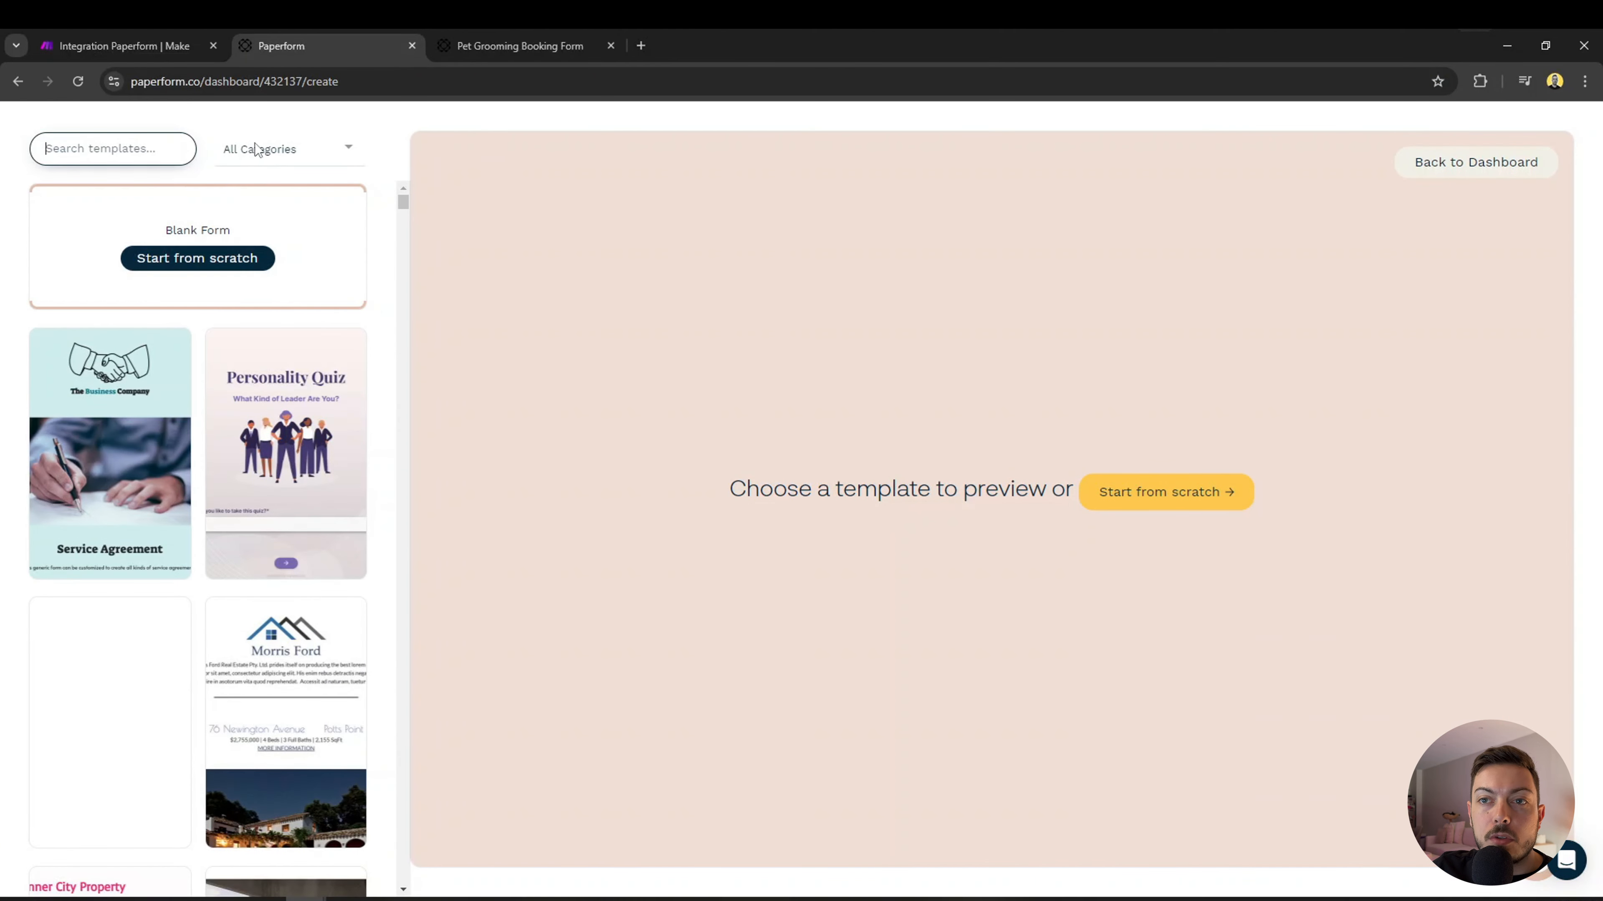
{"action": "left_click", "coordinate": [257, 149]}
{"action": "scroll", "coordinate": [290, 268], "scroll_direction": "down", "scroll_amount": 1}
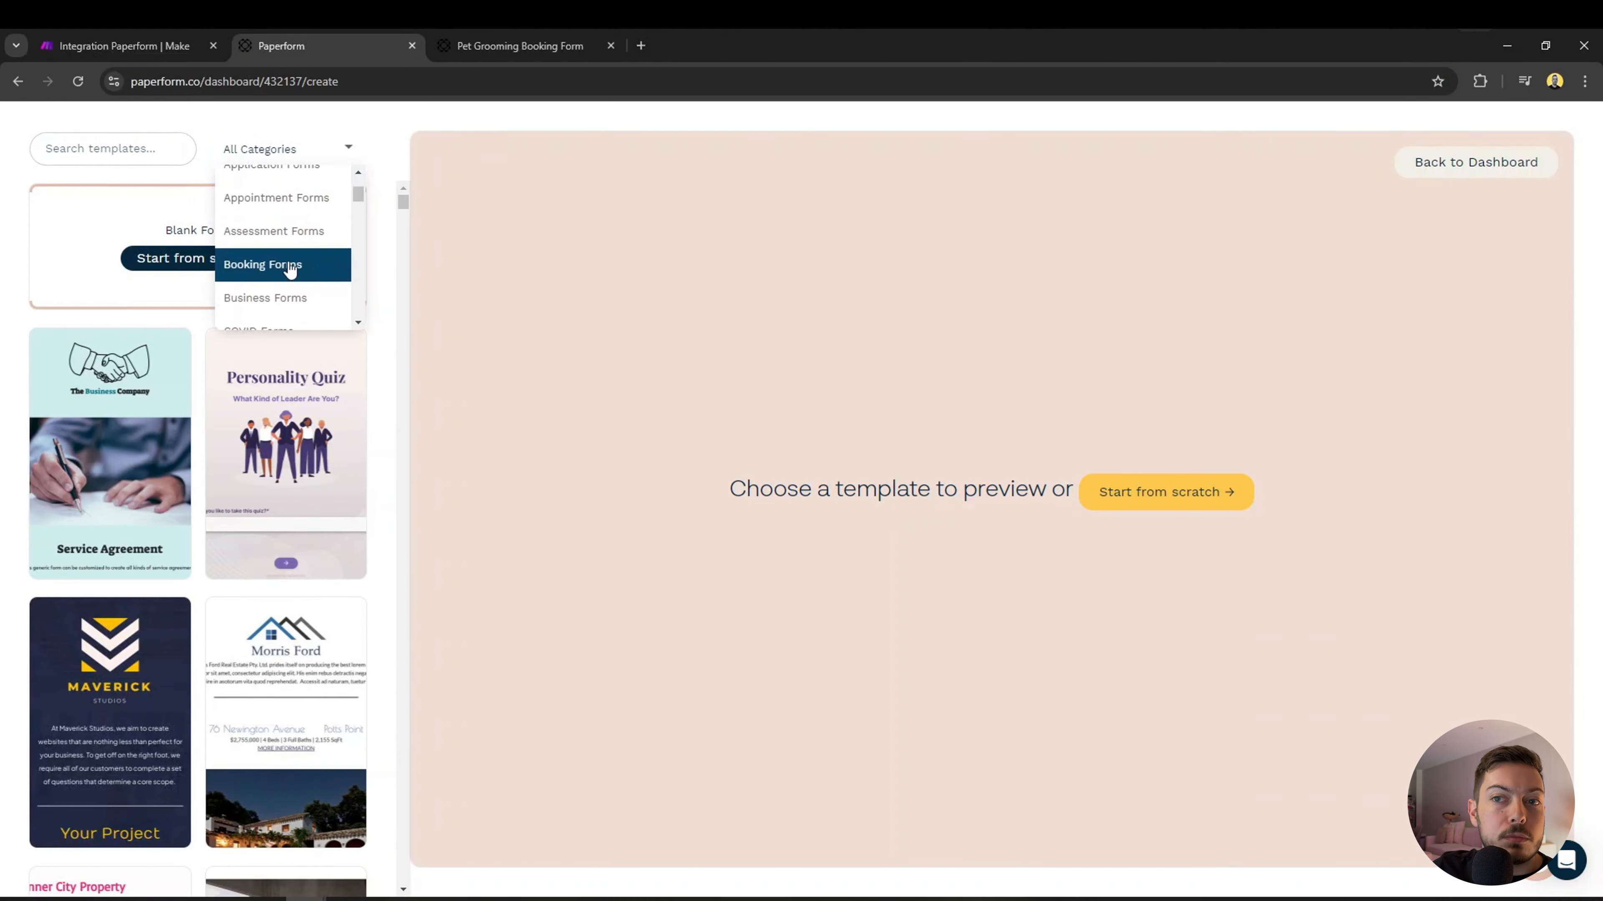
{"action": "scroll", "coordinate": [290, 269], "scroll_direction": "down", "scroll_amount": 3}
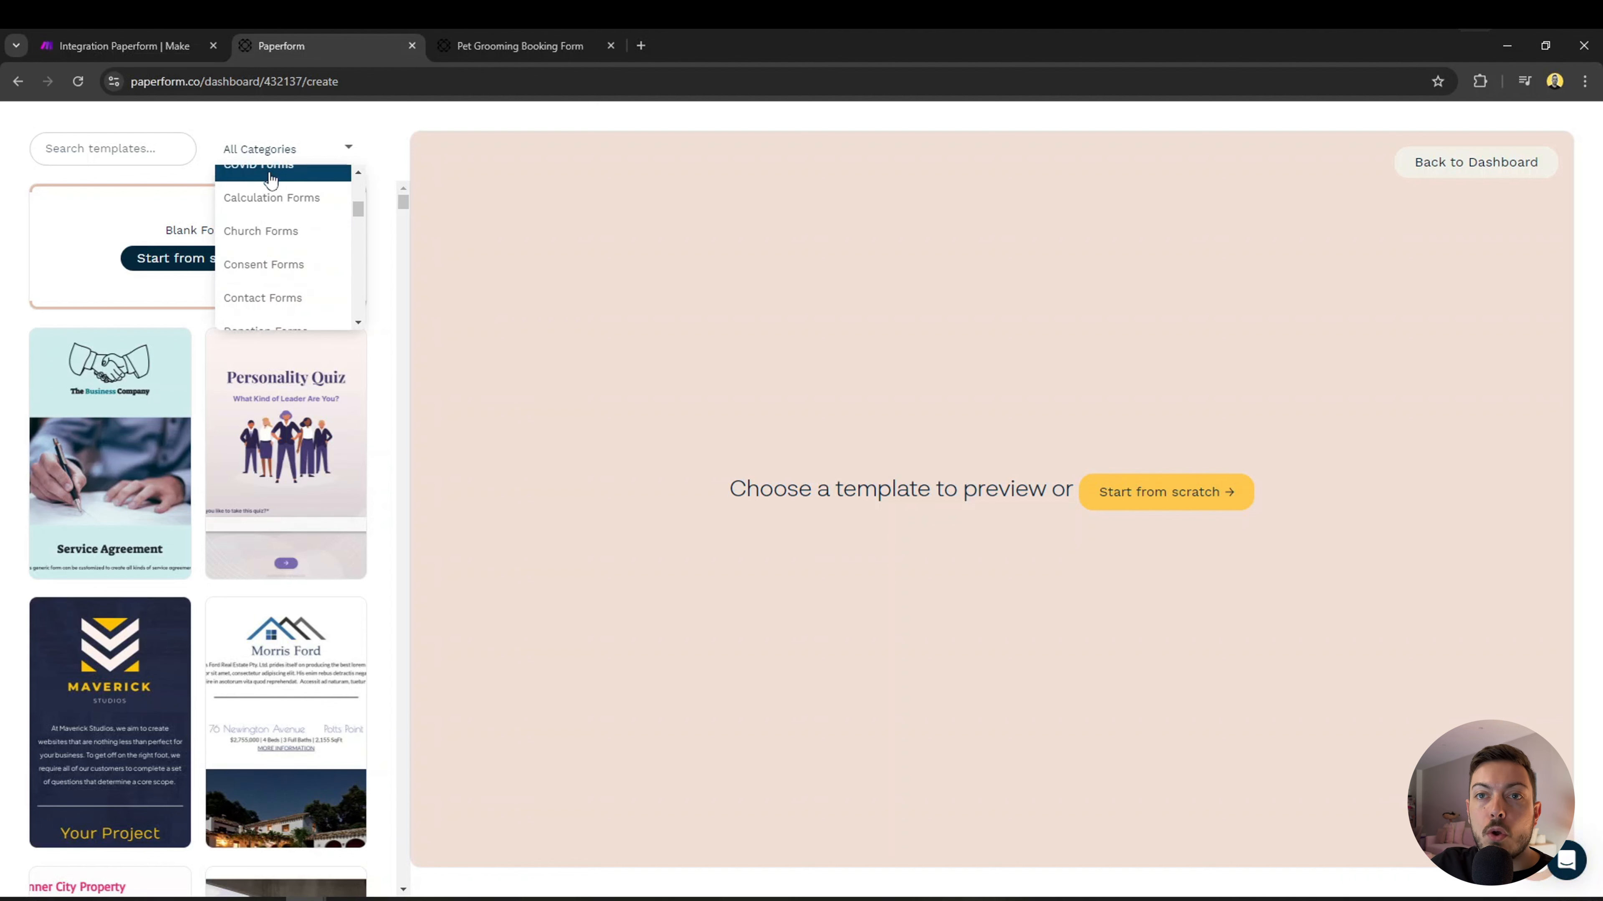
{"action": "left_click", "coordinate": [207, 139]}
{"action": "left_click", "coordinate": [18, 81]}
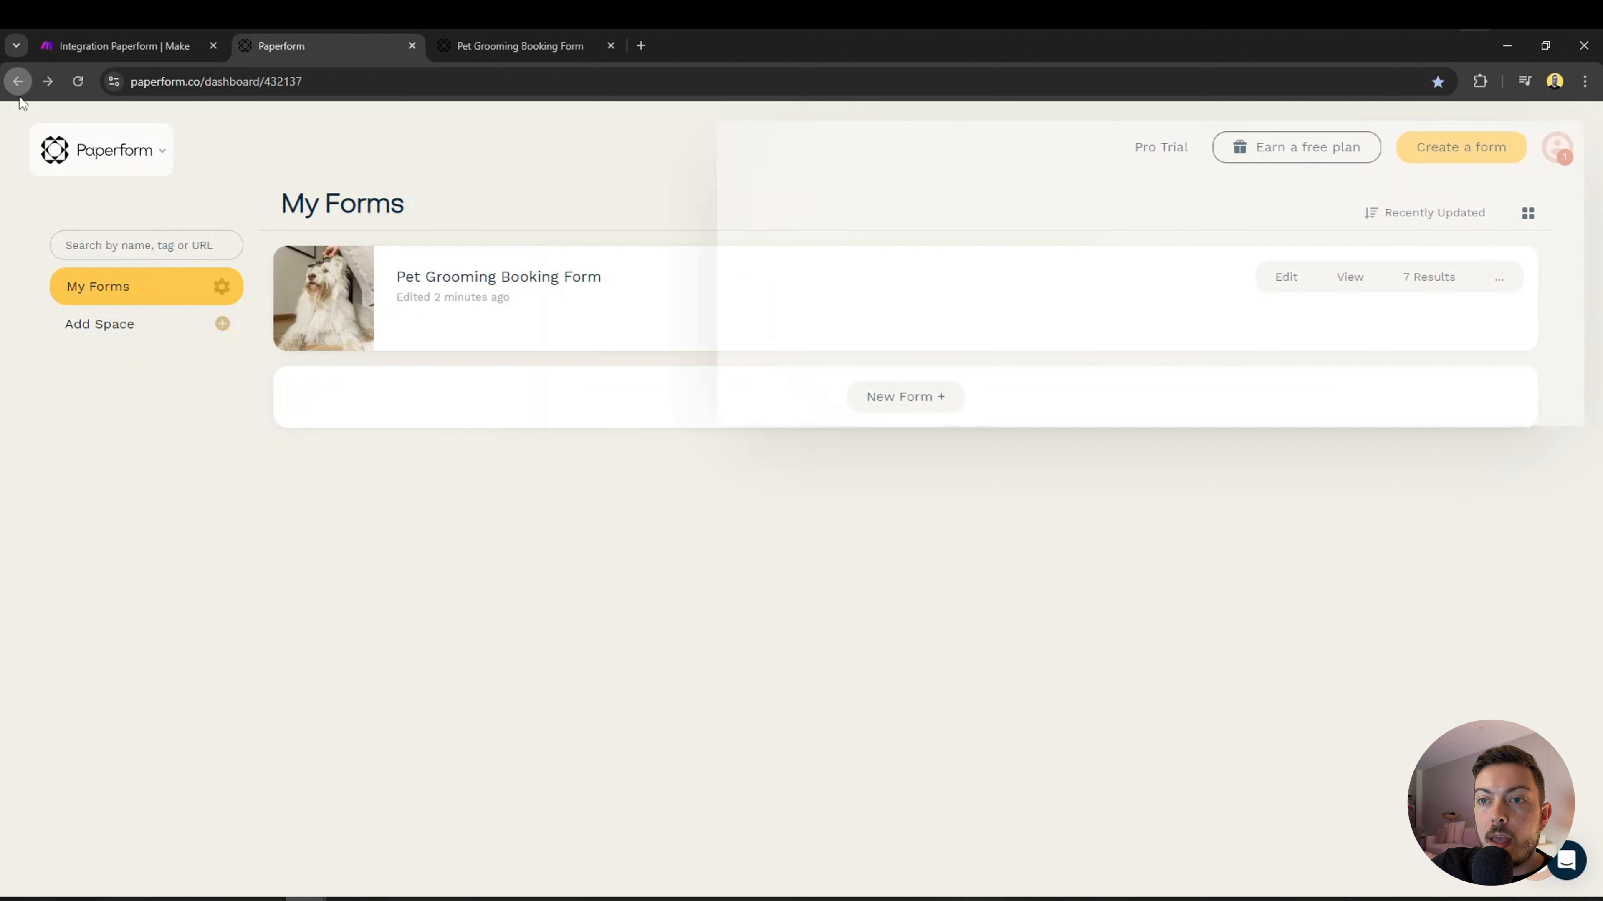
Open the Pet Grooming Booking Form in the form editor and look over its design.
{"action": "left_click", "coordinate": [336, 302]}
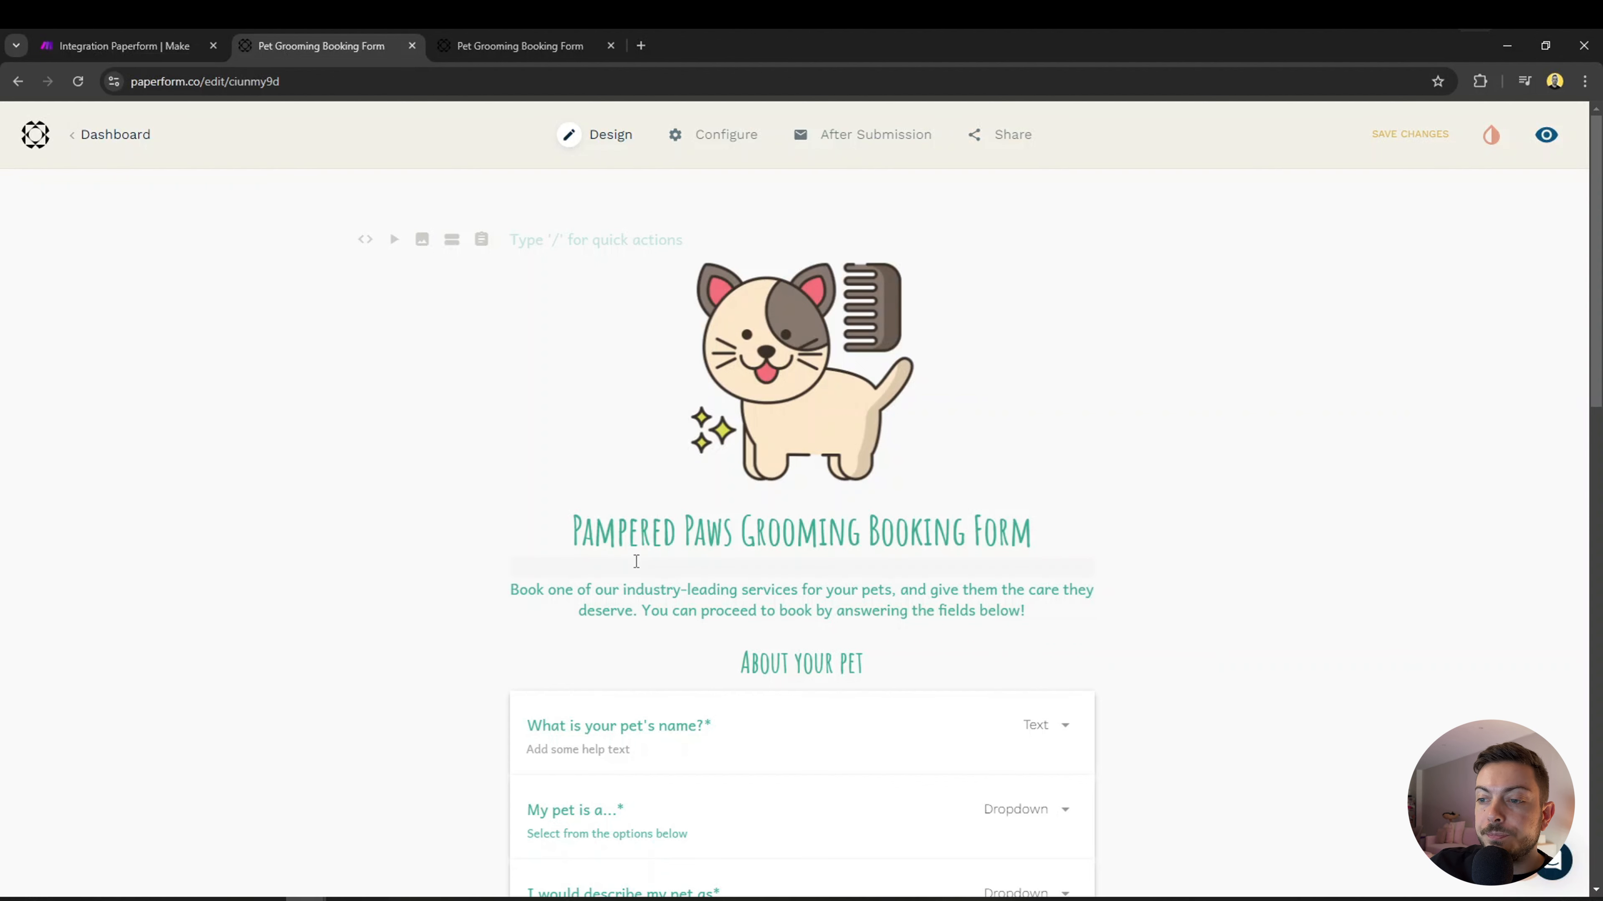
{"action": "scroll", "coordinate": [1009, 537], "scroll_direction": "down", "scroll_amount": 3}
{"action": "scroll", "coordinate": [1405, 265], "scroll_direction": "up", "scroll_amount": 3}
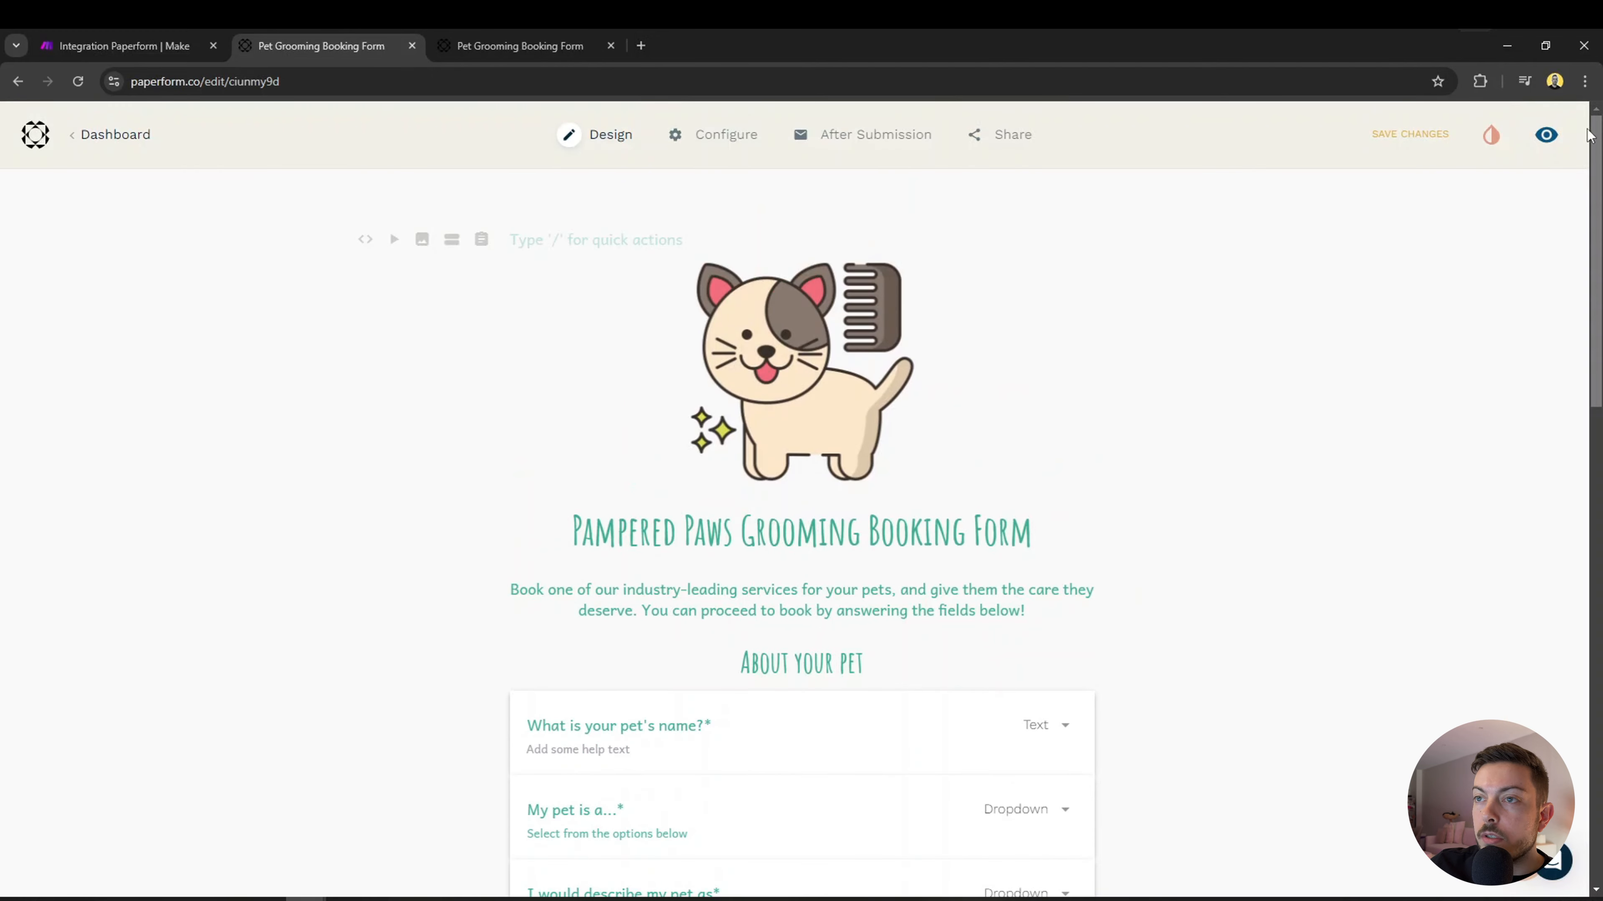
Open the live Pet Grooming Booking Form and review its questions about the pet and the offered services.
{"action": "left_click", "coordinate": [1546, 135]}
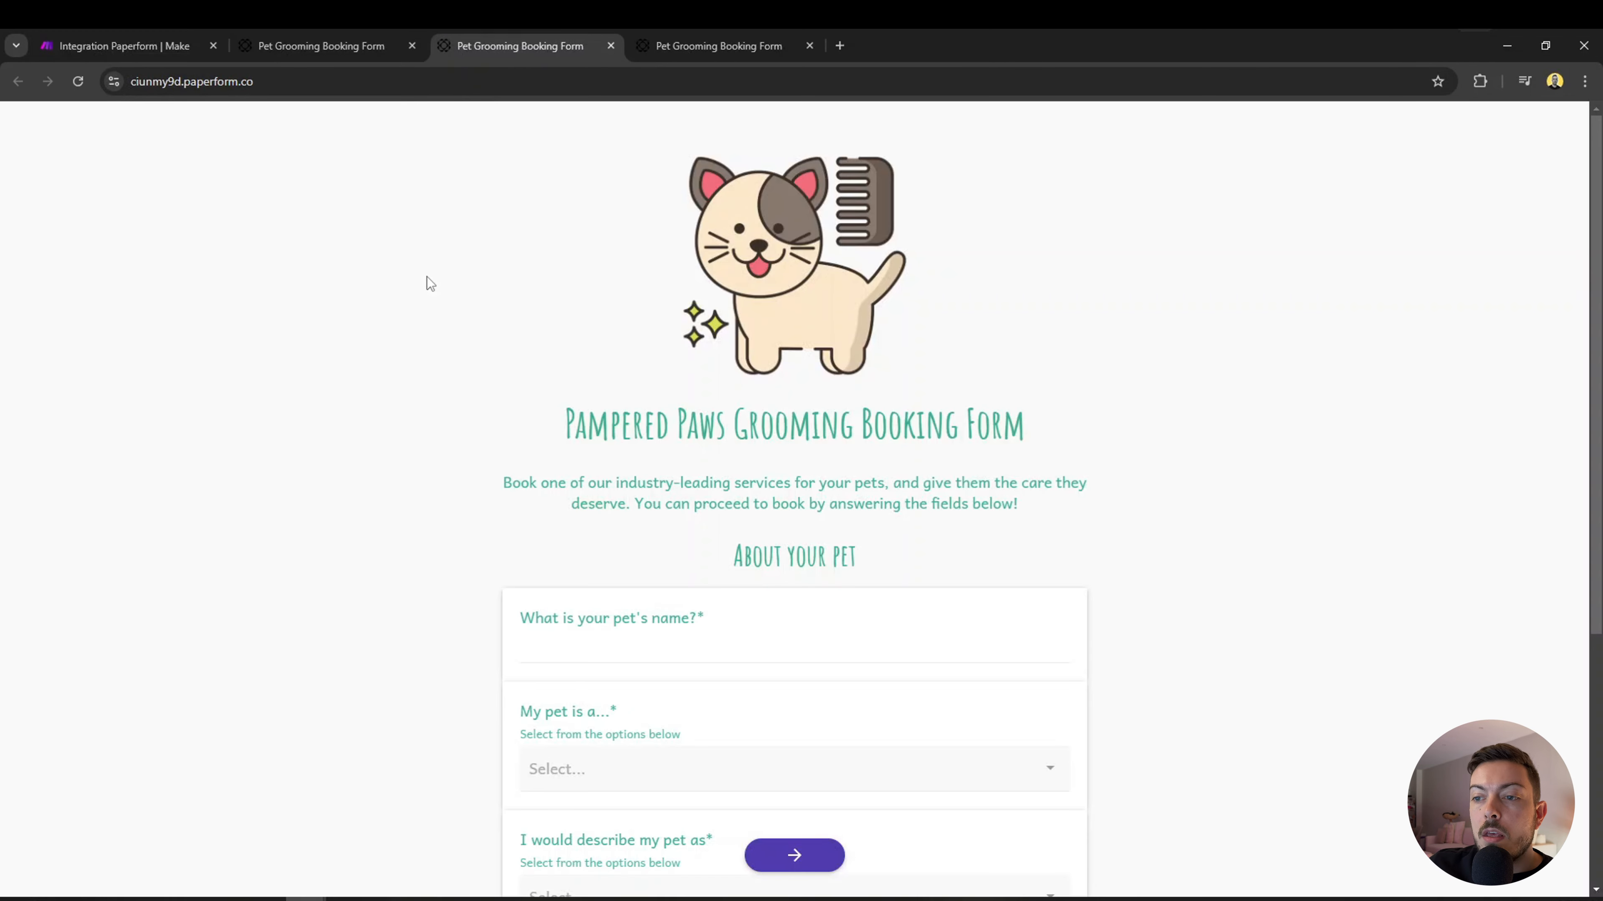
{"action": "scroll", "coordinate": [445, 279], "scroll_direction": "down", "scroll_amount": 1}
{"action": "scroll", "coordinate": [446, 278], "scroll_direction": "down", "scroll_amount": 3}
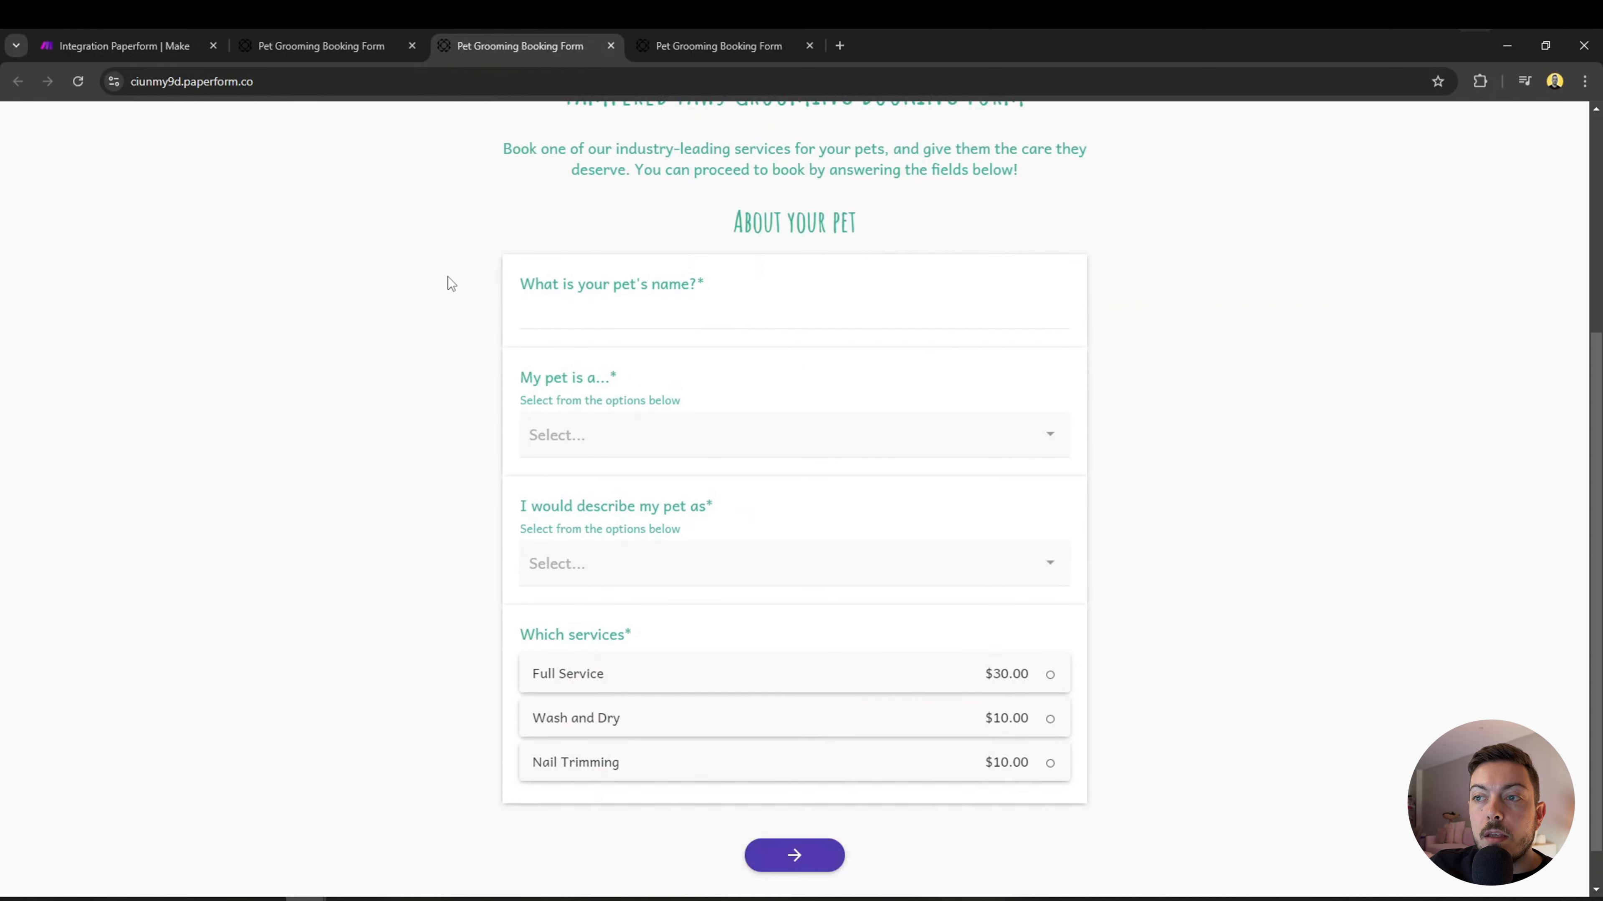
{"action": "scroll", "coordinate": [446, 277], "scroll_direction": "up", "scroll_amount": 2}
{"action": "scroll", "coordinate": [447, 277], "scroll_direction": "up", "scroll_amount": 2}
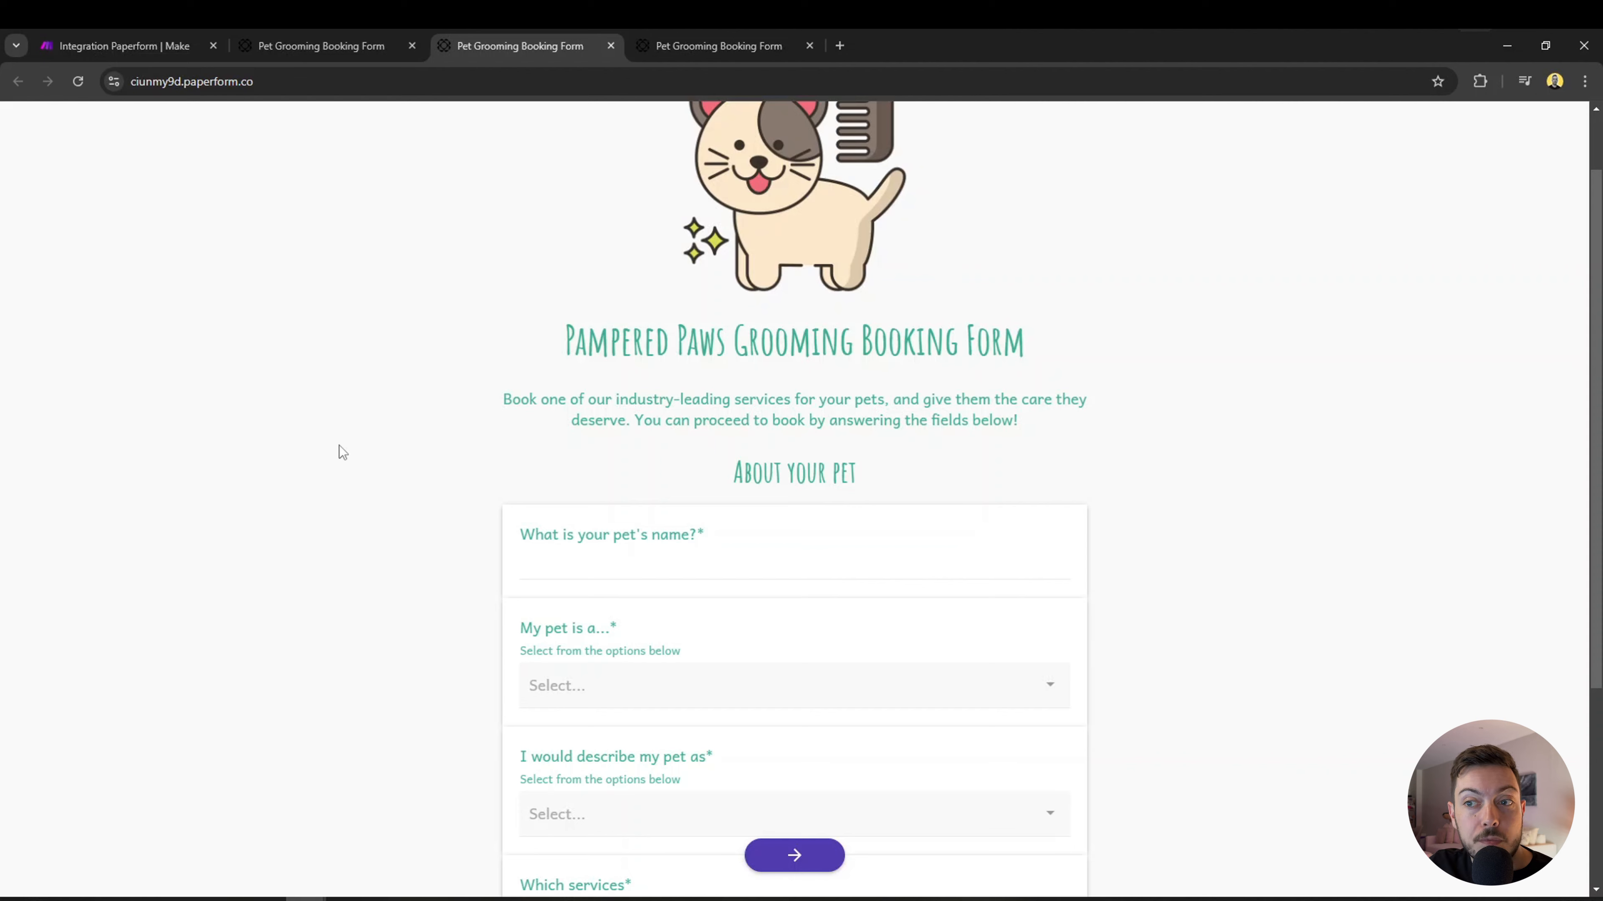
{"action": "scroll", "coordinate": [340, 442], "scroll_direction": "down", "scroll_amount": 1}
{"action": "scroll", "coordinate": [342, 440], "scroll_direction": "down", "scroll_amount": 1}
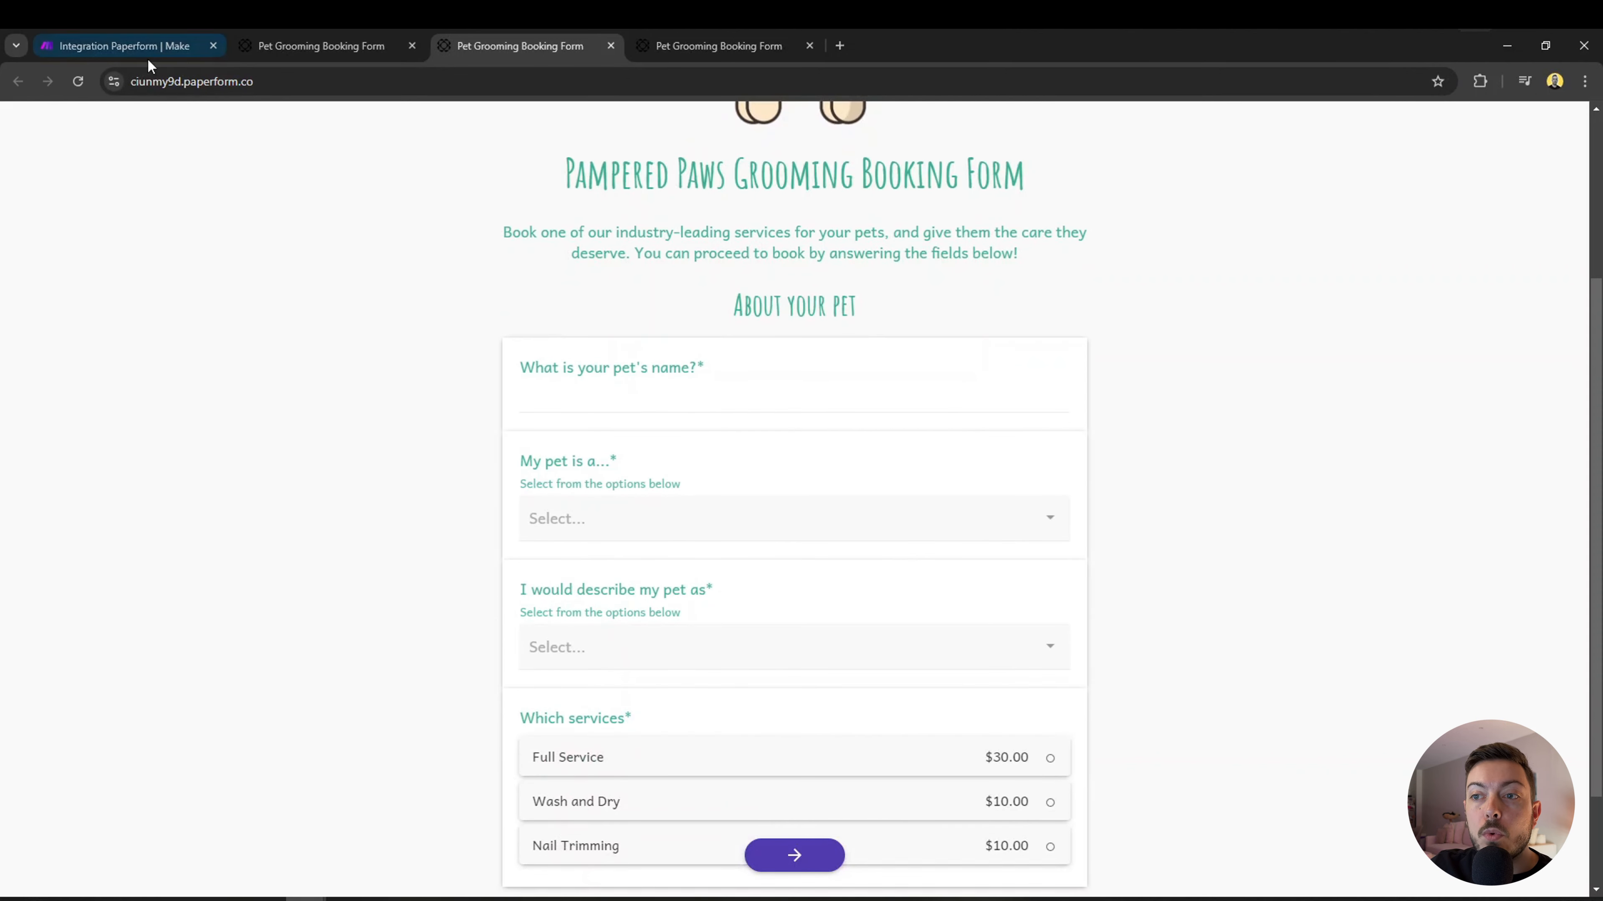
Switch to Make and start a new webhook for the Paperform module, naming it Appointment Form followed by a dog emoji.
{"action": "left_click", "coordinate": [139, 48]}
{"action": "left_click", "coordinate": [678, 391]}
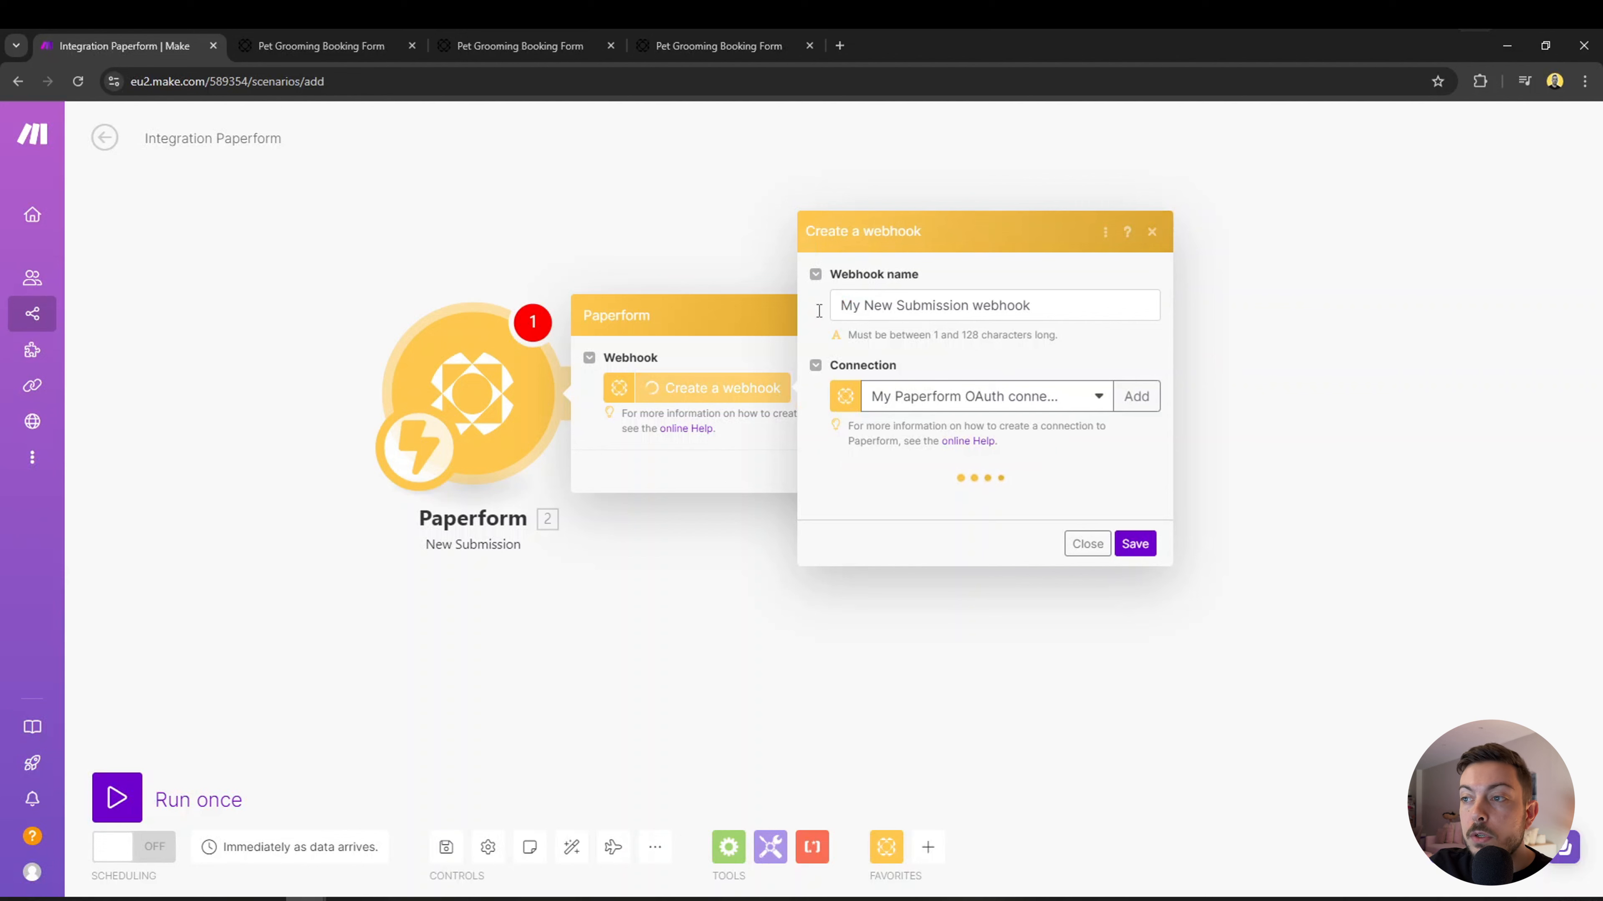
{"action": "left_click_drag", "start_coordinate": [1044, 297], "coordinate": [784, 287]}
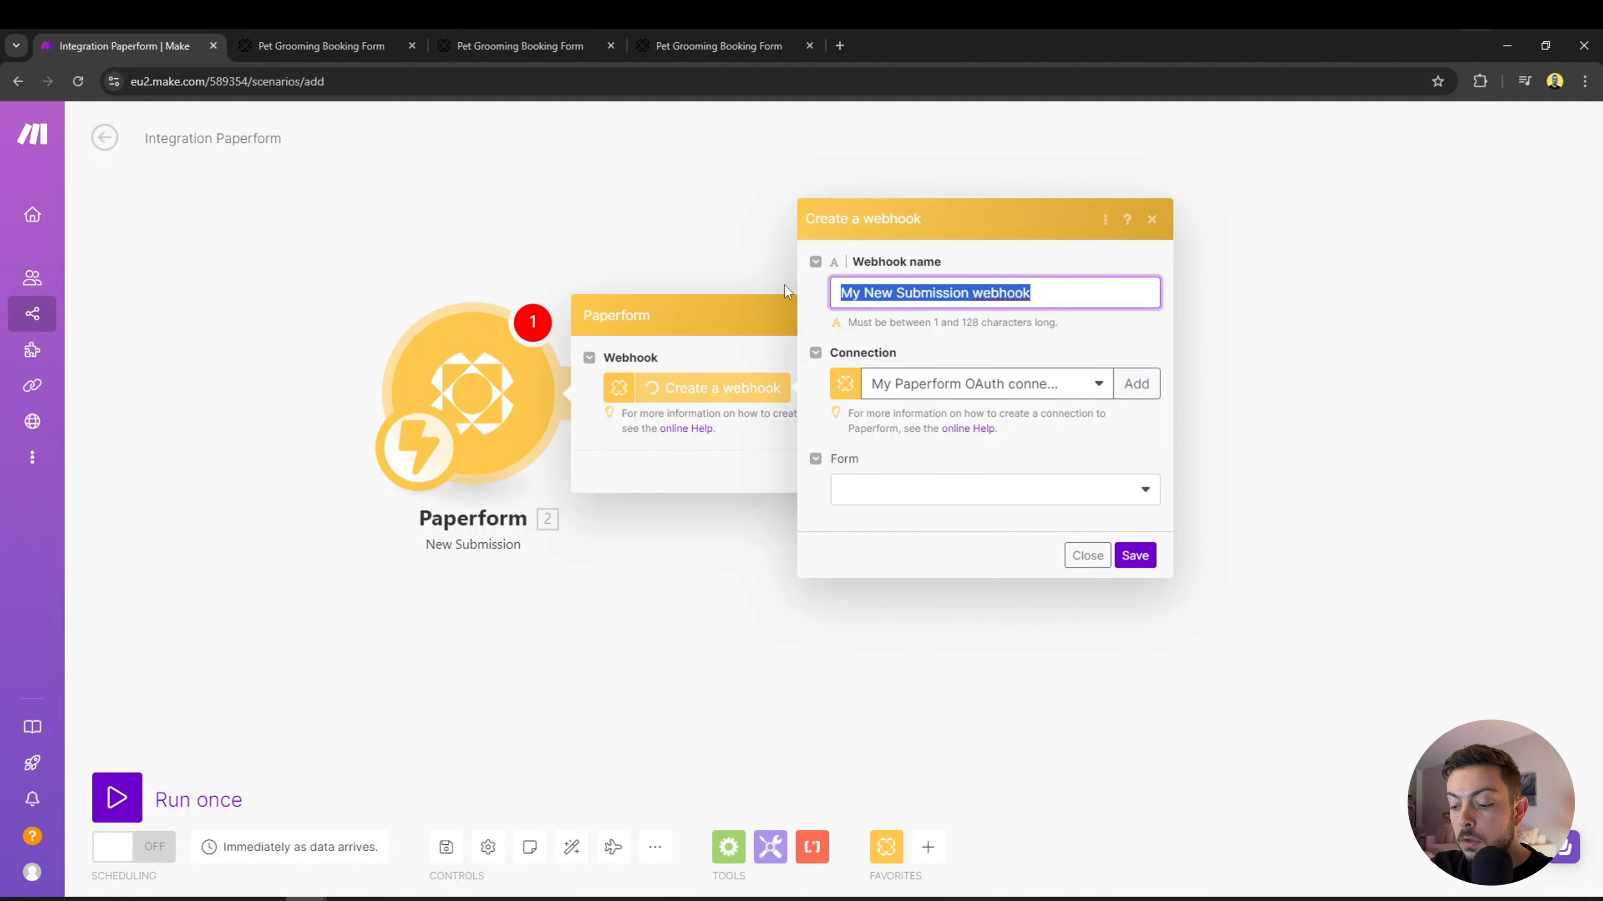
{"action": "type", "text": "Appo"}
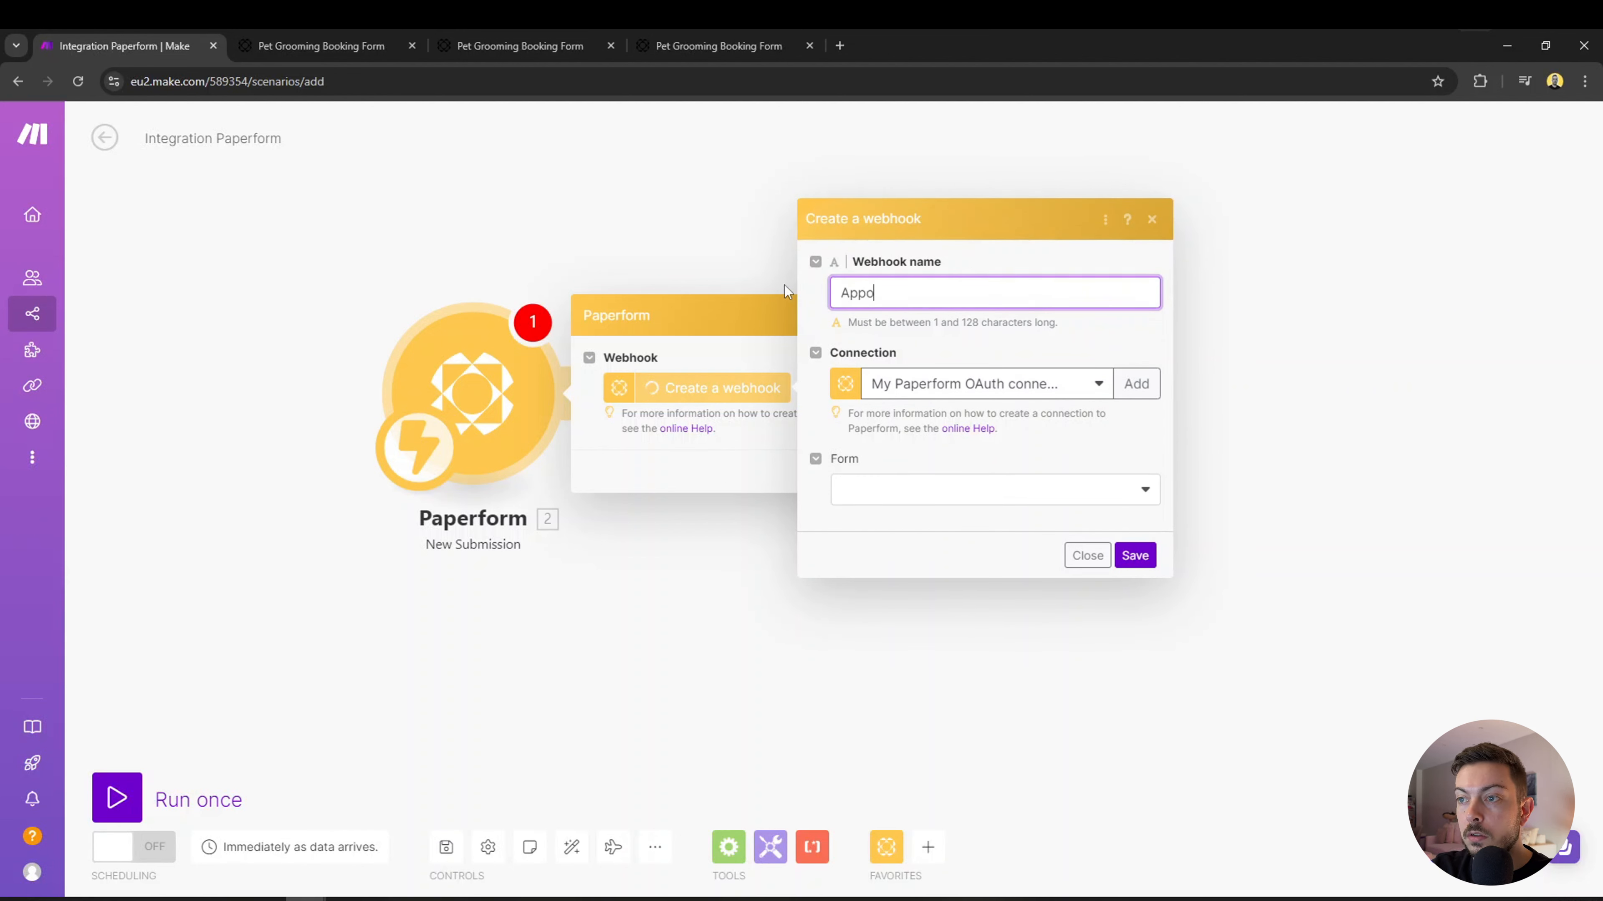
{"action": "type", "text": "intment Form"}
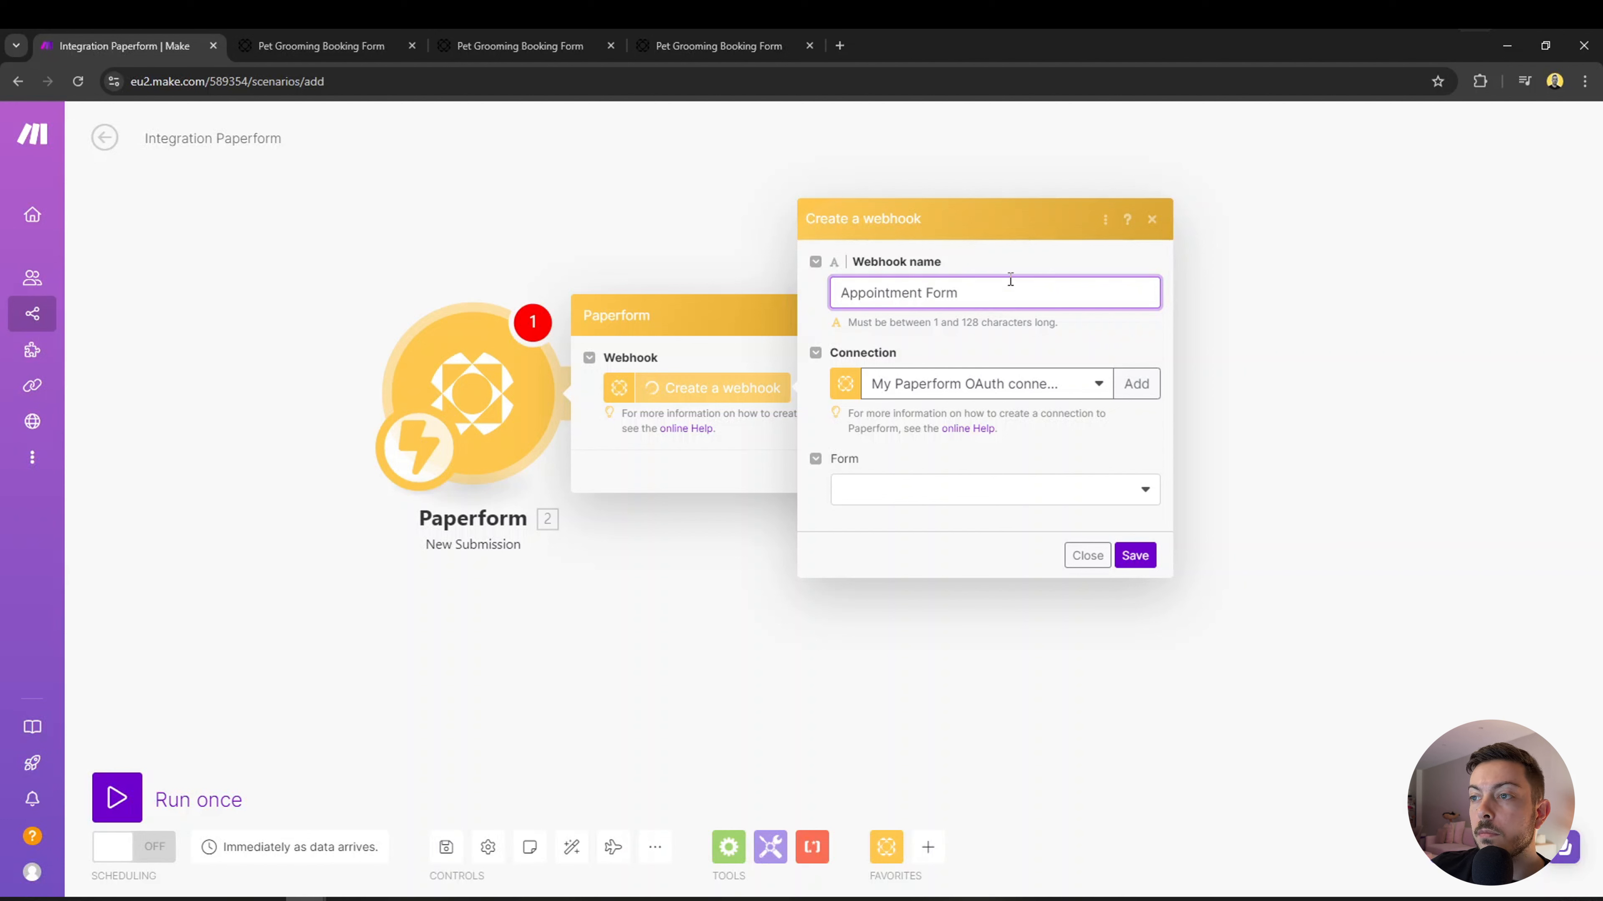
{"action": "right_click", "coordinate": [991, 294]}
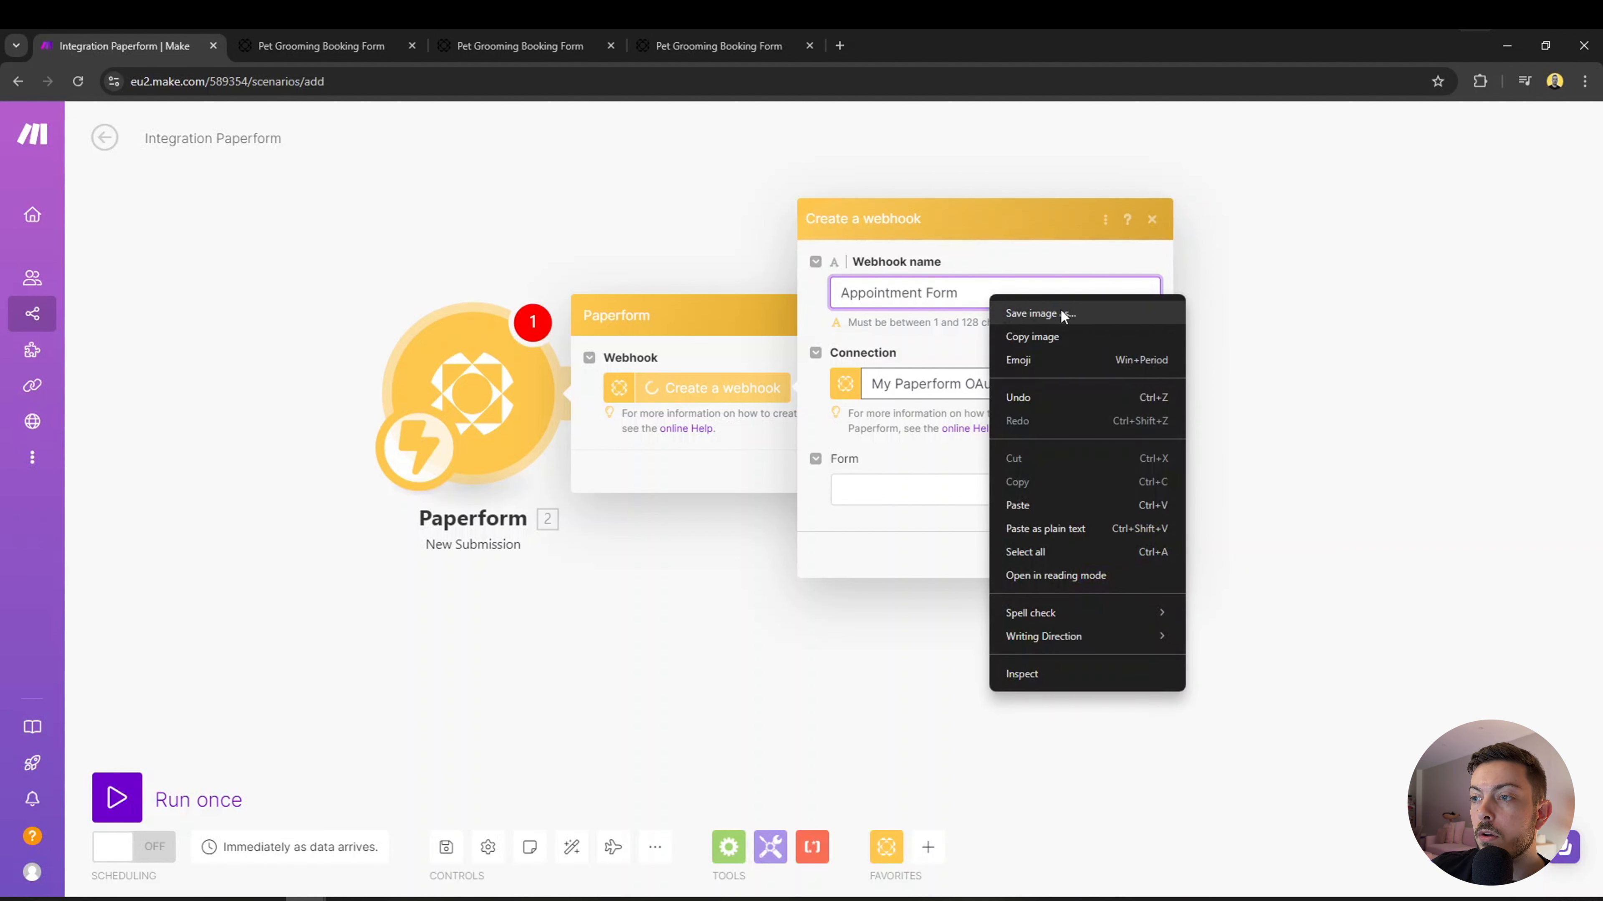
{"action": "left_click", "coordinate": [1058, 369]}
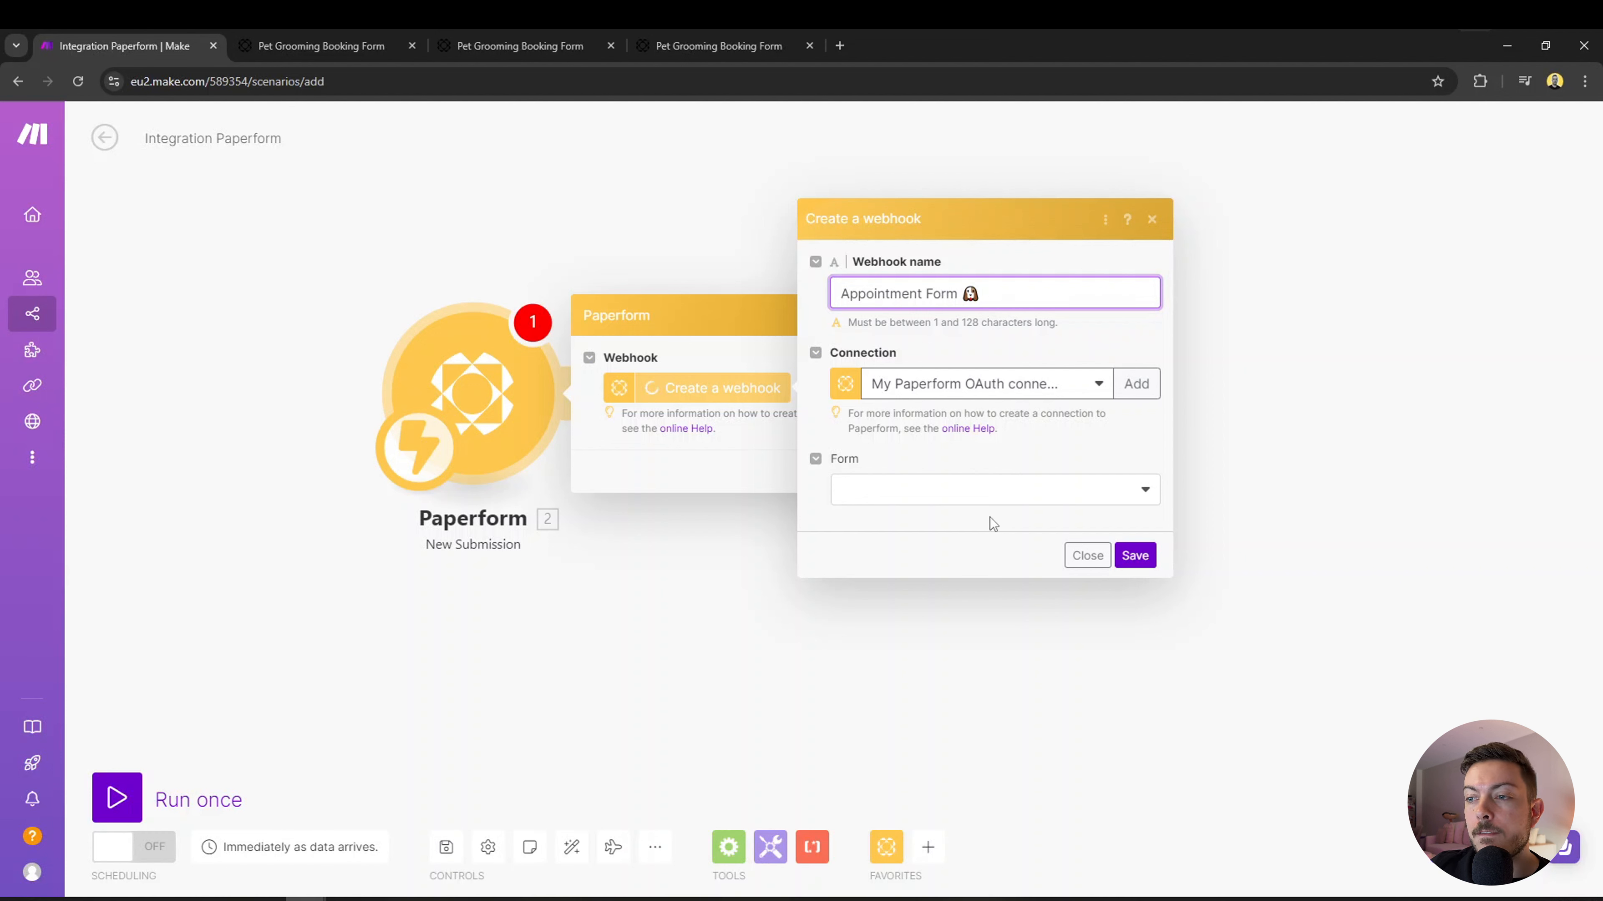
Link the webhook to the form Pet Grooming Booking Form (ciunmy9d.paperform.co) and save it.
{"action": "left_click", "coordinate": [983, 490]}
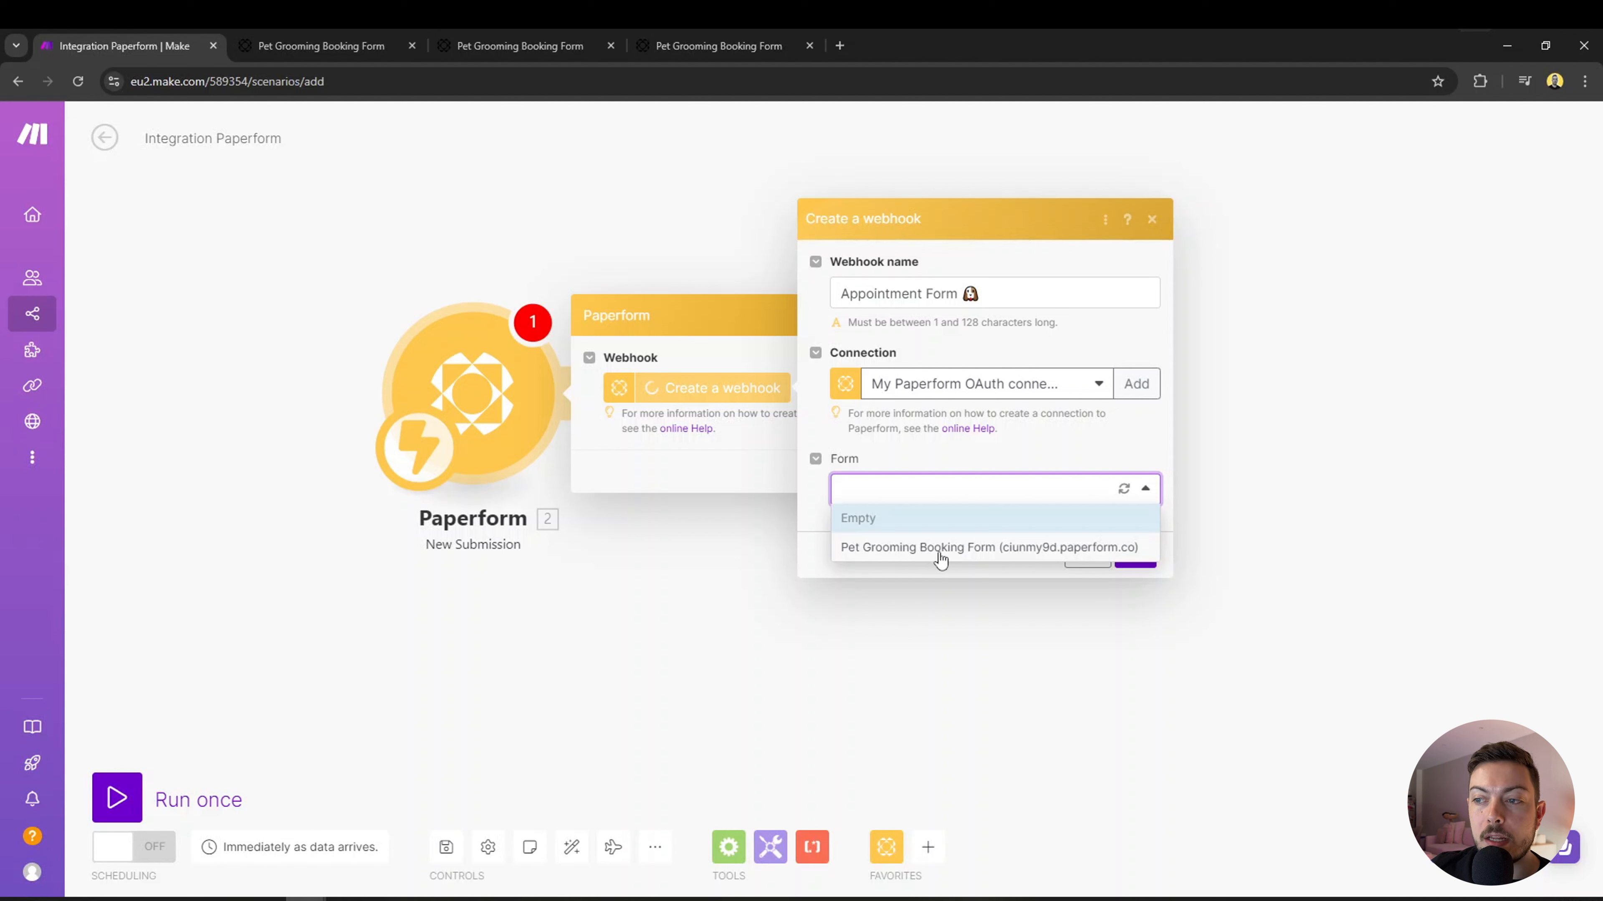
{"action": "left_click", "coordinate": [941, 548]}
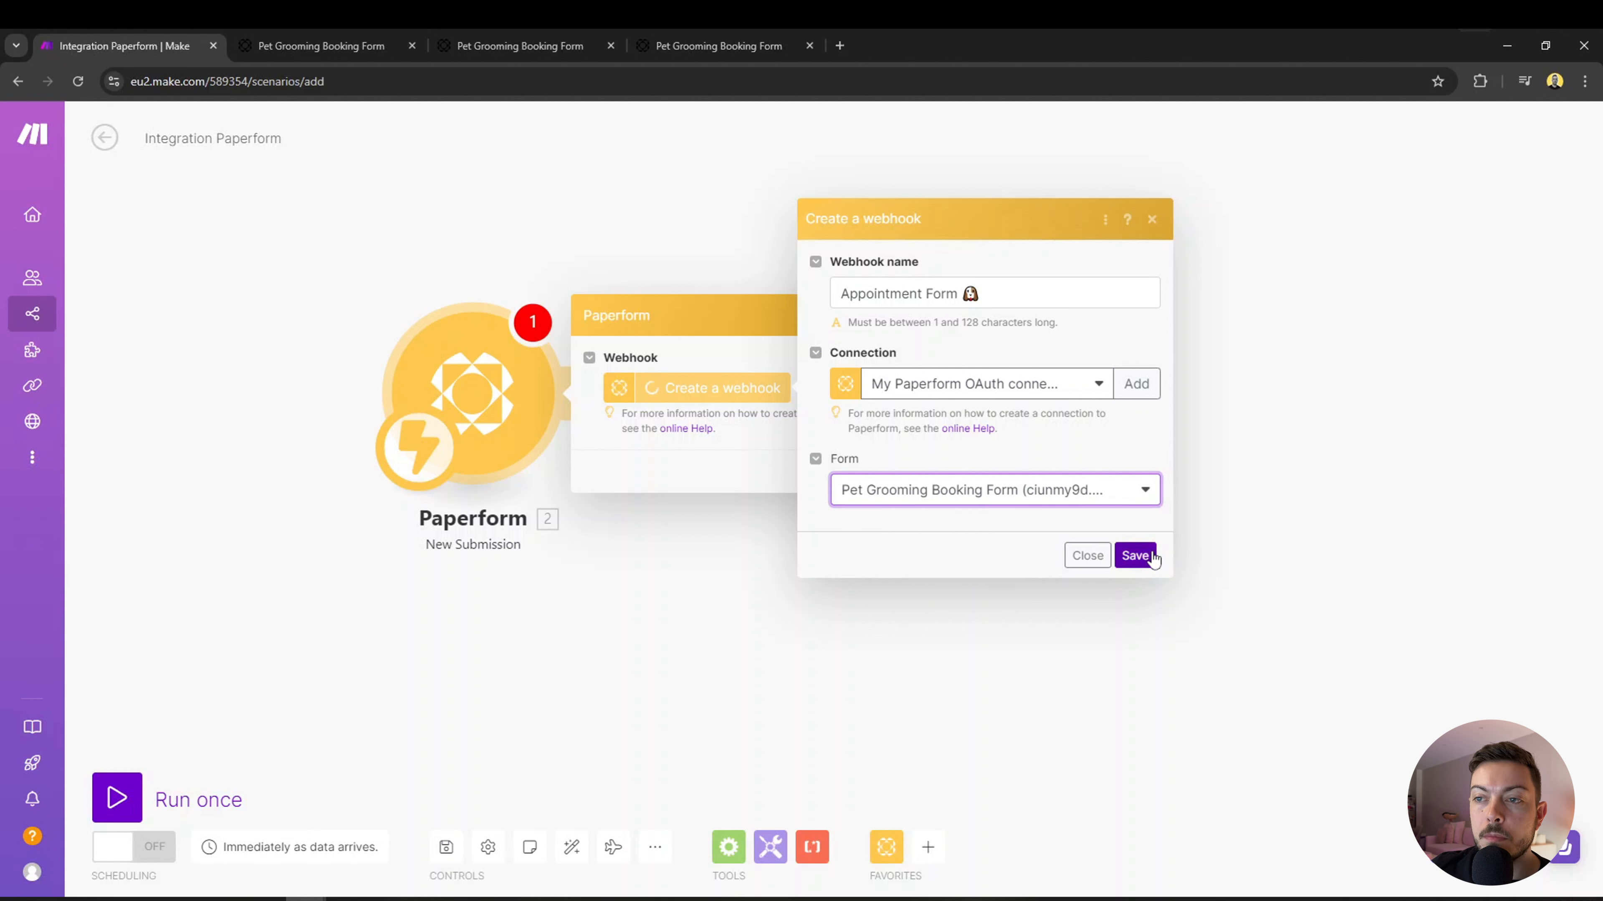
{"action": "left_click", "coordinate": [1138, 557]}
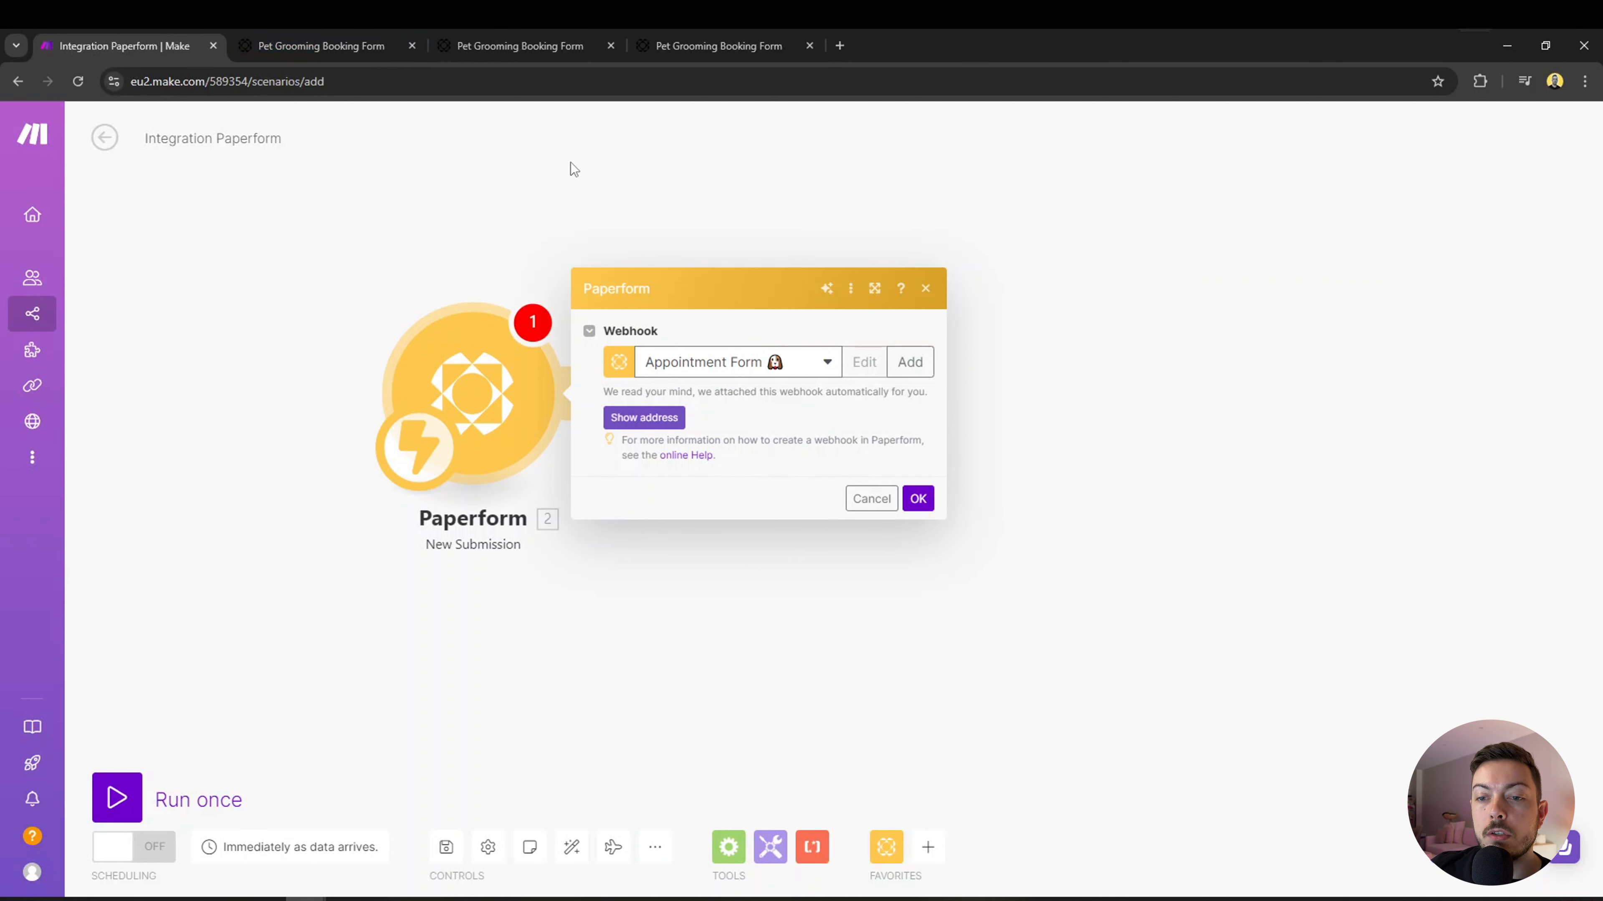
{"action": "left_click", "coordinate": [557, 148]}
{"action": "left_click", "coordinate": [139, 798]}
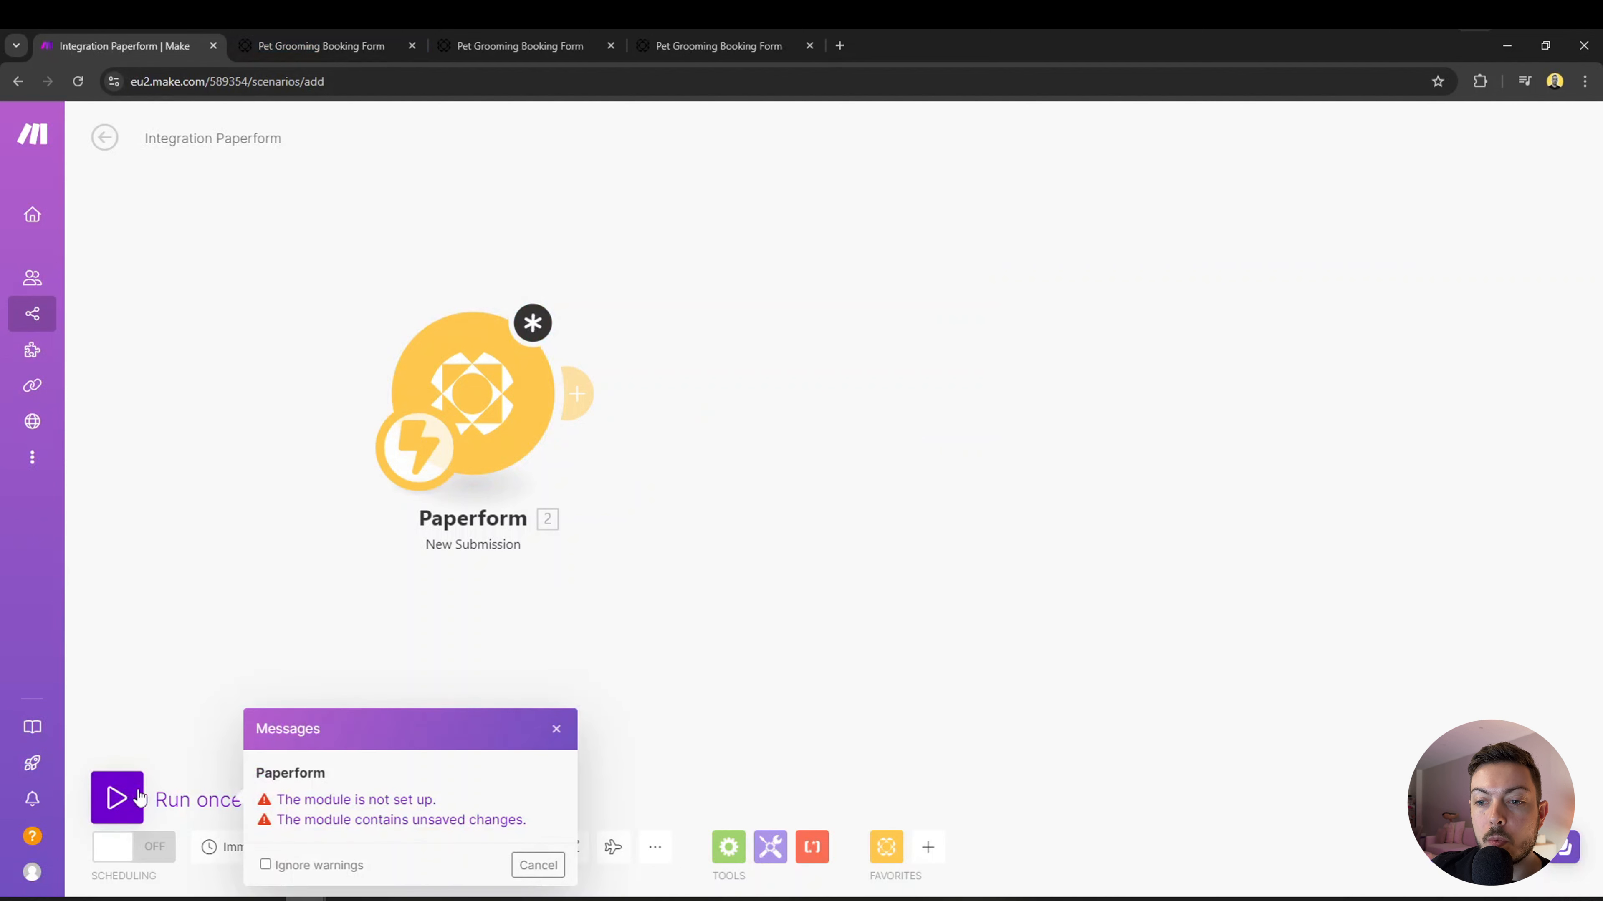
{"action": "left_click", "coordinate": [535, 875]}
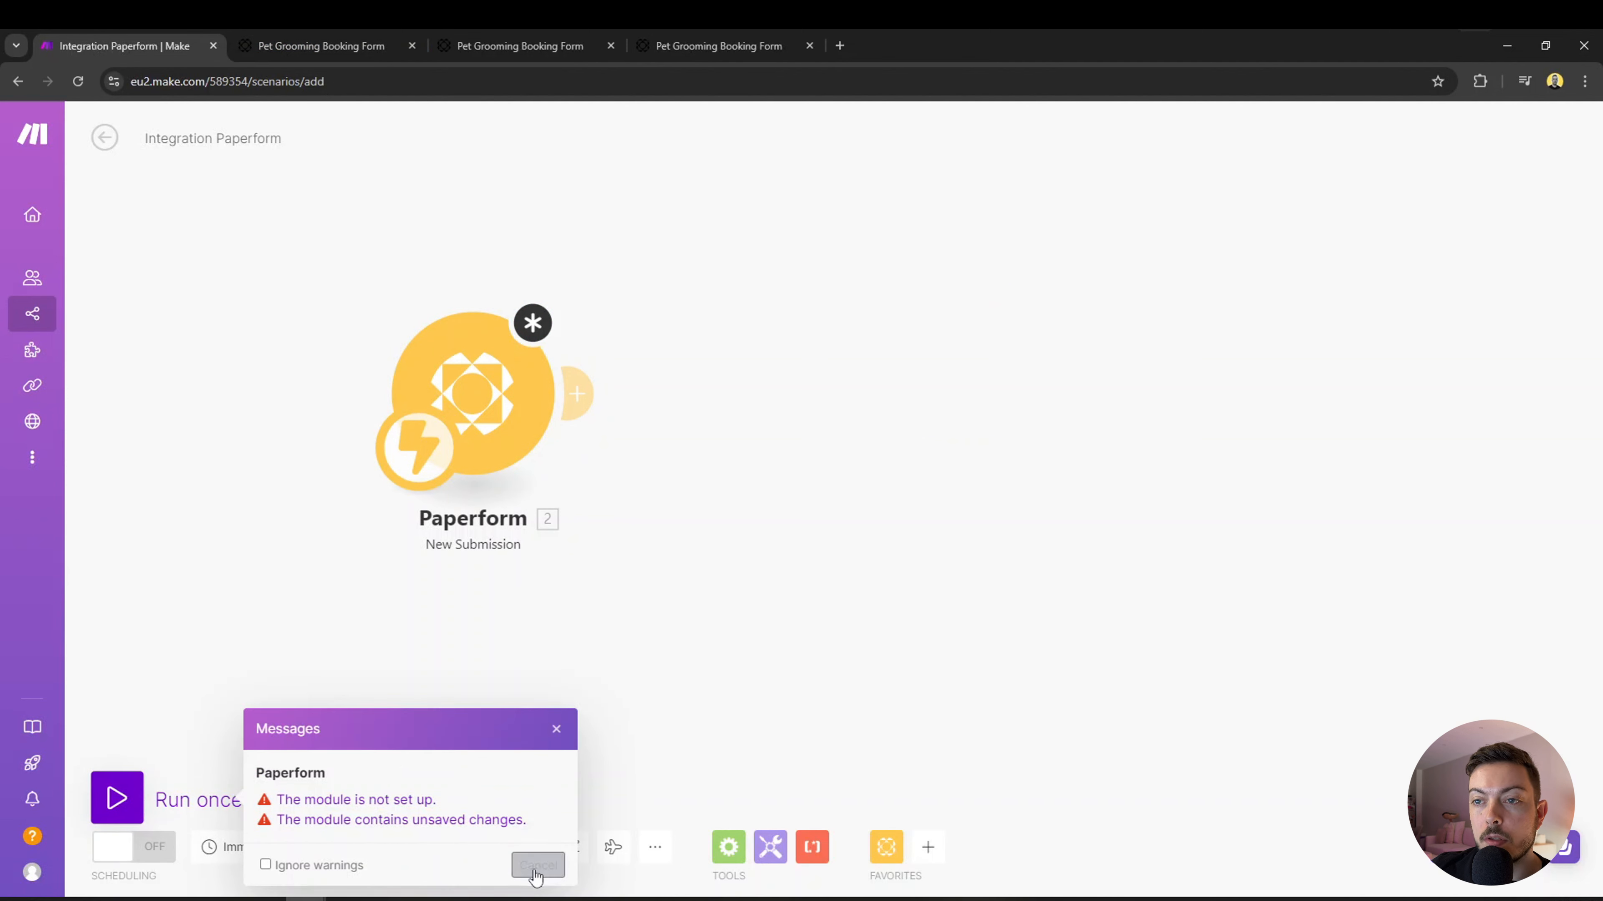
Confirm the Paperform module's settings with the Appointment Form webhook and run the scenario once.
{"action": "left_click", "coordinate": [452, 424]}
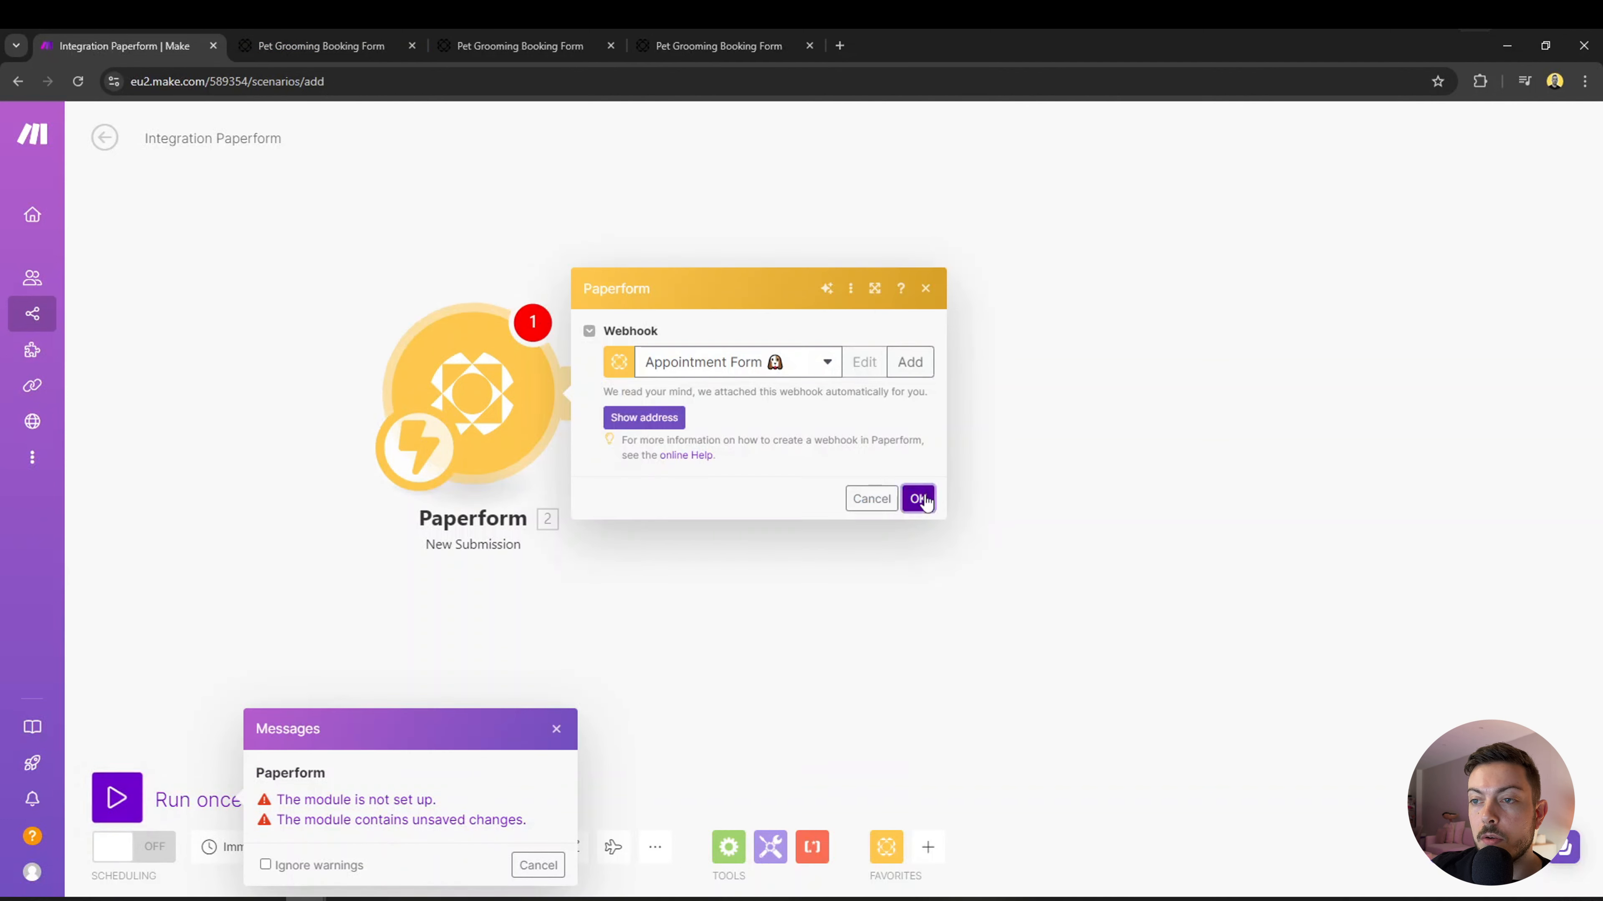
{"action": "left_click", "coordinate": [920, 499]}
{"action": "left_click", "coordinate": [166, 746]}
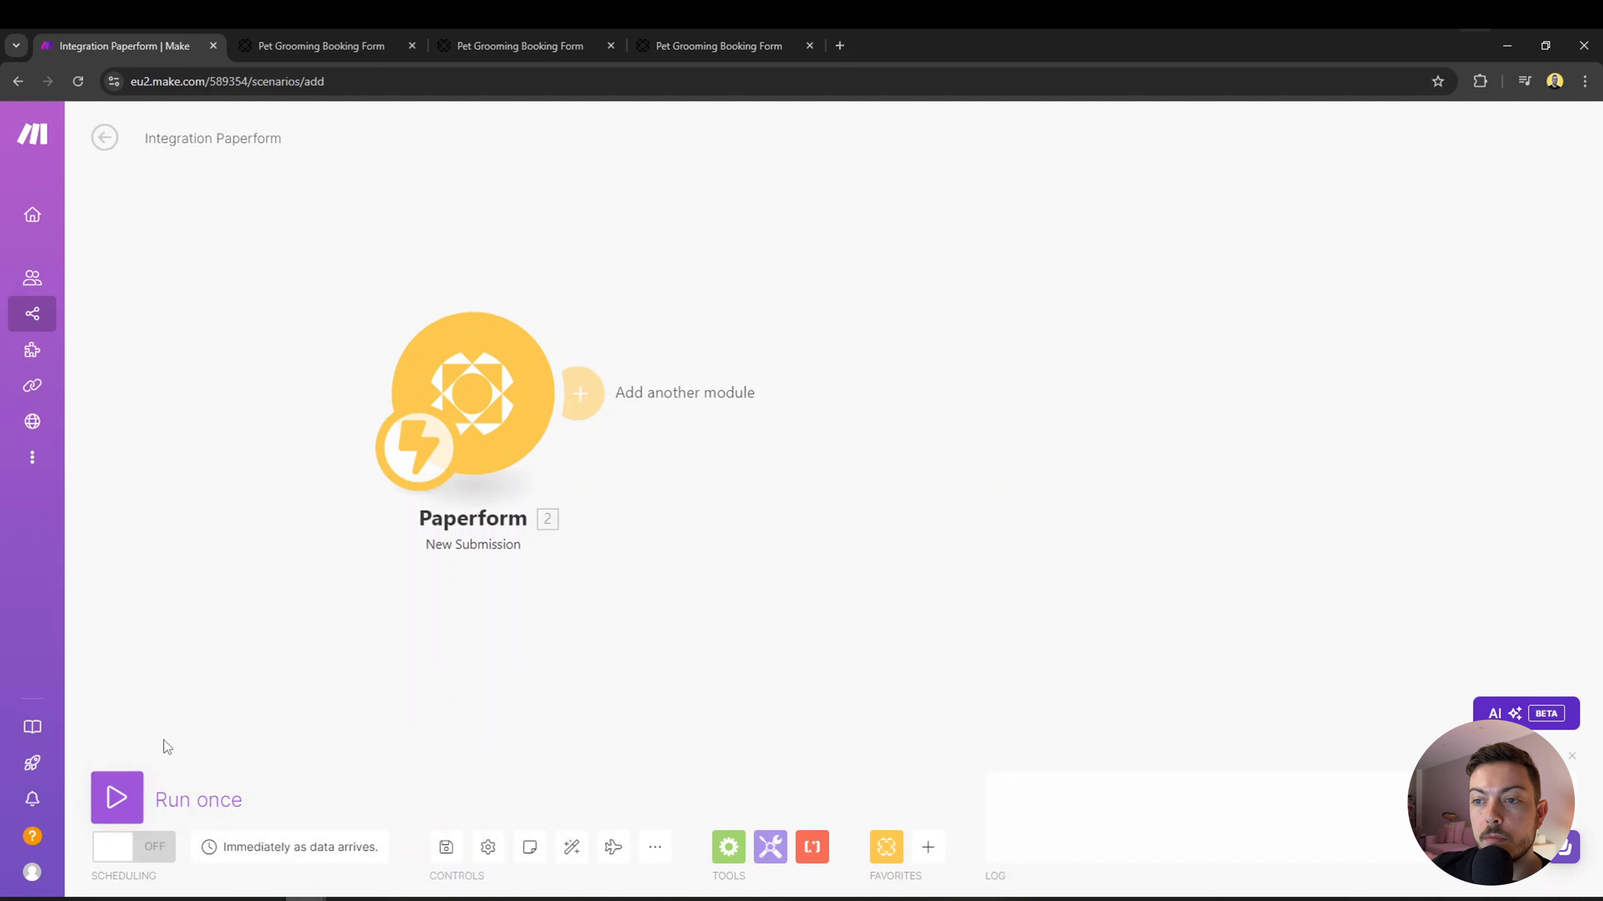
{"action": "left_click", "coordinate": [117, 797]}
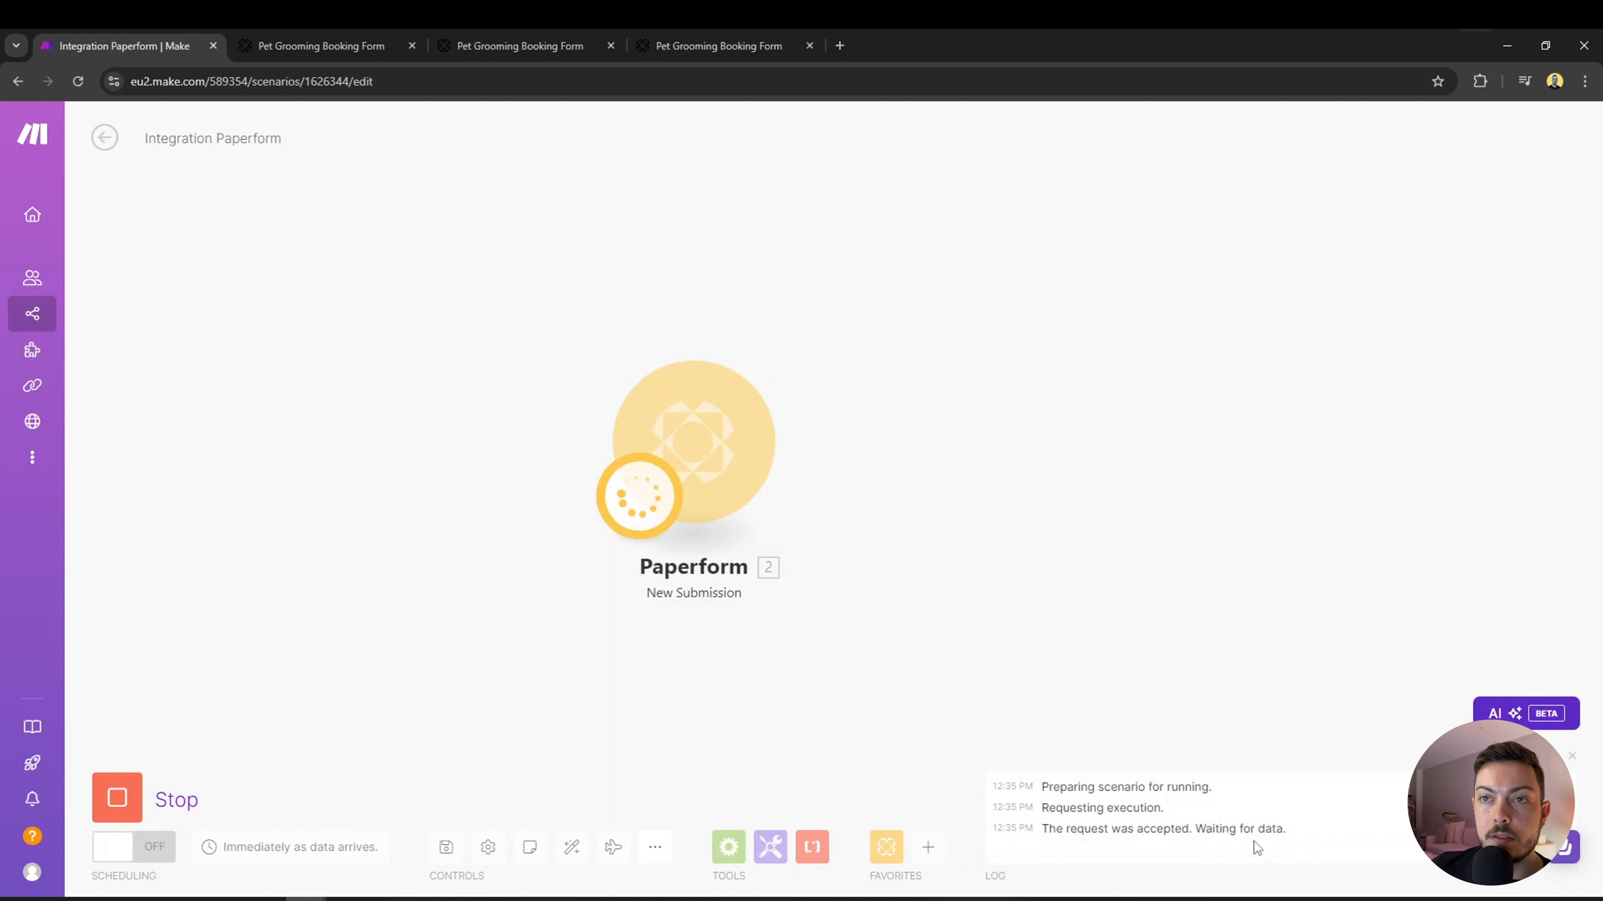
On the live booking form, enter Precious as the pet's name and set the pet type to Dog.
{"action": "left_click", "coordinate": [490, 49]}
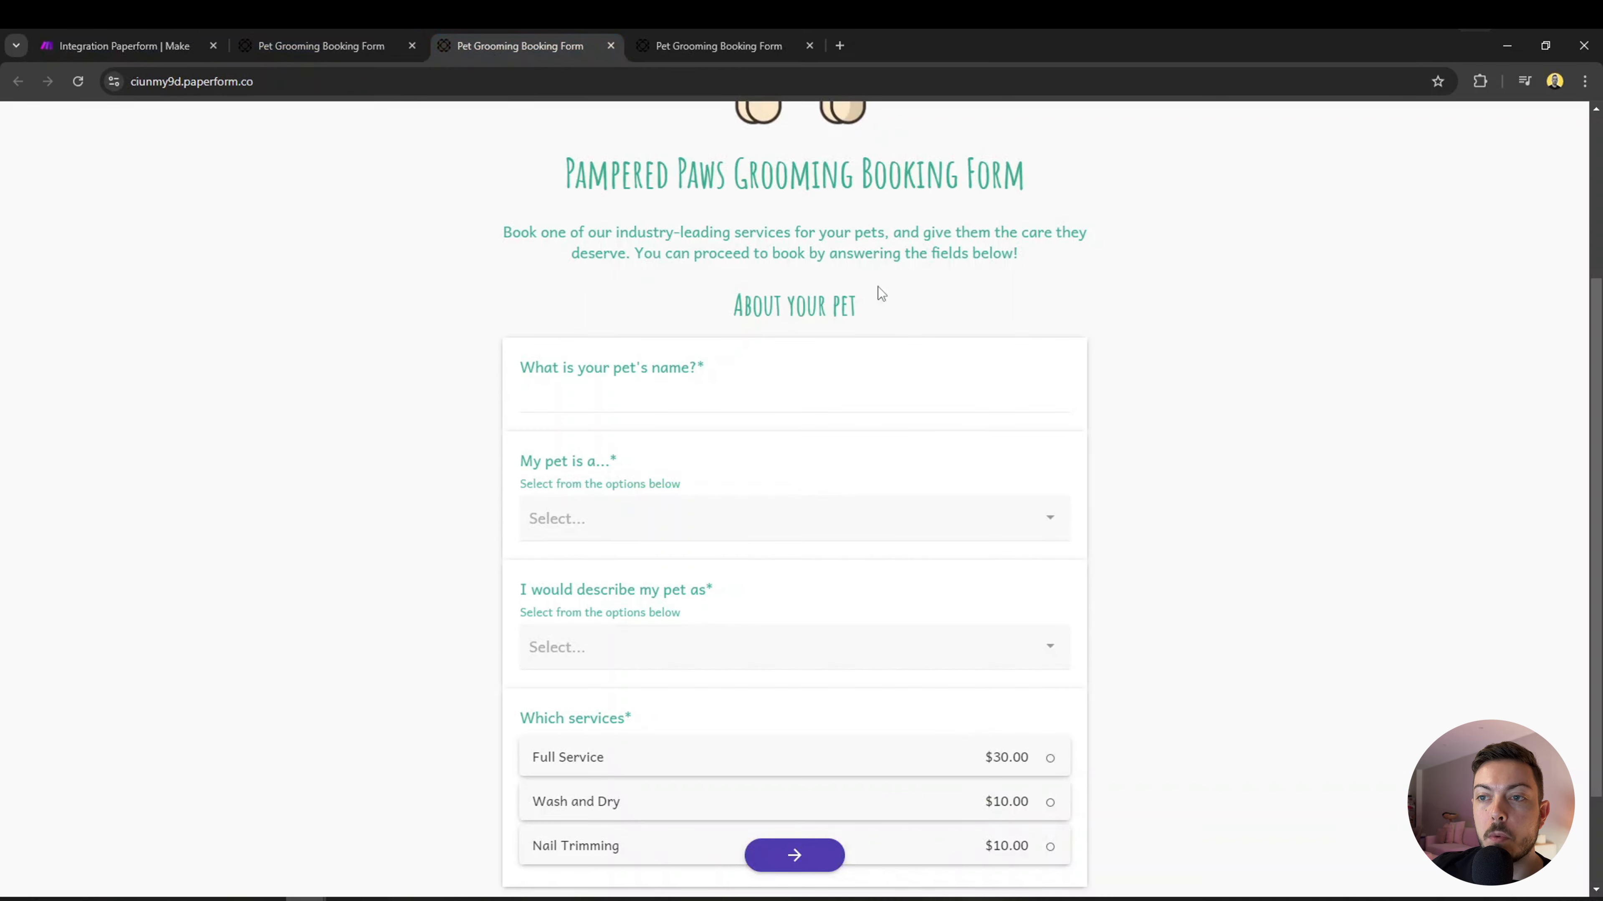
{"action": "left_click", "coordinate": [636, 398]}
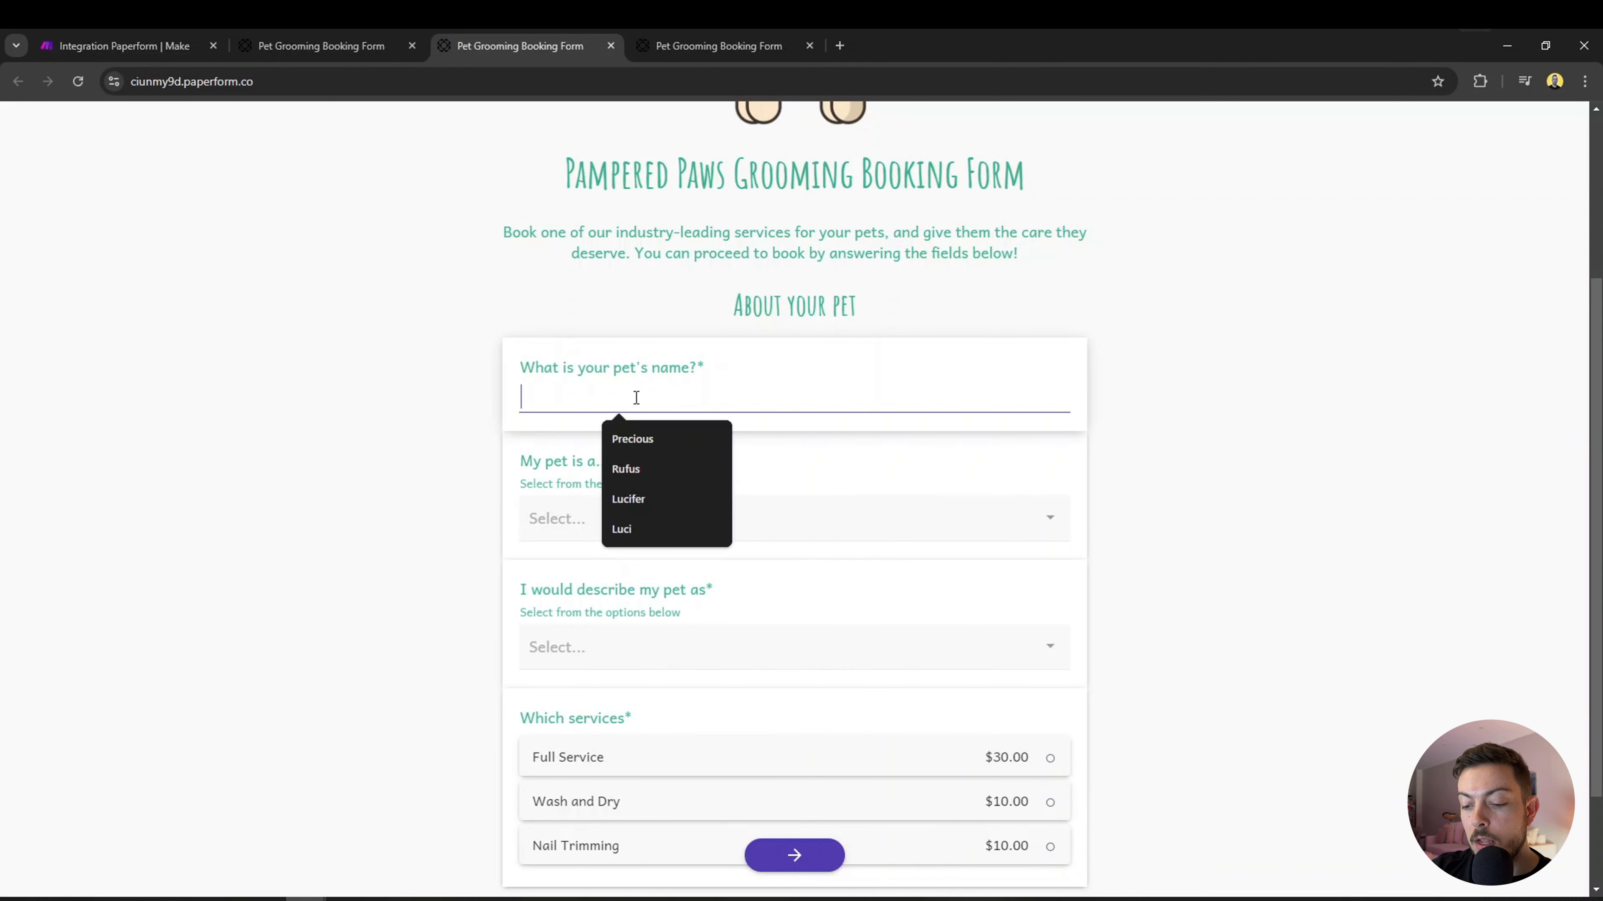
{"action": "type", "text": "Preci"}
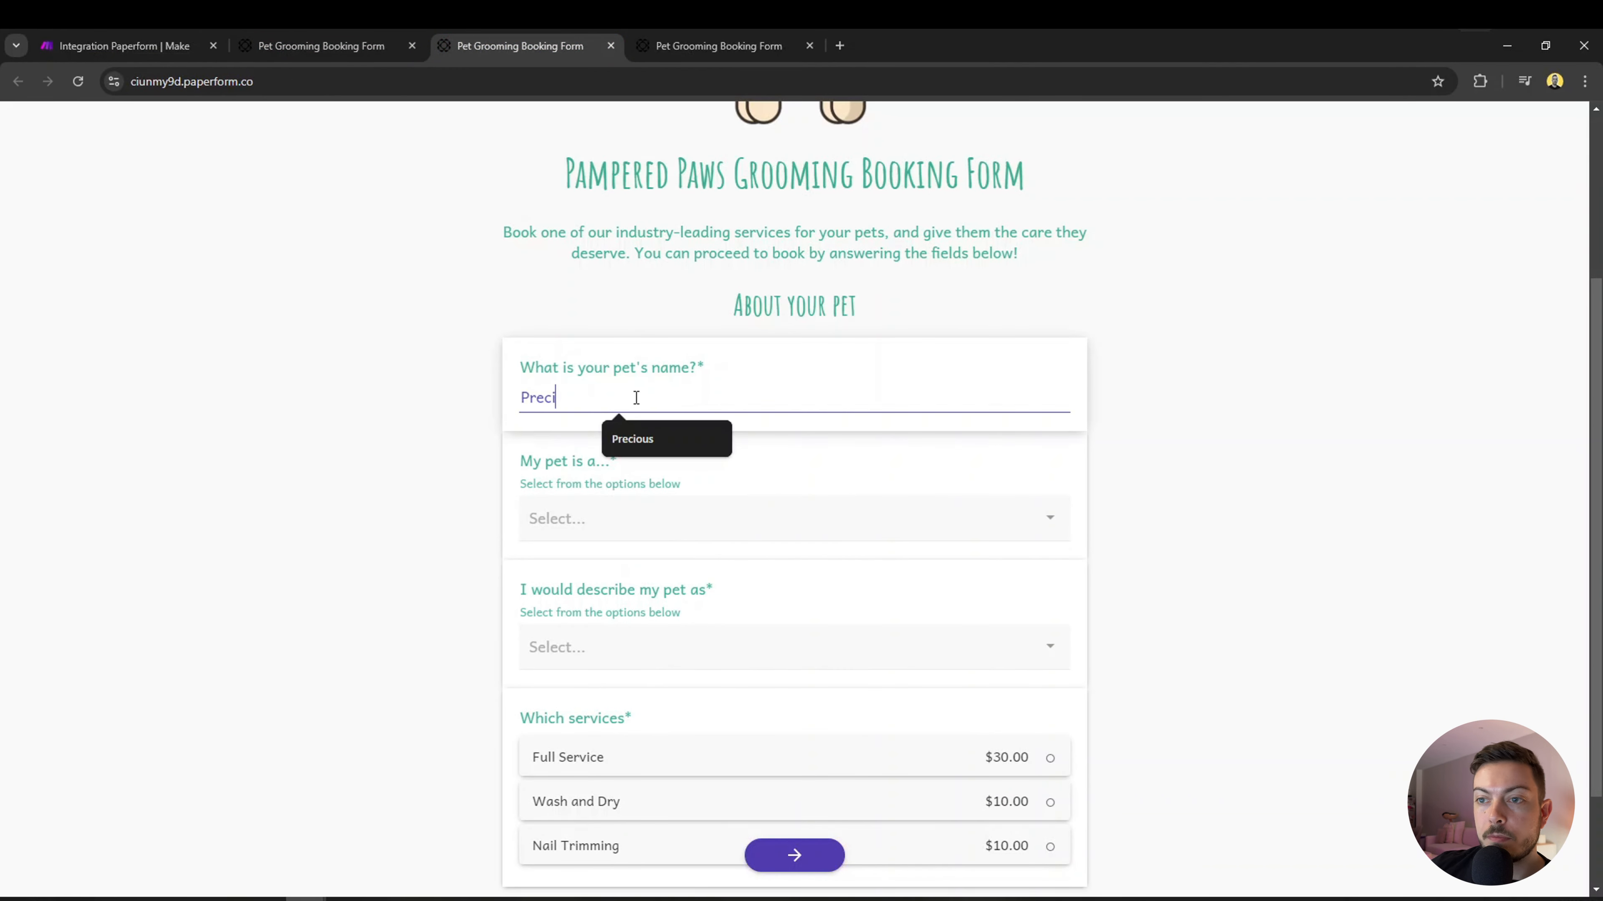
{"action": "type", "text": "ous"}
{"action": "left_click", "coordinate": [619, 514]}
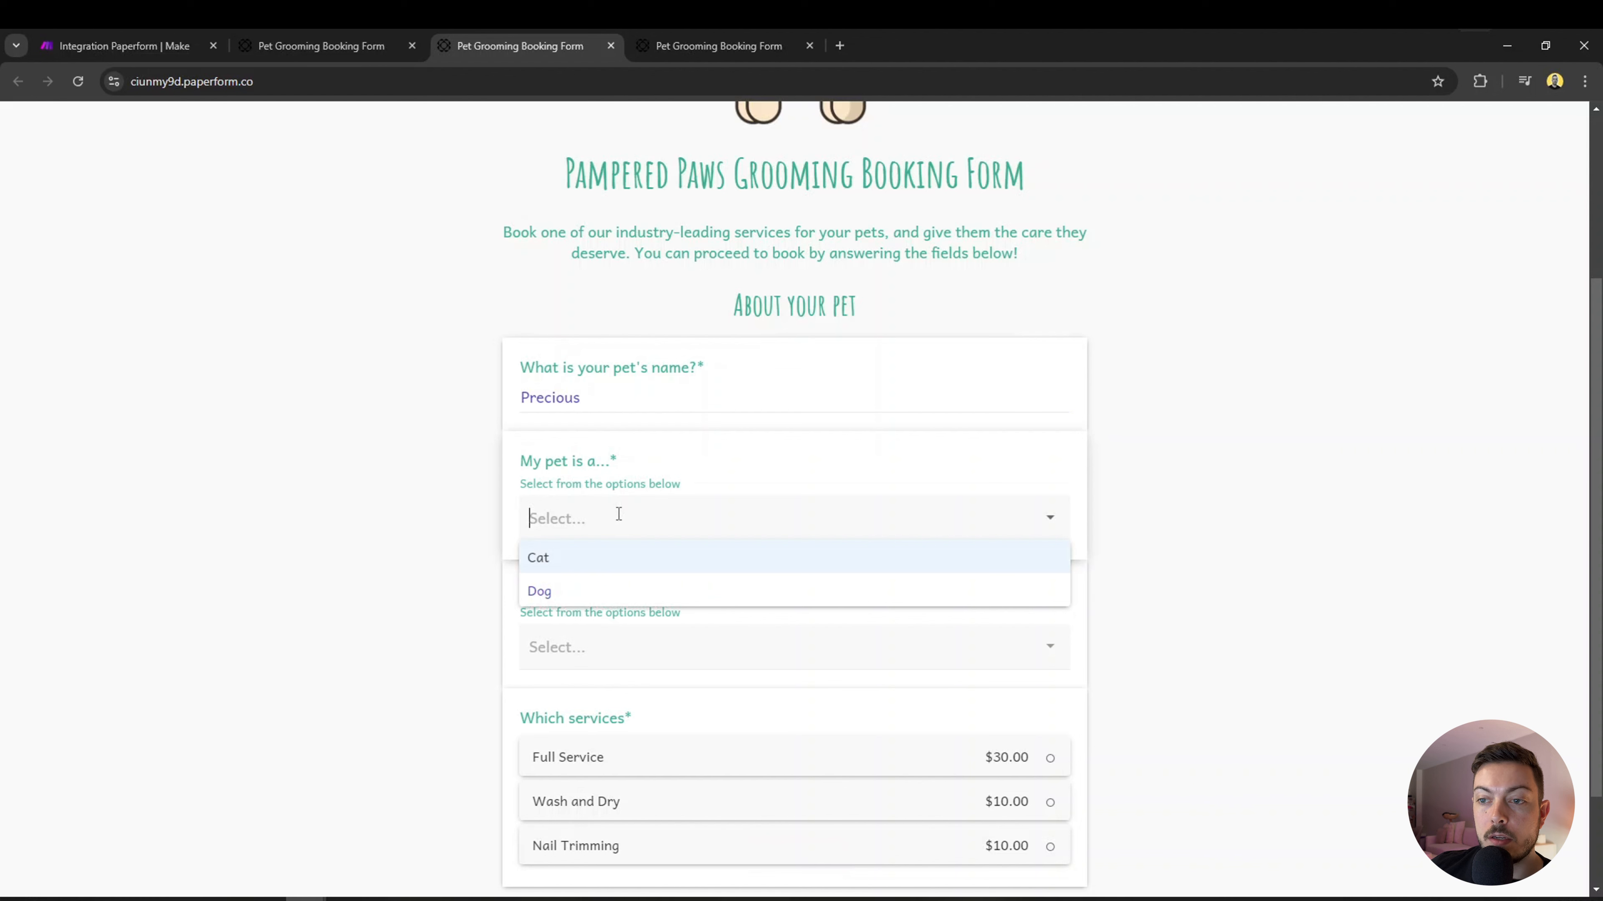
{"action": "left_click", "coordinate": [585, 595]}
Describe the pet as Friendly, choose Full Service and continue to the About You page.
{"action": "left_click", "coordinate": [601, 638]}
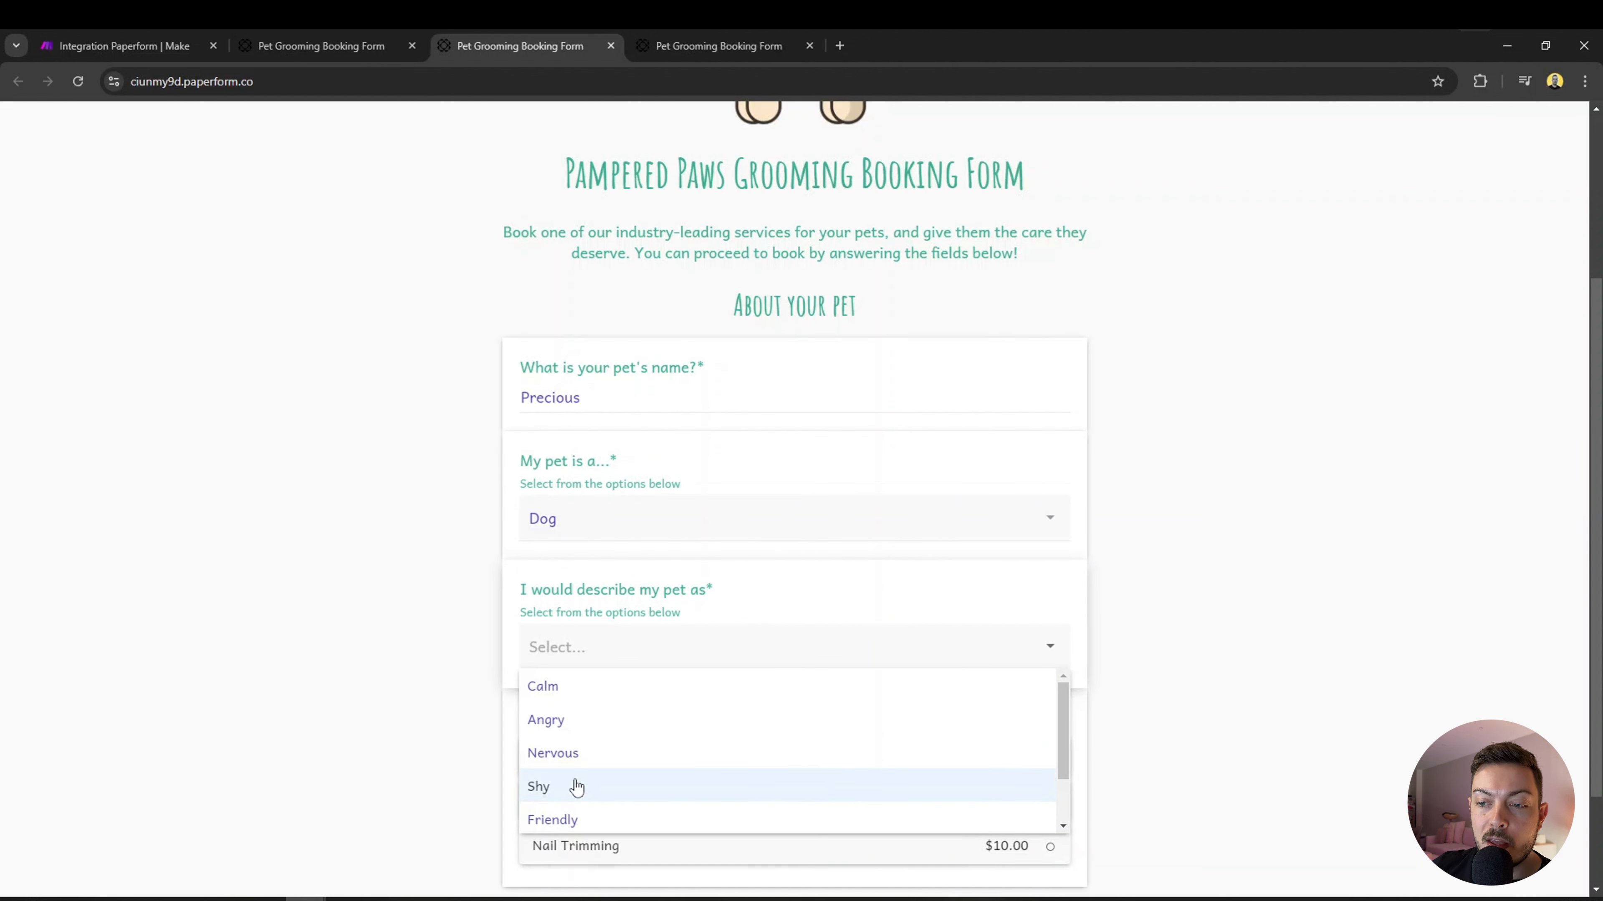
{"action": "left_click", "coordinate": [587, 820]}
{"action": "scroll", "coordinate": [593, 758], "scroll_direction": "down", "scroll_amount": 2}
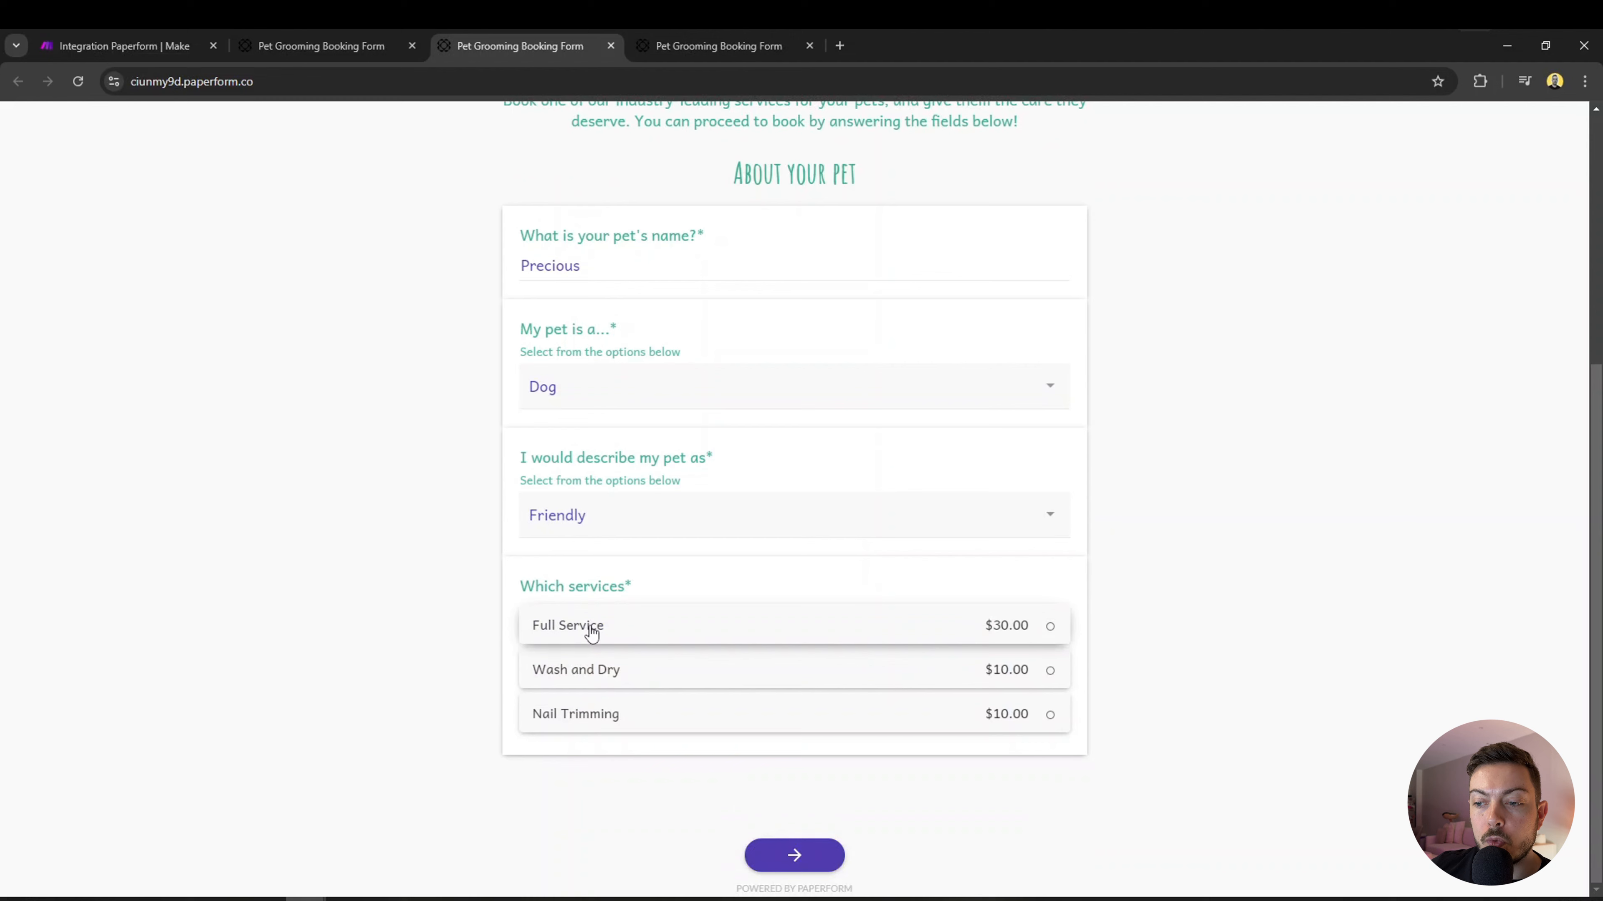
{"action": "left_click", "coordinate": [592, 633]}
{"action": "left_click", "coordinate": [822, 853]}
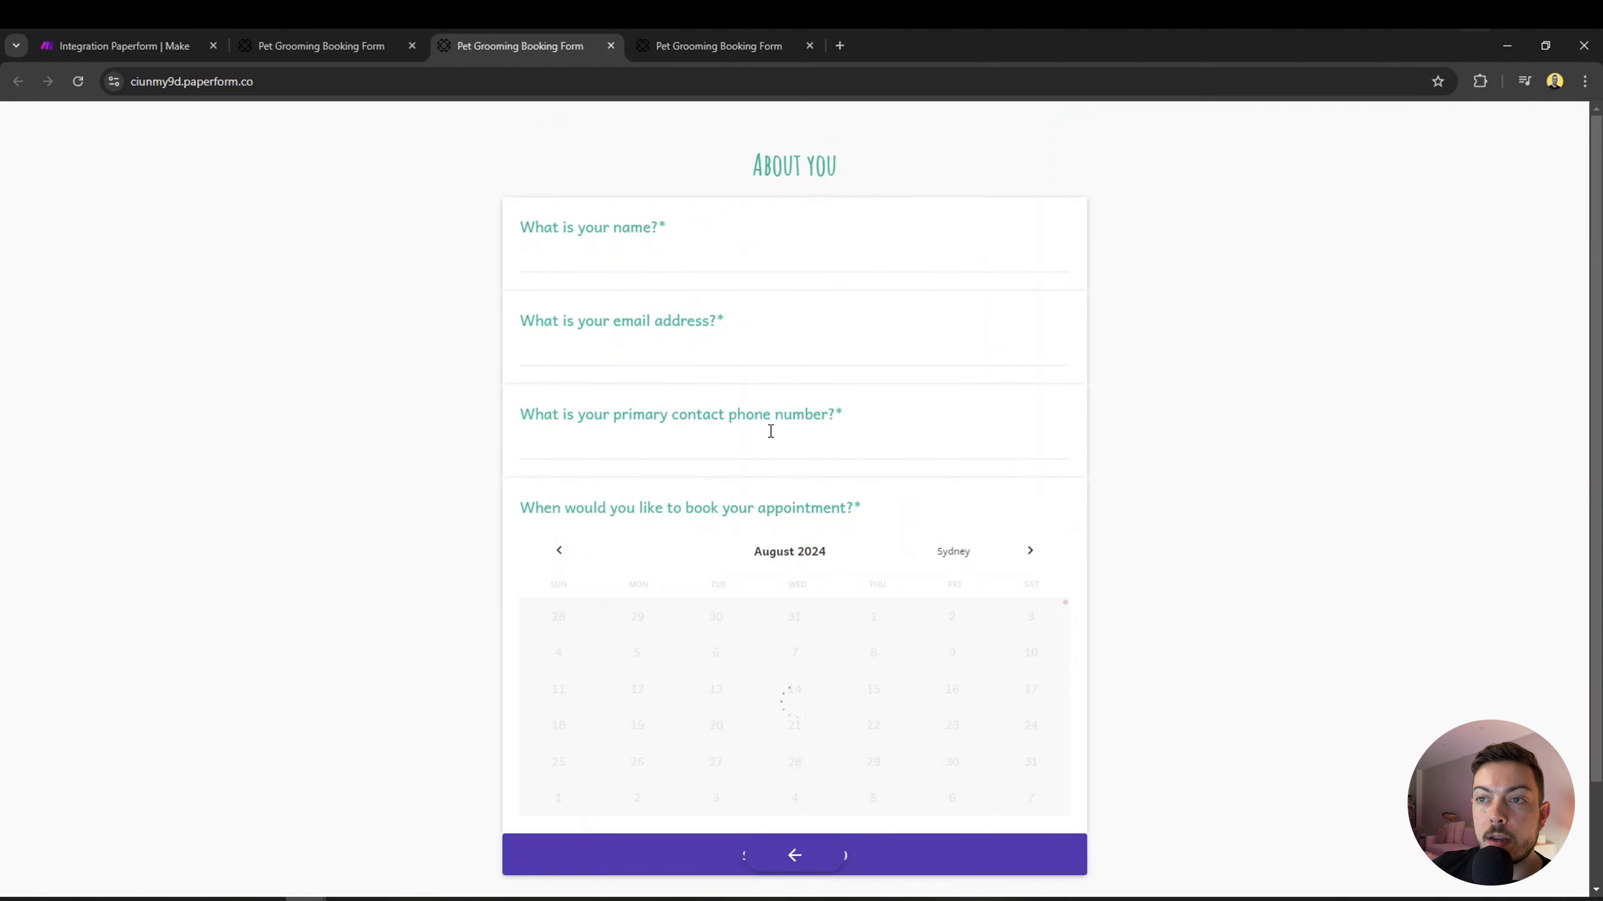
Enter the customer's name and fill in the e-mail address and contact phone number from the saved browser details.
{"action": "left_click", "coordinate": [544, 249]}
{"action": "type", "text": "Jagger"}
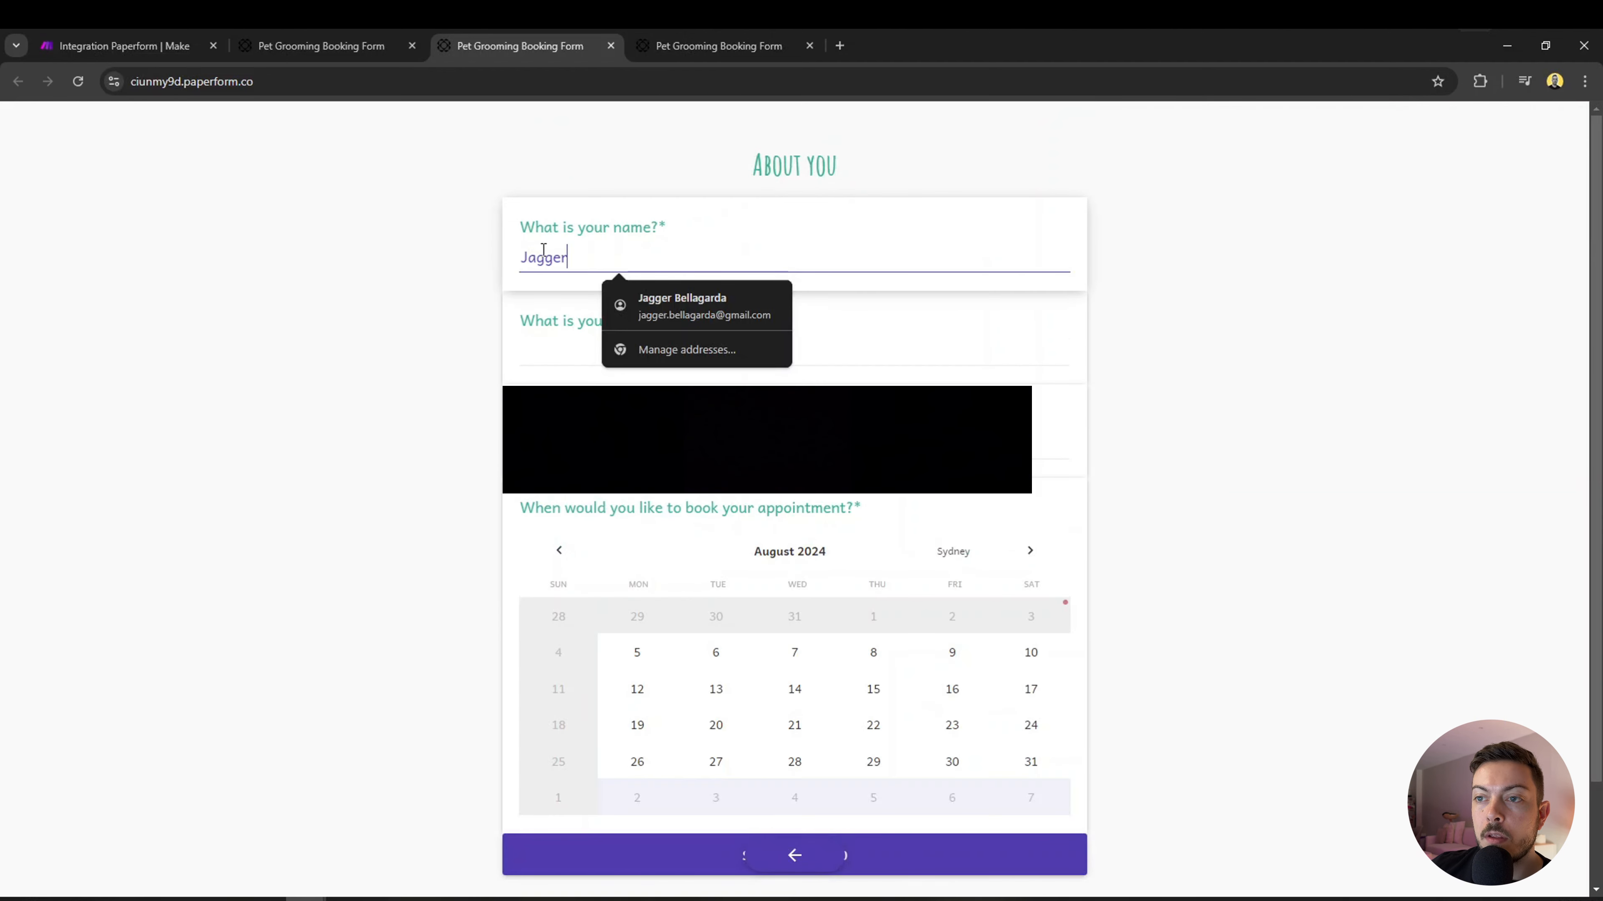
{"action": "left_click", "coordinate": [590, 351]}
{"action": "left_click", "coordinate": [636, 384]}
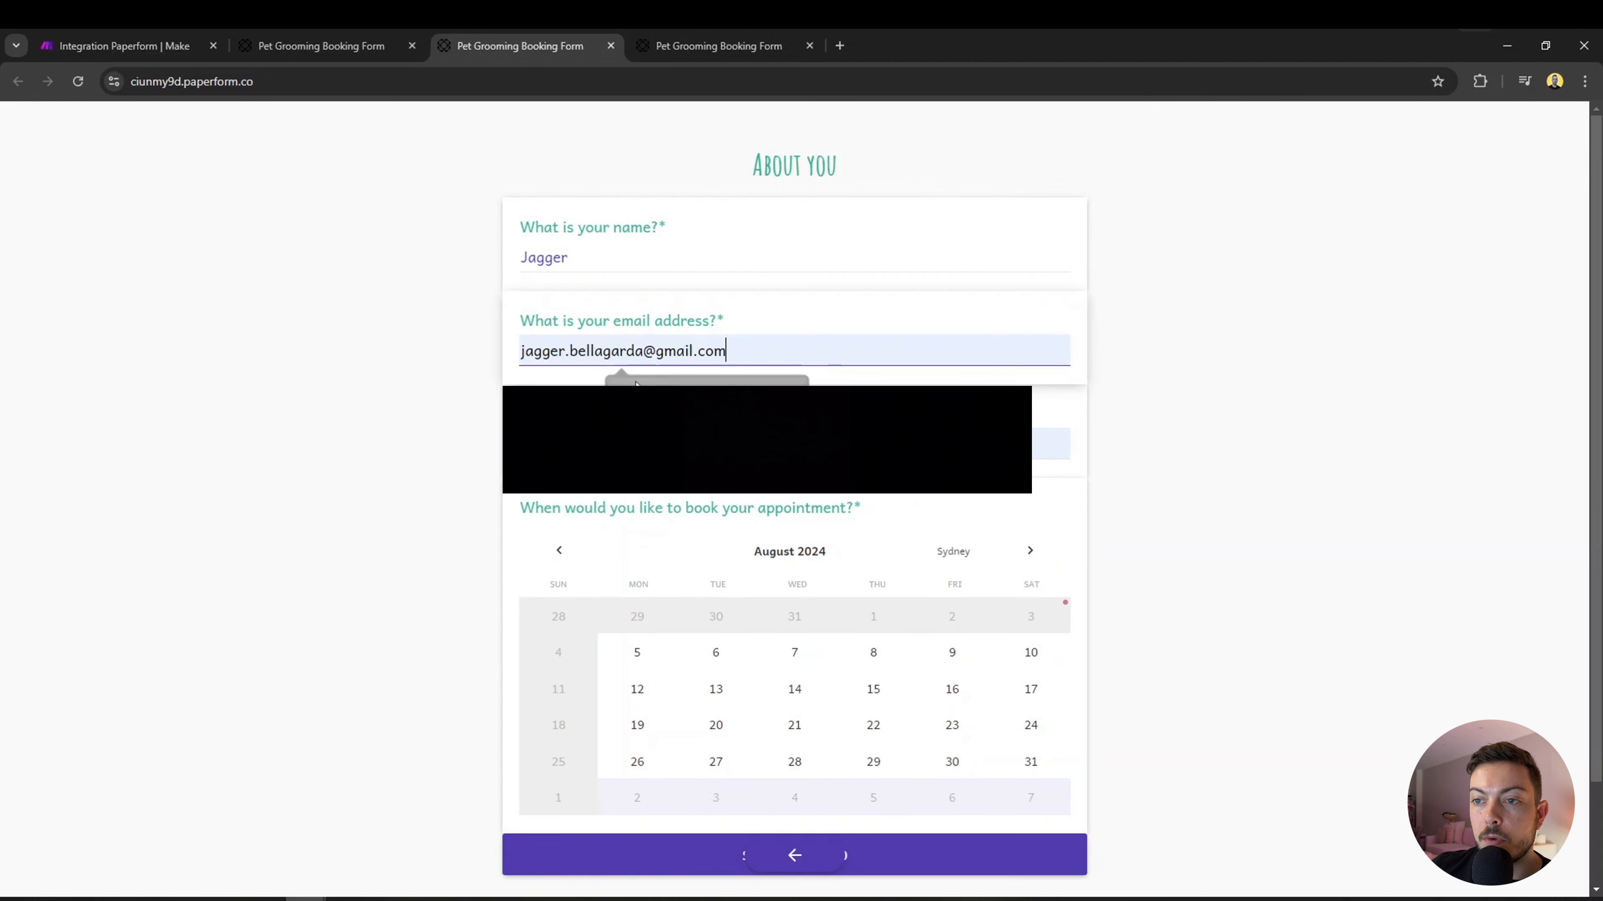
Book the appointment for Thursday, August 15, 2024, 6:00 PM — 6:30 PM and submit the booking form.
{"action": "key", "text": "Tab"}
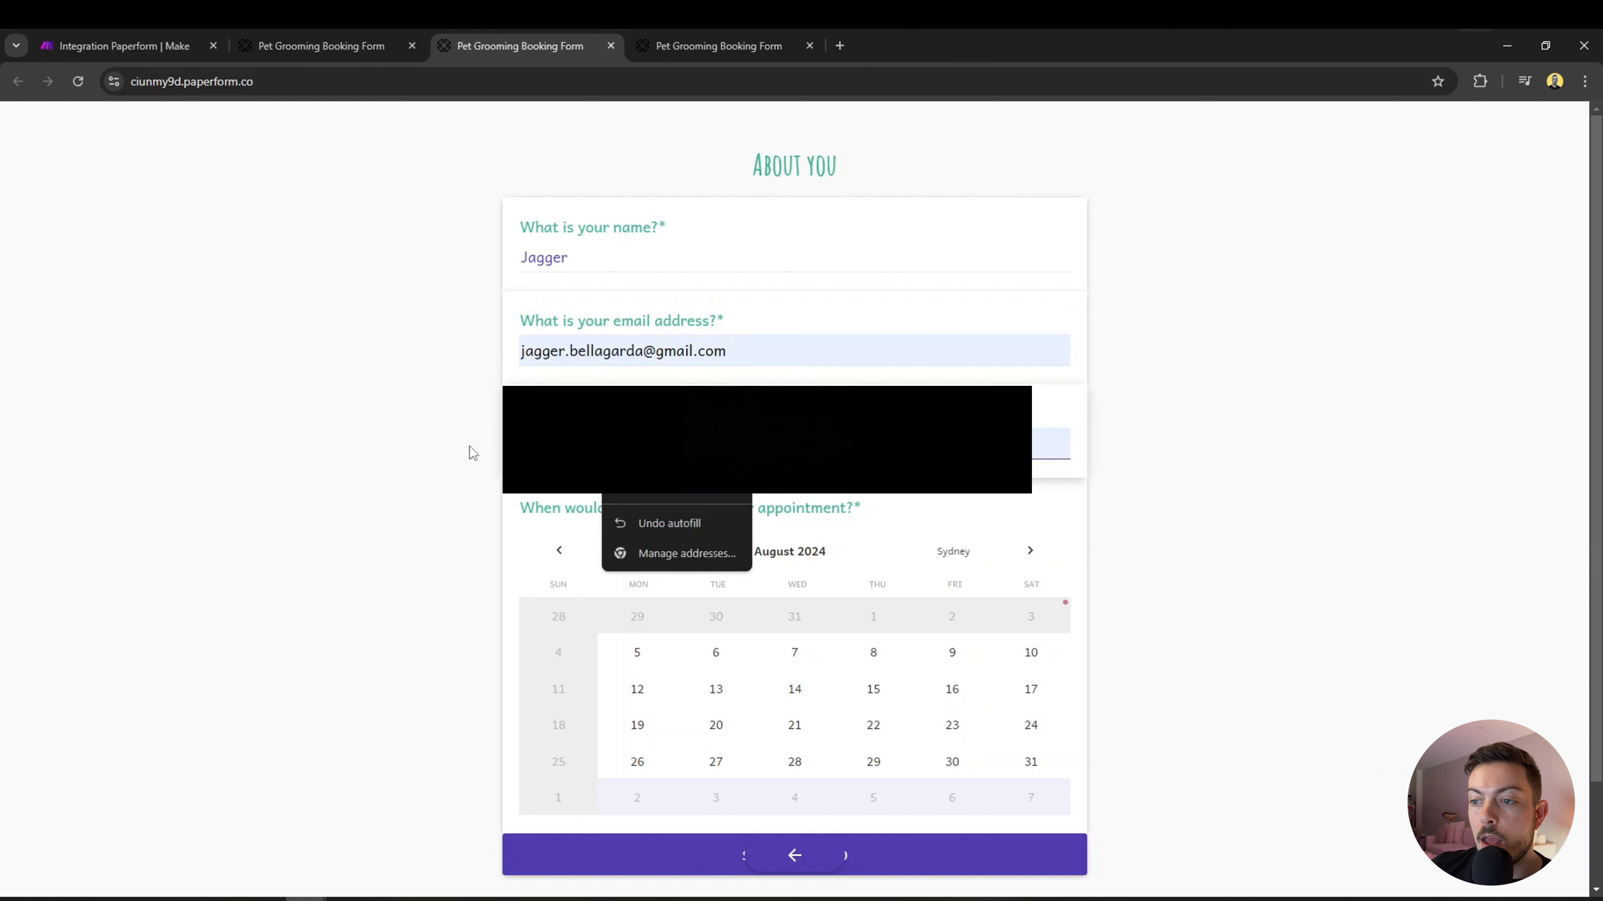
{"action": "left_click", "coordinate": [853, 691]}
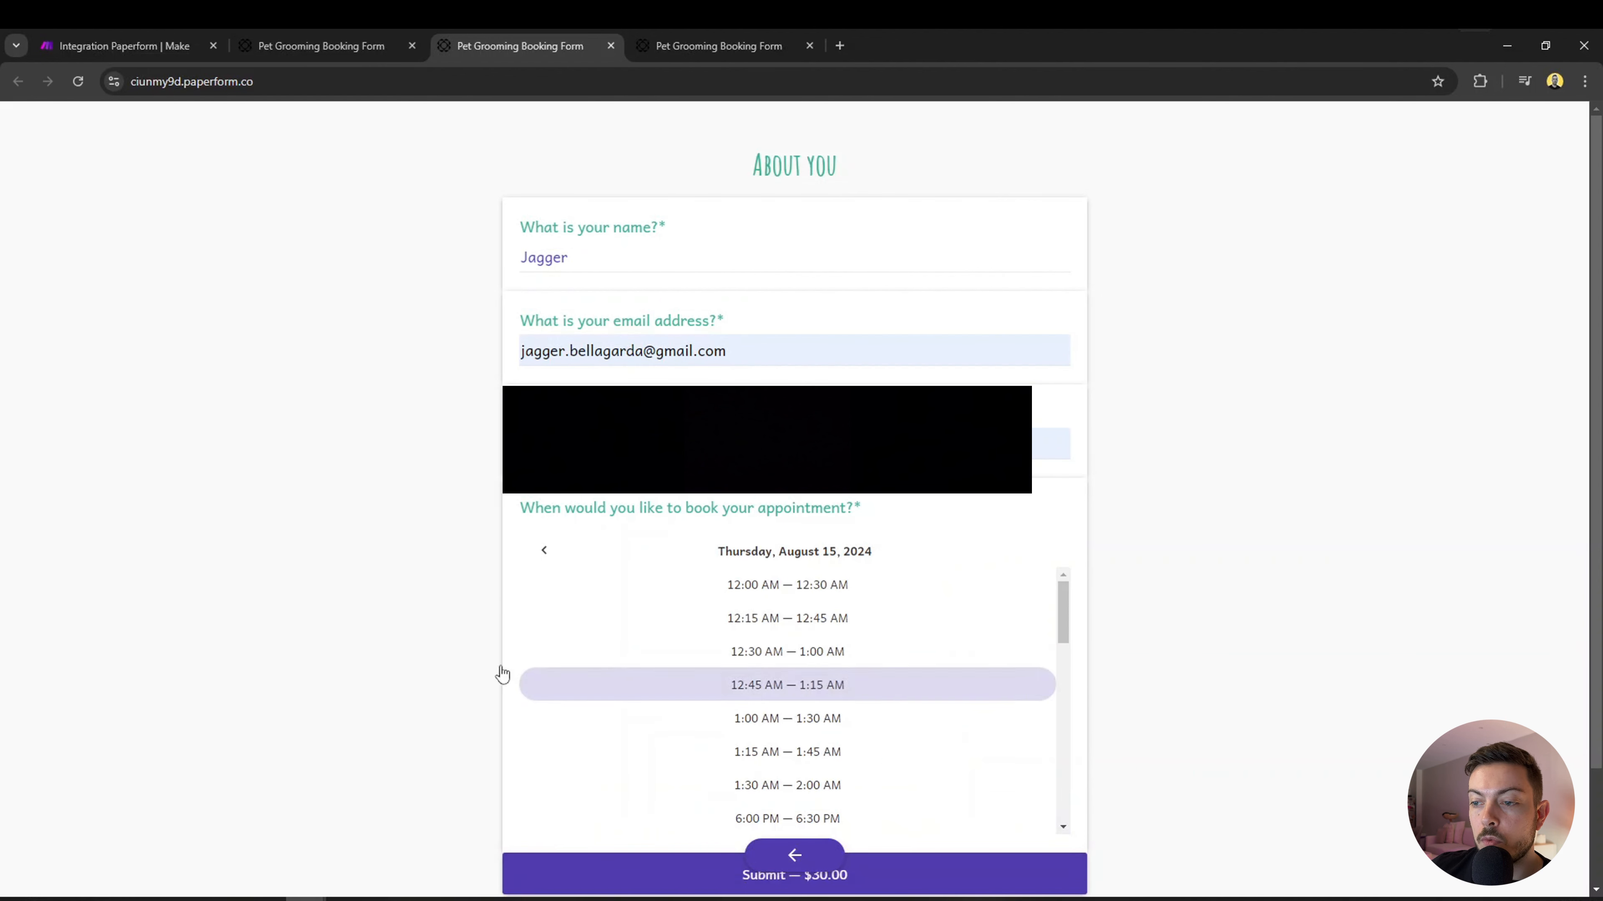
{"action": "scroll", "coordinate": [816, 727], "scroll_direction": "down", "scroll_amount": 2}
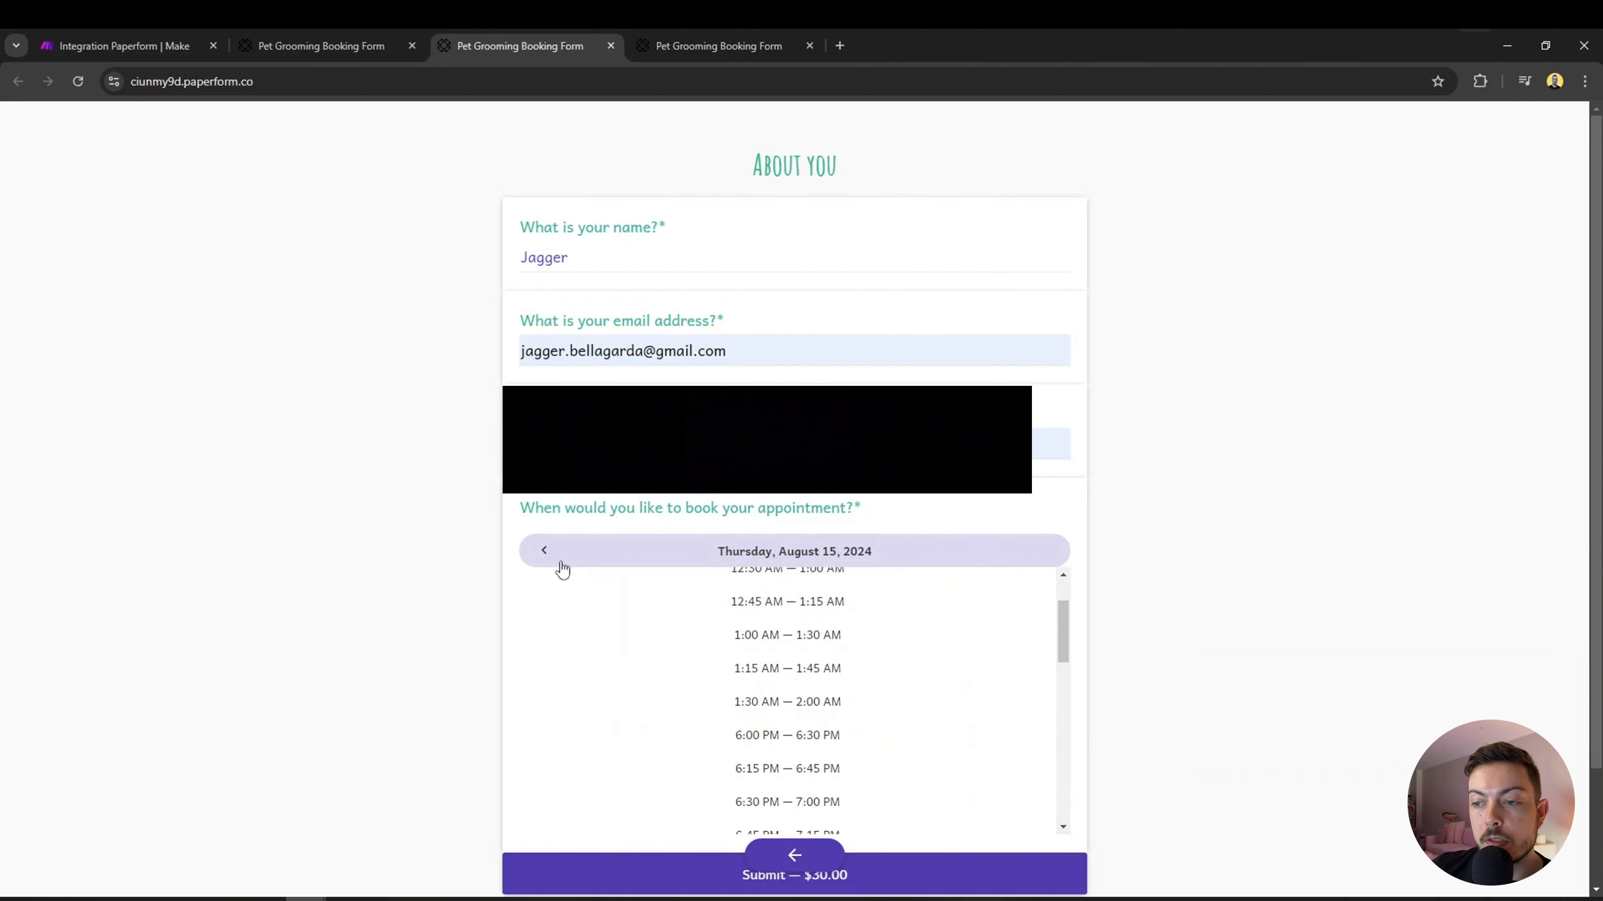
{"action": "scroll", "coordinate": [794, 726], "scroll_direction": "down", "scroll_amount": 4}
{"action": "scroll", "coordinate": [794, 737], "scroll_direction": "up", "scroll_amount": 4}
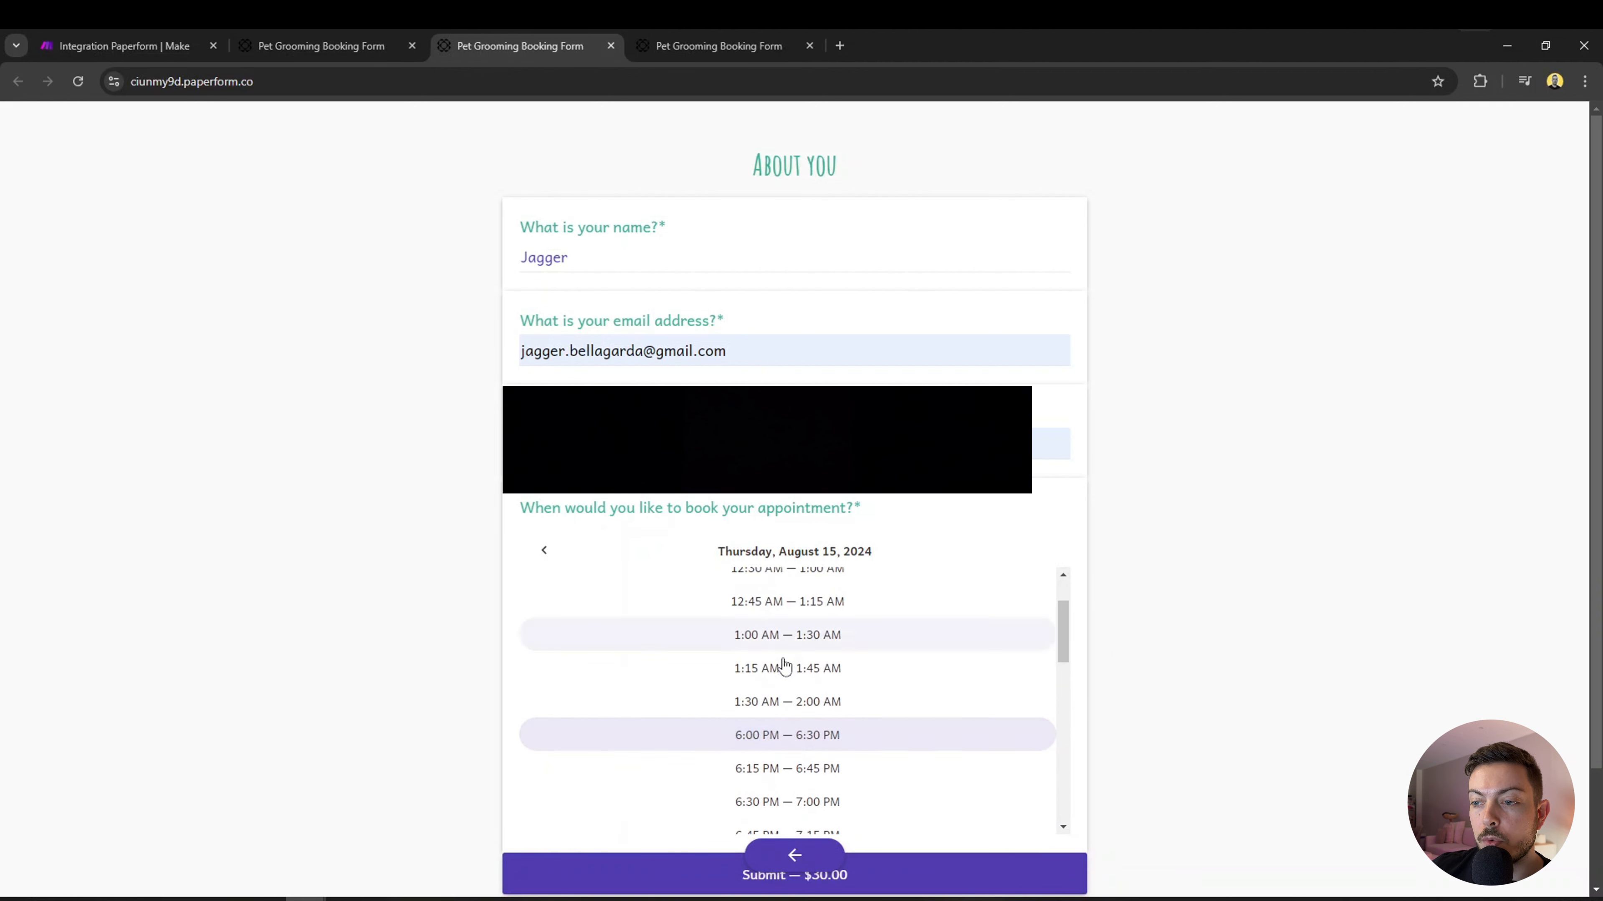
{"action": "left_click", "coordinate": [790, 740]}
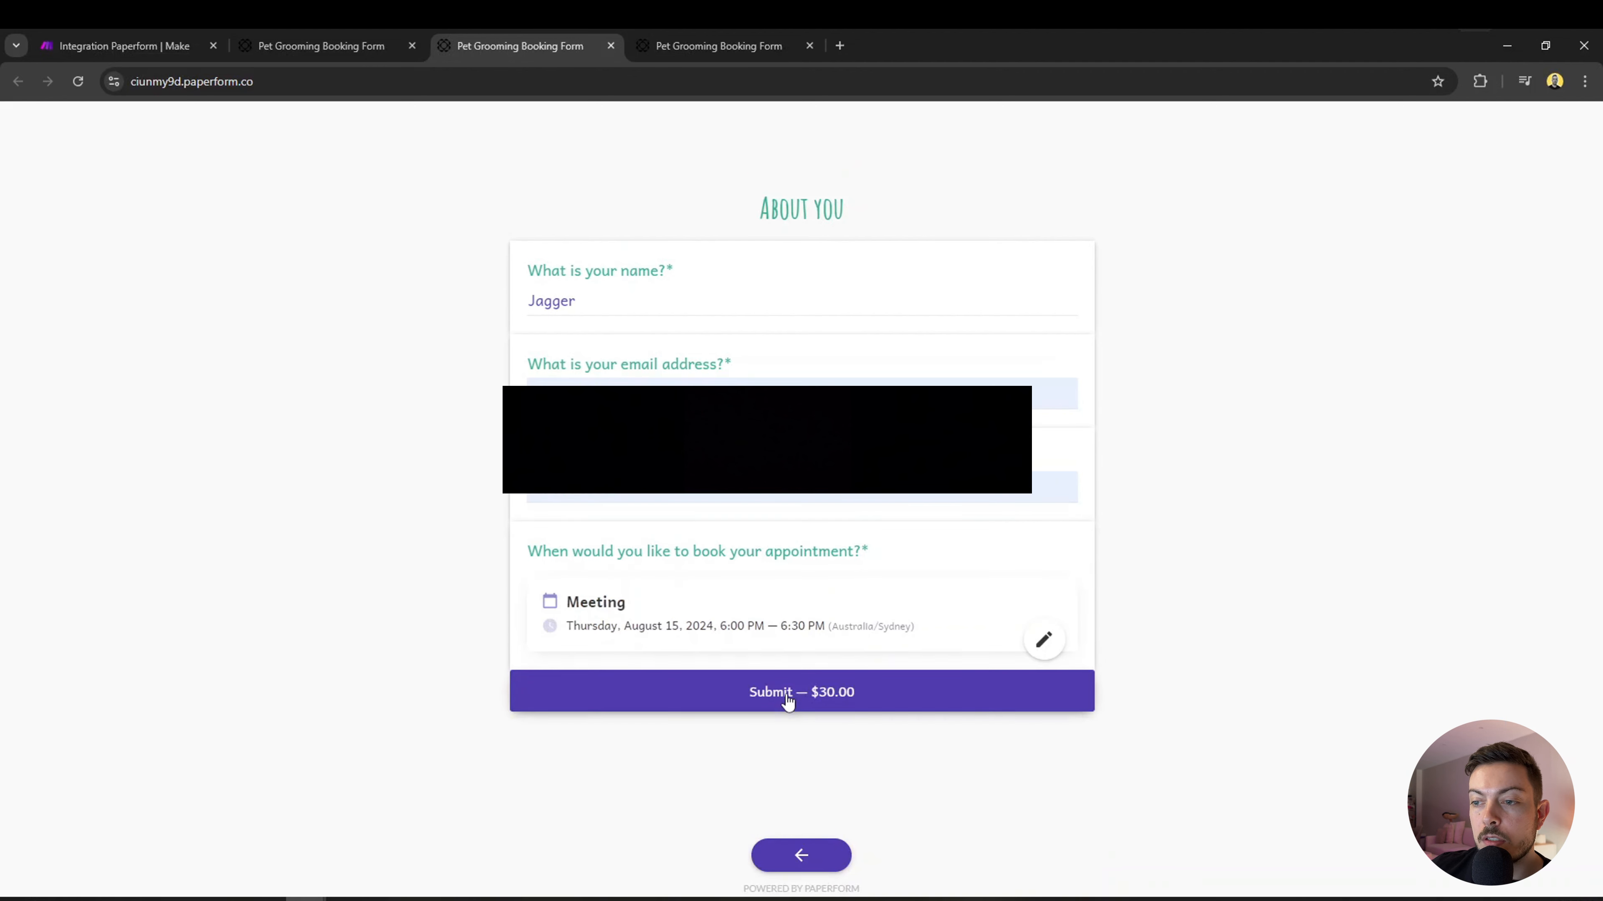
{"action": "left_click", "coordinate": [787, 695]}
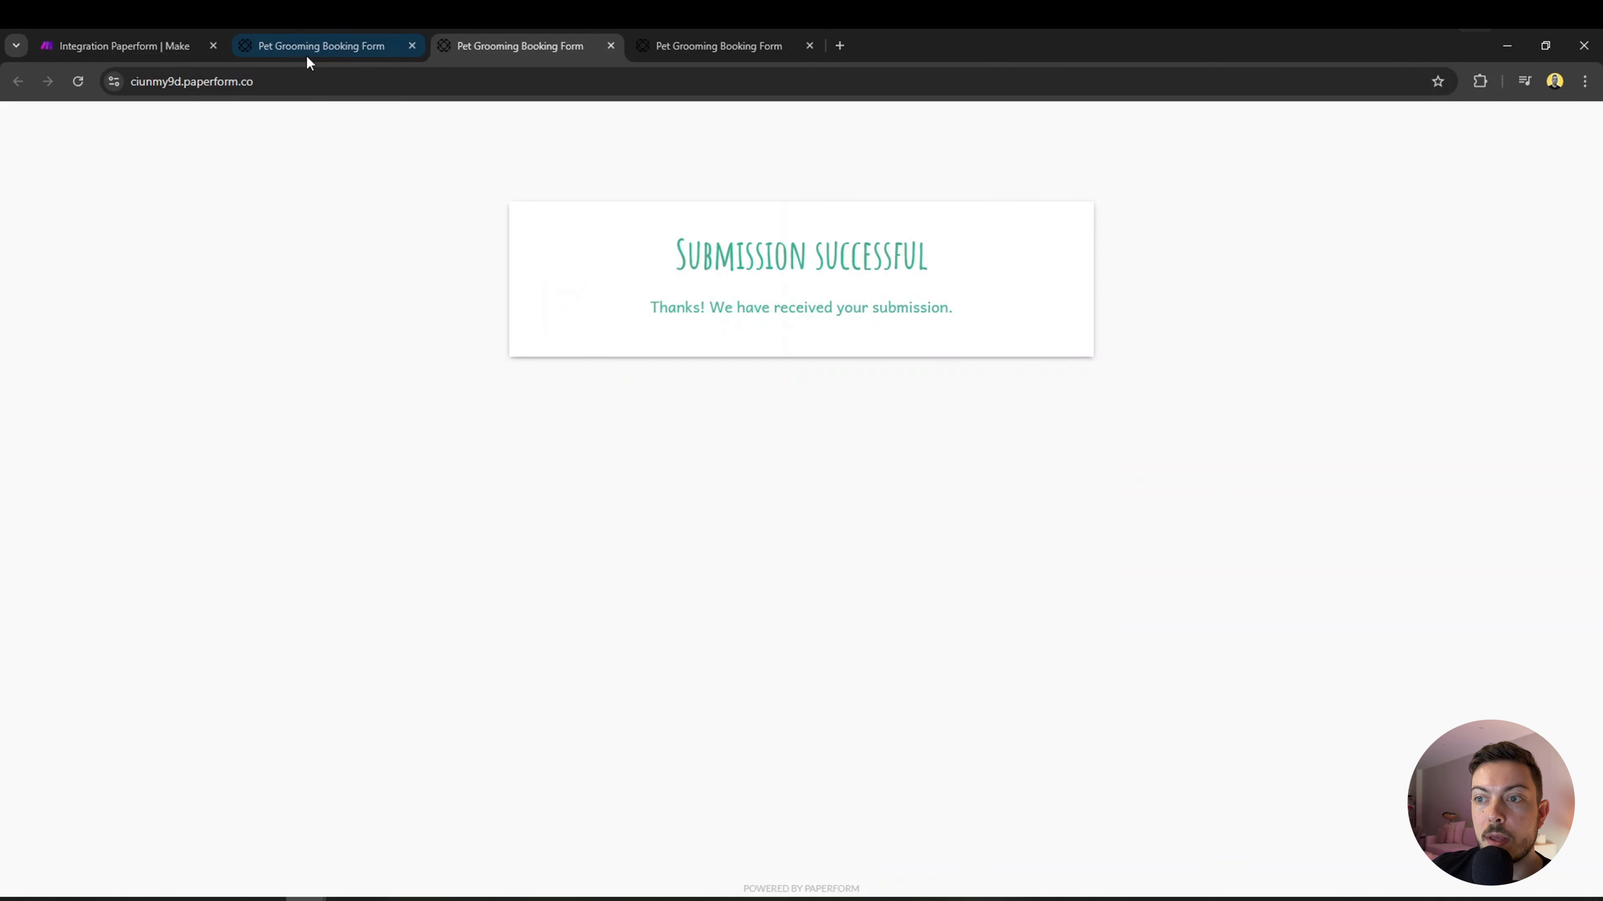
Back in the Make scenario, examine the Paperform output bundle's answers for pet name, pet type and pet description, and close it.
{"action": "left_click", "coordinate": [188, 43]}
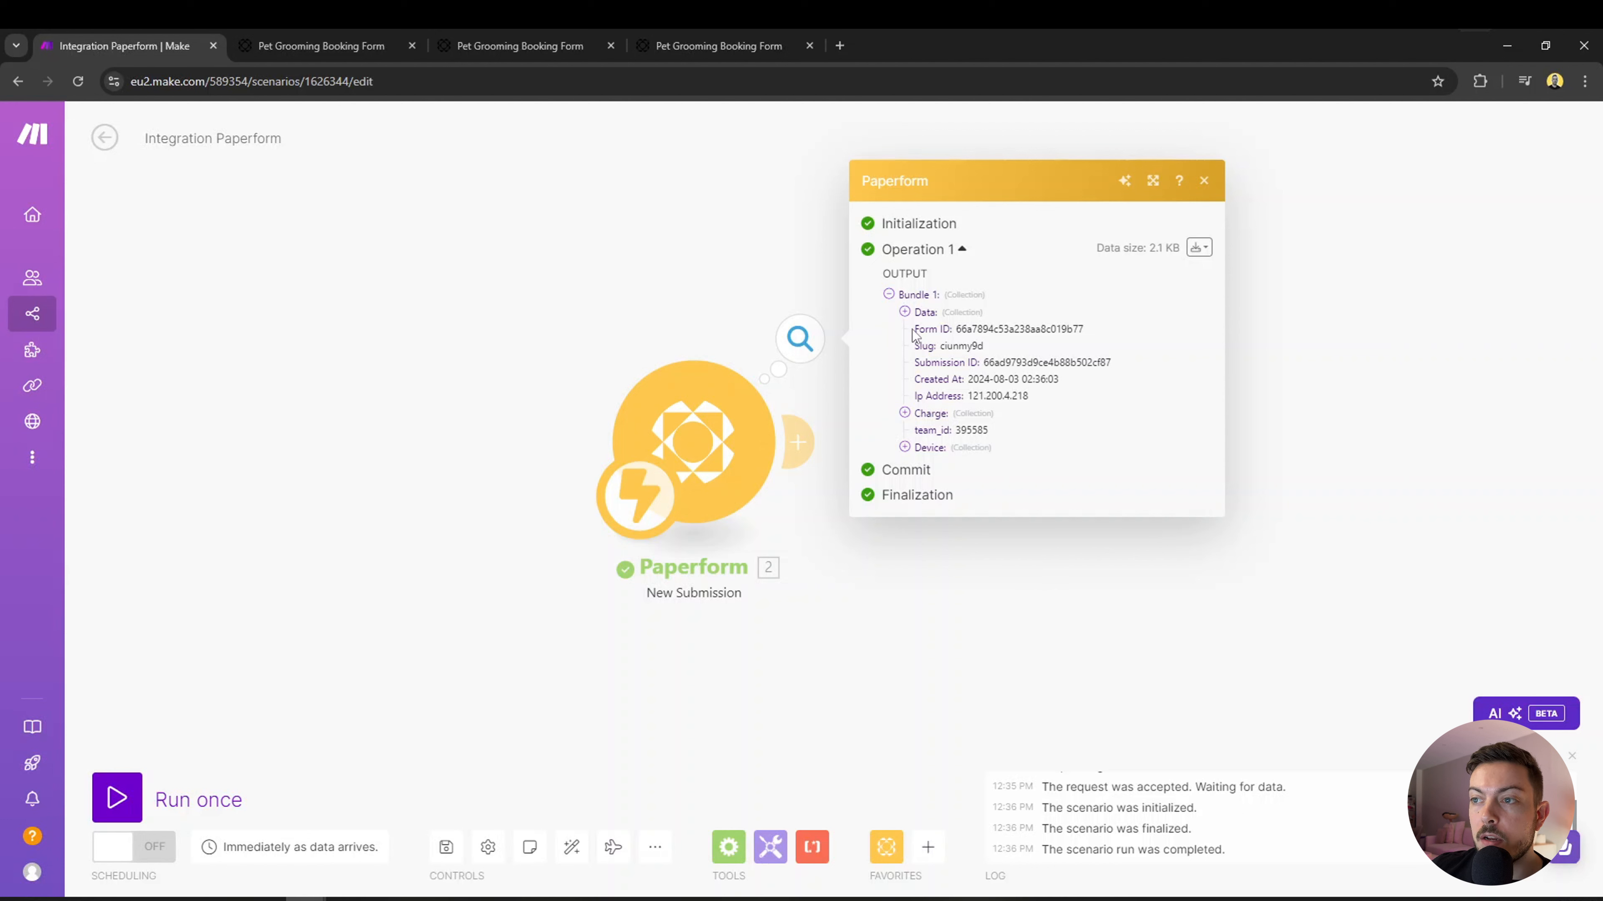
{"action": "left_click", "coordinate": [904, 311]}
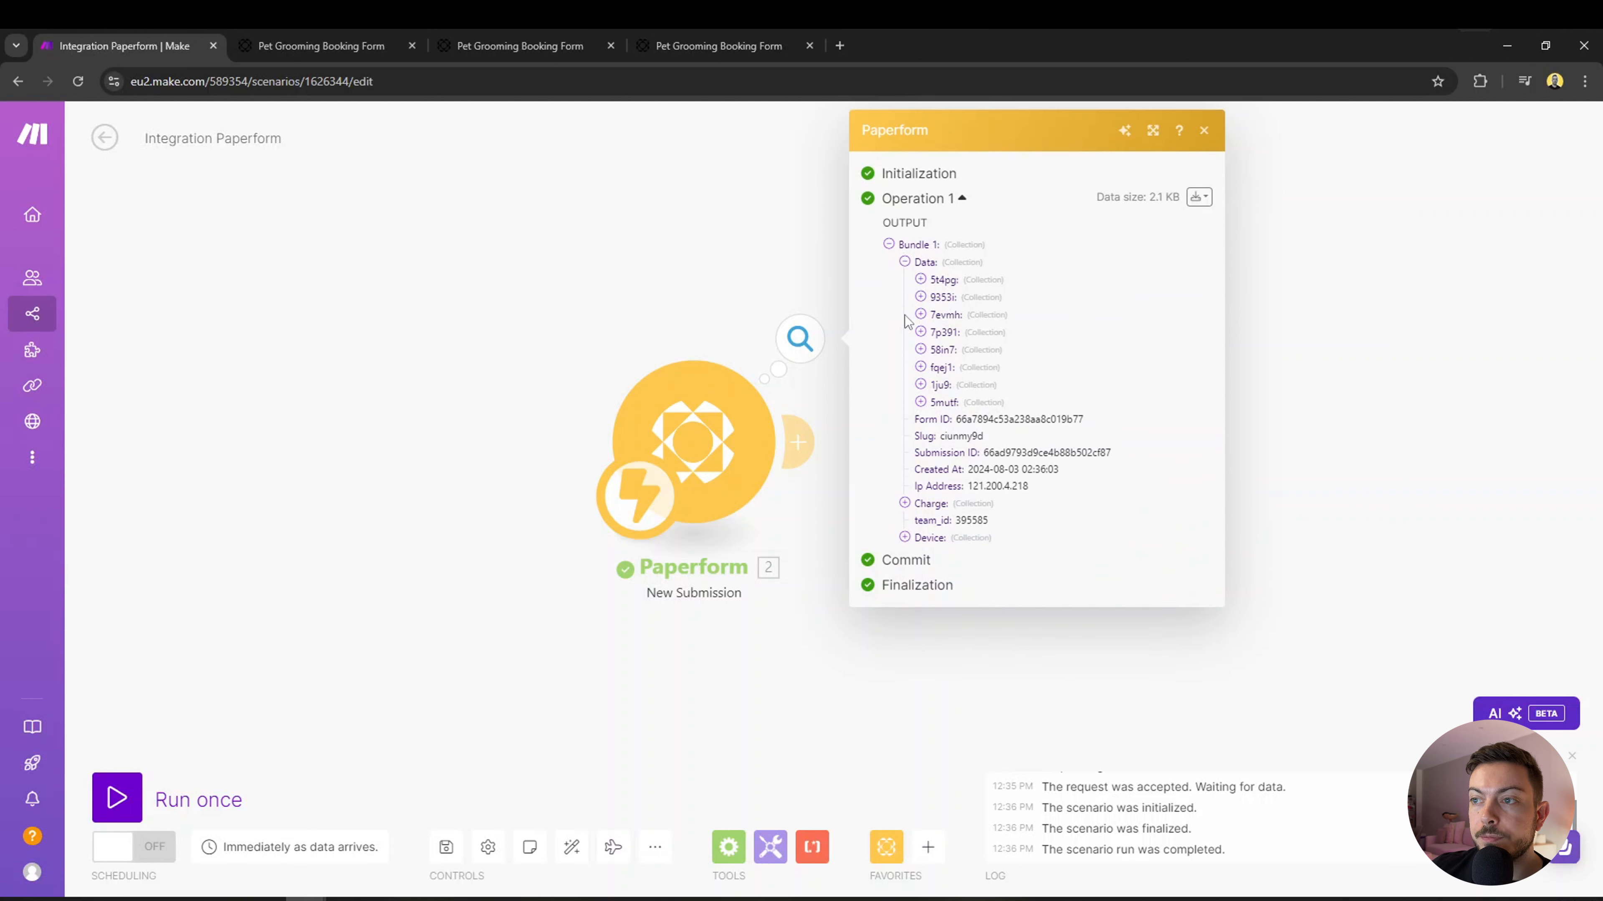
{"action": "left_click", "coordinate": [920, 281]}
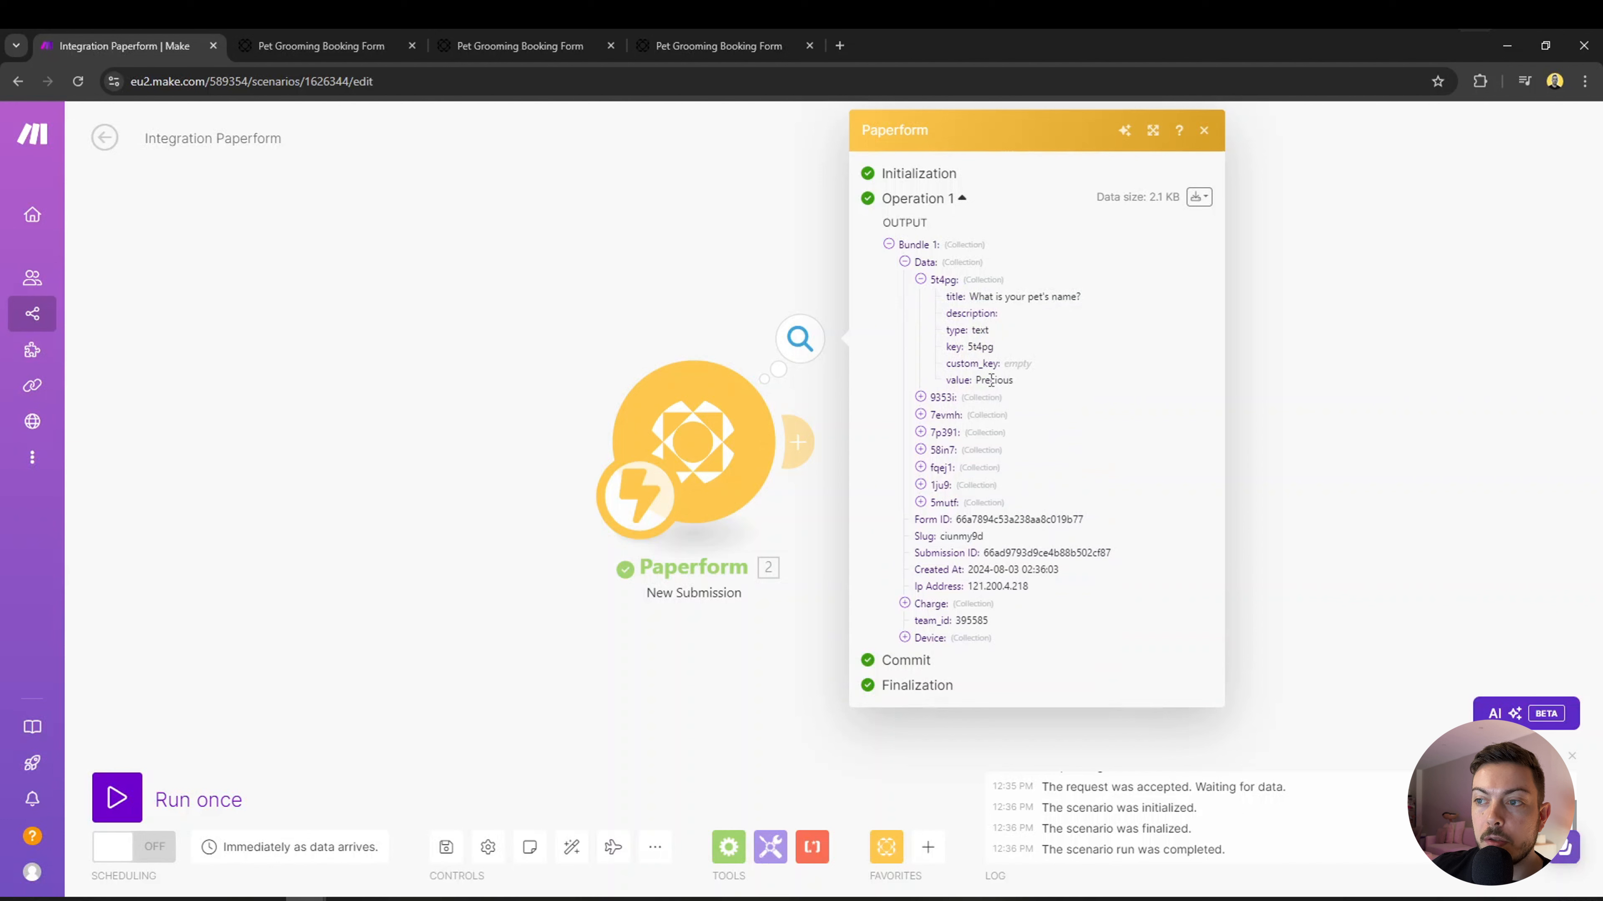
{"action": "left_click", "coordinate": [921, 397]}
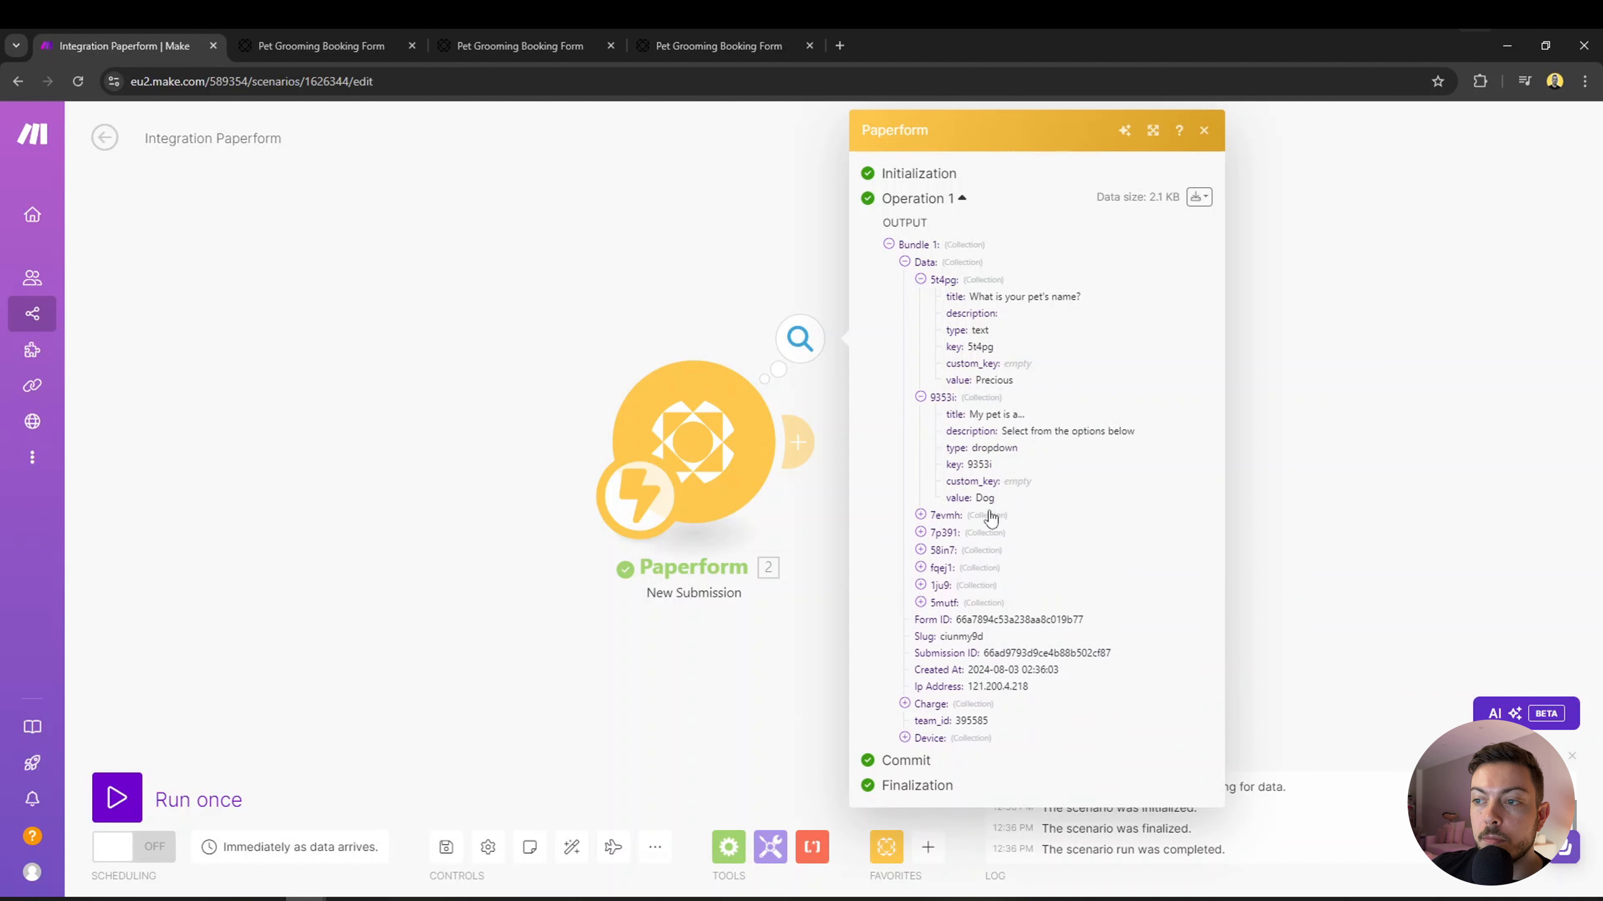
{"action": "left_click", "coordinate": [921, 515]}
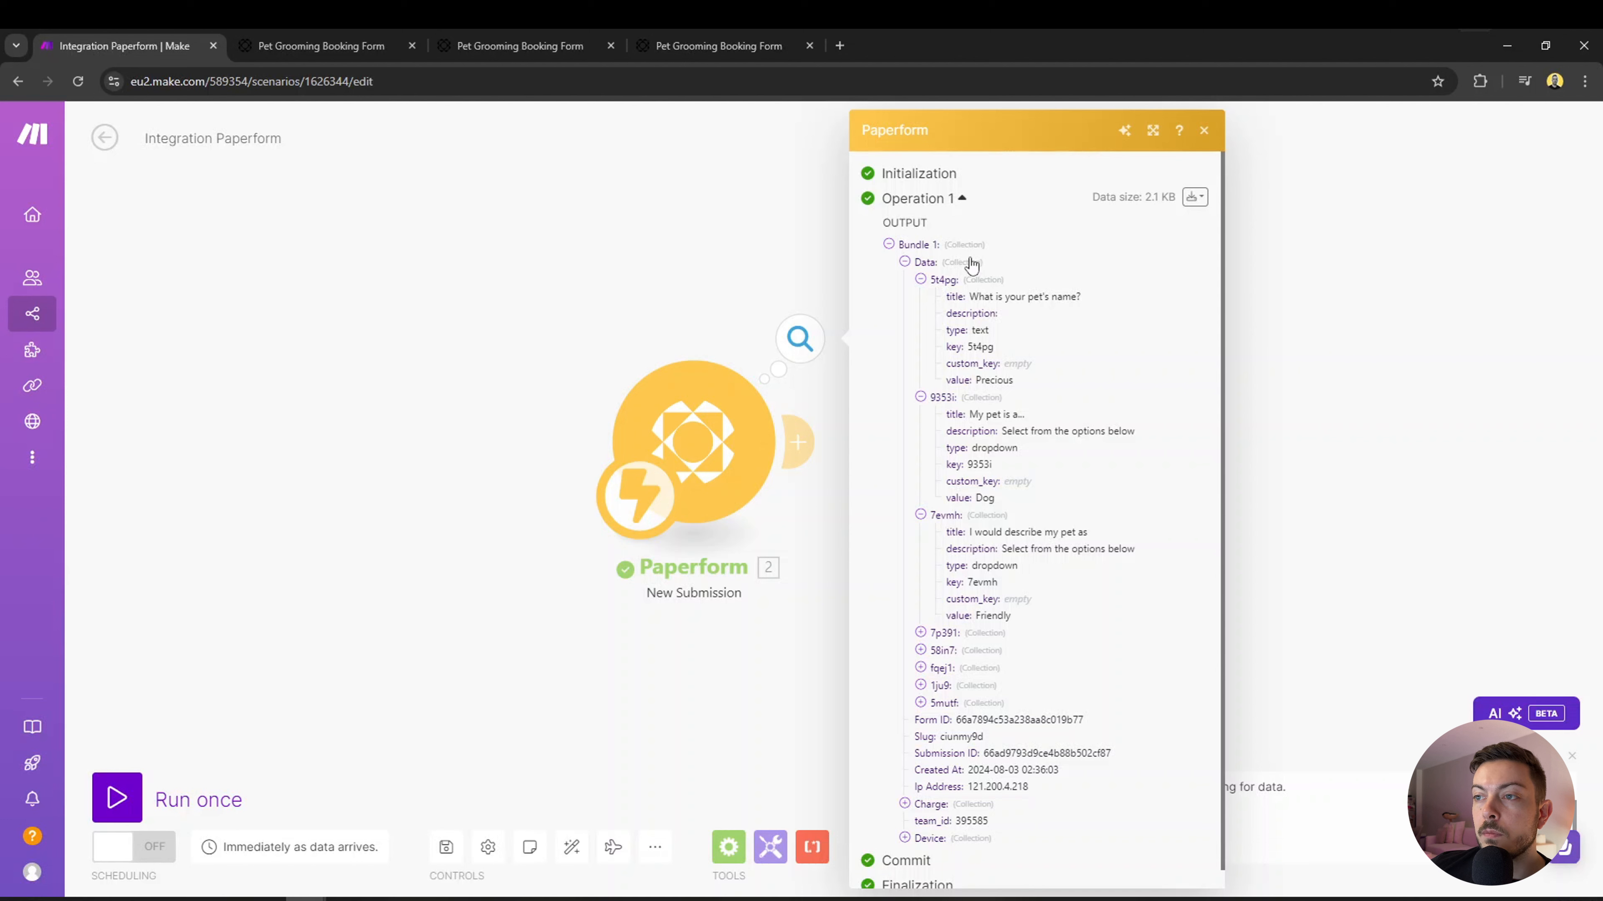
{"action": "left_click", "coordinate": [920, 280]}
{"action": "left_click", "coordinate": [904, 262]}
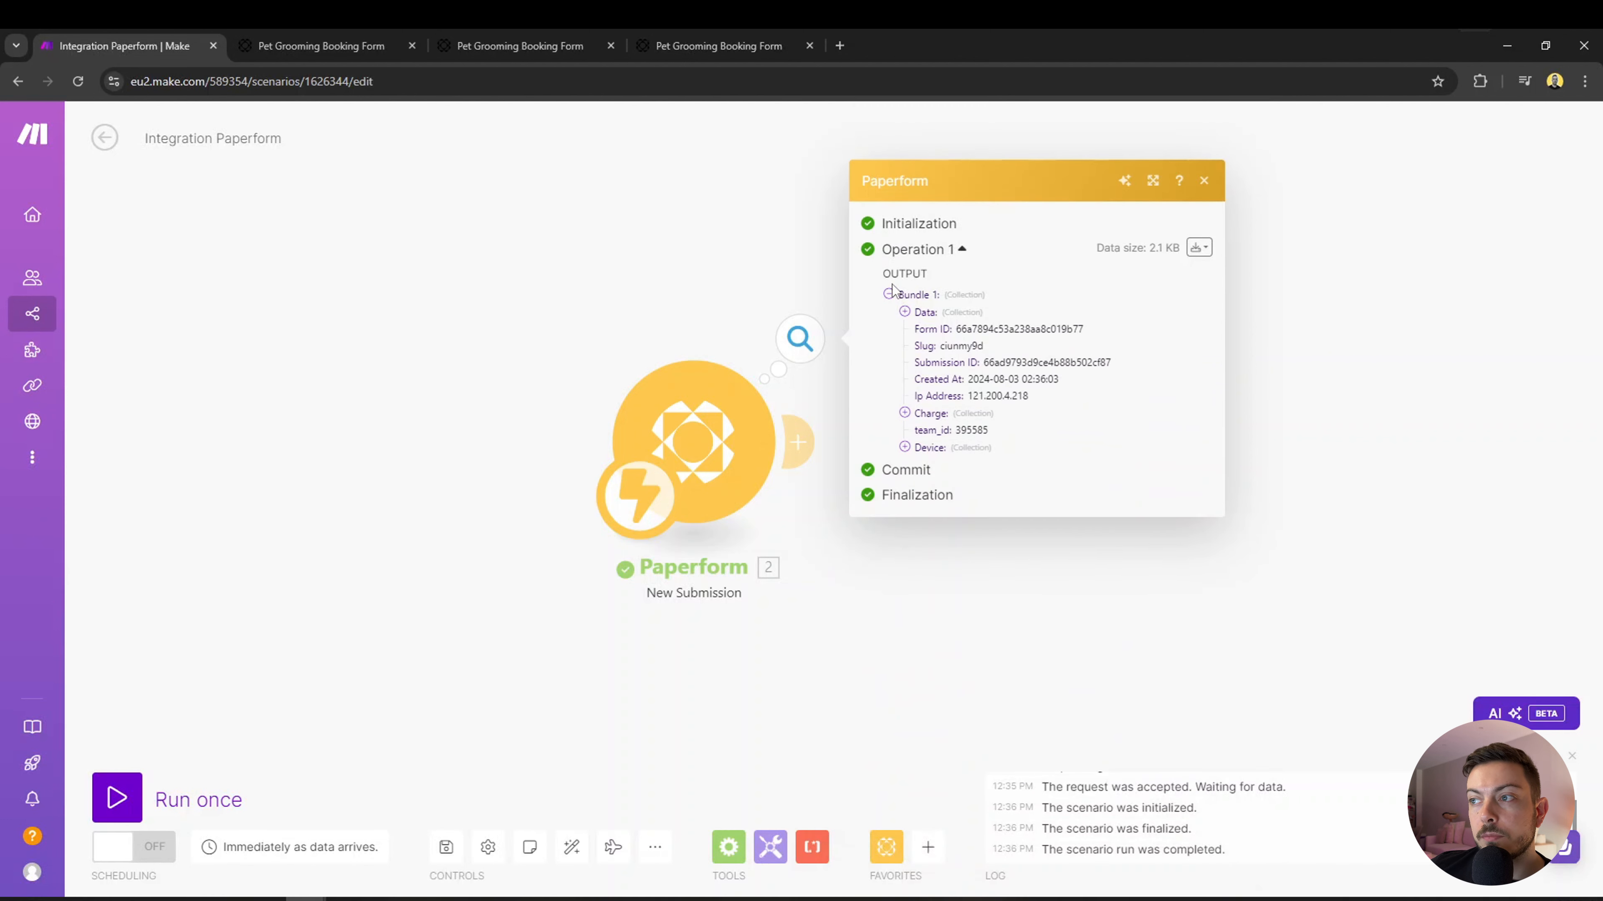
{"action": "left_click", "coordinate": [888, 293]}
{"action": "left_click", "coordinate": [1280, 278]}
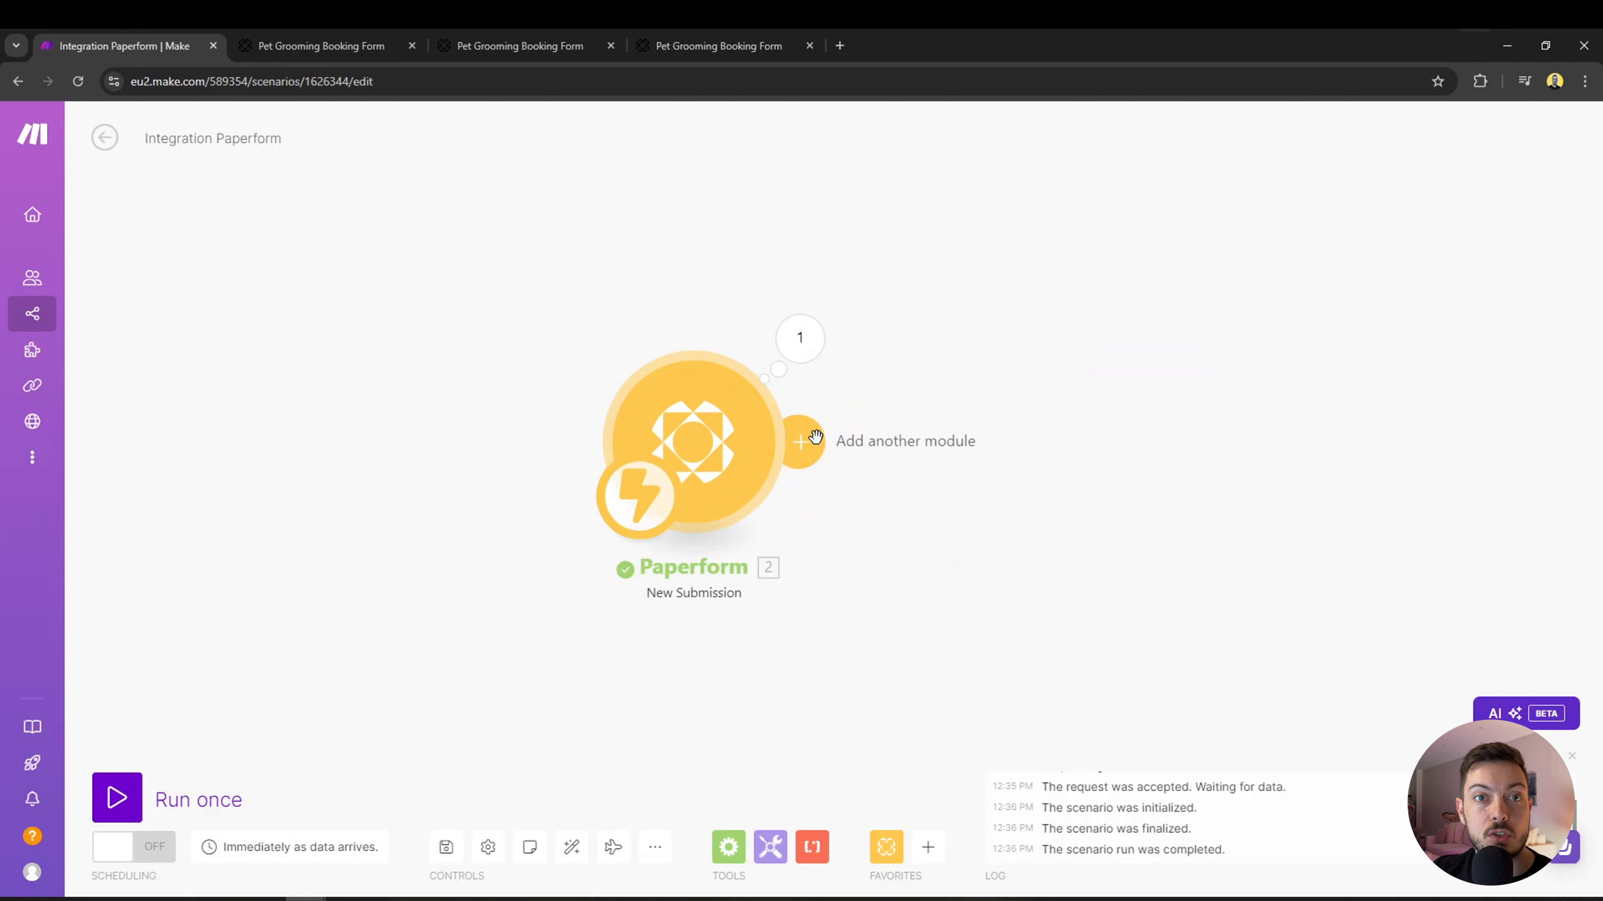
In the Paperform form editor, review the About Your Pet questions and the available field types for Which services.
{"action": "left_click", "coordinate": [322, 46]}
{"action": "scroll", "coordinate": [799, 549], "scroll_direction": "down", "scroll_amount": 8}
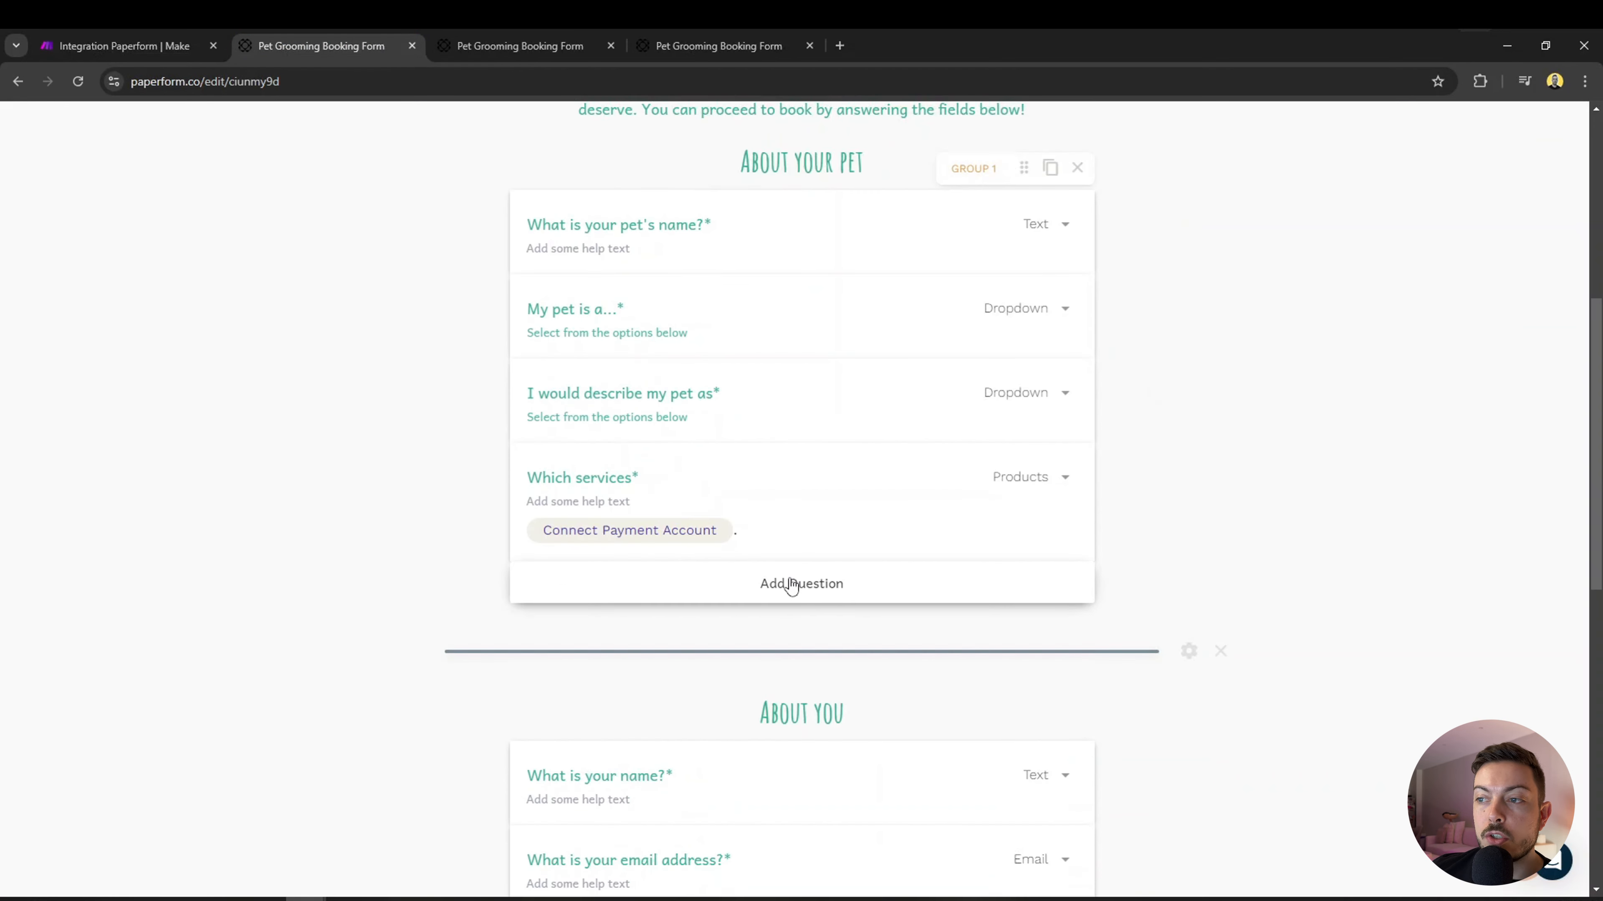
{"action": "left_click", "coordinate": [1056, 481]}
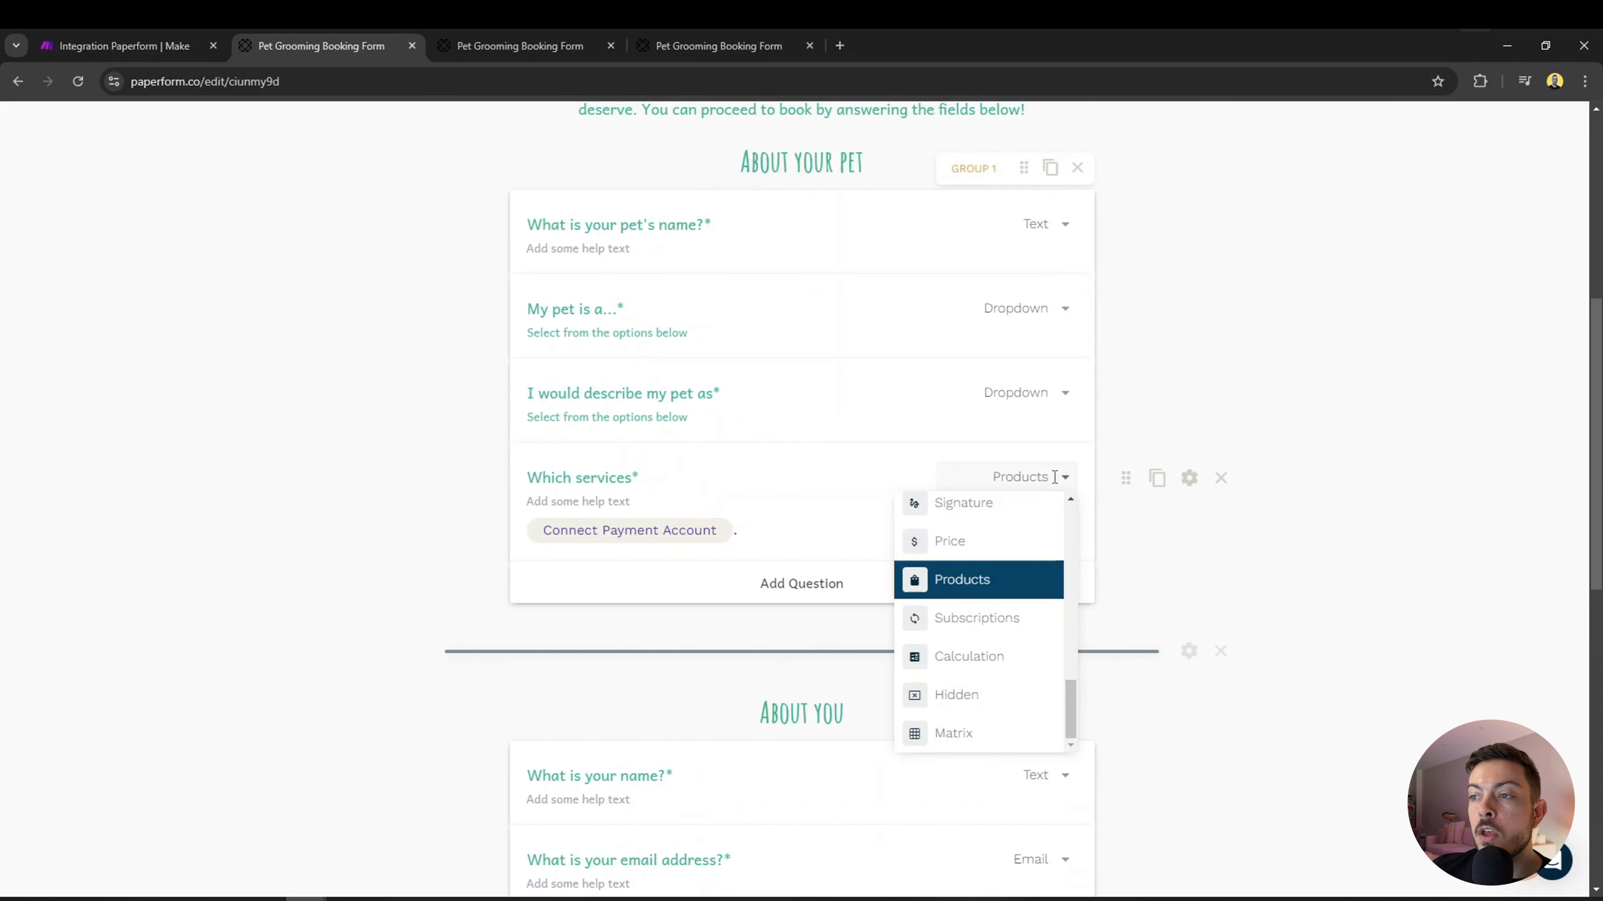
{"action": "left_click", "coordinate": [1268, 238]}
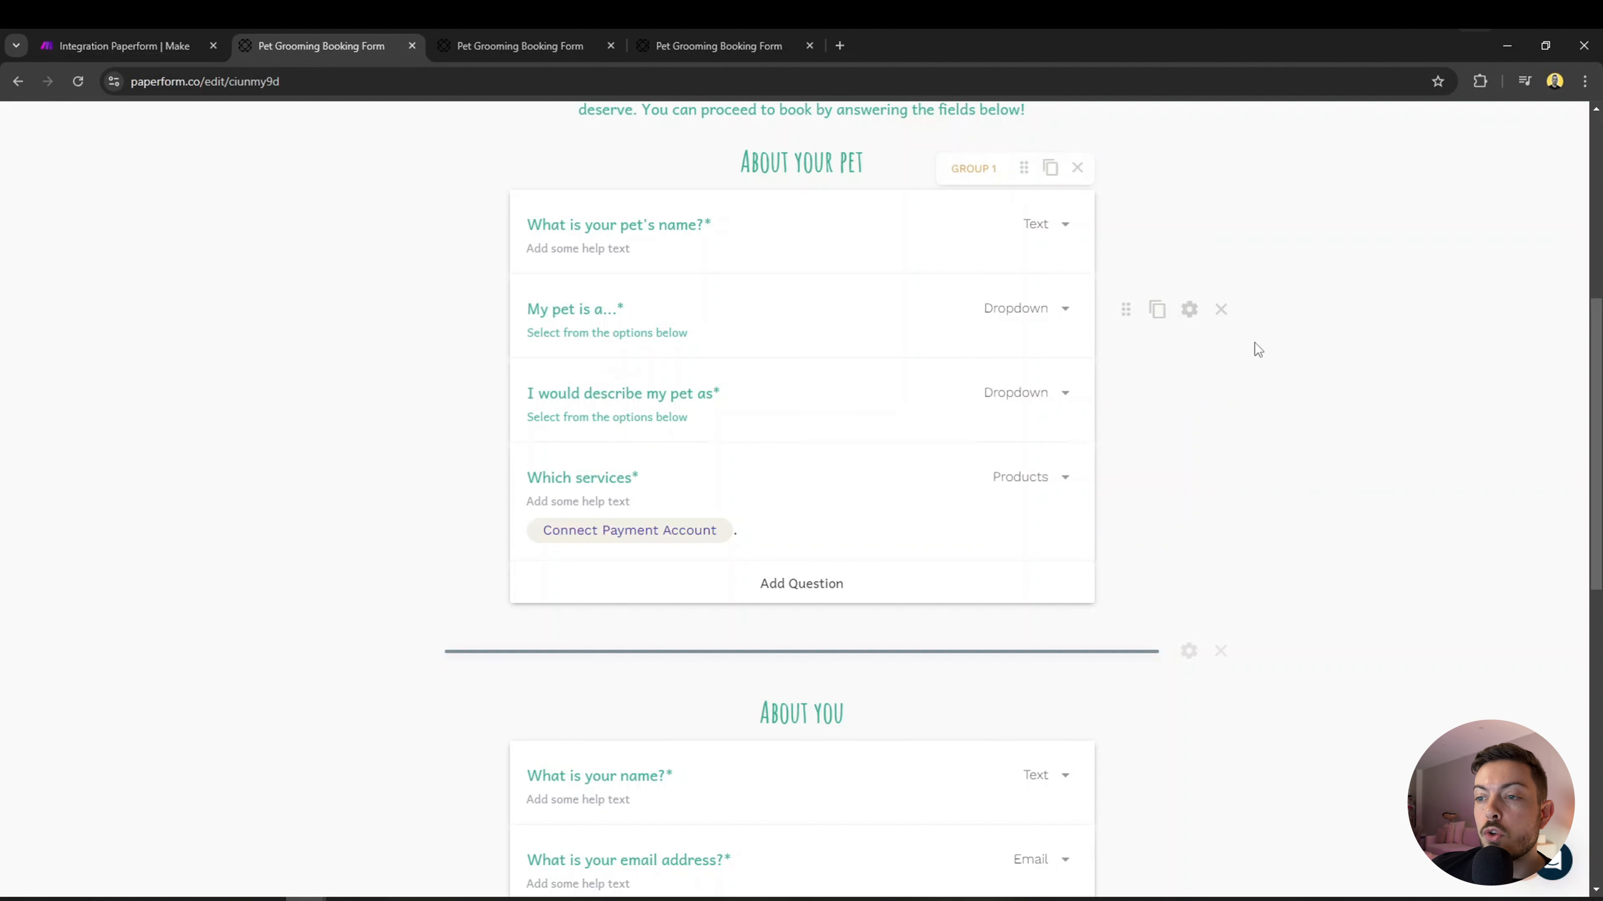
{"action": "scroll", "coordinate": [1002, 366], "scroll_direction": "up", "scroll_amount": 5}
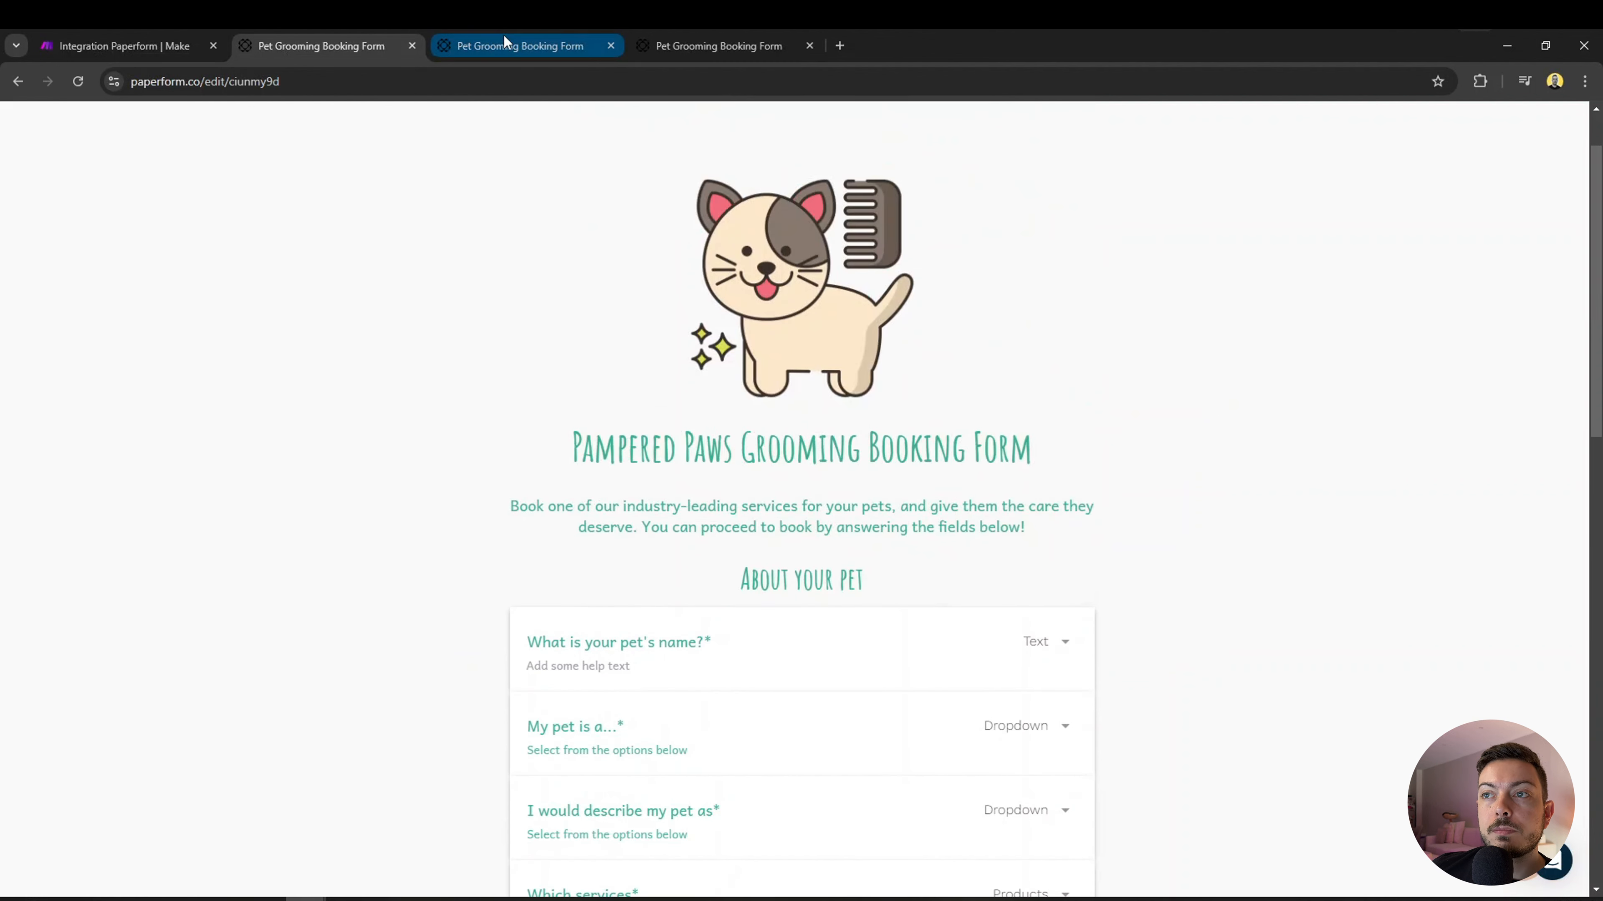
Close the spare Pet Grooming Booking Form browser tab and return to the Make scenario.
{"action": "left_click", "coordinate": [695, 38]}
{"action": "left_click", "coordinate": [581, 46]}
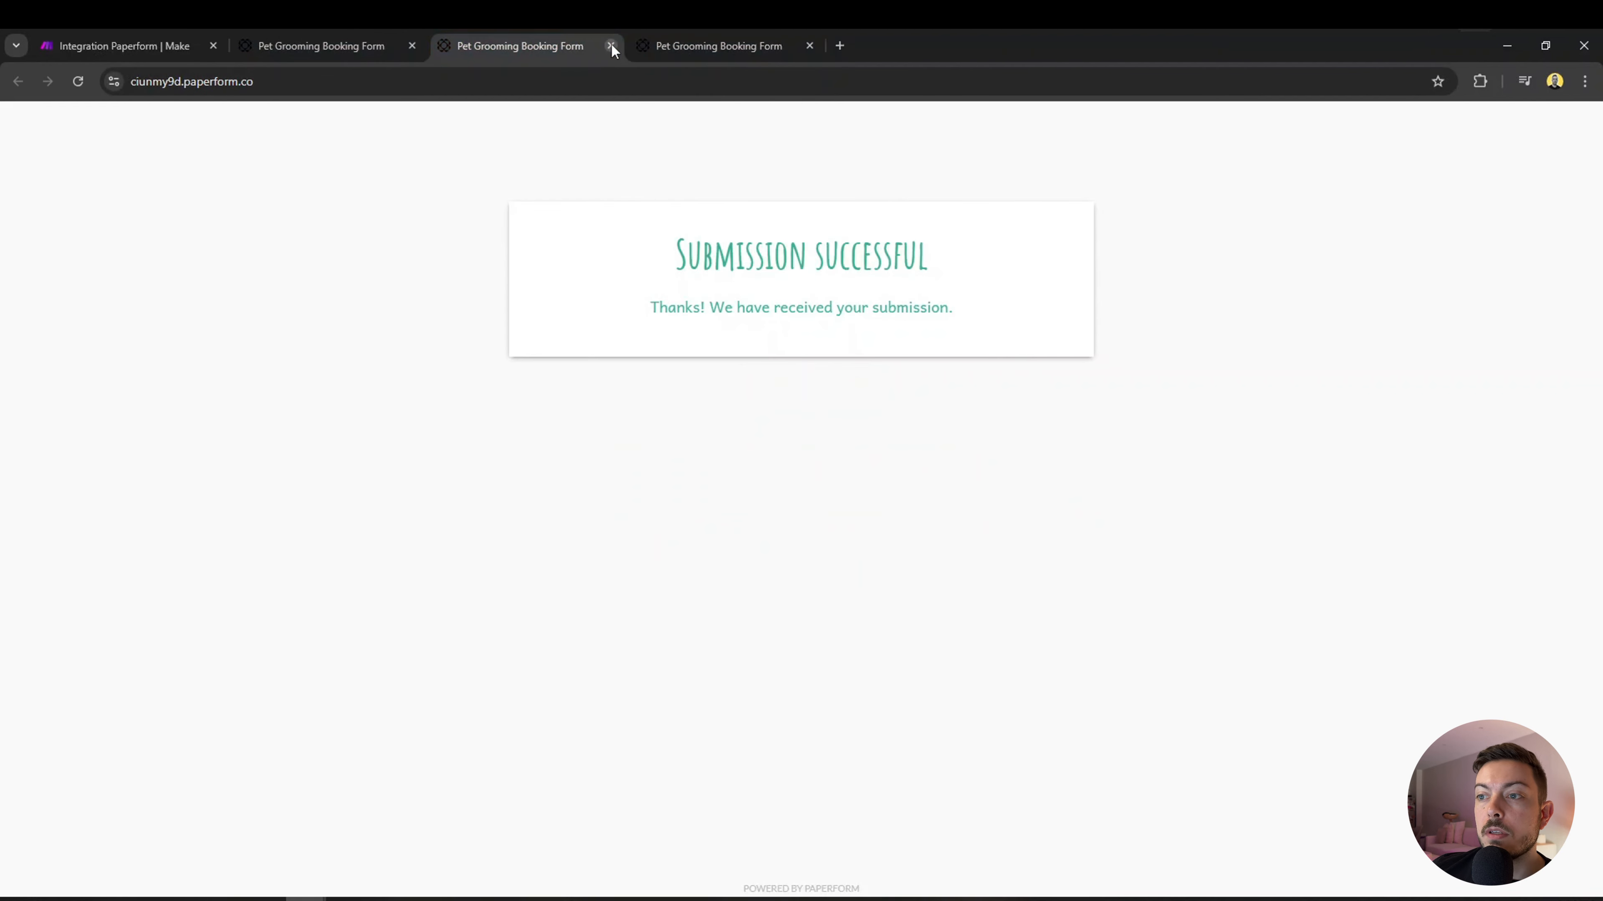
{"action": "left_click", "coordinate": [662, 51]}
{"action": "left_click", "coordinate": [809, 45]}
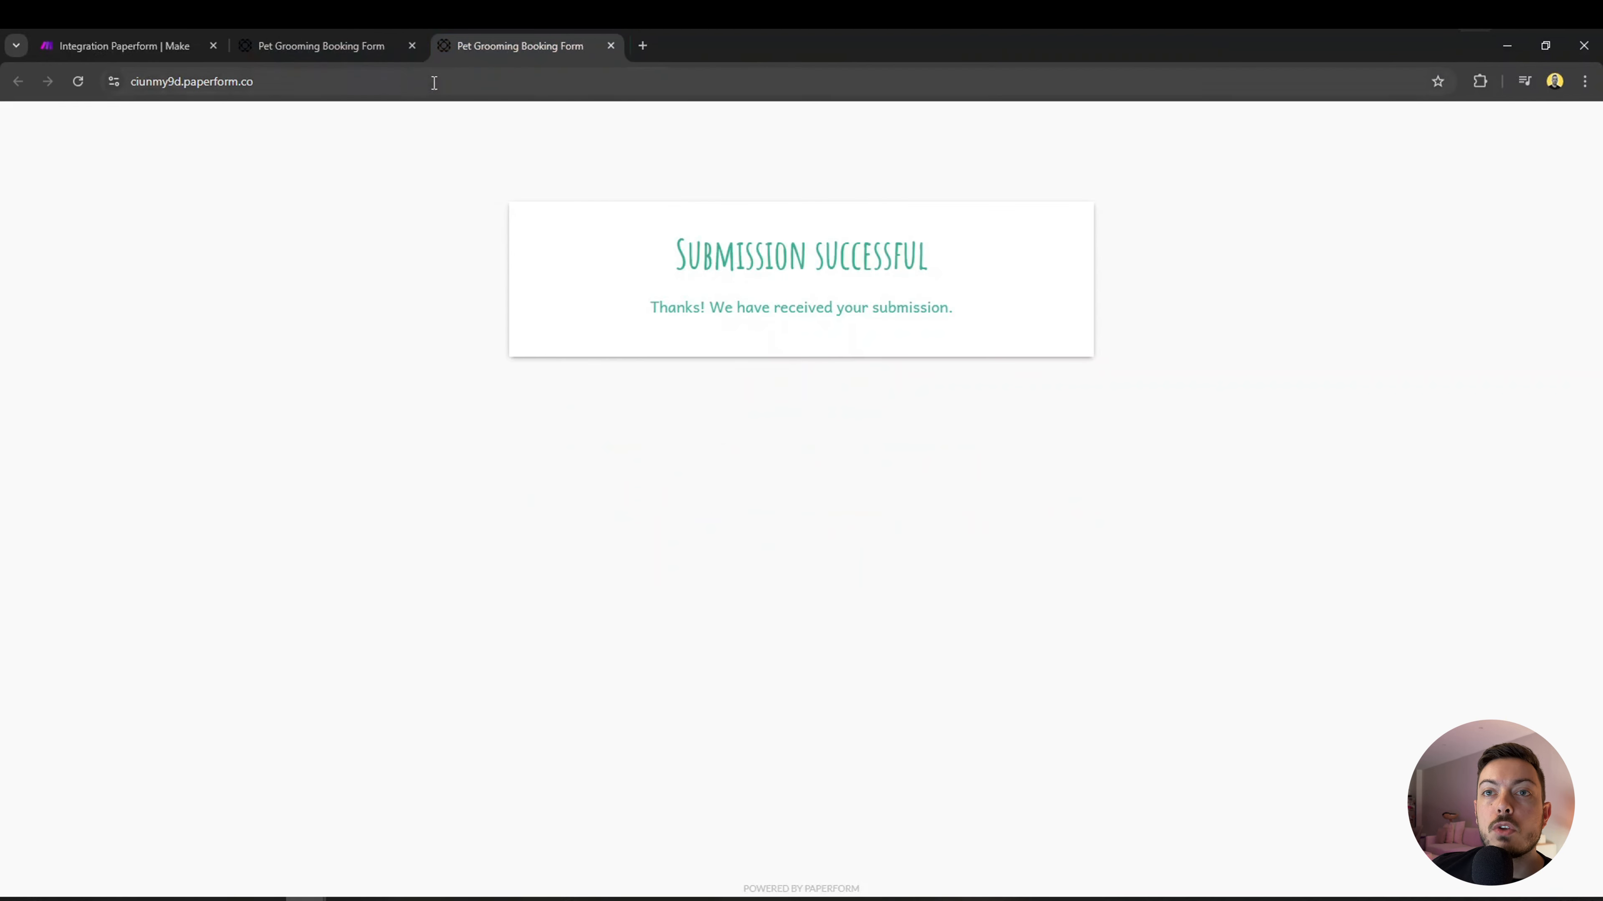
{"action": "left_click", "coordinate": [186, 39]}
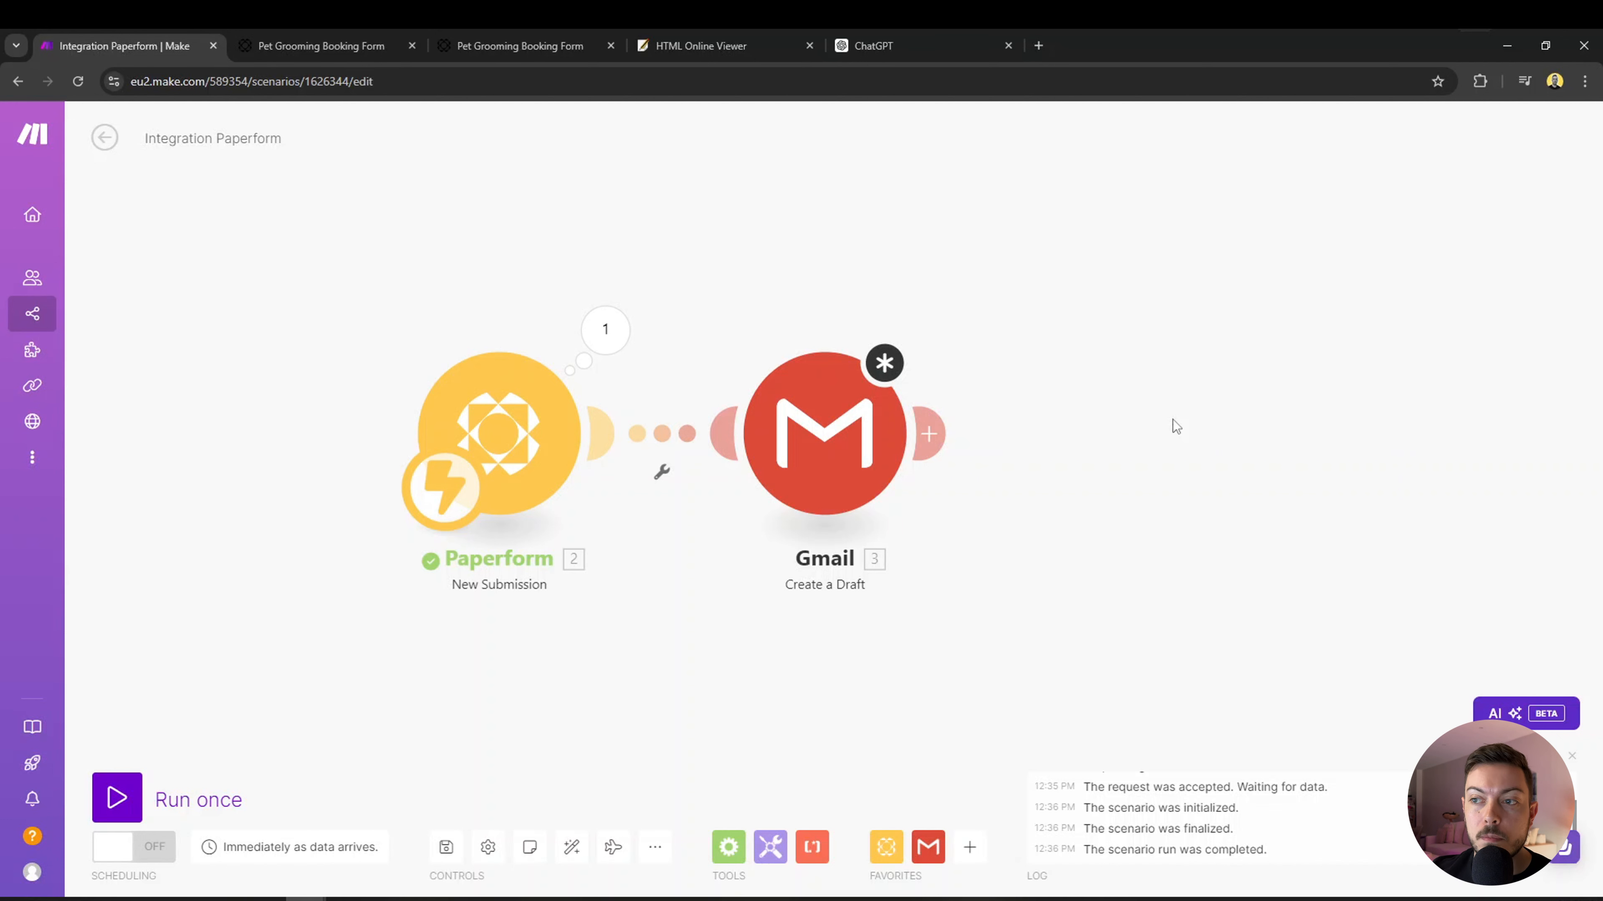
Inspect the Gmail Create a Draft module's settings and delete the module from the scenario.
{"action": "left_click", "coordinate": [832, 445]}
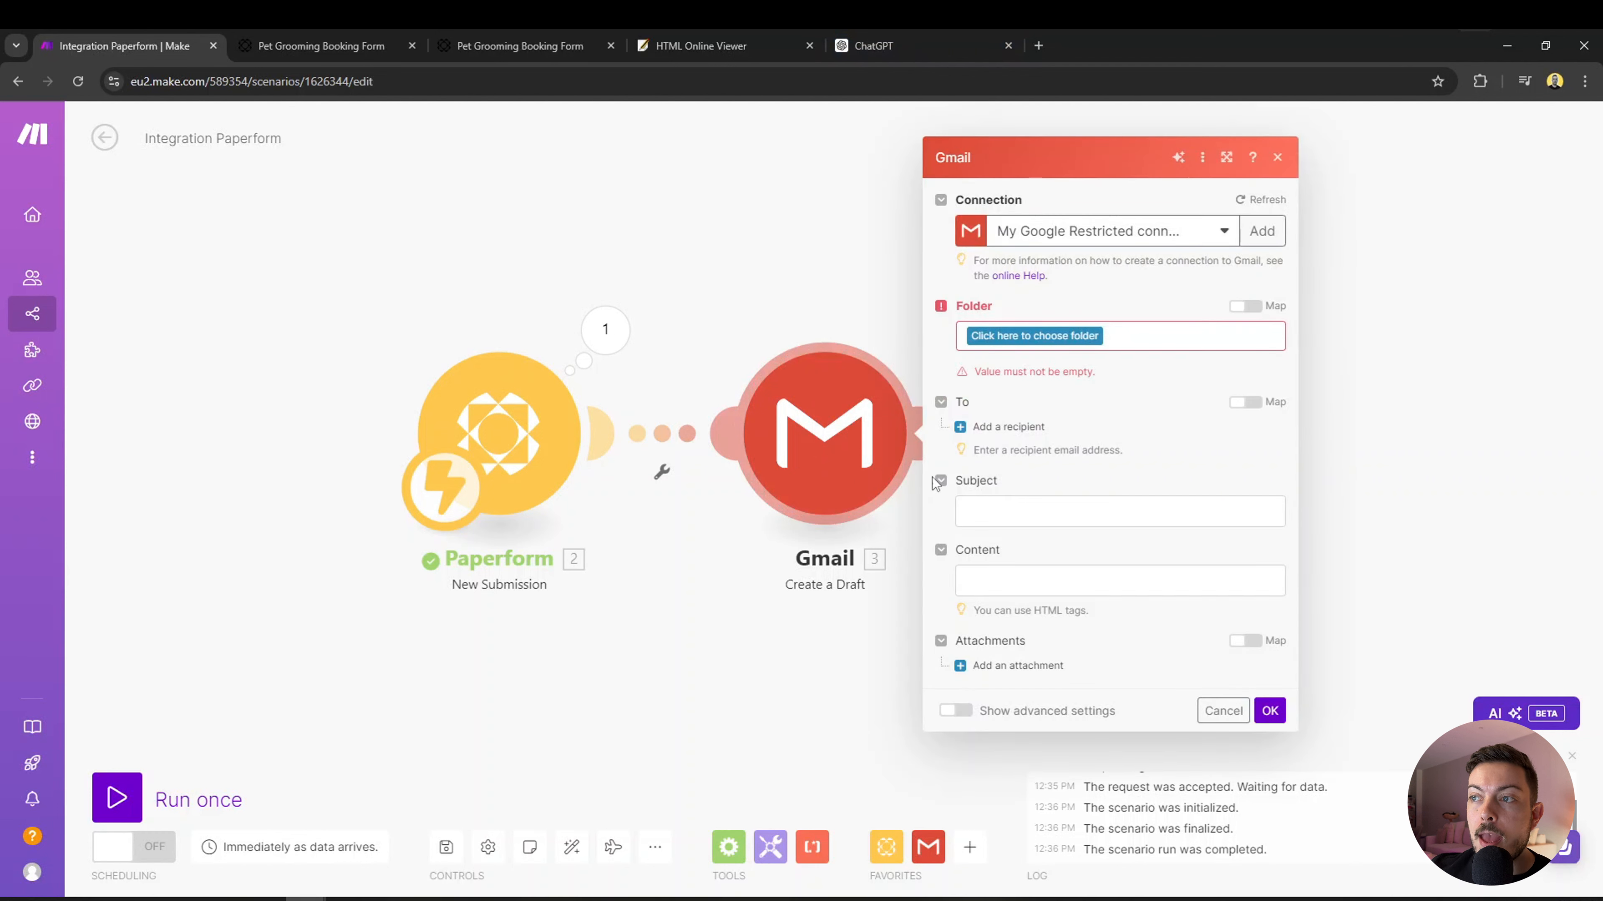
{"action": "right_click", "coordinate": [838, 421]}
{"action": "left_click", "coordinate": [876, 619]}
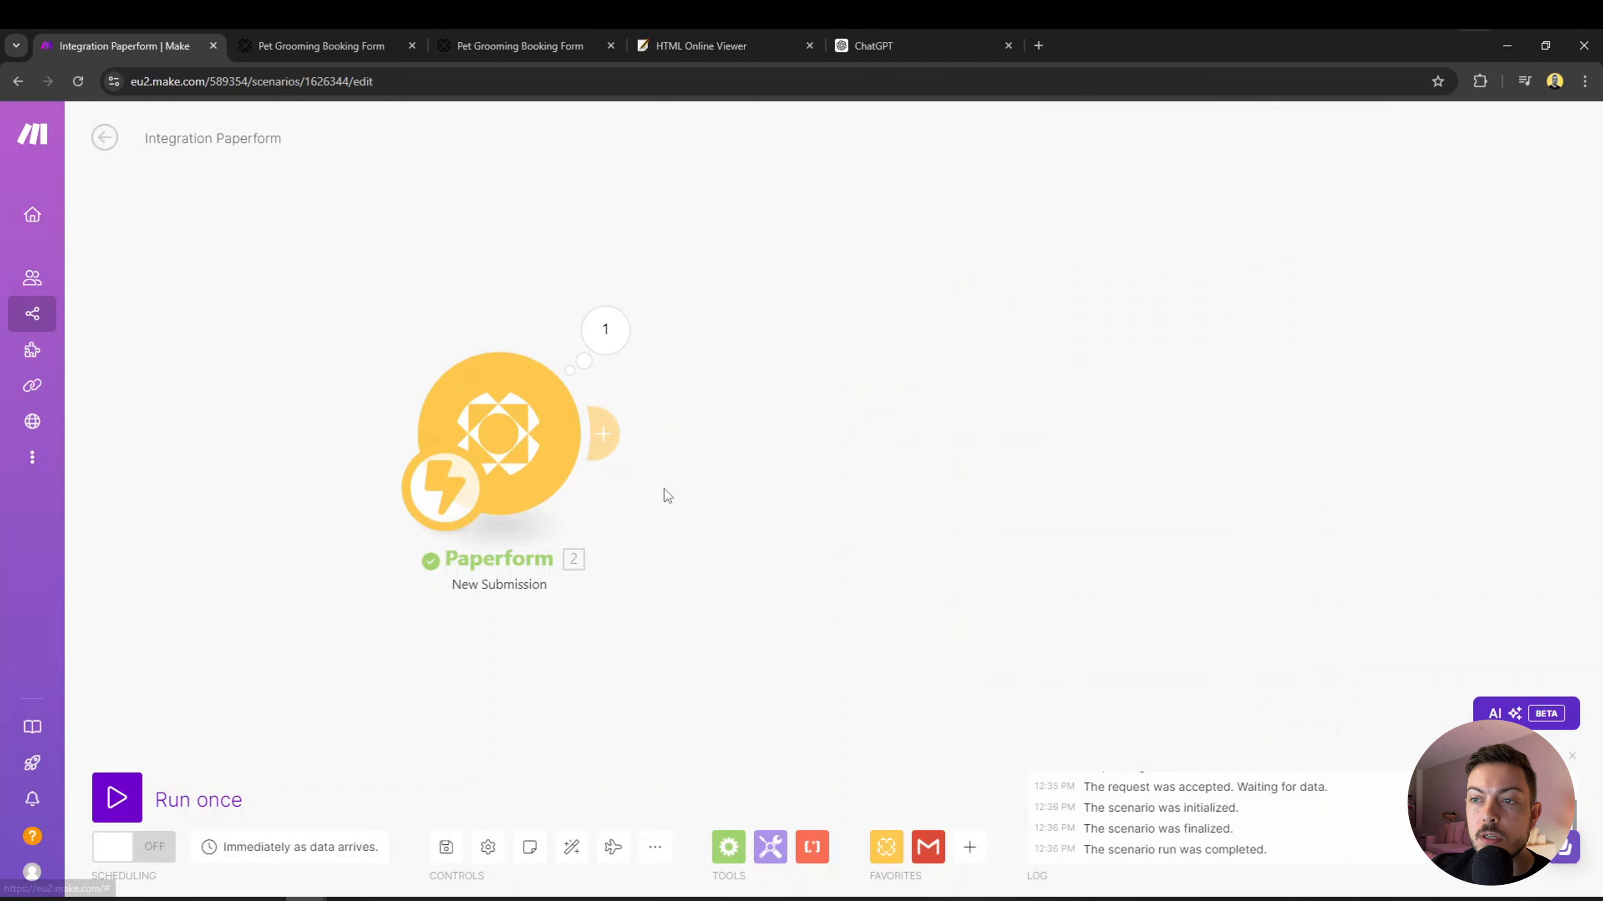
Add a Gmail Create a Draft module after the Paperform New Submission module.
{"action": "left_click", "coordinate": [607, 434]}
{"action": "left_click", "coordinate": [1027, 315]}
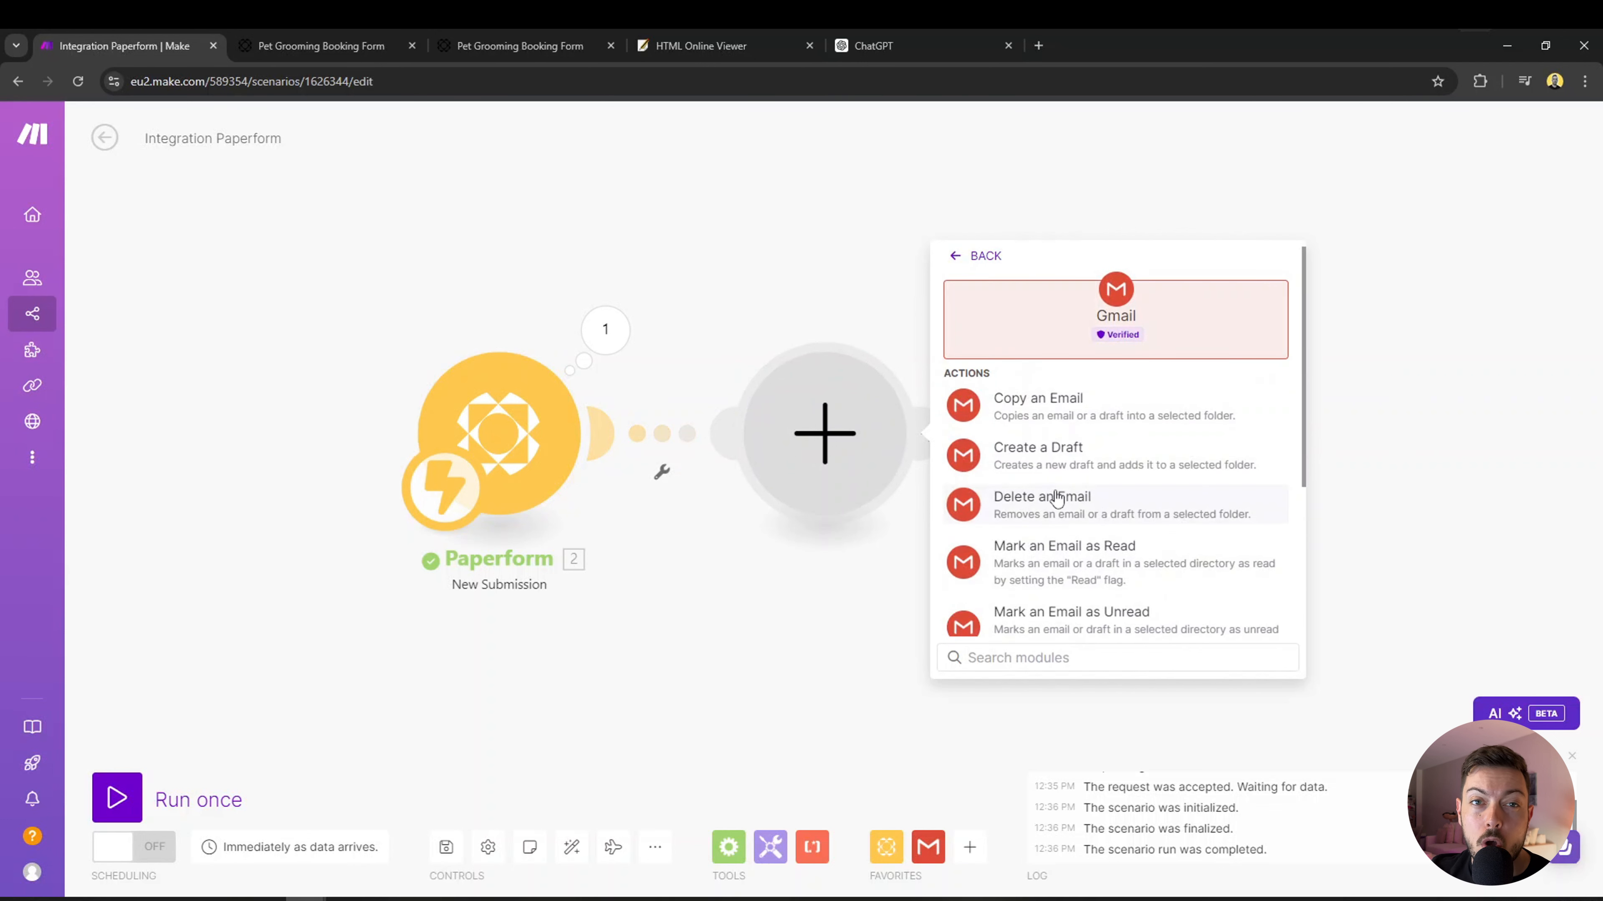
{"action": "left_click", "coordinate": [1042, 473]}
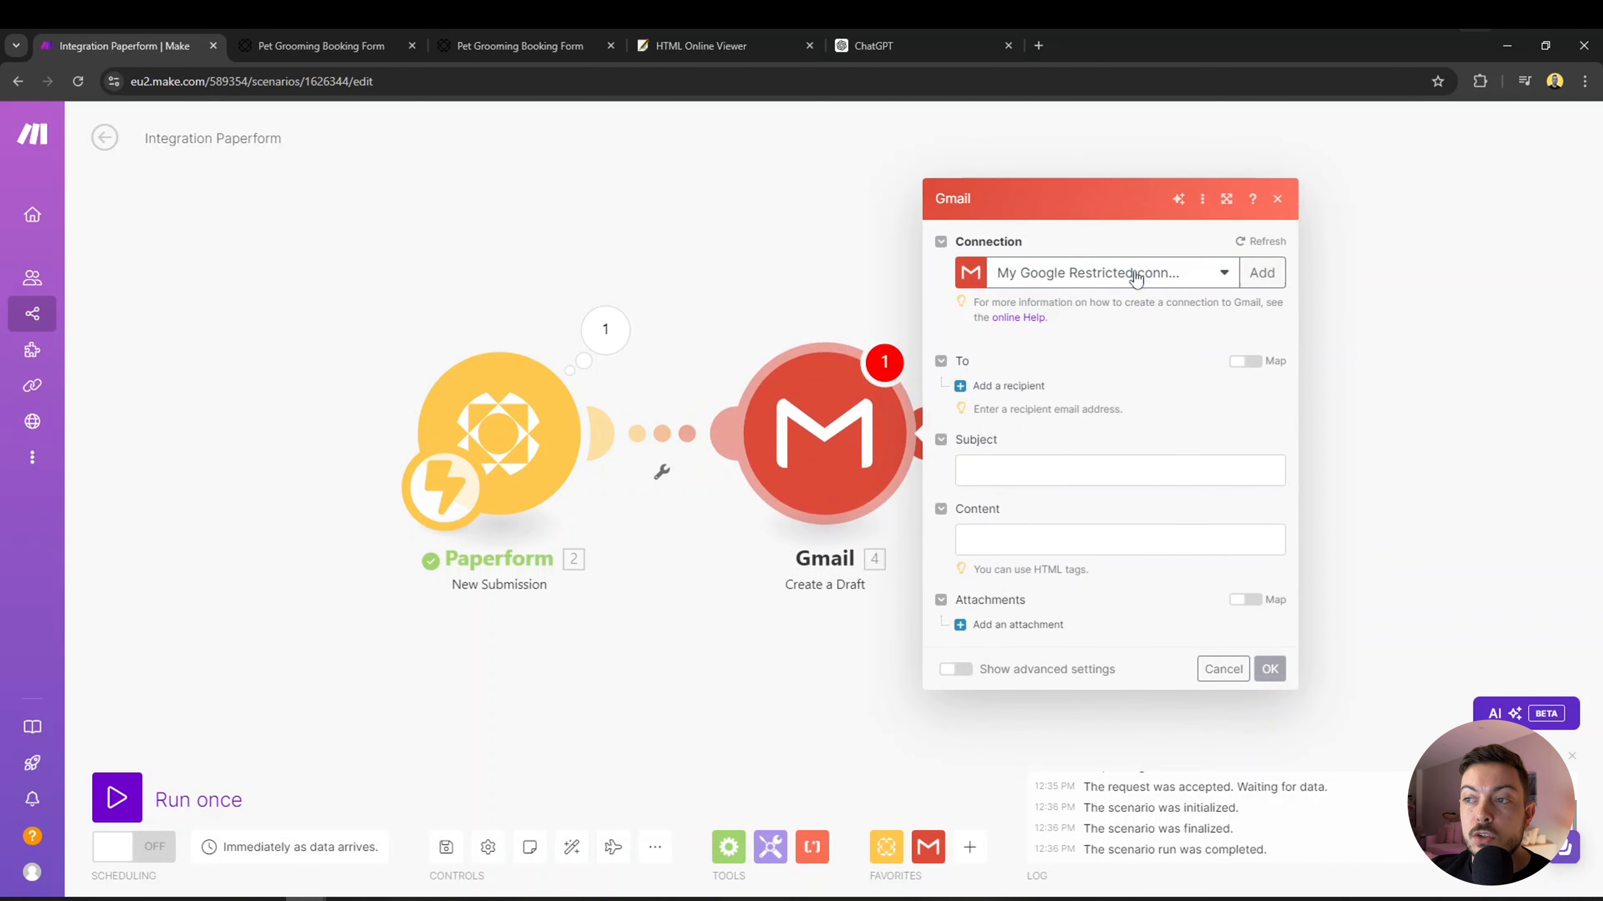
Check the Gmail connection choices, keep My Google Restricted connection and set the draft's folder to Drafts.
{"action": "left_click", "coordinate": [1138, 246]}
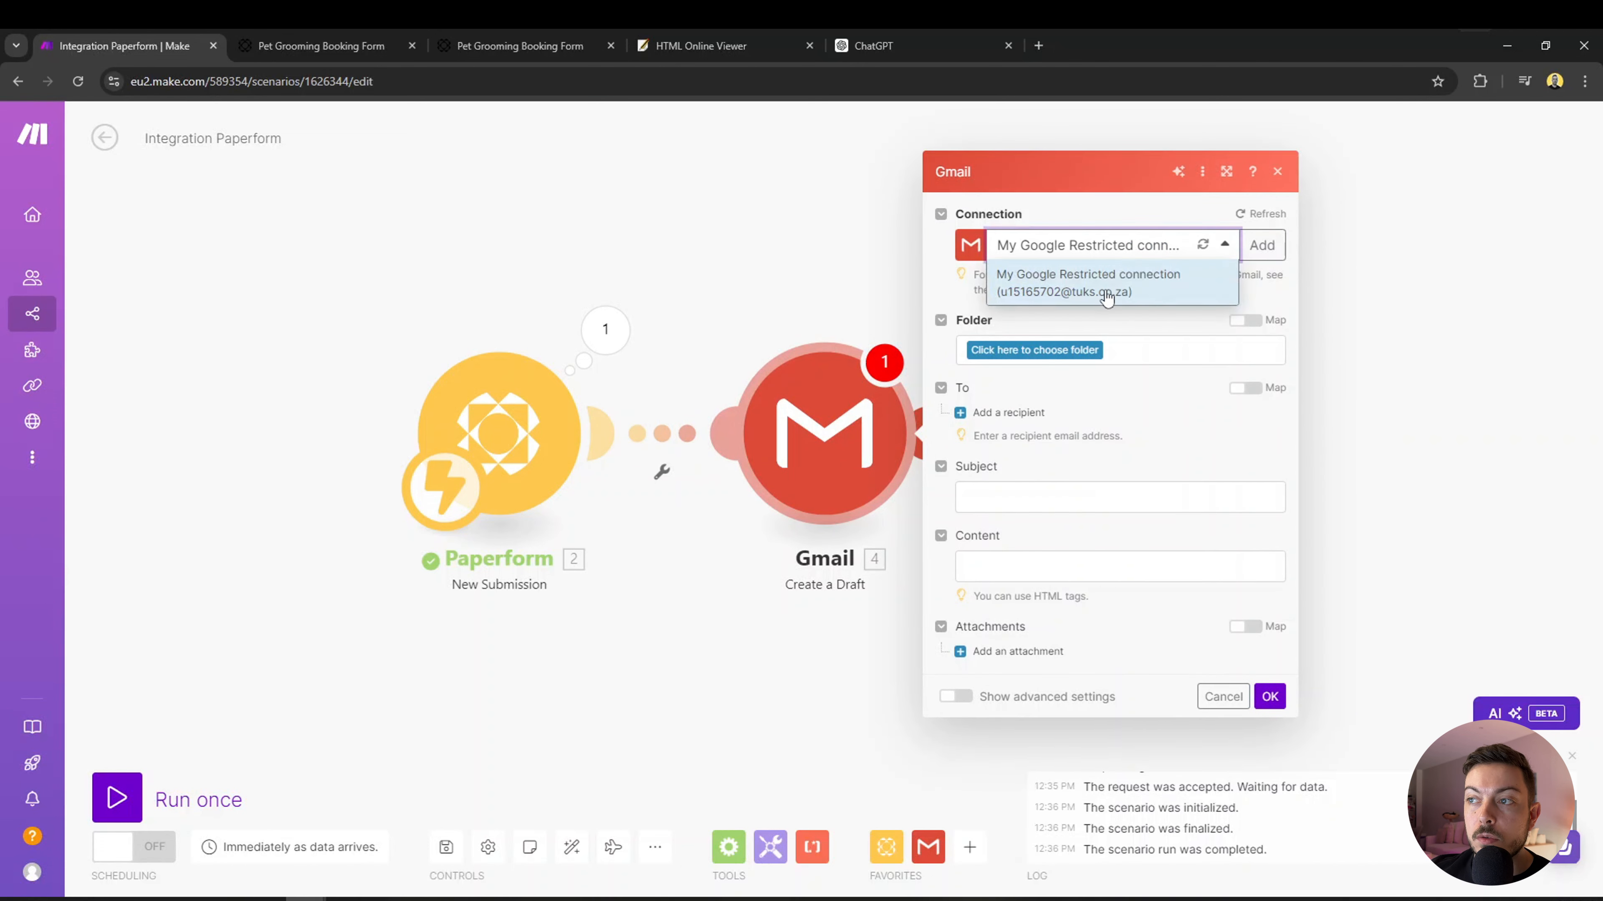
{"action": "left_click", "coordinate": [1139, 245]}
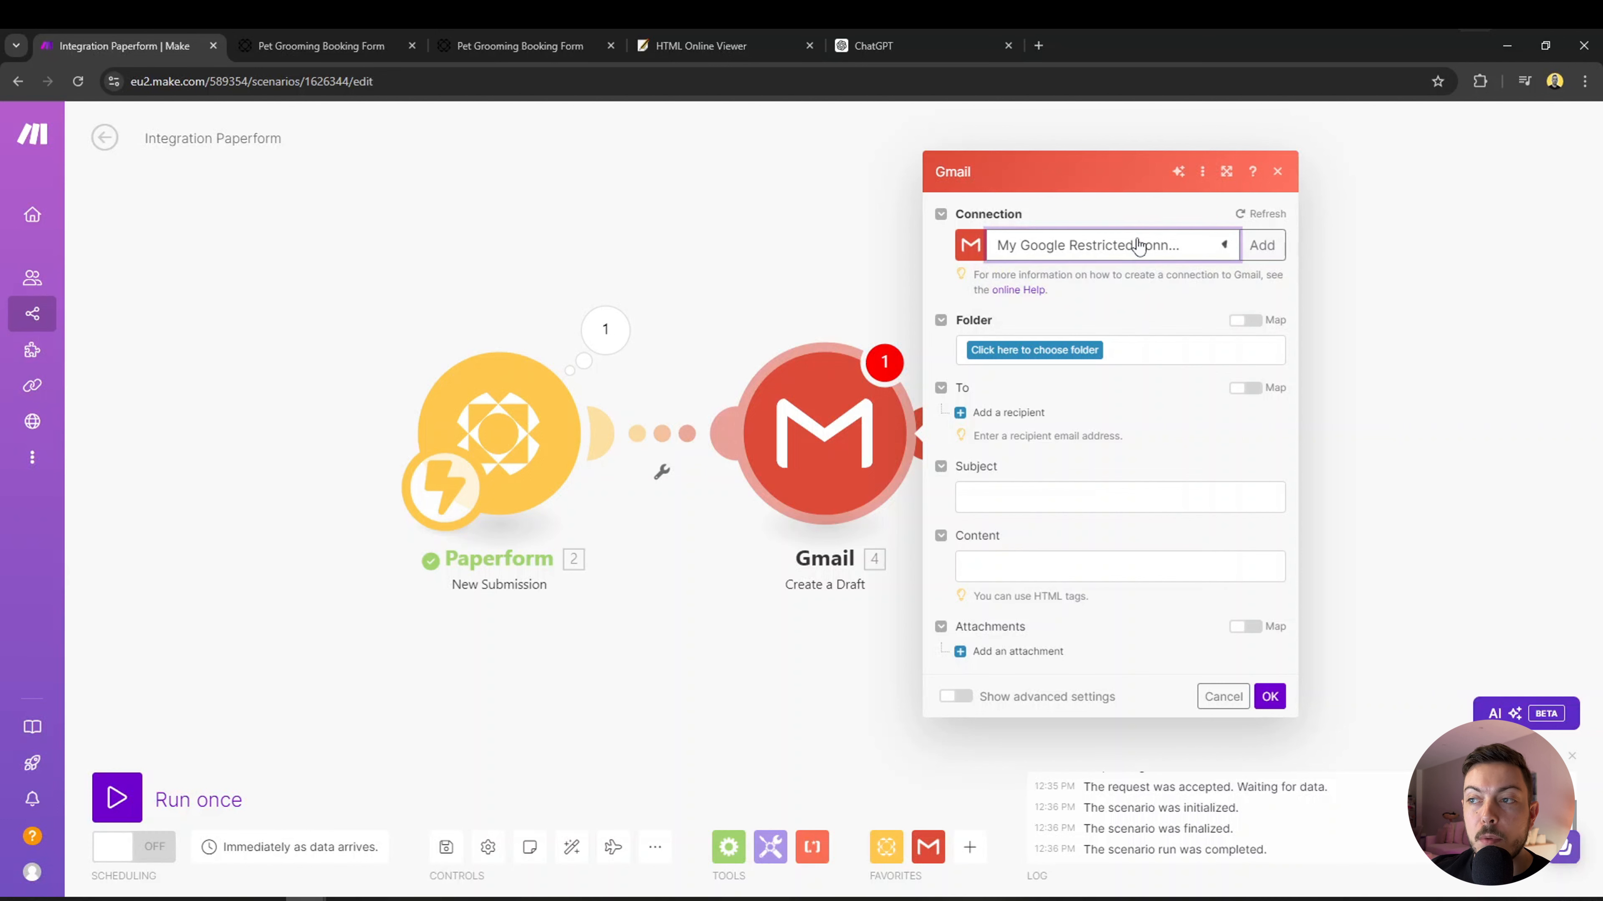
{"action": "left_click", "coordinate": [1098, 351]}
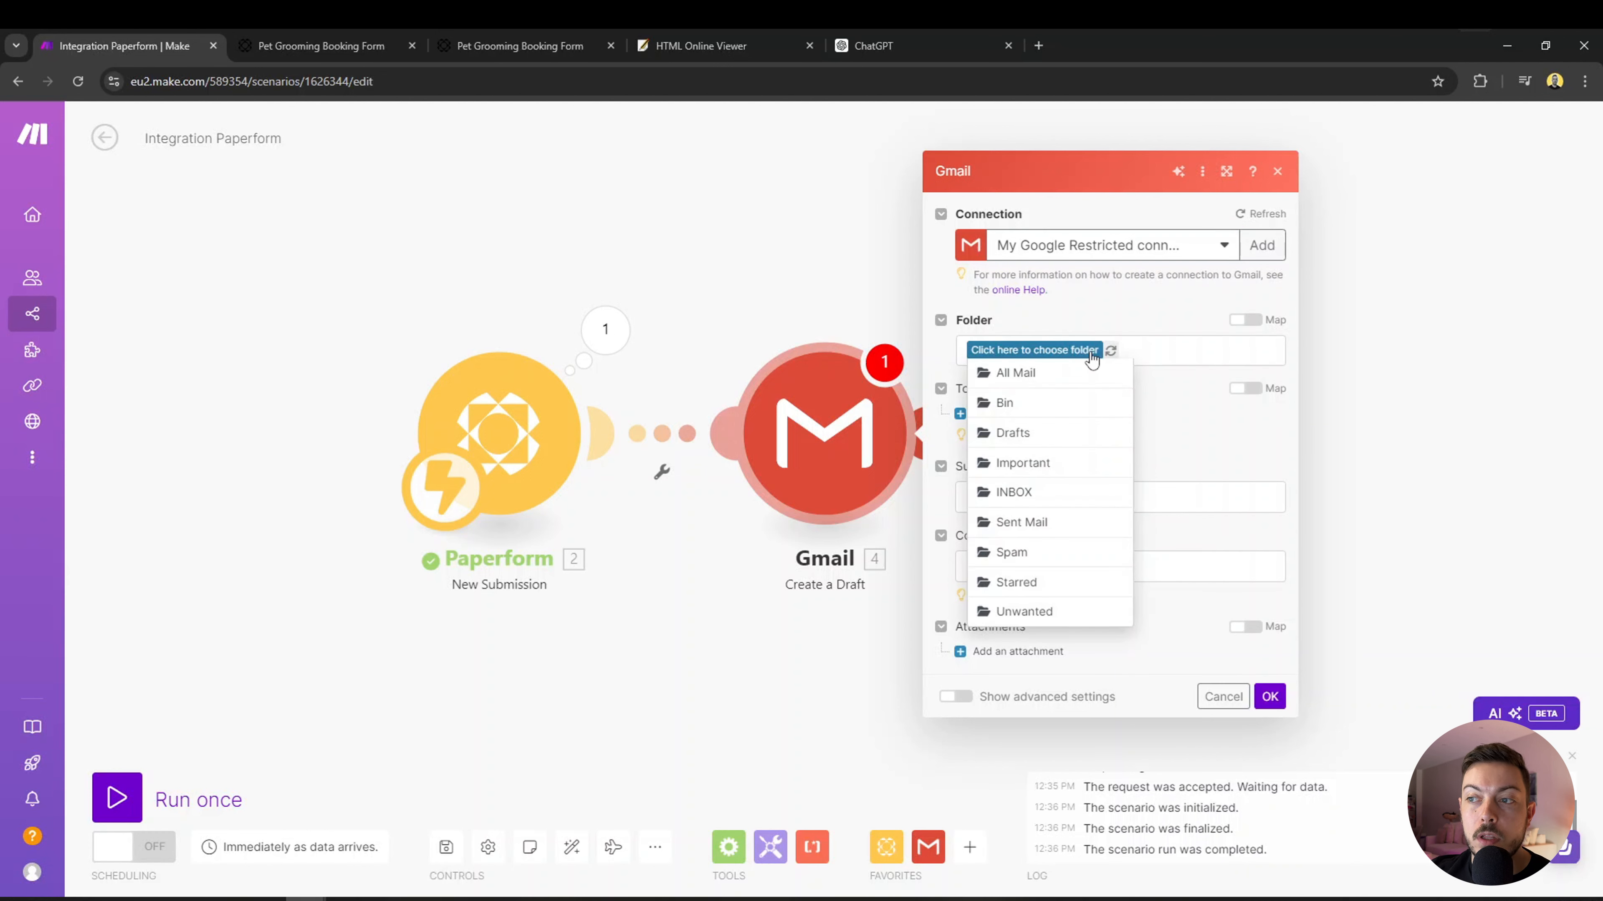
{"action": "left_click", "coordinate": [1035, 435]}
{"action": "left_click", "coordinate": [966, 498]}
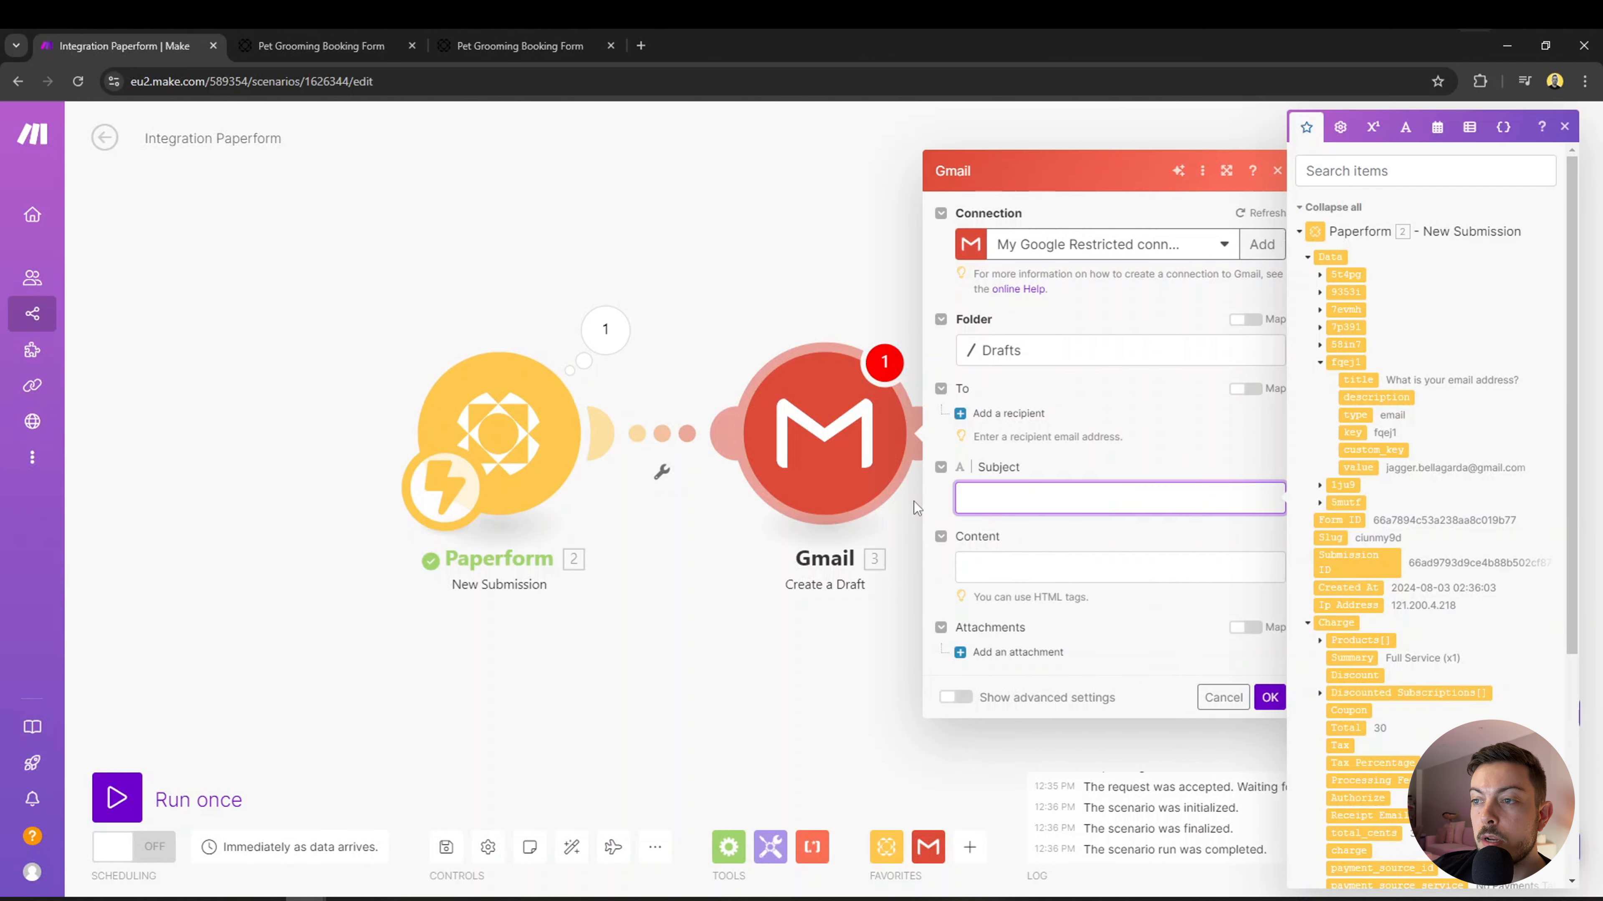
{"action": "left_click", "coordinate": [1008, 412]}
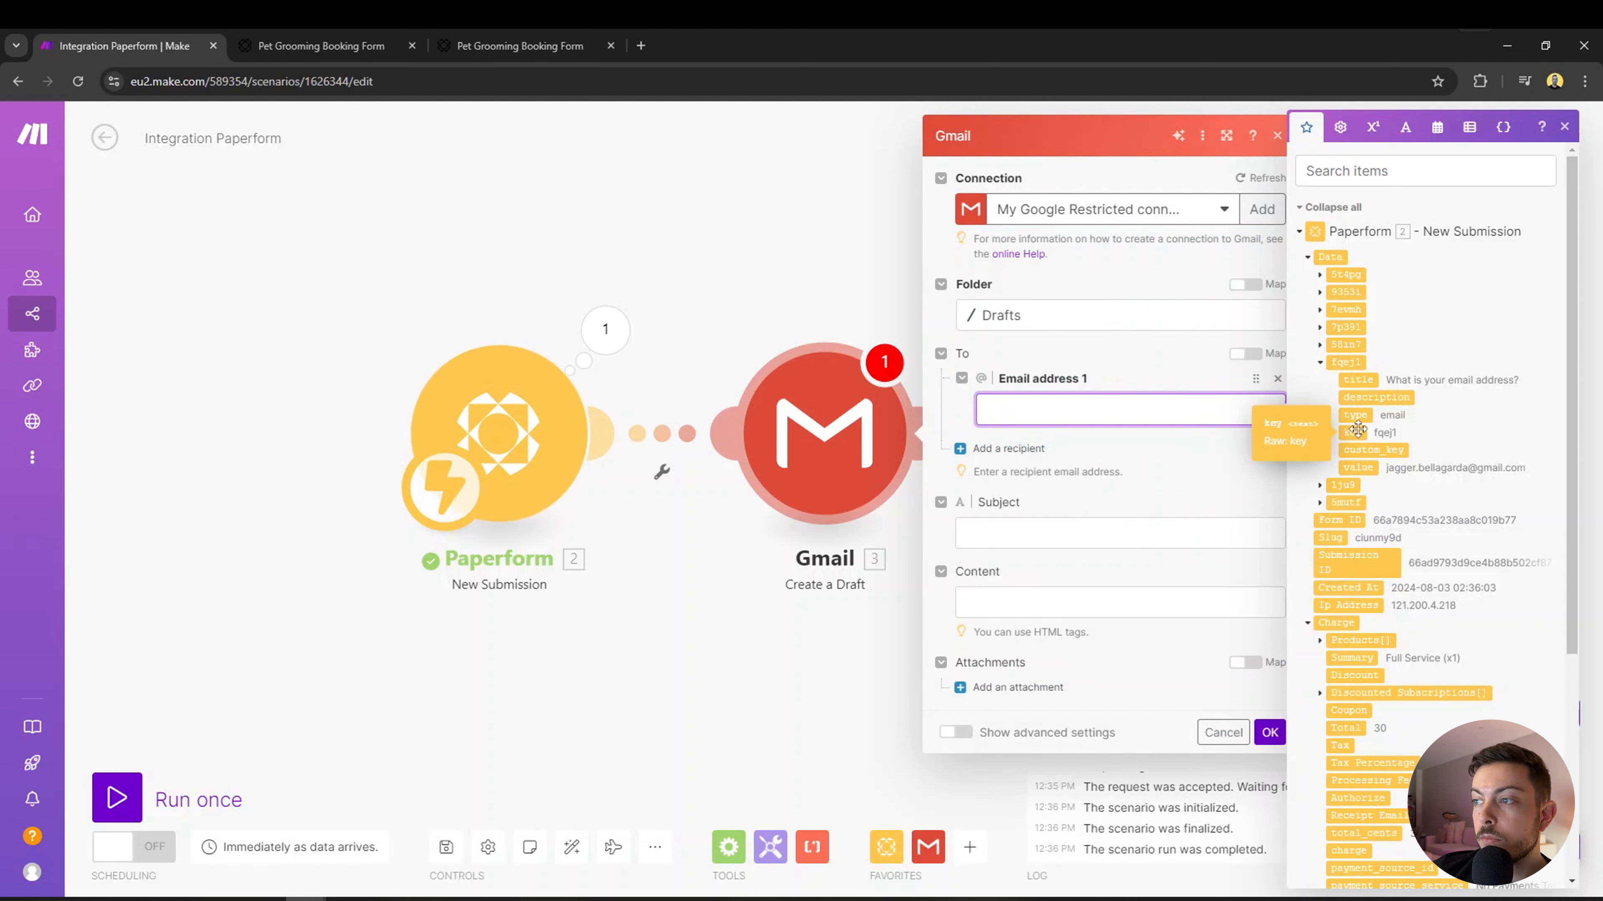
{"action": "left_click_drag", "start_coordinate": [1357, 467], "coordinate": [1152, 449]}
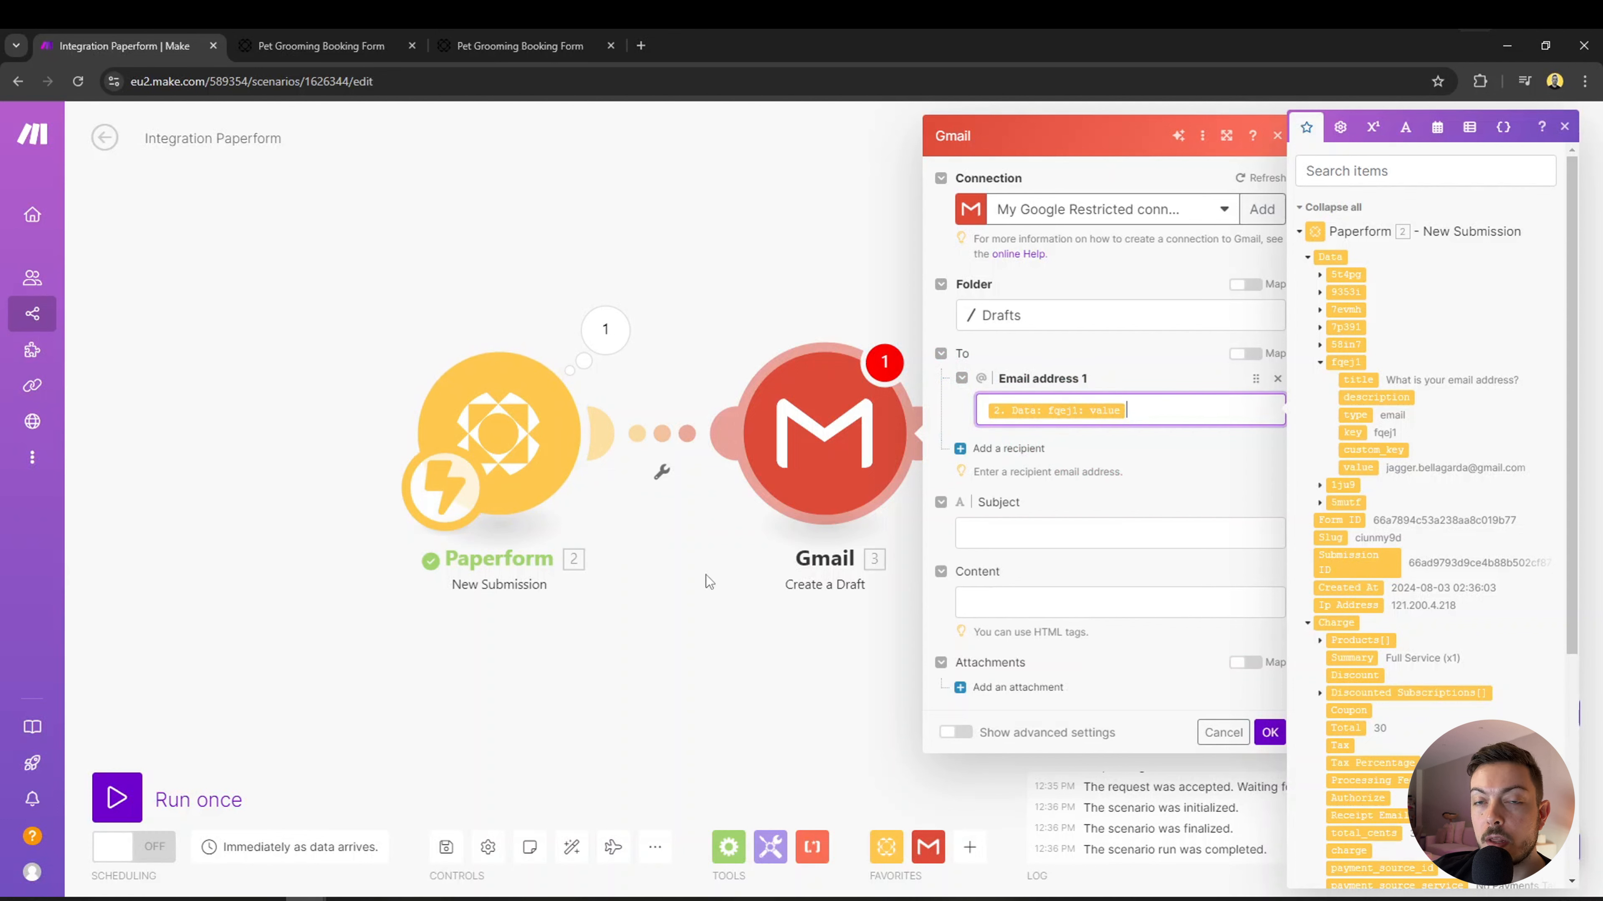
Enter "Pampered Paws - Confirming your appointment for" as the Gmail draft's subject.
{"action": "left_click", "coordinate": [1005, 534]}
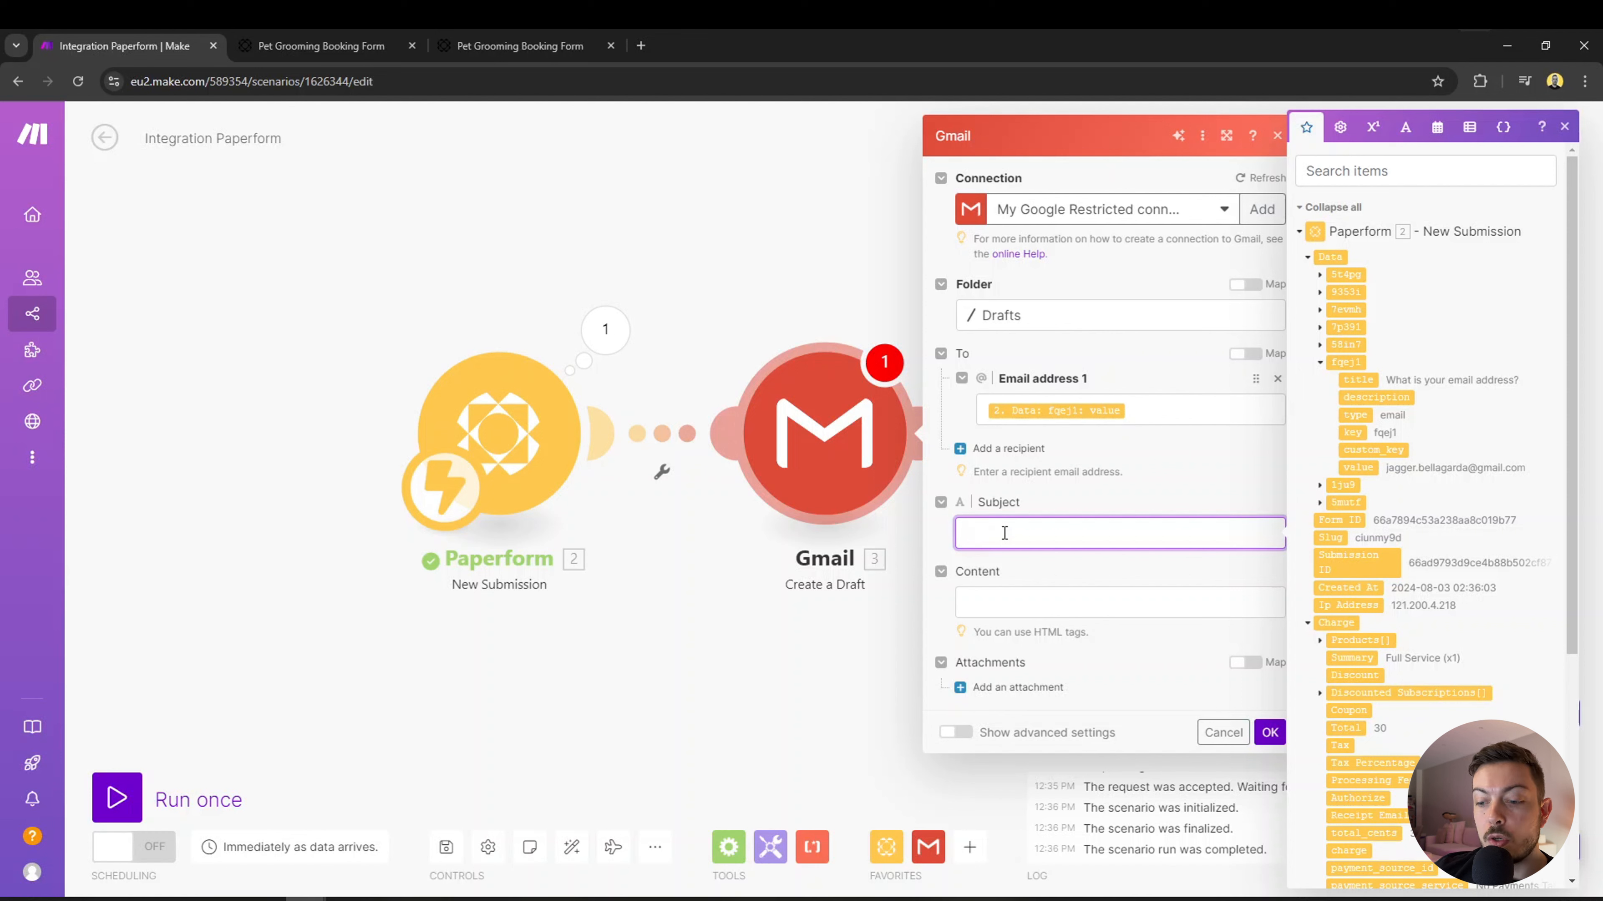
{"action": "type", "text": "Pam"}
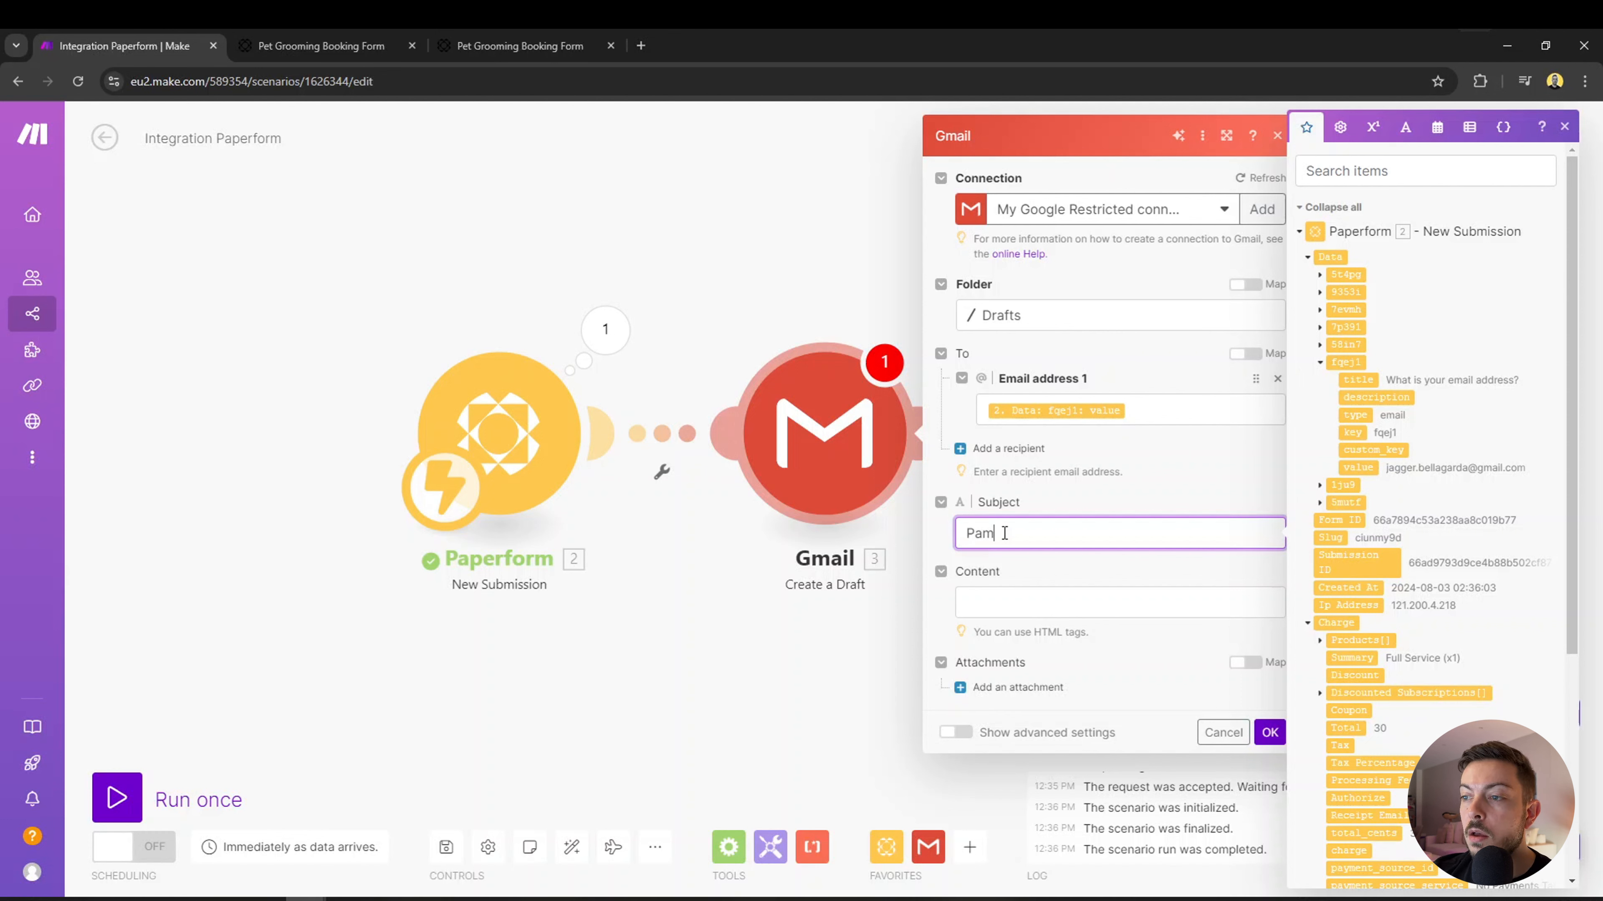
{"action": "type", "text": "pered Paws "}
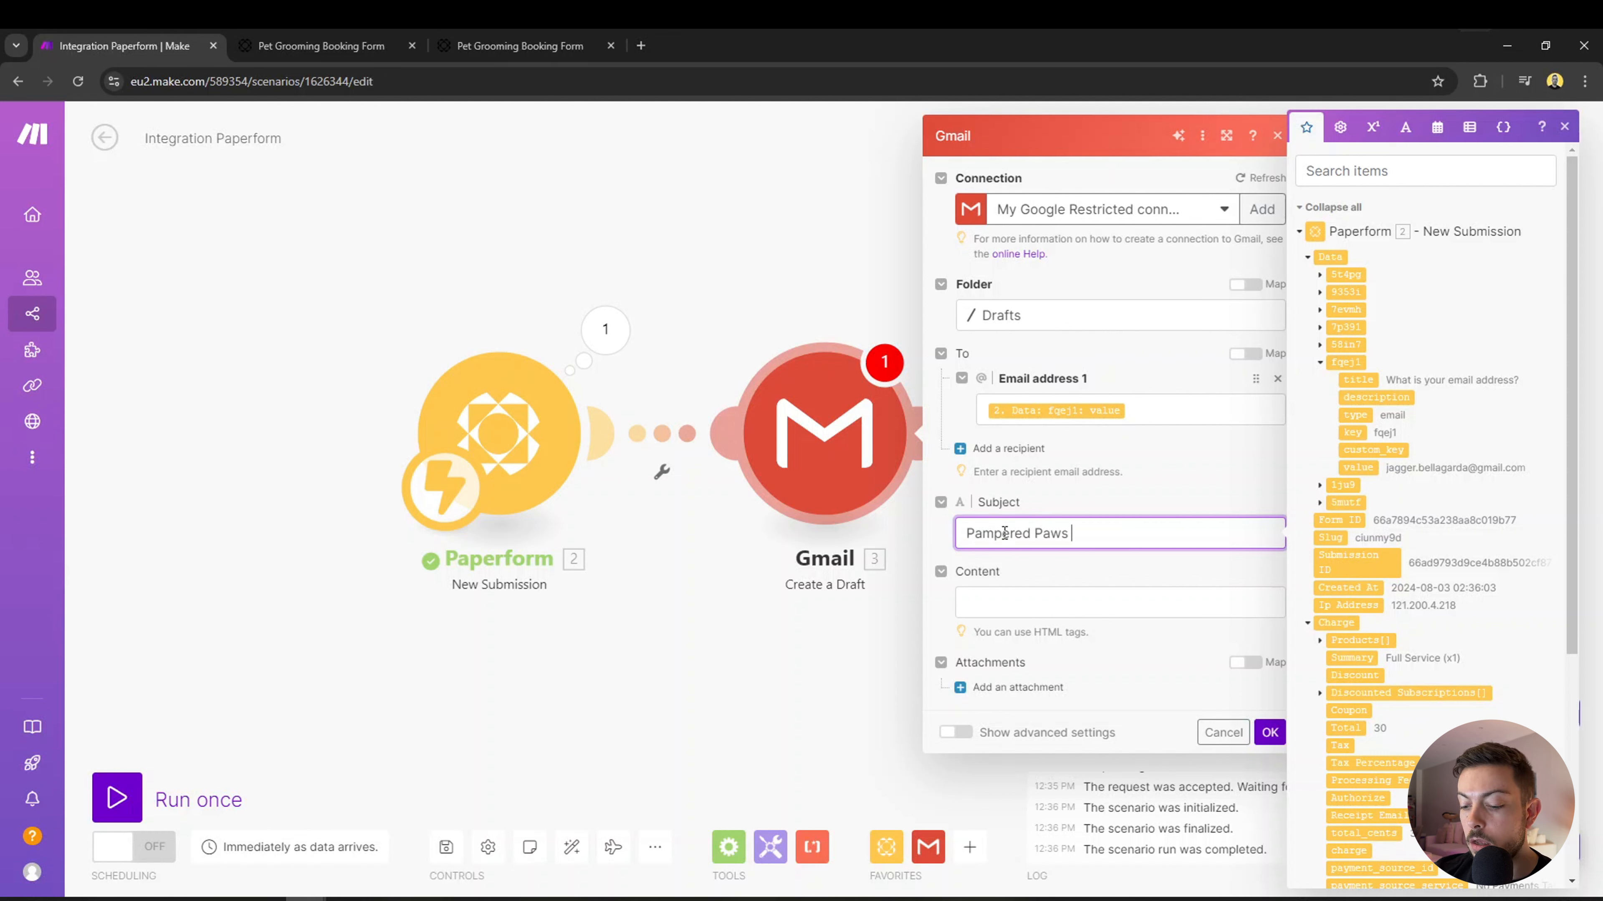
{"action": "type", "text": "- Confirma"}
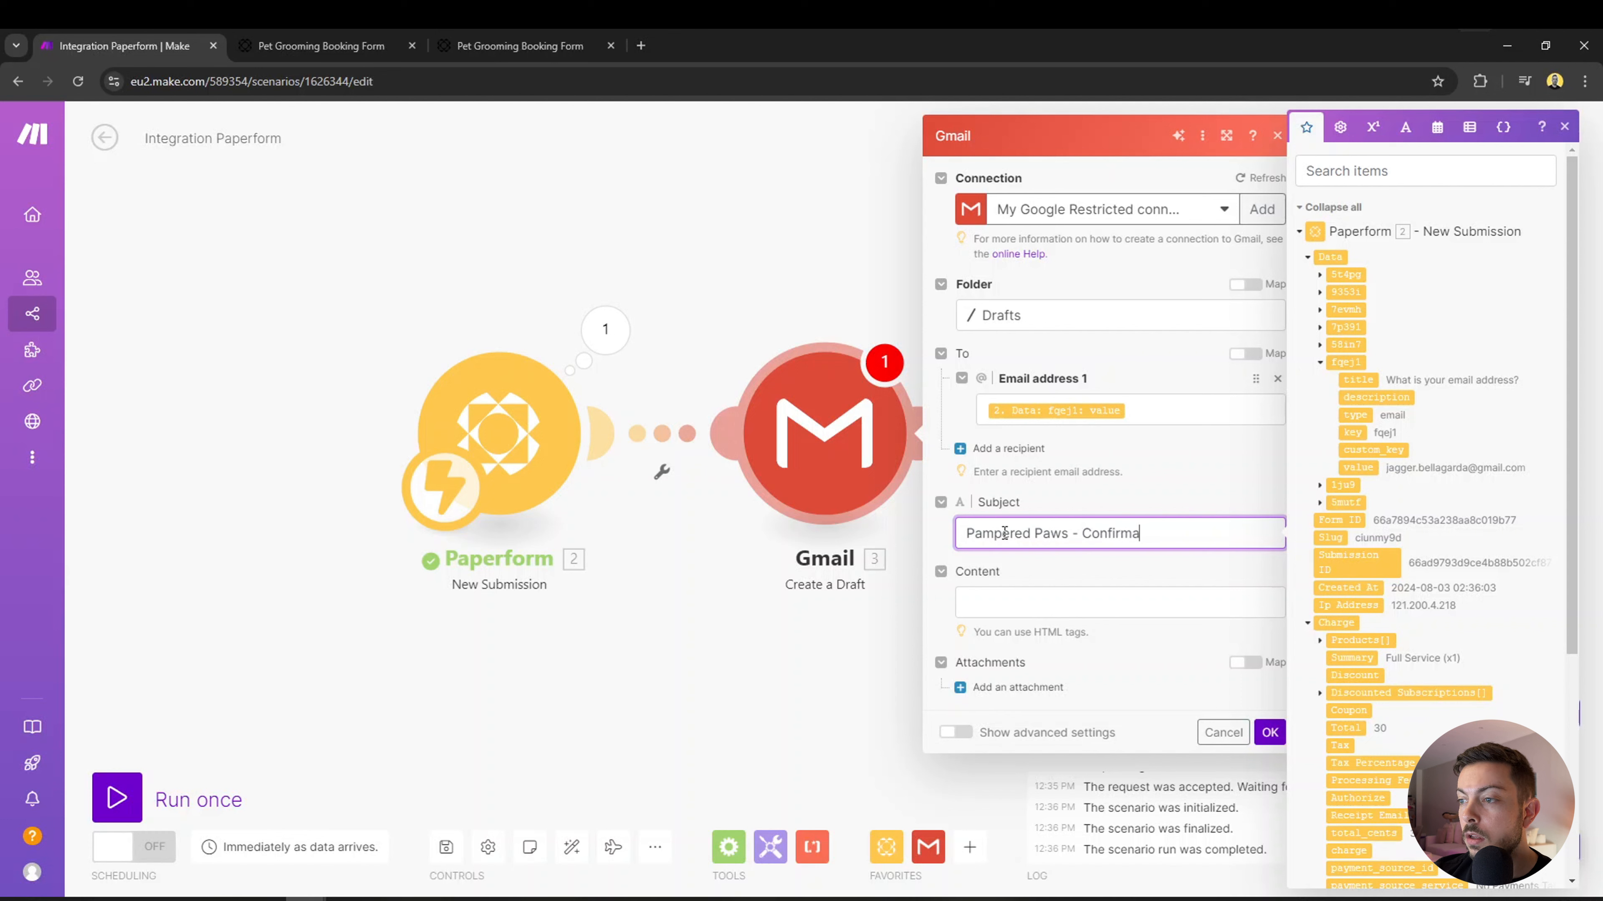
{"action": "type", "text": "tion "}
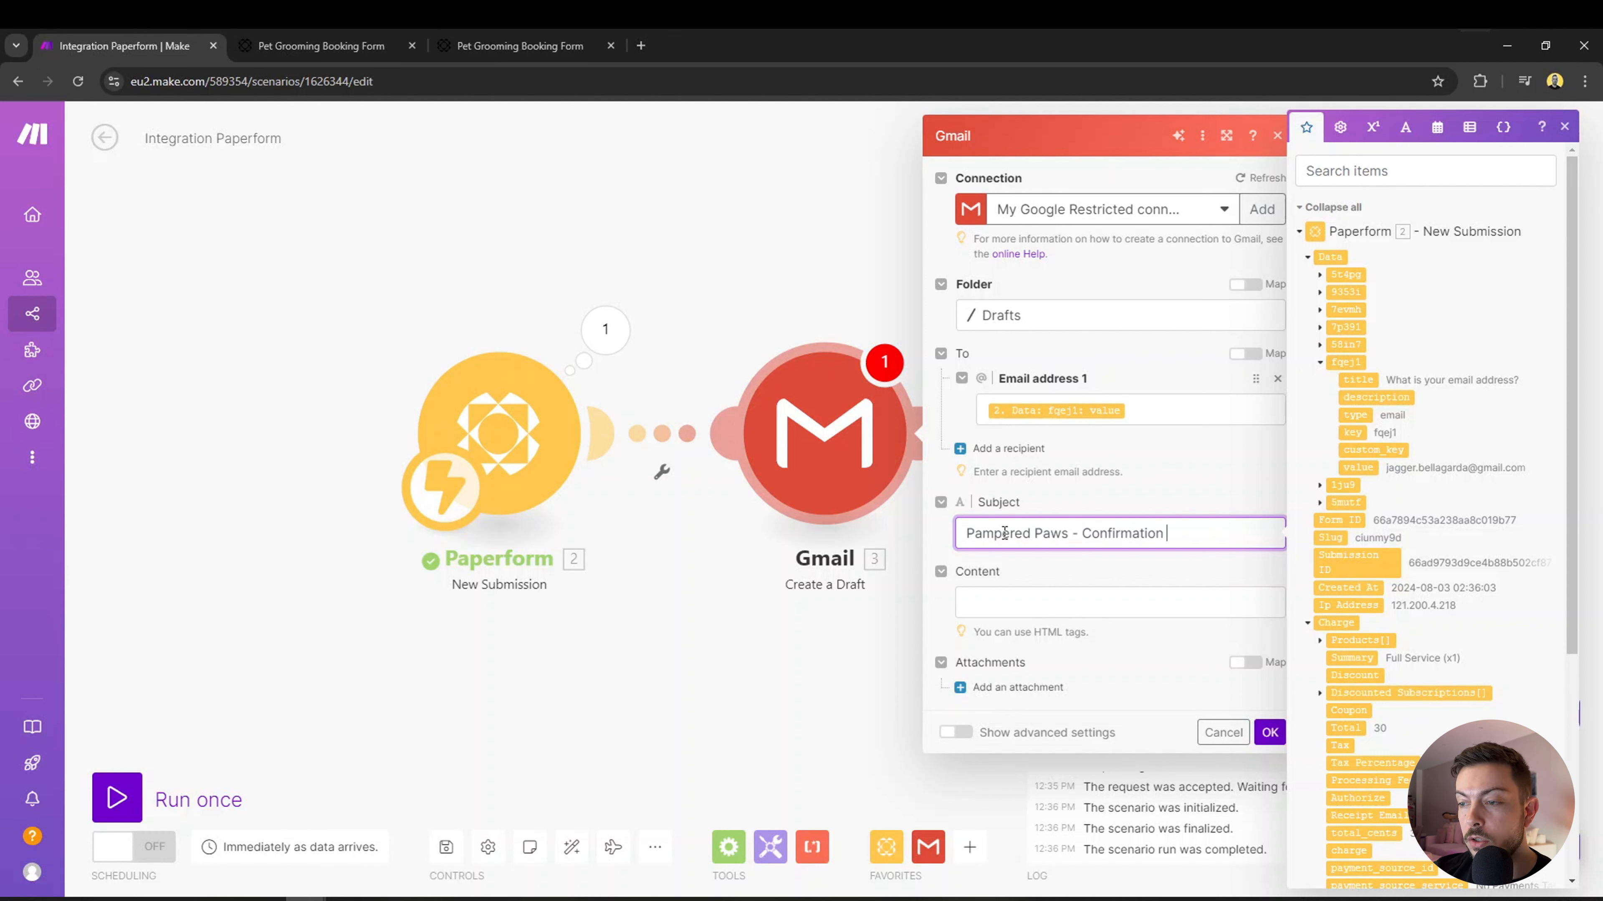
{"action": "type", "text": "your ="}
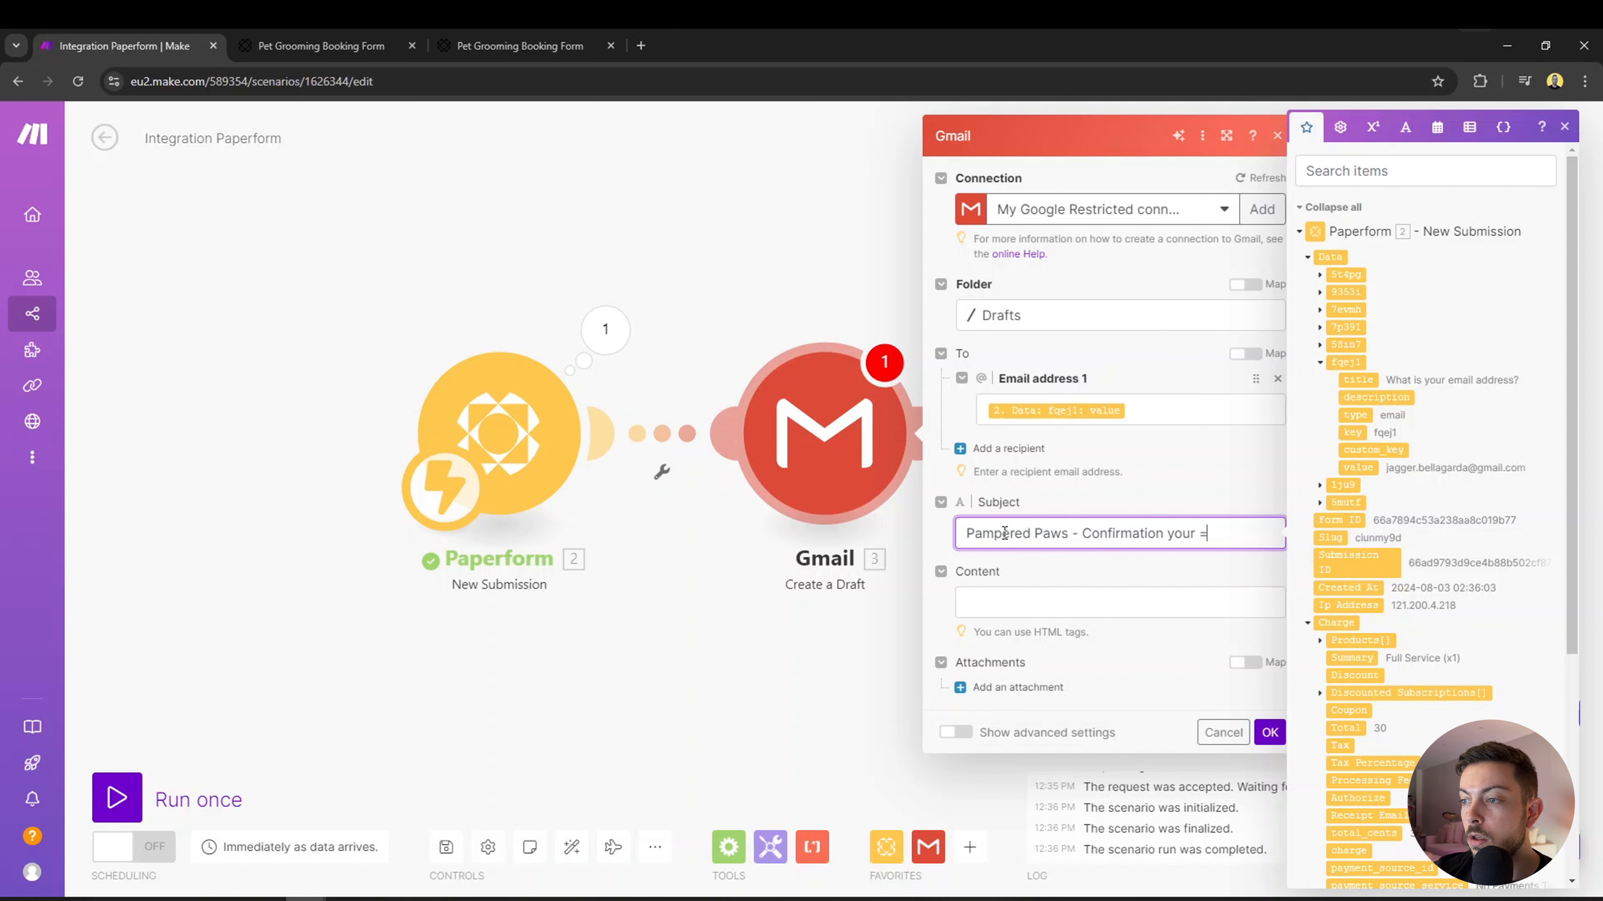
{"action": "key", "text": "BackSpace"}
{"action": "key", "text": "BackSpace"}
{"action": "key", "text": "BackSpace"}
{"action": "key", "text": "BackSpace"}
{"action": "key", "text": "BackSpace"}
{"action": "key", "text": "BackSpace"}
{"action": "key", "text": "BackSpace"}
{"action": "key", "text": "BackSpace"}
{"action": "key", "text": "BackSpace"}
{"action": "key", "text": "BackSpace"}
{"action": "key", "text": "BackSpace"}
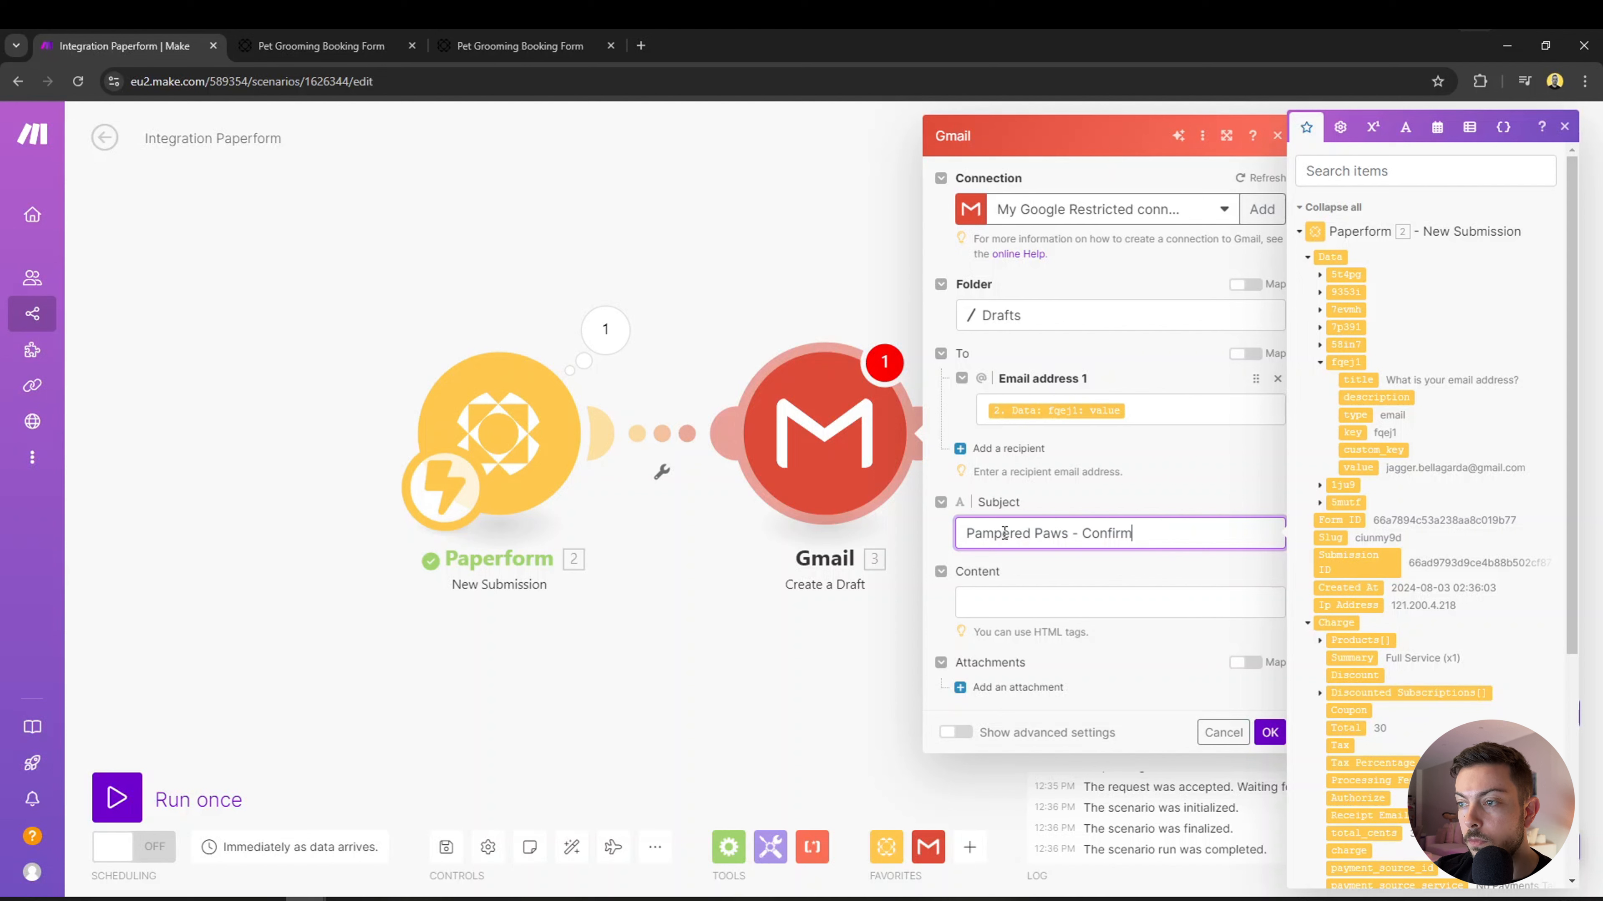
{"action": "type", "text": "ing your app"}
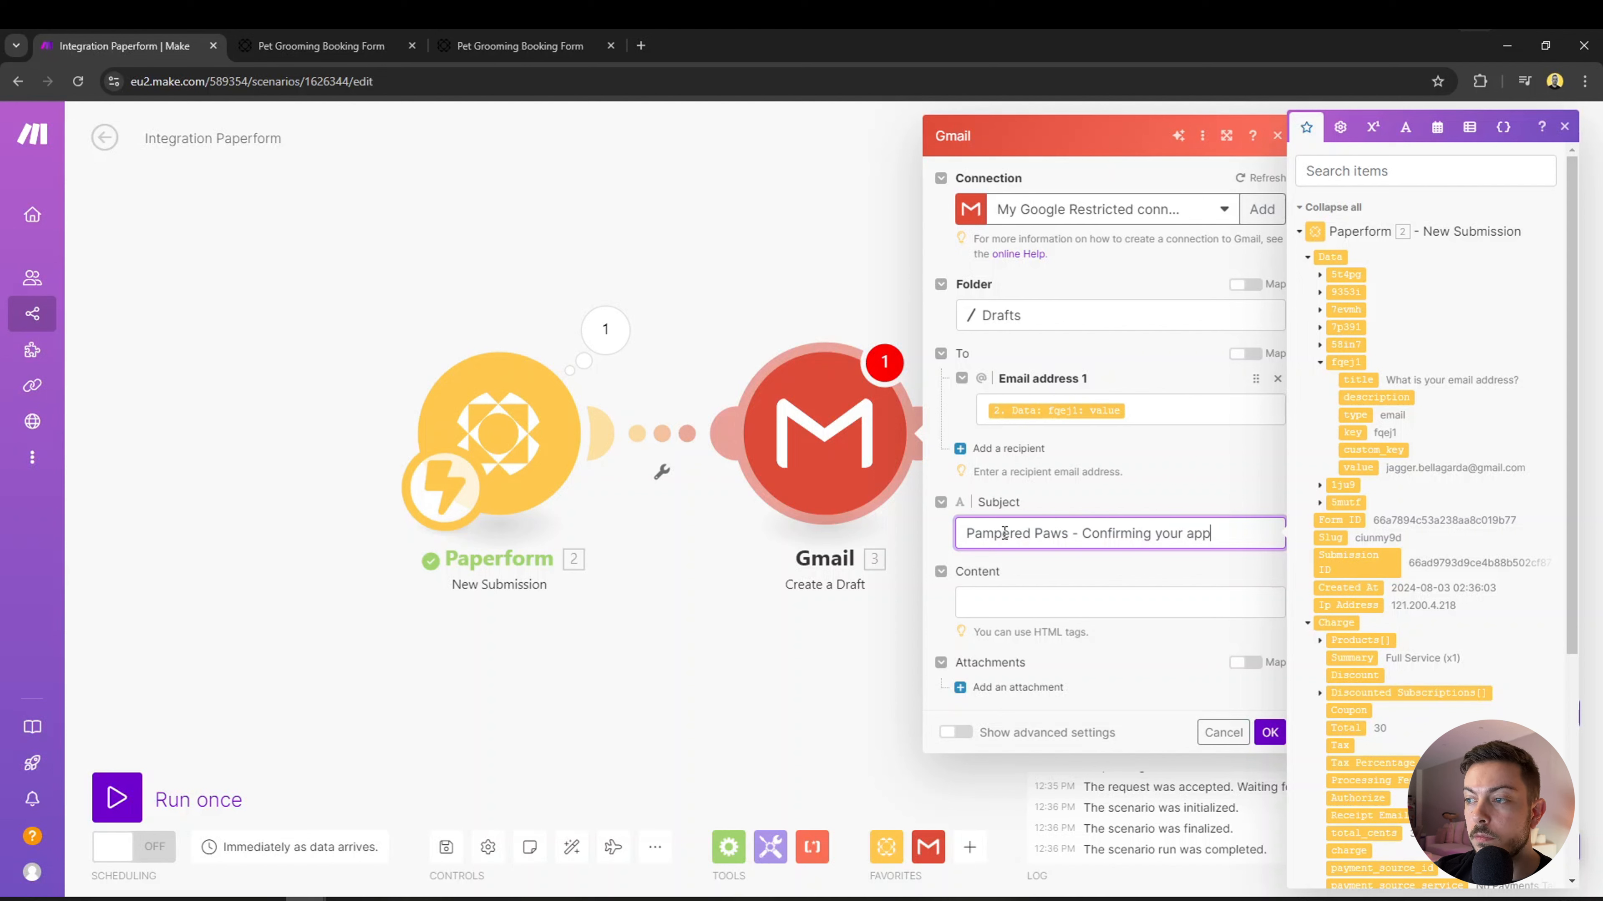
{"action": "type", "text": "ointment"}
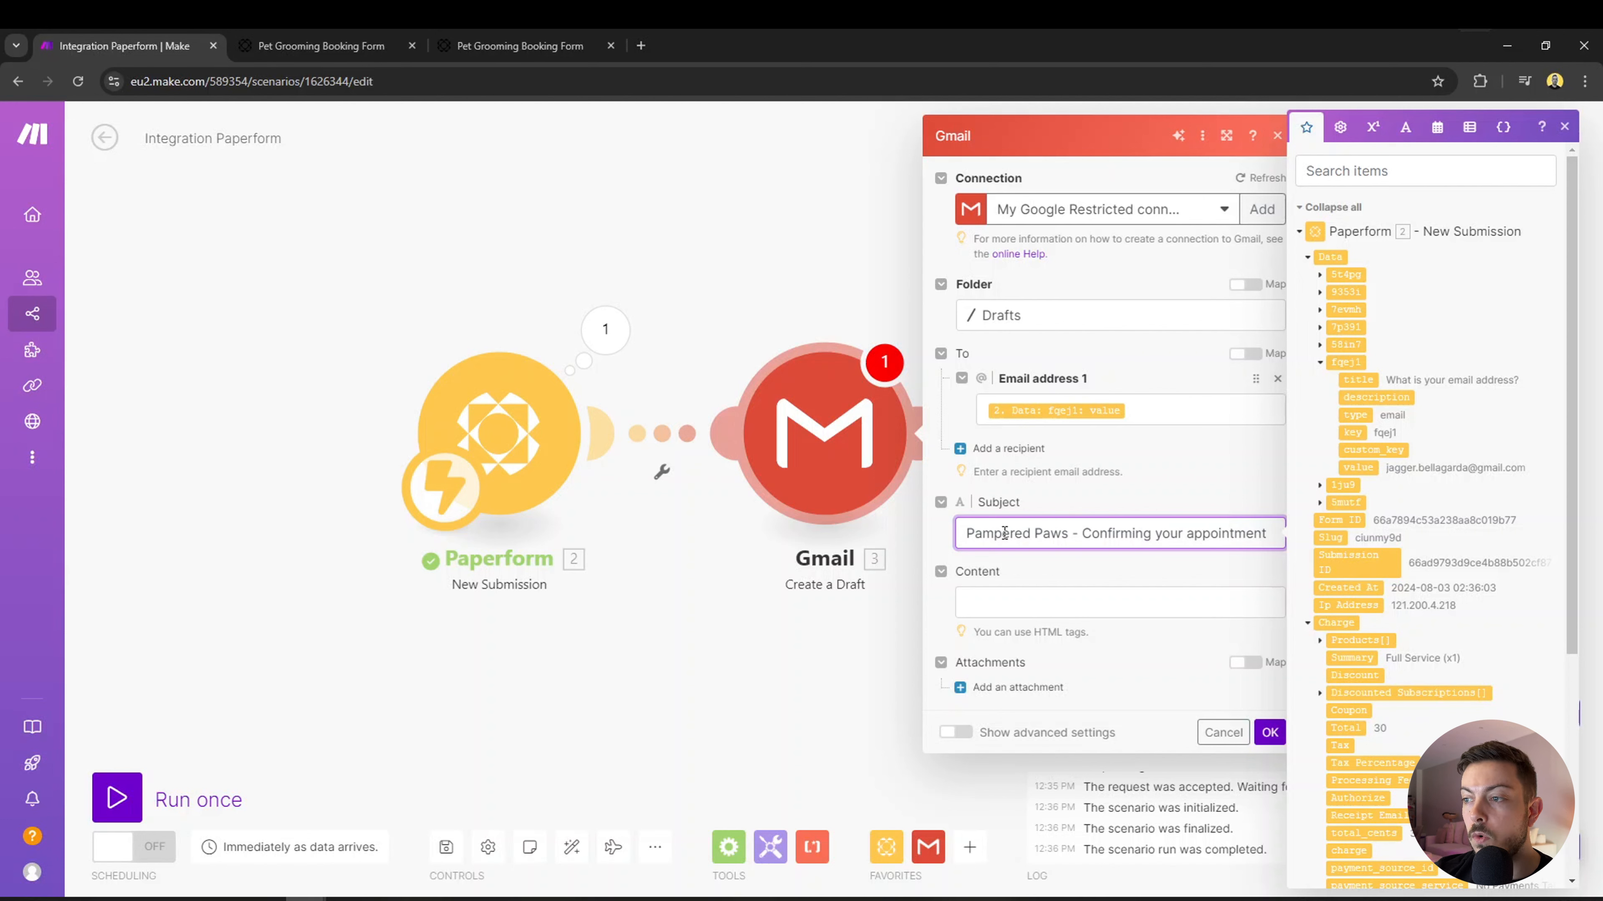
{"action": "type", "text": " for"}
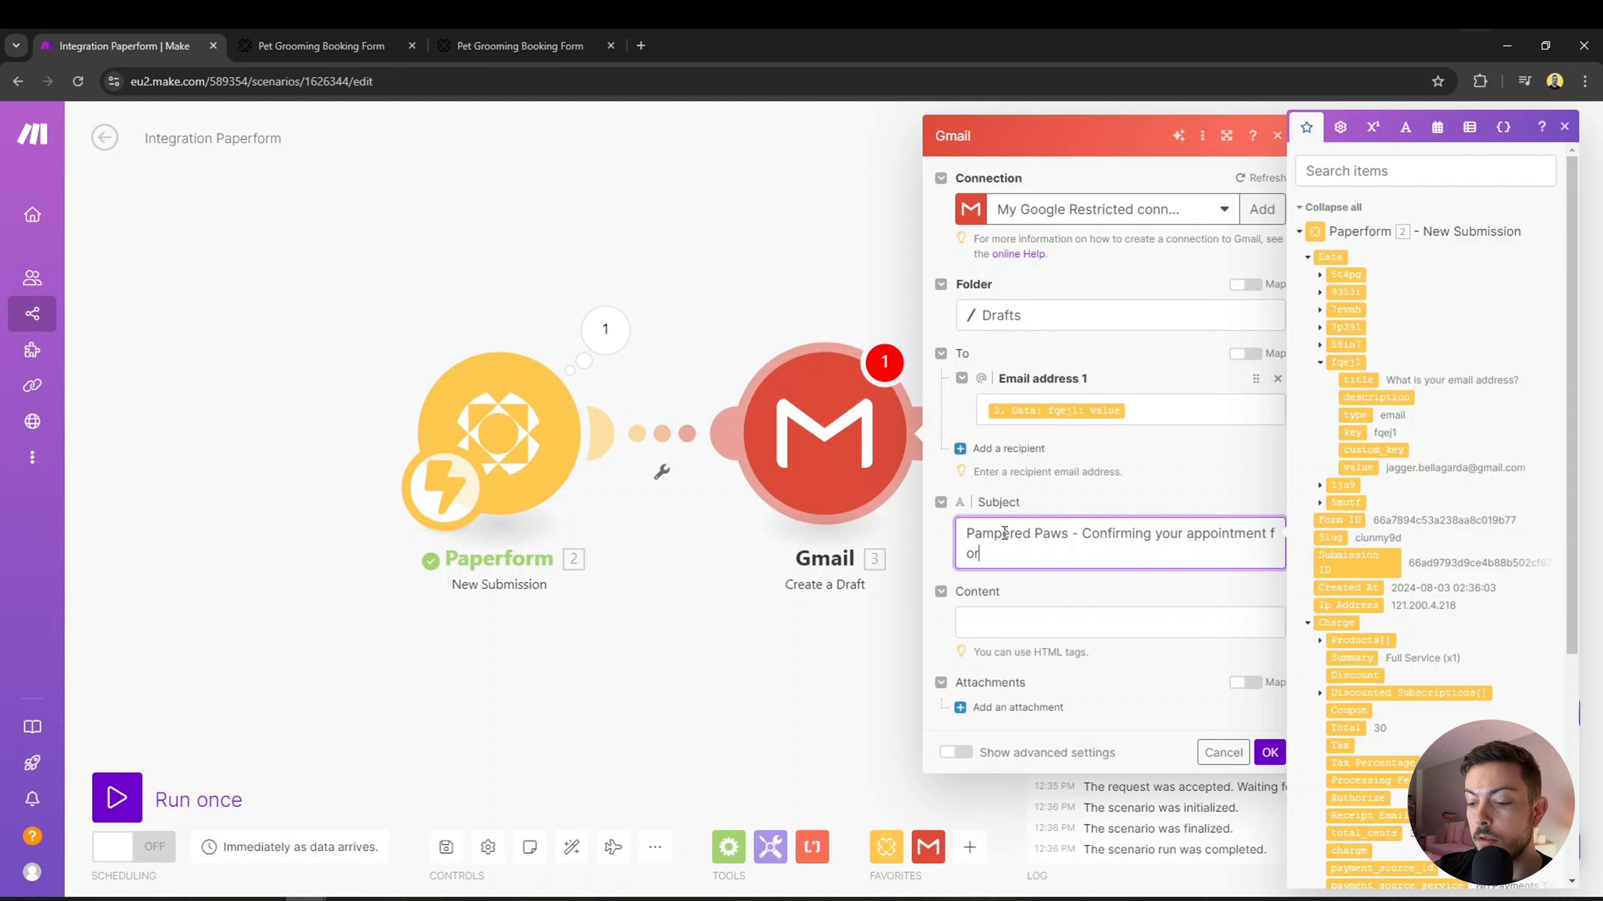
{"action": "key", "text": "BackSpace"}
{"action": "key", "text": "BackSpace"}
{"action": "key", "text": "BackSpace"}
{"action": "type", "text": "for"}
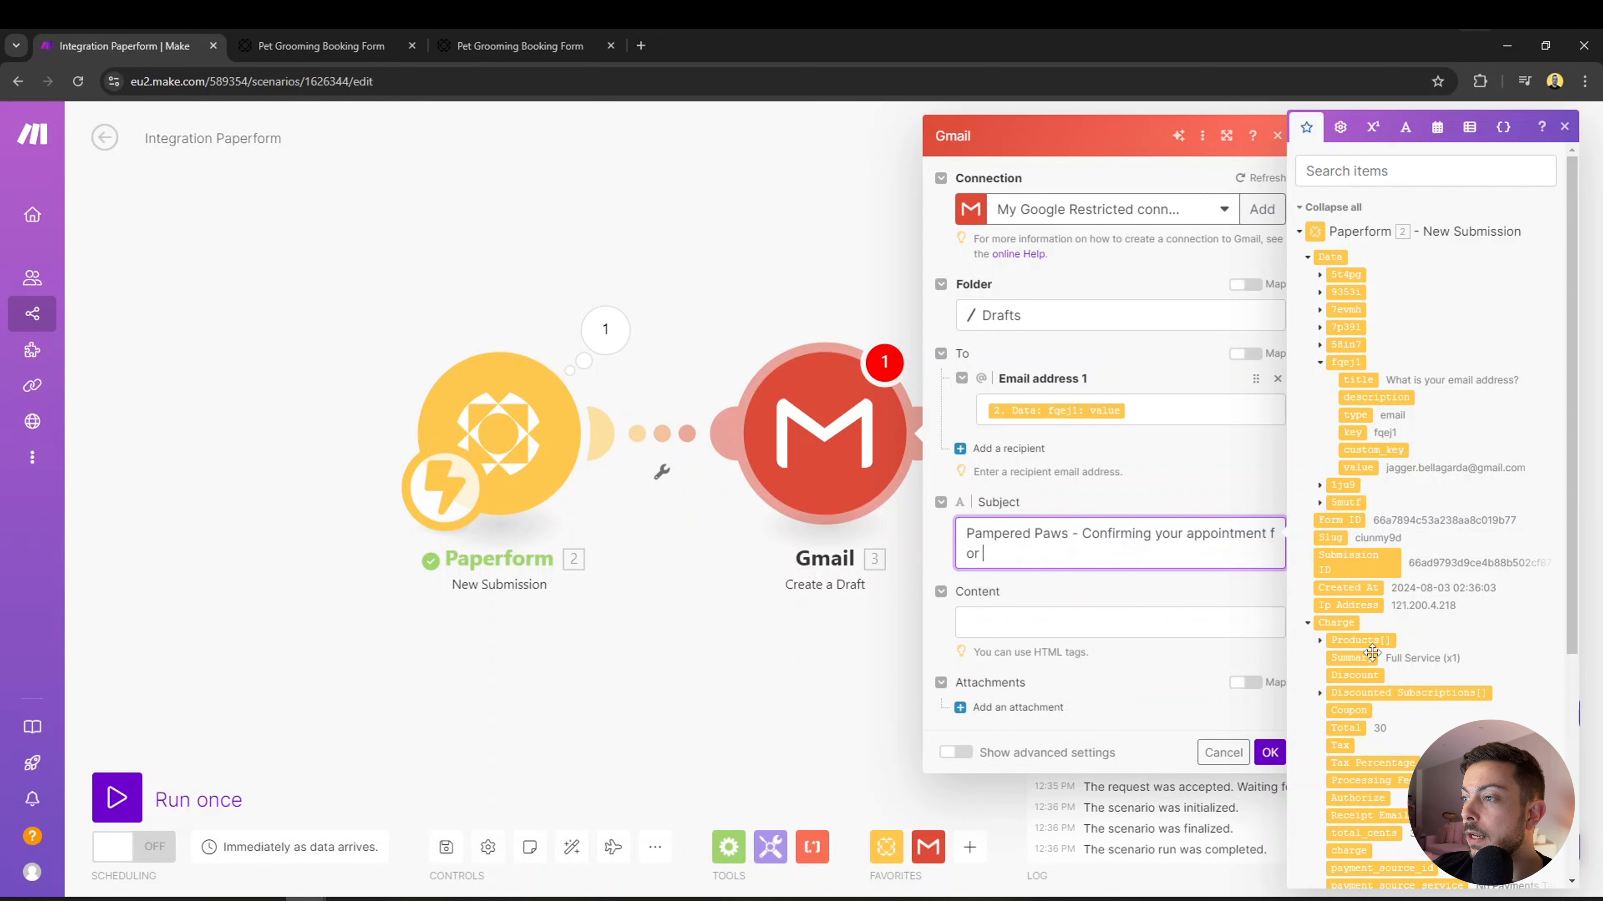
Append the value of Paperform's pet name answer (5t4pg) to the end of the draft's subject, and start editing the draft's content.
{"action": "left_click", "coordinate": [1322, 360]}
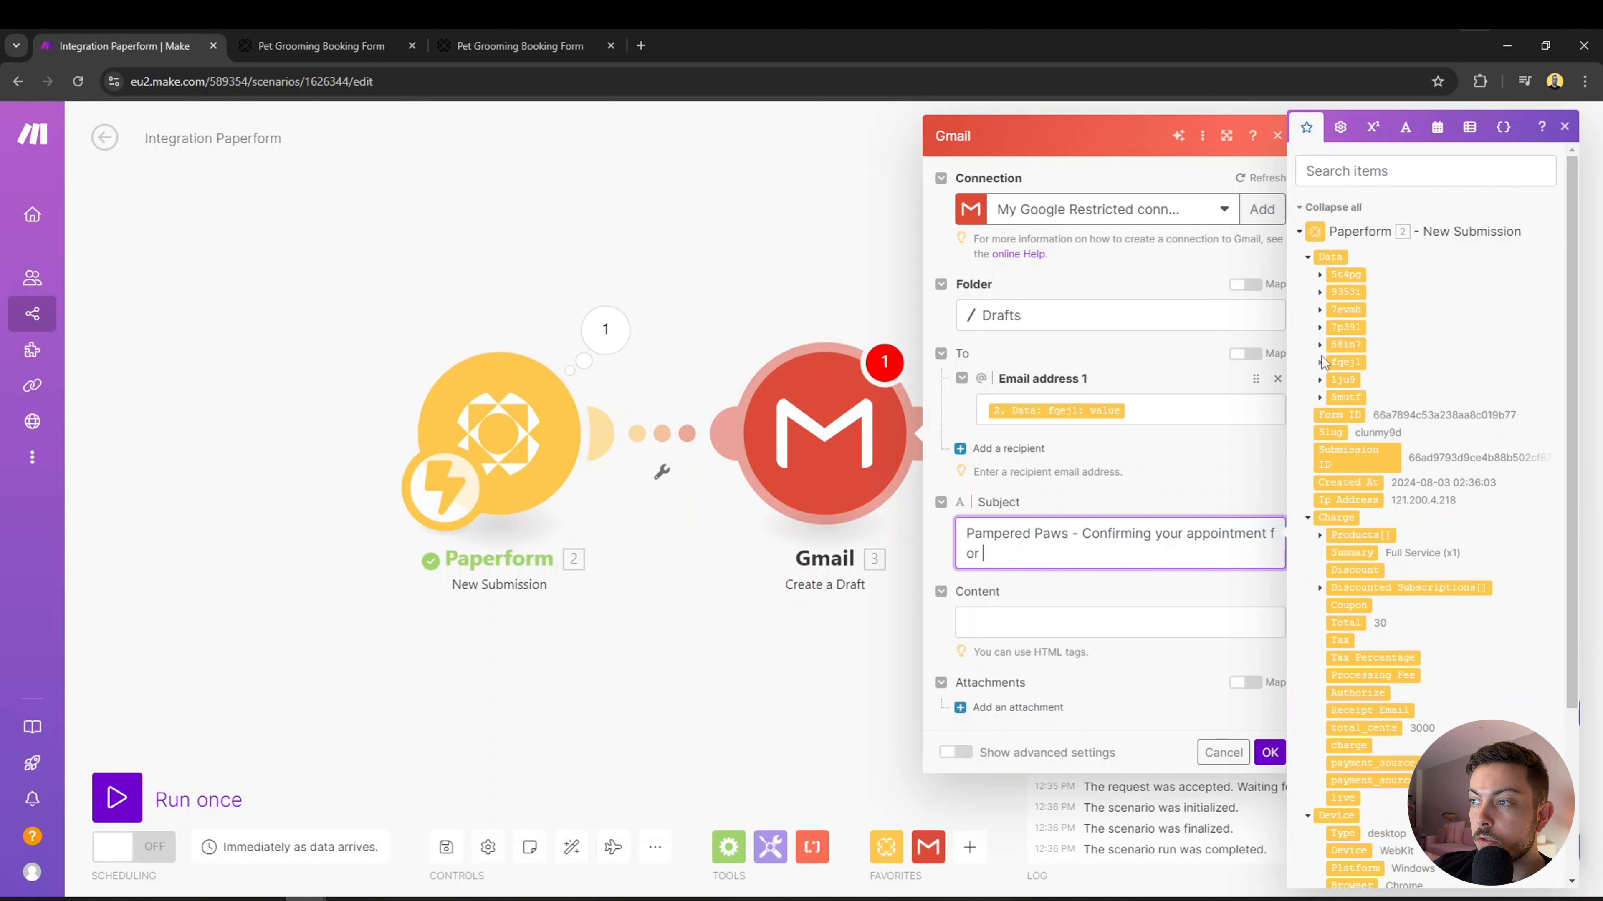
{"action": "left_click", "coordinate": [1321, 311]}
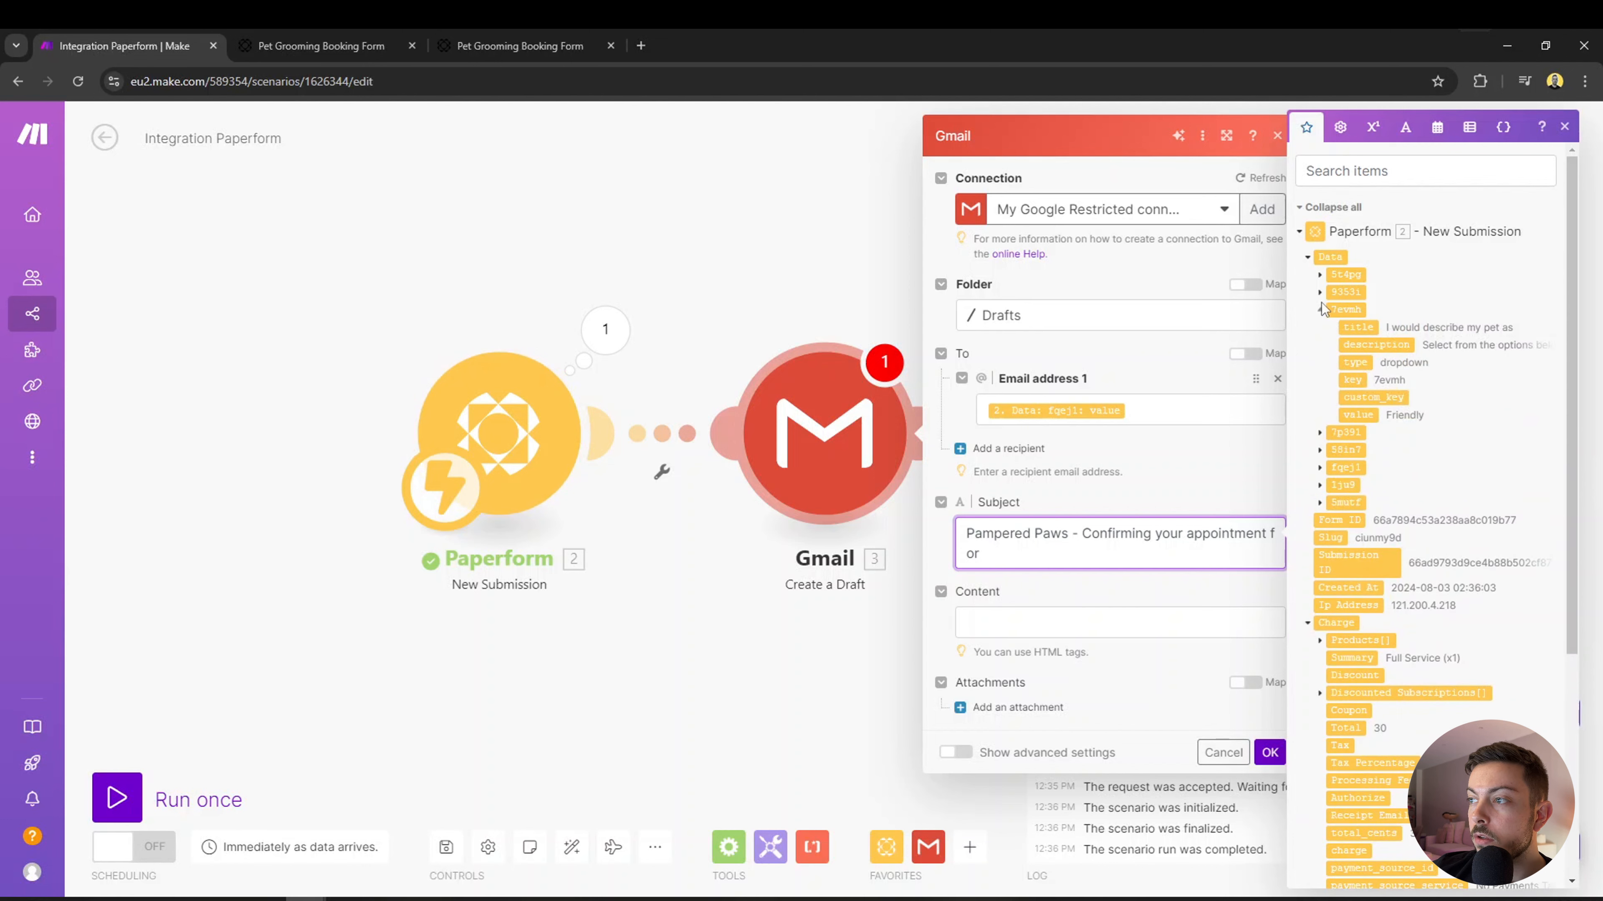
{"action": "left_click", "coordinate": [1321, 310]}
{"action": "left_click", "coordinate": [1320, 275]}
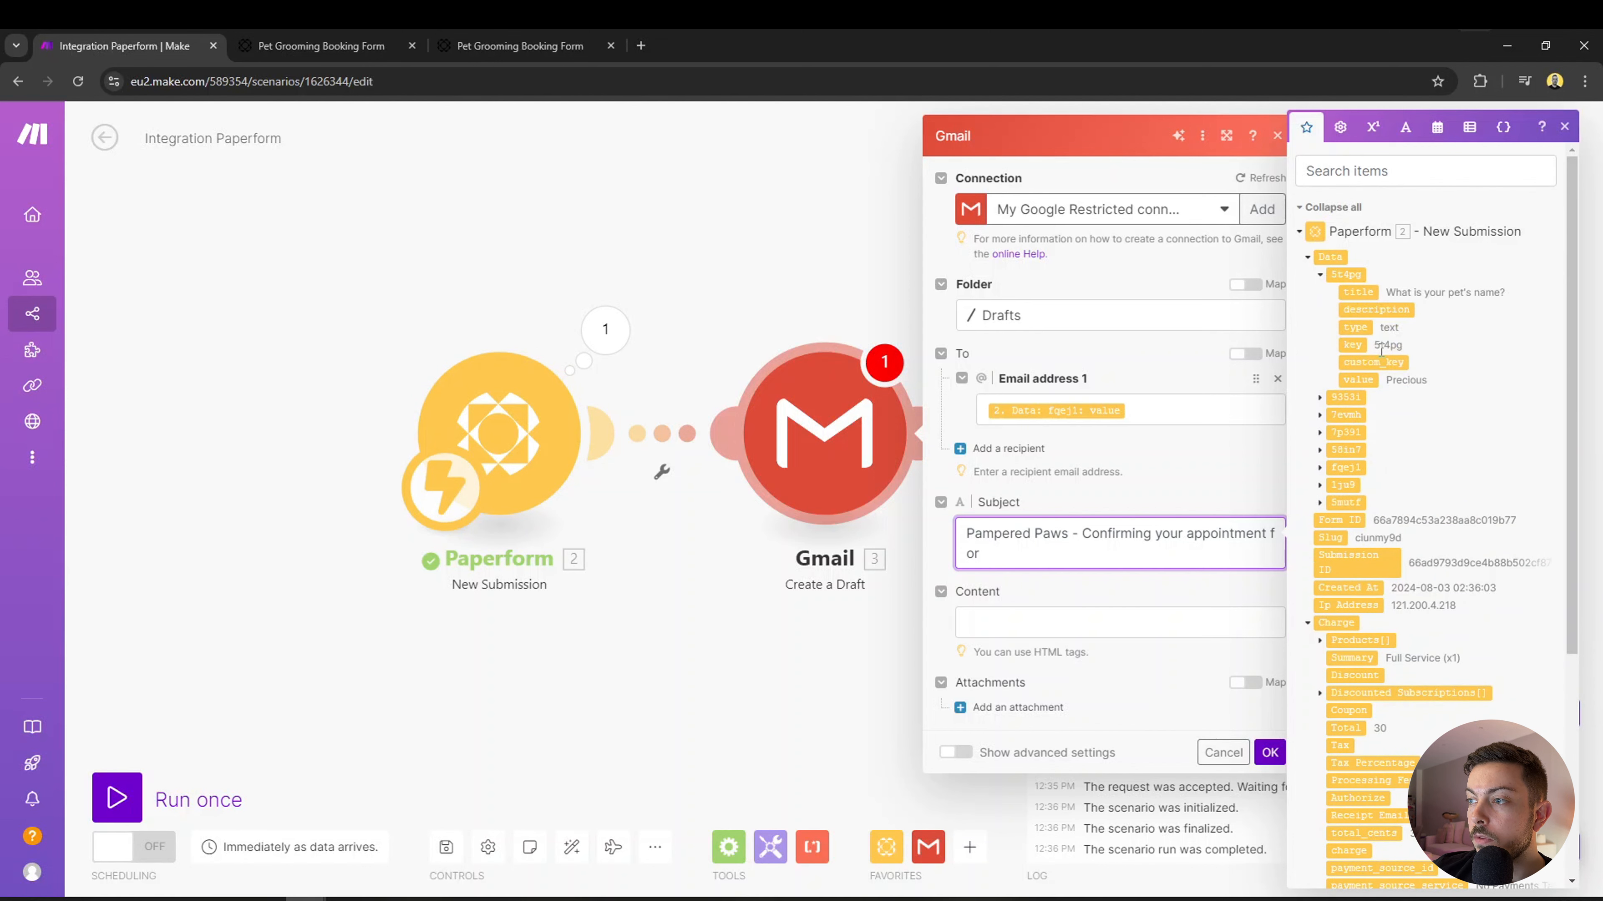
{"action": "left_click_drag", "start_coordinate": [1357, 379], "coordinate": [1022, 561]}
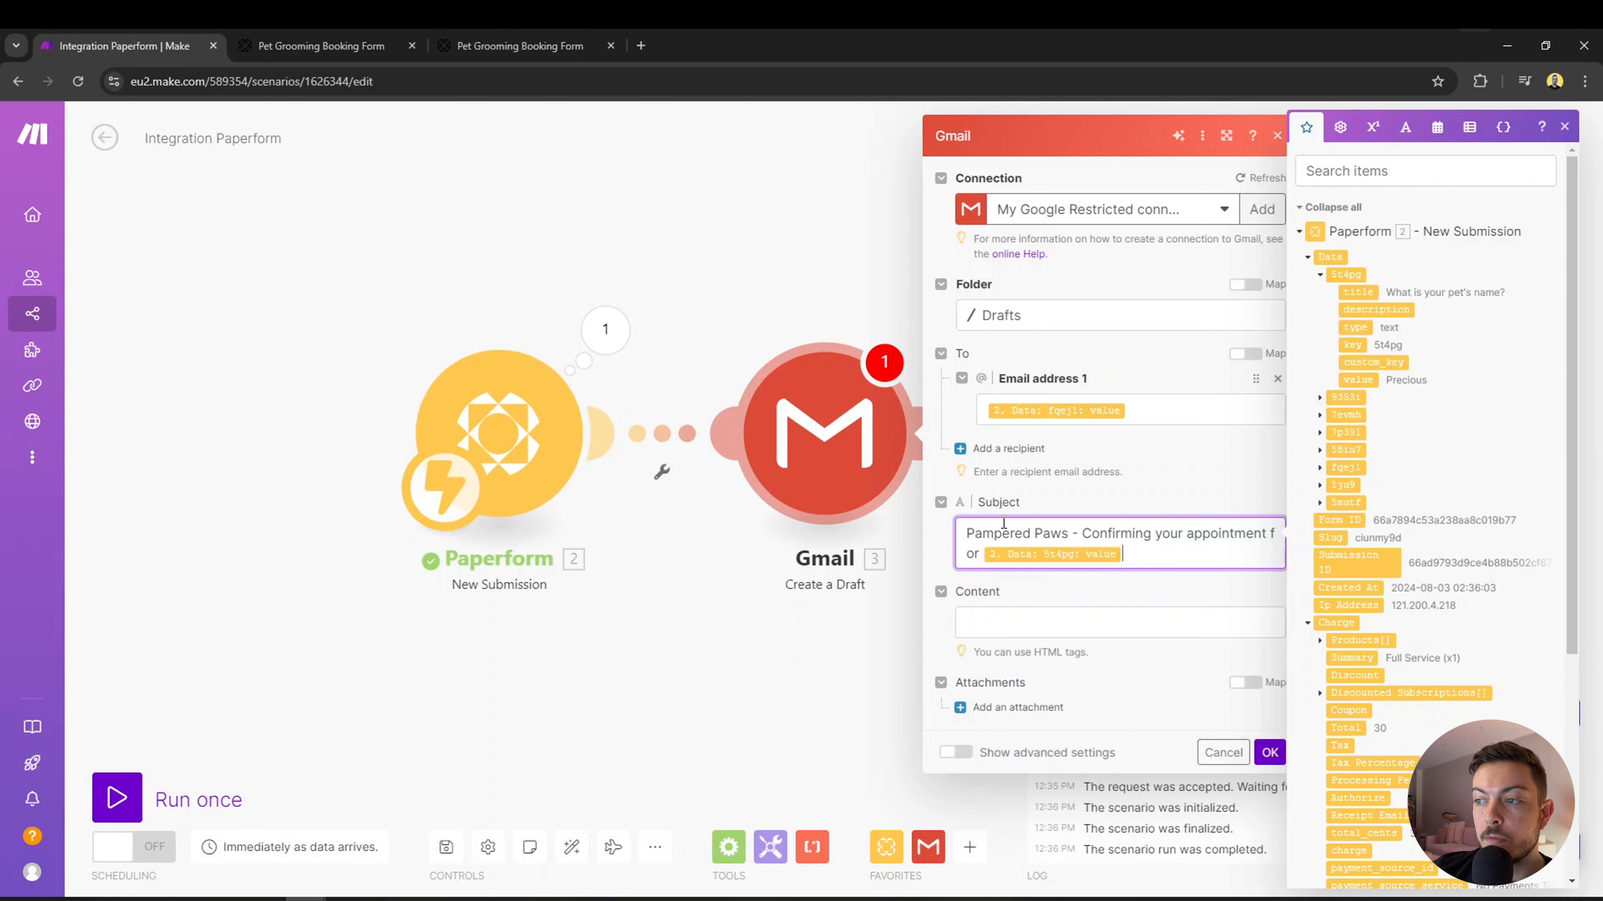
{"action": "left_click", "coordinate": [1060, 631]}
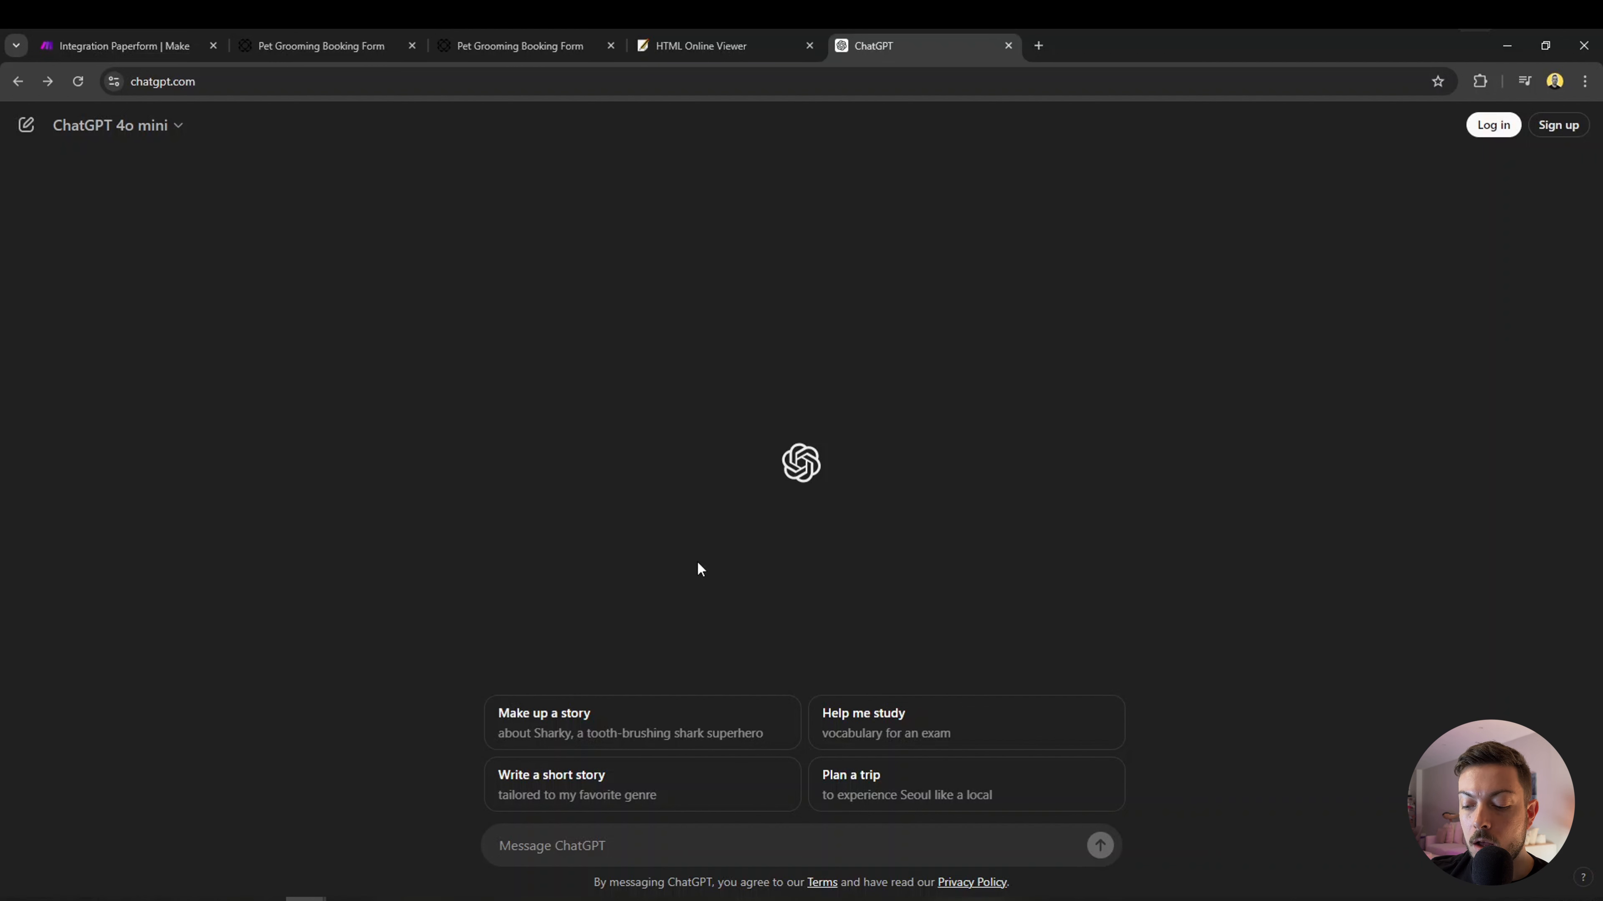
In ChatGPT, submit the prompt "Create a confirmation email for an appointment for my website called Pampered Paws Grooming".
{"action": "type", "text": "Crearte"}
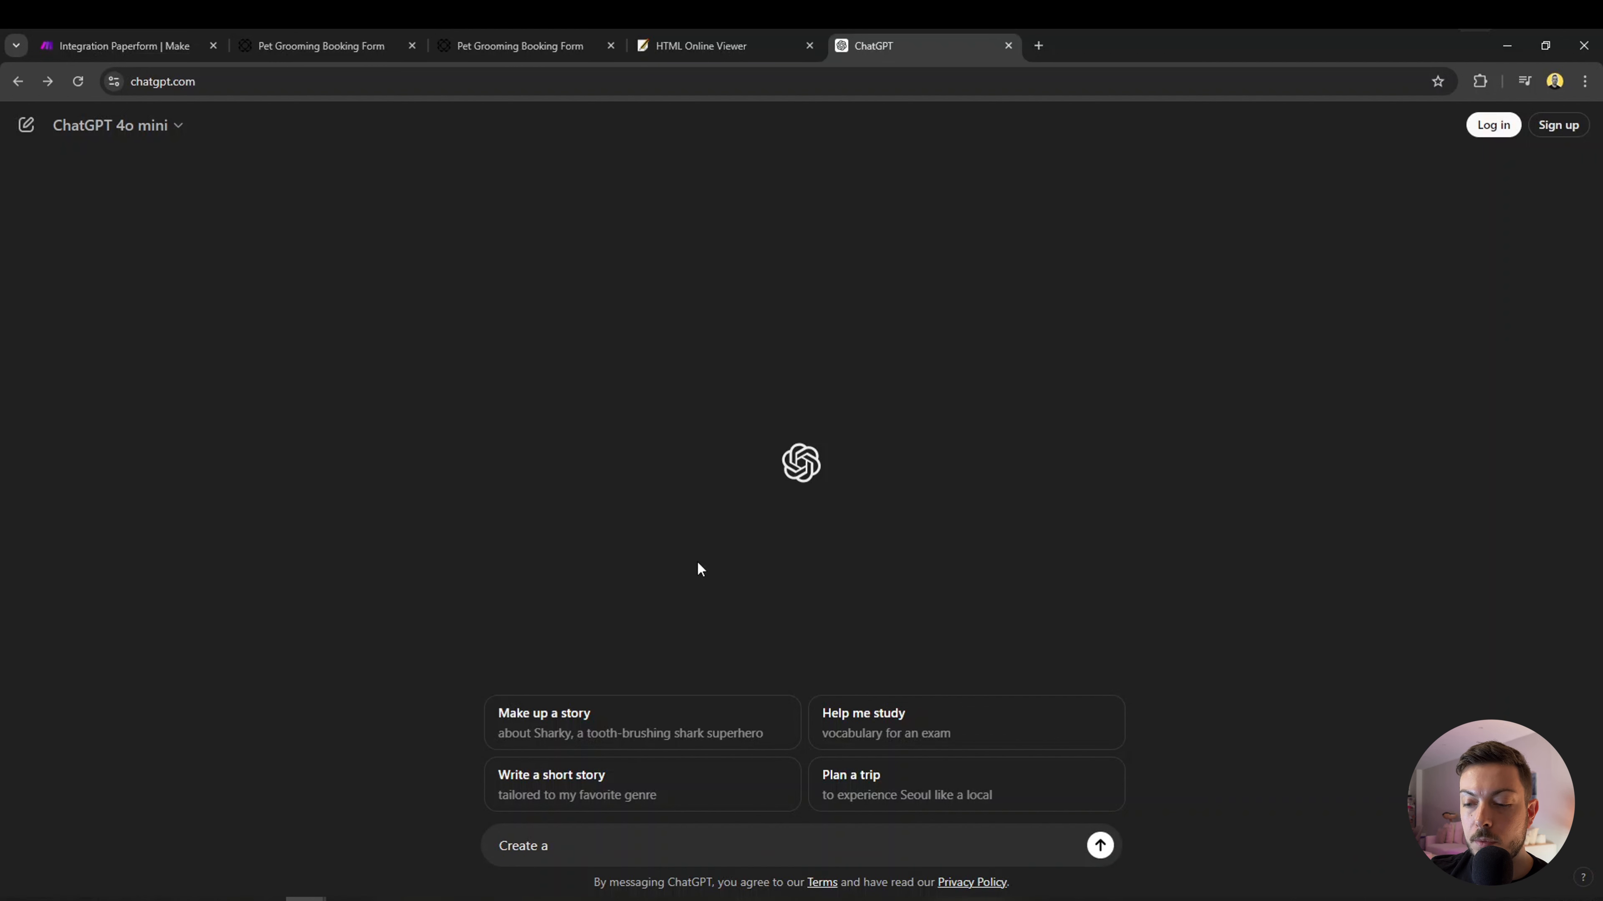
{"action": "type", "text": "a confirmation"}
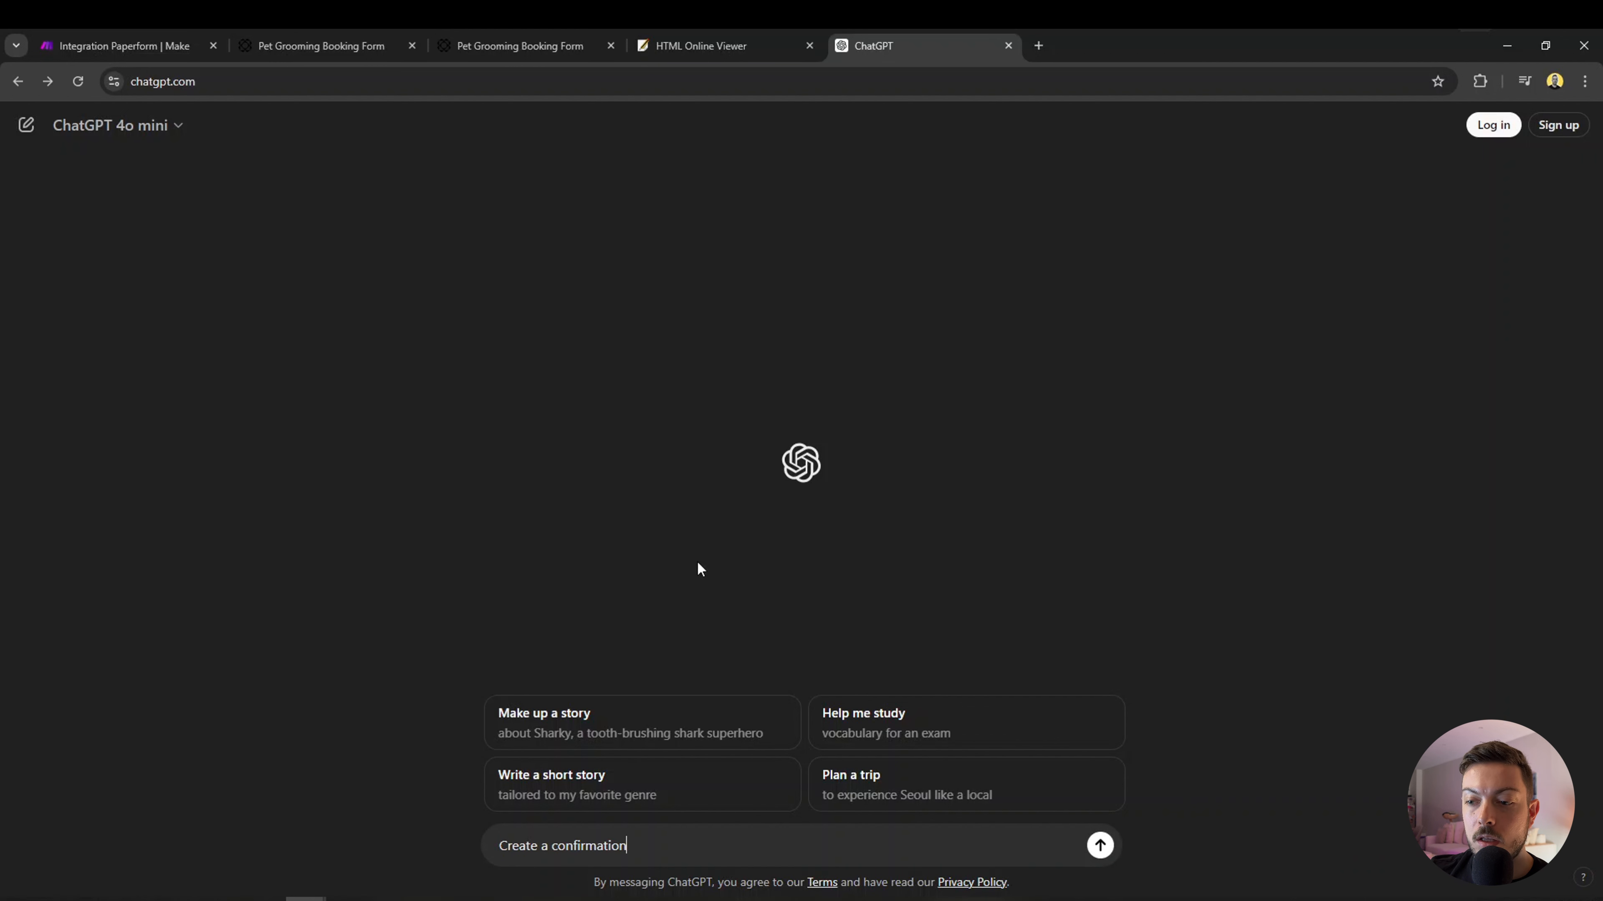
{"action": "type", "text": " email for an "}
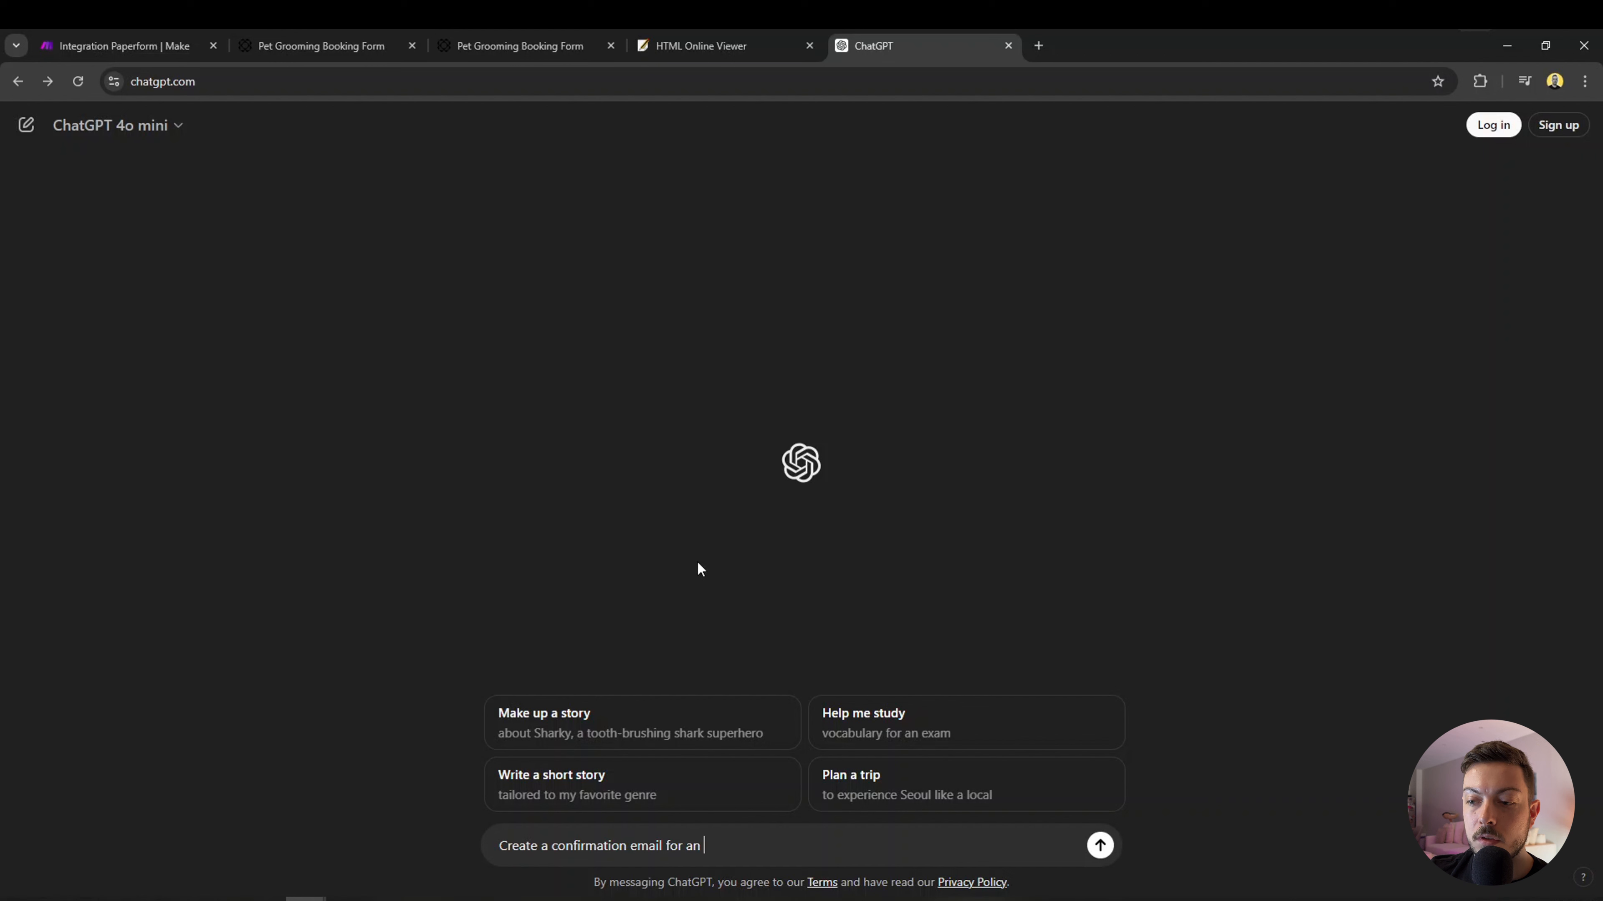
{"action": "type", "text": "appointment f"}
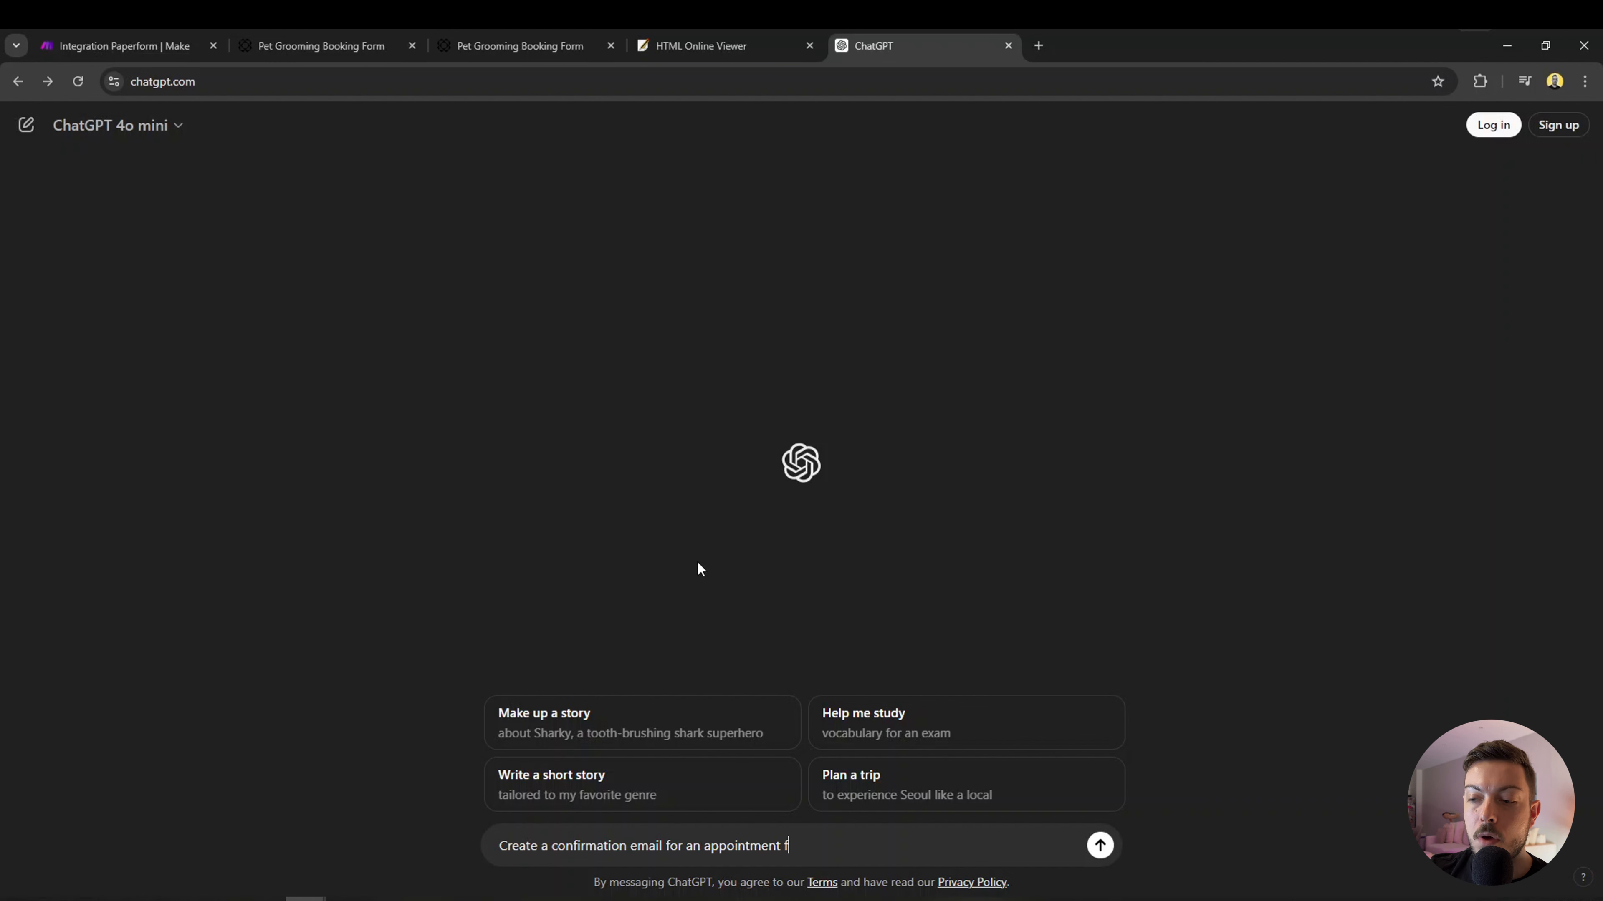
{"action": "type", "text": "or my website c"}
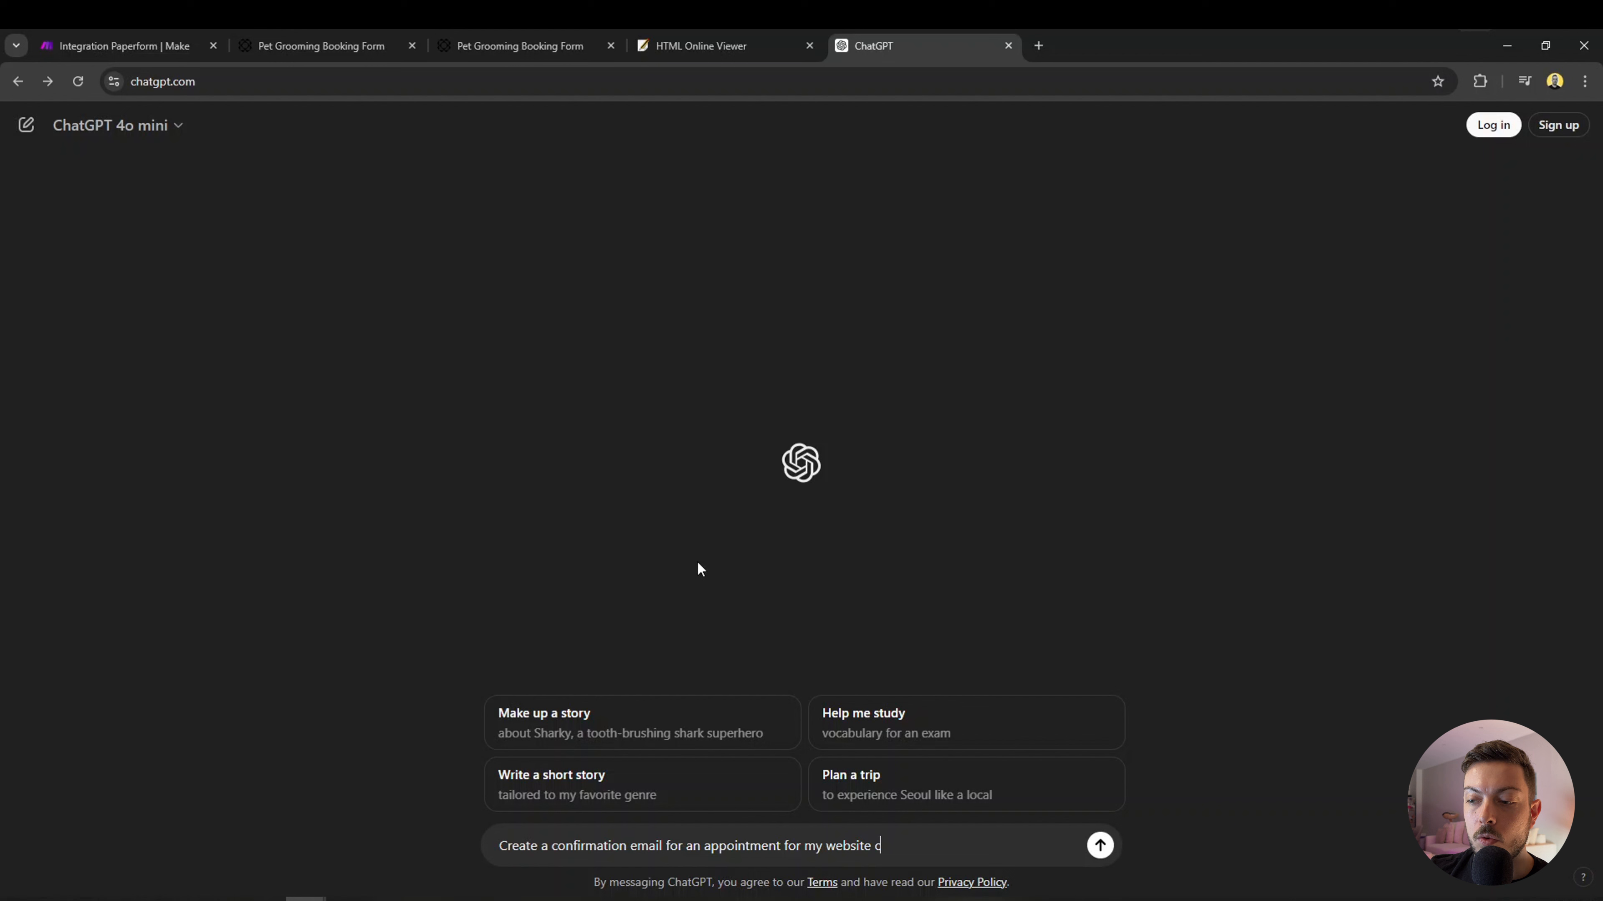
{"action": "type", "text": "alled Pampered Paws "}
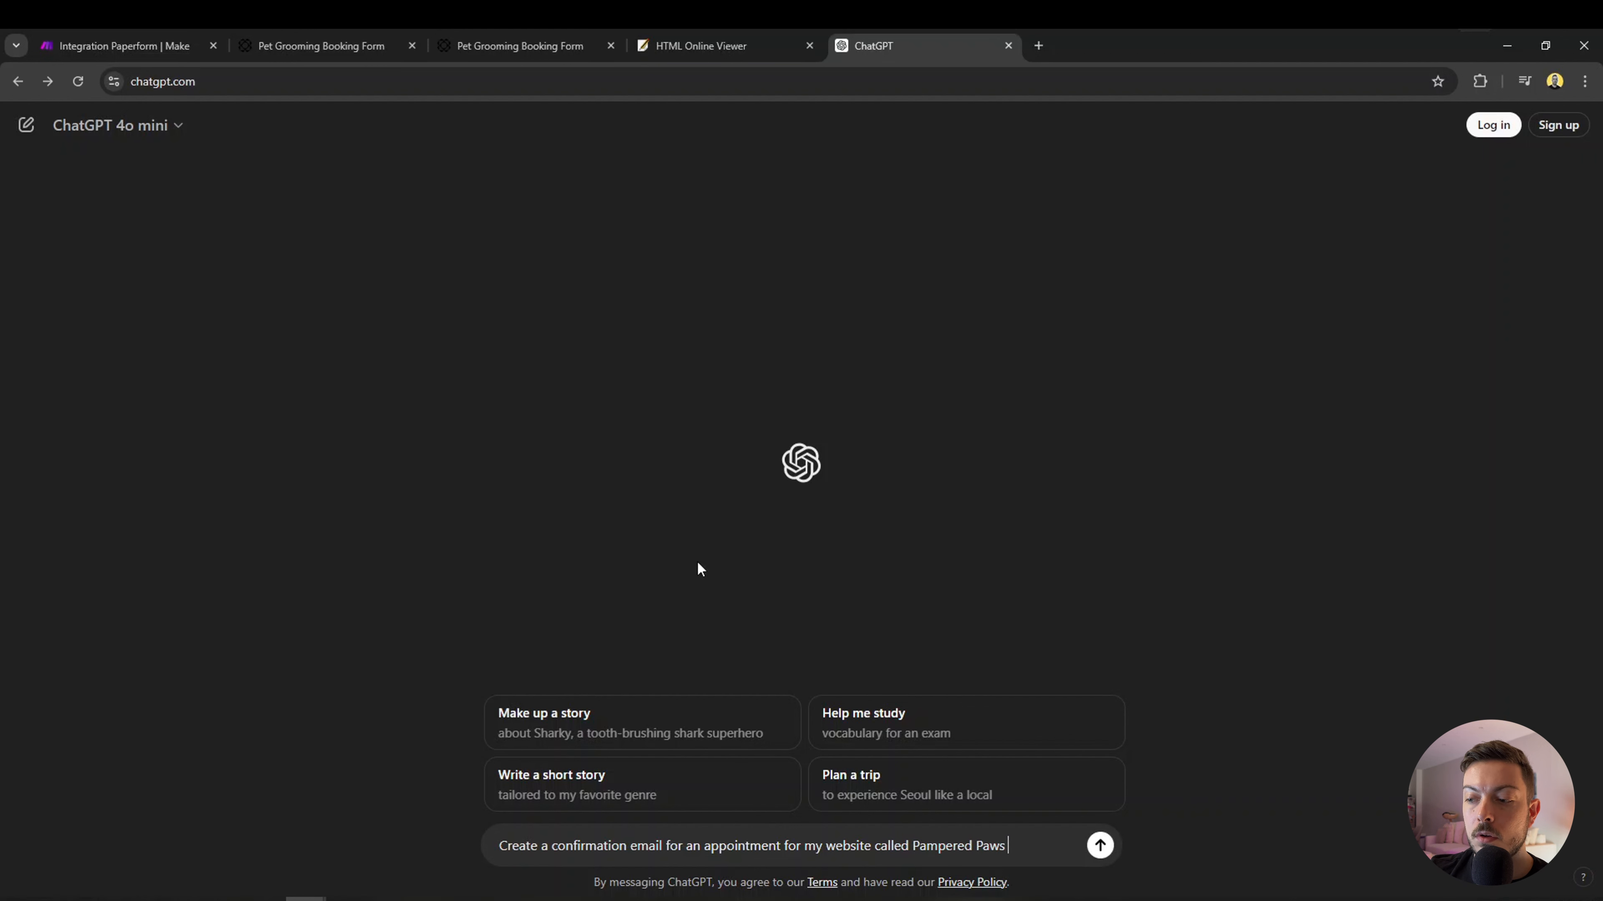
{"action": "type", "text": "Ge"}
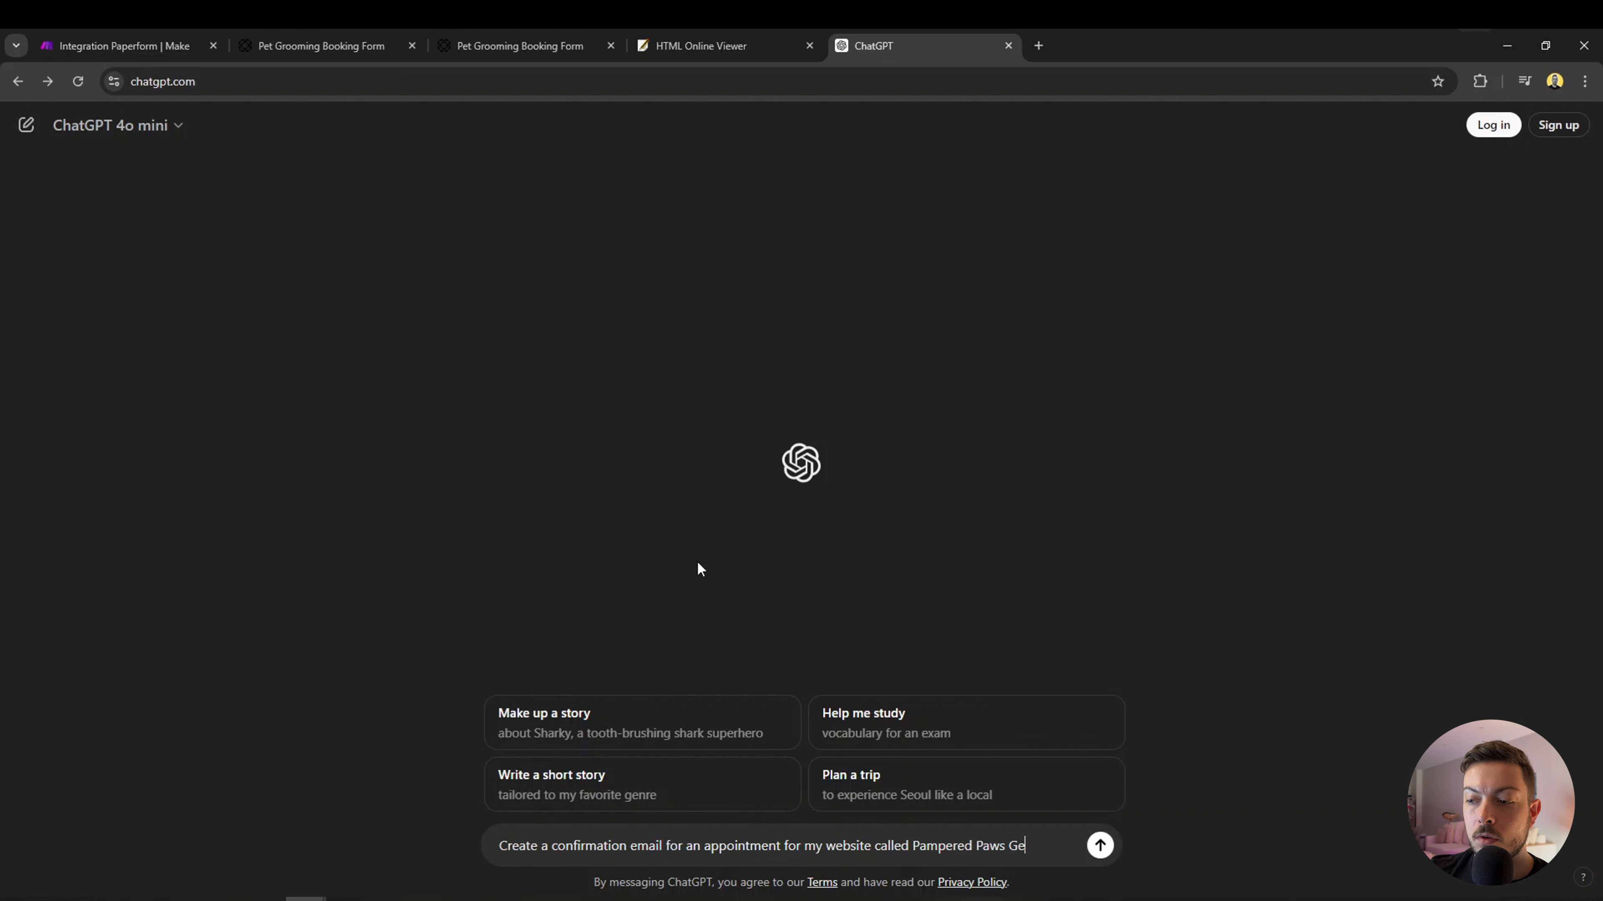
{"action": "type", "text": "rooming"}
{"action": "key", "text": "Return"}
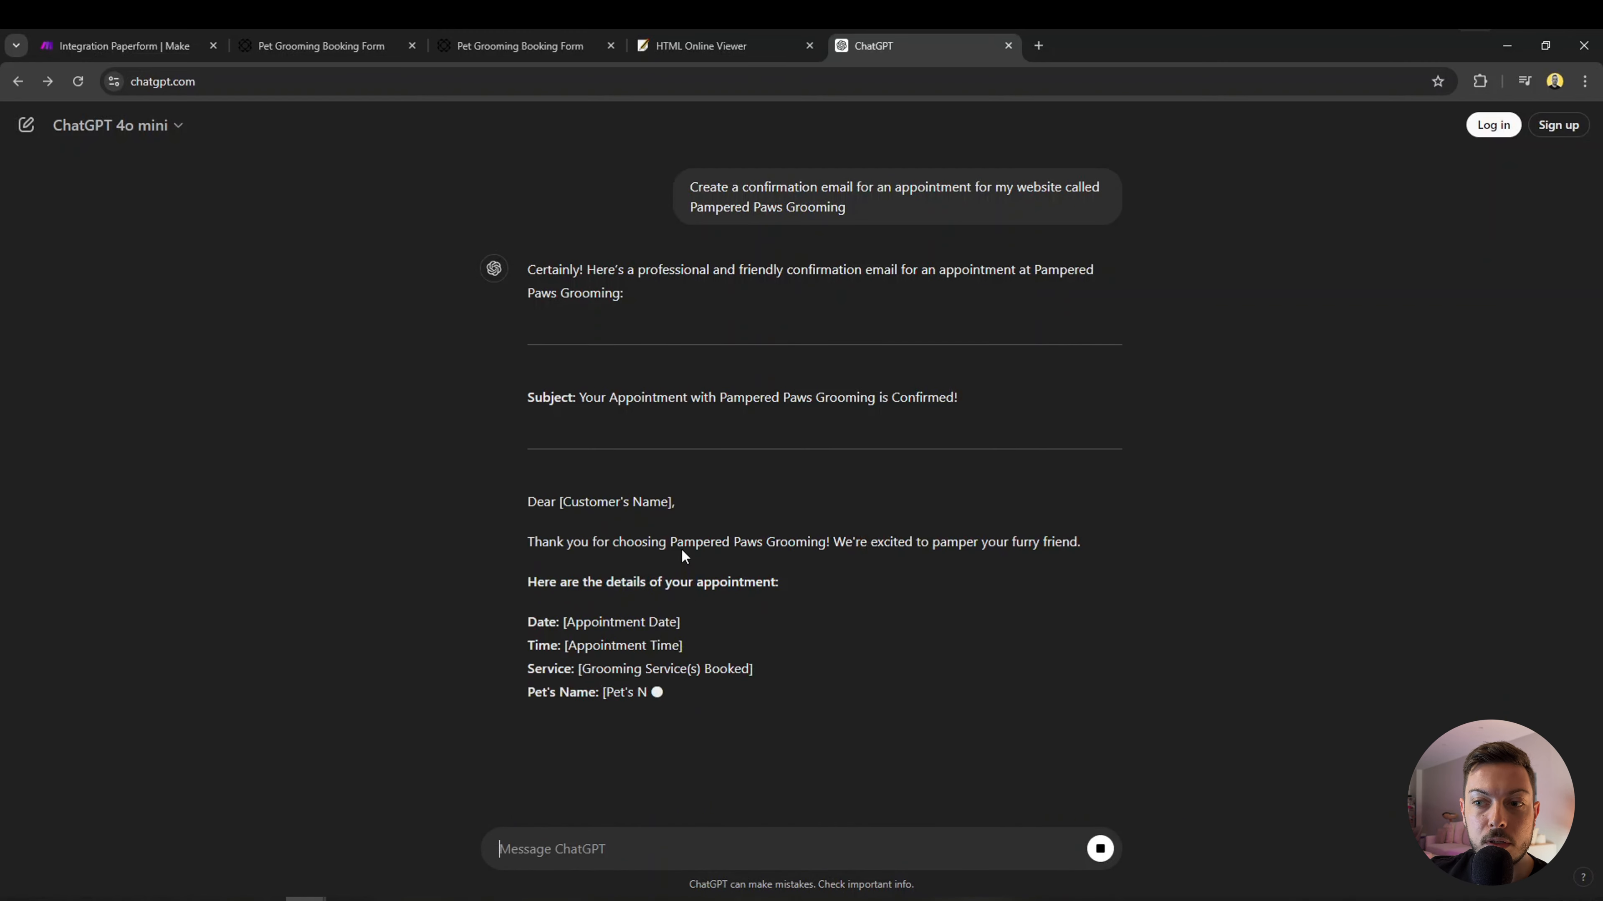
Review the generated confirmation email and send the follow-up prompt "great, put it in an html format".
{"action": "scroll", "coordinate": [687, 538], "scroll_direction": "up", "scroll_amount": 2}
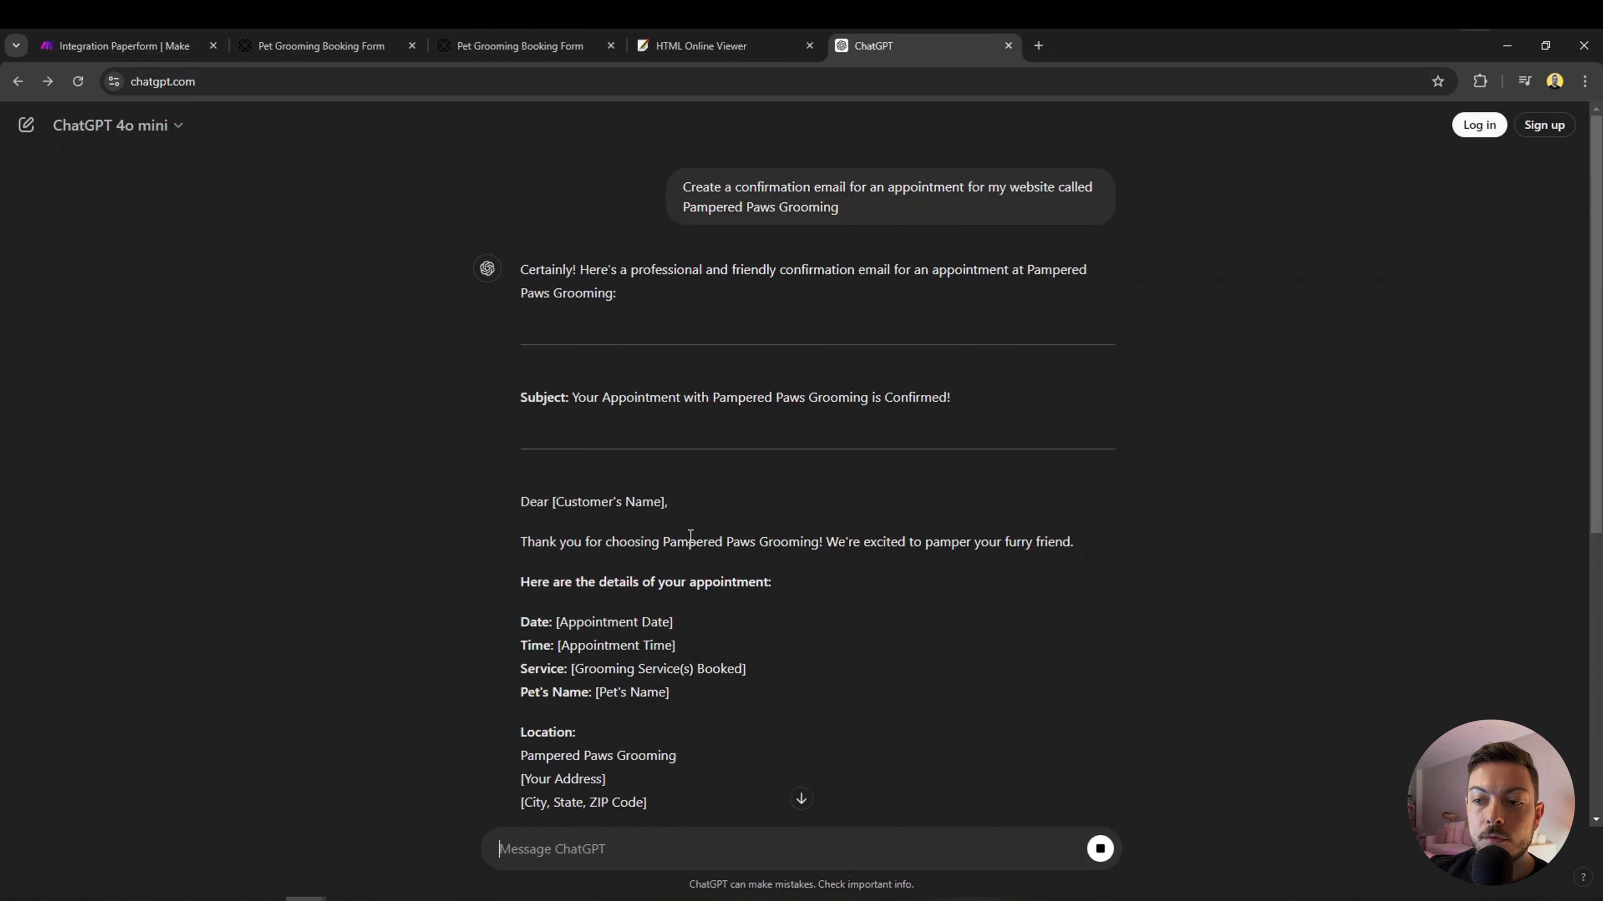
{"action": "scroll", "coordinate": [687, 611], "scroll_direction": "down", "scroll_amount": 8}
{"action": "scroll", "coordinate": [687, 611], "scroll_direction": "up", "scroll_amount": 4}
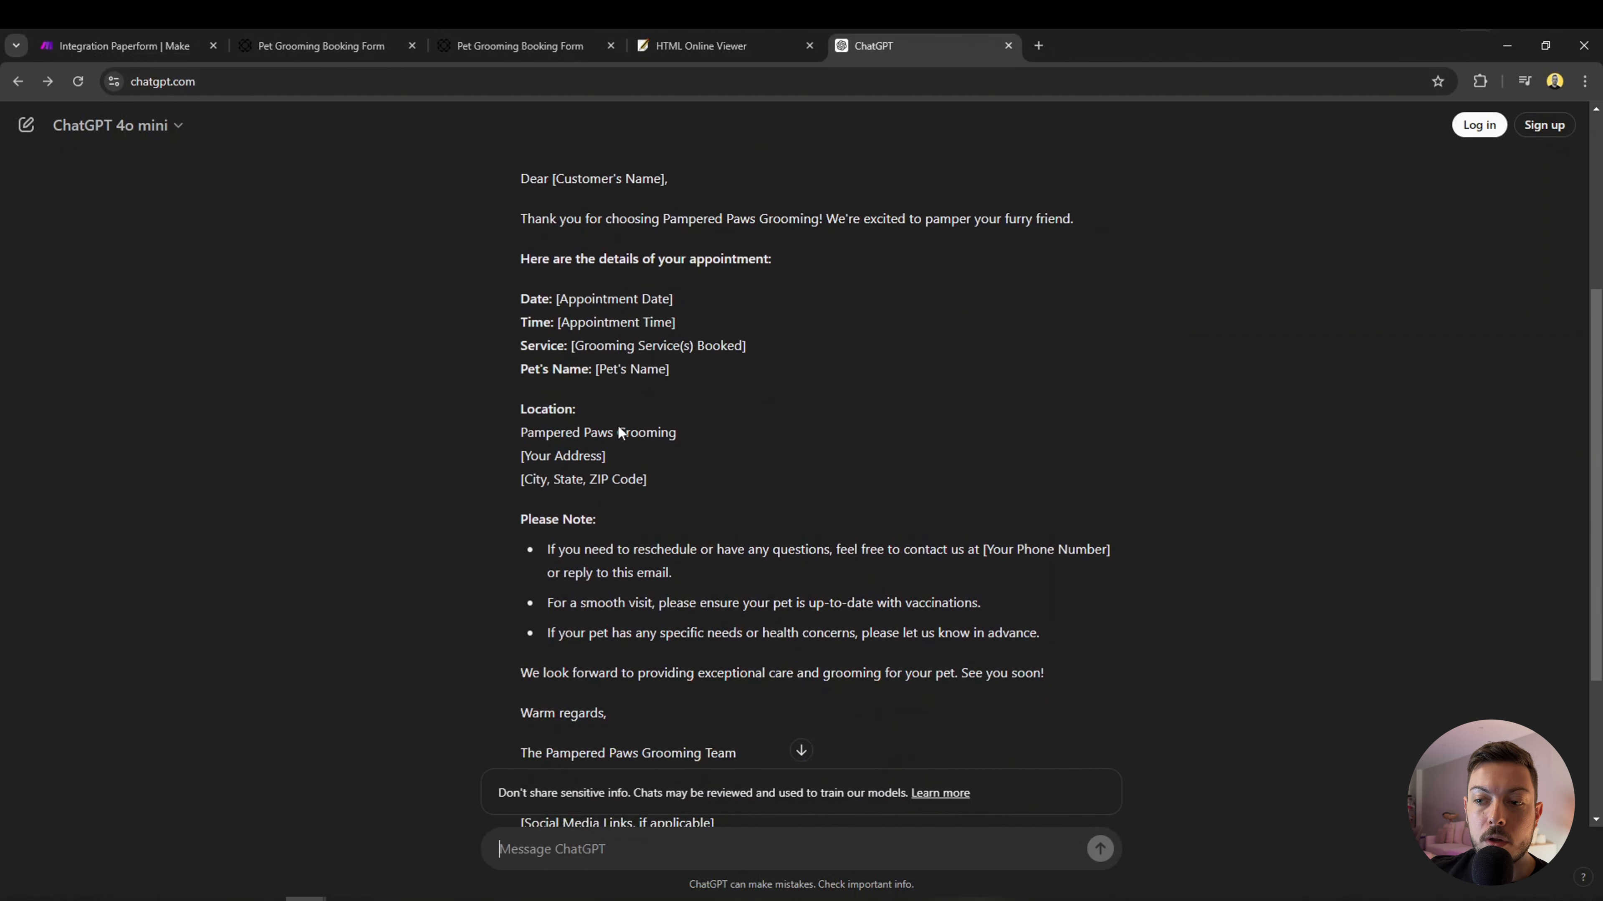
{"action": "scroll", "coordinate": [618, 432], "scroll_direction": "down", "scroll_amount": 4}
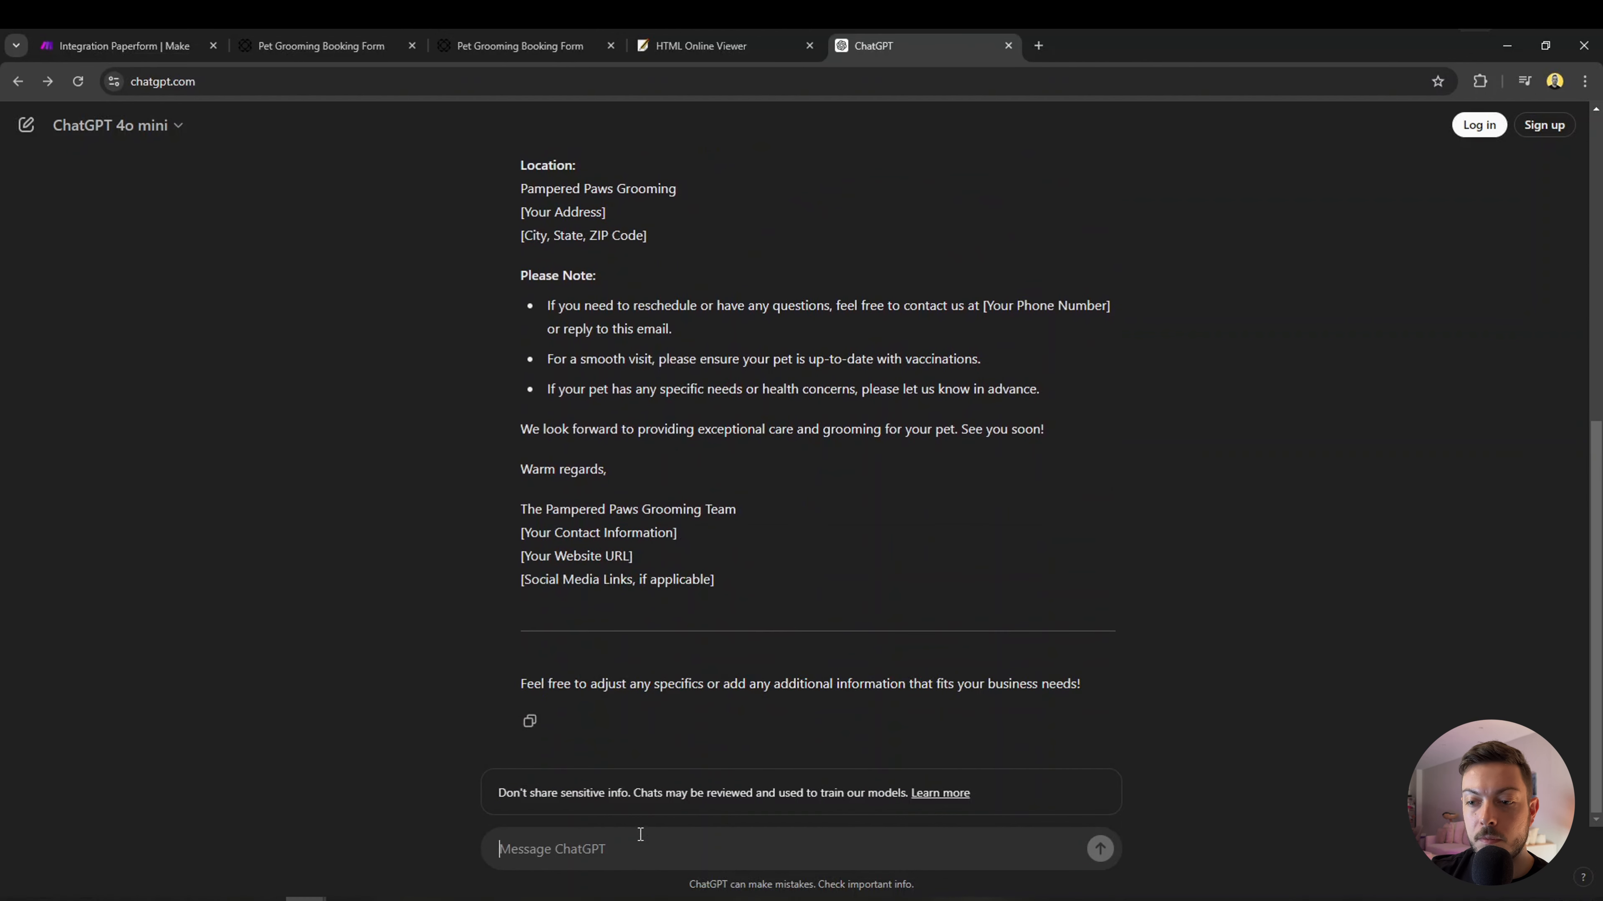
{"action": "type", "text": "great"}
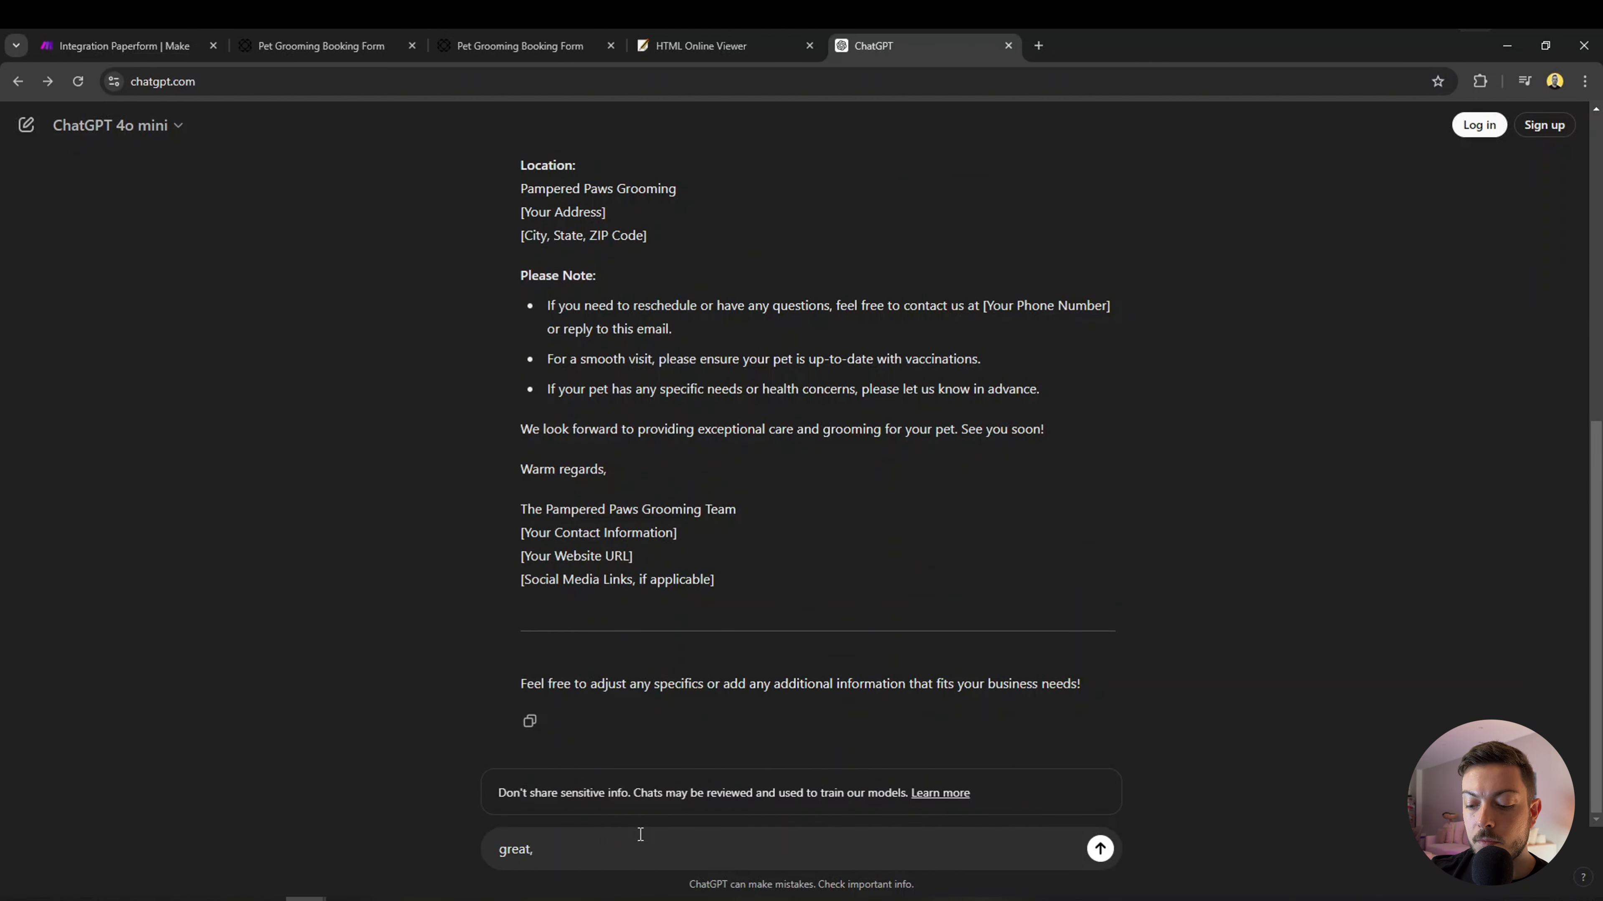
{"action": "type", "text": ", p"}
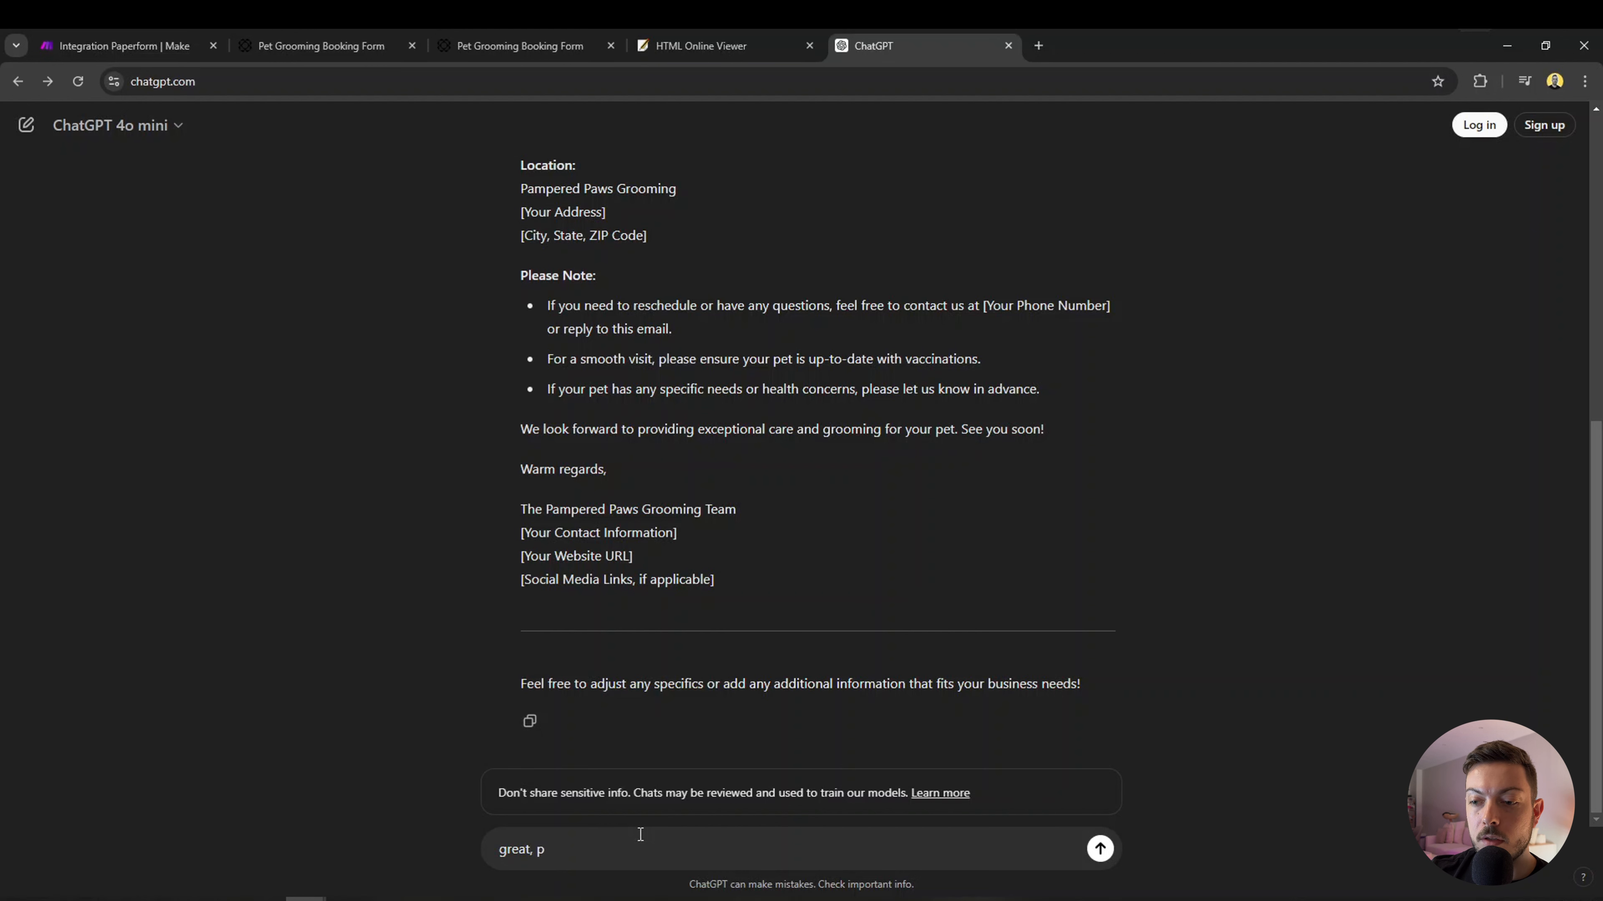
{"action": "type", "text": "ut it in an html format"}
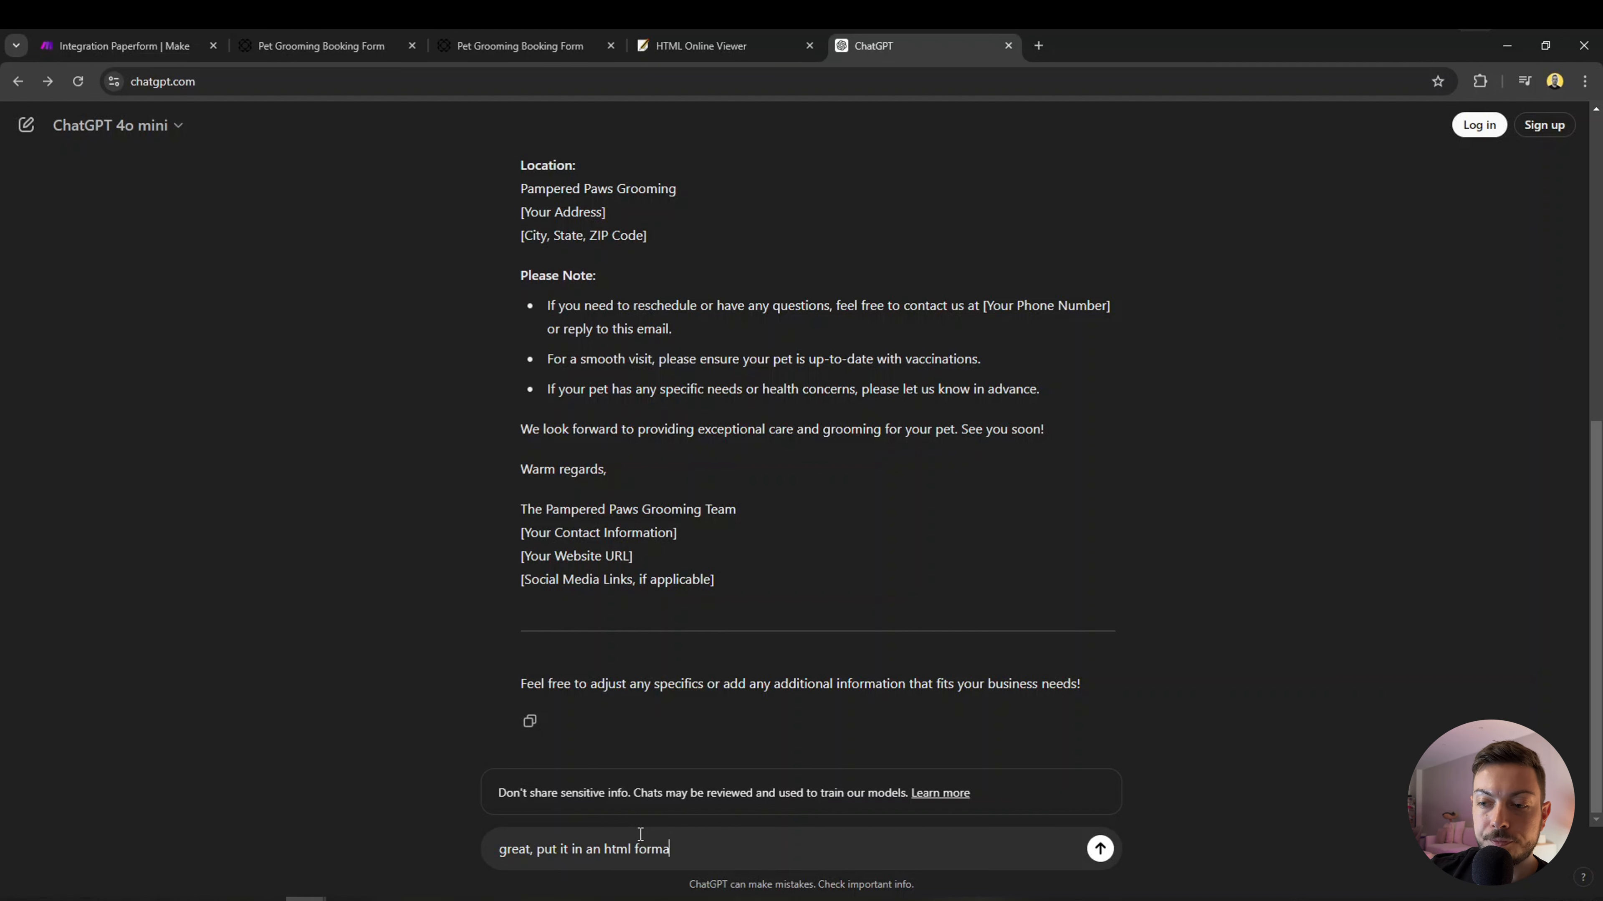
{"action": "key", "text": "Return"}
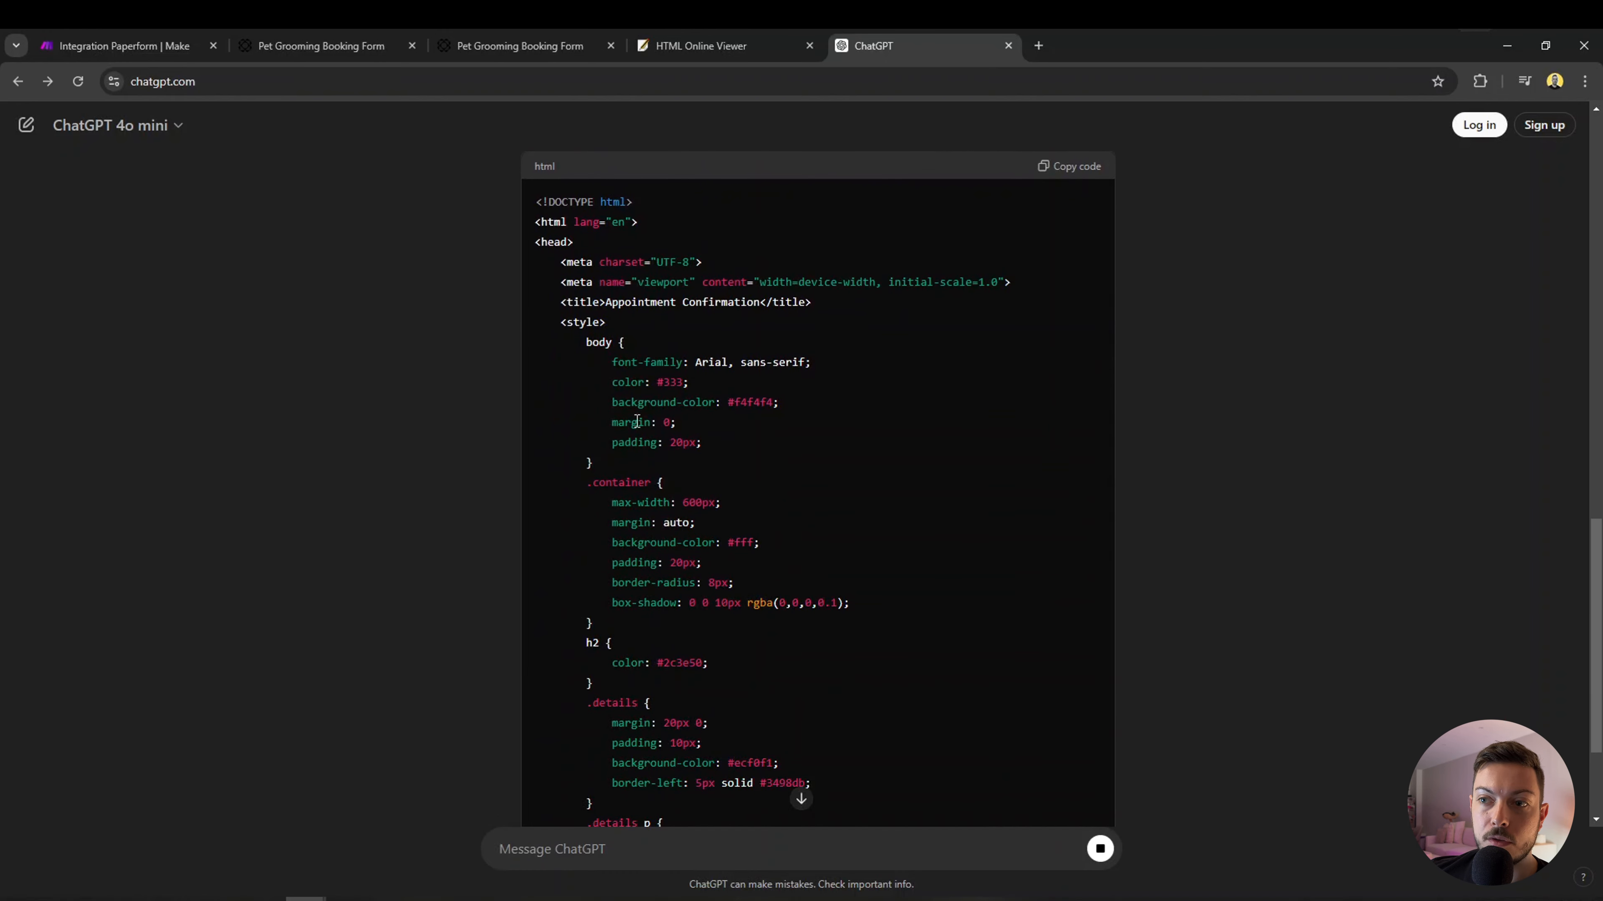
Dismiss the login offer by staying logged out and copy the generated HTML code of the confirmation email.
{"action": "scroll", "coordinate": [970, 451], "scroll_direction": "down", "scroll_amount": 15}
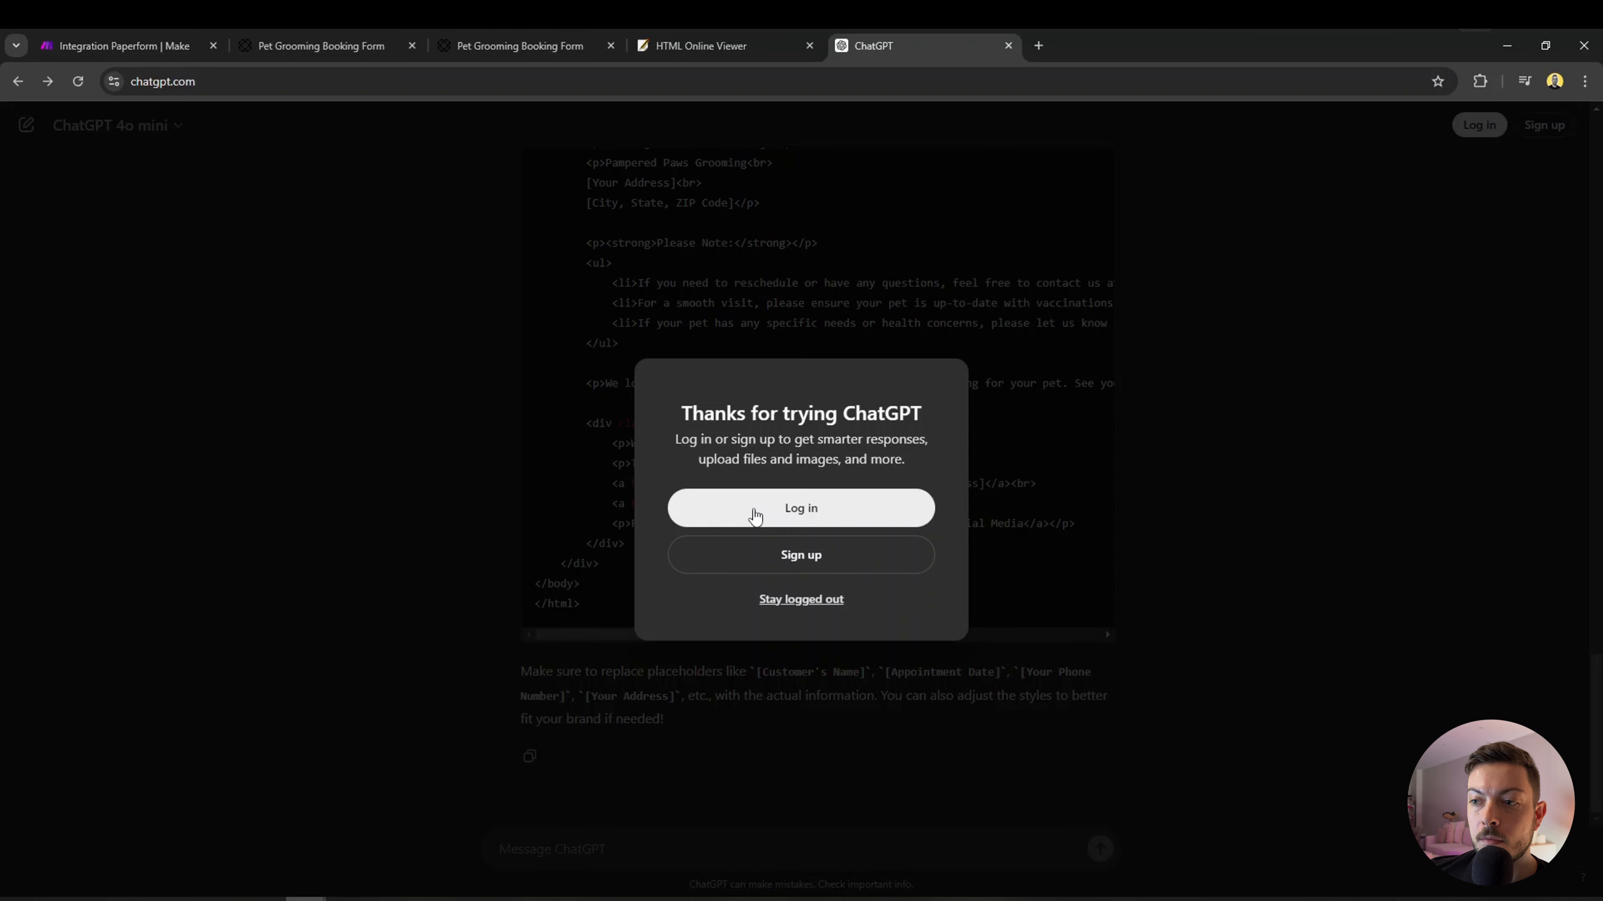
{"action": "left_click", "coordinate": [802, 599]}
{"action": "scroll", "coordinate": [1110, 318], "scroll_direction": "up", "scroll_amount": 15}
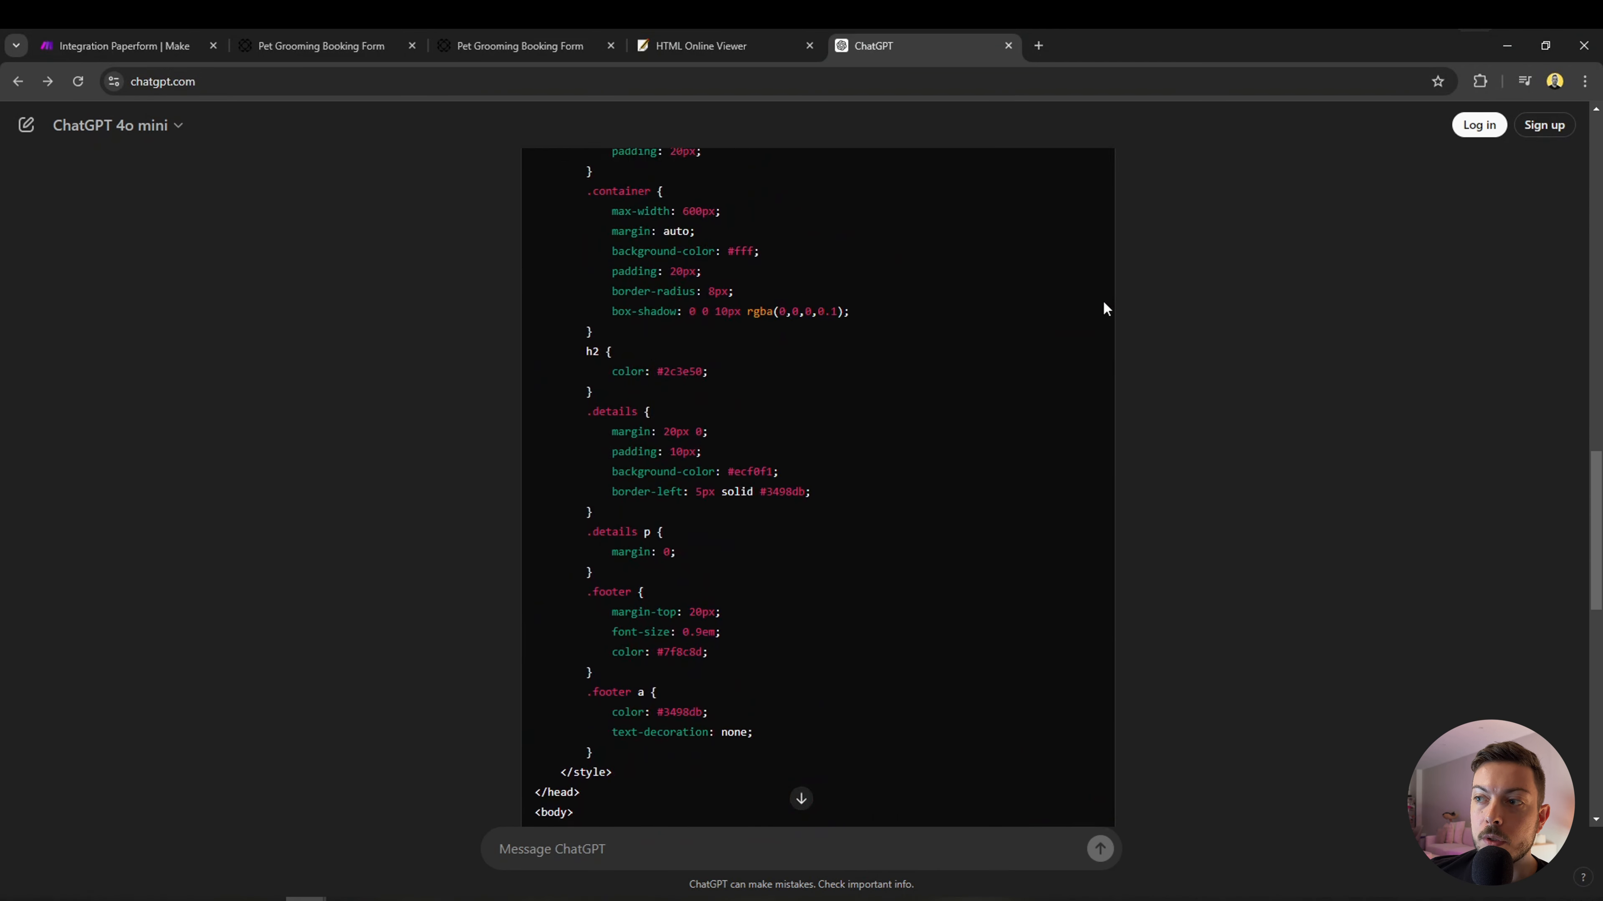
{"action": "scroll", "coordinate": [1104, 308], "scroll_direction": "up", "scroll_amount": 5}
{"action": "left_click", "coordinate": [1080, 282]}
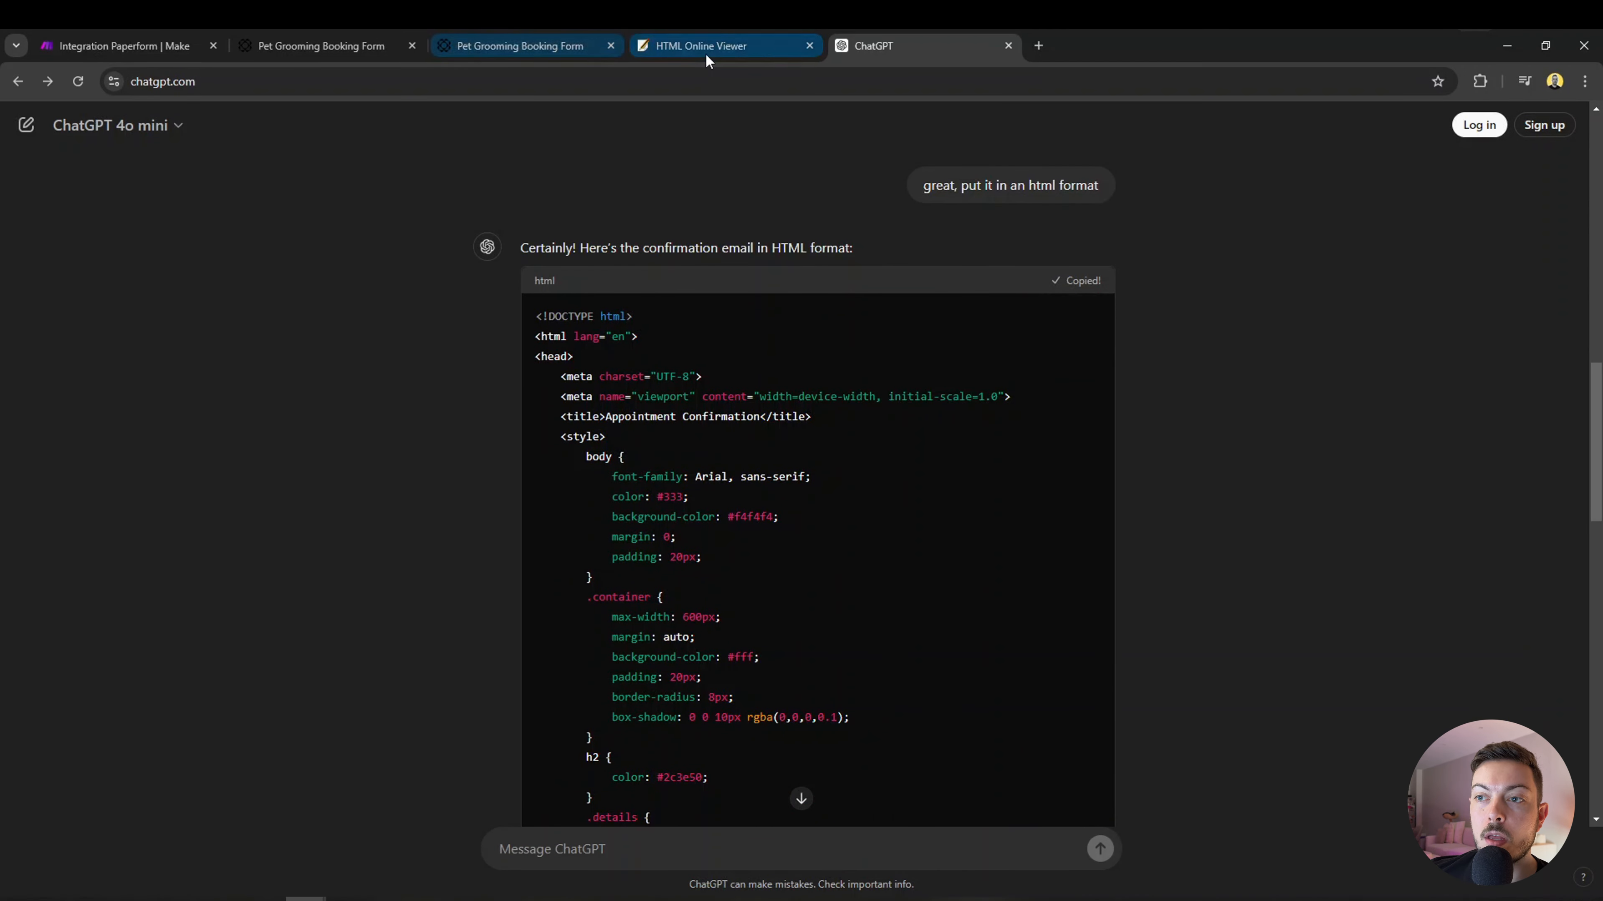
In HTML Online Viewer, replace the sample text with the copied ChatGPT HTML code and preview the rendered confirmation email.
{"action": "left_click", "coordinate": [705, 53]}
{"action": "left_click", "coordinate": [715, 299]}
{"action": "key", "text": "ctrl+a"}
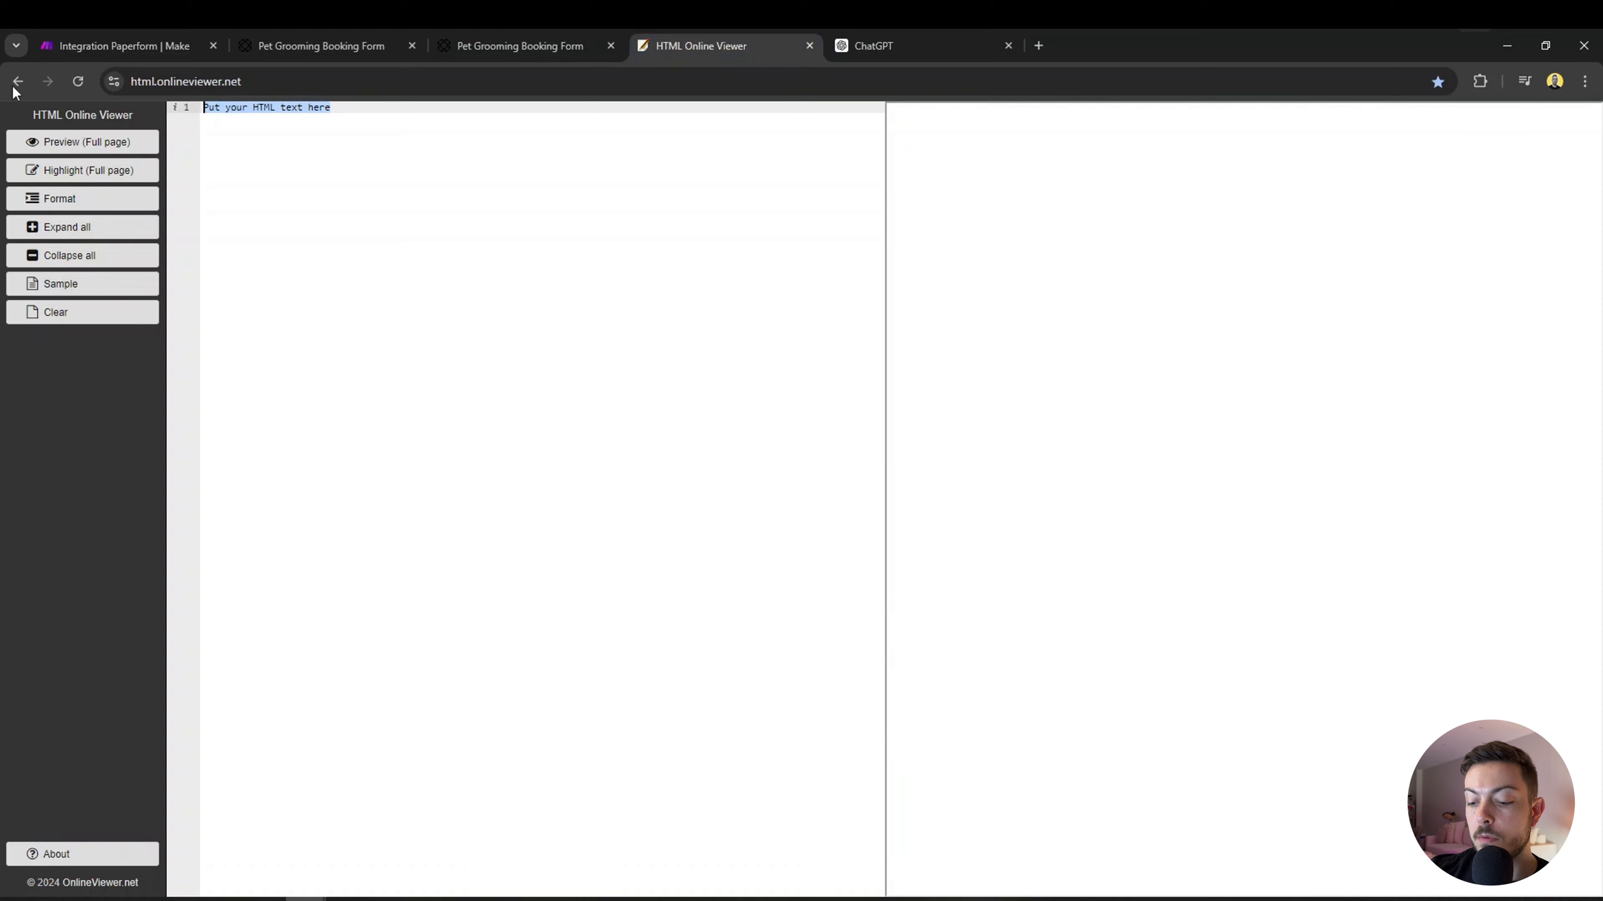
{"action": "key", "text": "BackSpace"}
{"action": "key", "text": "ctrl+v"}
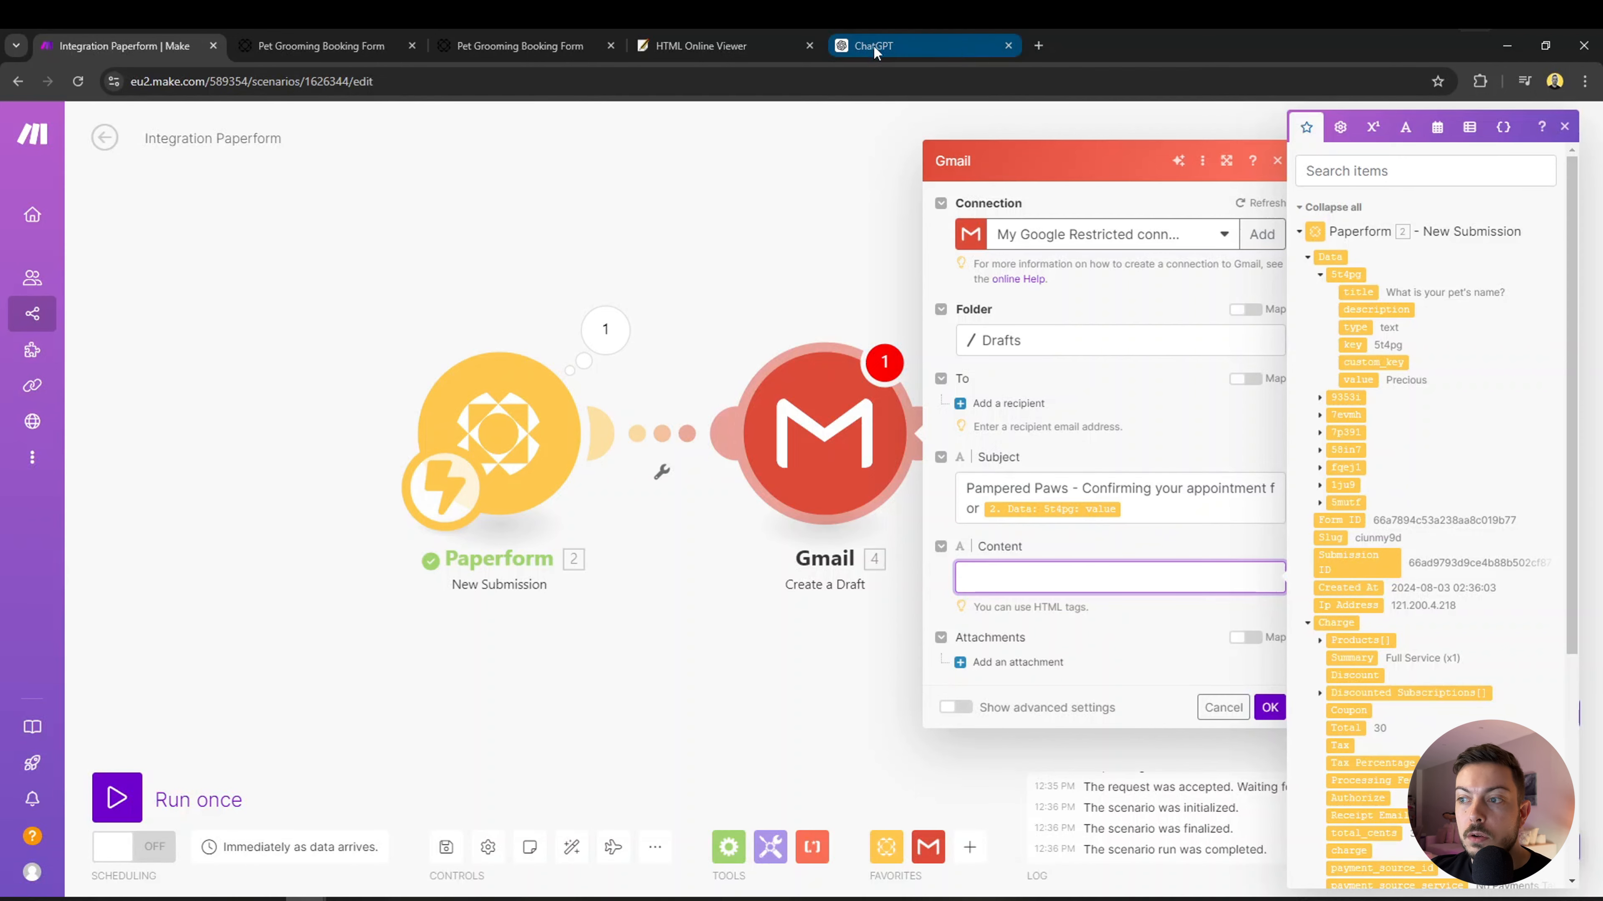
{"action": "left_click", "coordinate": [700, 46]}
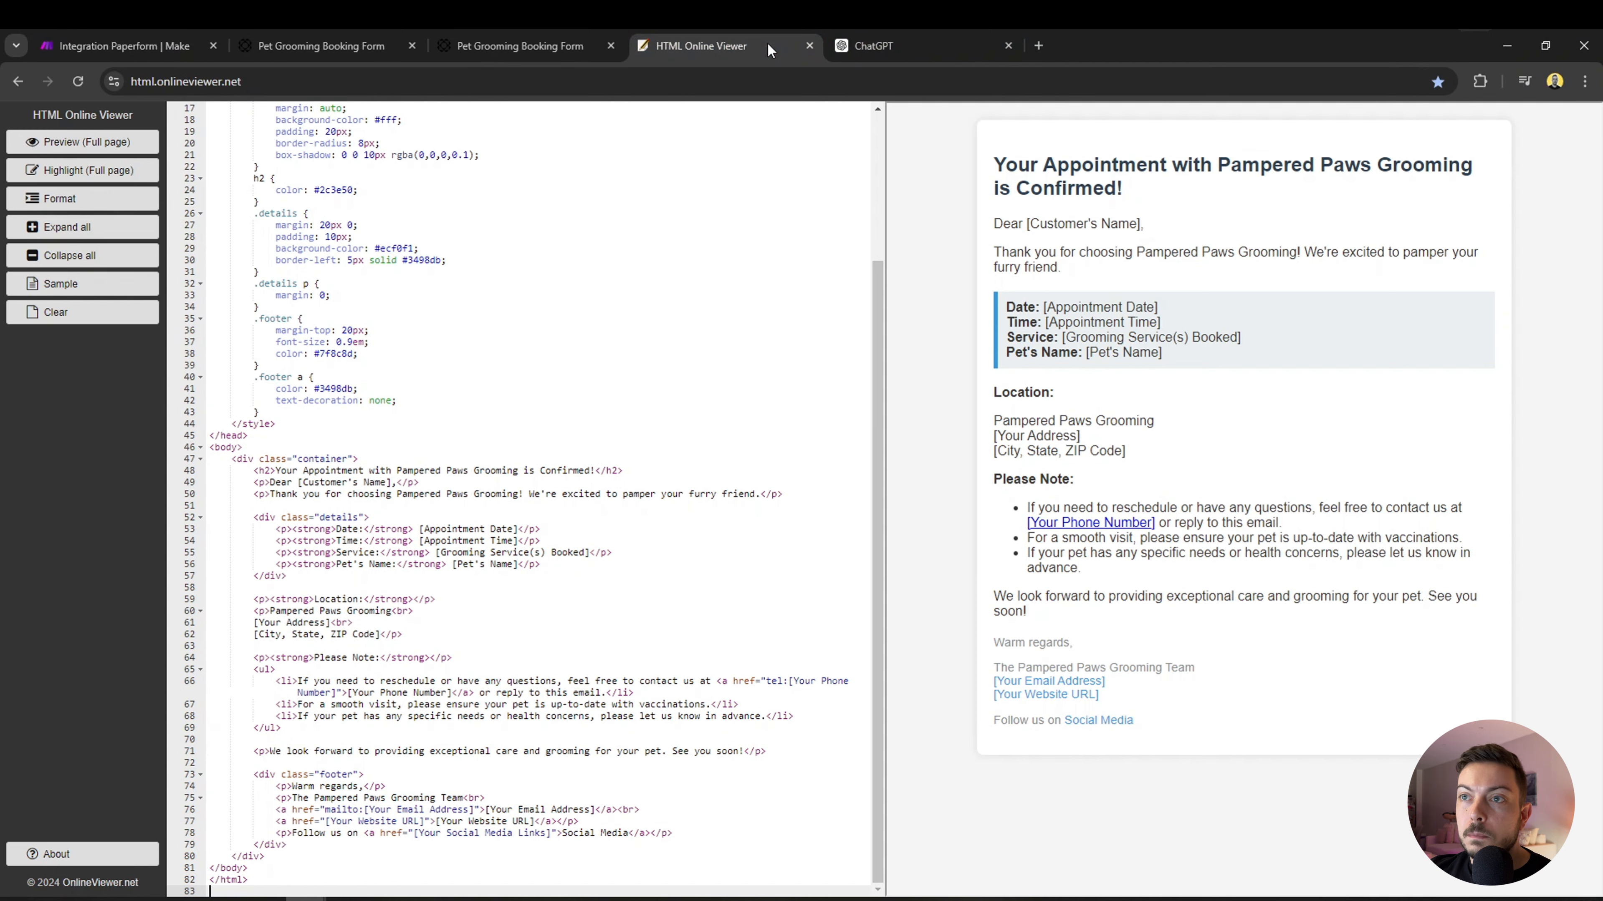
Back in Make, paste the prepared booking confirmation HTML template into the Gmail draft's content and review it.
{"action": "left_click", "coordinate": [138, 44]}
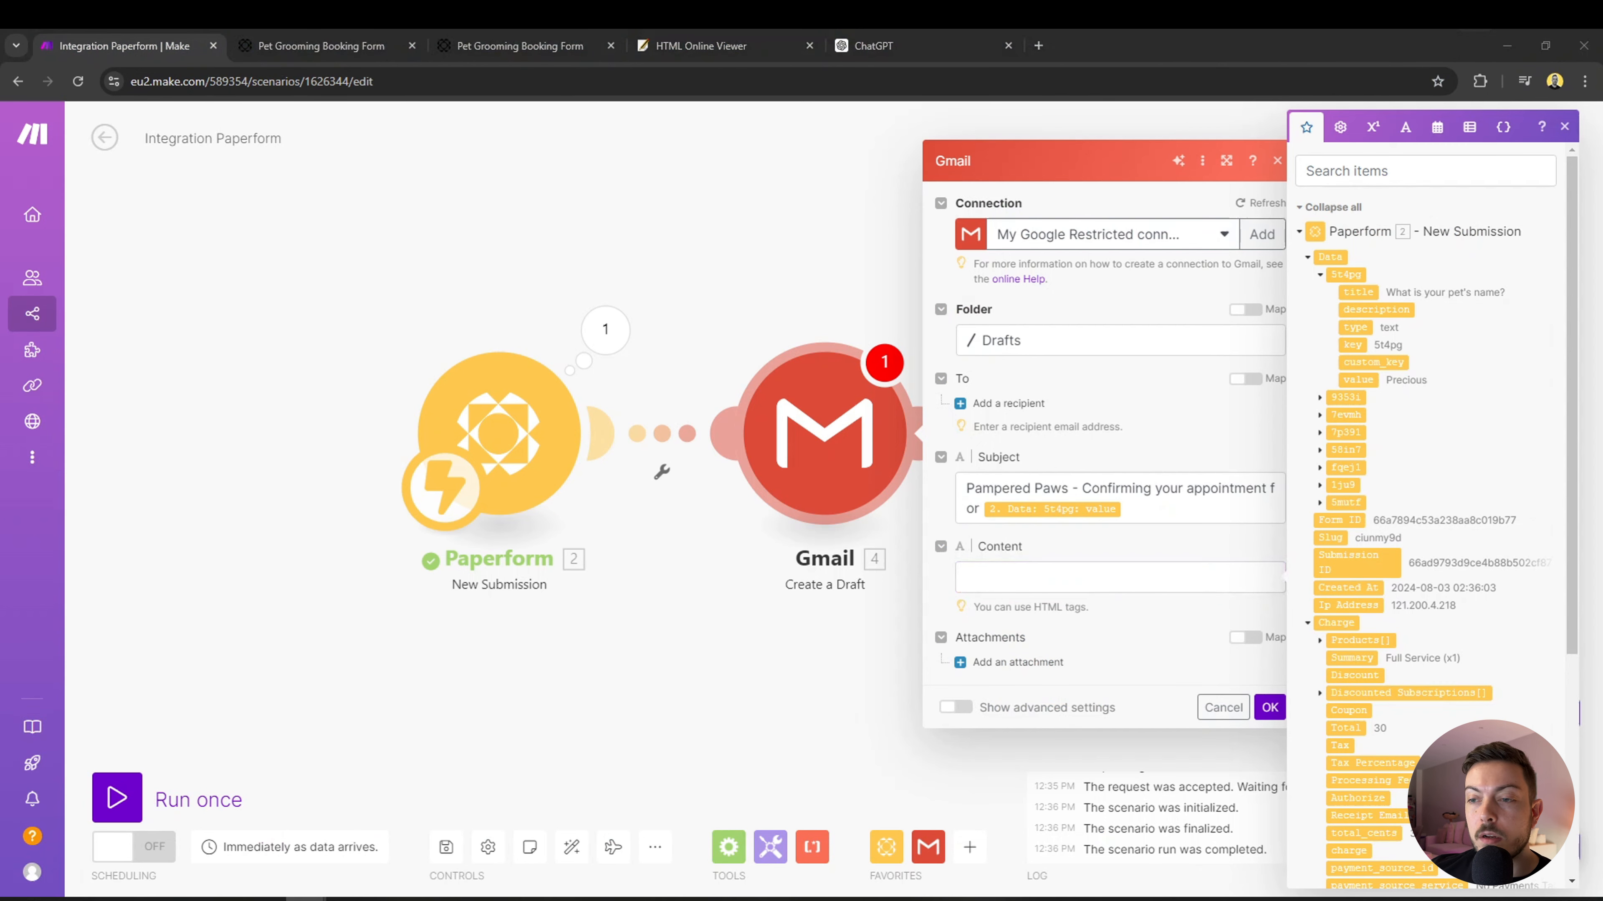
{"action": "left_click", "coordinate": [1035, 577]}
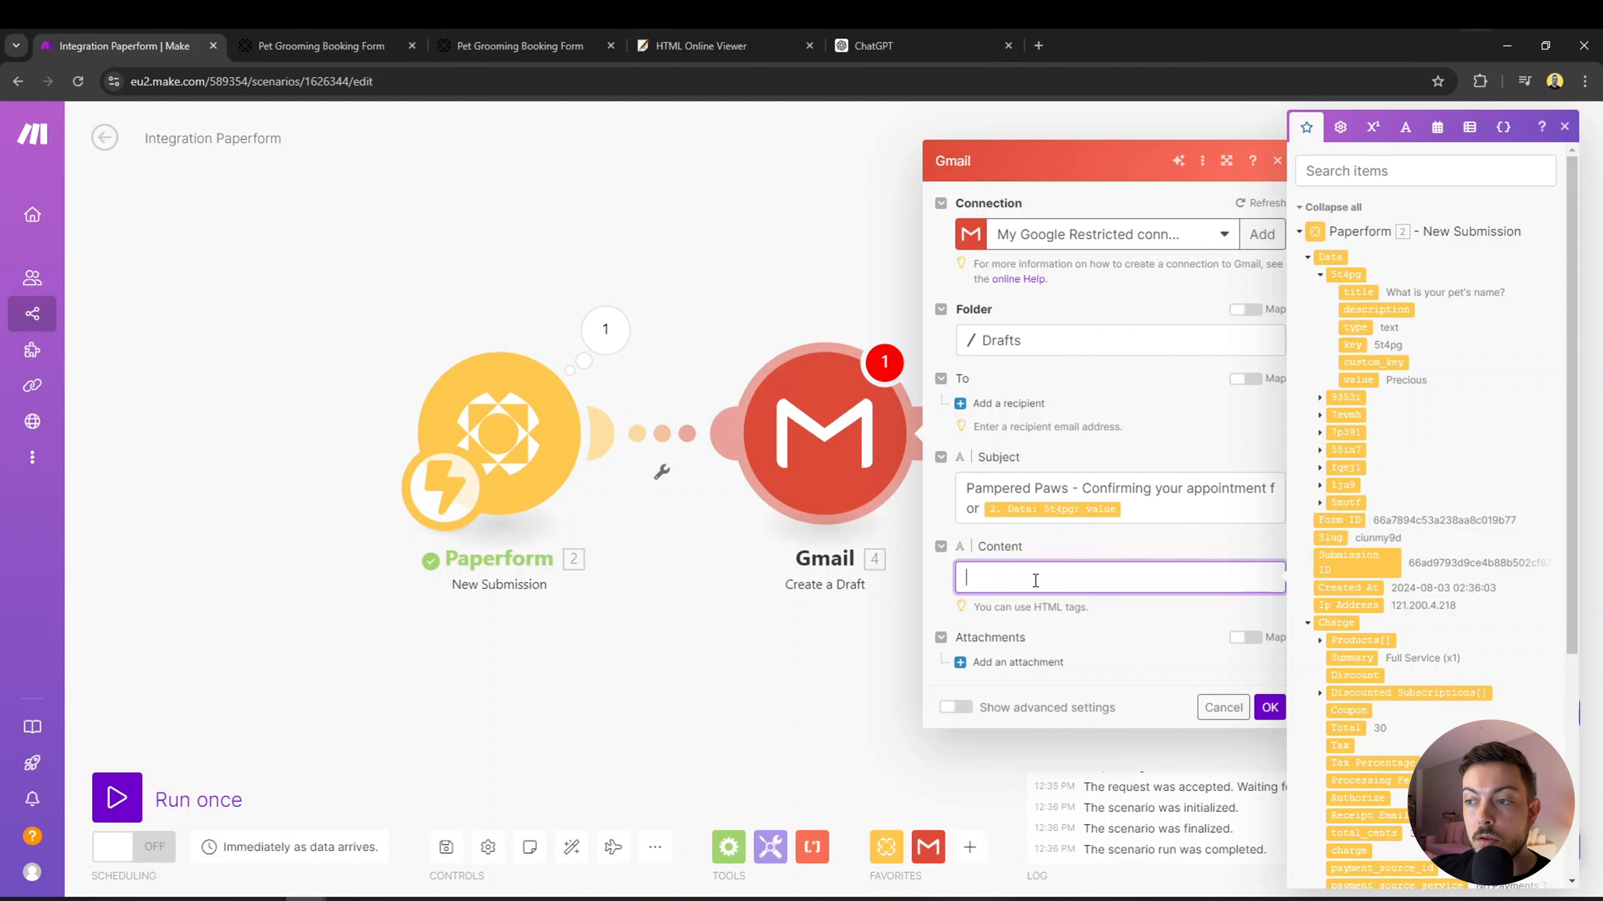
{"action": "key", "text": "ctrl+v"}
{"action": "scroll", "coordinate": [1169, 724], "scroll_direction": "up", "scroll_amount": 7}
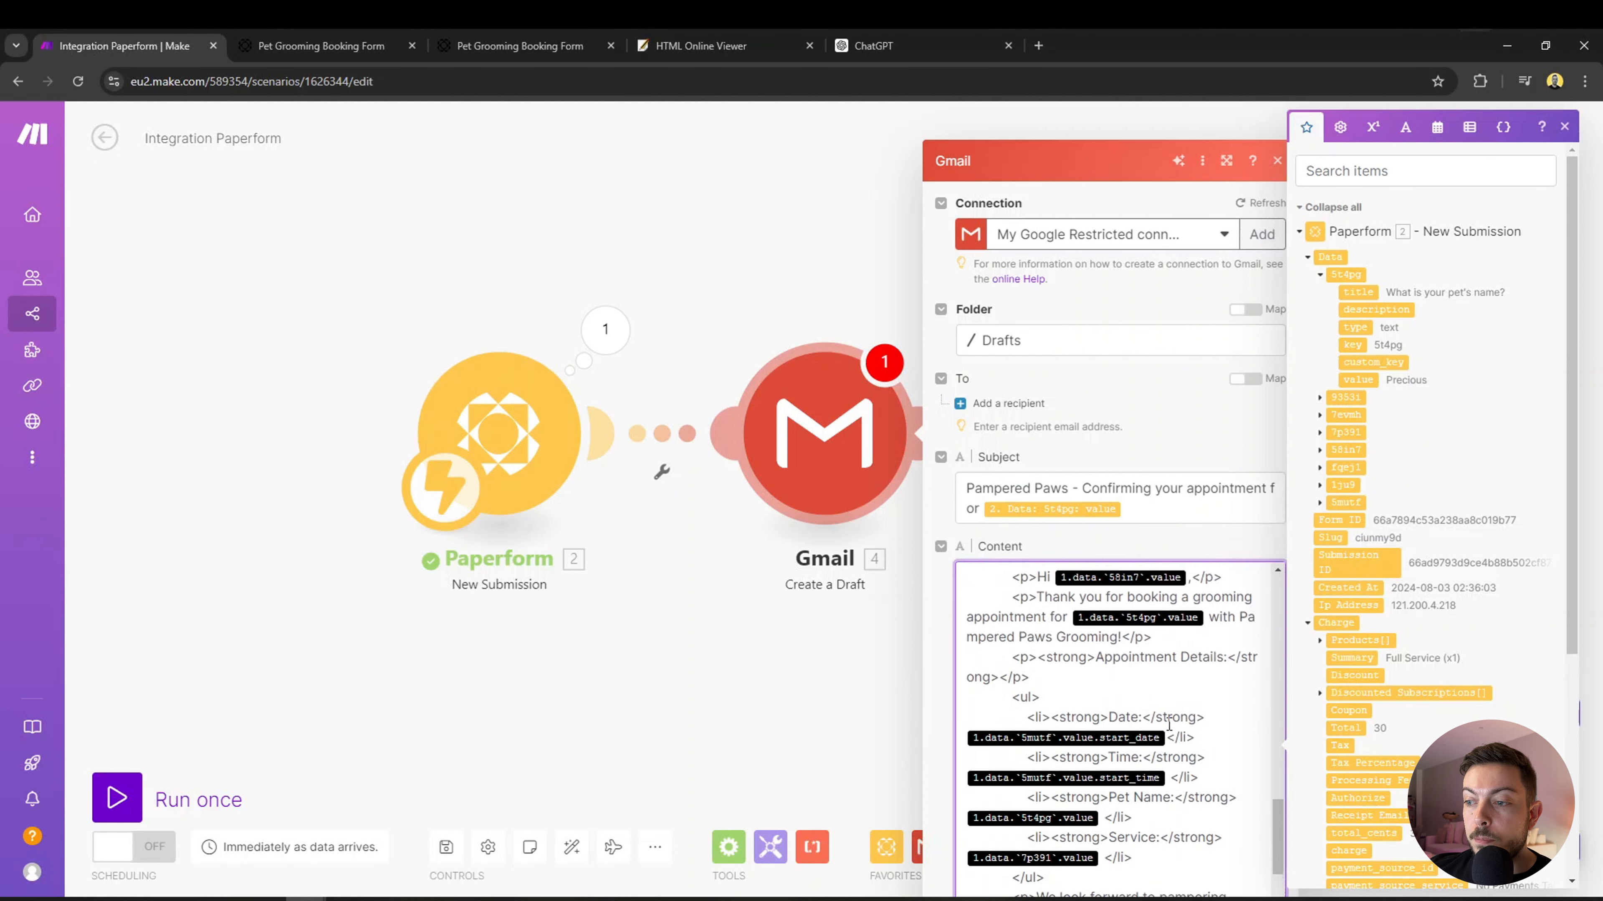
{"action": "scroll", "coordinate": [1169, 724], "scroll_direction": "up", "scroll_amount": 10}
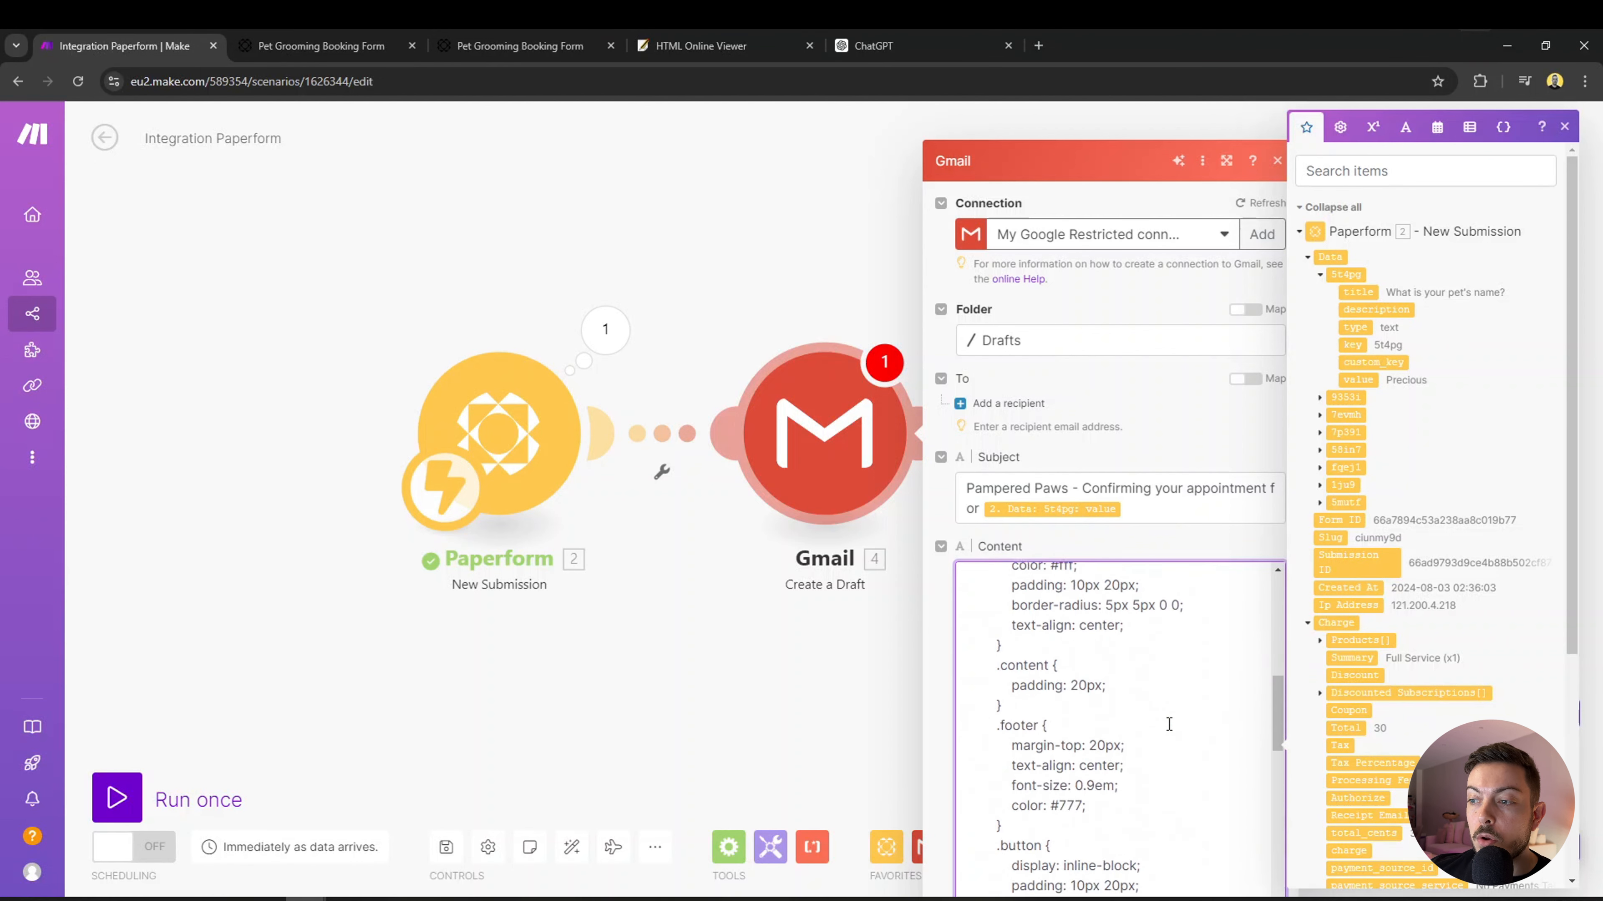
{"action": "scroll", "coordinate": [1168, 727], "scroll_direction": "down", "scroll_amount": 15}
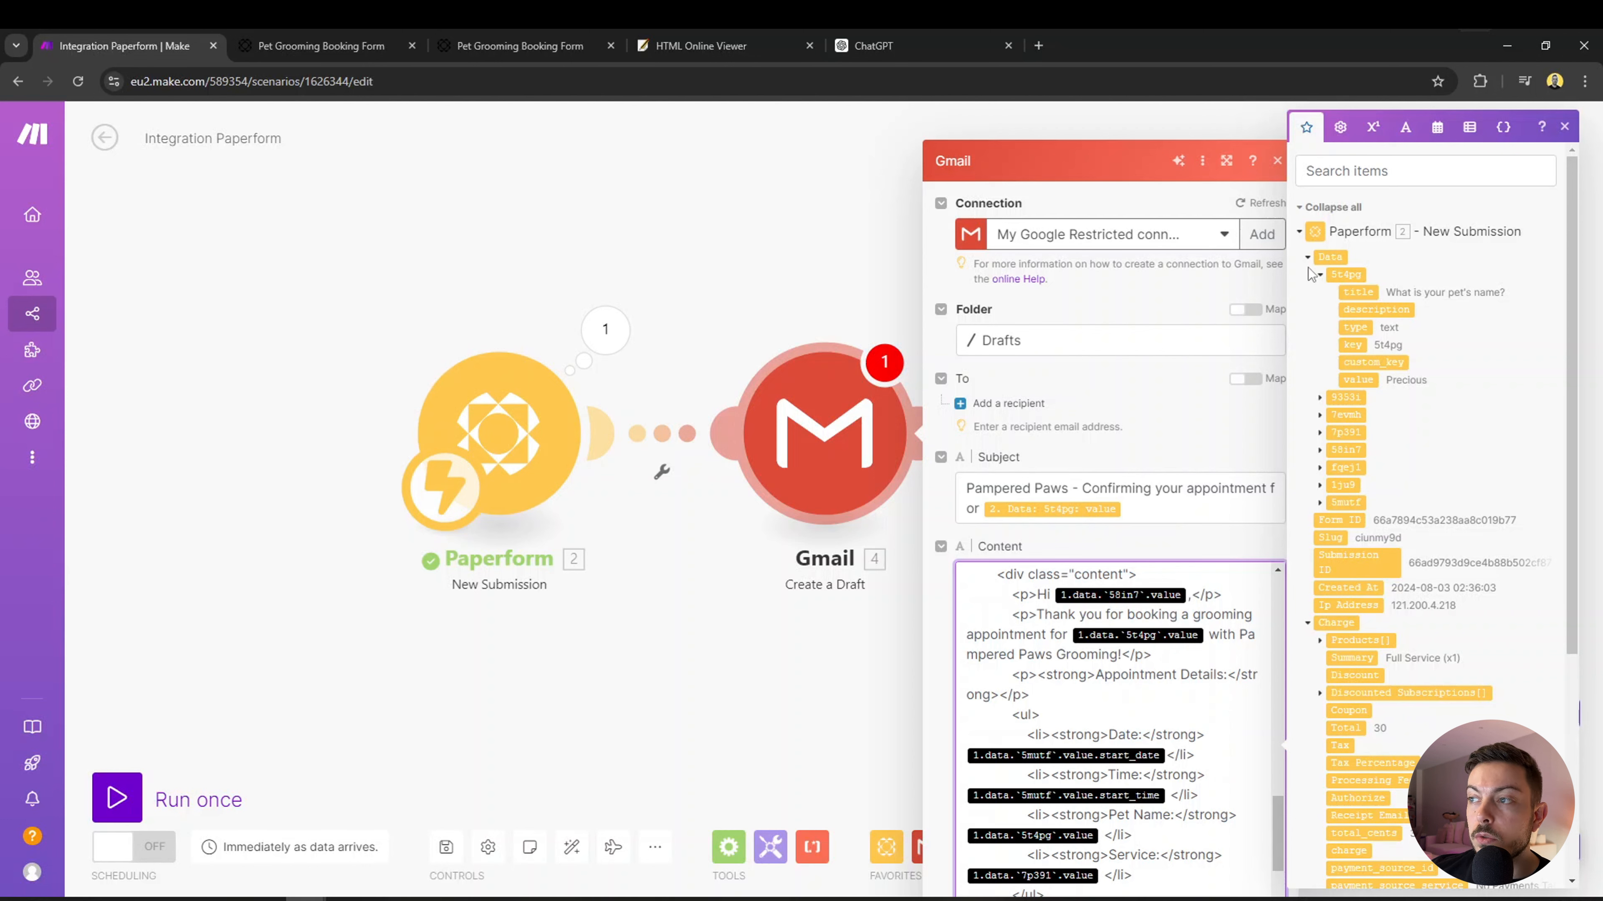
Replace the old placeholder after "Hi" with the value of Paperform's customer name answer (58in7).
{"action": "left_click", "coordinate": [1319, 275]}
{"action": "left_click", "coordinate": [1320, 364]}
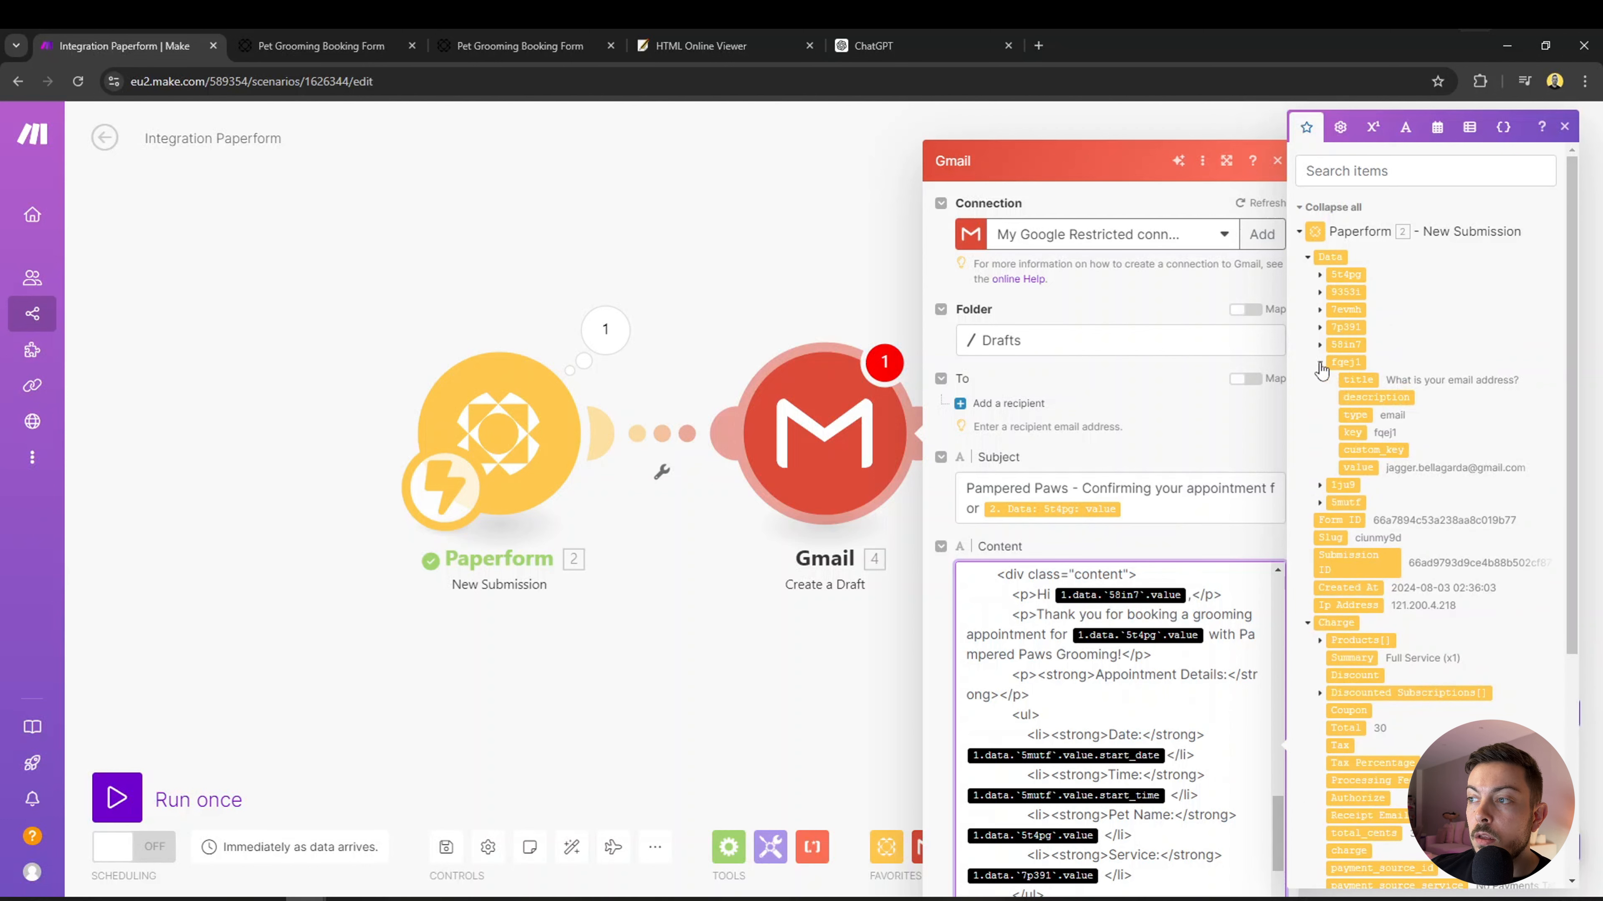
{"action": "left_click", "coordinate": [1320, 365]}
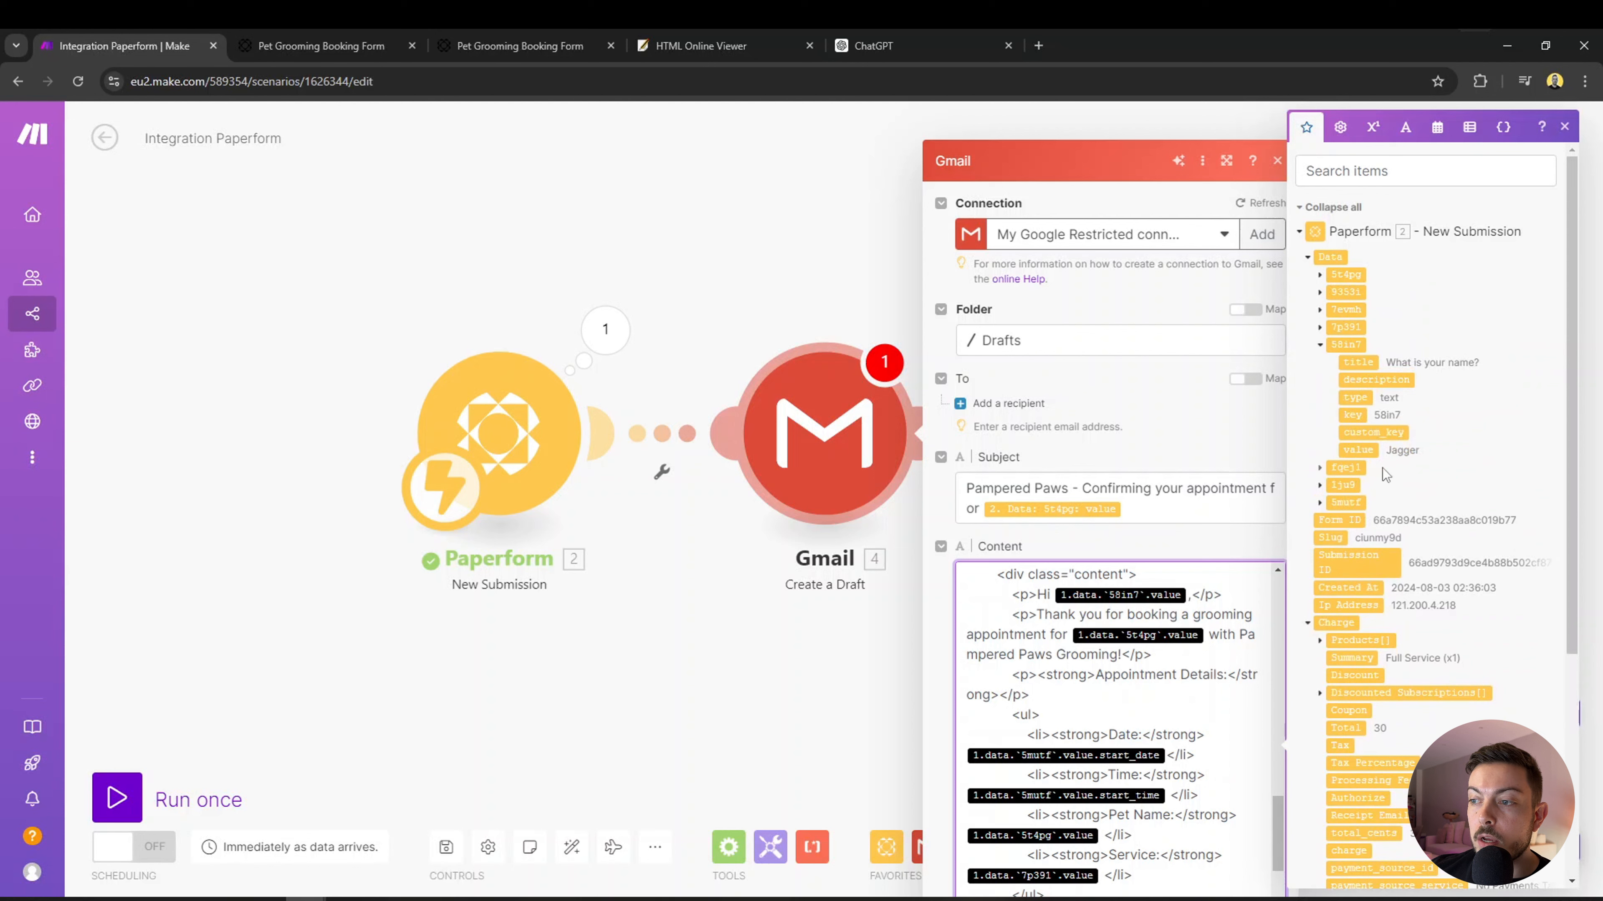
{"action": "left_click_drag", "start_coordinate": [1357, 450], "coordinate": [1192, 595]}
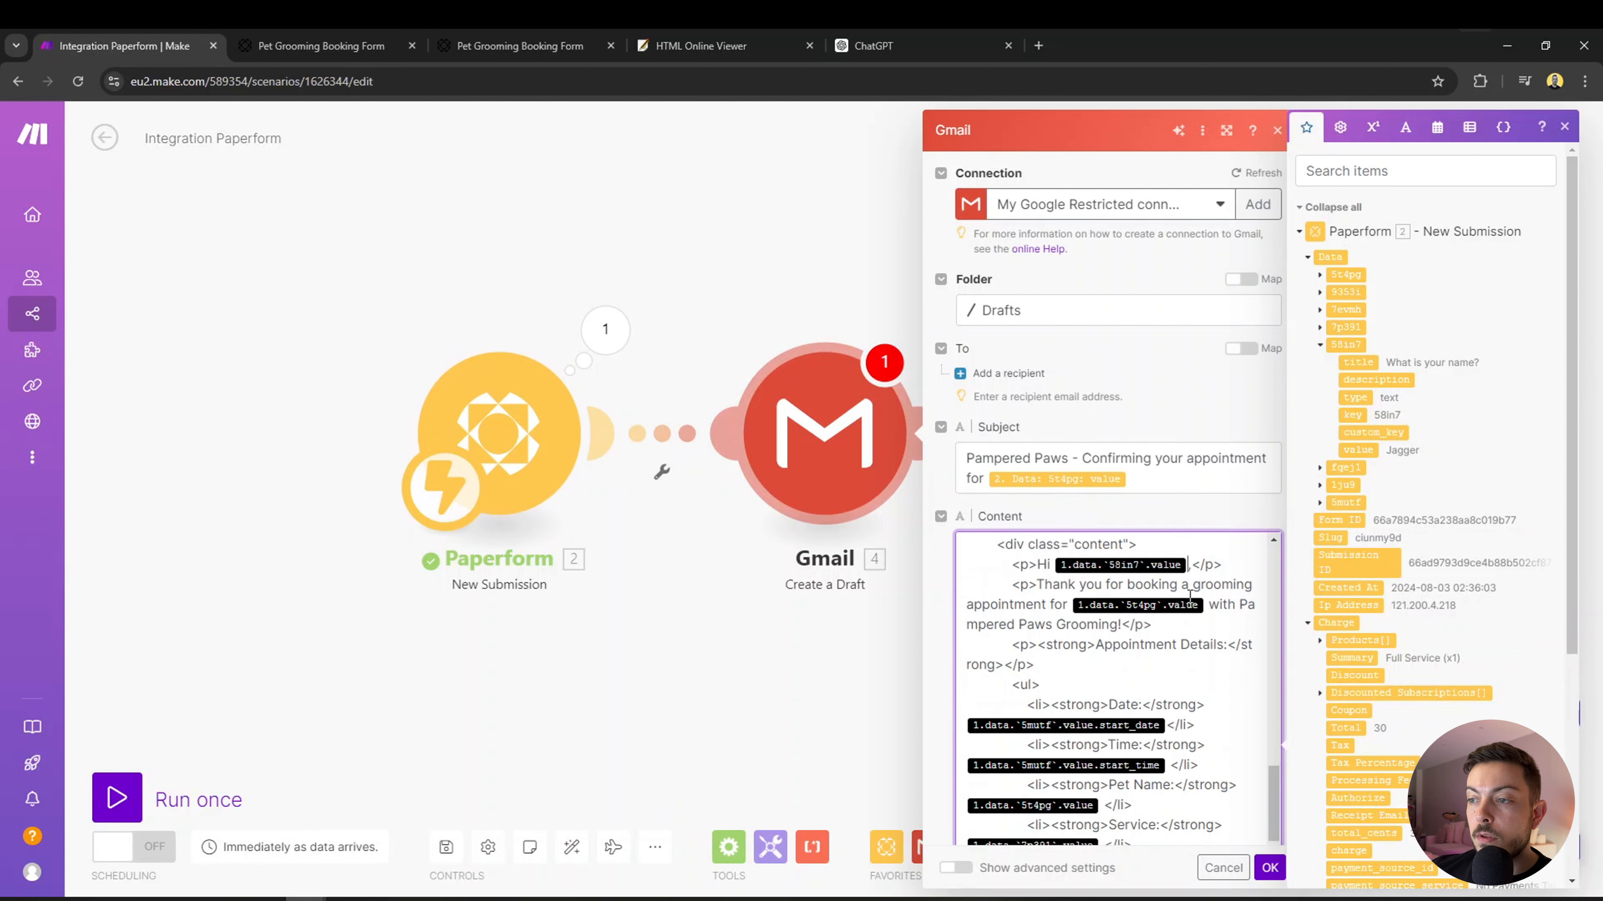
{"action": "key", "text": "BackSpace"}
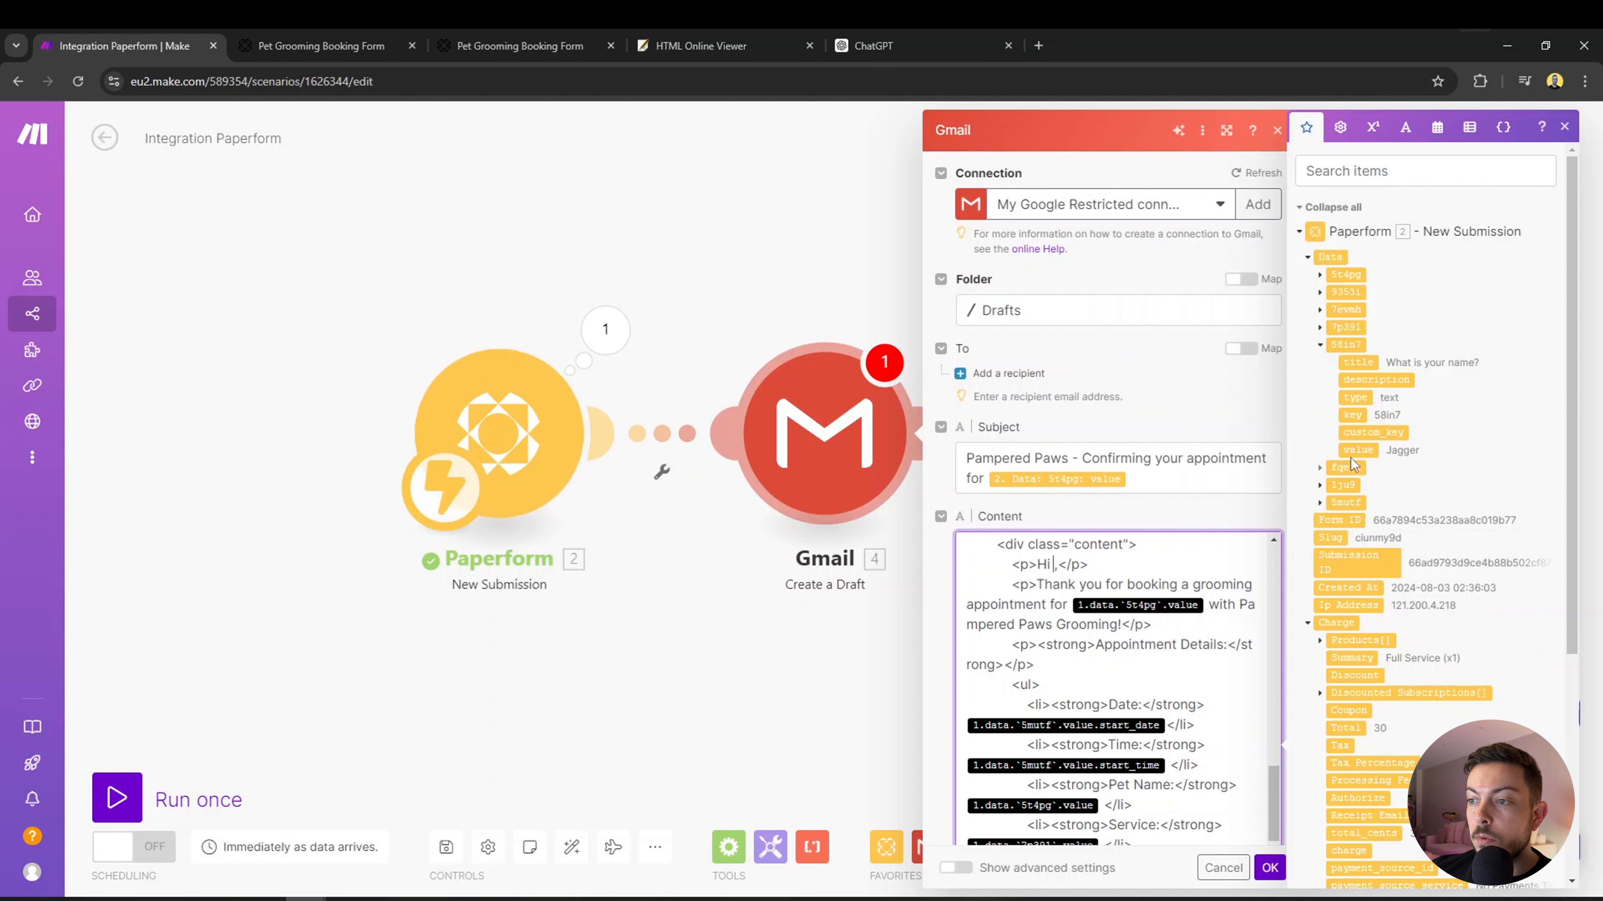
{"action": "left_click_drag", "start_coordinate": [1349, 452], "coordinate": [1054, 573]}
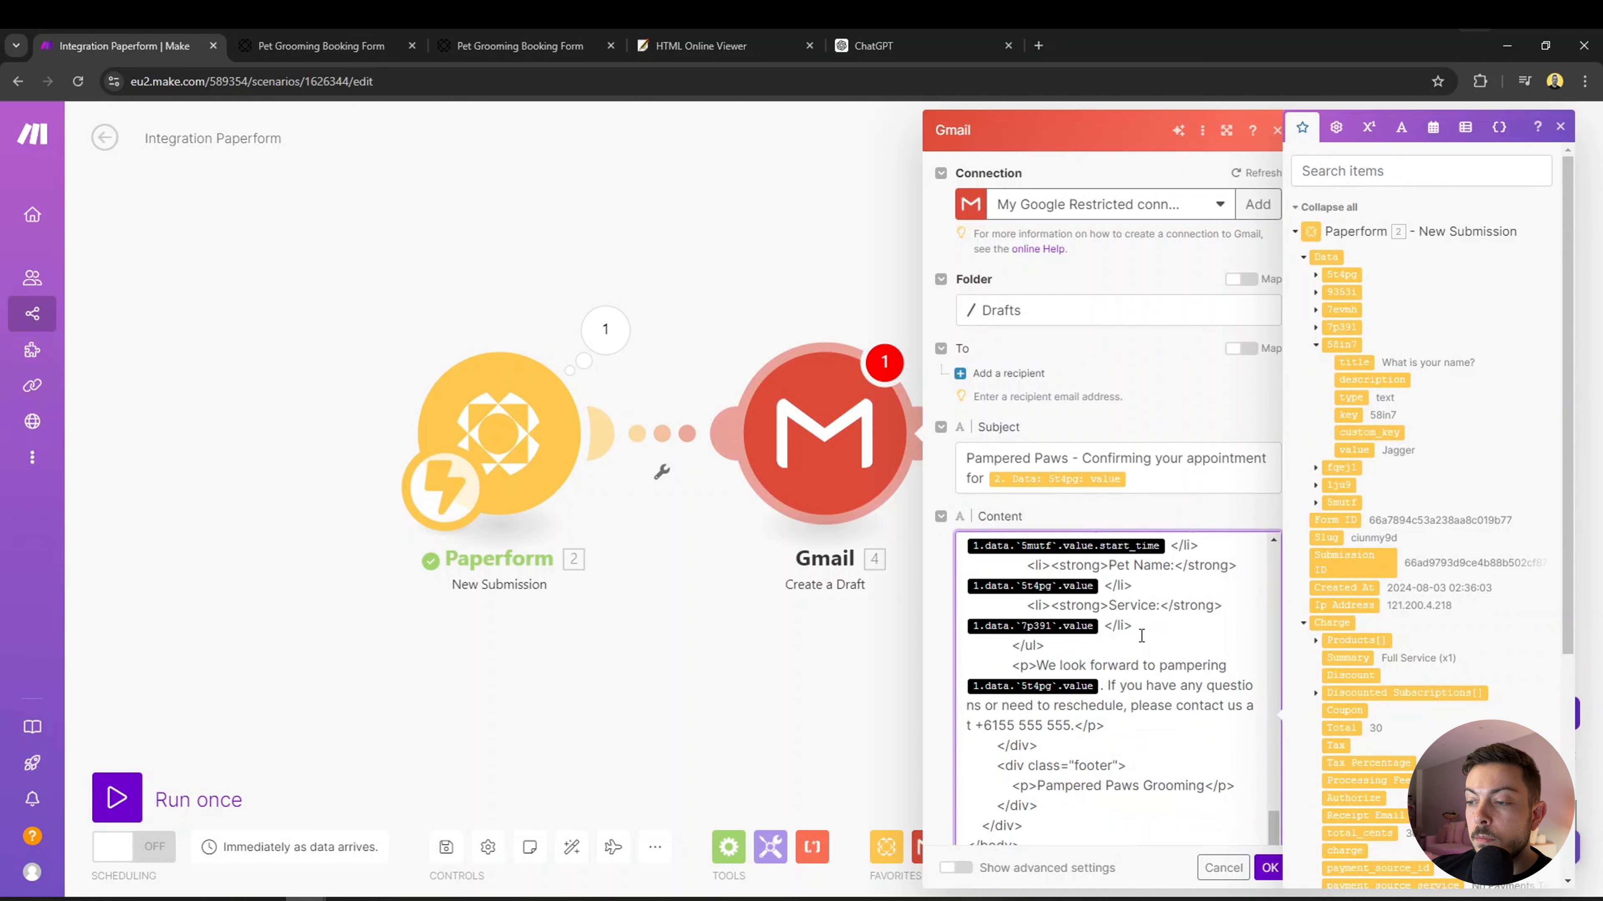
Replace the placeholder after "grooming appointment for" with the value of Paperform's pet name answer (5t4pg).
{"action": "scroll", "coordinate": [1142, 636], "scroll_direction": "up", "scroll_amount": 7}
{"action": "scroll", "coordinate": [1142, 635], "scroll_direction": "down", "scroll_amount": 3}
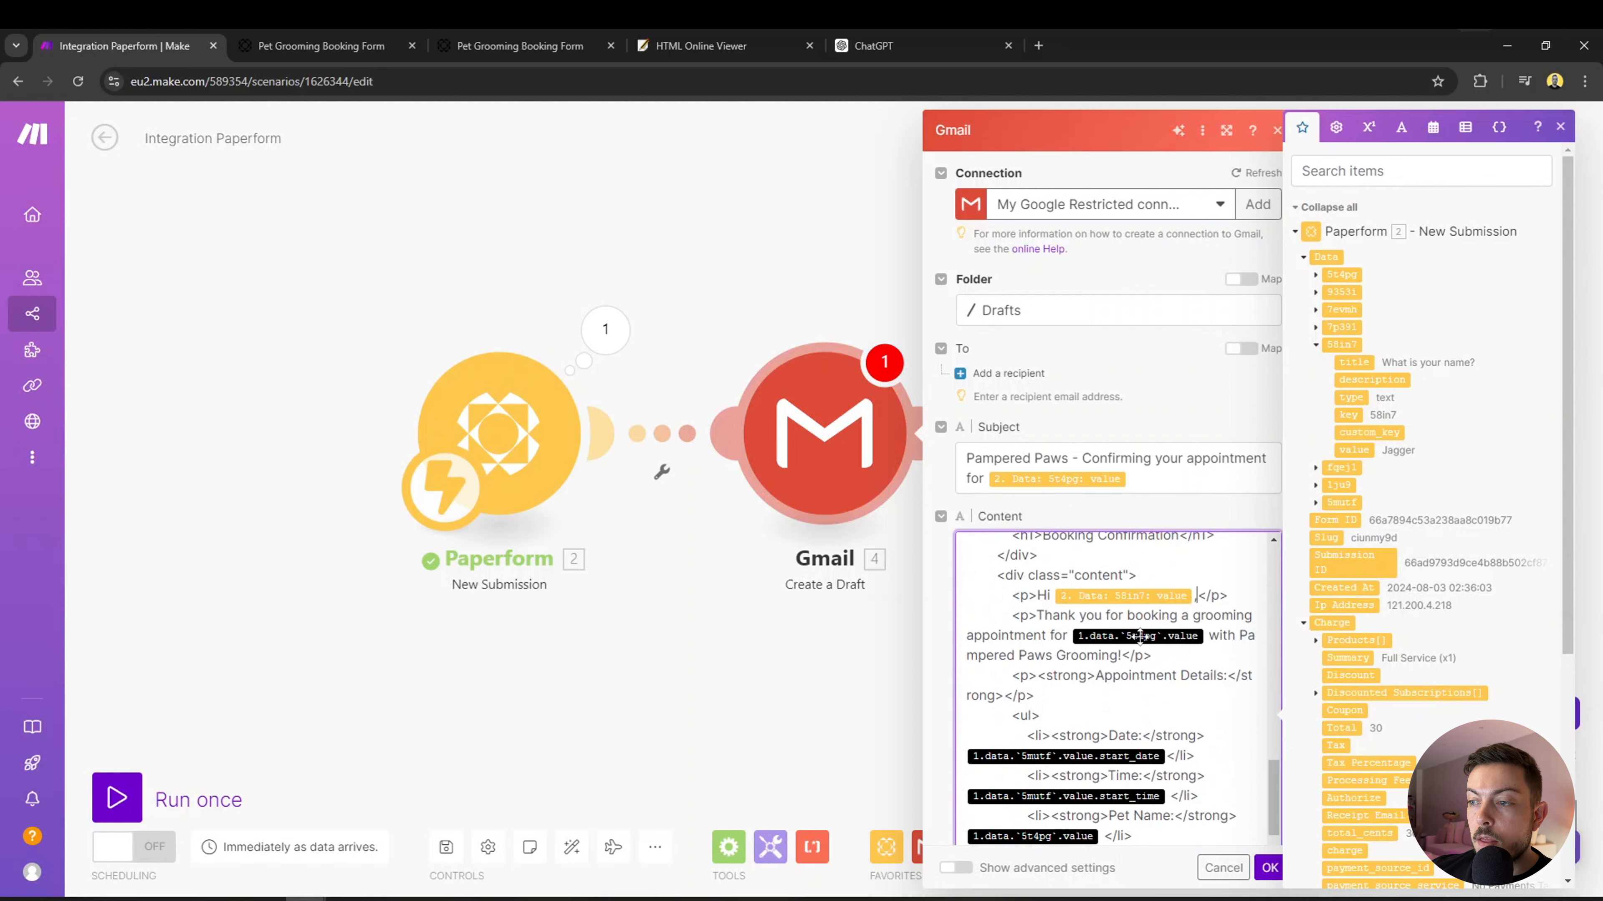
{"action": "left_click", "coordinate": [1207, 637]}
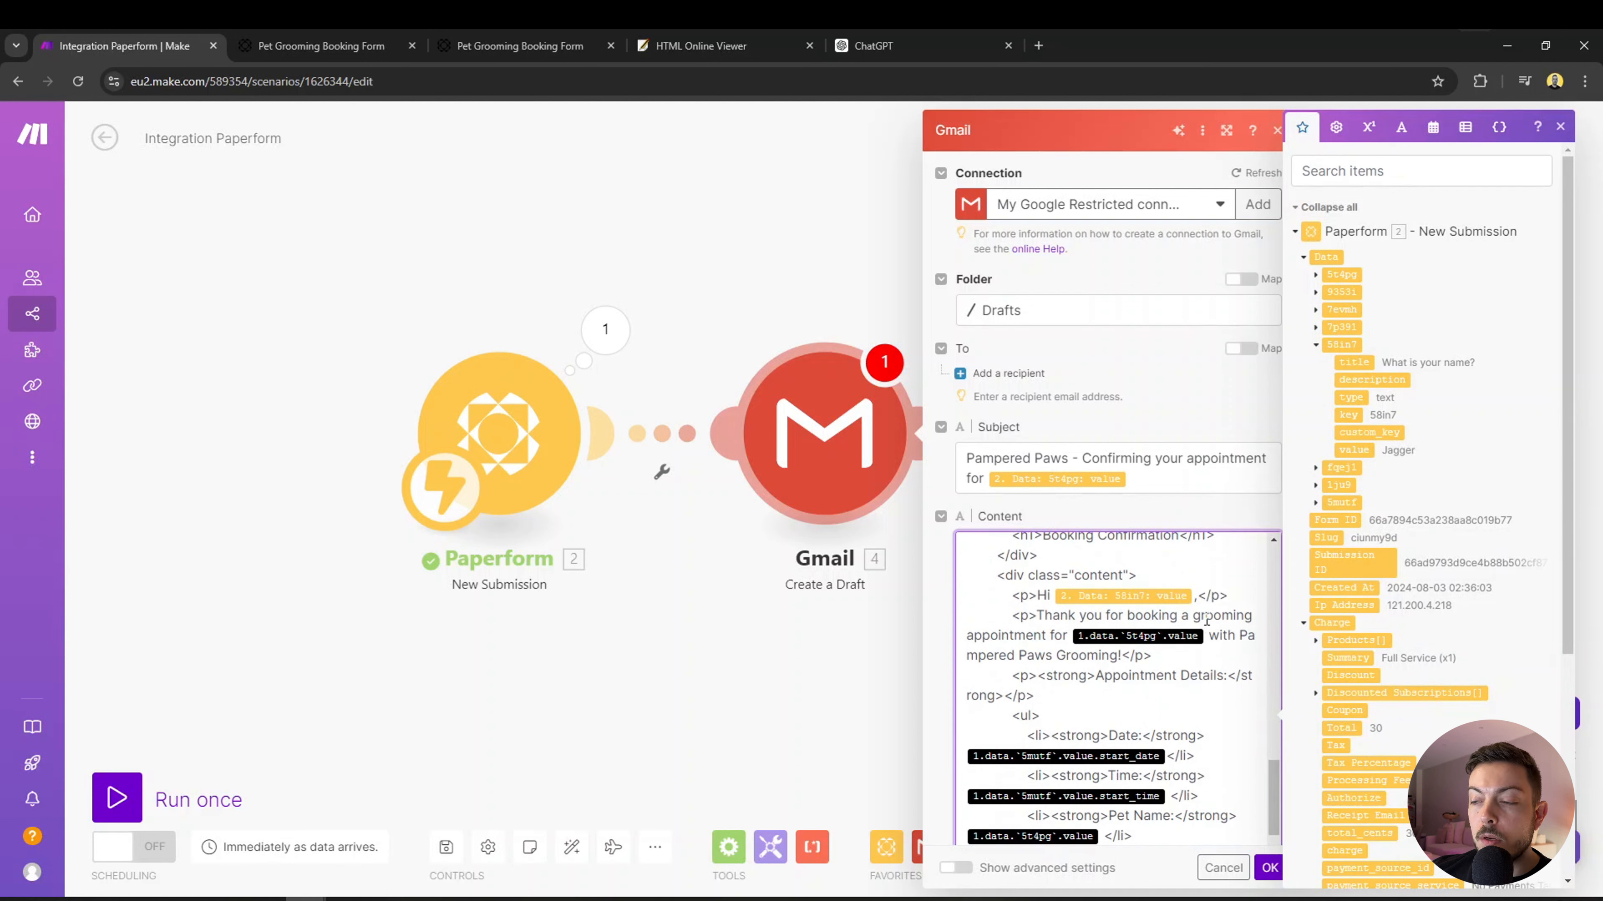
{"action": "key", "text": "BackSpace"}
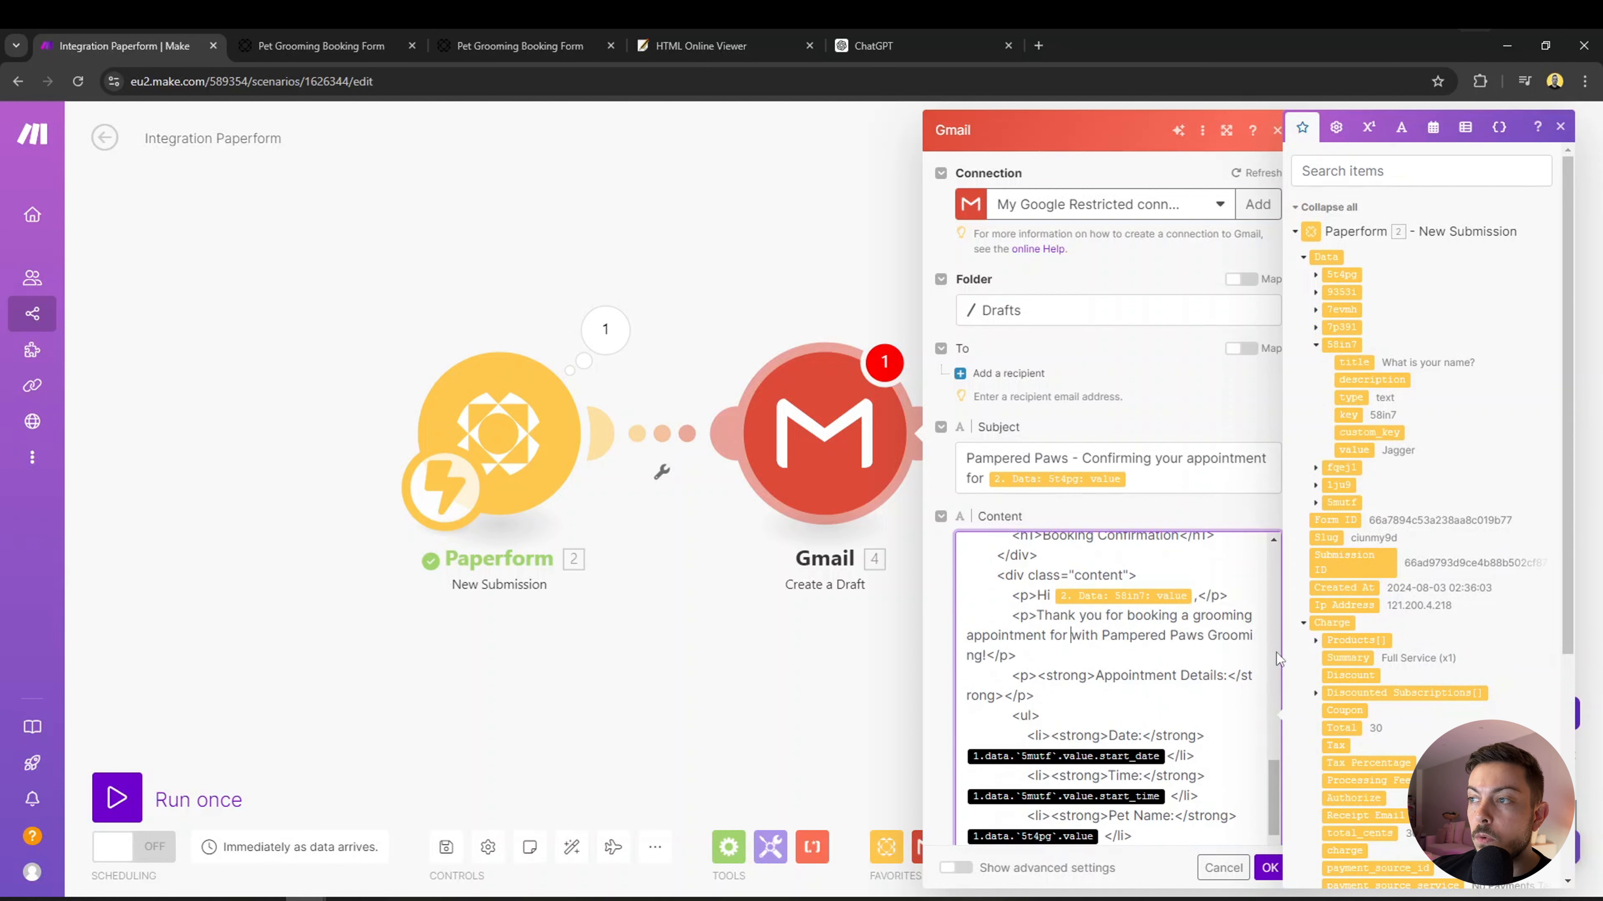
{"action": "left_click", "coordinate": [1315, 275]}
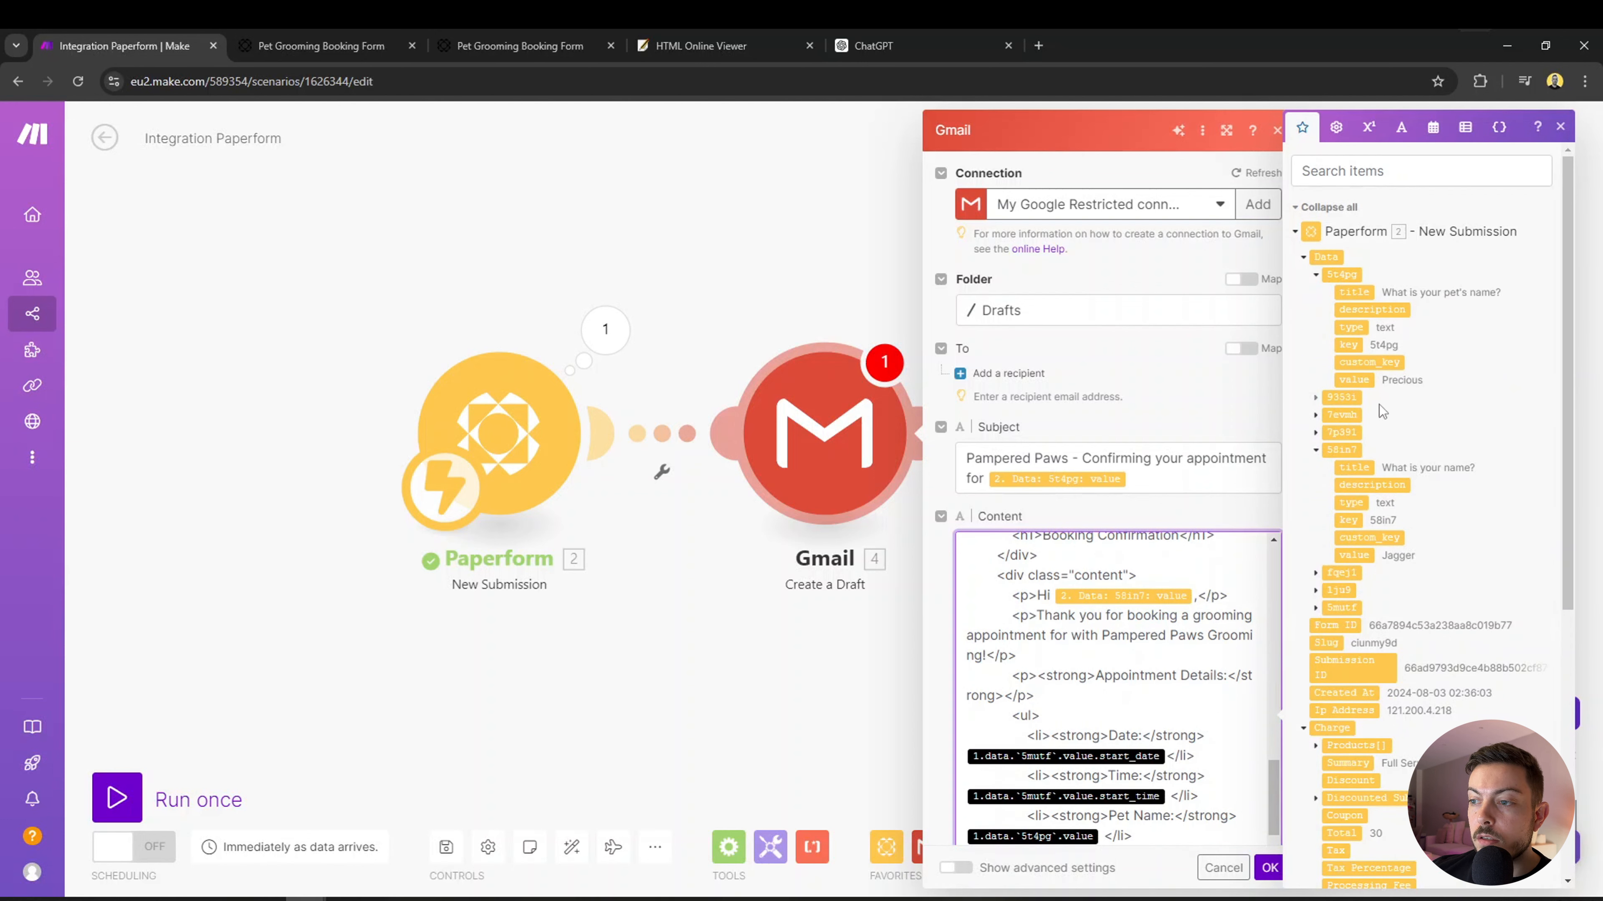
{"action": "left_click_drag", "start_coordinate": [1353, 379], "coordinate": [1073, 651]}
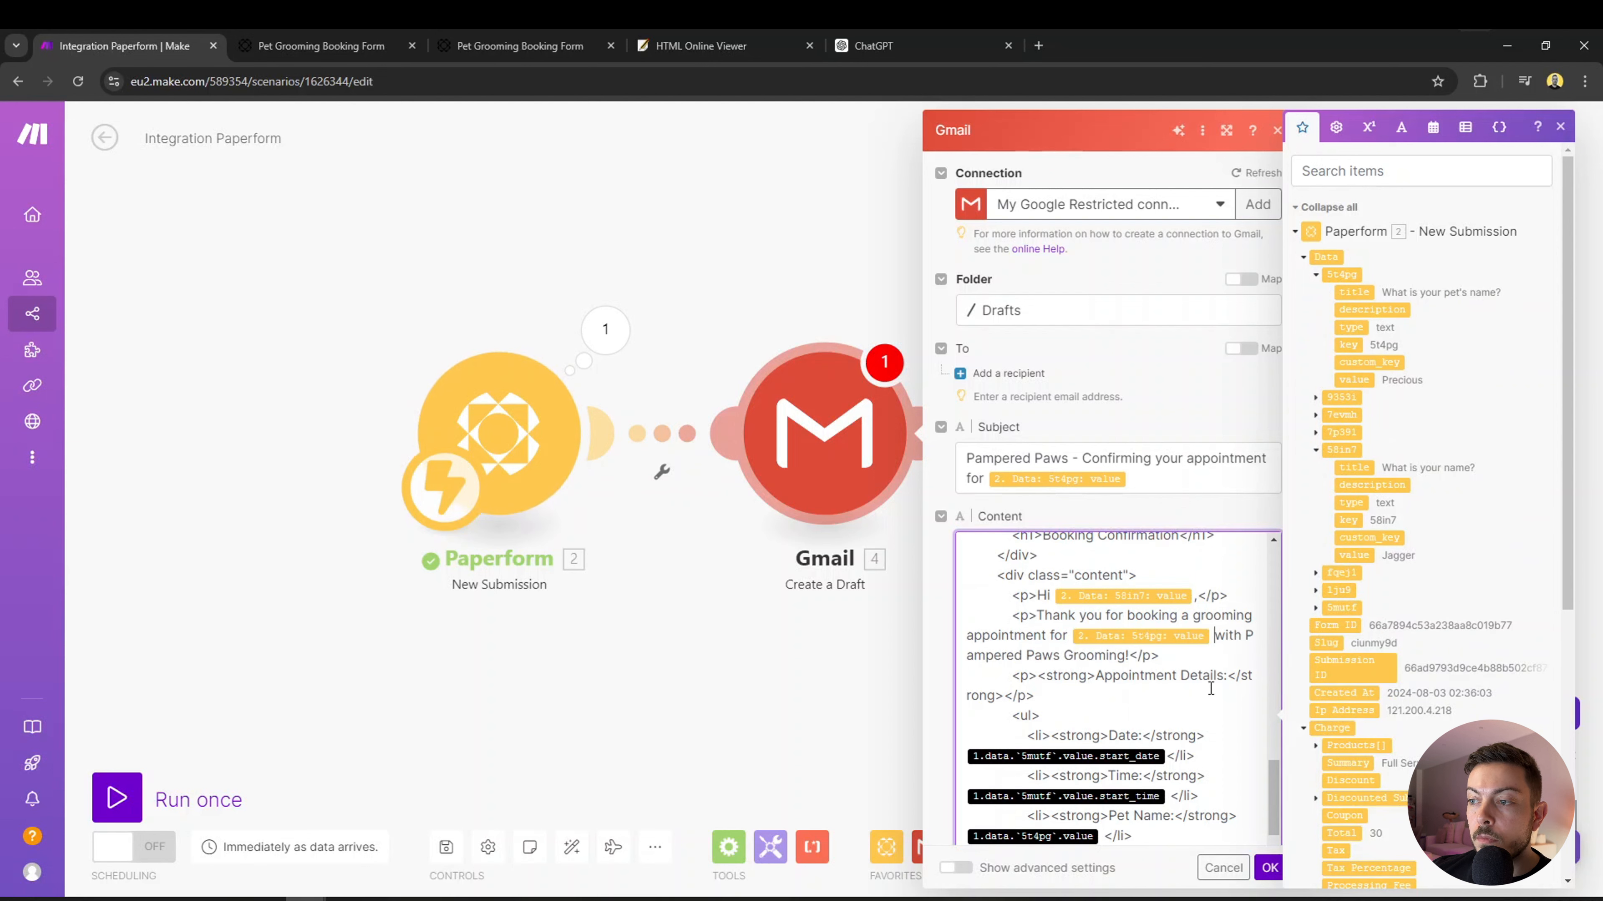
Replace the Date line's placeholder in the appointment details with start_date from Paperform's appointment answer (5mutf).
{"action": "scroll", "coordinate": [1198, 688], "scroll_direction": "down", "scroll_amount": 3}
{"action": "scroll", "coordinate": [1120, 594], "scroll_direction": "up", "scroll_amount": 2}
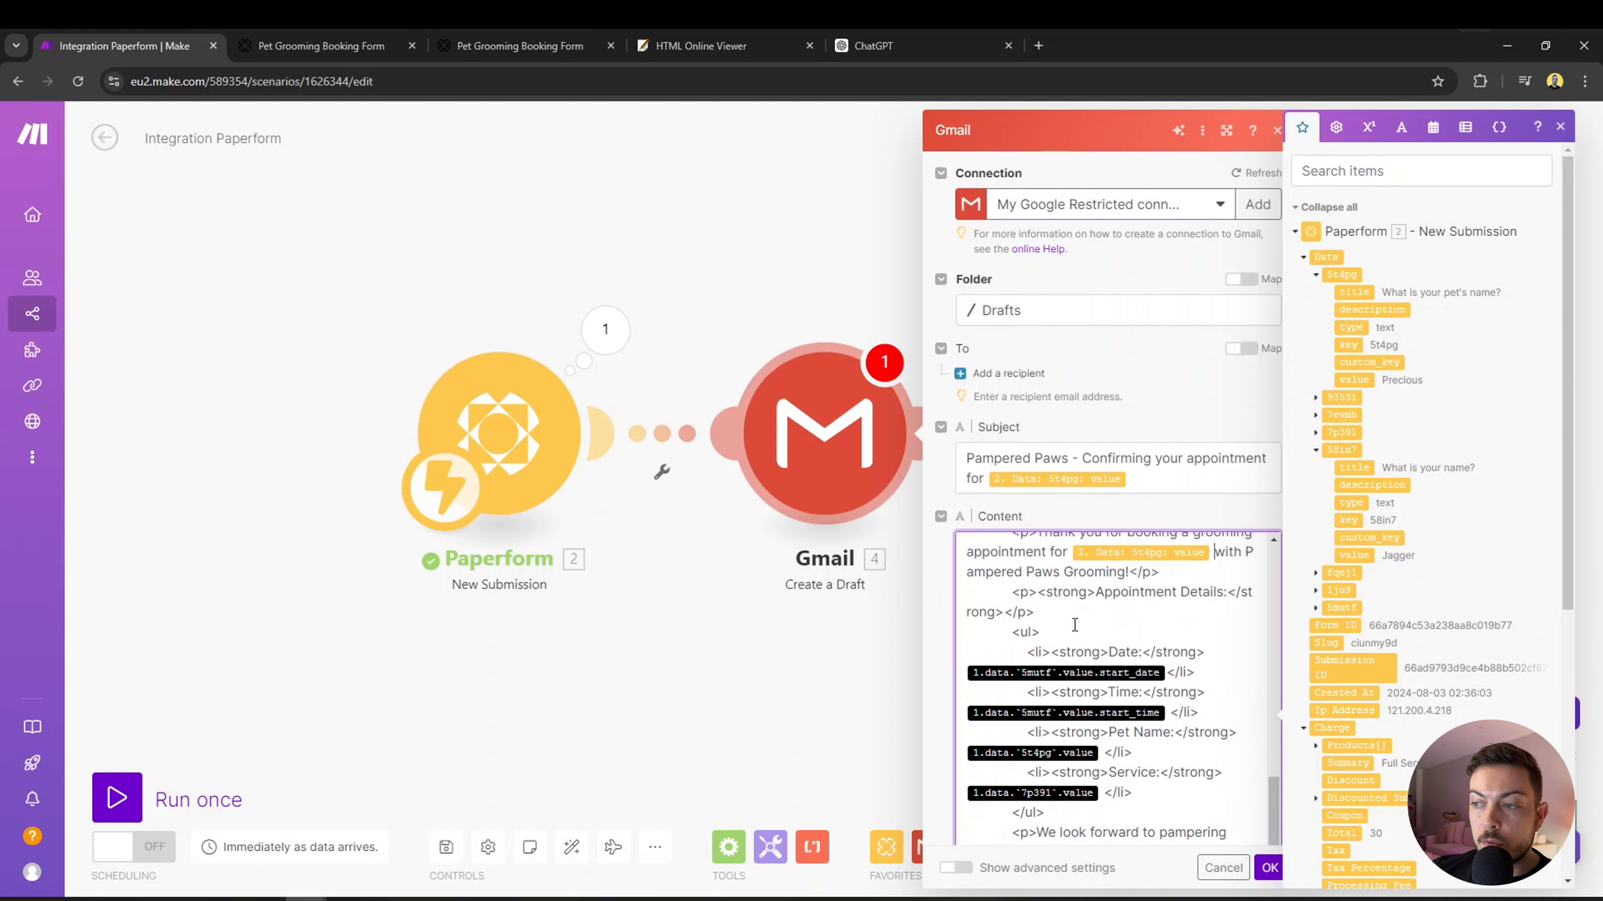
{"action": "left_click_drag", "start_coordinate": [1105, 593], "coordinate": [1224, 591]}
{"action": "left_click", "coordinate": [1099, 653]}
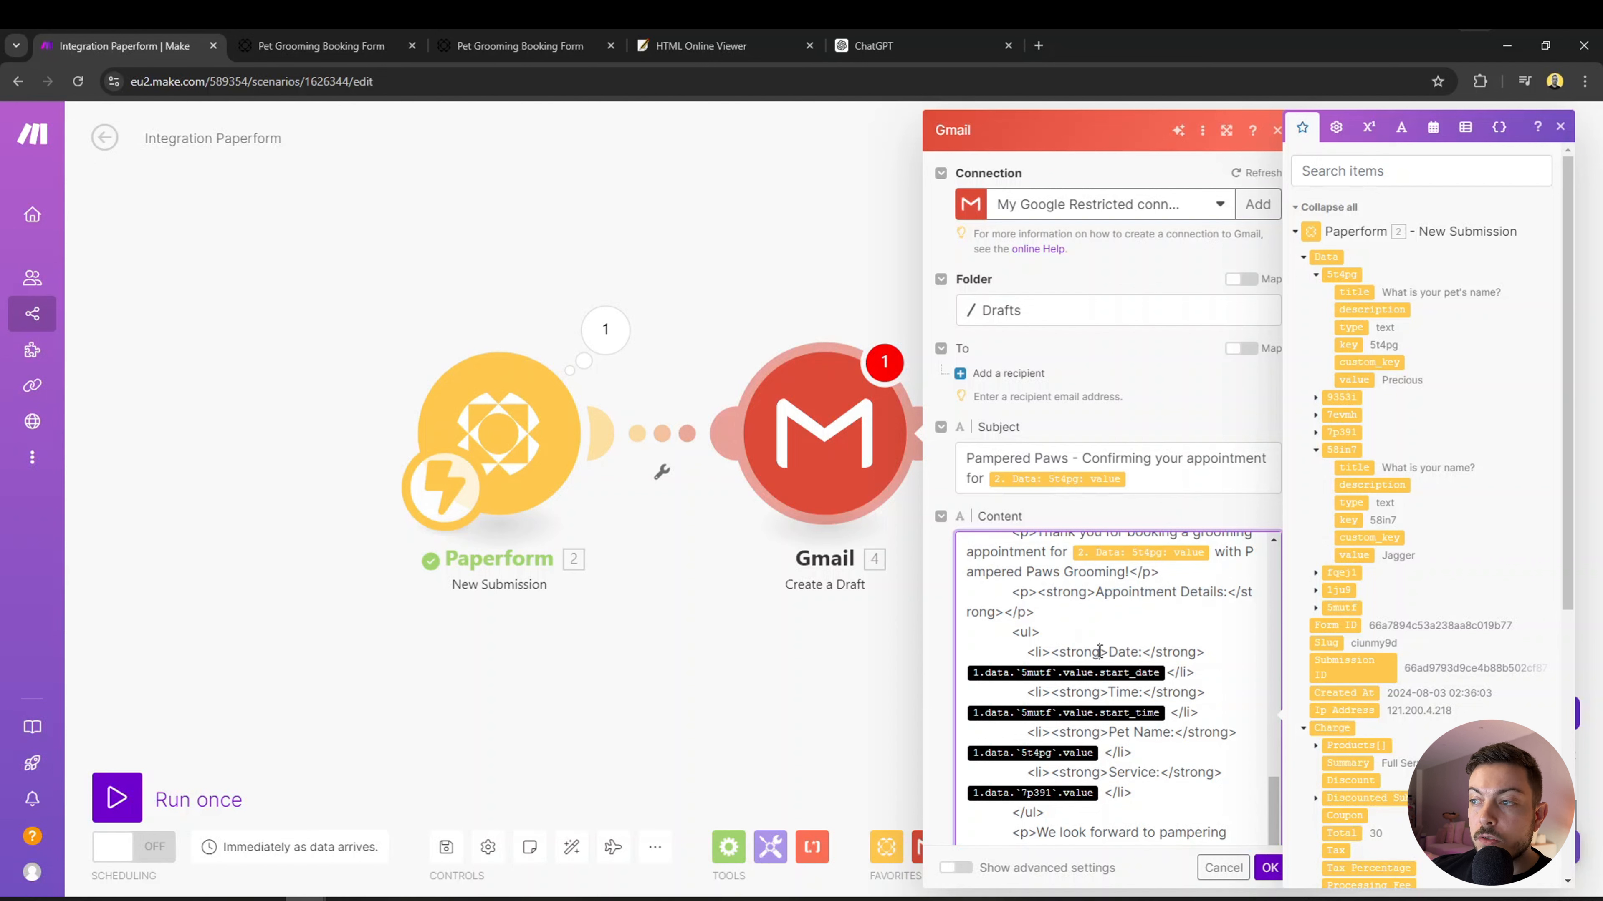
{"action": "scroll", "coordinate": [1171, 635], "scroll_direction": "down", "scroll_amount": 1}
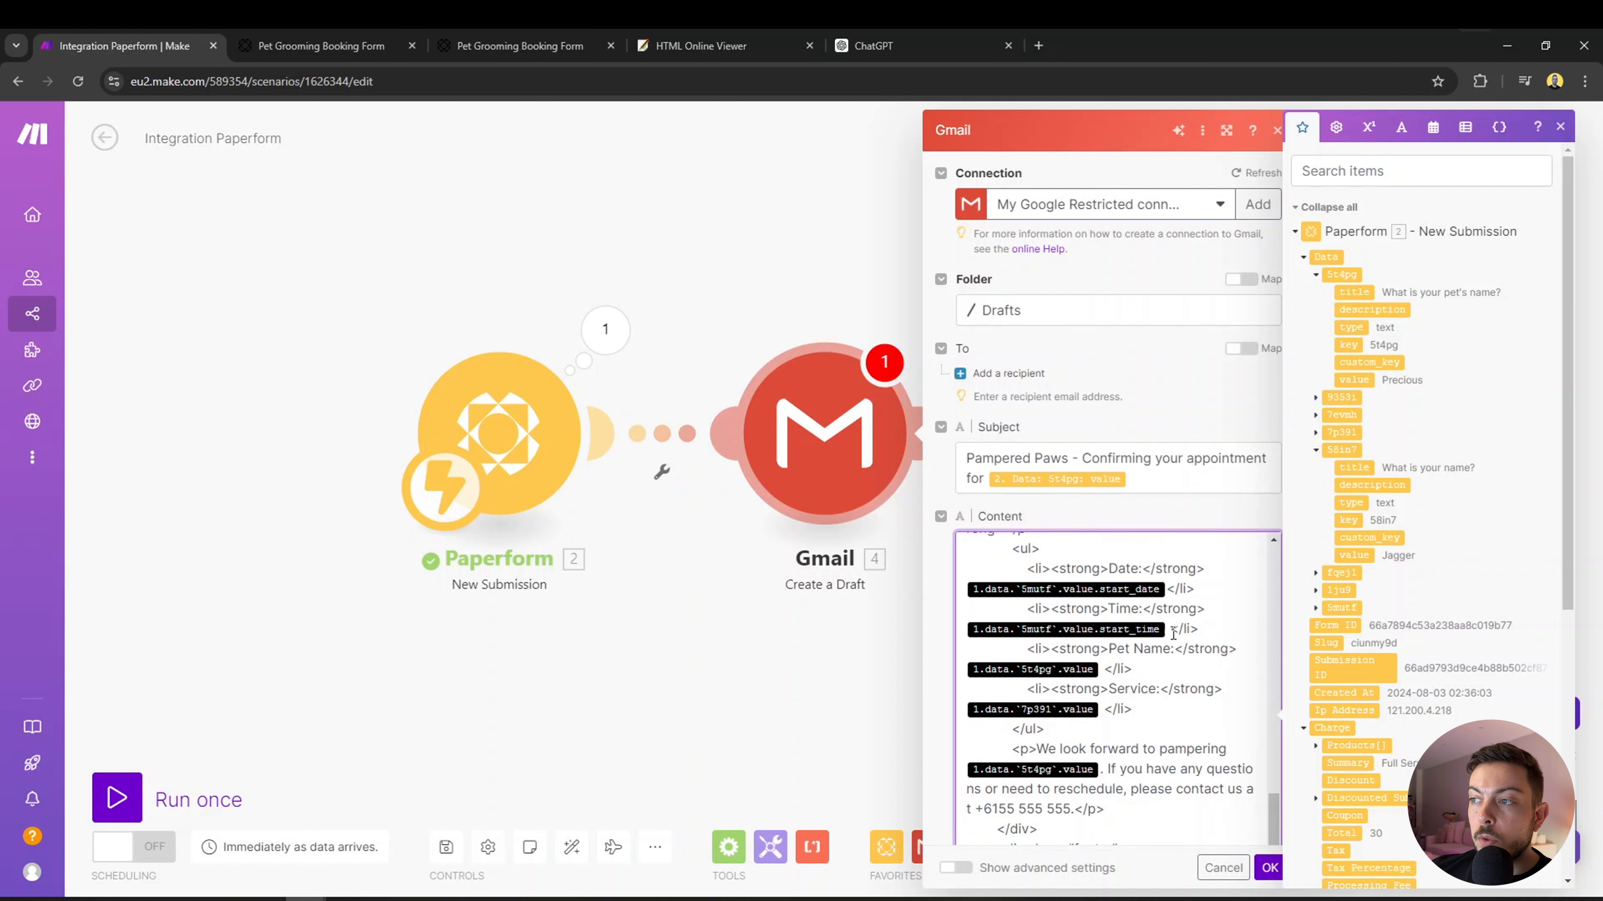
{"action": "left_click", "coordinate": [1314, 276]}
{"action": "left_click", "coordinate": [1315, 346]}
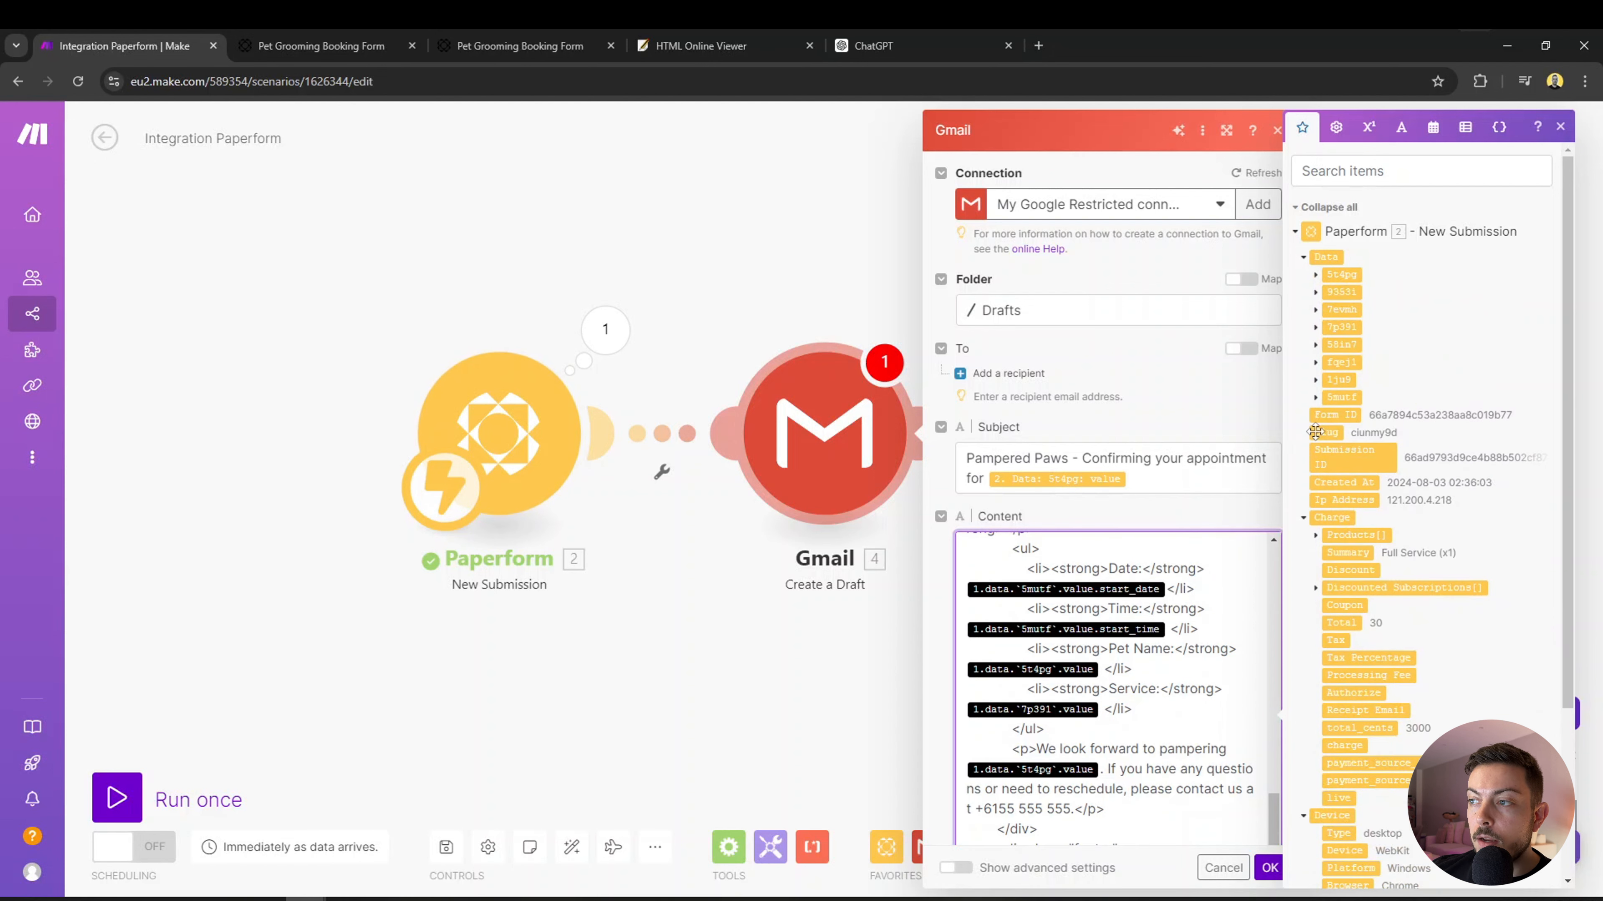
{"action": "left_click", "coordinate": [1318, 399]}
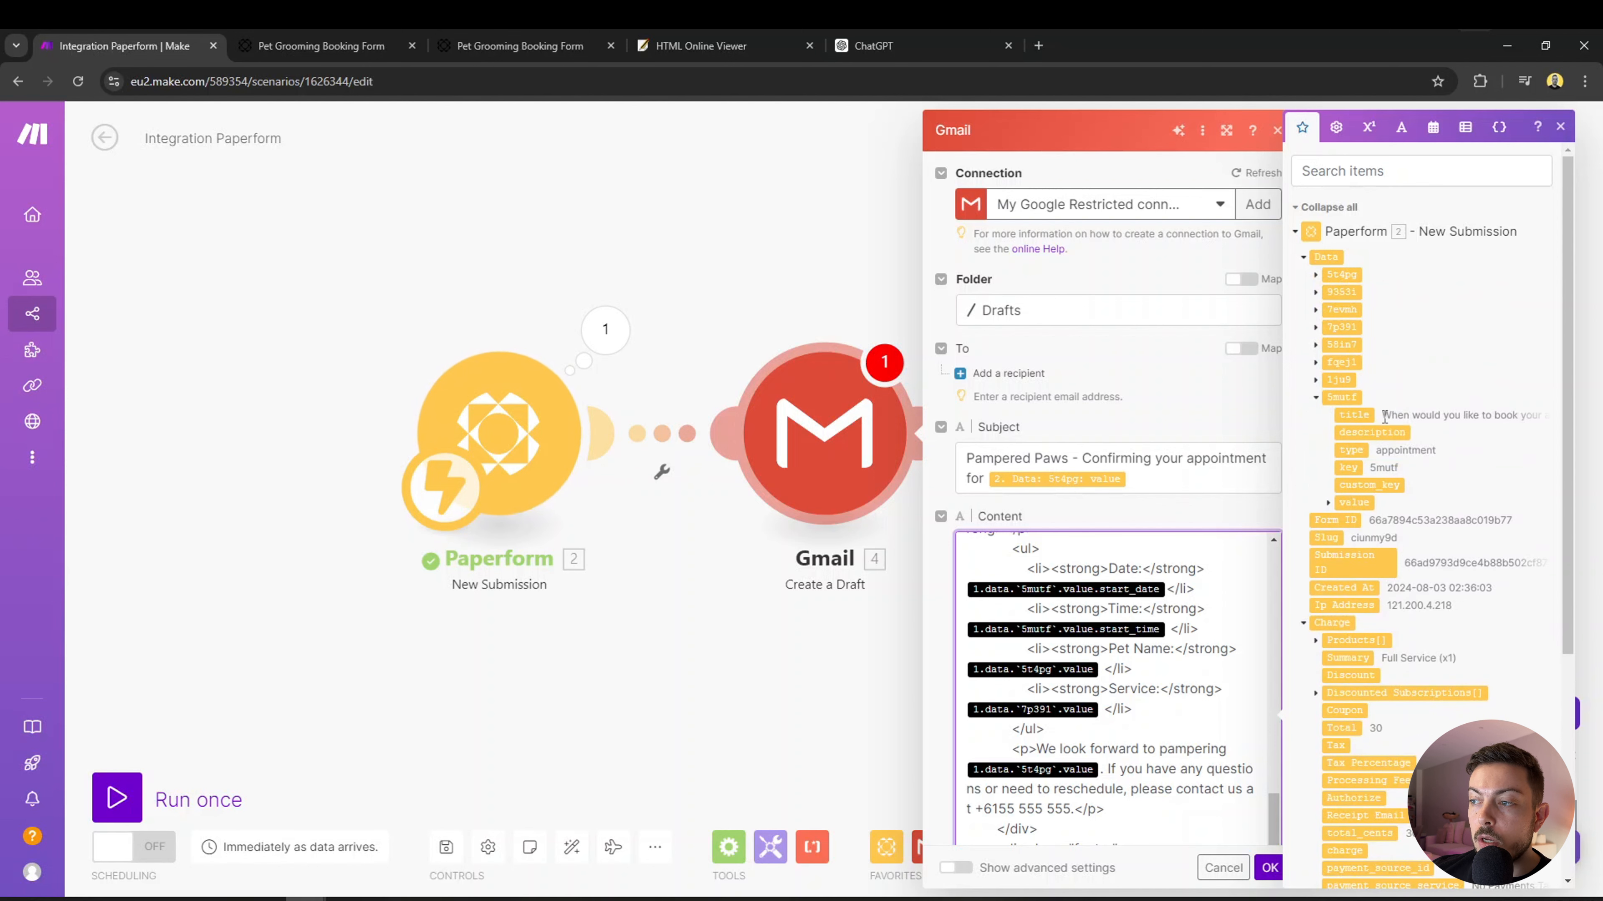
{"action": "left_click", "coordinate": [1337, 505]}
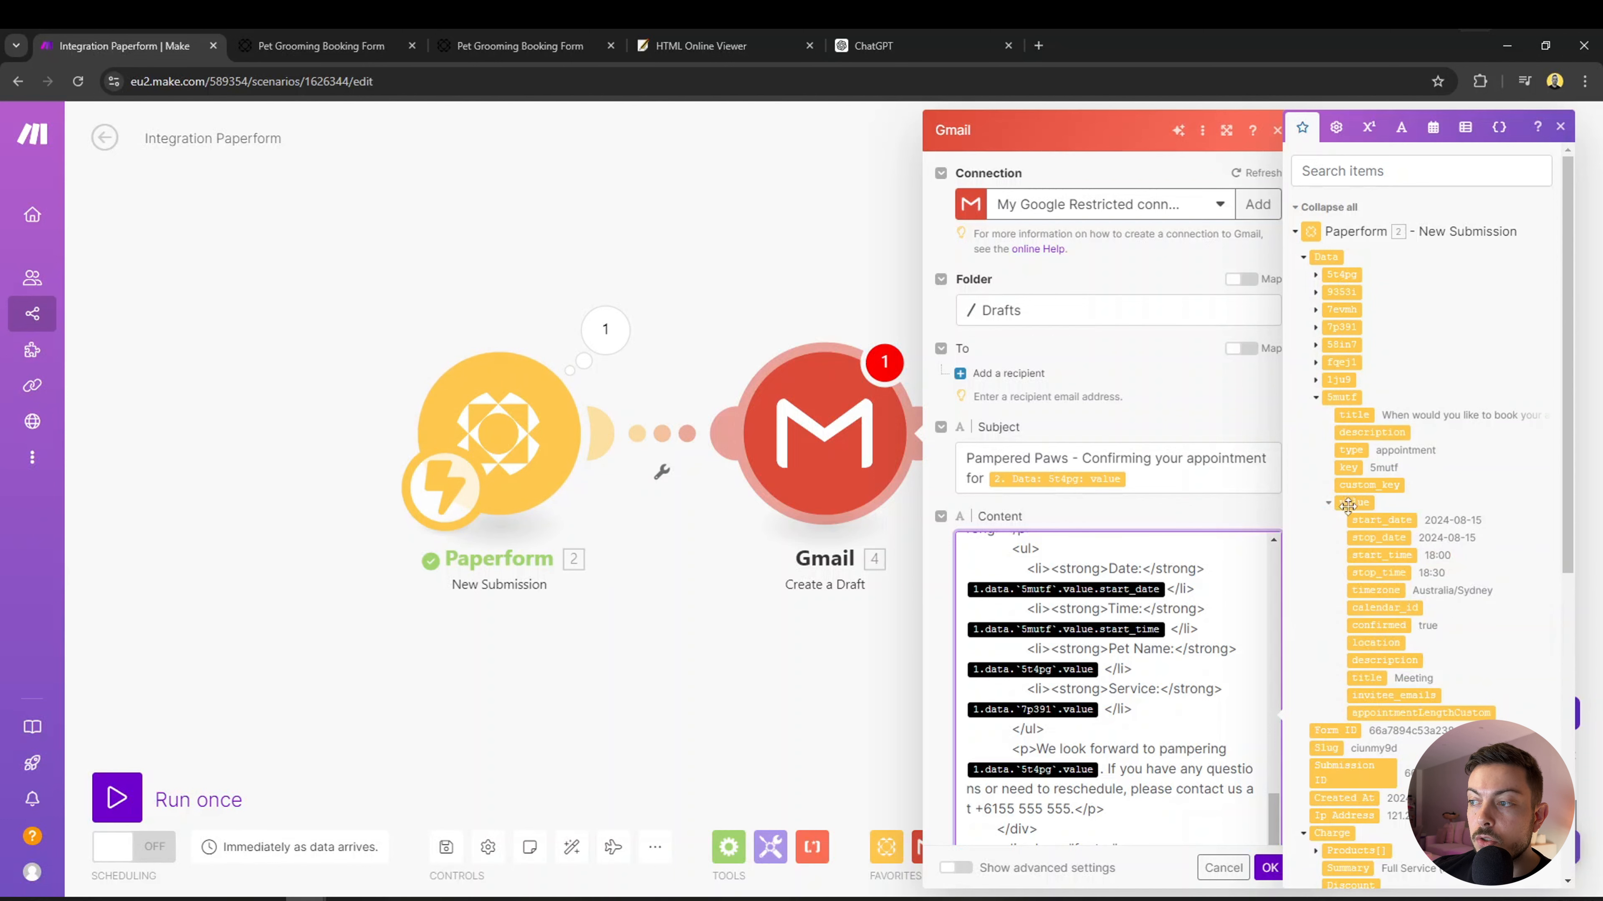
{"action": "left_click_drag", "start_coordinate": [1374, 520], "coordinate": [1210, 572]}
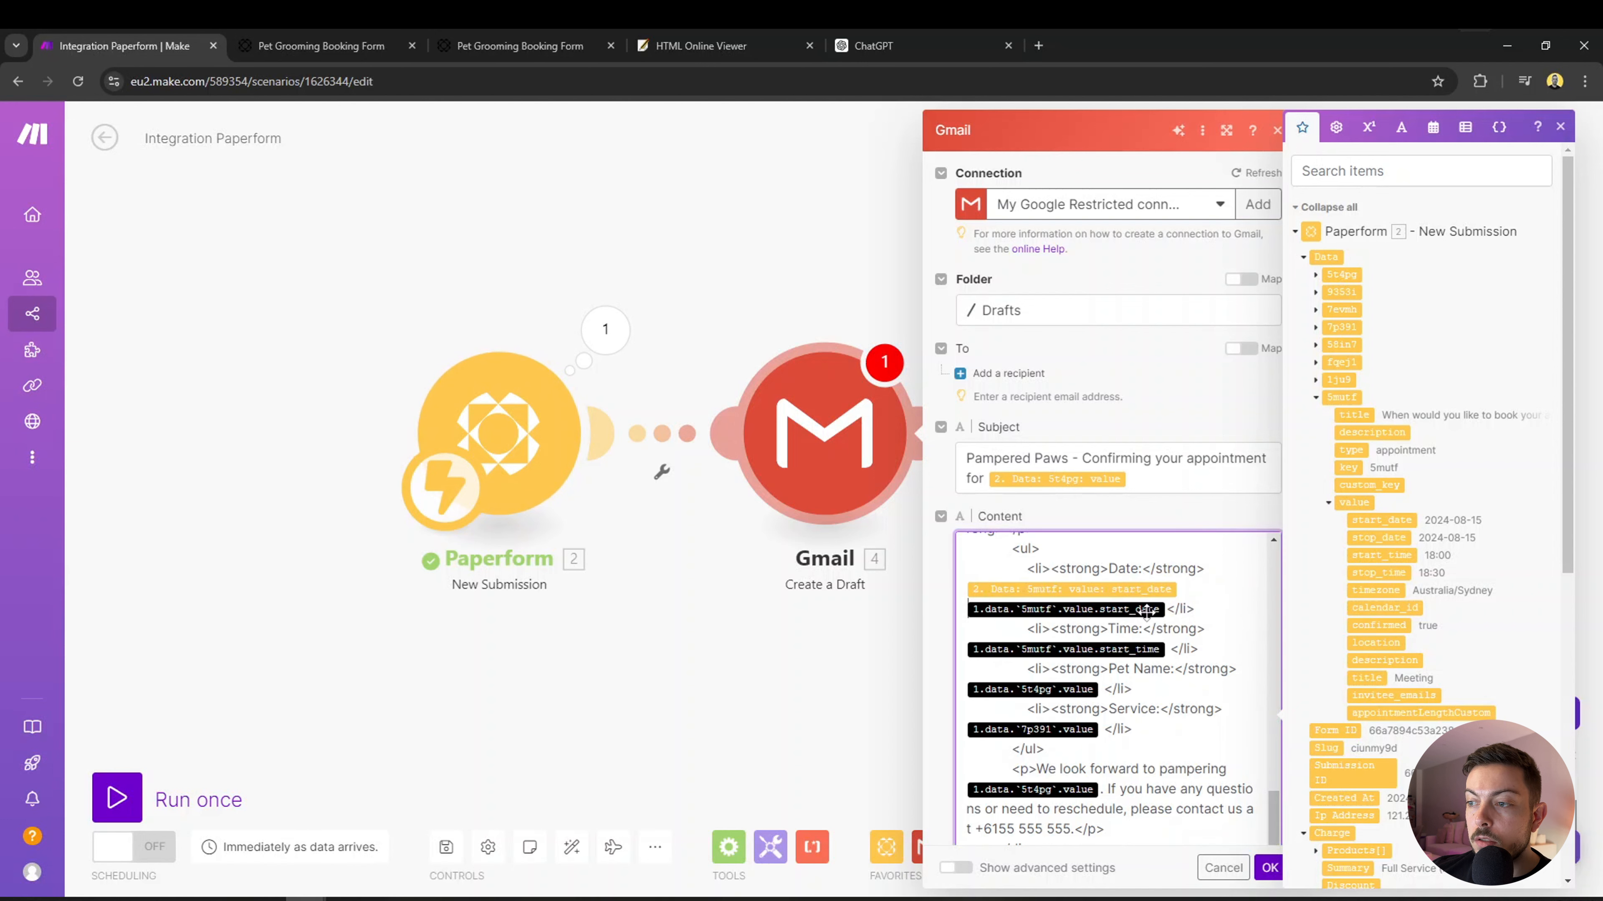
{"action": "left_click", "coordinate": [1170, 610]}
{"action": "key", "text": "BackSpace"}
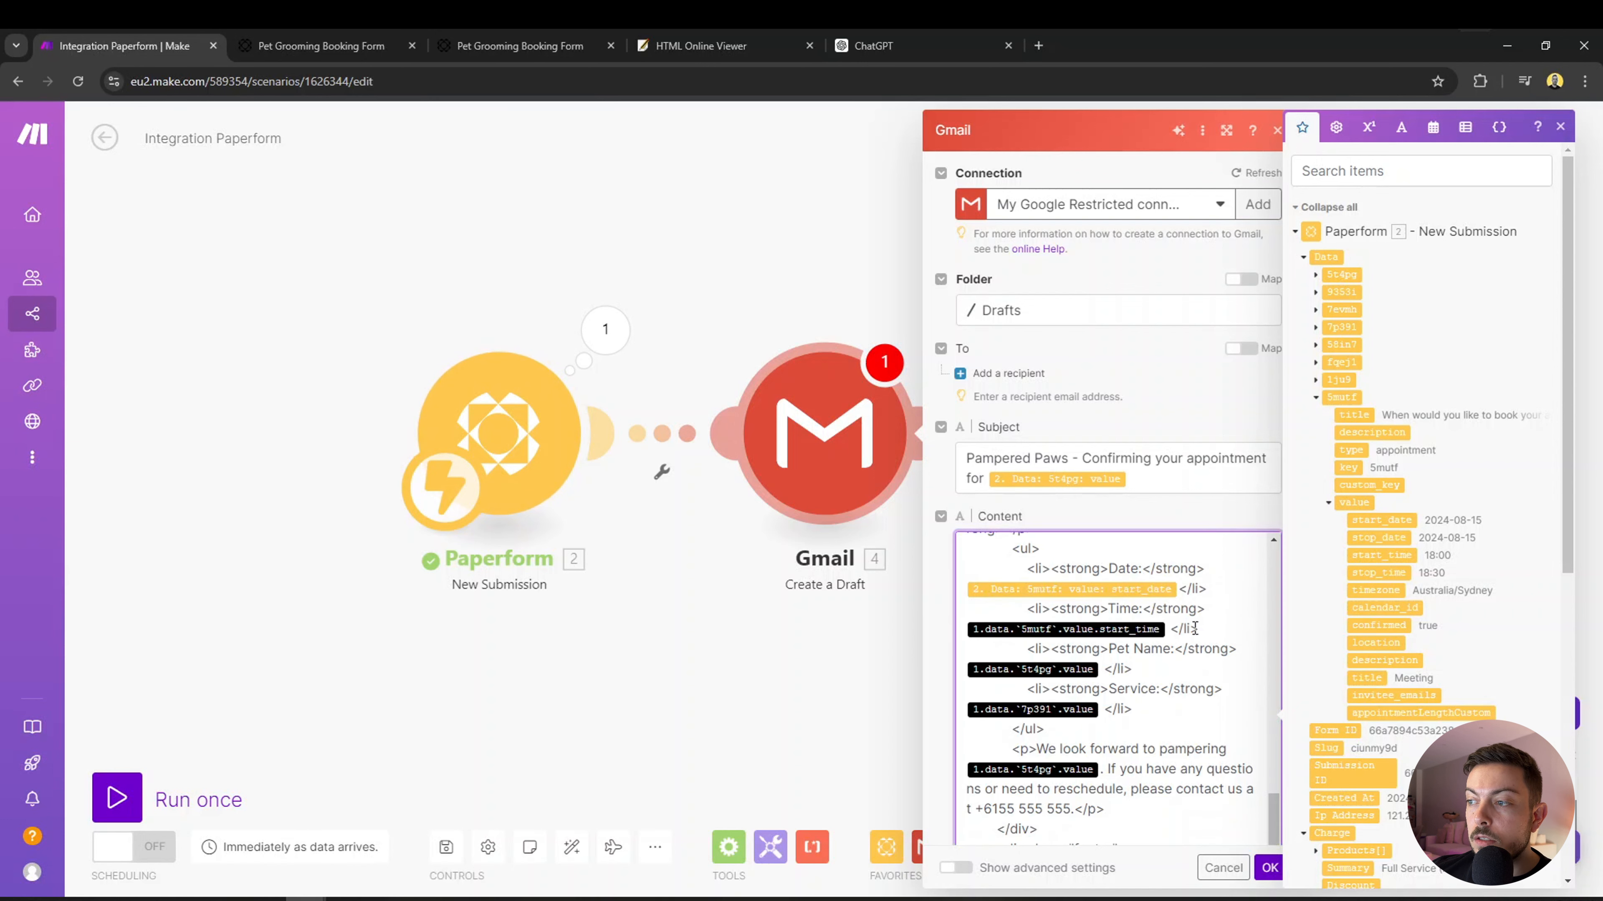
Replace the Time line's placeholder with start_time from Paperform's appointment answer (5mutf).
{"action": "left_click_drag", "start_coordinate": [1380, 555], "coordinate": [1170, 635]}
{"action": "left_click", "coordinate": [1171, 631]}
{"action": "key", "text": "BackSpace"}
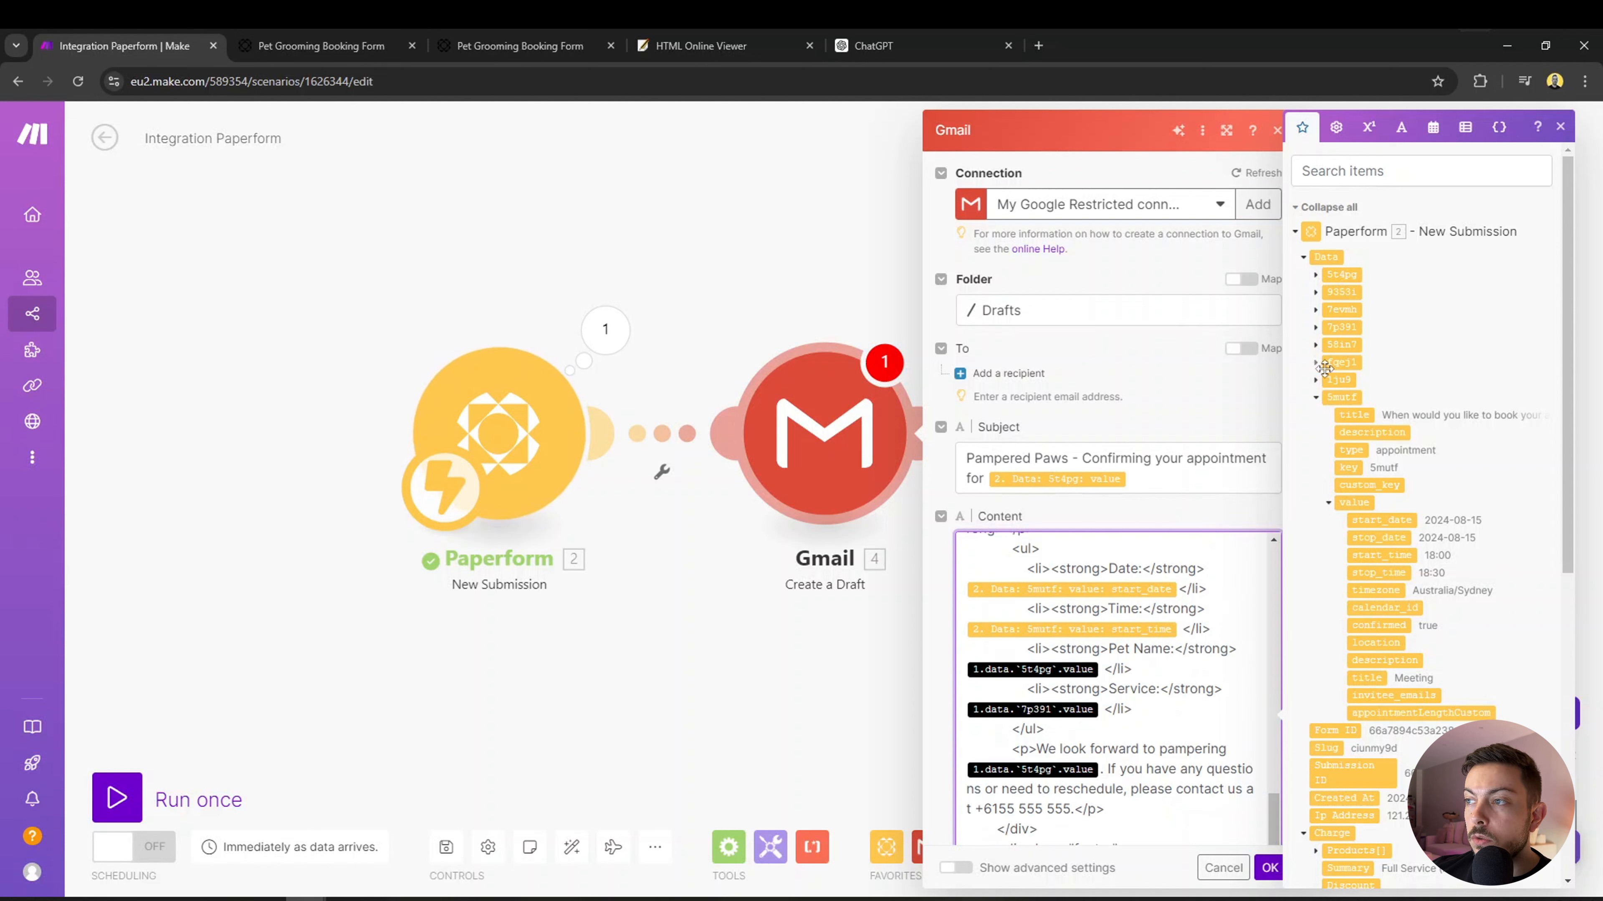
Replace the Pet Name placeholder with the 5t4pg value and the Service placeholder with the 7p391 value.
{"action": "left_click", "coordinate": [1318, 277]}
{"action": "left_click_drag", "start_coordinate": [1354, 379], "coordinate": [1103, 671]}
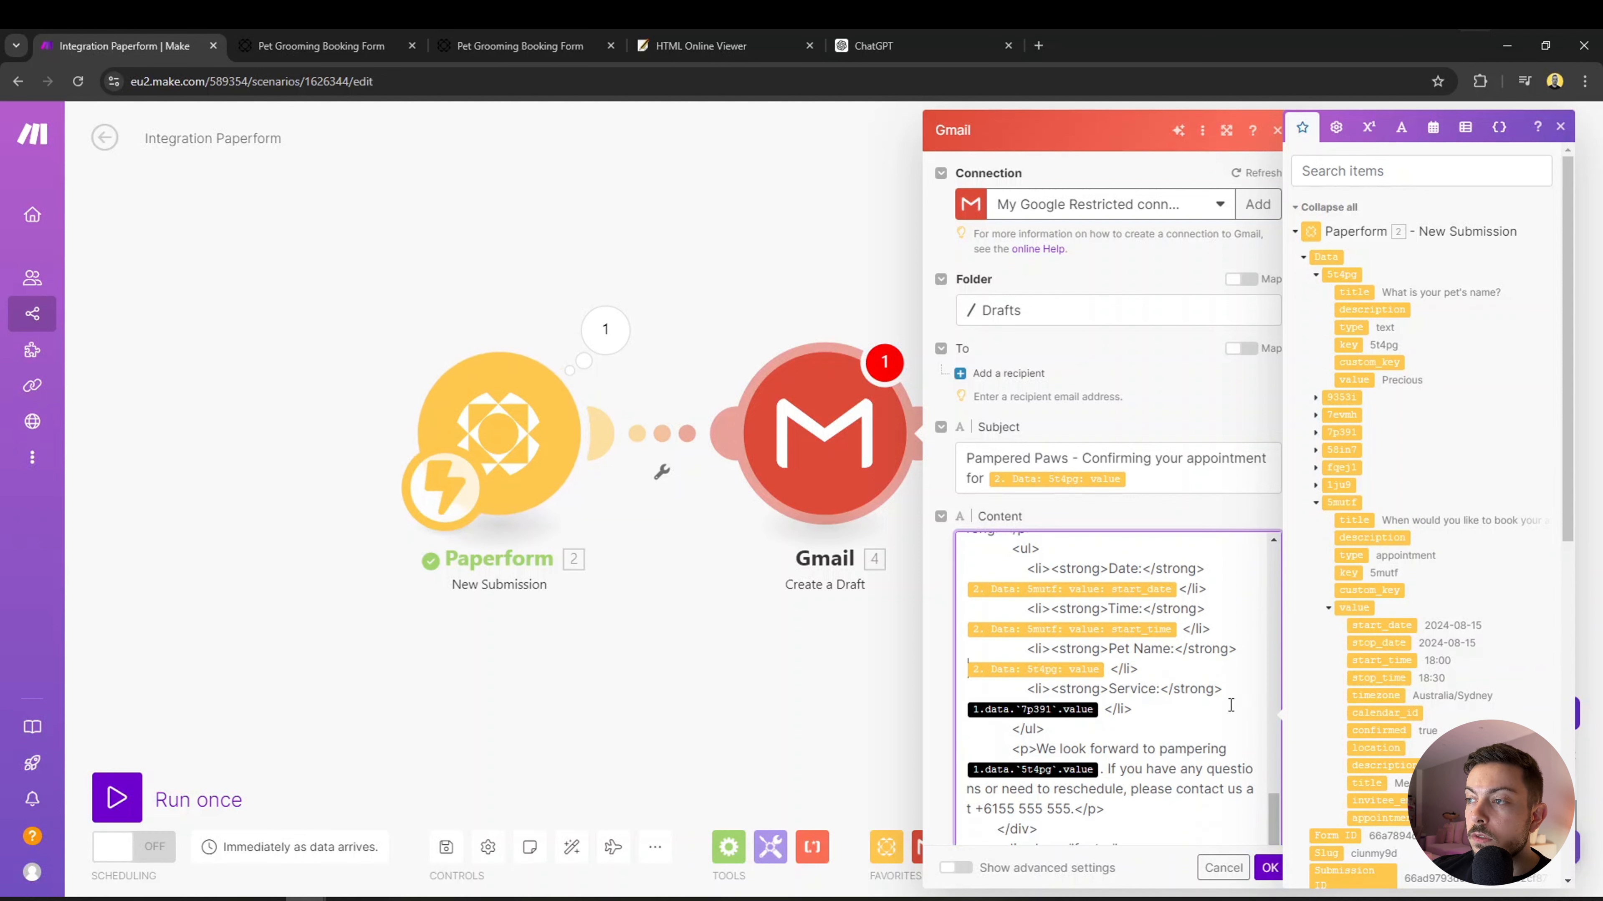
{"action": "left_click", "coordinate": [1317, 275]}
{"action": "left_click", "coordinate": [1316, 327]}
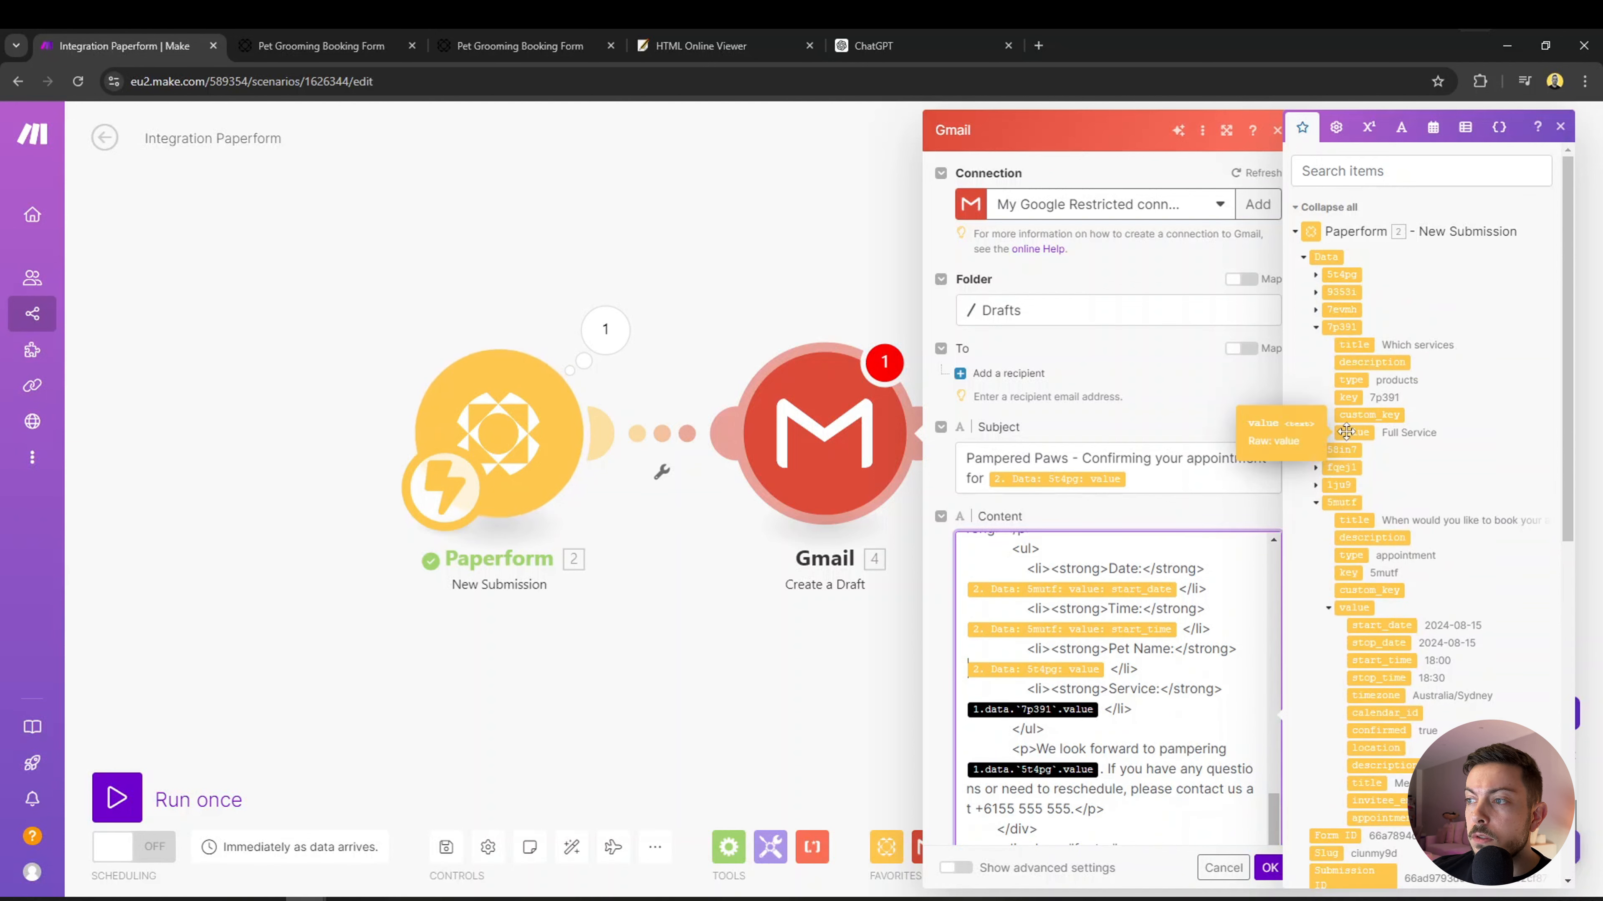
{"action": "left_click_drag", "start_coordinate": [1346, 432], "coordinate": [1105, 707]}
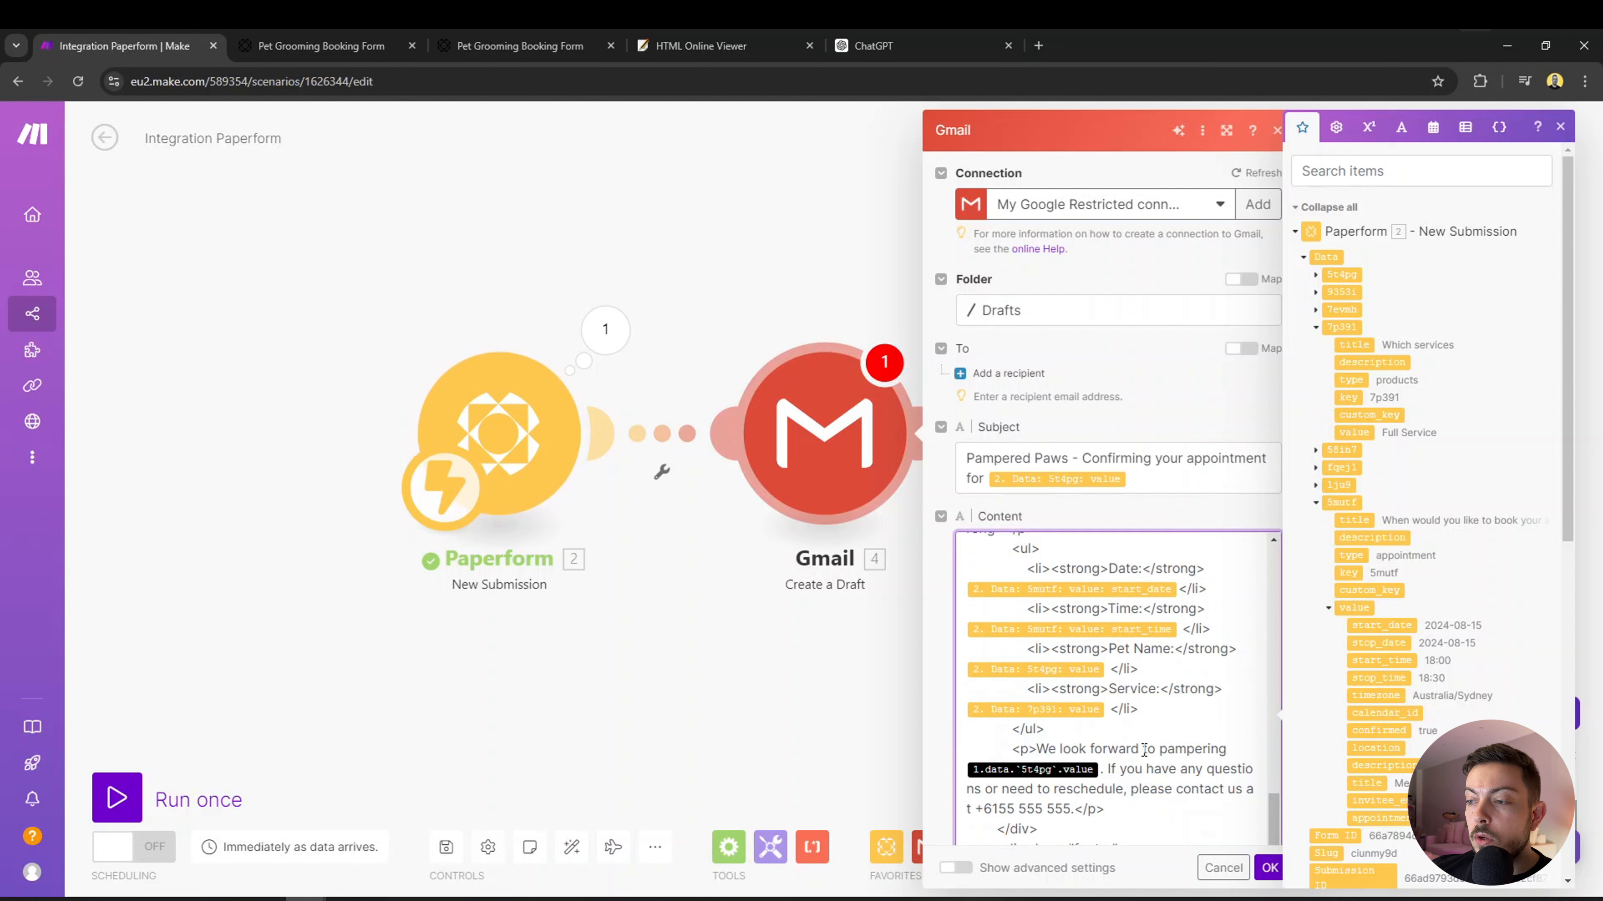
Replace the placeholder after "We look forward to pampering" with Paperform's pet name value (5t4pg) and check the rest of the content.
{"action": "scroll", "coordinate": [1066, 750], "scroll_direction": "down", "scroll_amount": 3}
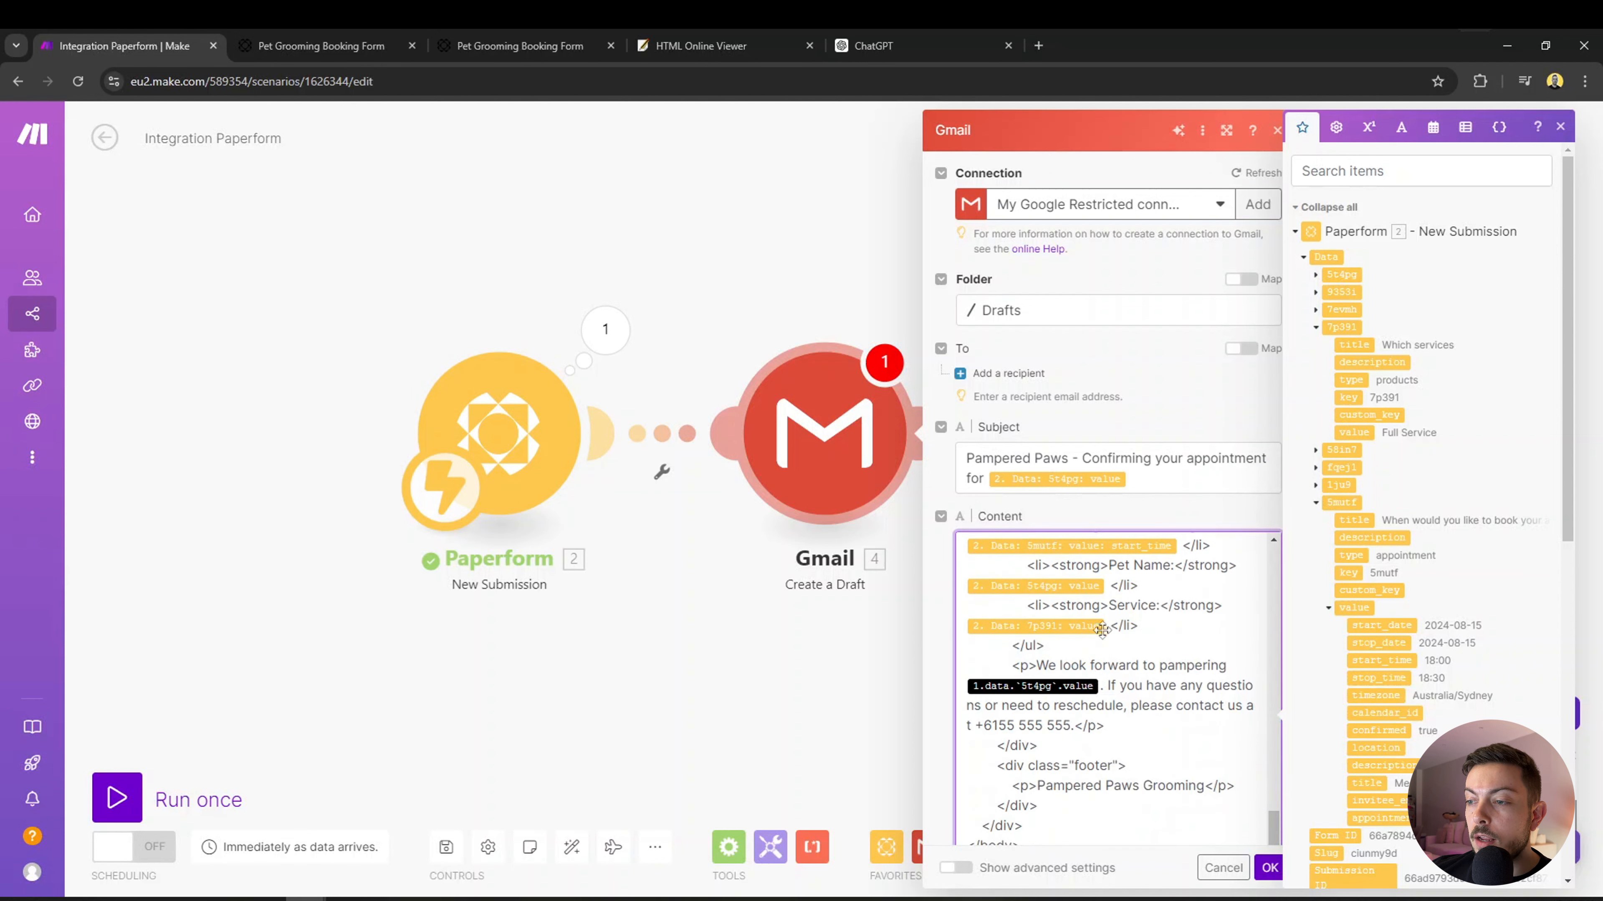
{"action": "key", "text": "BackSpace"}
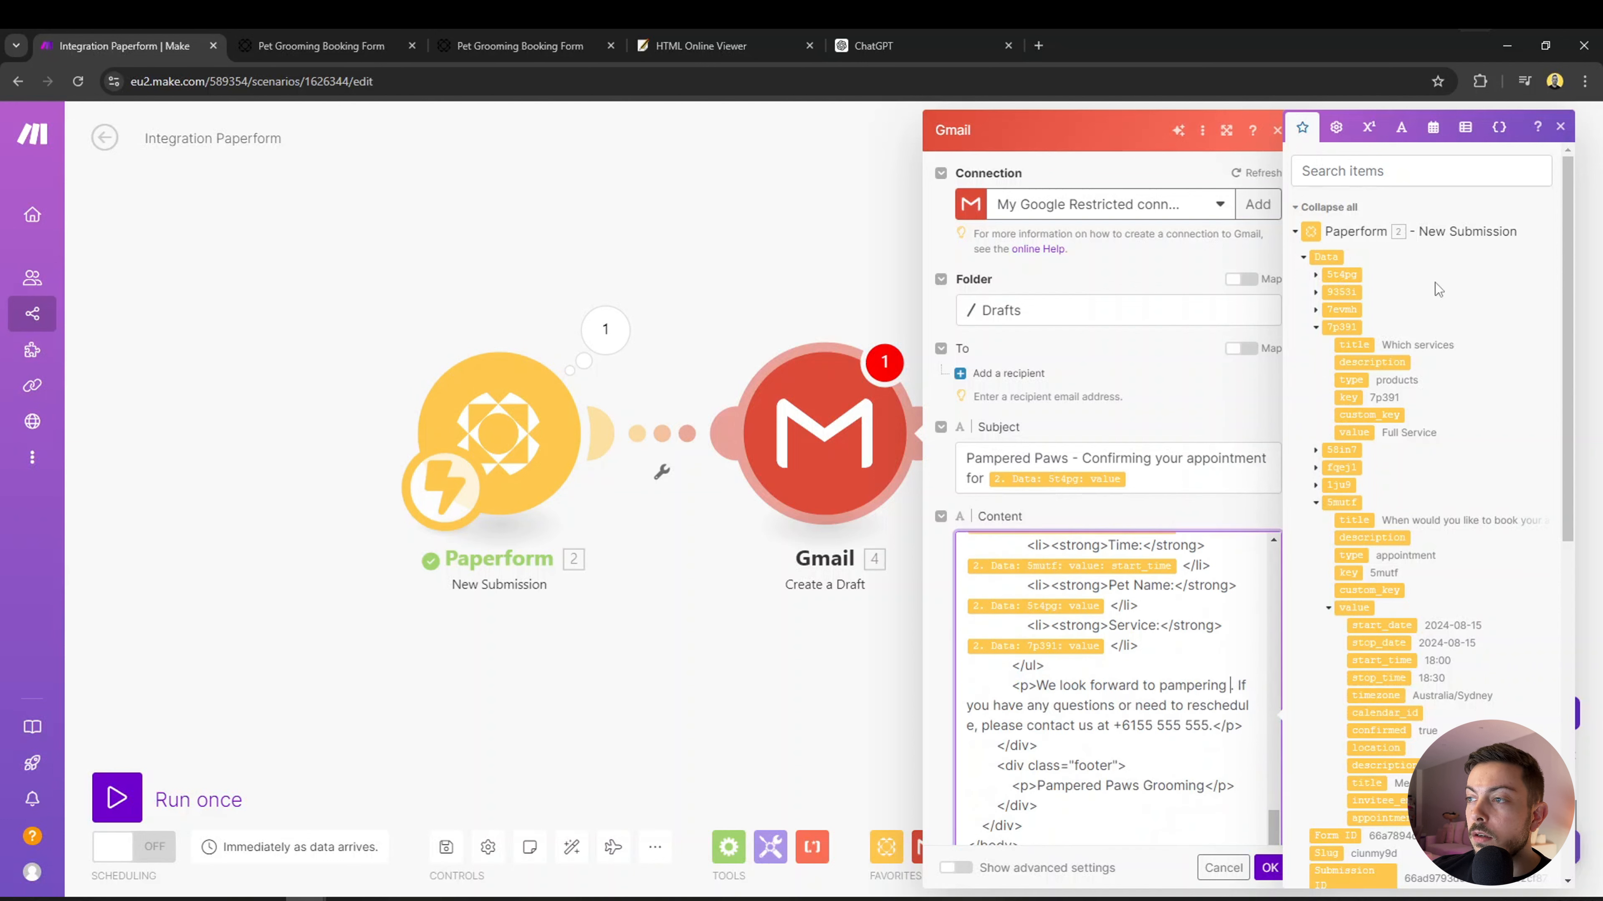
{"action": "left_click", "coordinate": [1318, 325]}
{"action": "left_click", "coordinate": [1321, 278]}
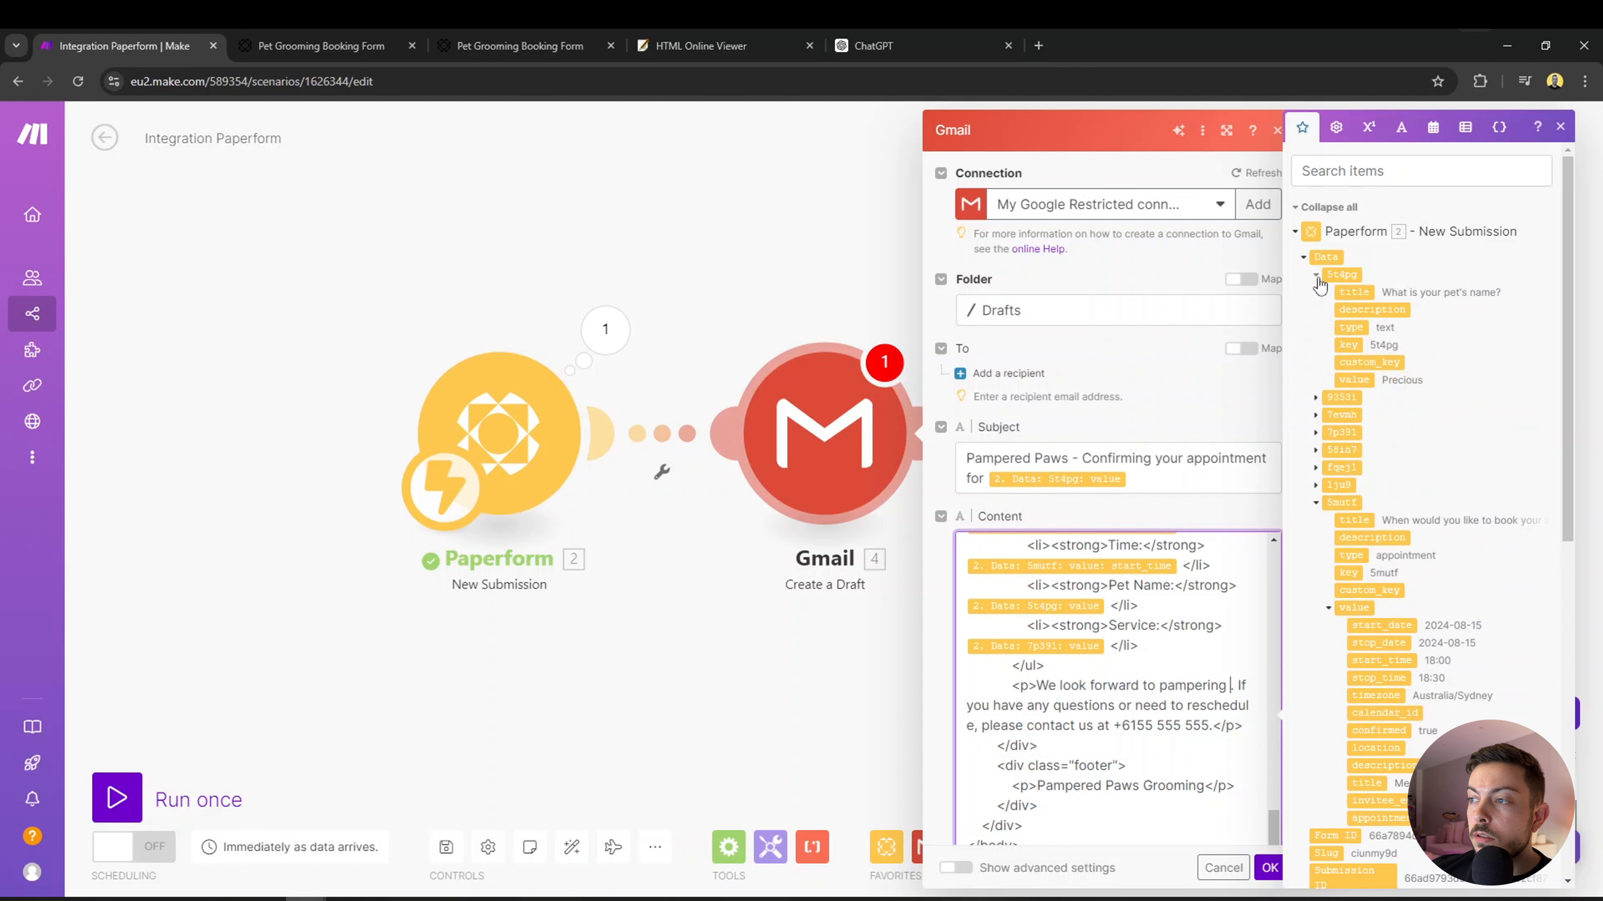
{"action": "left_click_drag", "start_coordinate": [1350, 382], "coordinate": [1231, 684]}
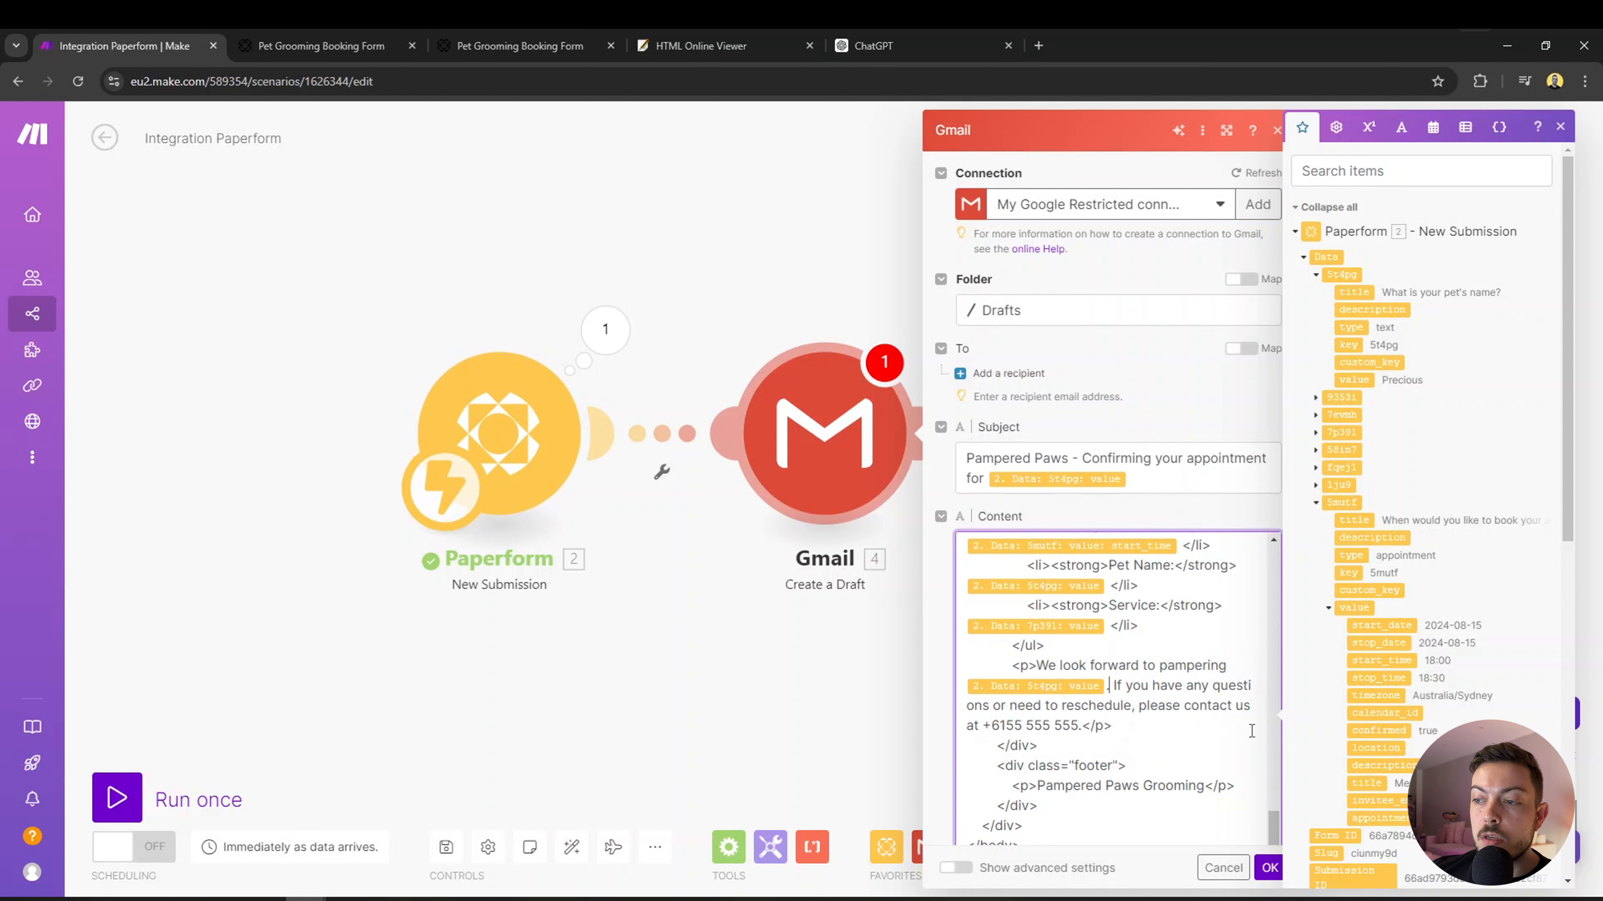
{"action": "scroll", "coordinate": [1154, 739], "scroll_direction": "down", "scroll_amount": 3}
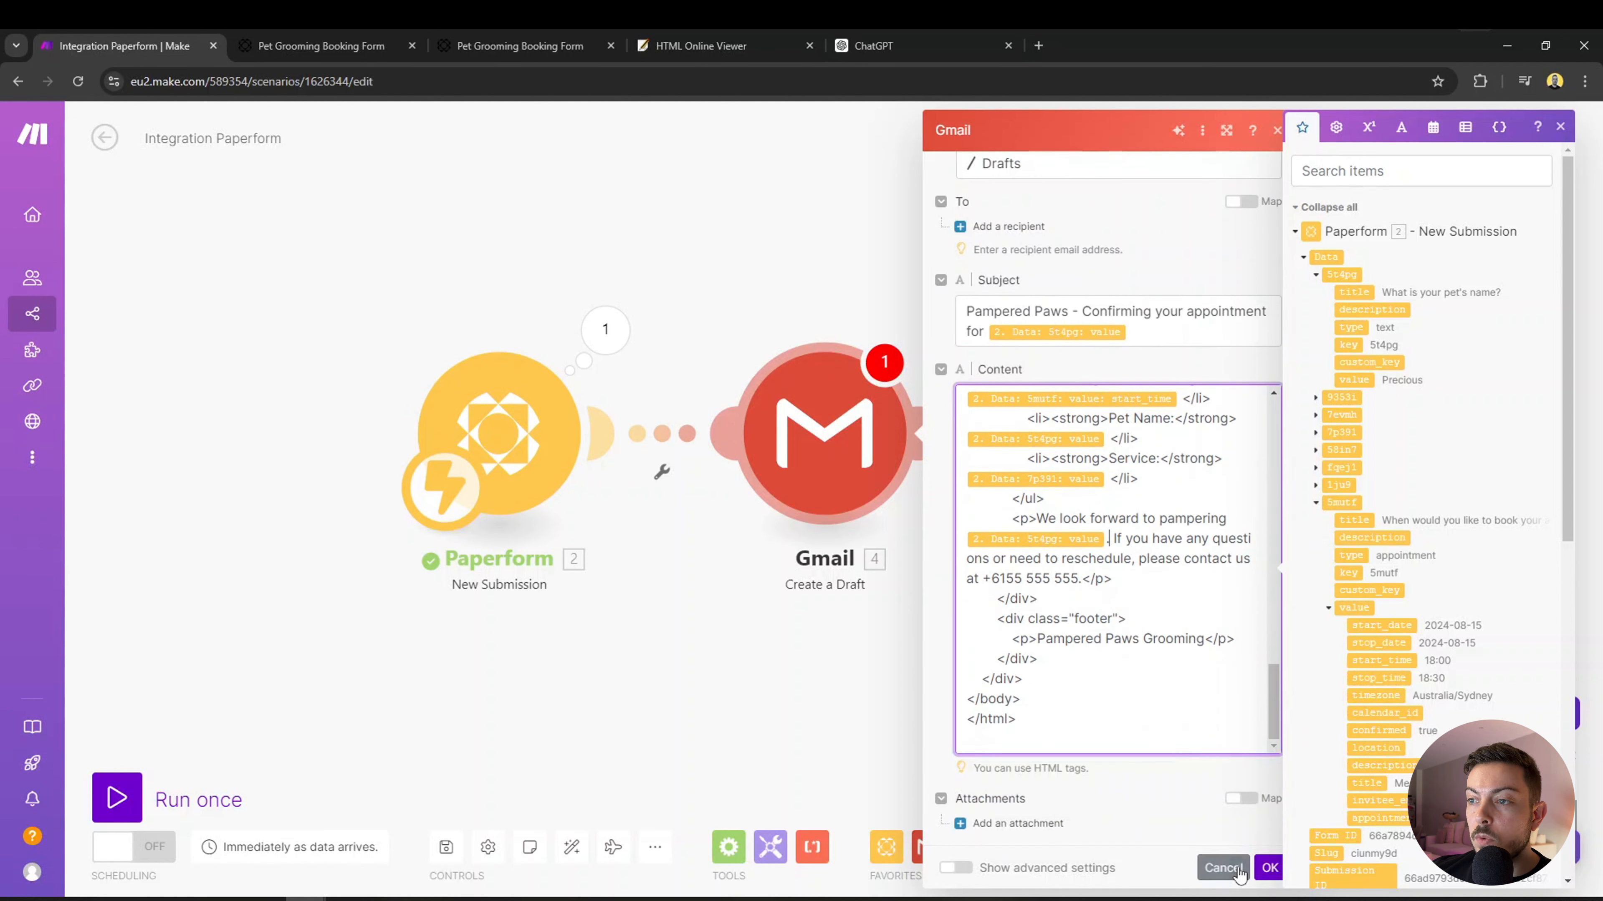
Save the Gmail draft module, run the scenario once, and reload the live Pet Grooming Booking Form for a test submission.
{"action": "left_click", "coordinate": [1268, 867]}
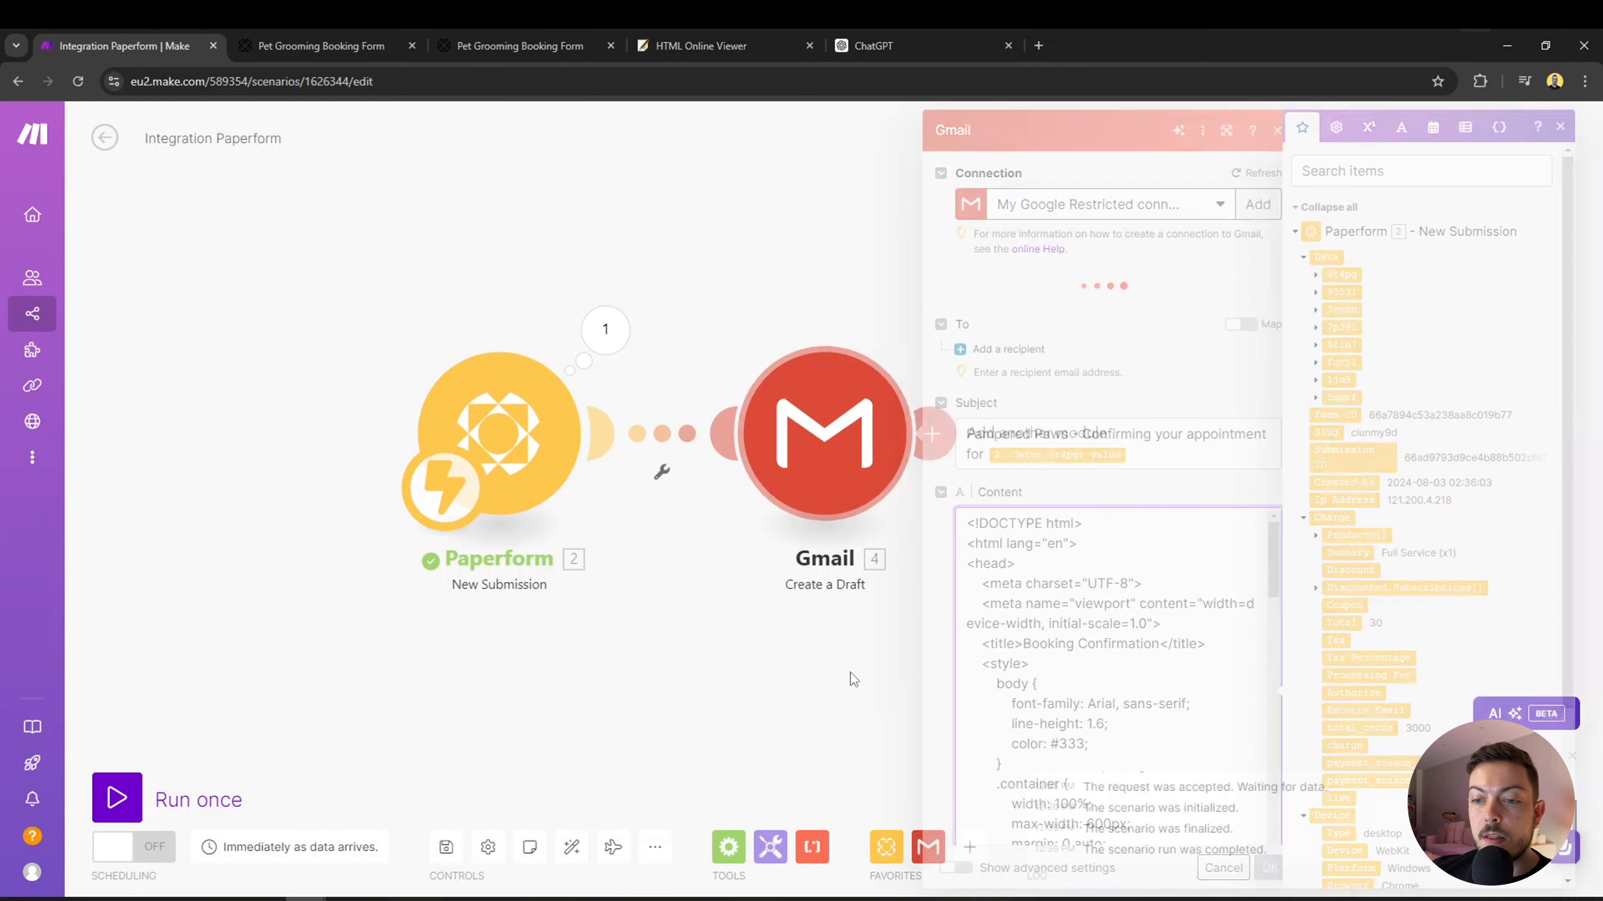
{"action": "left_click", "coordinate": [241, 796]}
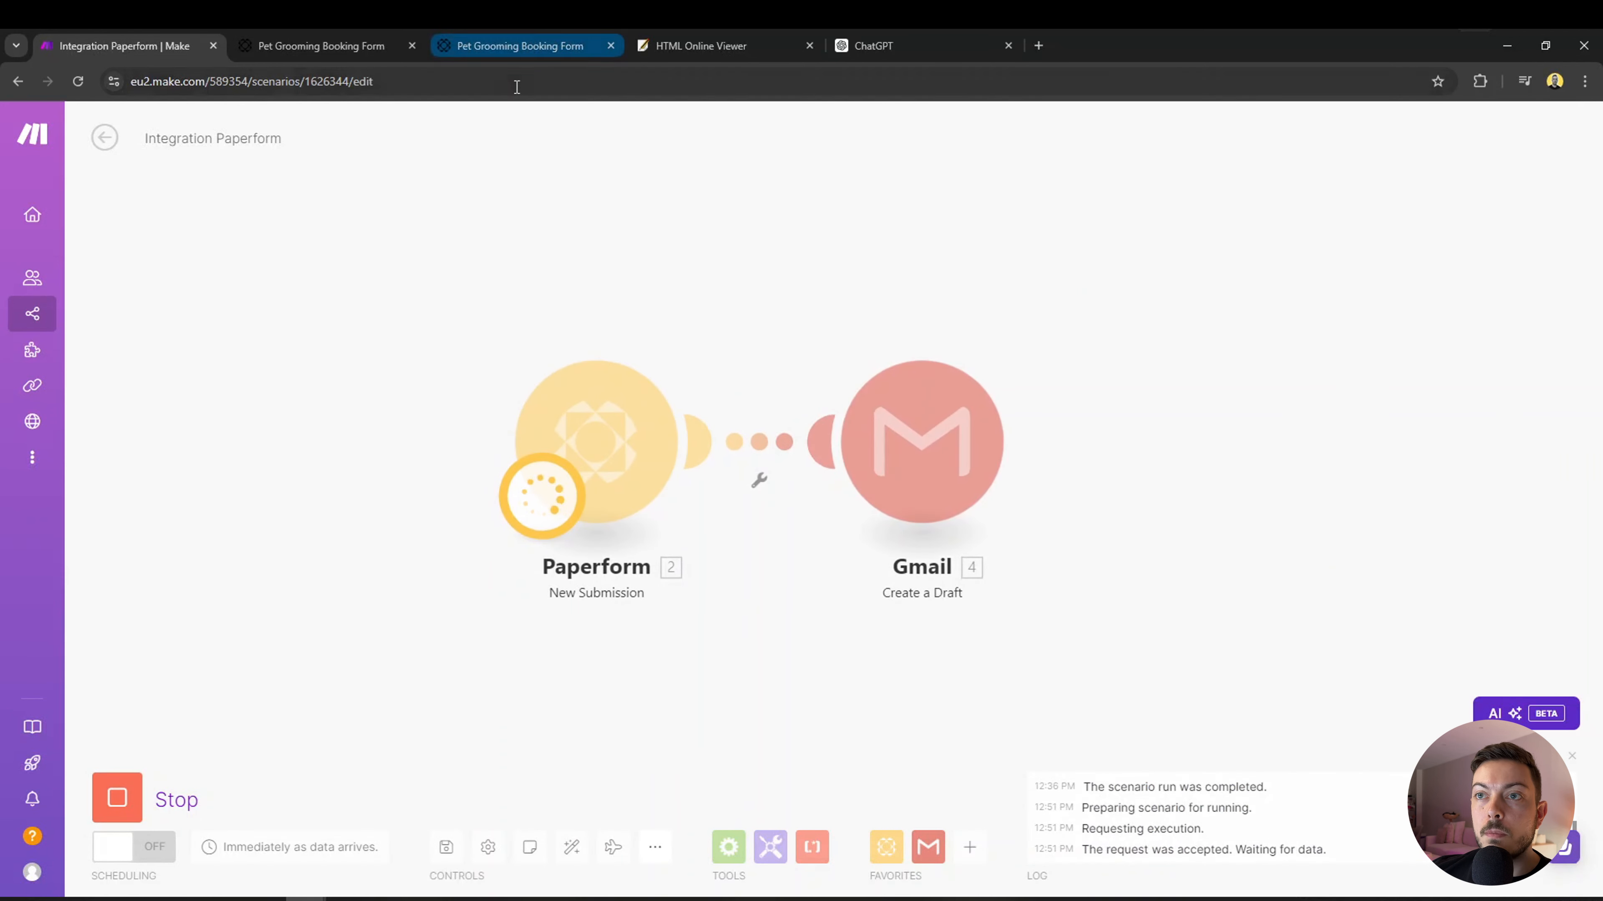
{"action": "left_click", "coordinate": [563, 48]}
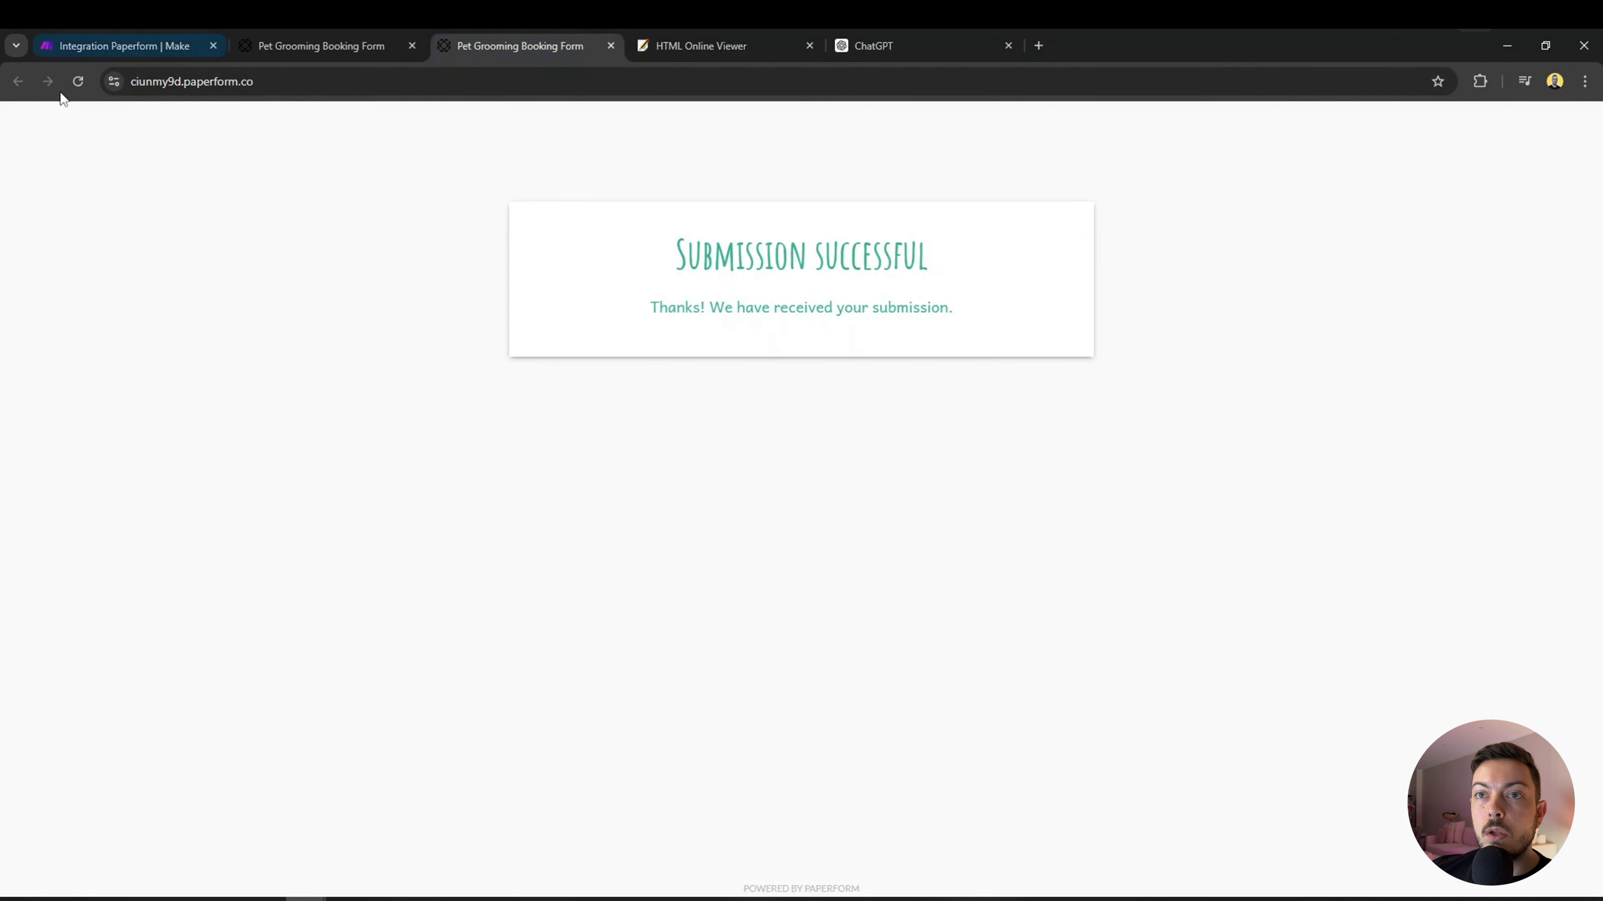
{"action": "left_click", "coordinate": [77, 81]}
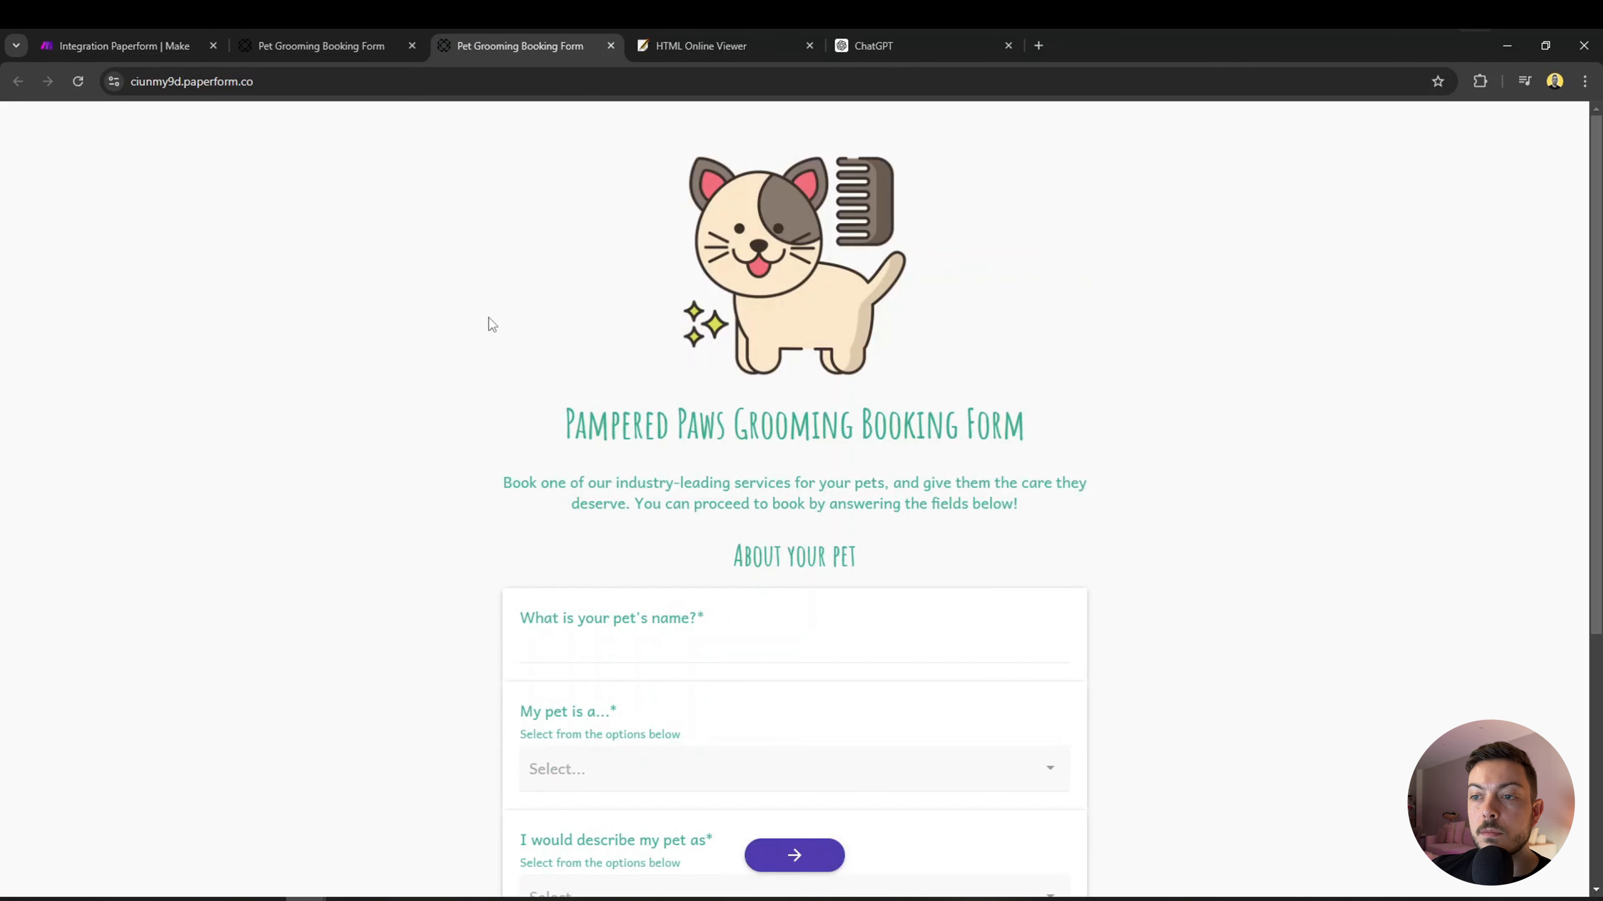
Fill in the pet details with name Precious, Dog, Friendly and the Wash and Dry service, and continue to the customer page.
{"action": "scroll", "coordinate": [631, 483], "scroll_direction": "down", "scroll_amount": 3}
{"action": "left_click", "coordinate": [631, 483]}
{"action": "left_click", "coordinate": [625, 511]}
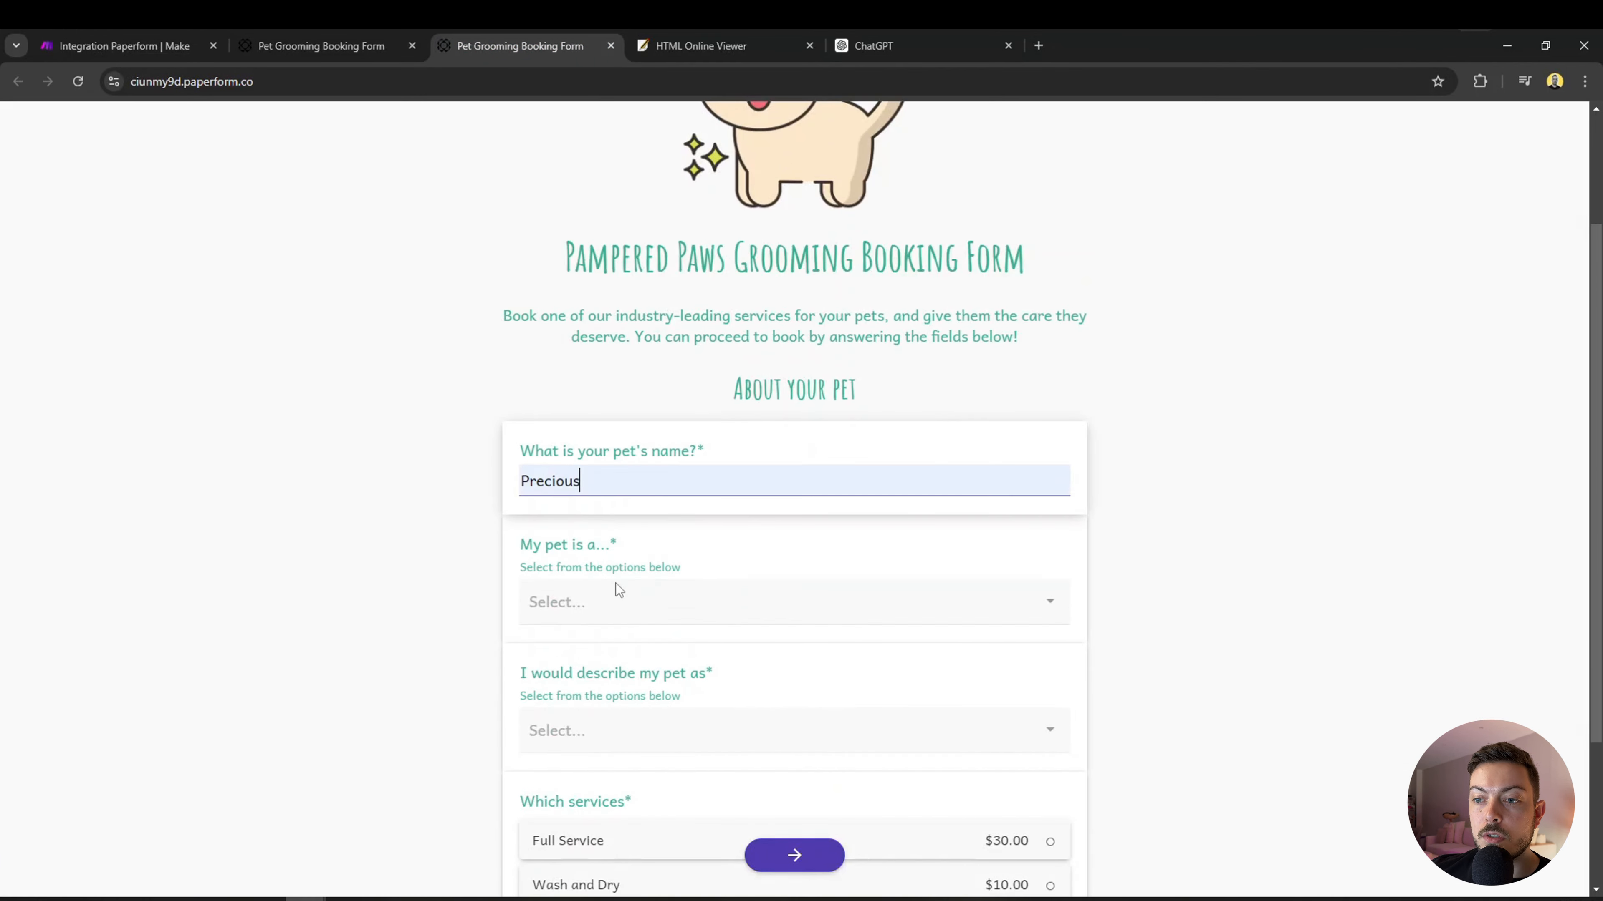
{"action": "left_click", "coordinate": [616, 596]}
{"action": "left_click", "coordinate": [573, 671]}
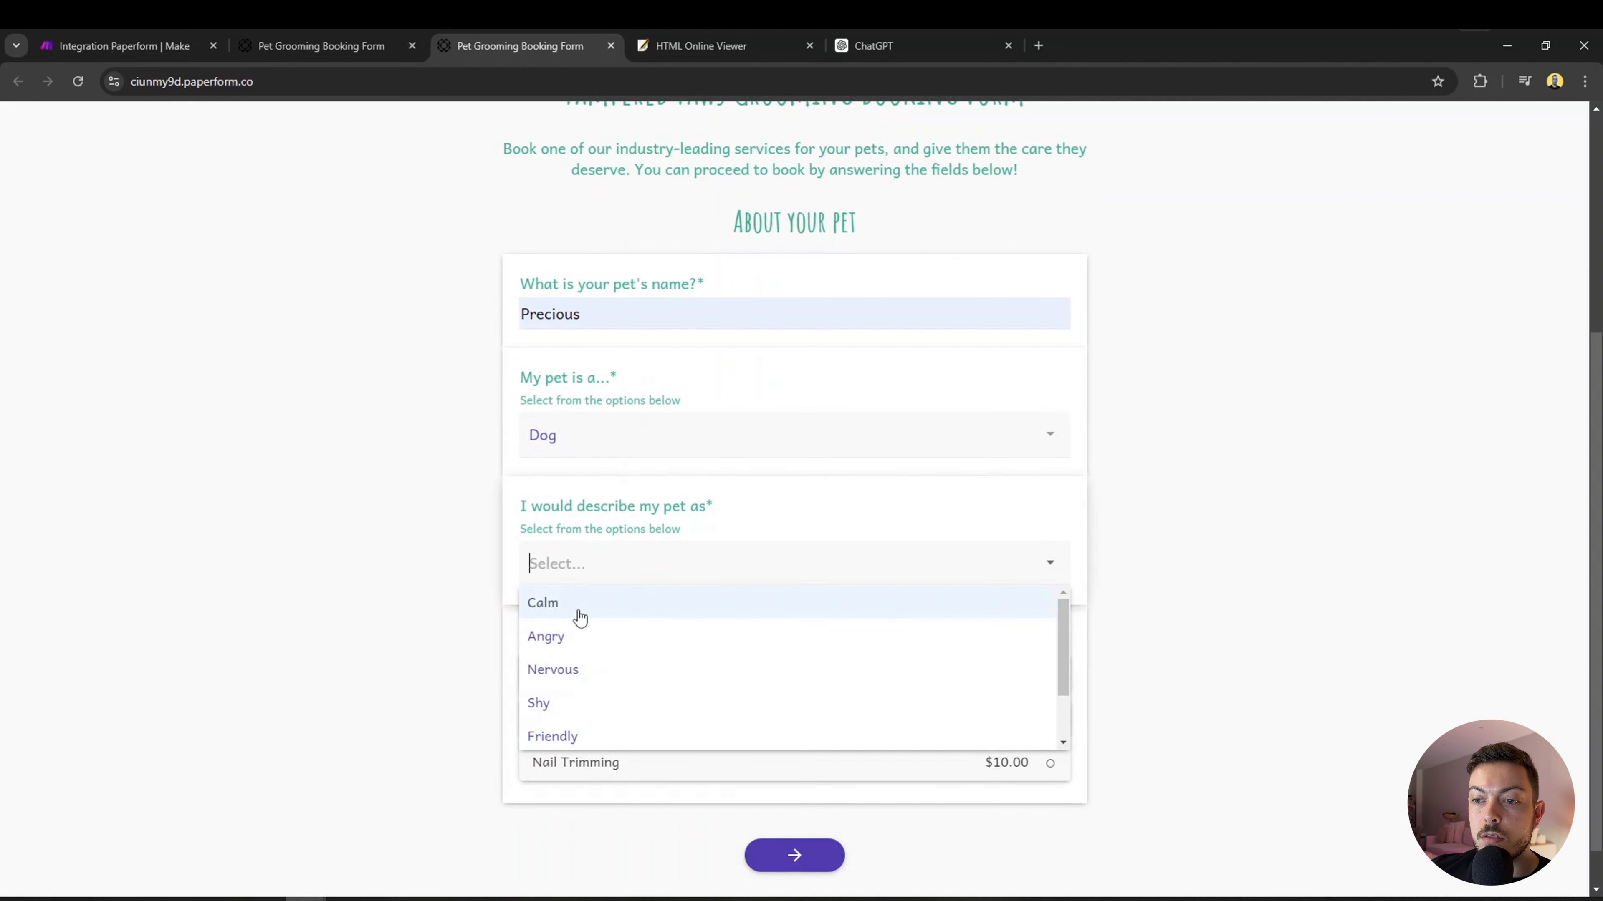
{"action": "left_click", "coordinate": [560, 736]}
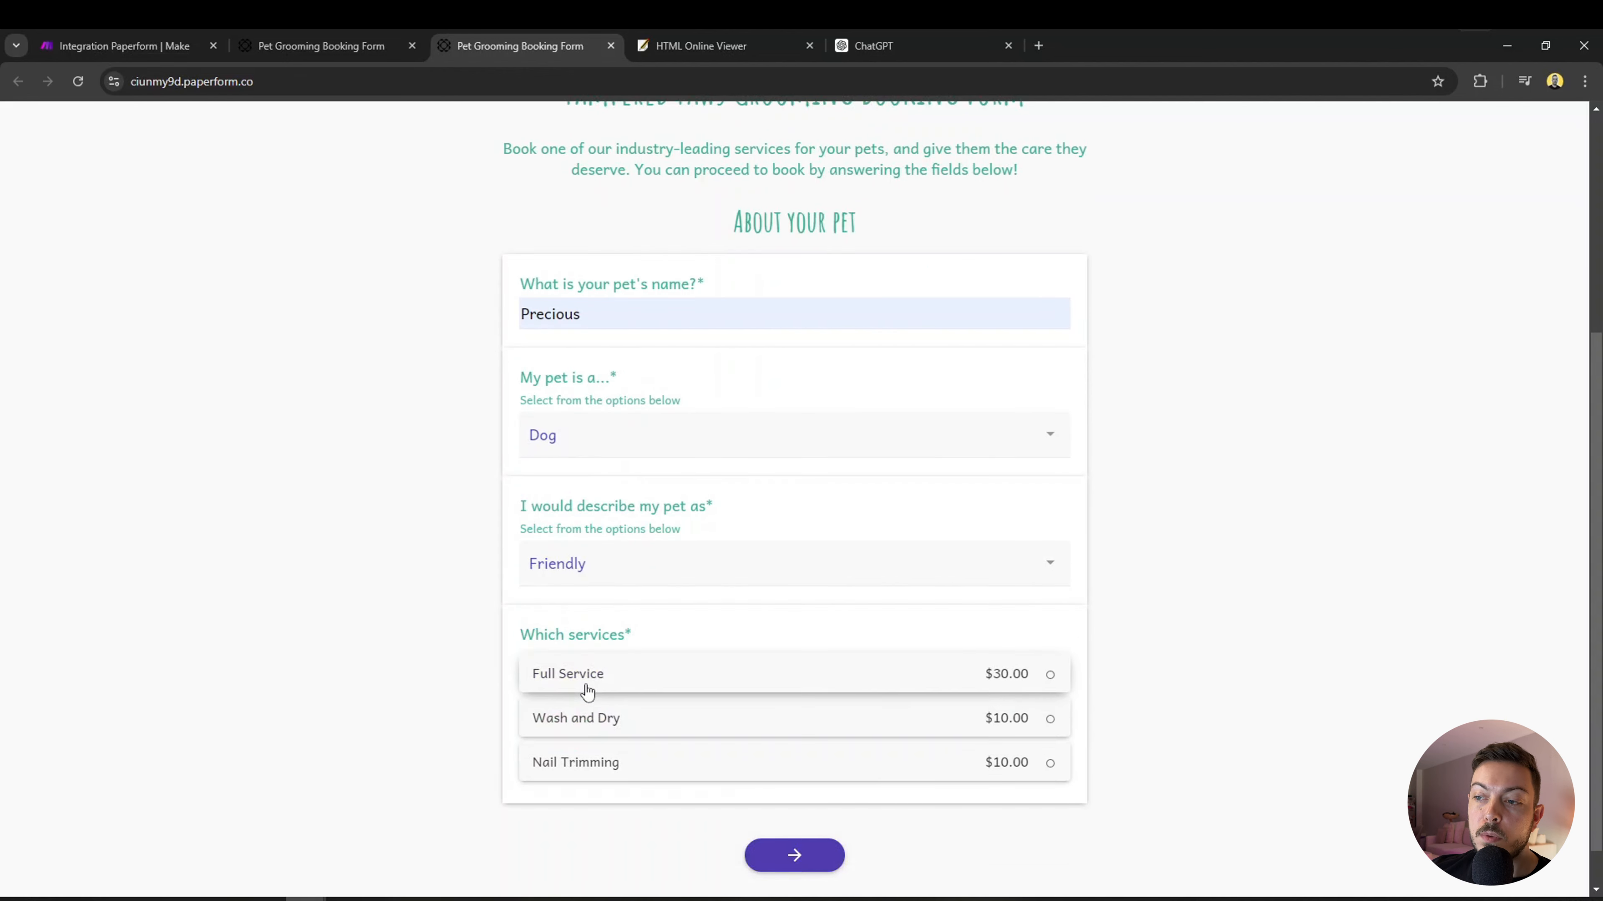
{"action": "left_click", "coordinate": [583, 721]}
{"action": "left_click", "coordinate": [769, 859]}
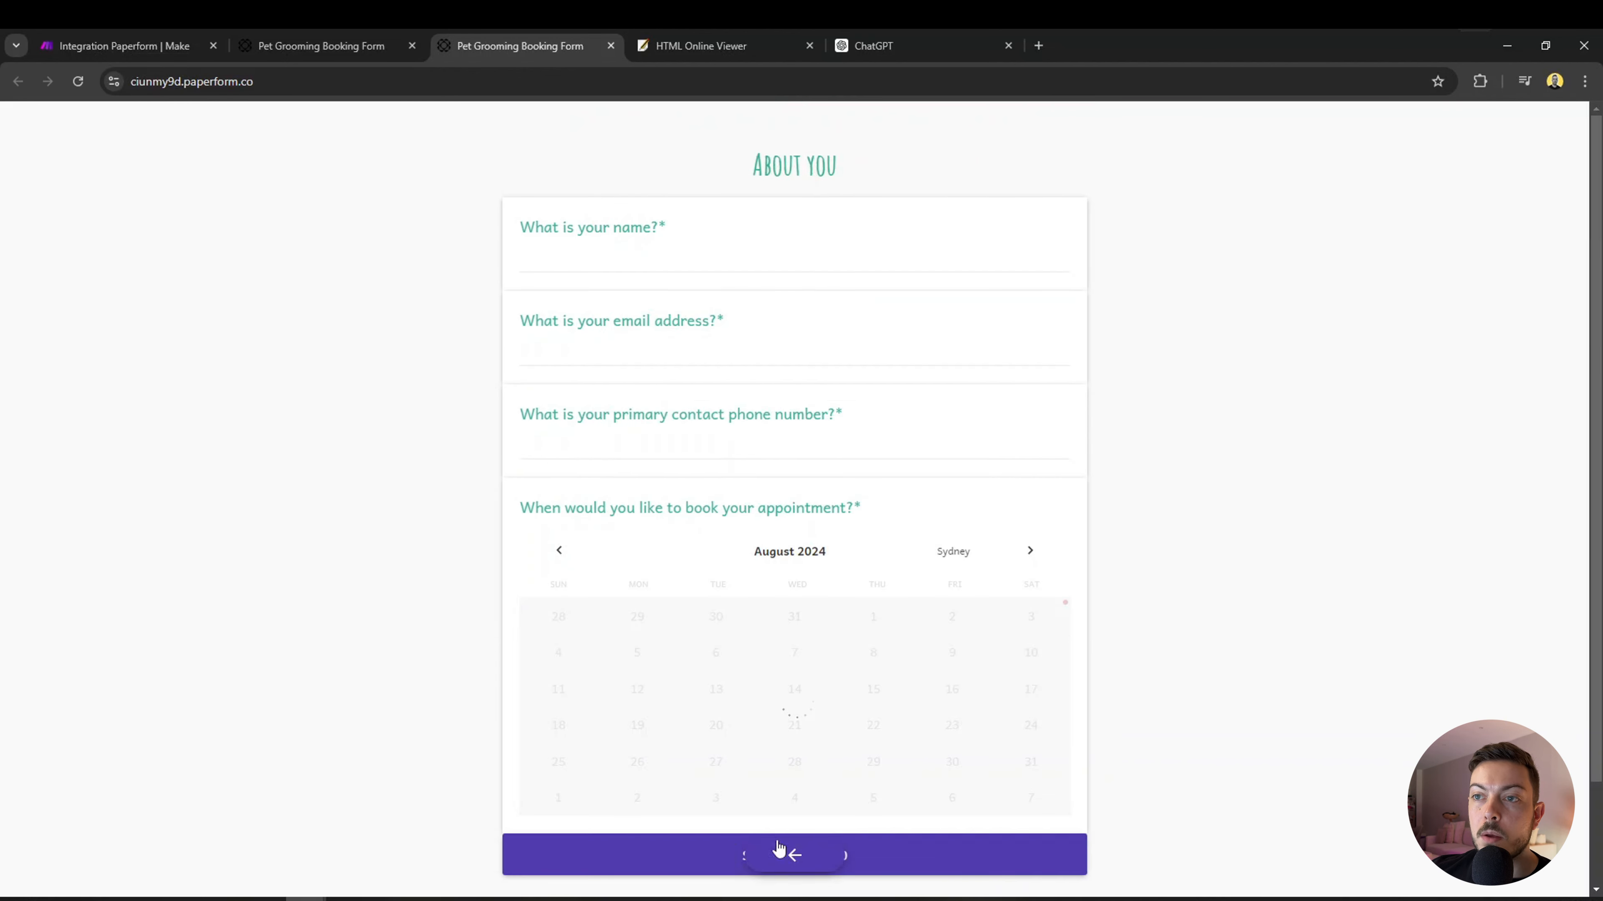
Autofill the customer's name, email address and phone number, and shorten the name to the first name only.
{"action": "left_click", "coordinate": [615, 259]}
{"action": "left_click", "coordinate": [626, 310]}
{"action": "double_click", "coordinate": [608, 257]}
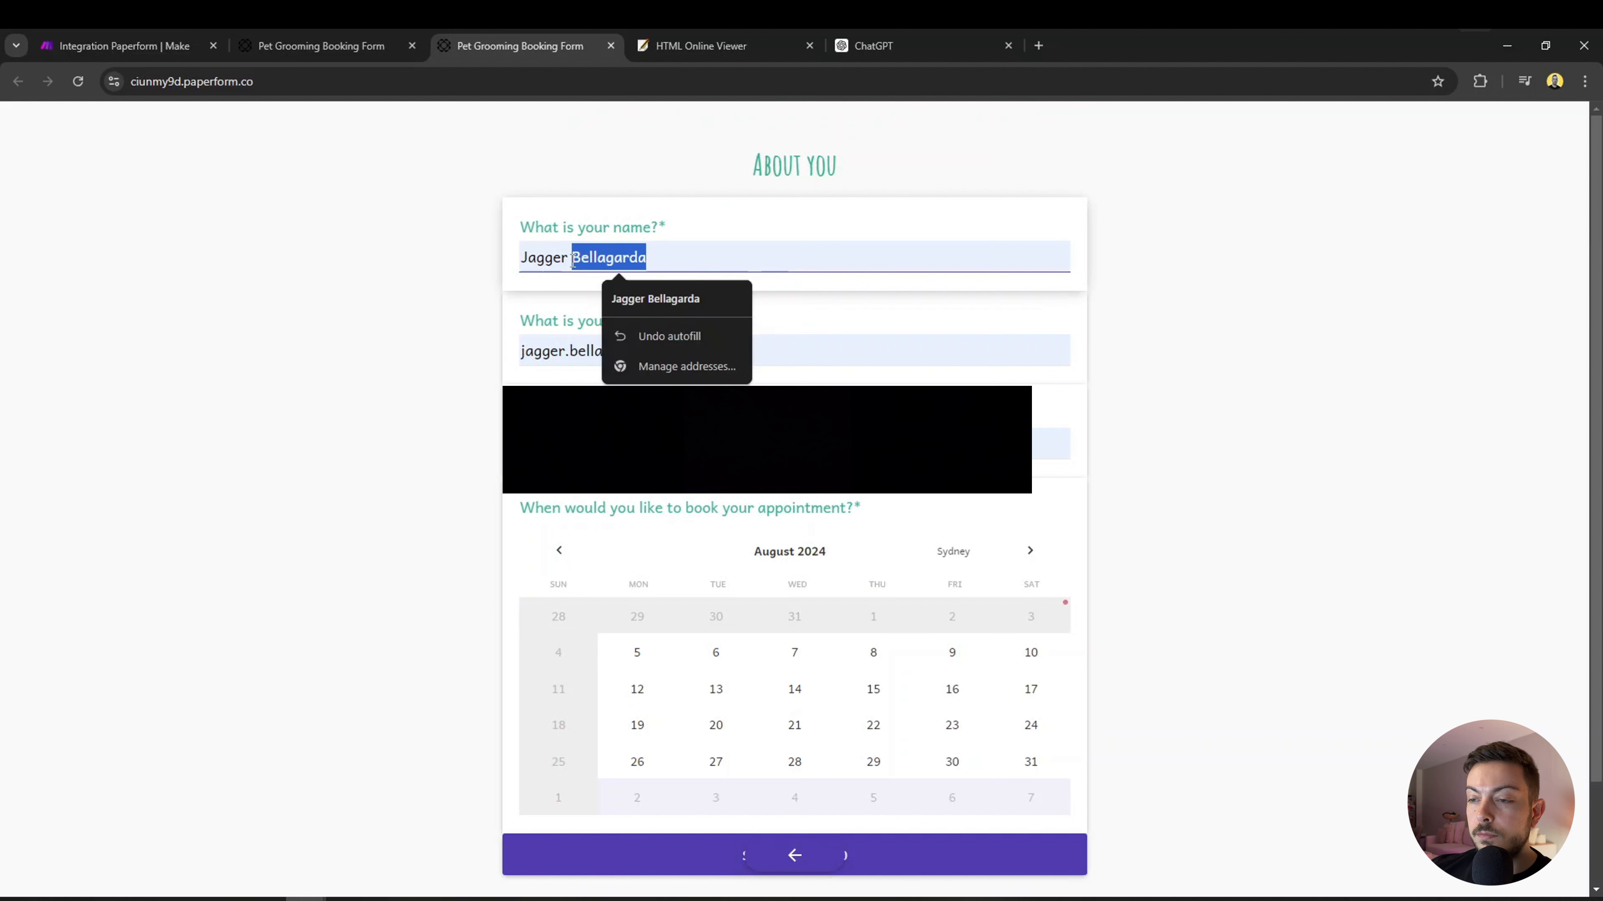
{"action": "key", "text": "BackSpace"}
{"action": "left_click", "coordinate": [387, 336]}
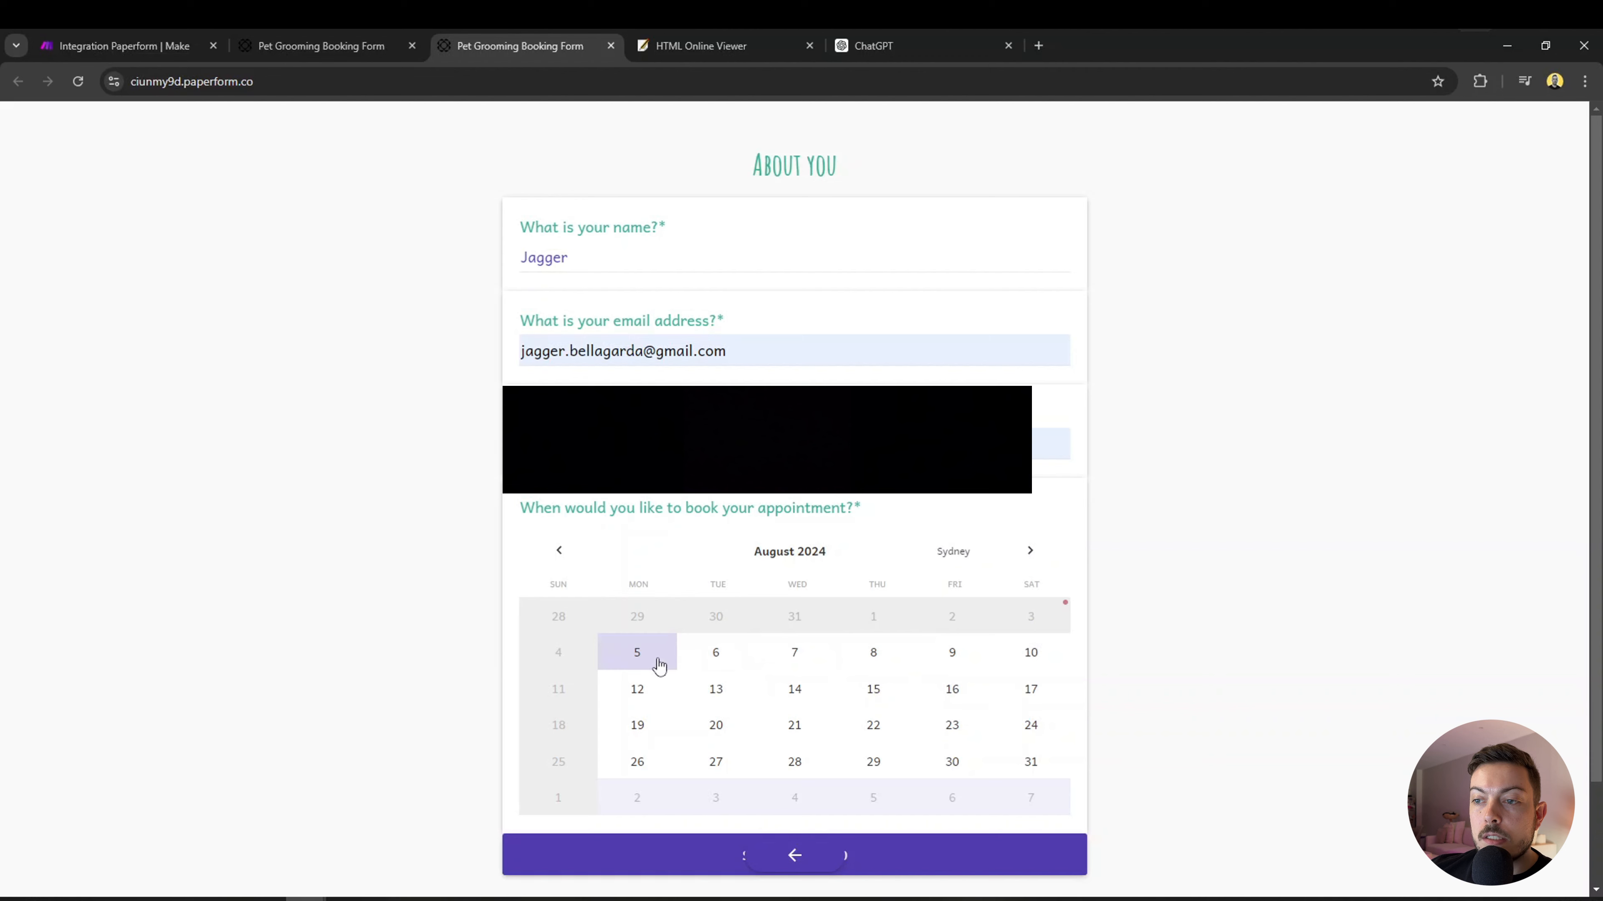
Book the appointment for Tuesday, August 6, 2024, 6:00 PM to 6:30 PM, and submit the form.
{"action": "left_click", "coordinate": [716, 662]}
{"action": "scroll", "coordinate": [876, 682], "scroll_direction": "down", "scroll_amount": 2}
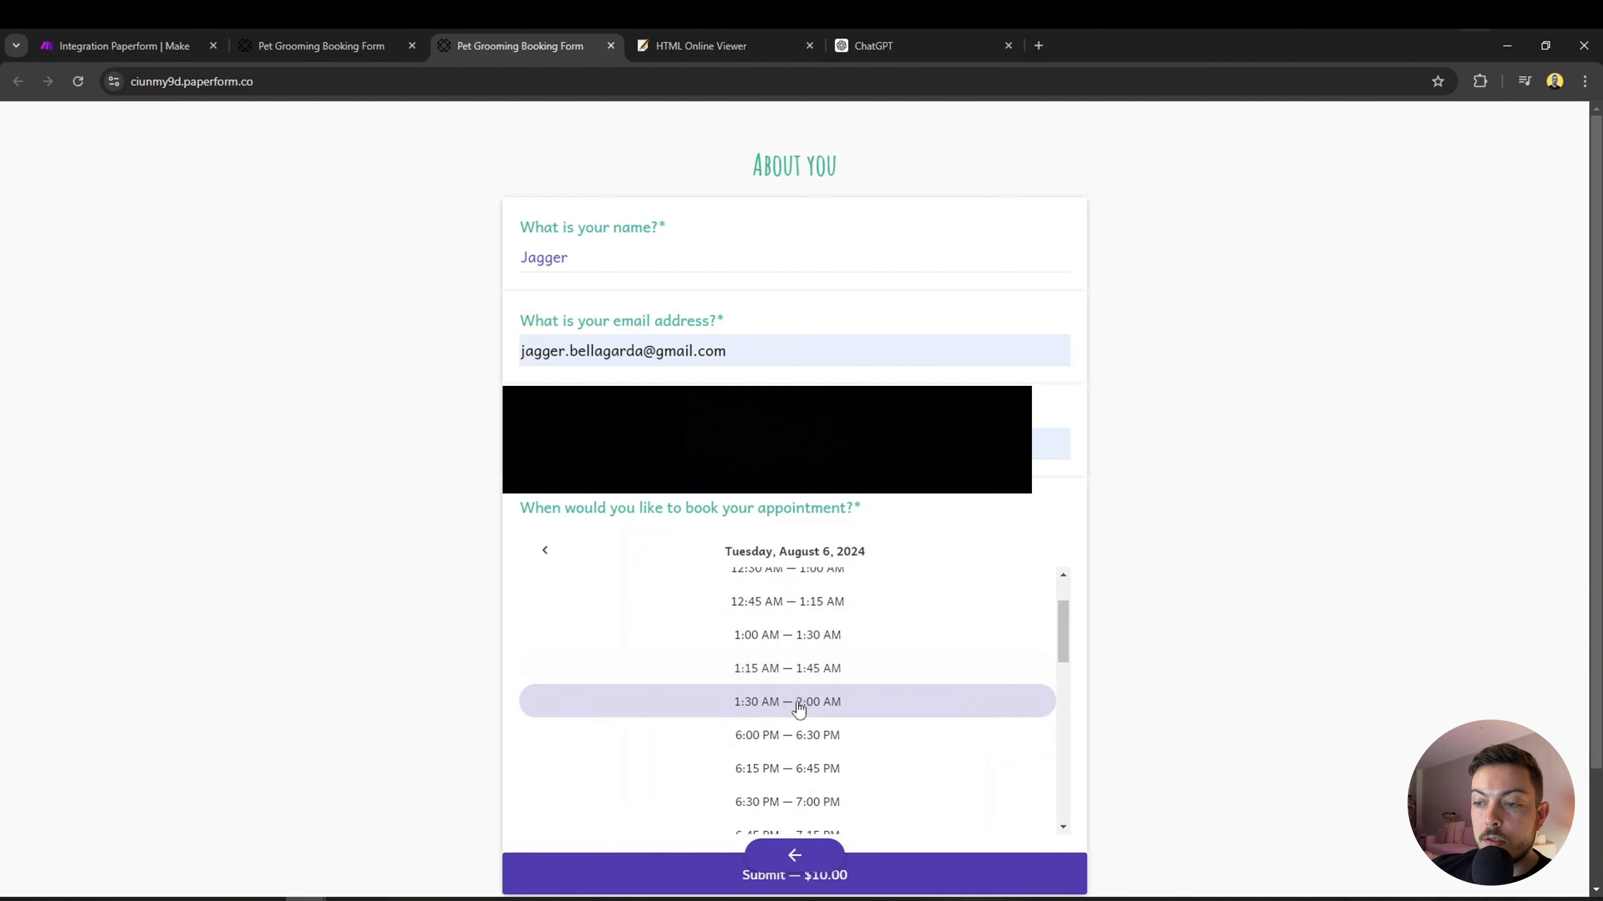
{"action": "left_click", "coordinate": [798, 737]}
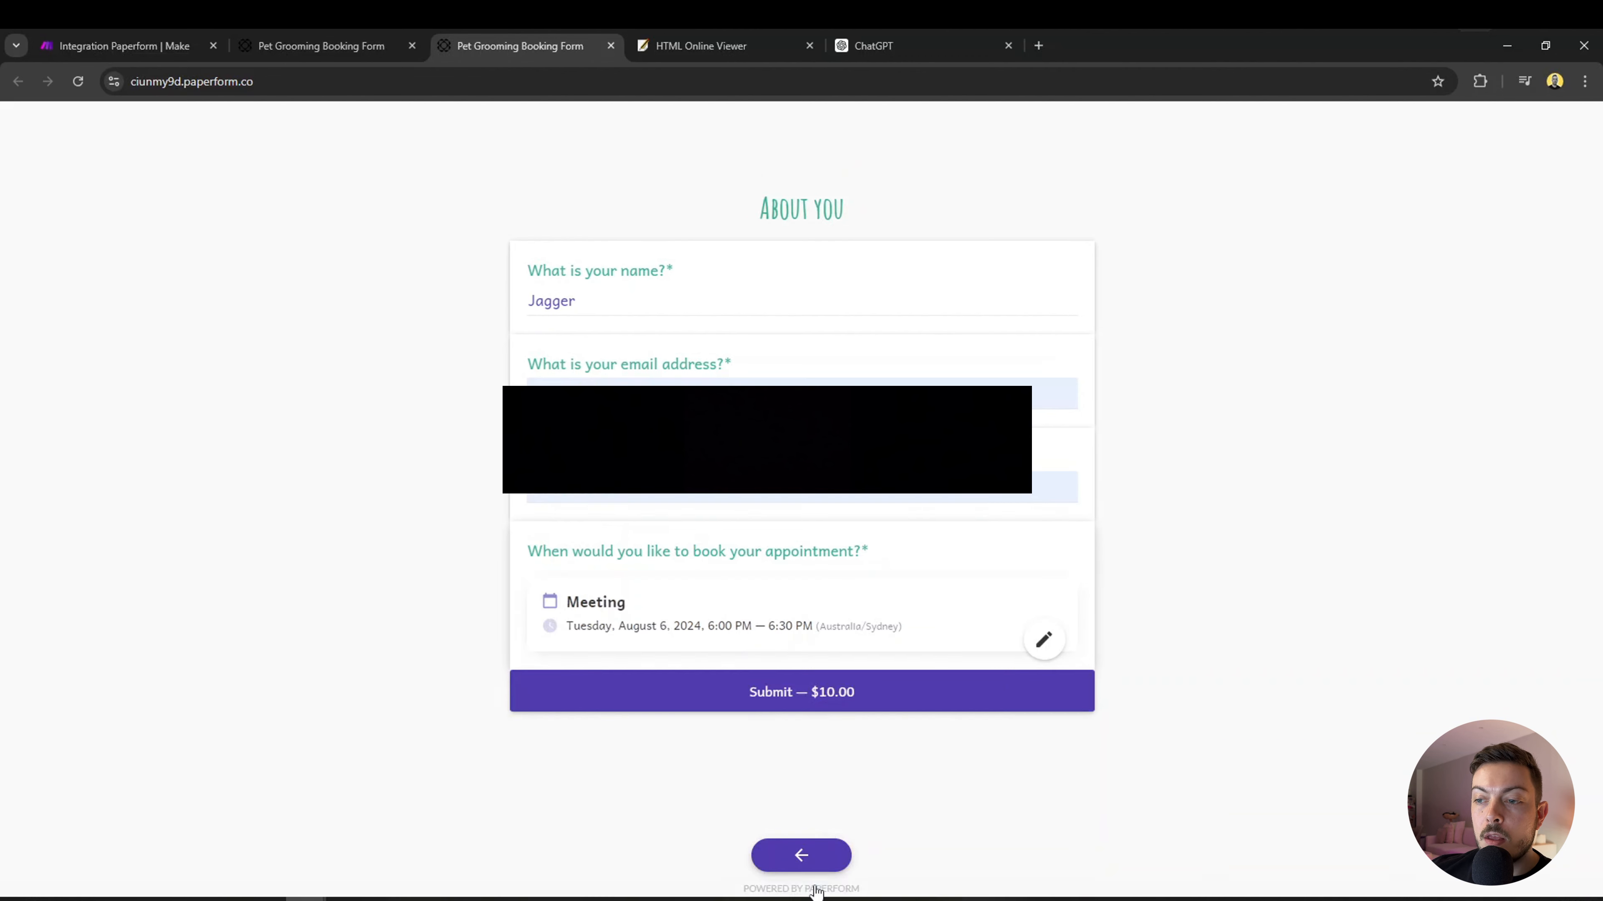
{"action": "left_click", "coordinate": [826, 700]}
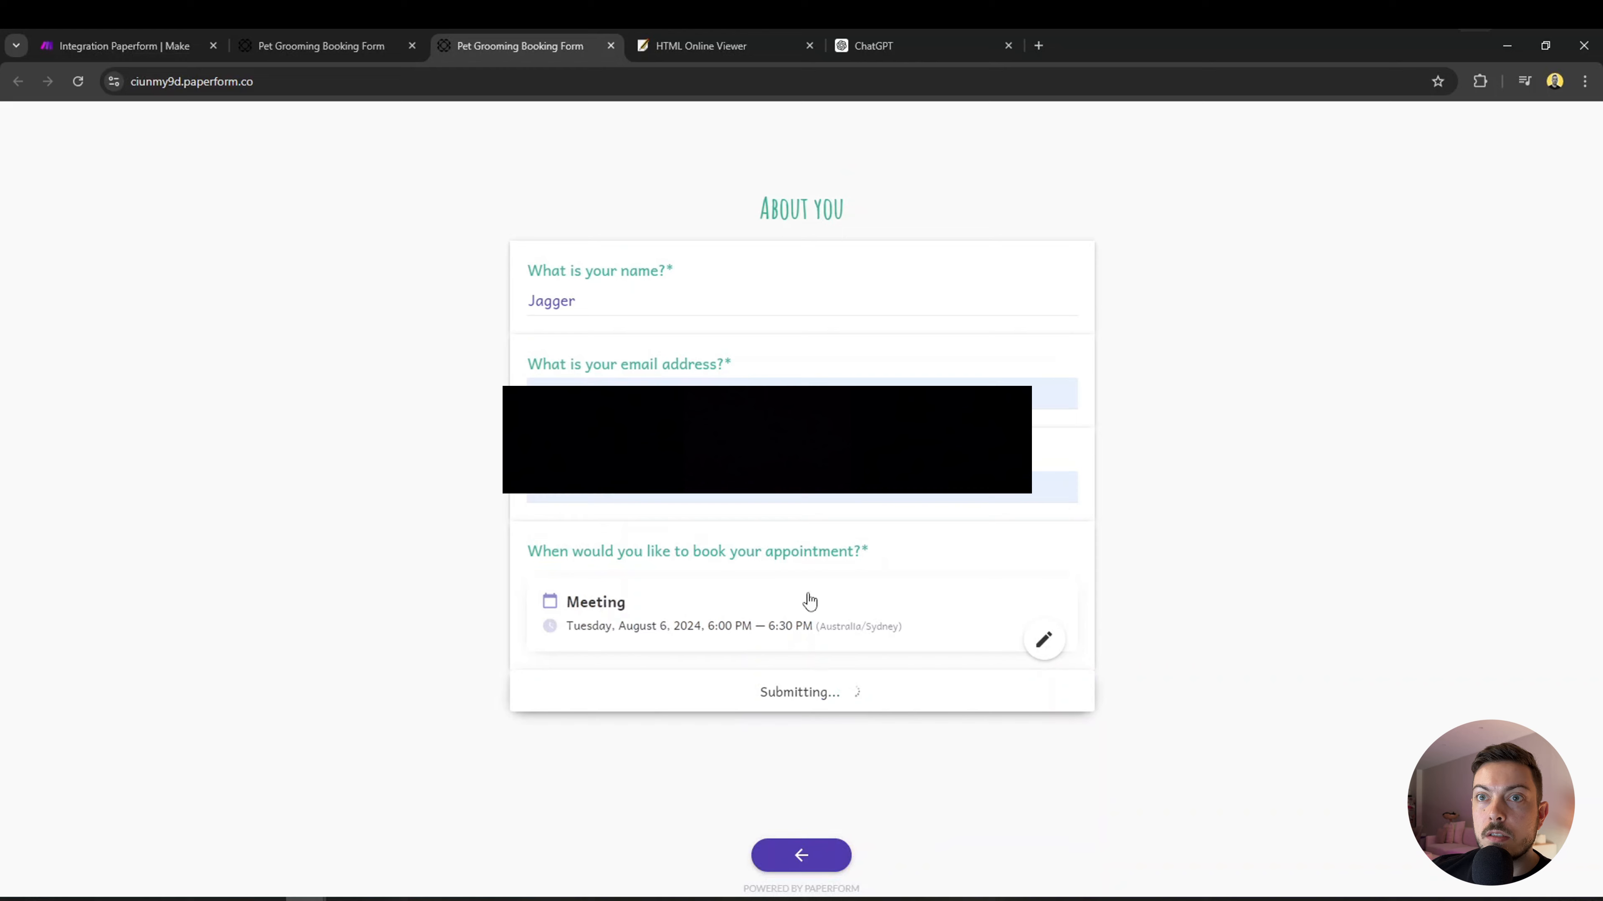
Check the scenario run in Make and read the appointment confirmation draft for Precious in Gmail's drafts.
{"action": "left_click", "coordinate": [126, 45]}
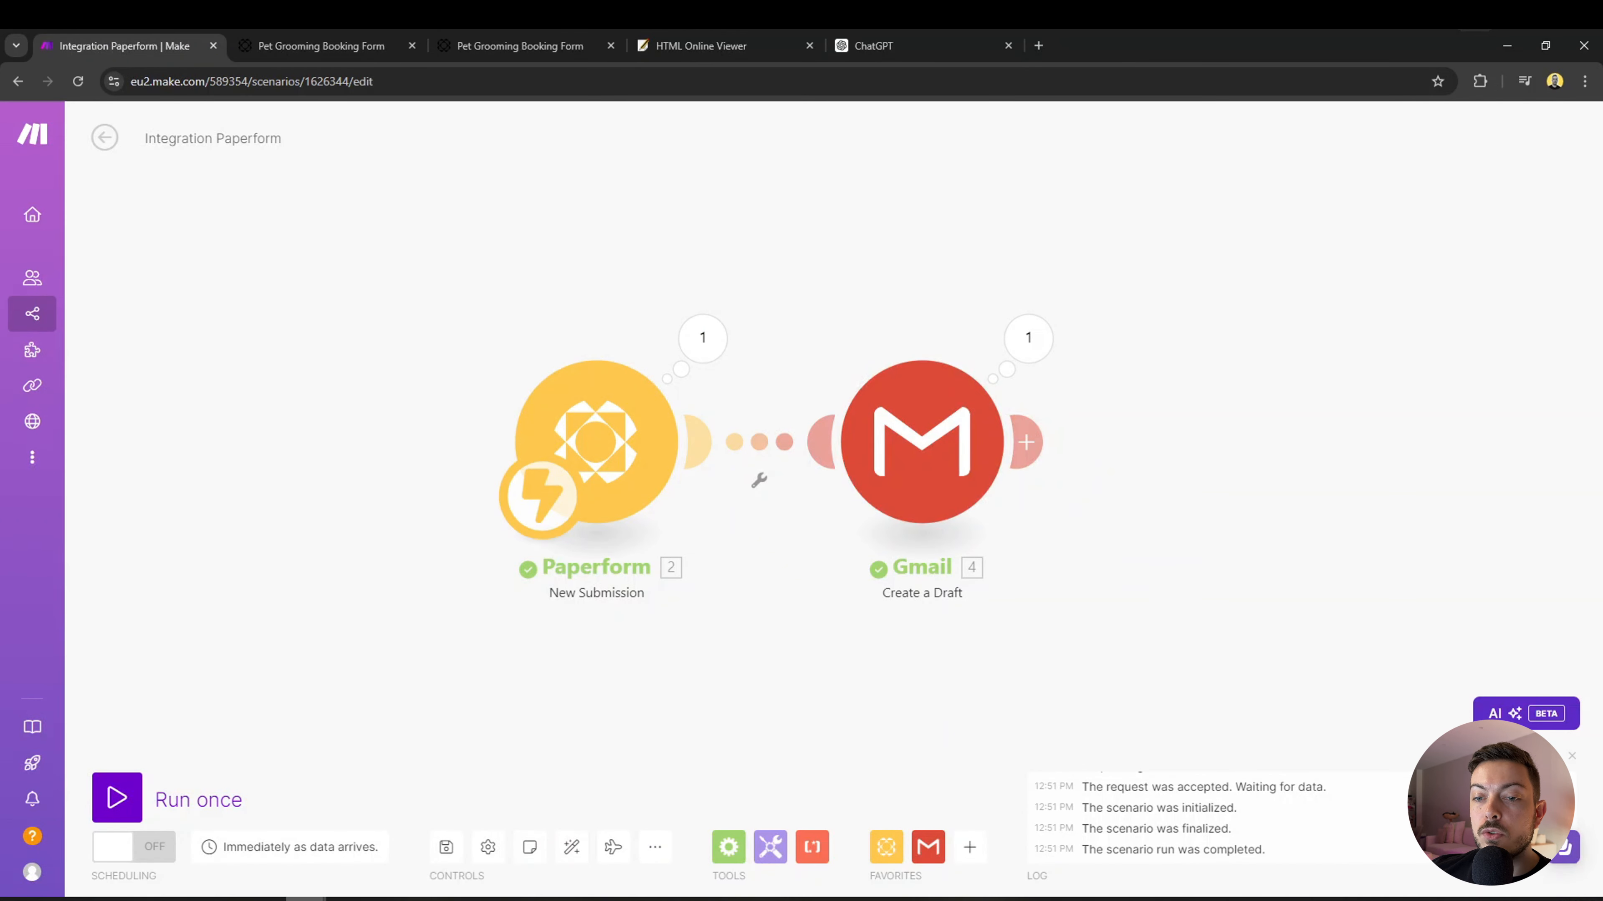
{"action": "mouse_move", "coordinate": [306, 899]}
{"action": "left_click", "coordinate": [120, 849]}
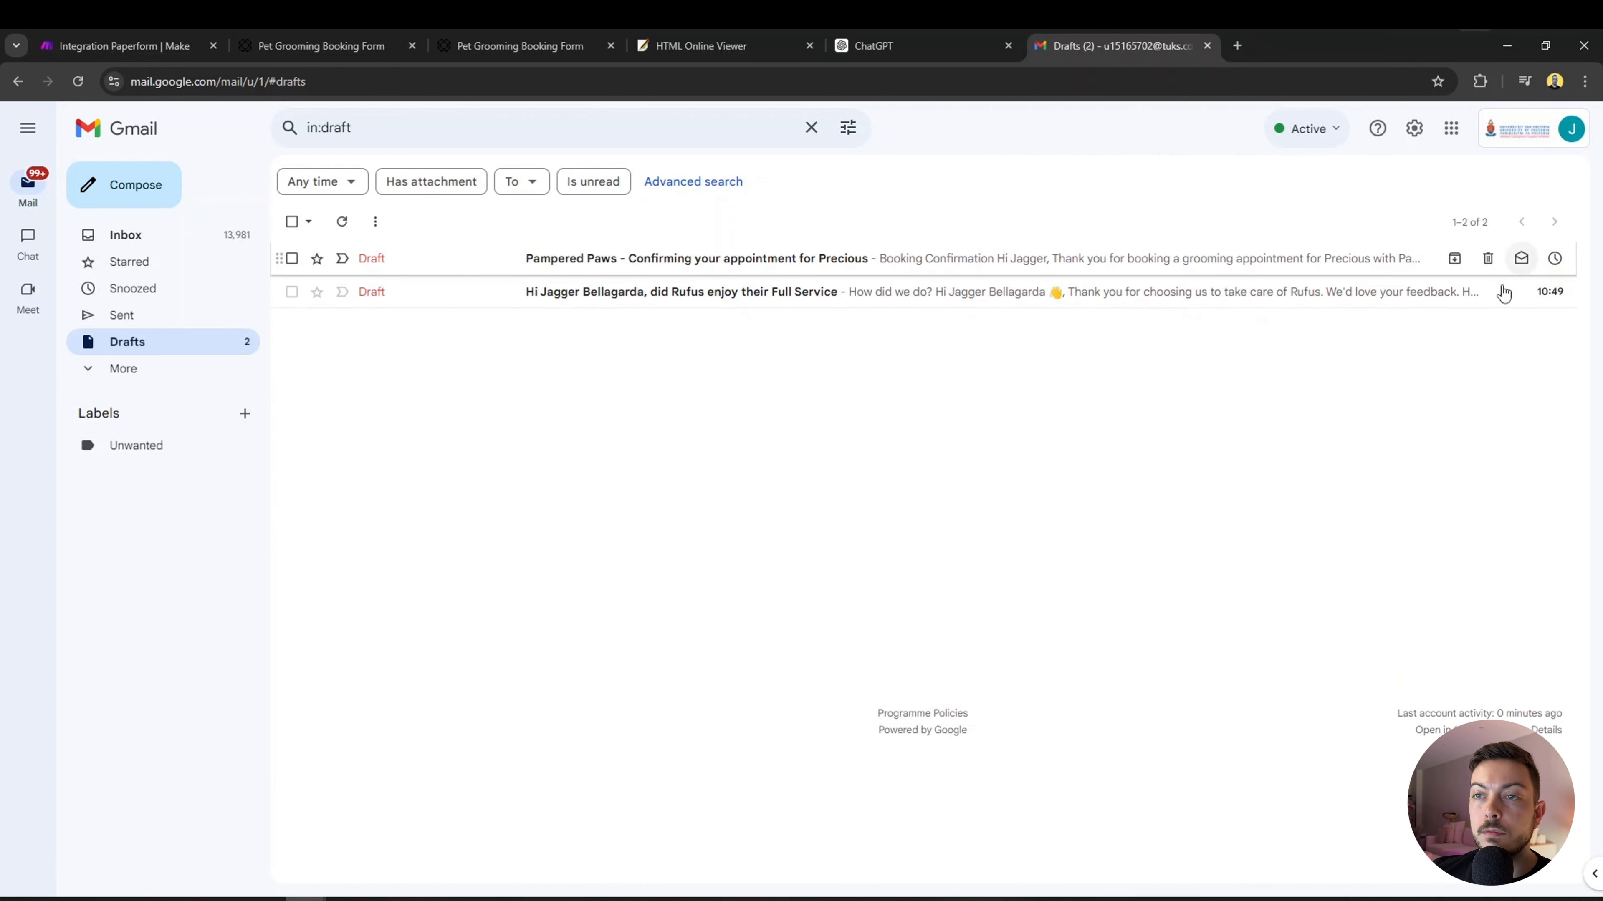
{"action": "left_click", "coordinate": [425, 267]}
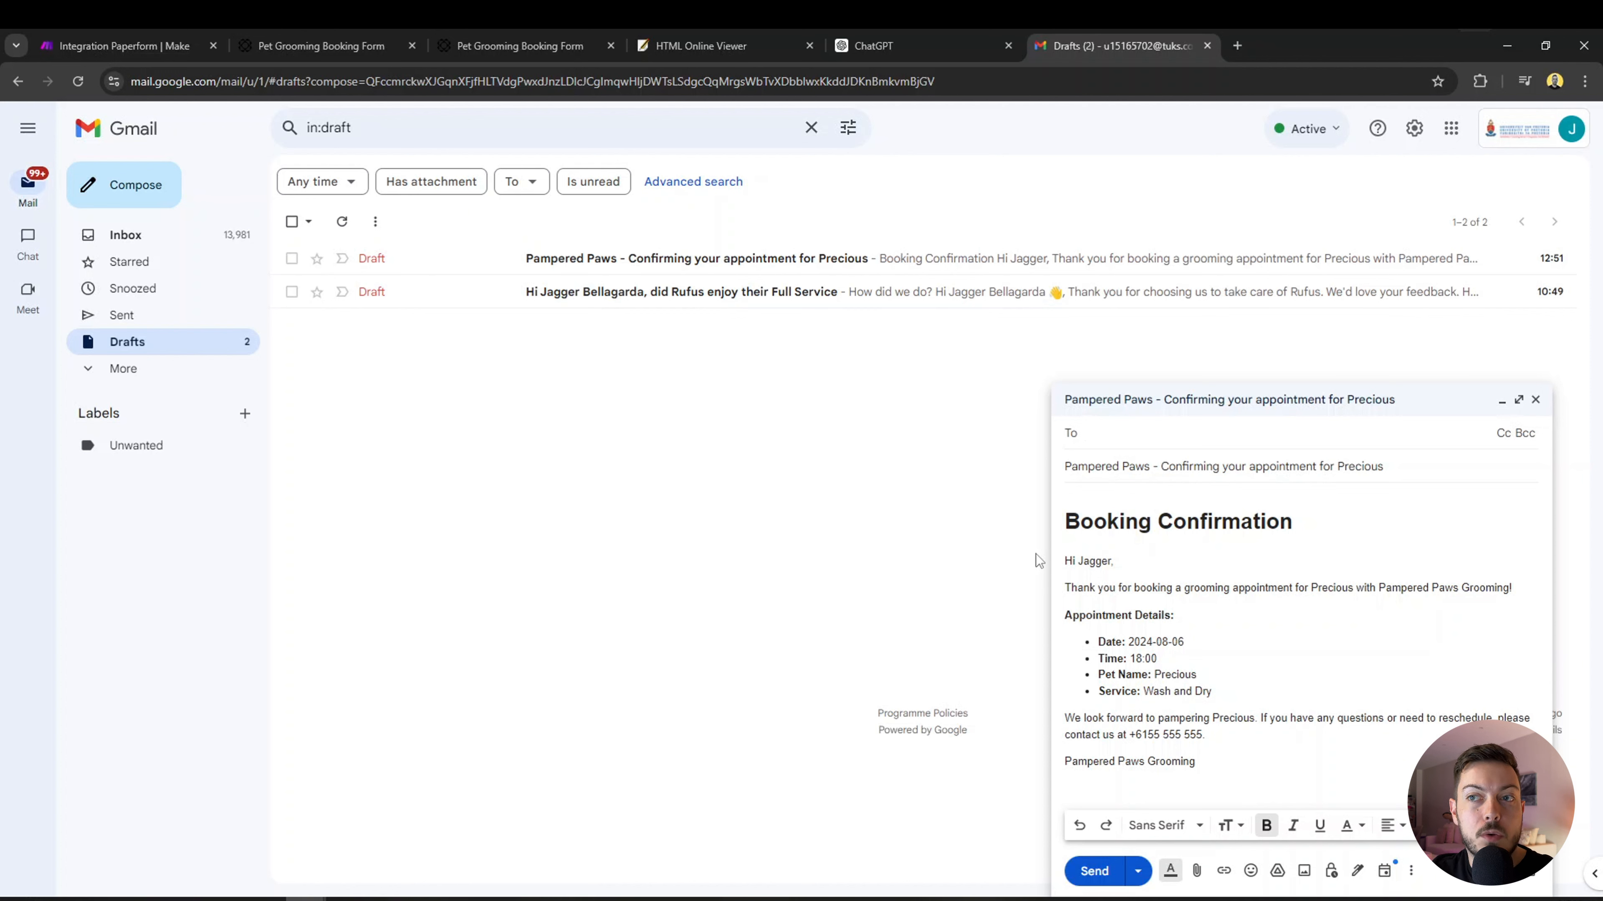
Review the Airtable record mapping in Make's Part 1 - Form Submission scenario and open the Pet Grooming base in Airtable.
{"action": "left_click", "coordinate": [103, 43]}
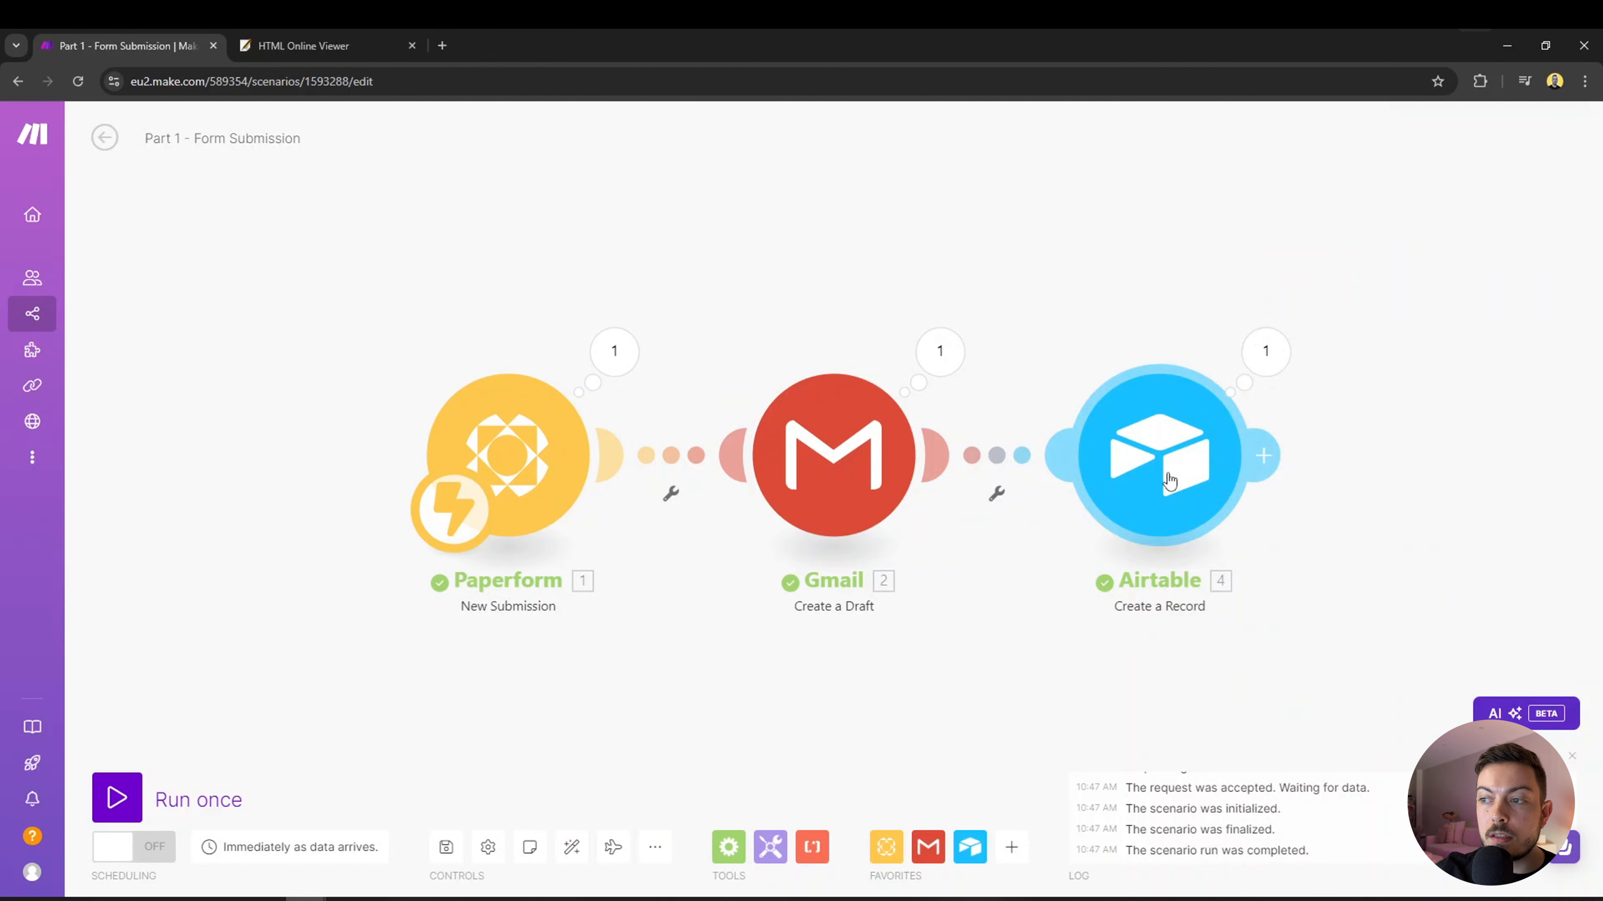
{"action": "left_click", "coordinate": [1169, 482]}
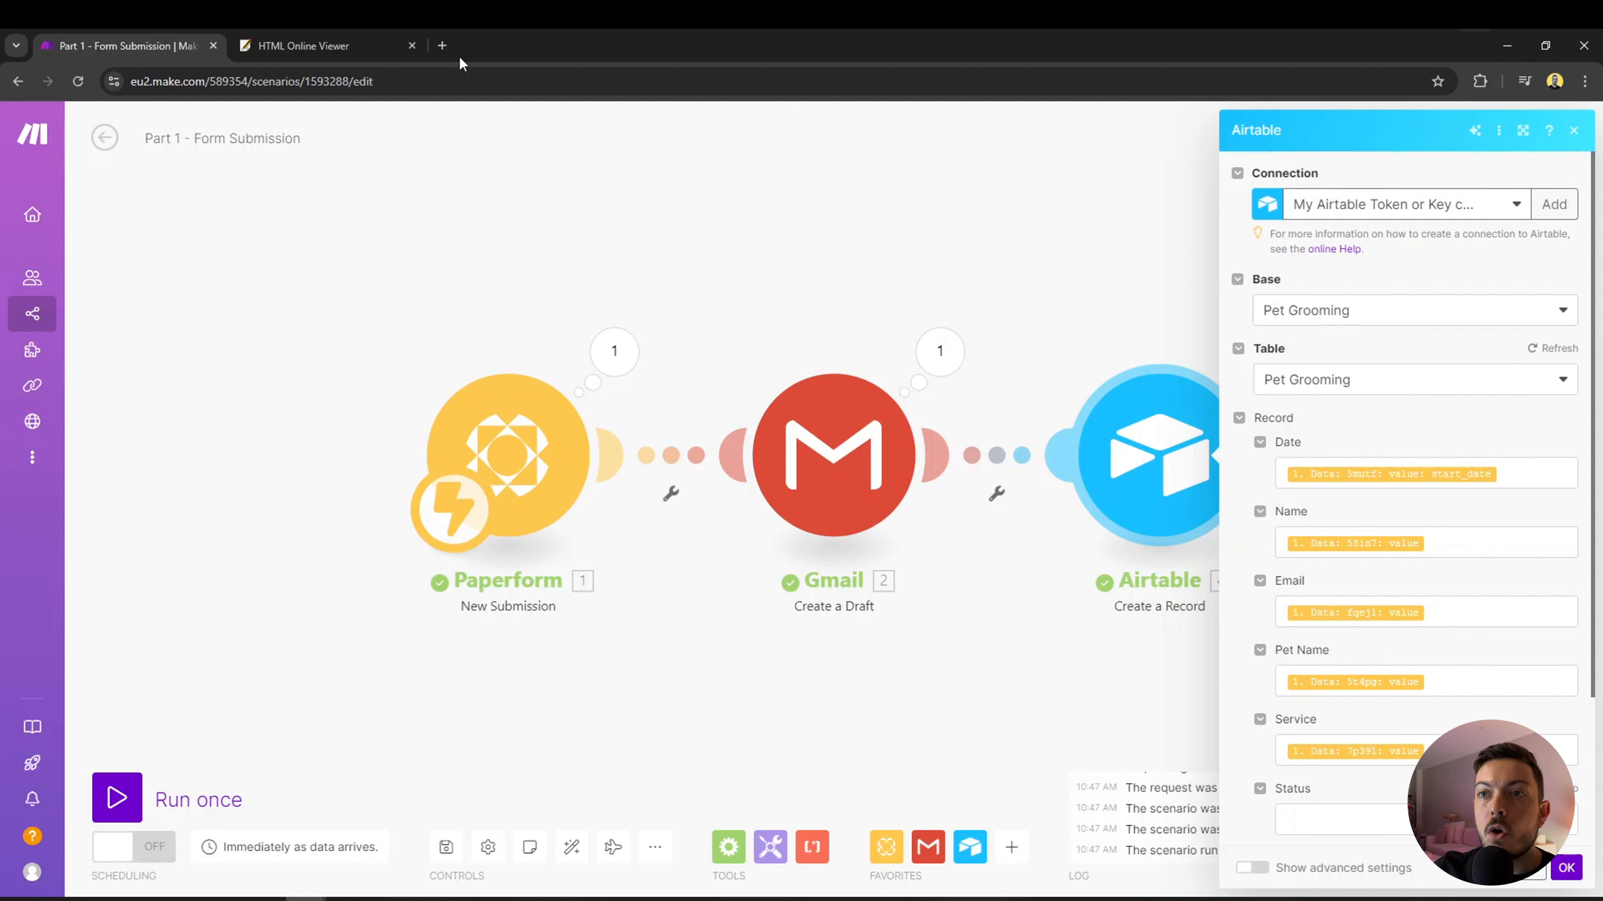
{"action": "left_click", "coordinate": [443, 47]}
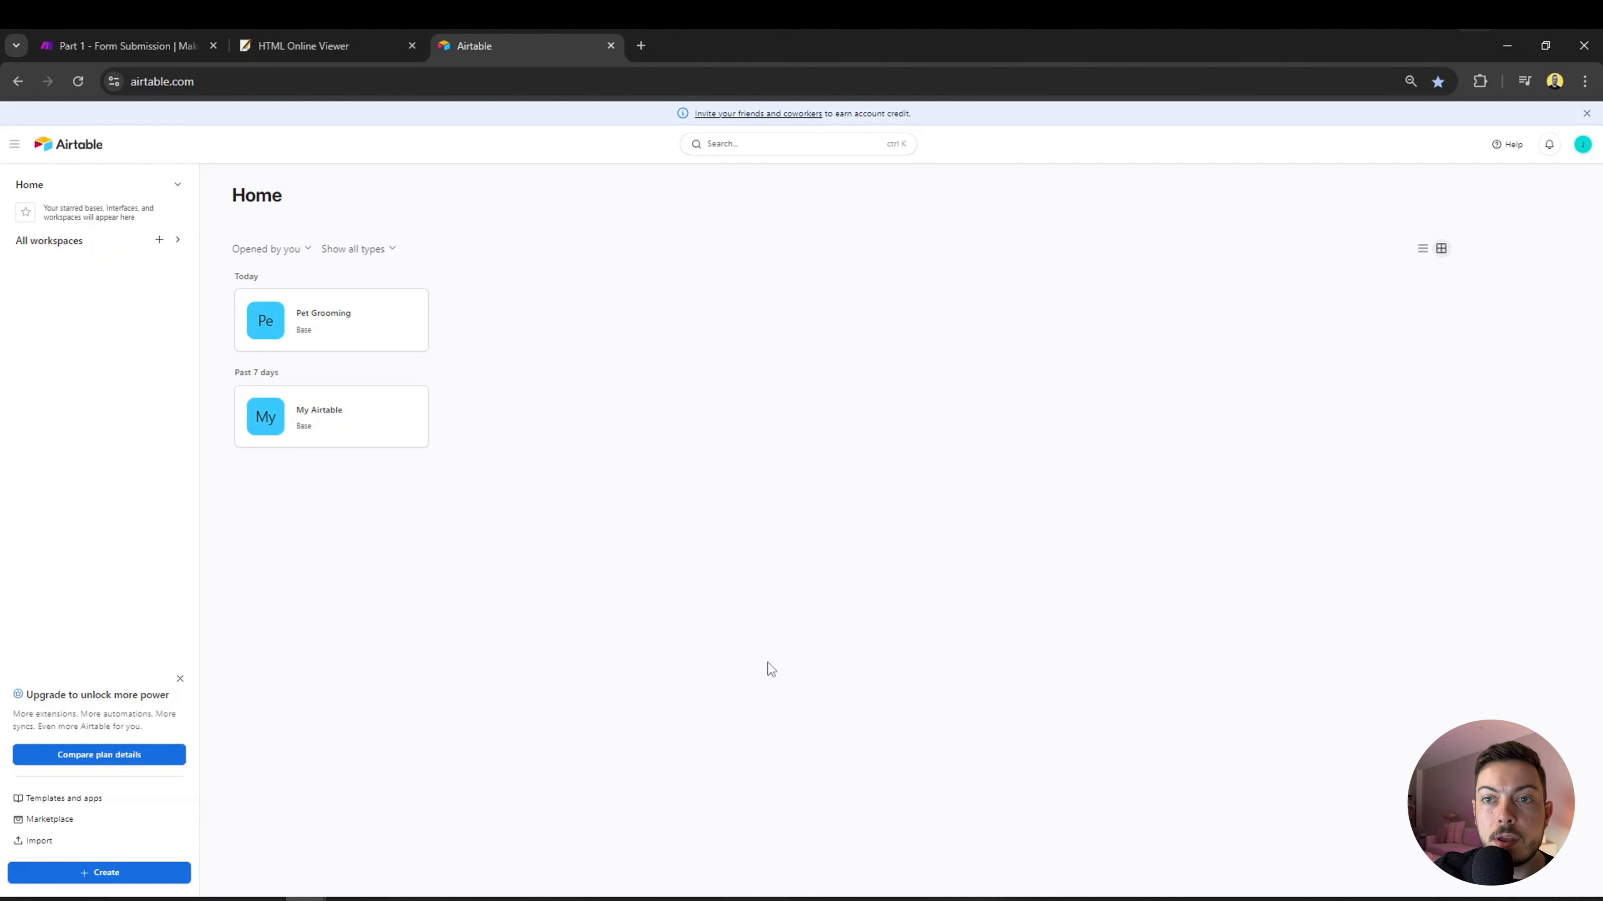
{"action": "left_click", "coordinate": [337, 330]}
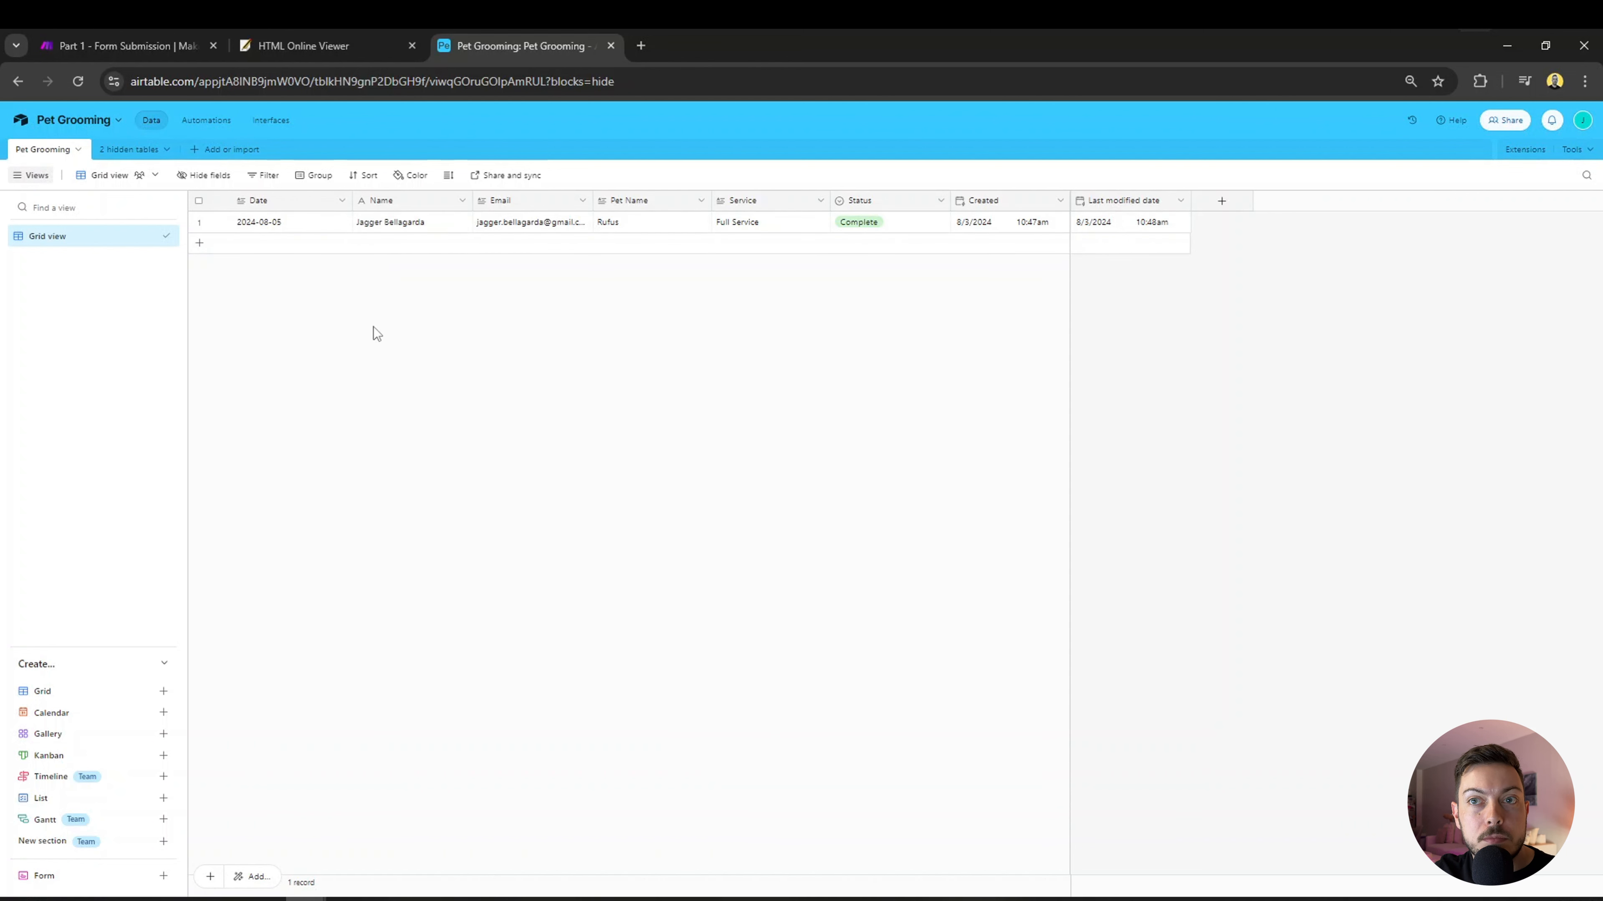
Add a blank table from scratch to the Pet Grooming base and name it "Pet Grooming repeat".
{"action": "left_click", "coordinate": [199, 152]}
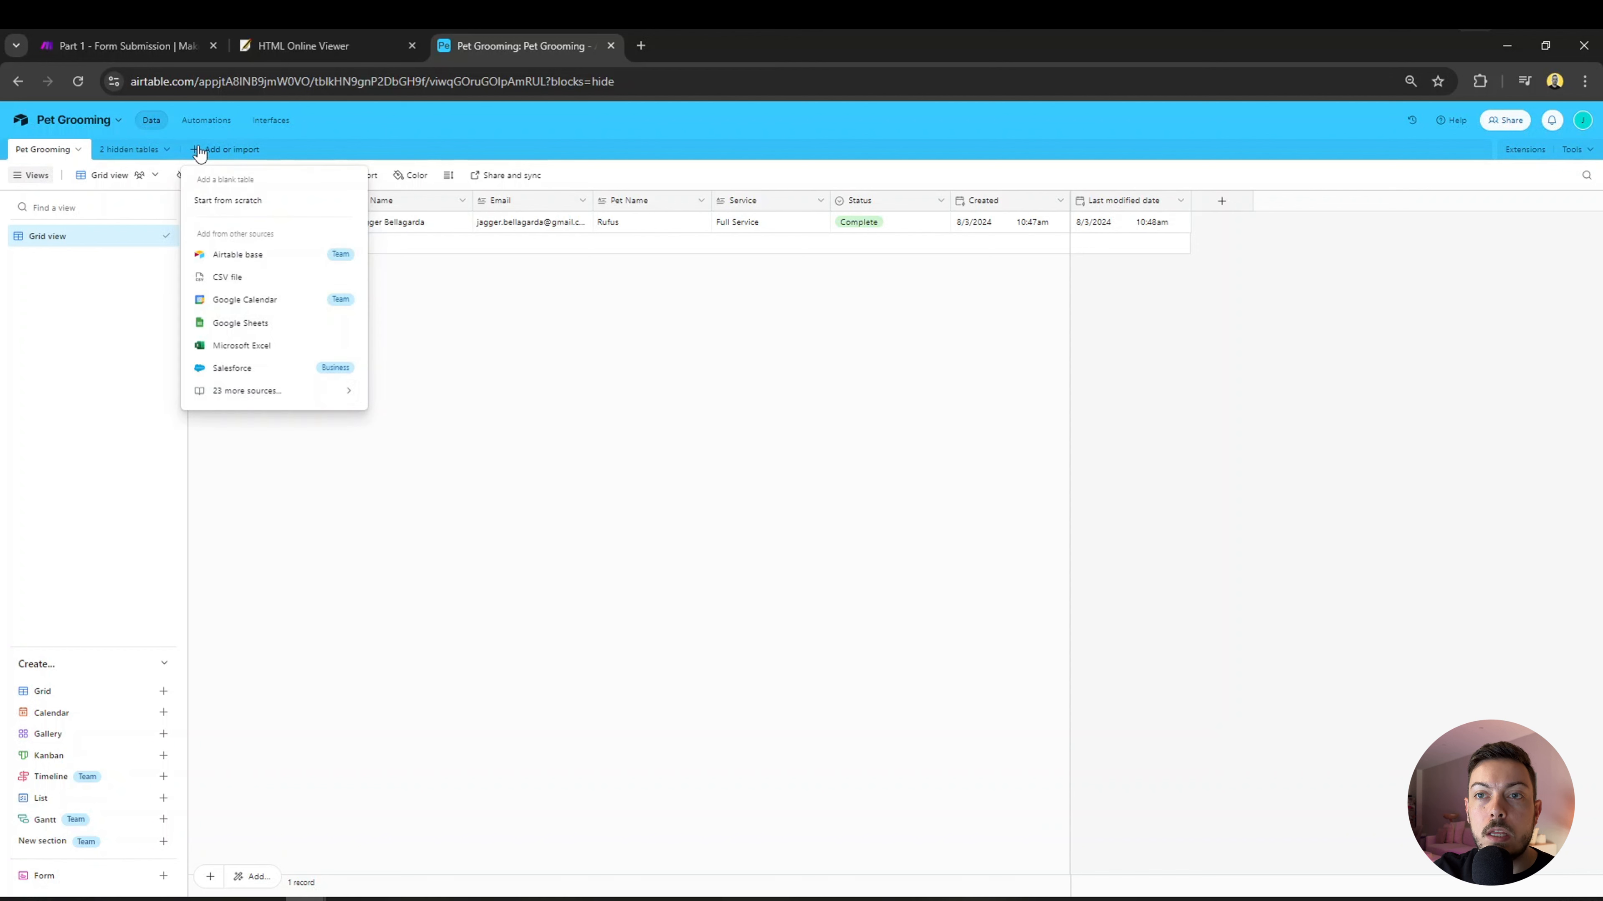
{"action": "left_click", "coordinate": [229, 202]}
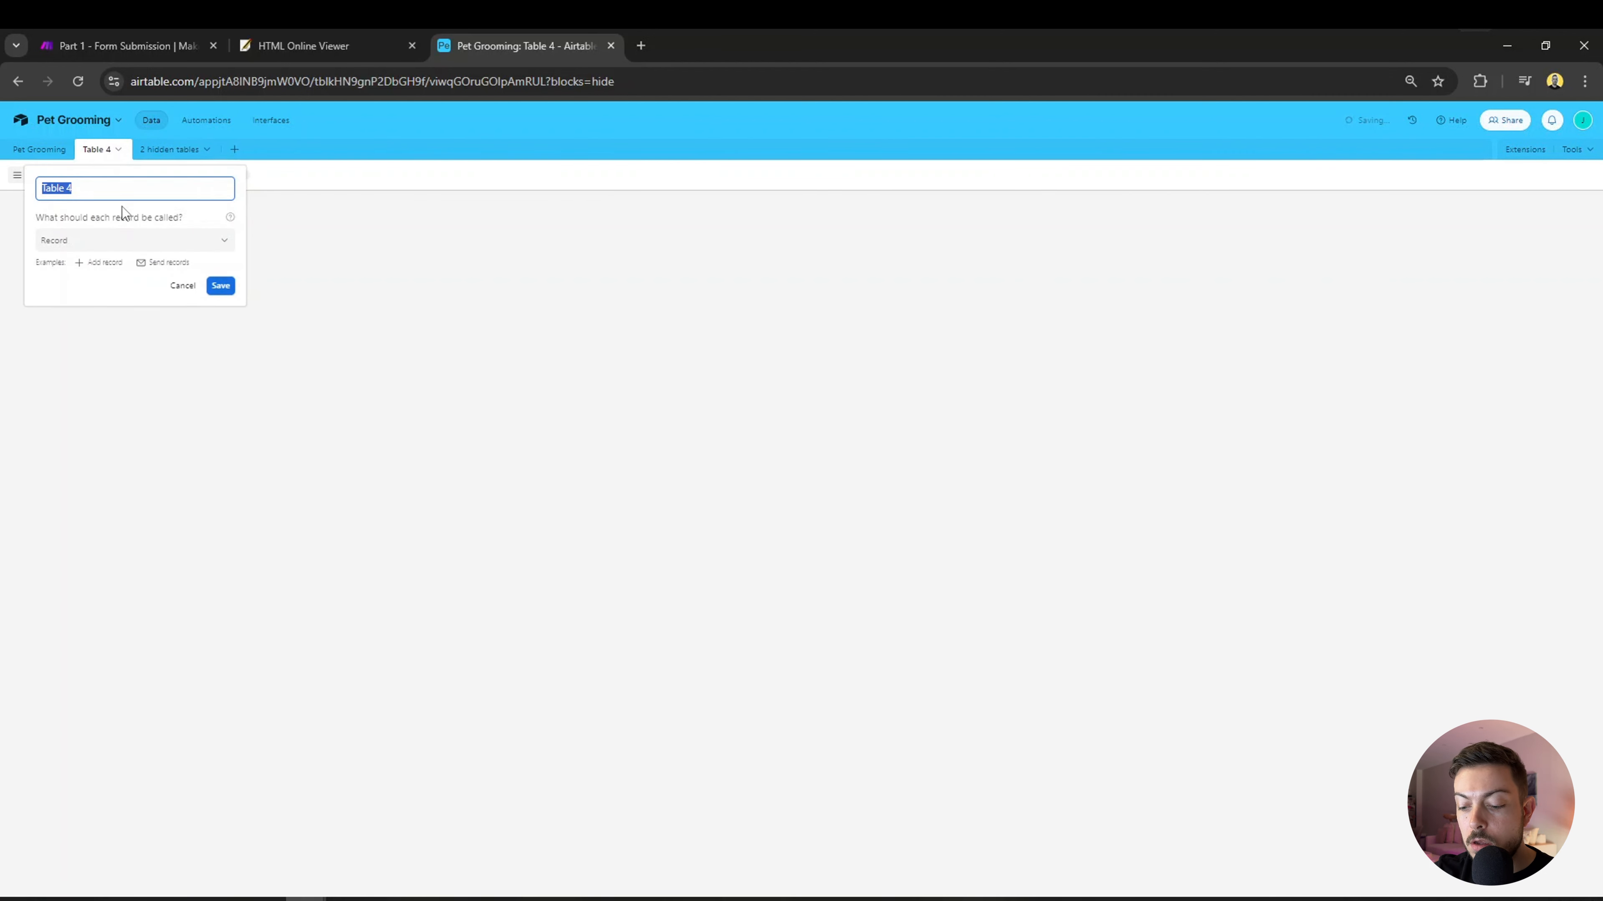
{"action": "type", "text": "Pet G"}
{"action": "type", "text": "room"}
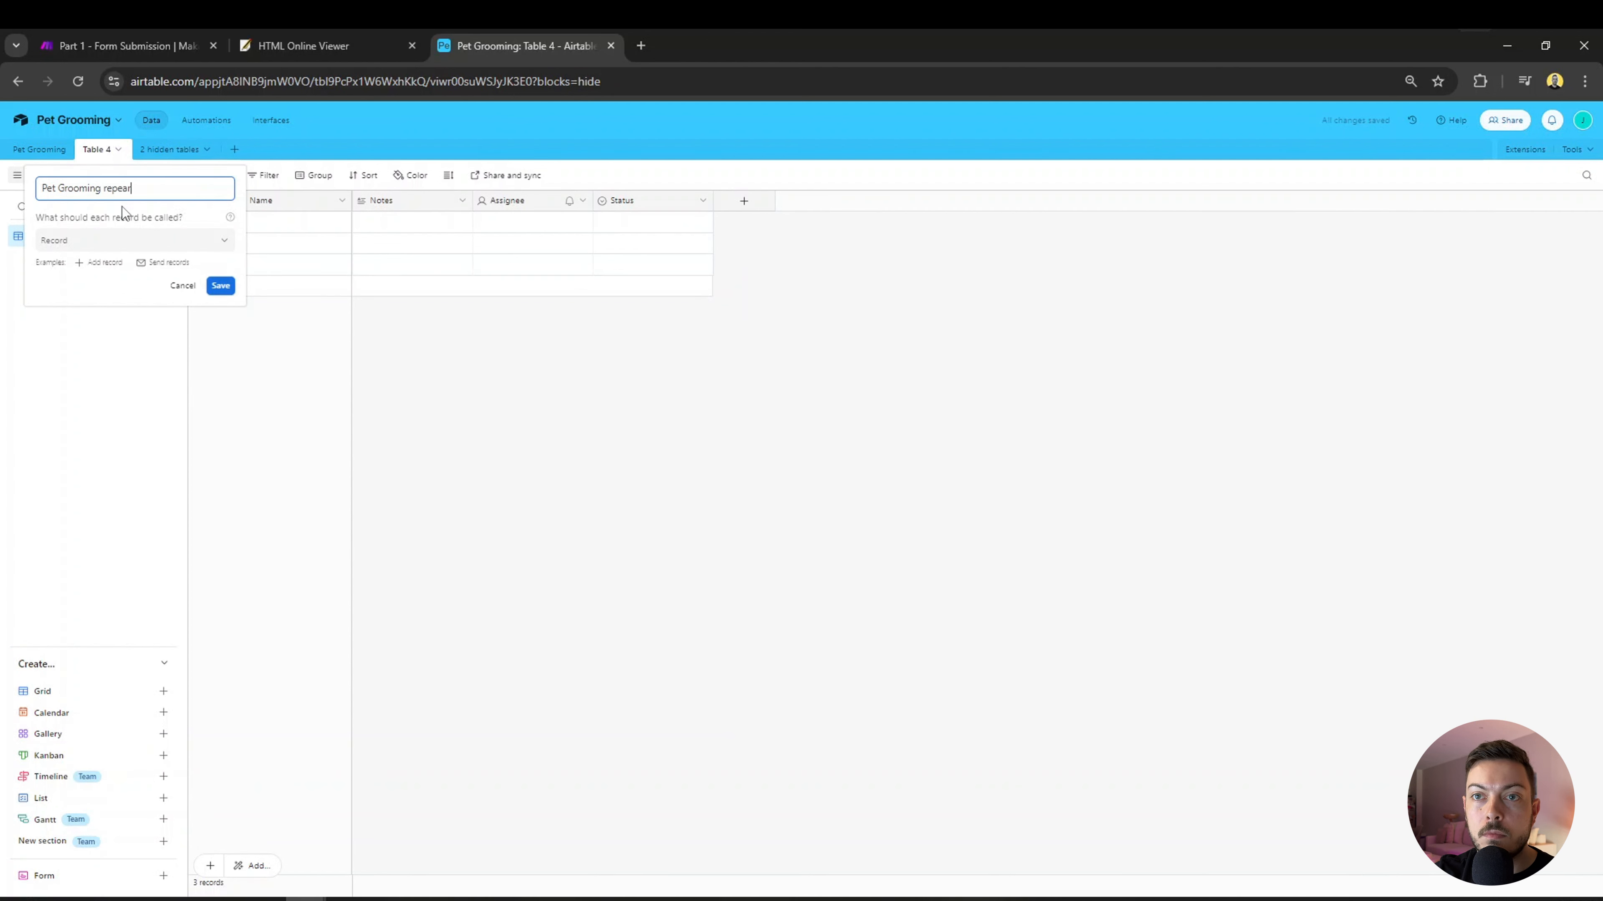
{"action": "type", "text": "ing repear"}
{"action": "key", "text": "BackSpace"}
{"action": "type", "text": "t"}
{"action": "key", "text": "Return"}
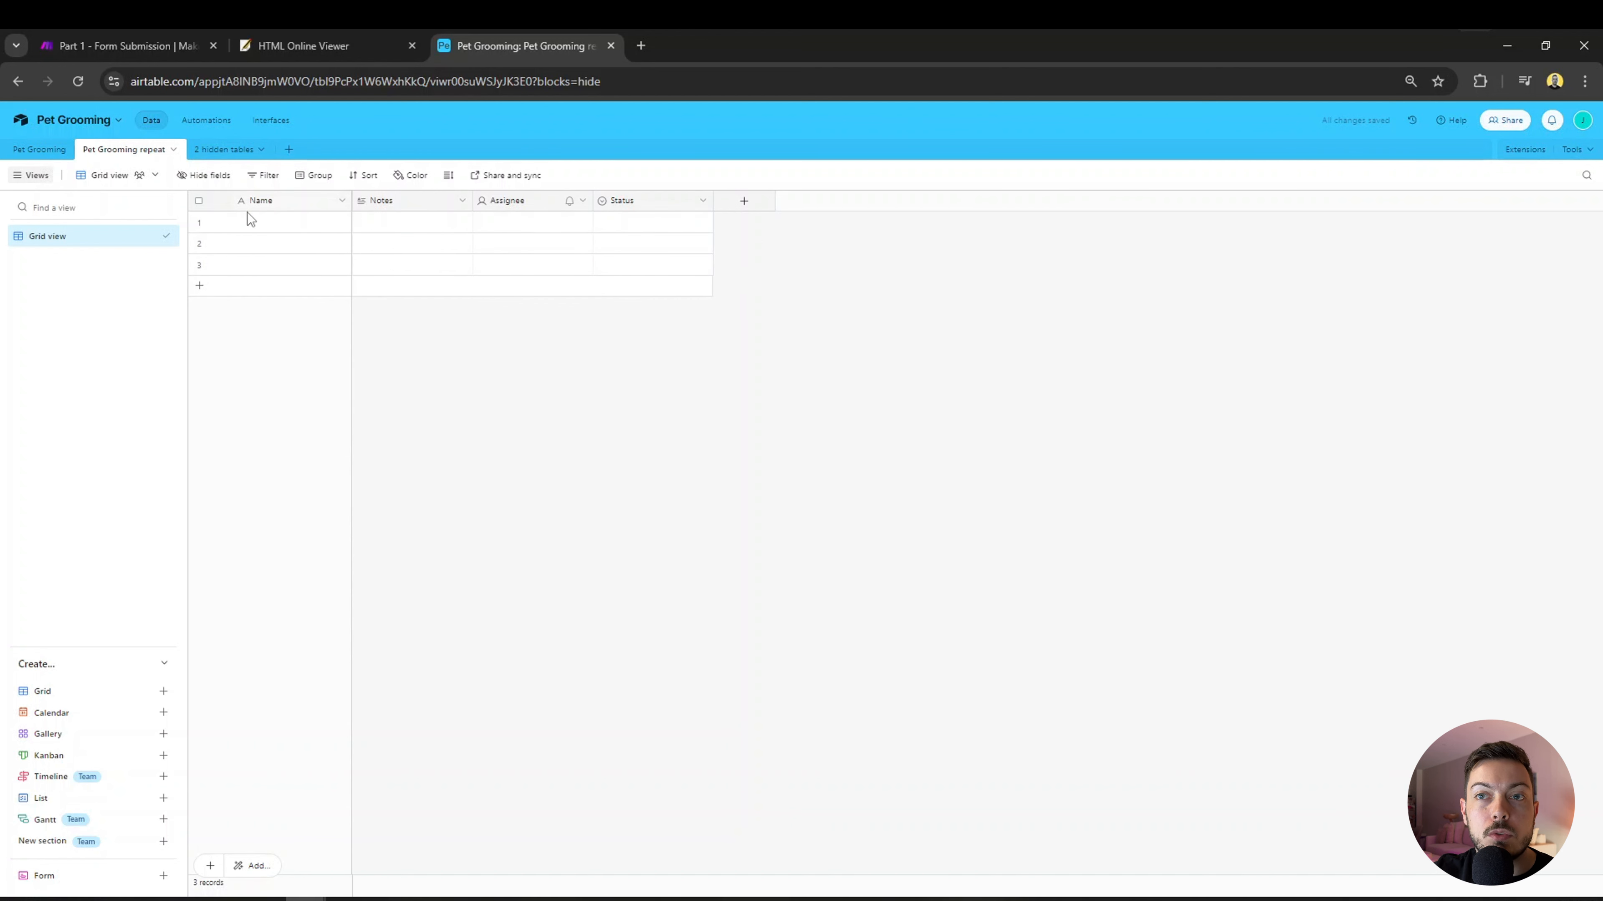
Check the original Pet Grooming table's fields and add a single line text field named Date to the Pet Grooming repeat table.
{"action": "left_click", "coordinate": [45, 151]}
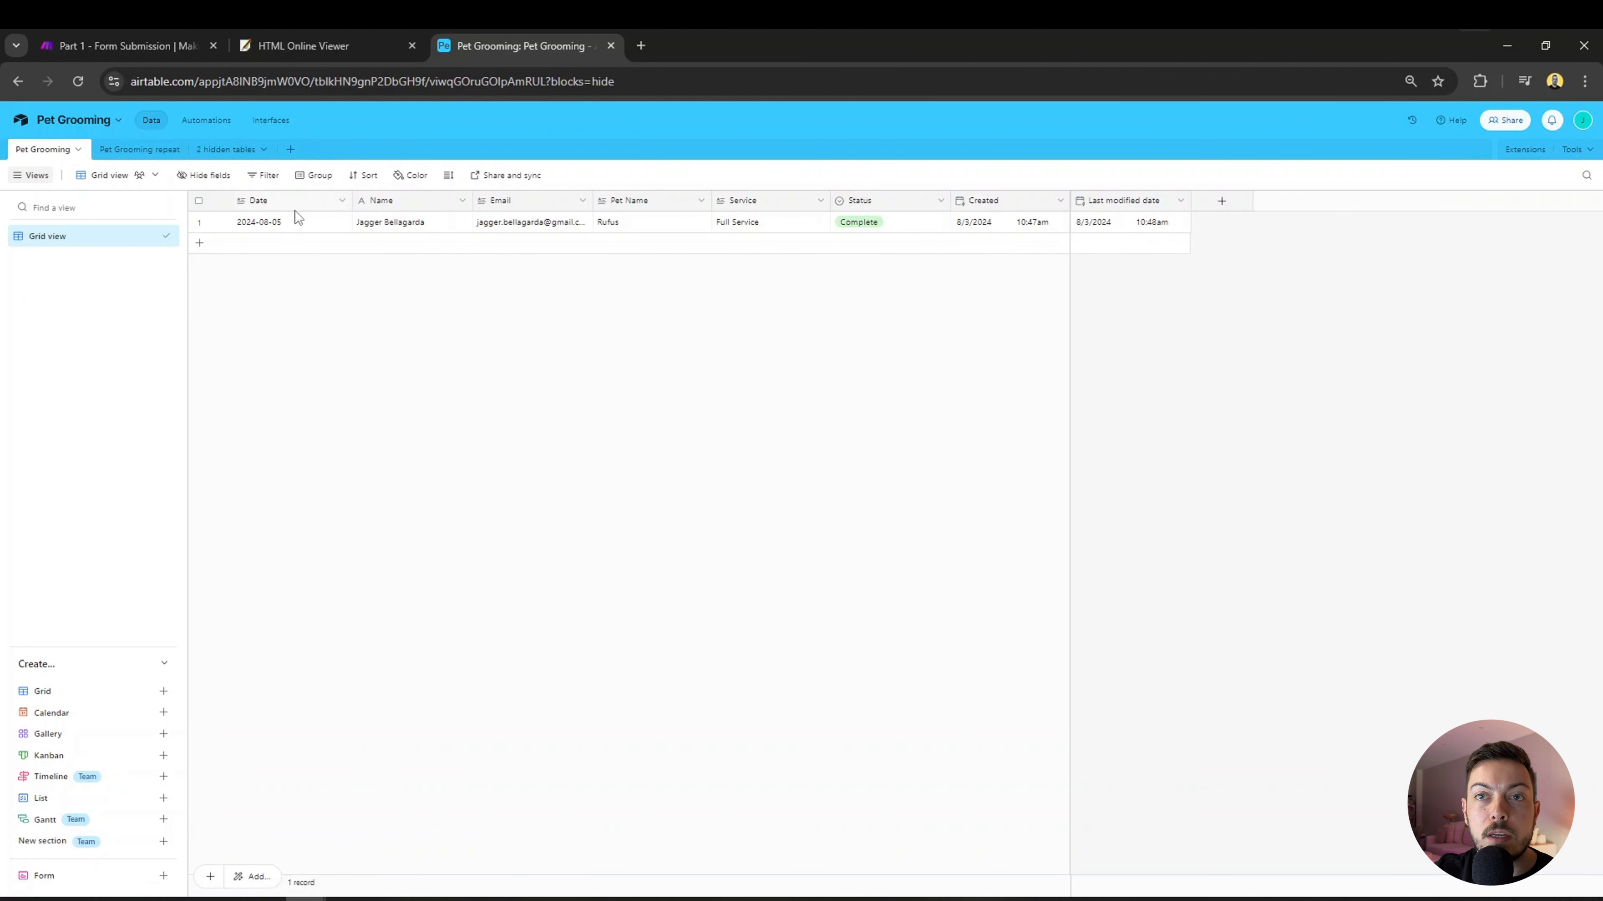
{"action": "left_click", "coordinate": [139, 149]}
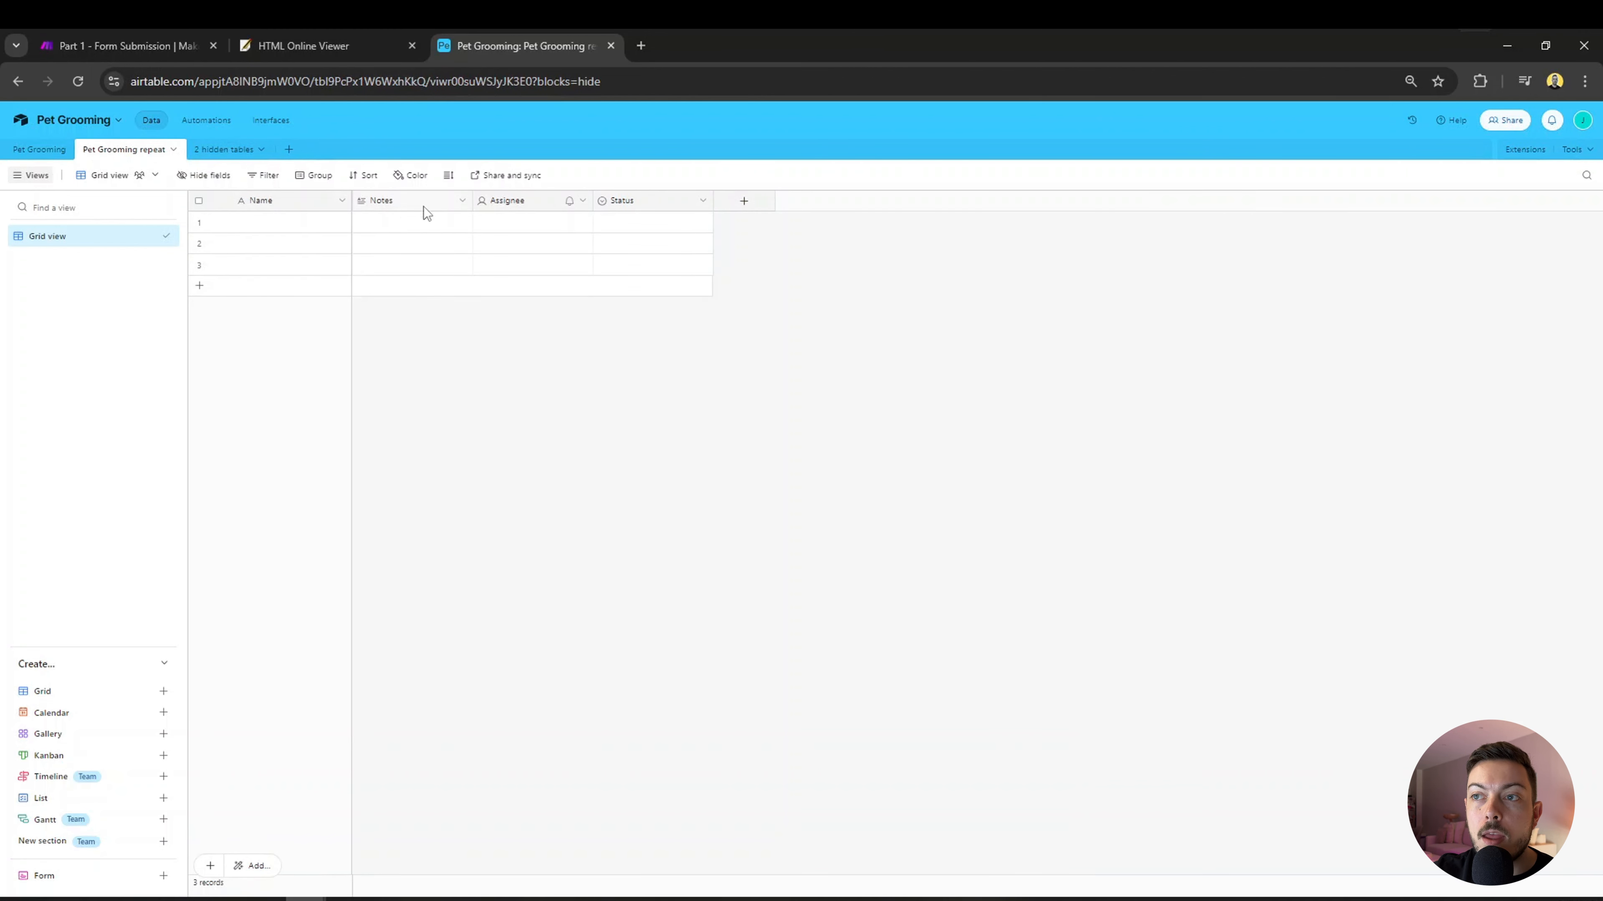
{"action": "left_click", "coordinate": [746, 201]}
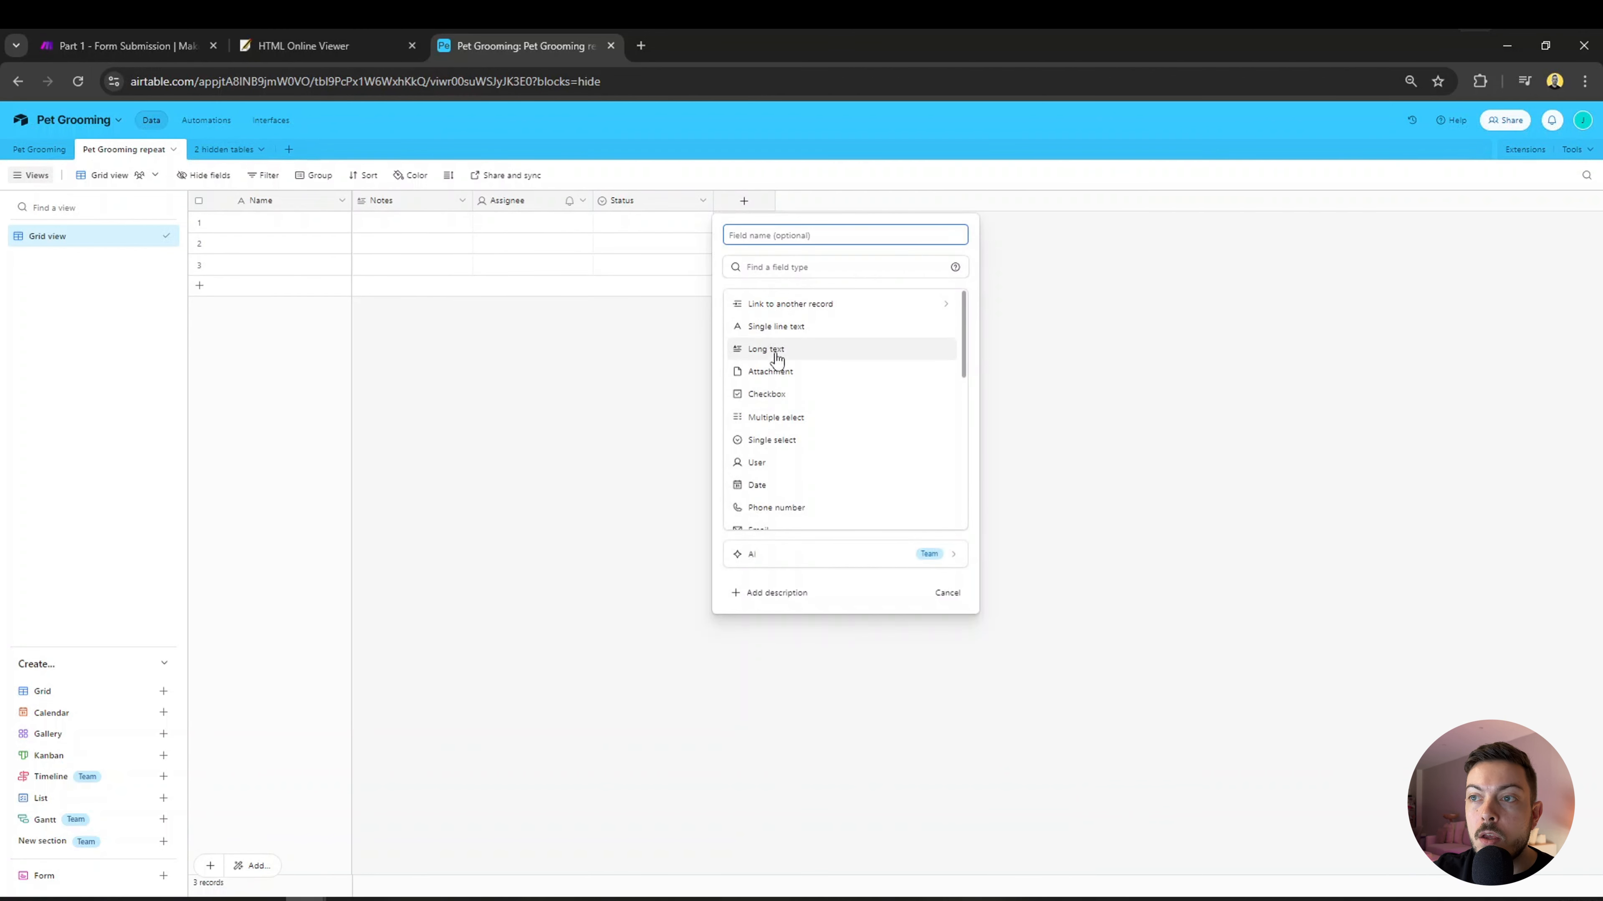
{"action": "type", "text": "Date"}
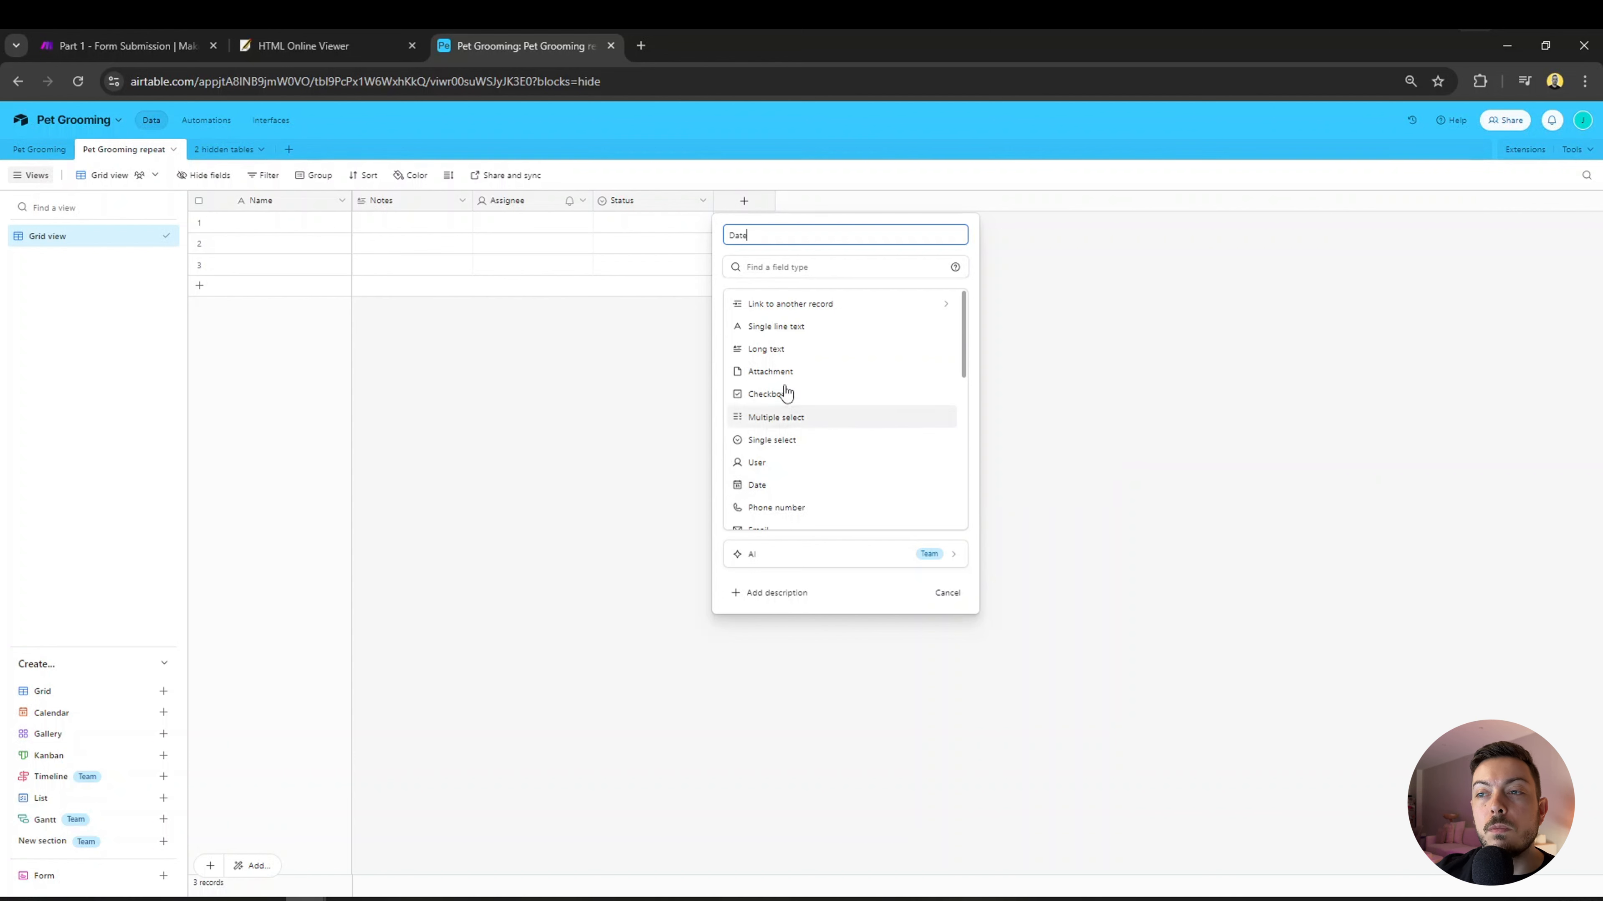
{"action": "left_click", "coordinate": [776, 326]}
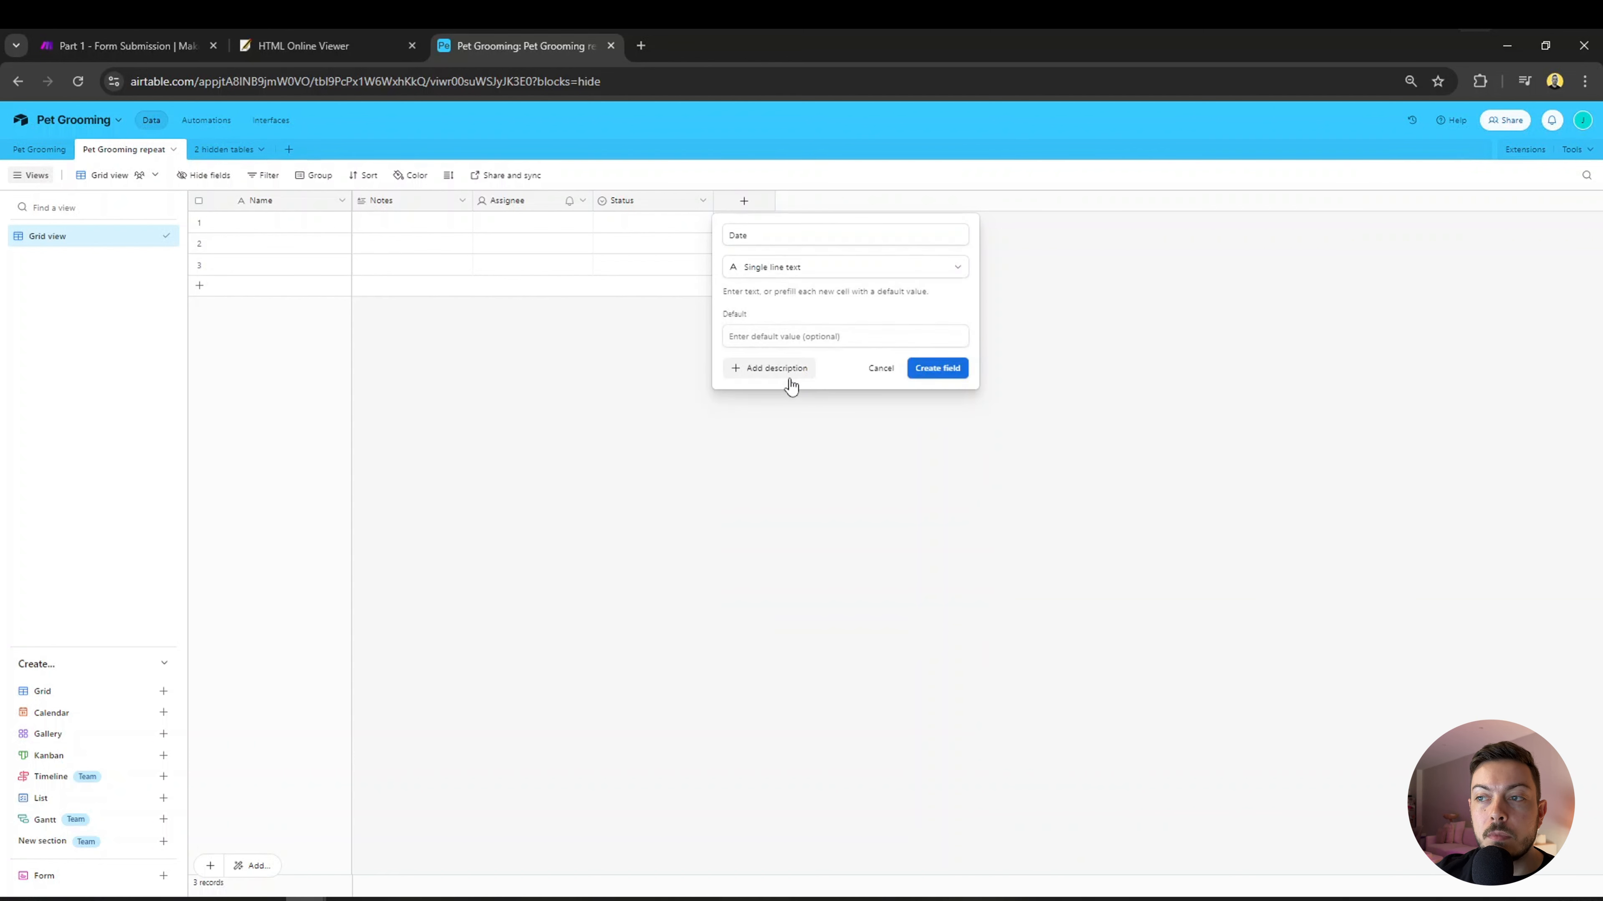
{"action": "key", "text": "Return"}
Change the Date field's type to Long text in the Pet Grooming repeat table.
{"action": "left_click", "coordinate": [287, 208]}
{"action": "left_click", "coordinate": [342, 202]}
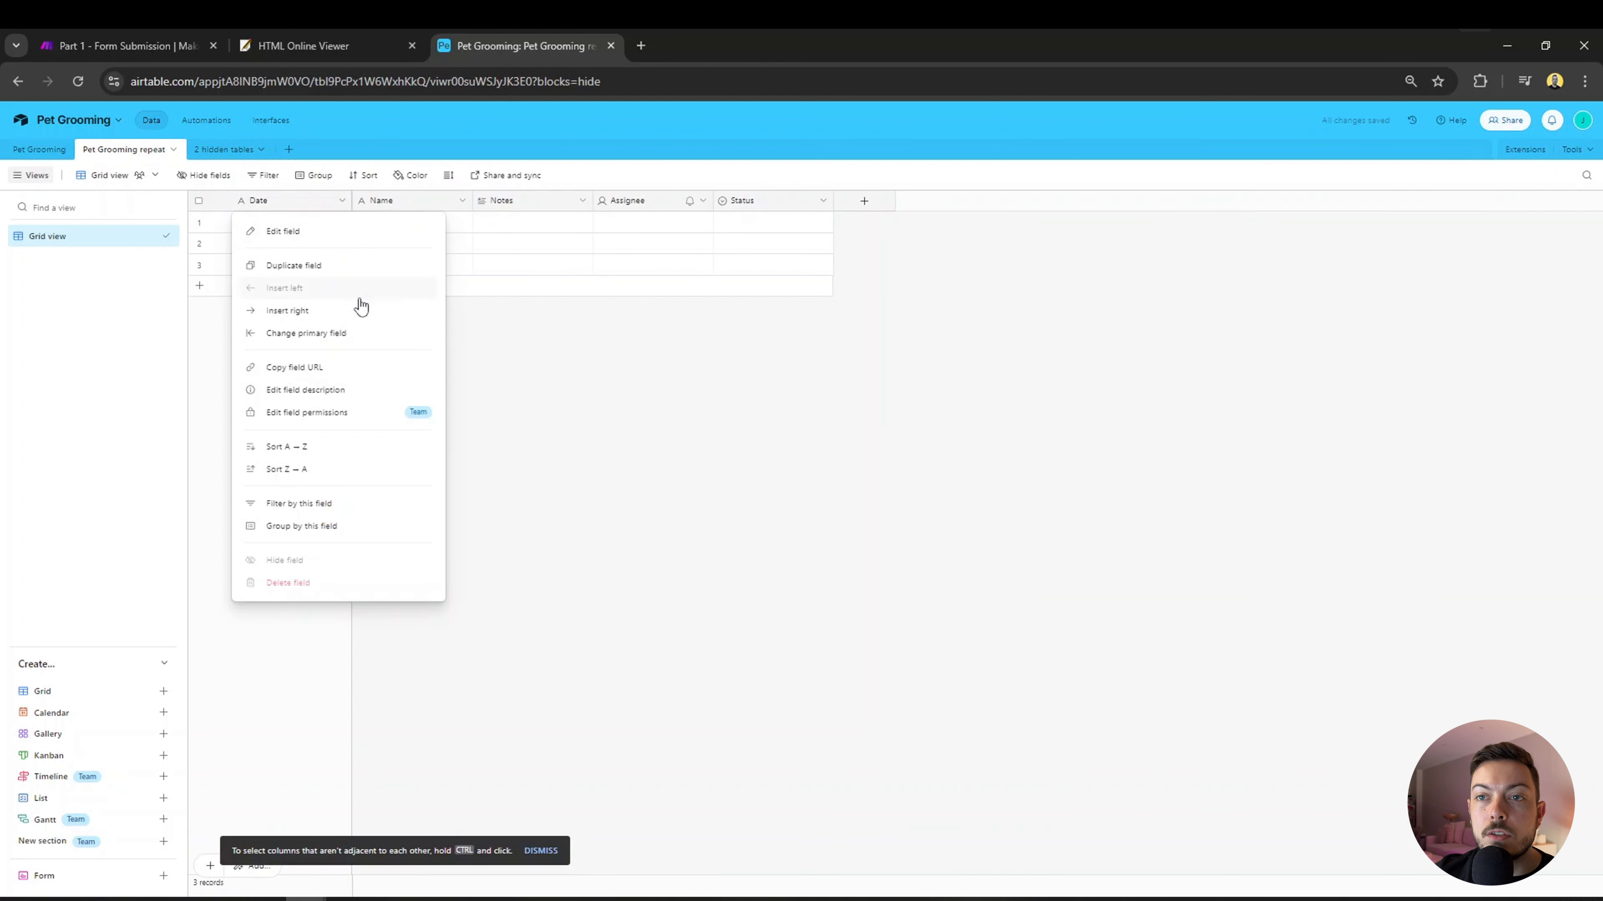
{"action": "left_click", "coordinate": [286, 234]}
{"action": "left_click", "coordinate": [318, 307]}
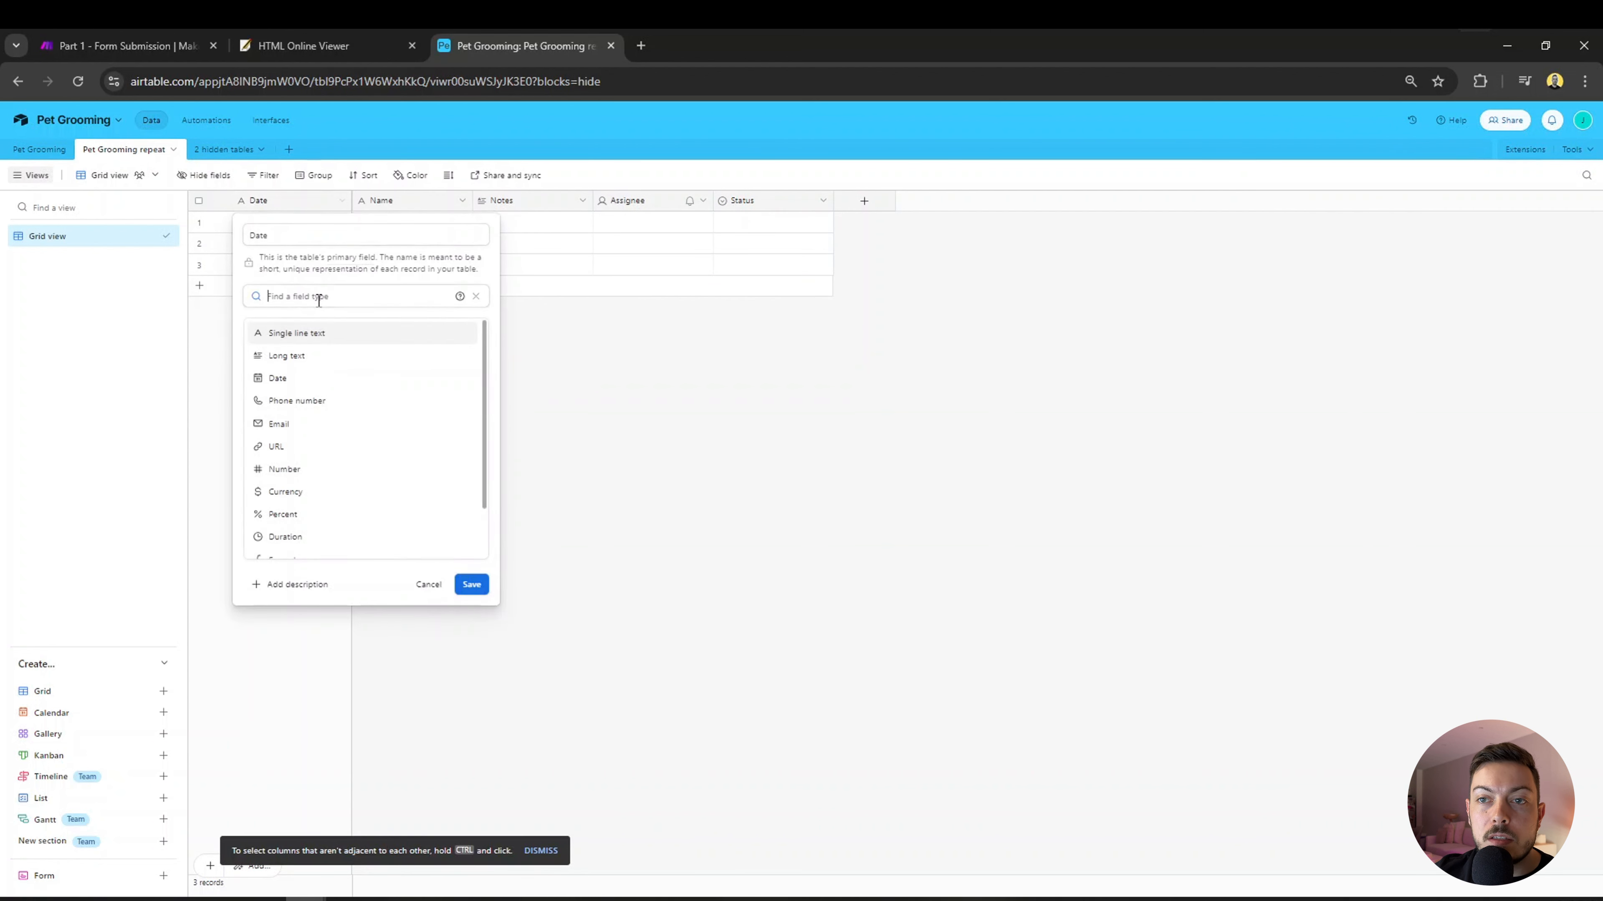
{"action": "left_click", "coordinate": [298, 356]}
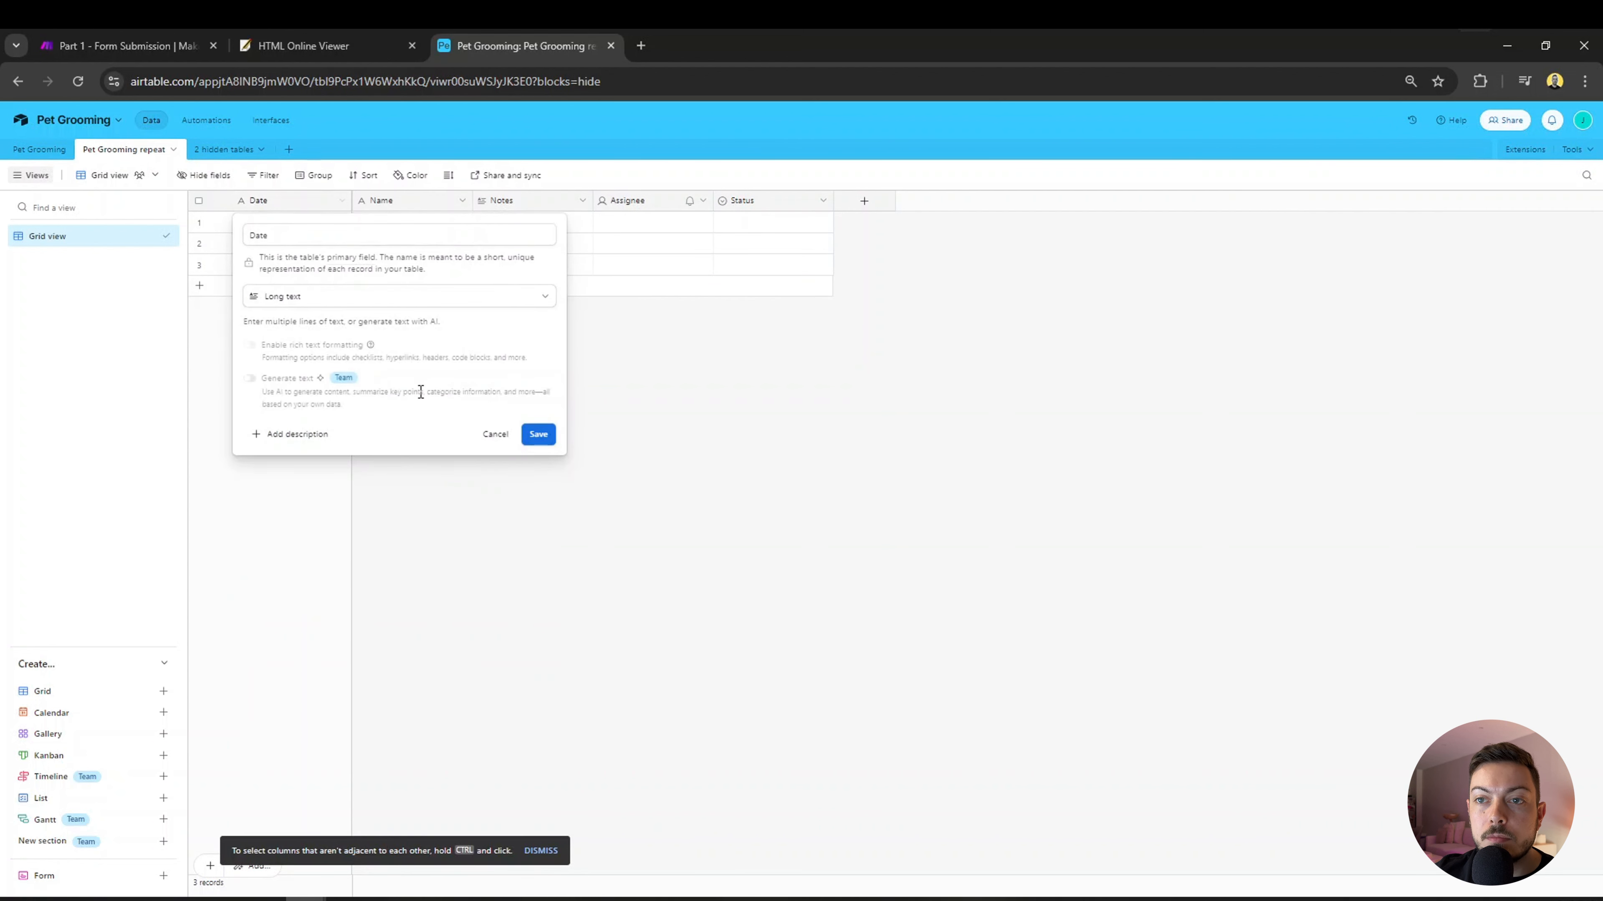
{"action": "left_click", "coordinate": [538, 436]}
Compare the fields with the original Pet Grooming table and rename the Notes field in Pet Grooming repeat to Email.
{"action": "left_click", "coordinate": [39, 150]}
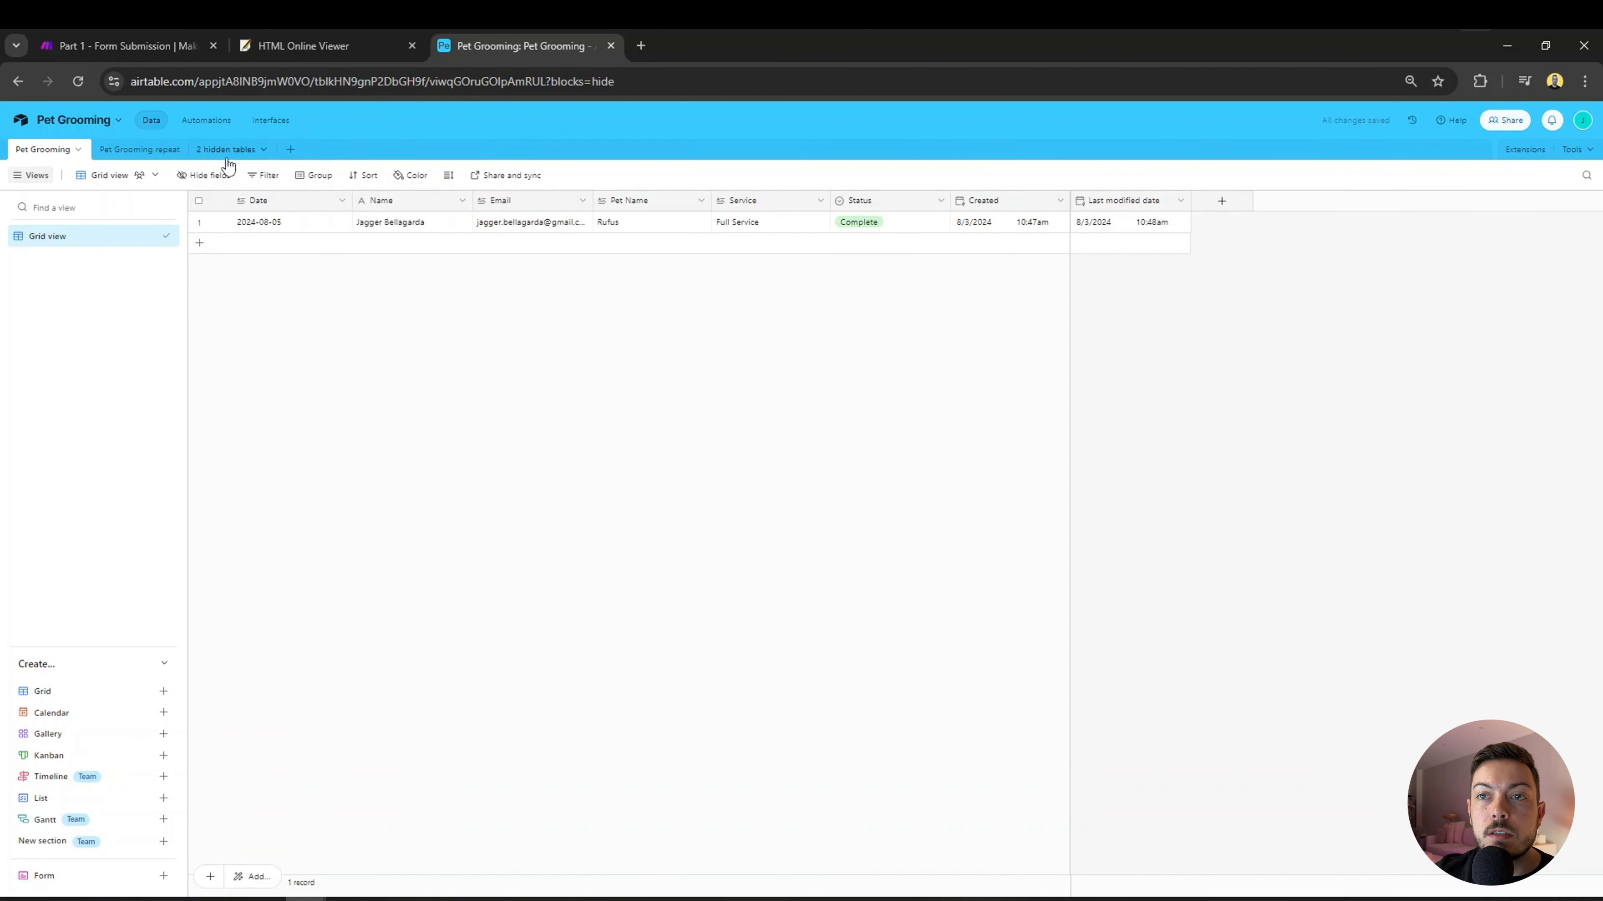
{"action": "left_click", "coordinate": [139, 149]}
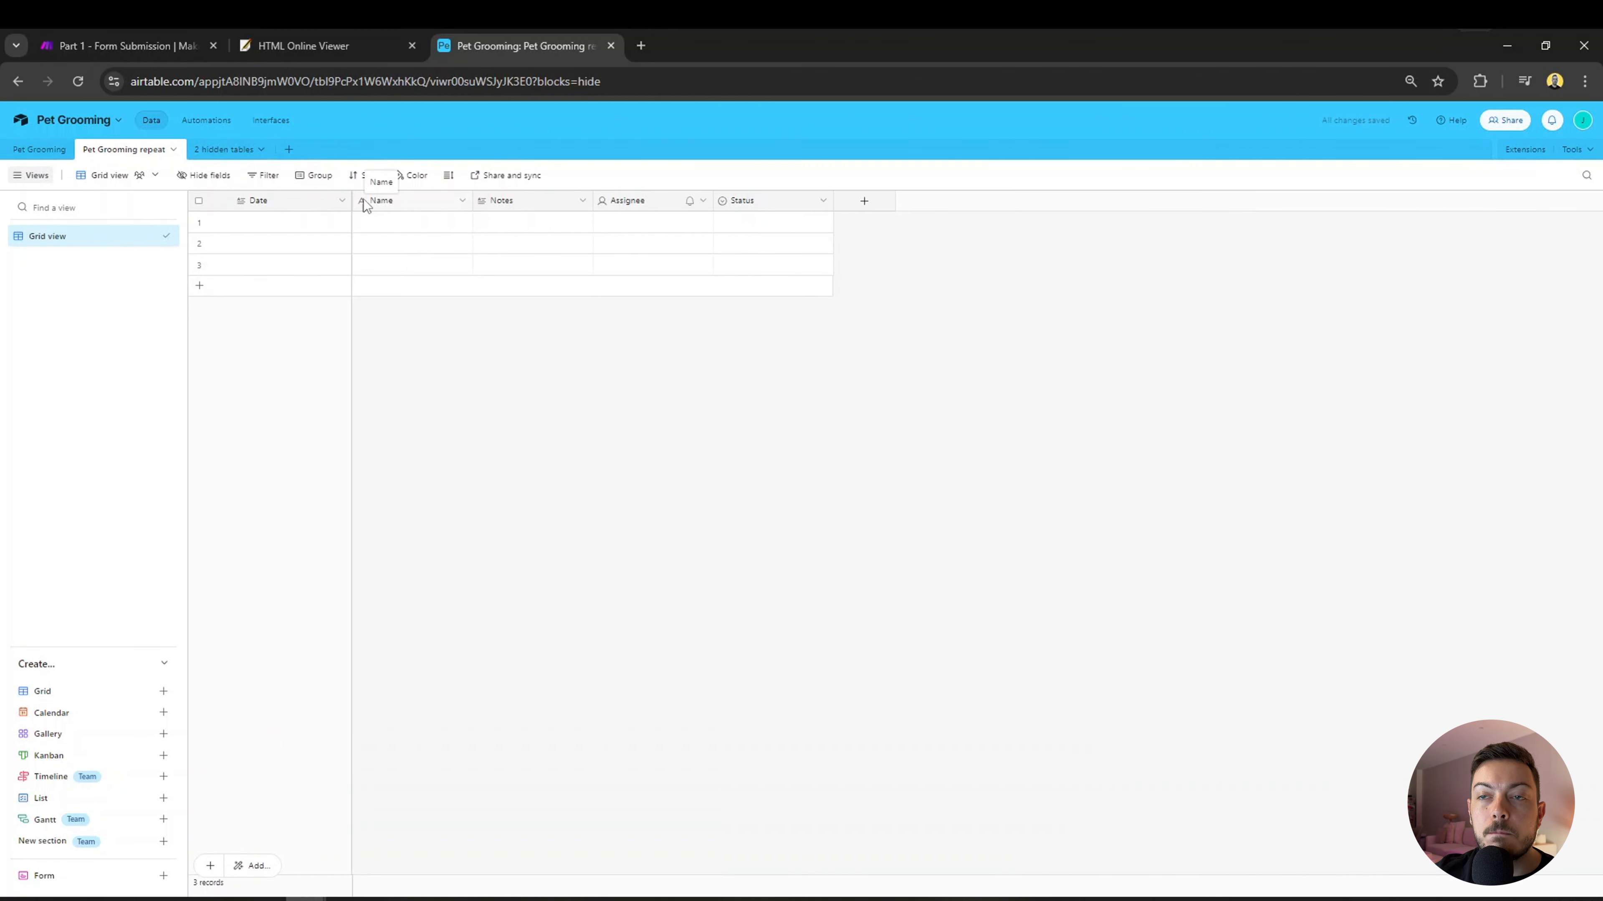
{"action": "left_click", "coordinate": [39, 150]}
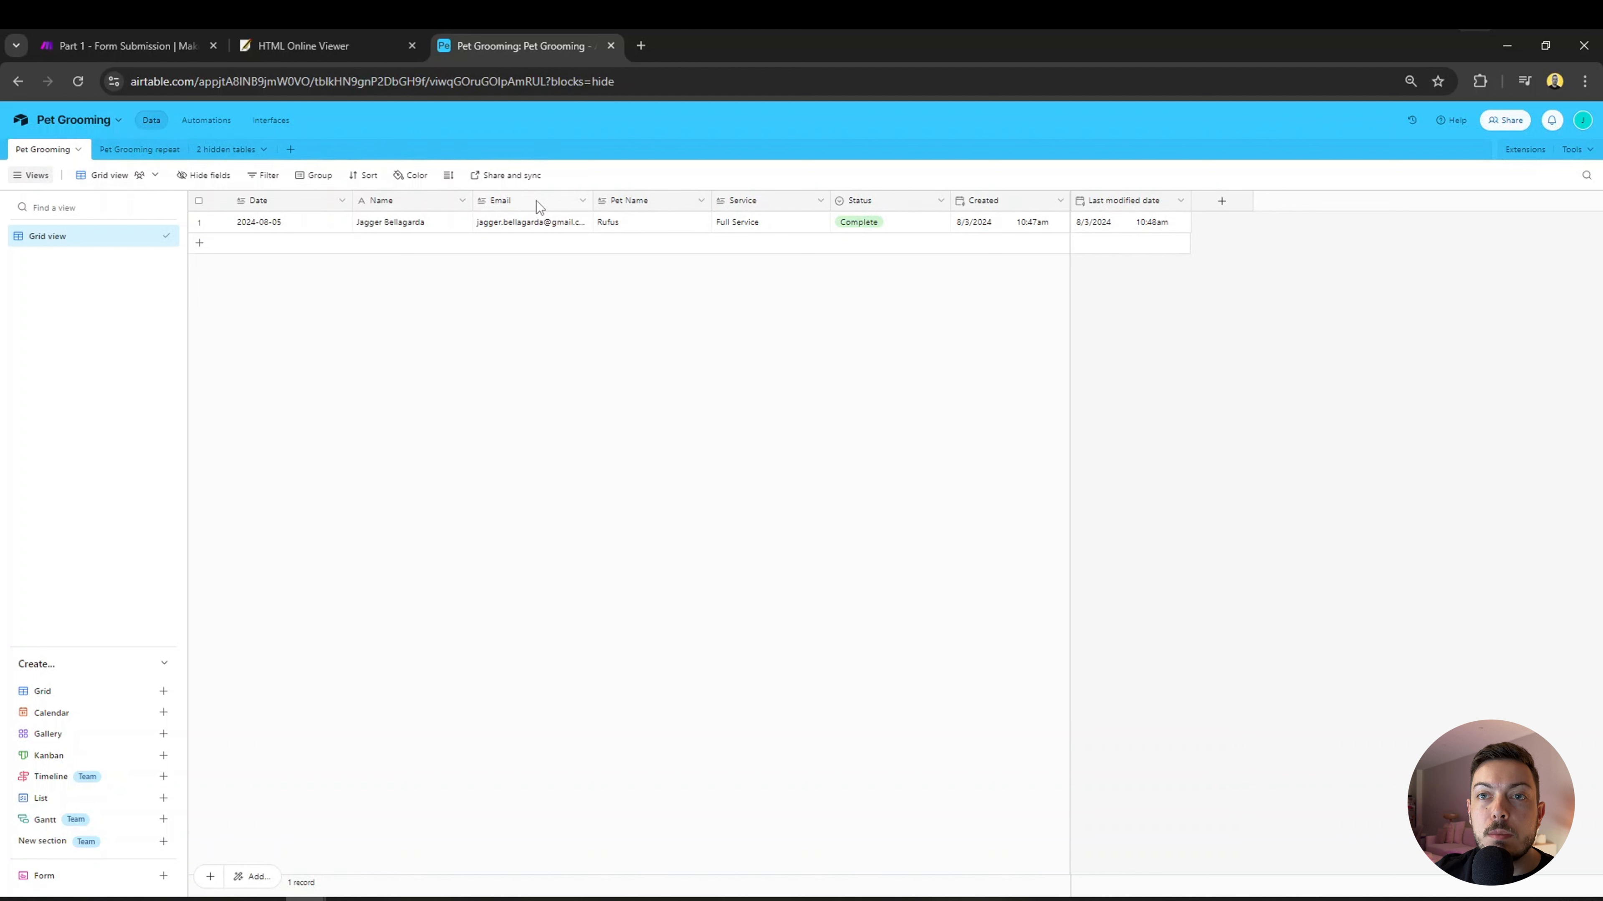
{"action": "left_click", "coordinate": [119, 147]}
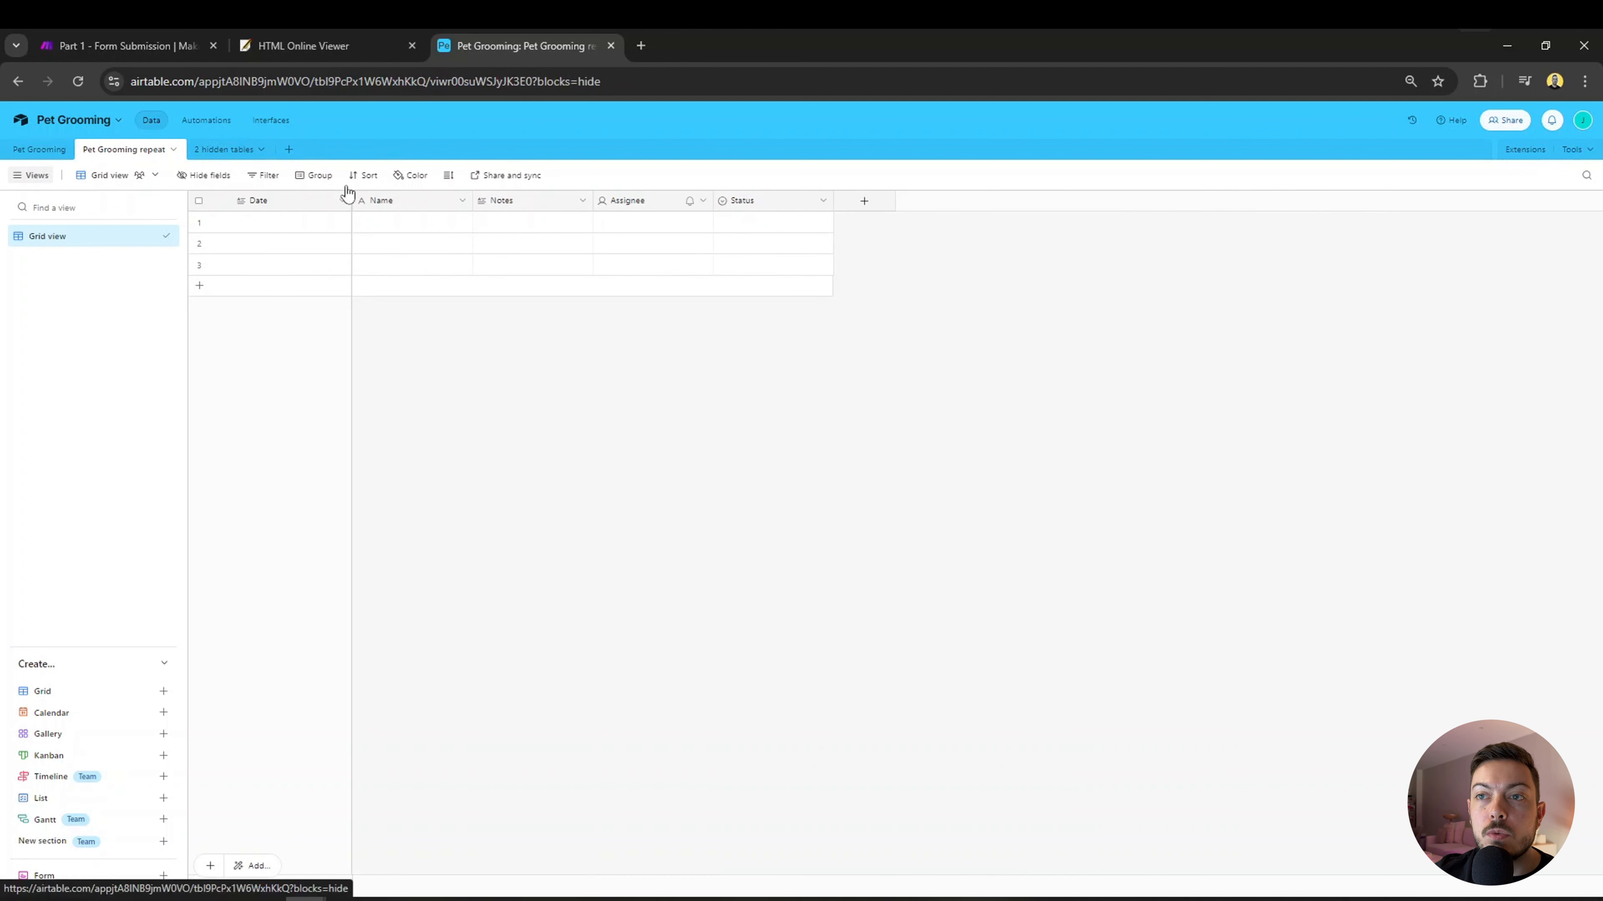
{"action": "left_click", "coordinate": [502, 200]}
{"action": "left_click", "coordinate": [582, 200]}
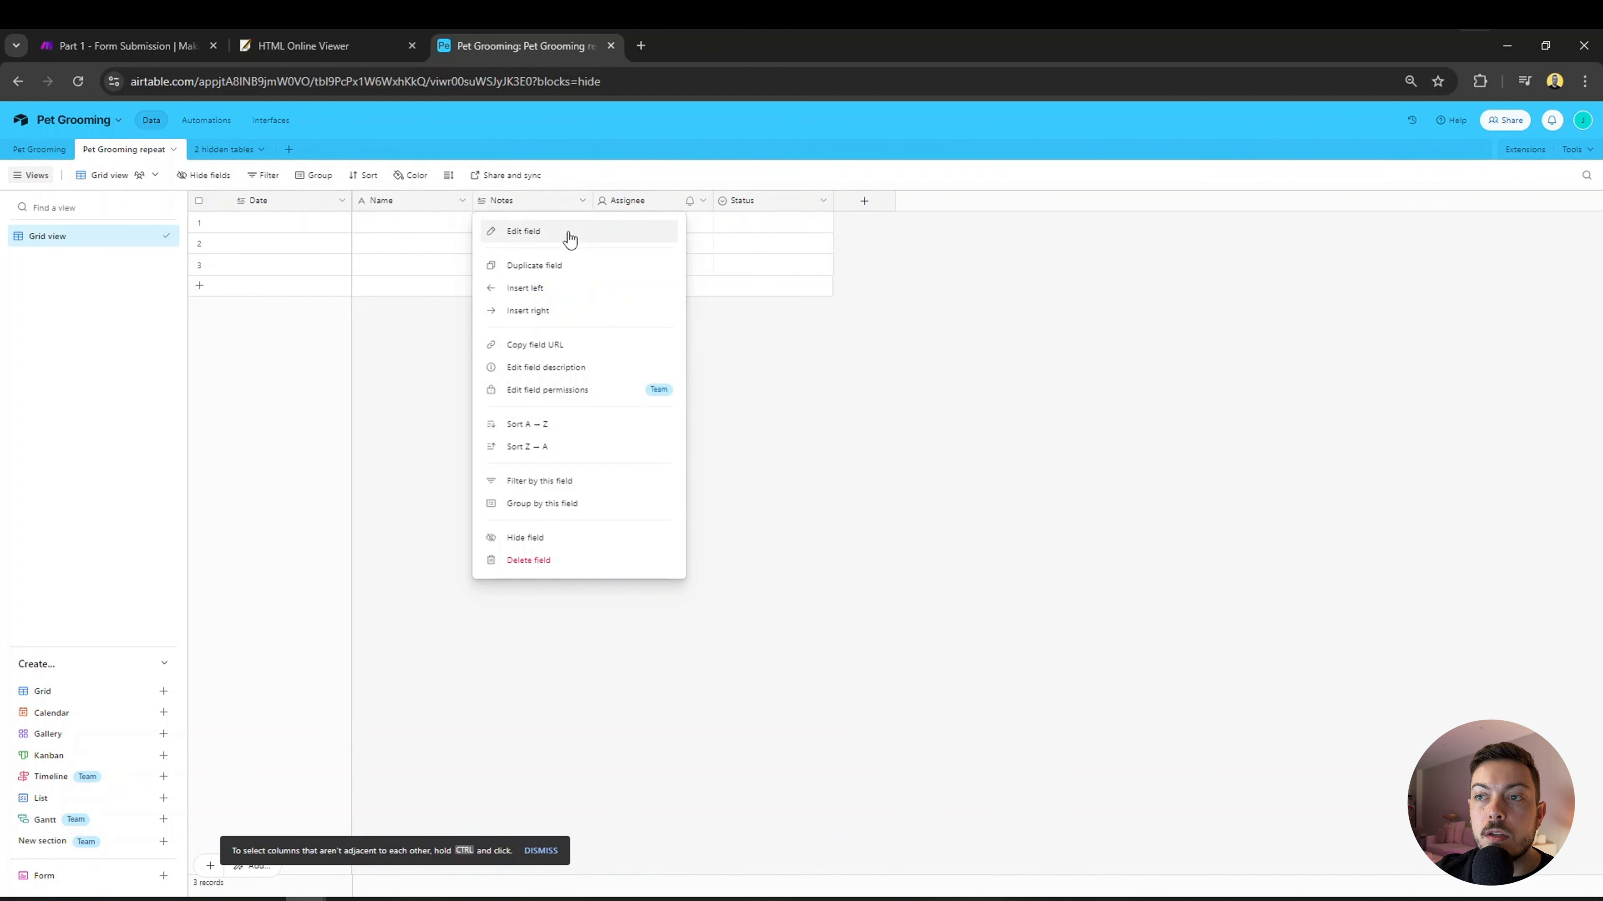
{"action": "left_click", "coordinate": [560, 238]}
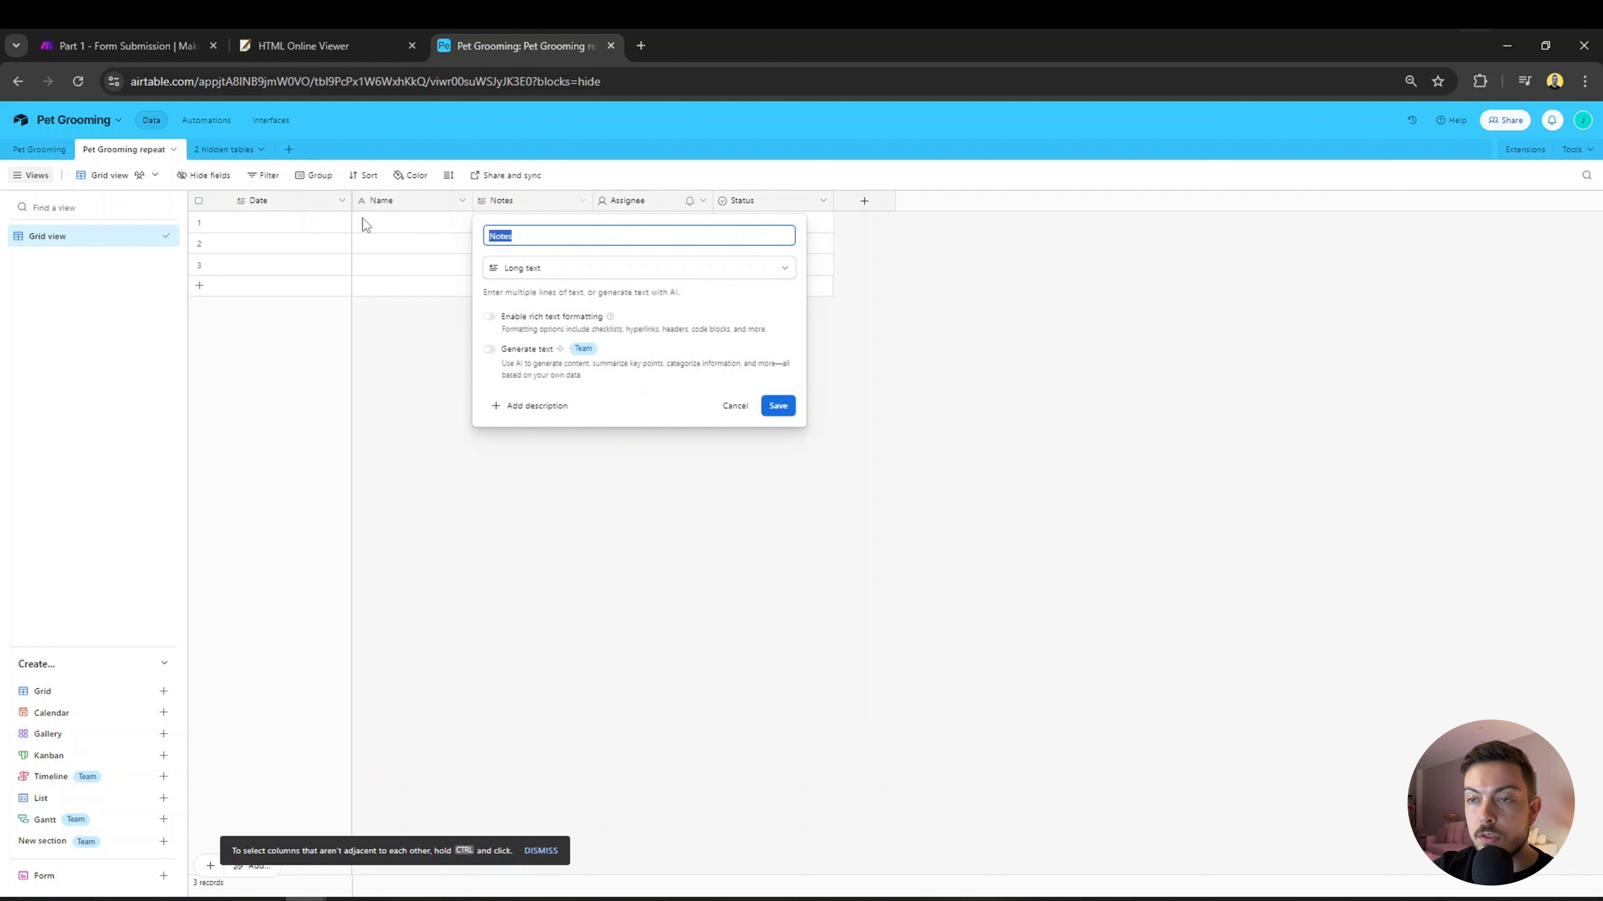
{"action": "type", "text": "Email"}
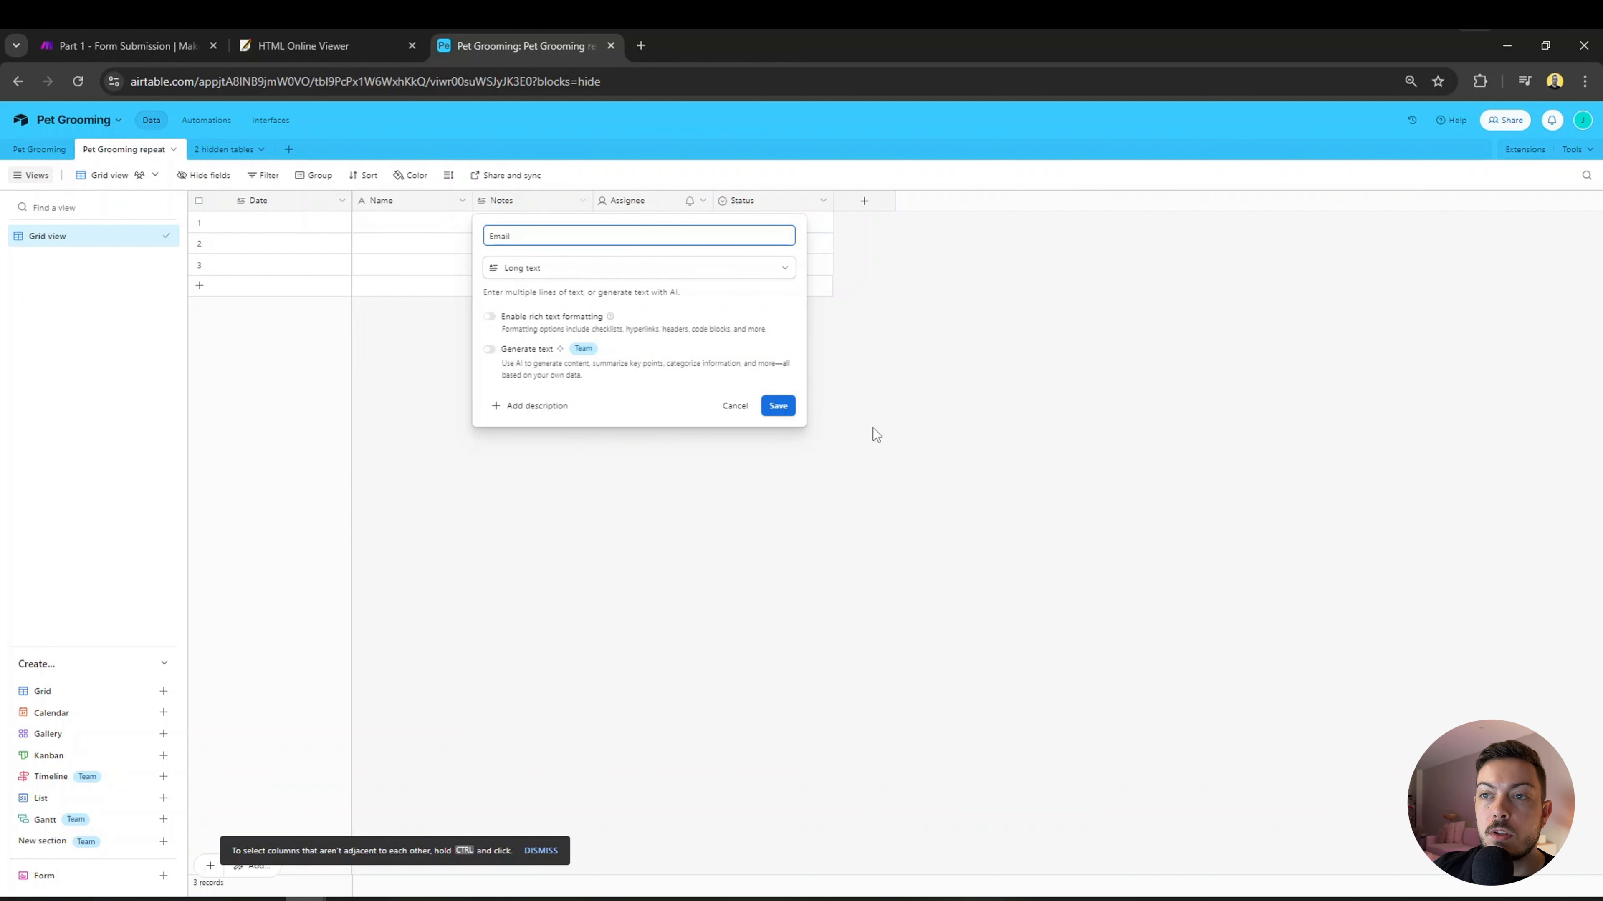
{"action": "left_click", "coordinate": [778, 406]}
Duplicate the Email field in the Pet Grooming repeat table.
{"action": "left_click", "coordinate": [39, 149]}
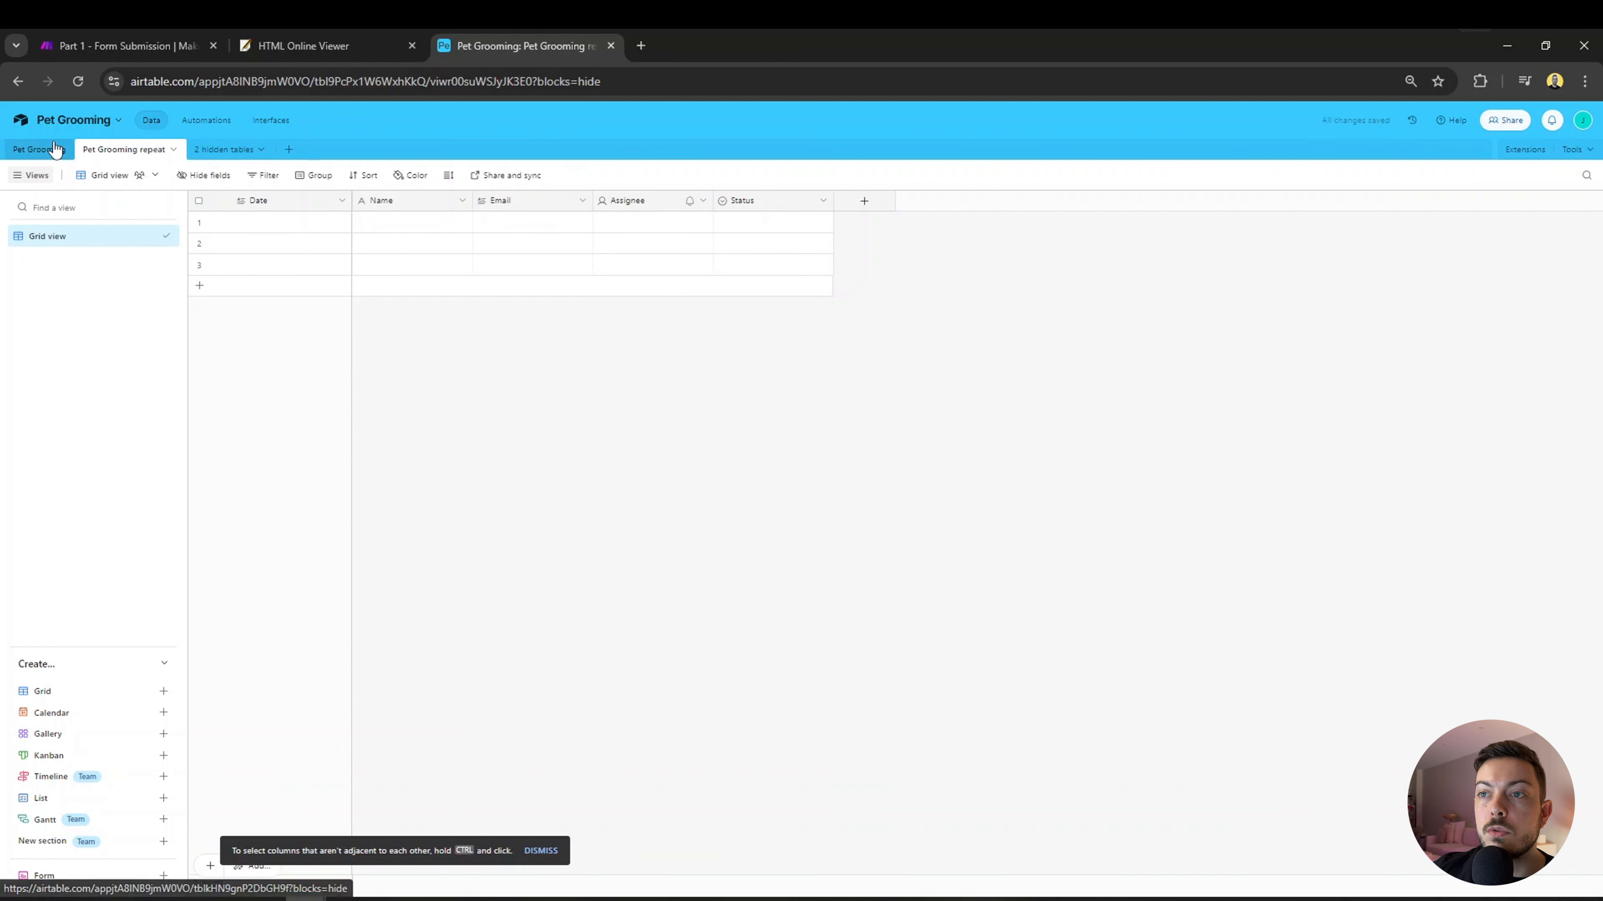
{"action": "left_click", "coordinate": [139, 149]}
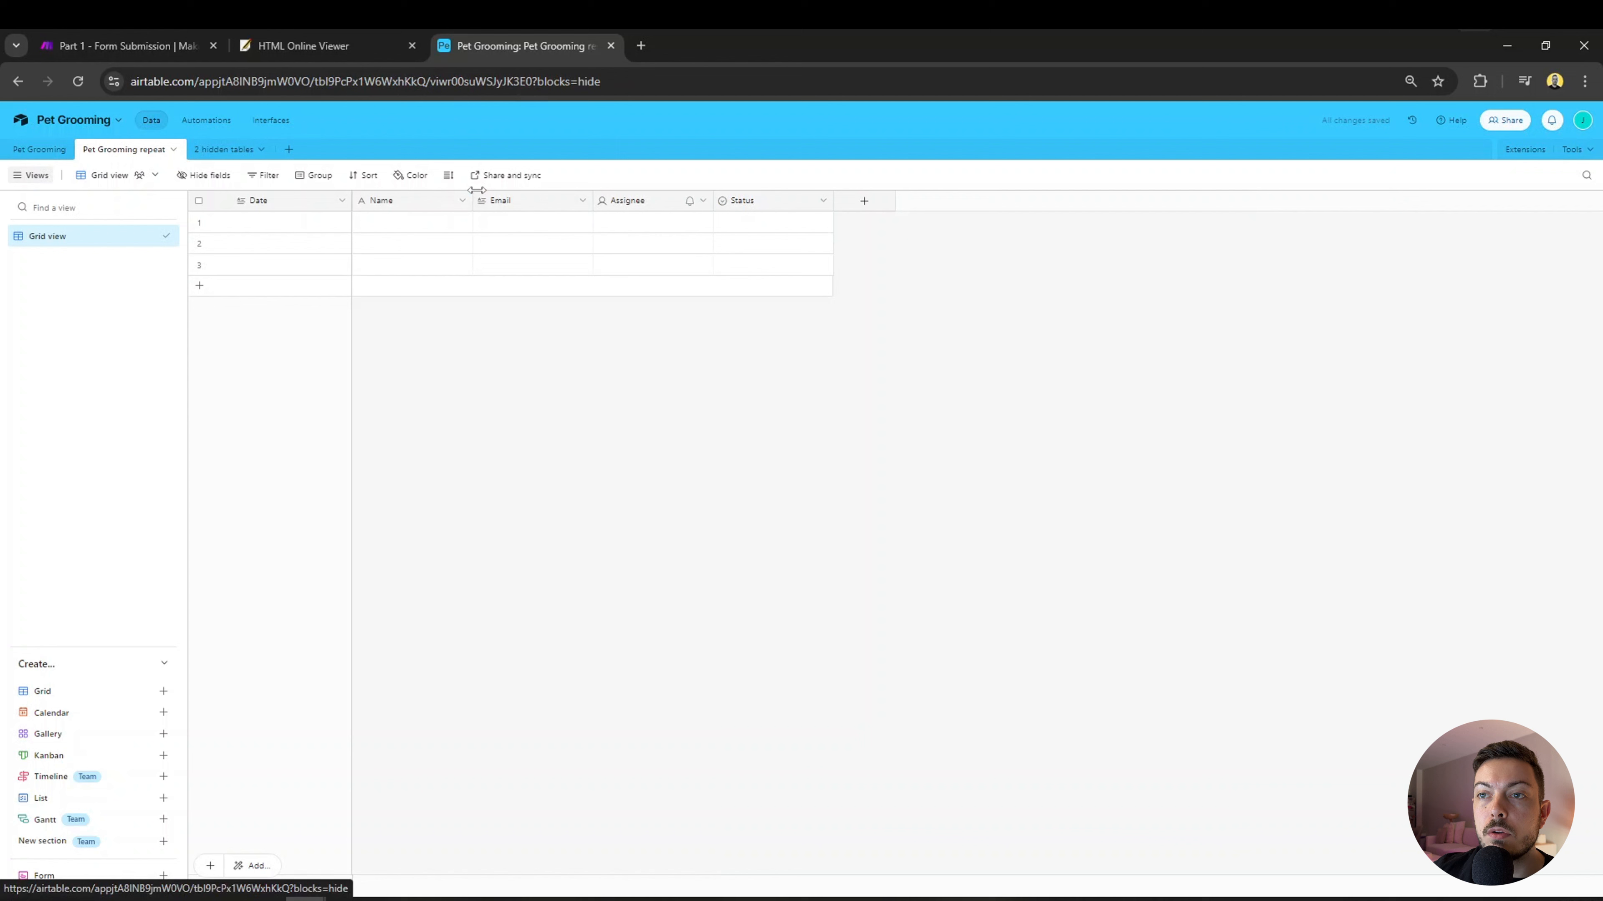
{"action": "right_click", "coordinate": [537, 202]}
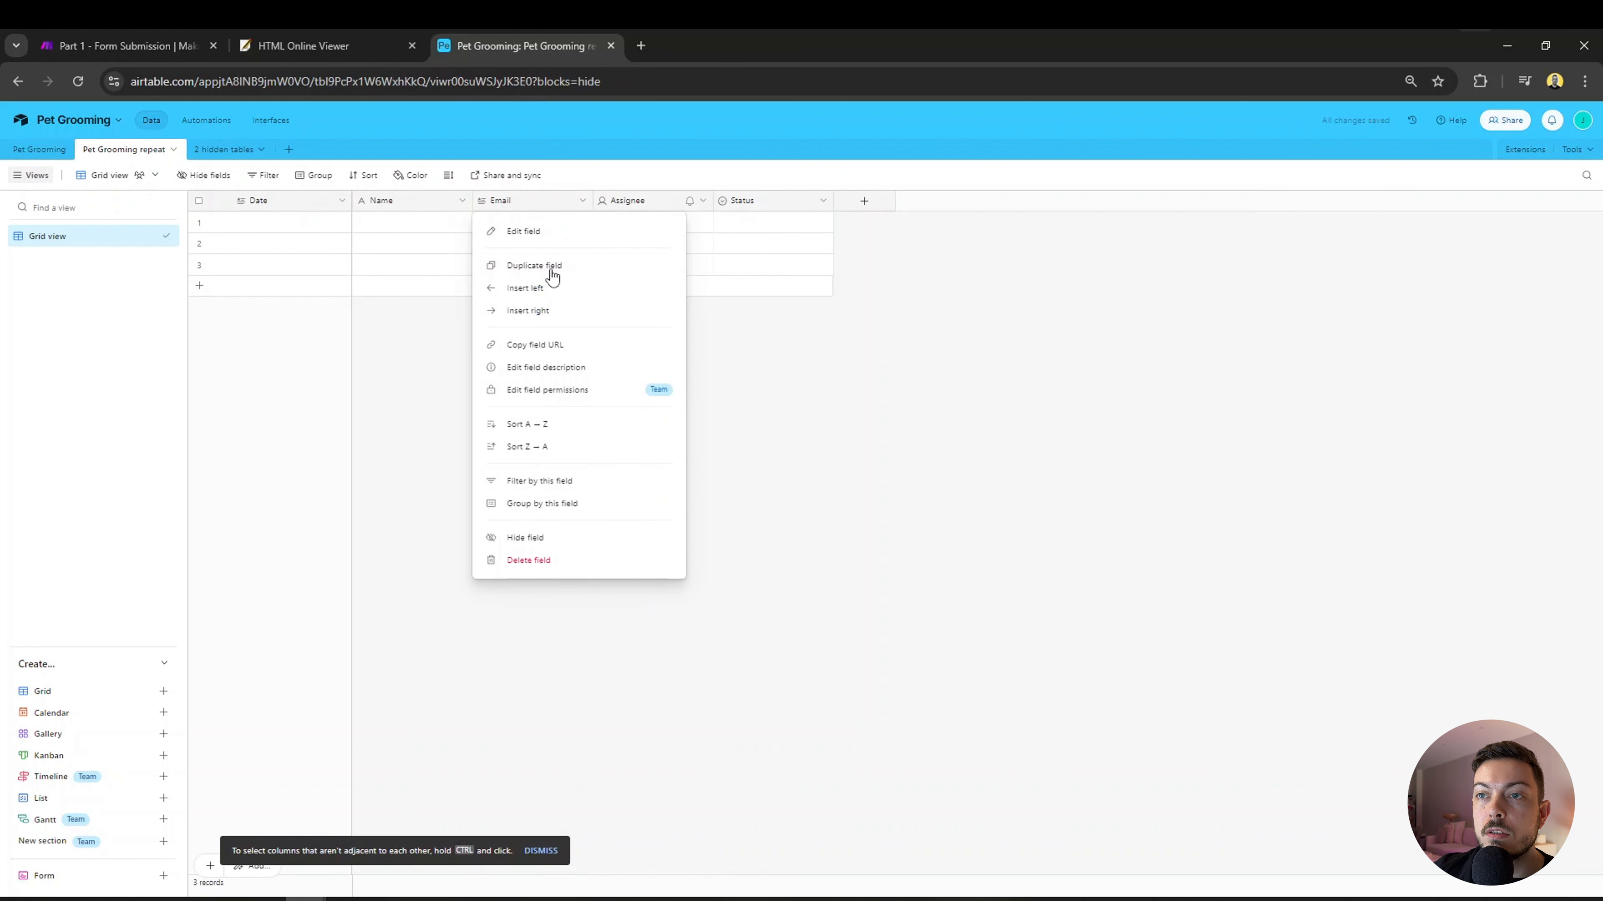
{"action": "left_click", "coordinate": [548, 266]}
Rename the duplicated Email field in Pet Grooming repeat to "Pet Name", keeping it as Long text.
{"action": "left_click", "coordinate": [634, 203]}
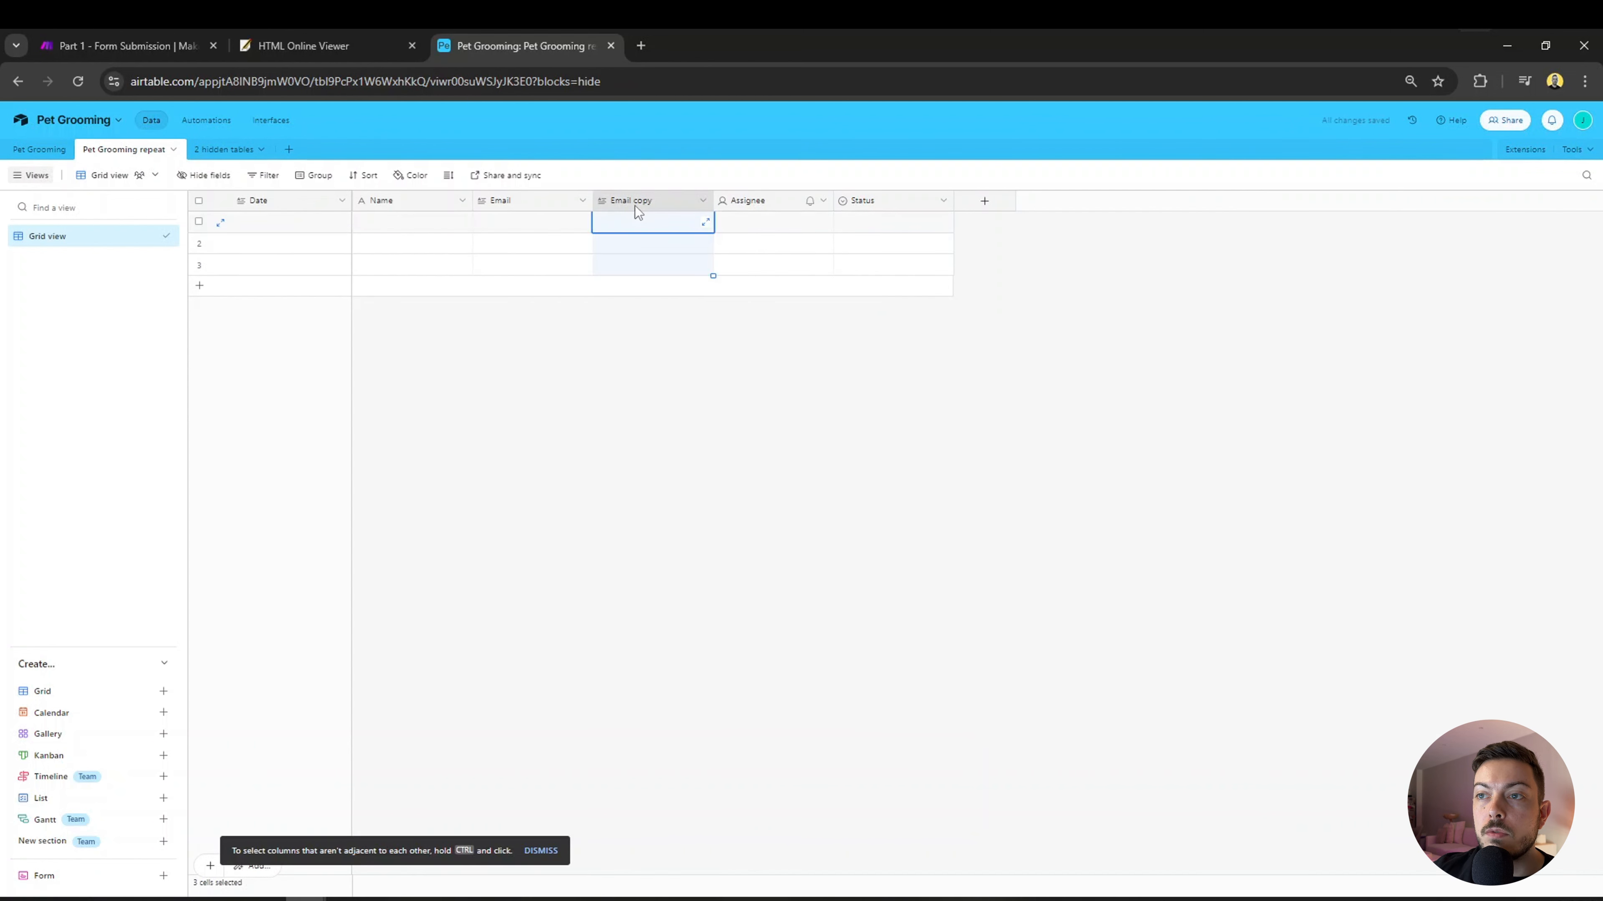
{"action": "left_click", "coordinate": [702, 201]}
{"action": "left_click", "coordinate": [667, 239]}
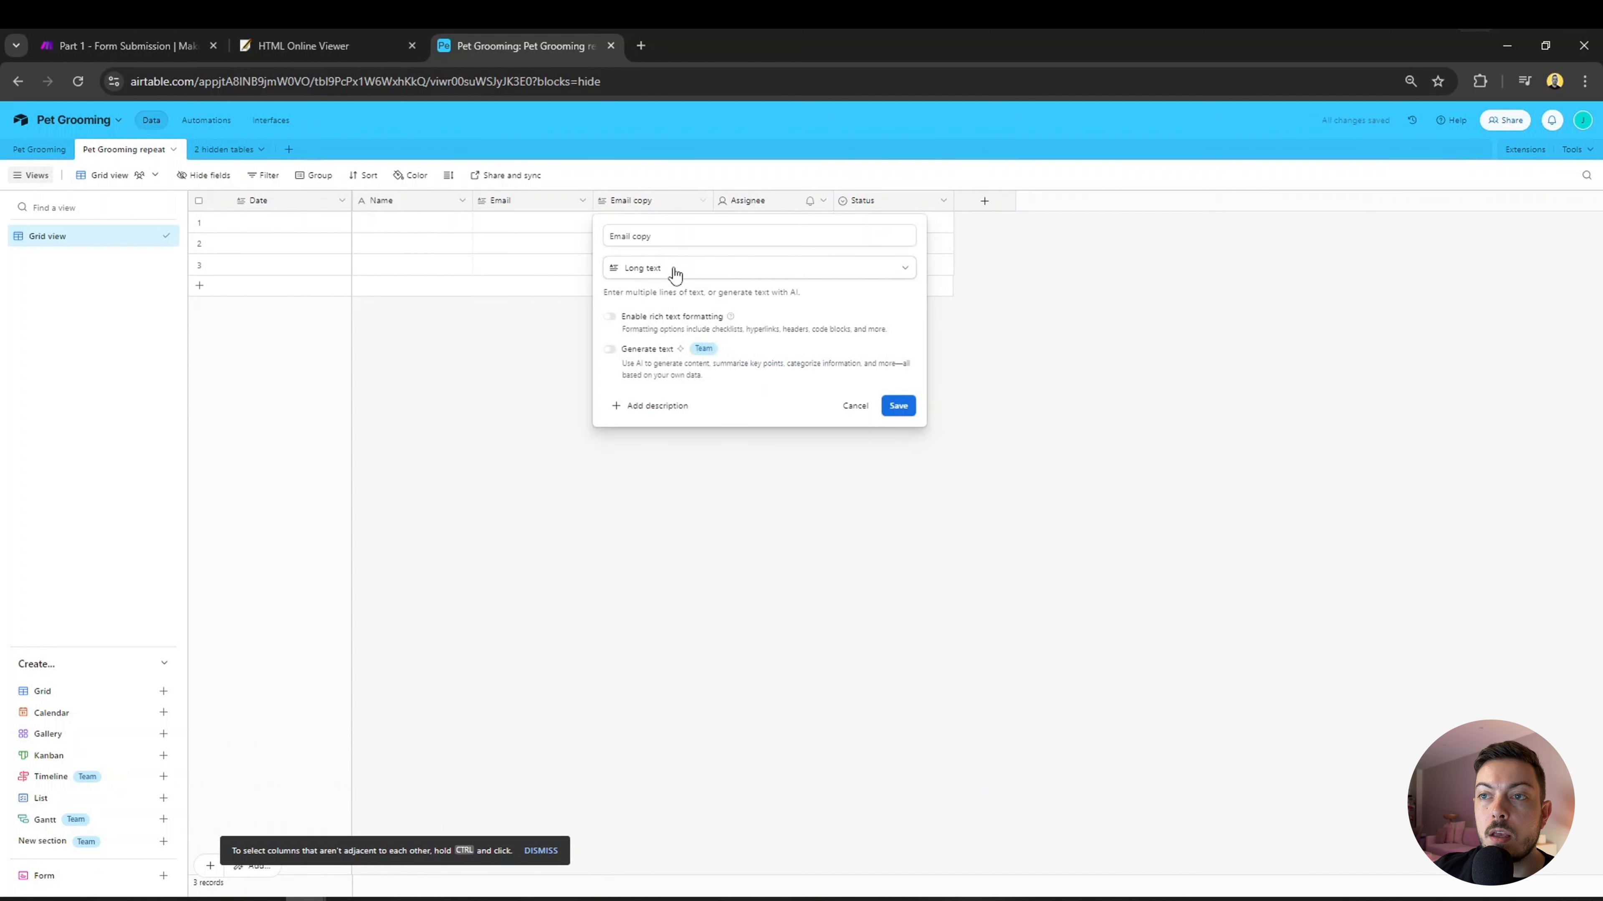
{"action": "left_click_drag", "start_coordinate": [667, 239], "coordinate": [584, 229]}
{"action": "type", "text": "Pet"}
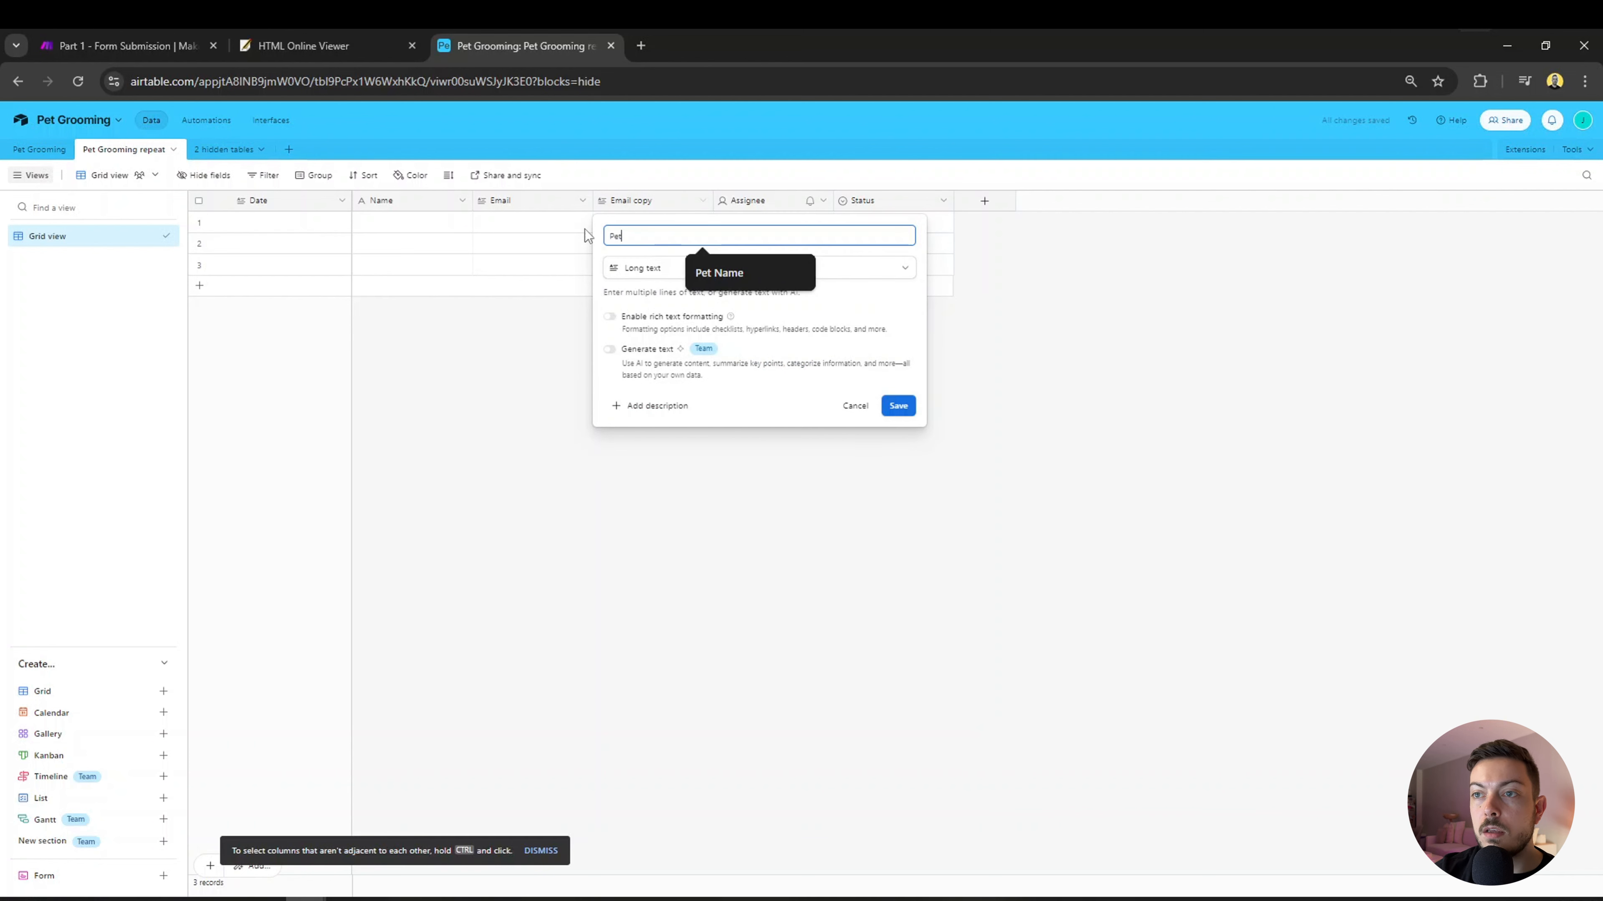
{"action": "type", "text": " name"}
{"action": "key", "text": "BackSpace"}
{"action": "key", "text": "BackSpace"}
{"action": "key", "text": "BackSpace"}
{"action": "key", "text": "BackSpace"}
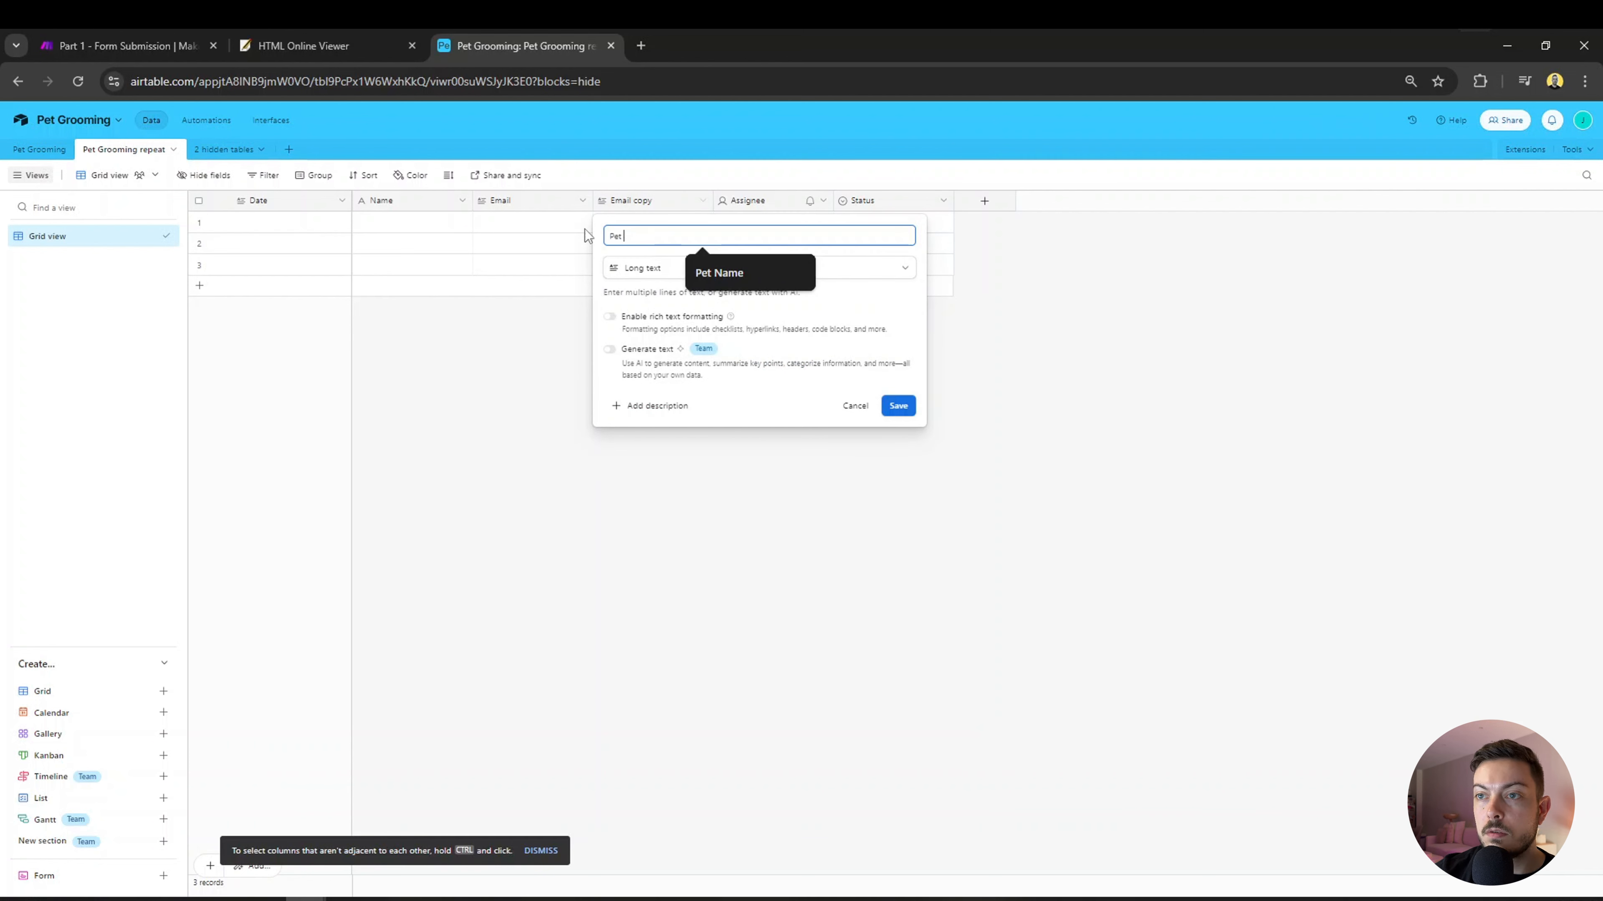
{"action": "type", "text": "Name"}
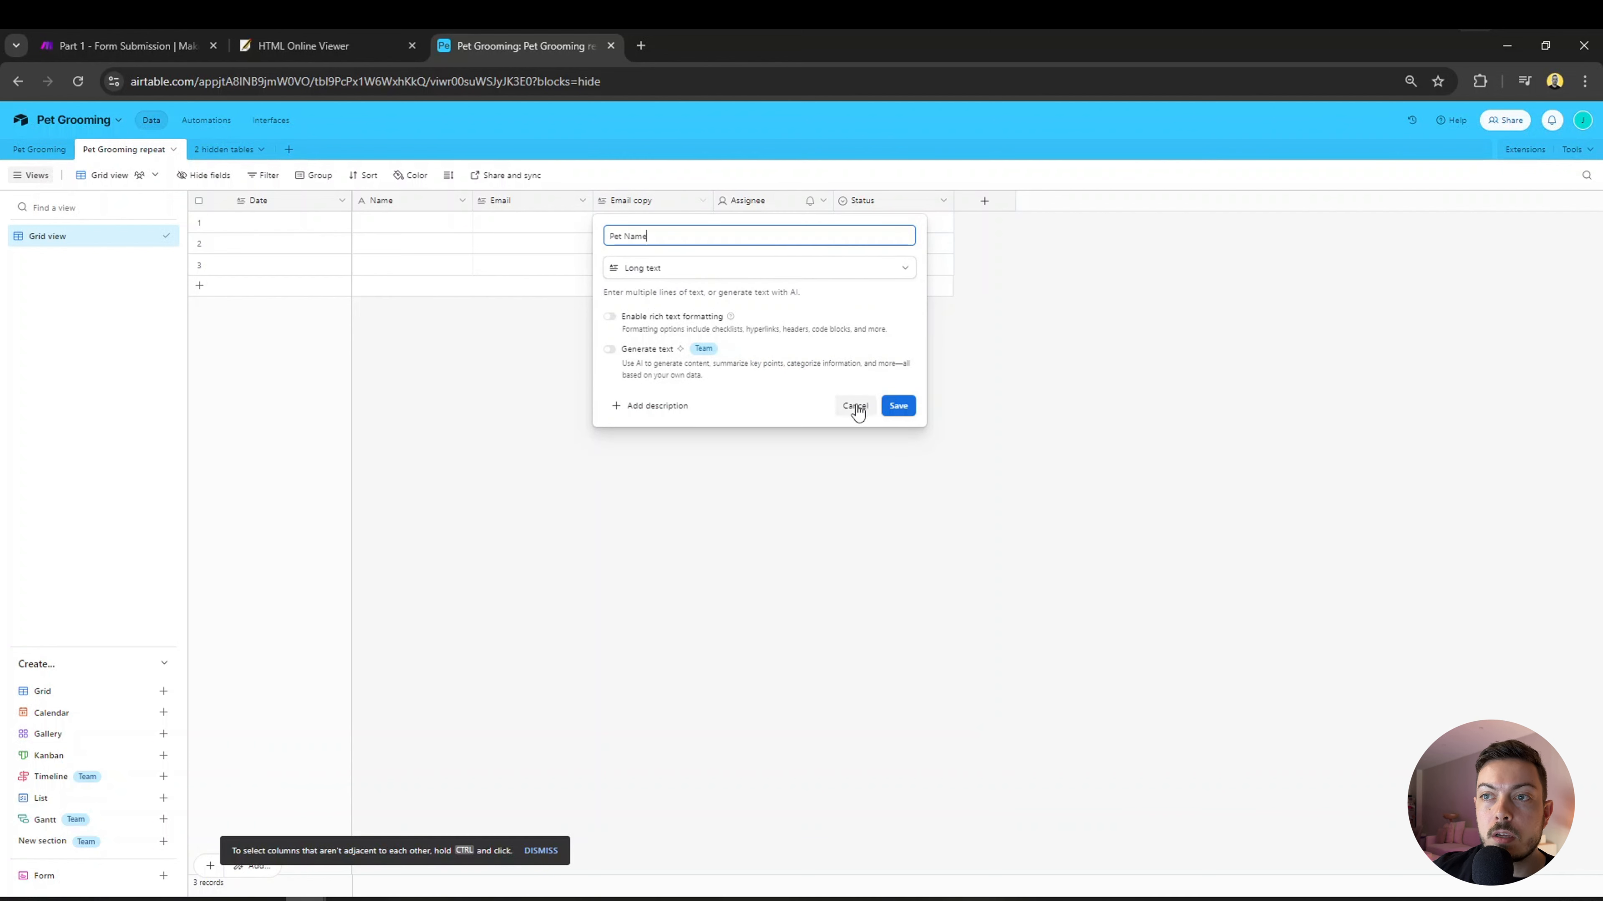
{"action": "left_click", "coordinate": [898, 406]}
Duplicate the Pet Name field in Pet Grooming repeat and rename the copy to "Service".
{"action": "left_click", "coordinate": [40, 149]}
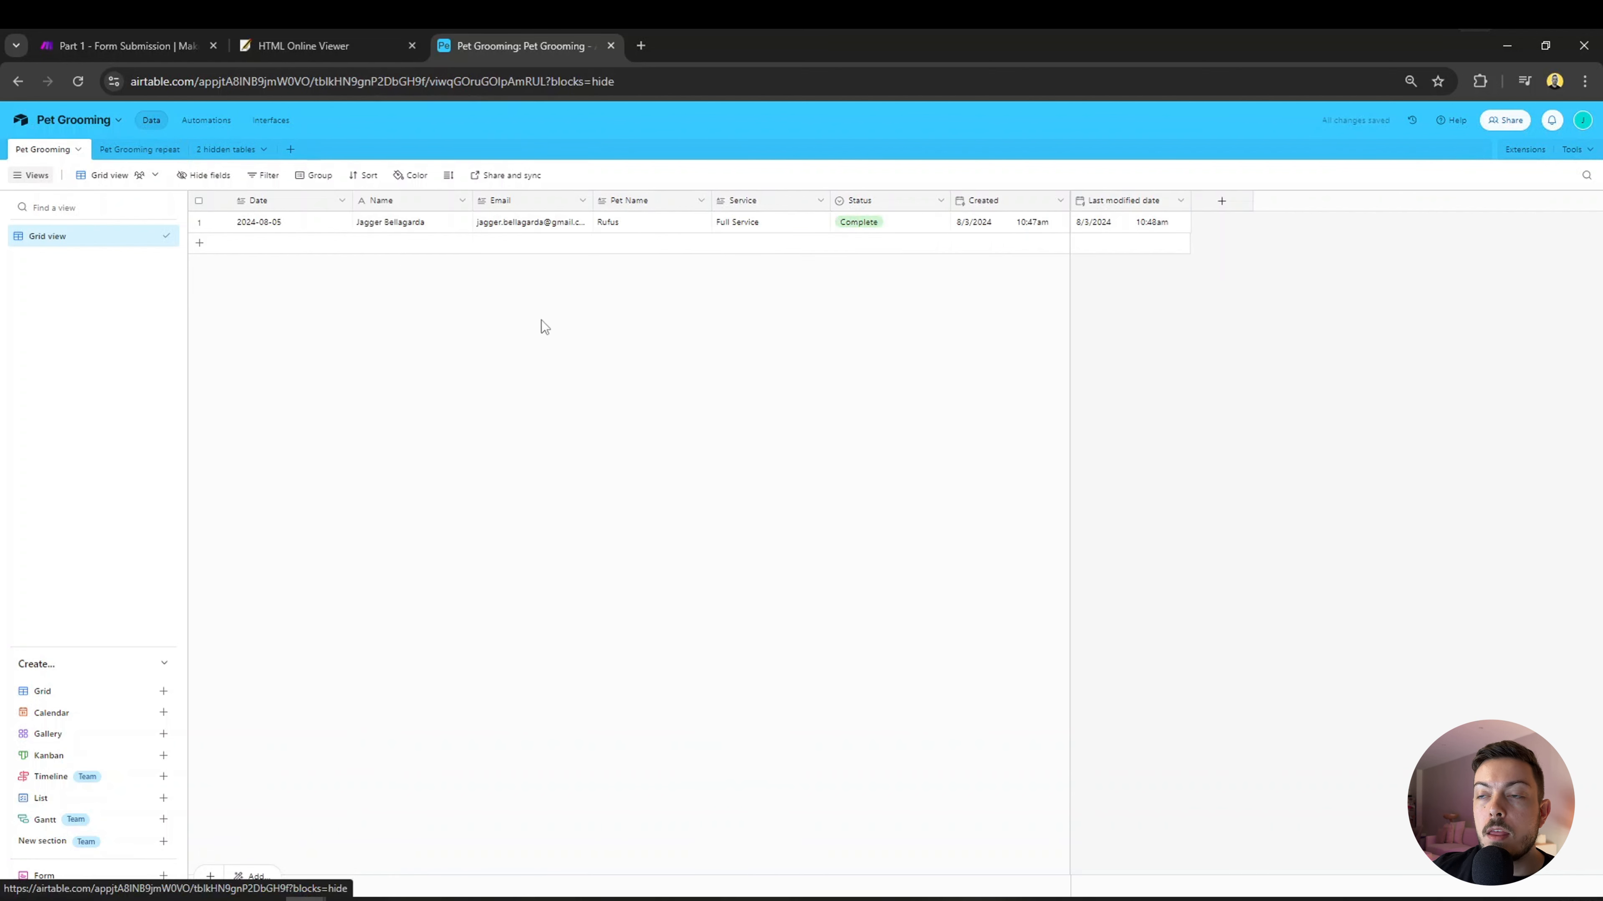
{"action": "left_click", "coordinate": [152, 151]}
{"action": "left_click", "coordinate": [642, 202]}
{"action": "right_click", "coordinate": [642, 202]}
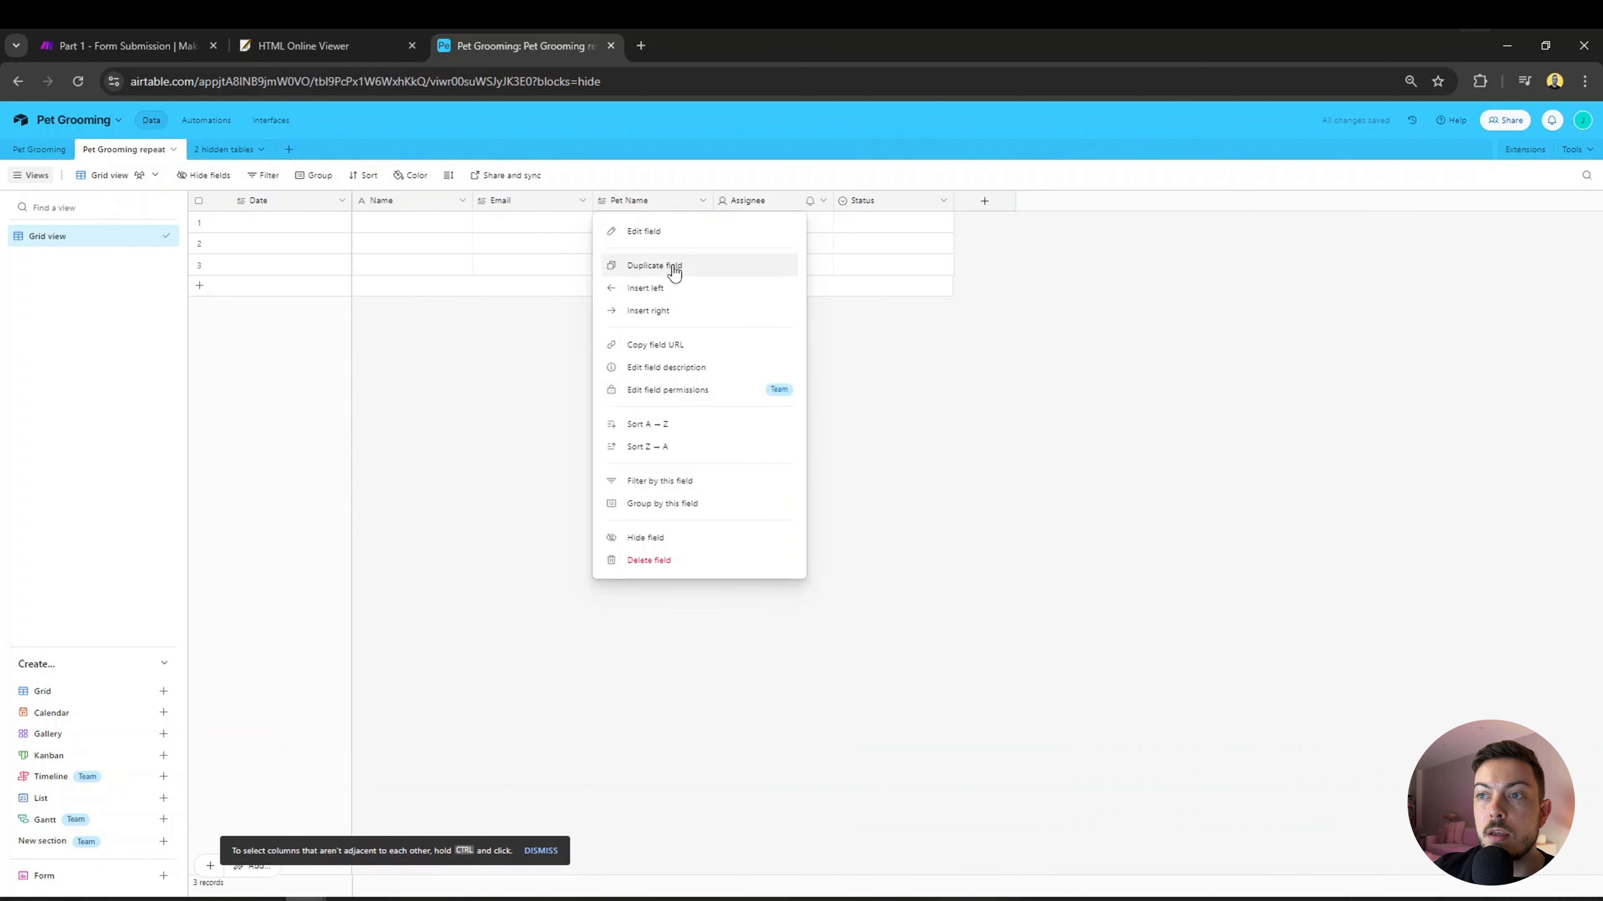
{"action": "left_click", "coordinate": [673, 271]}
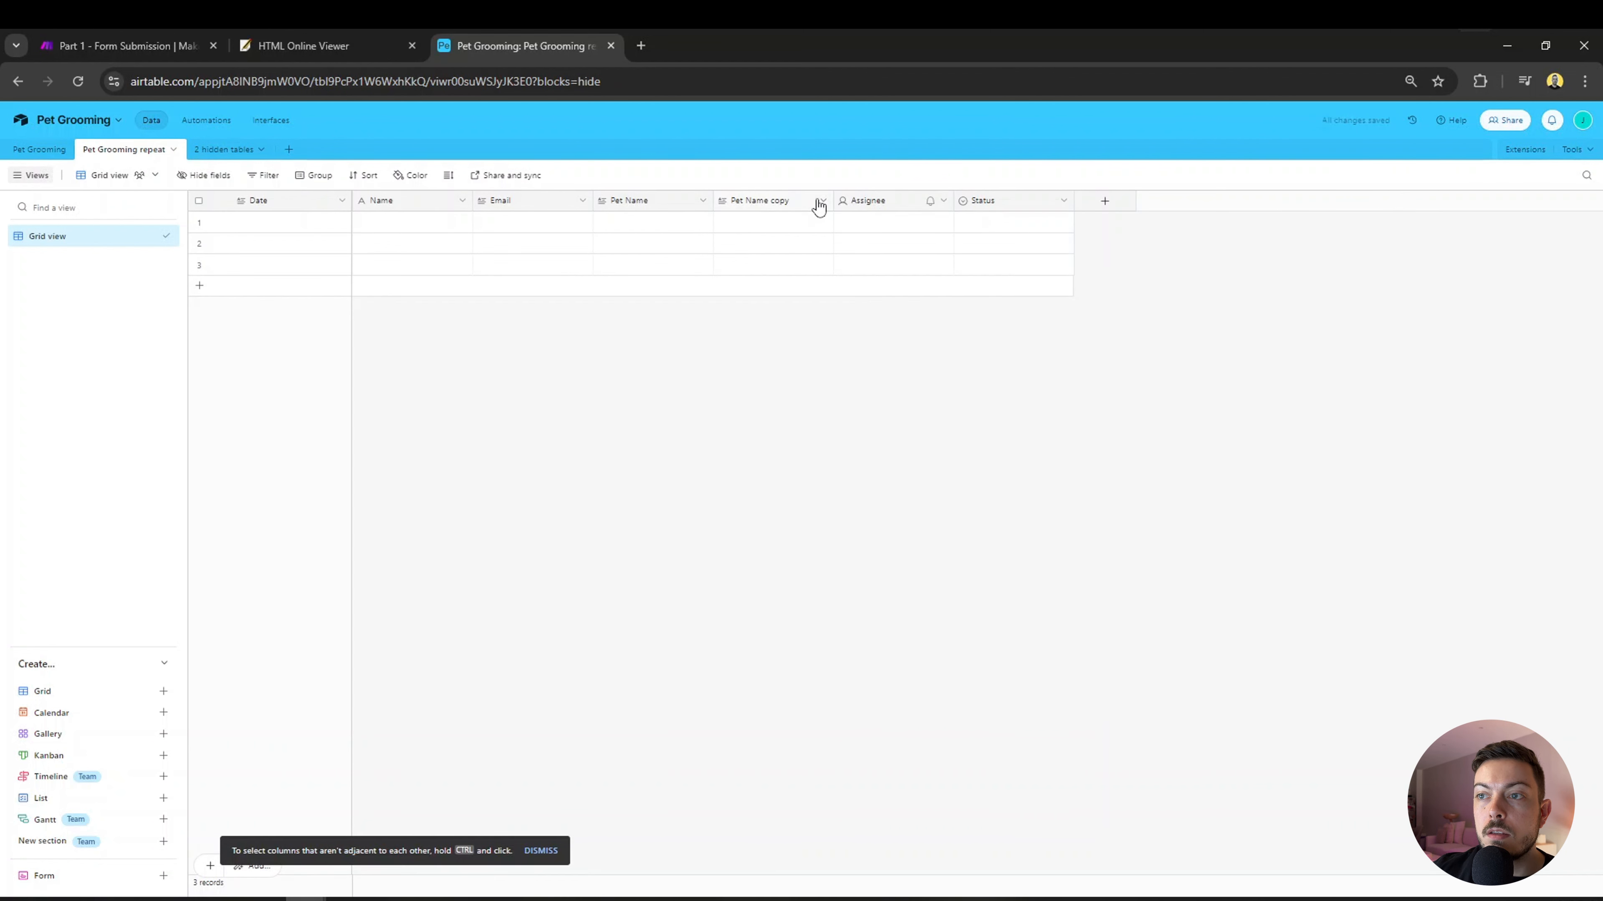
{"action": "right_click", "coordinate": [758, 202]}
{"action": "left_click", "coordinate": [773, 232]}
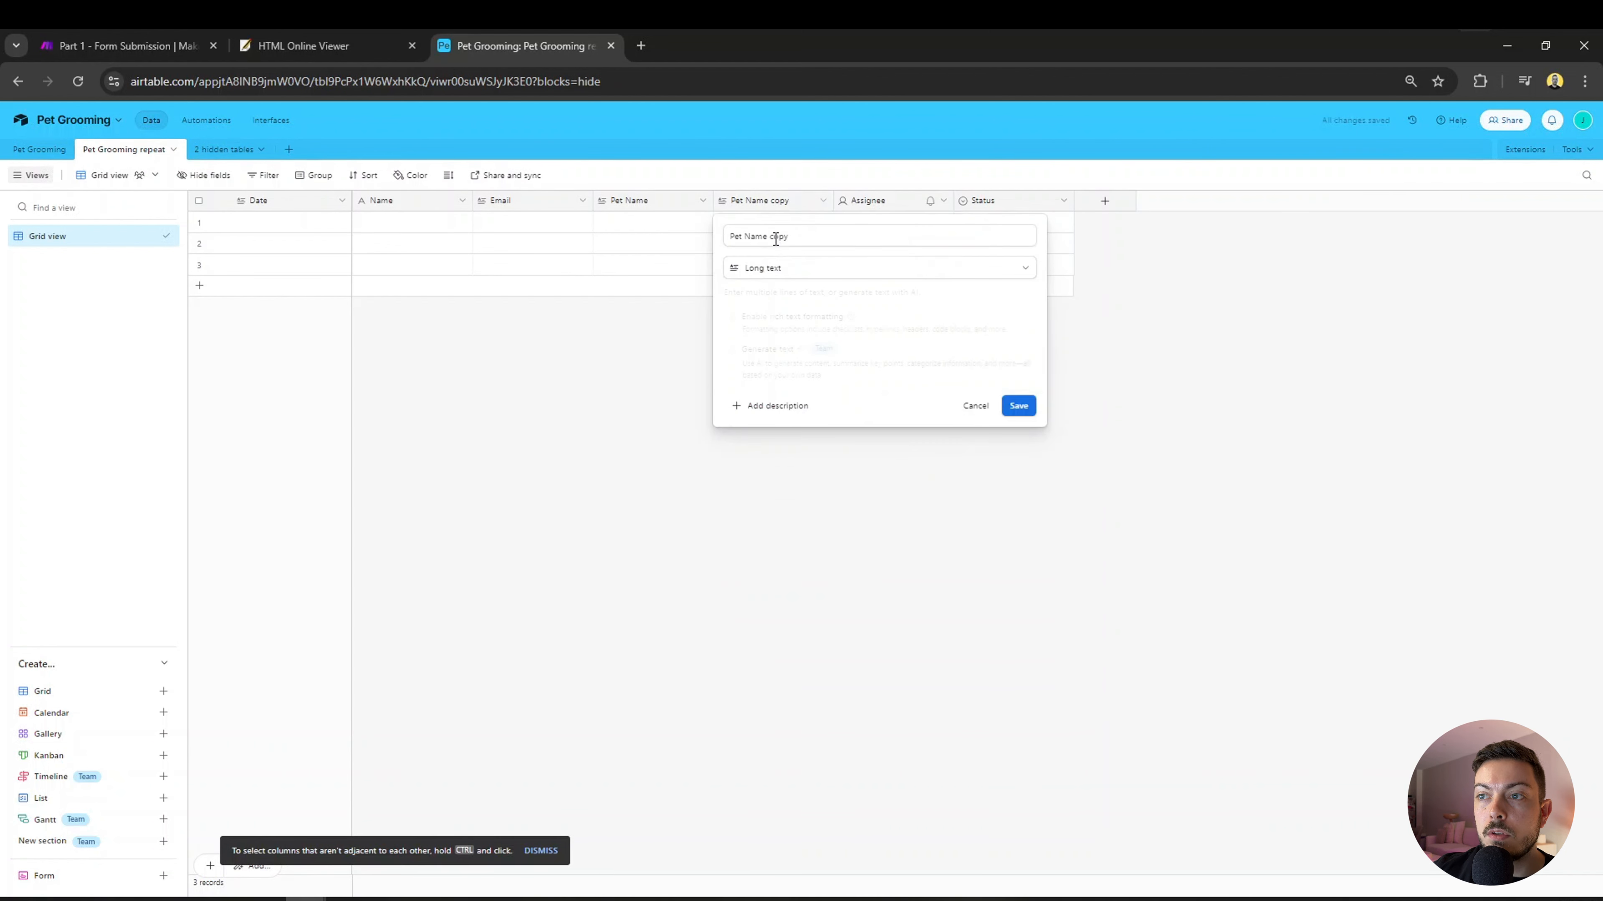
{"action": "left_click_drag", "start_coordinate": [800, 236], "coordinate": [650, 231]}
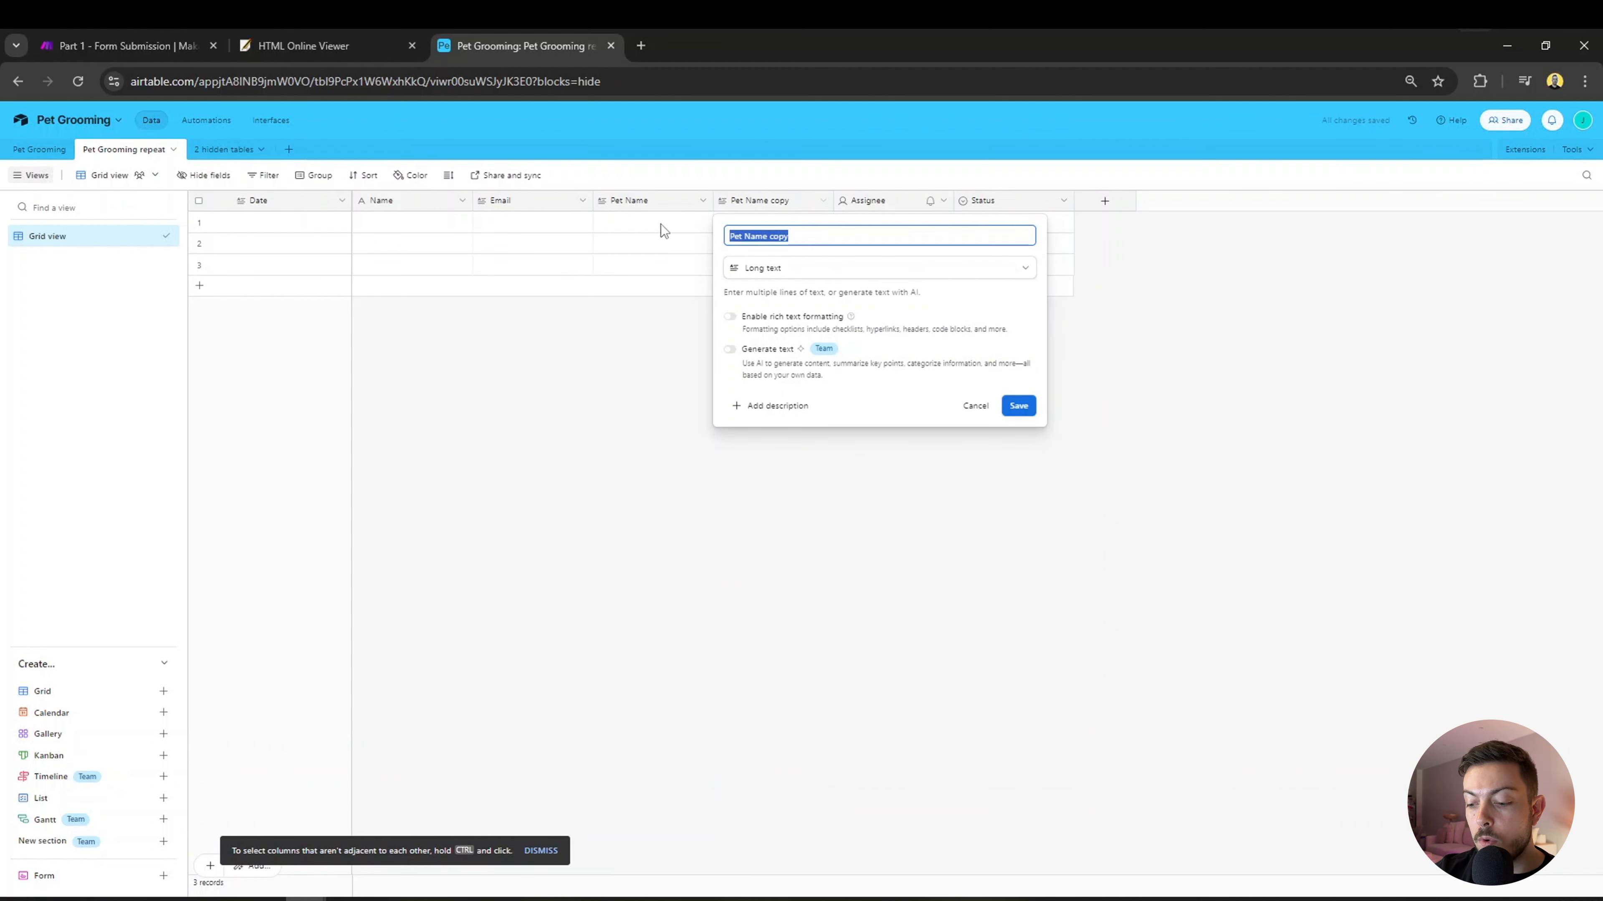
{"action": "type", "text": "Service"}
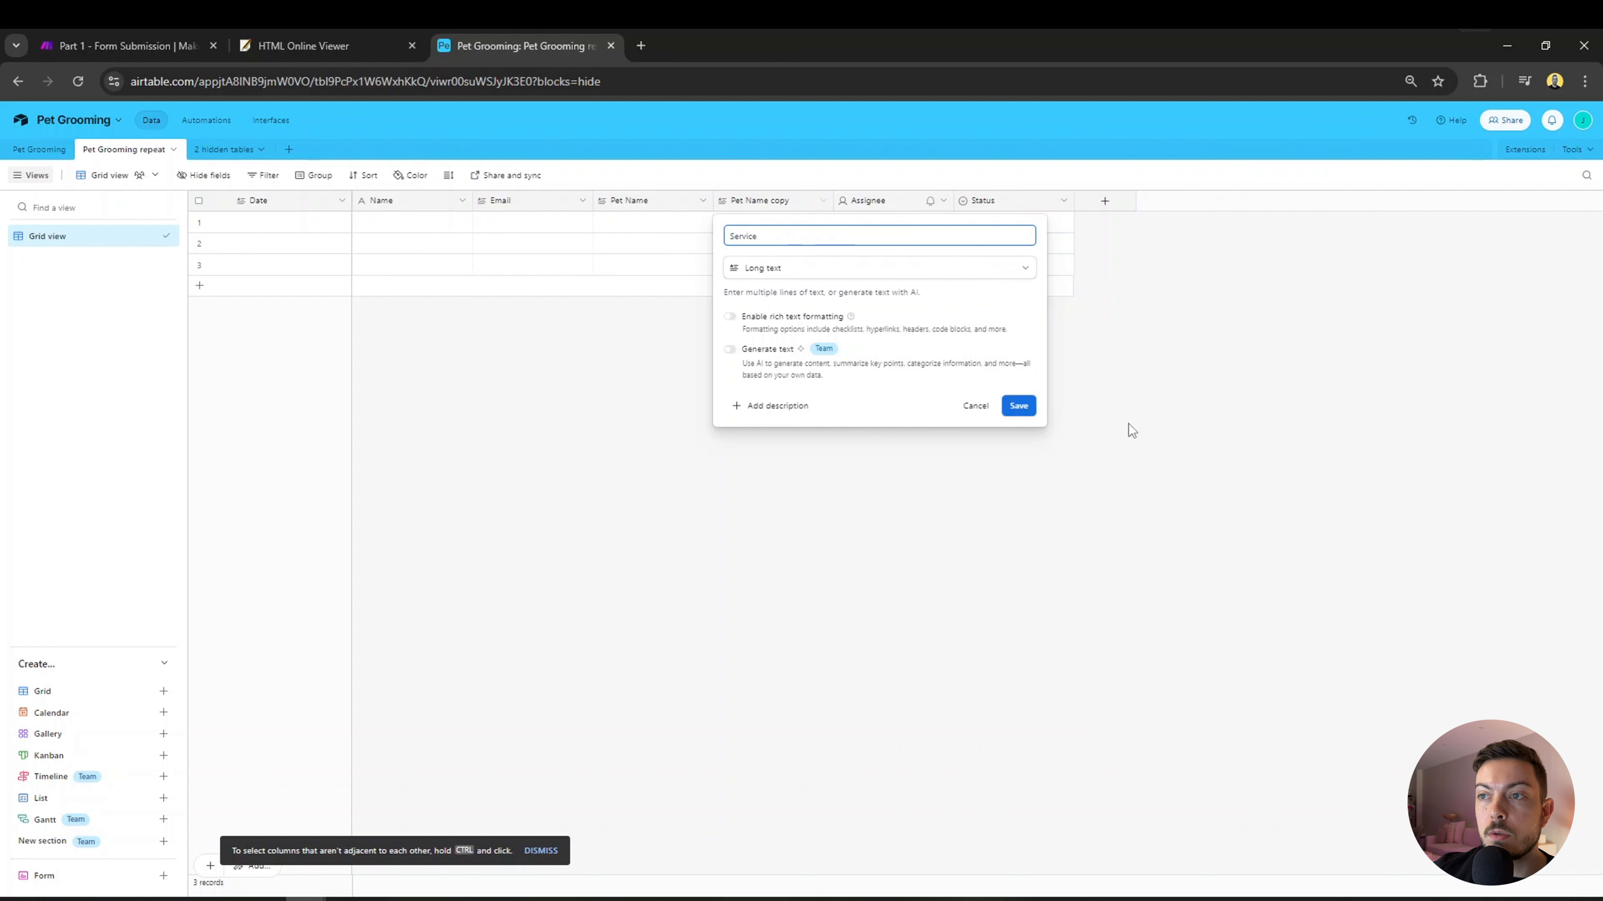
{"action": "left_click", "coordinate": [1009, 410]}
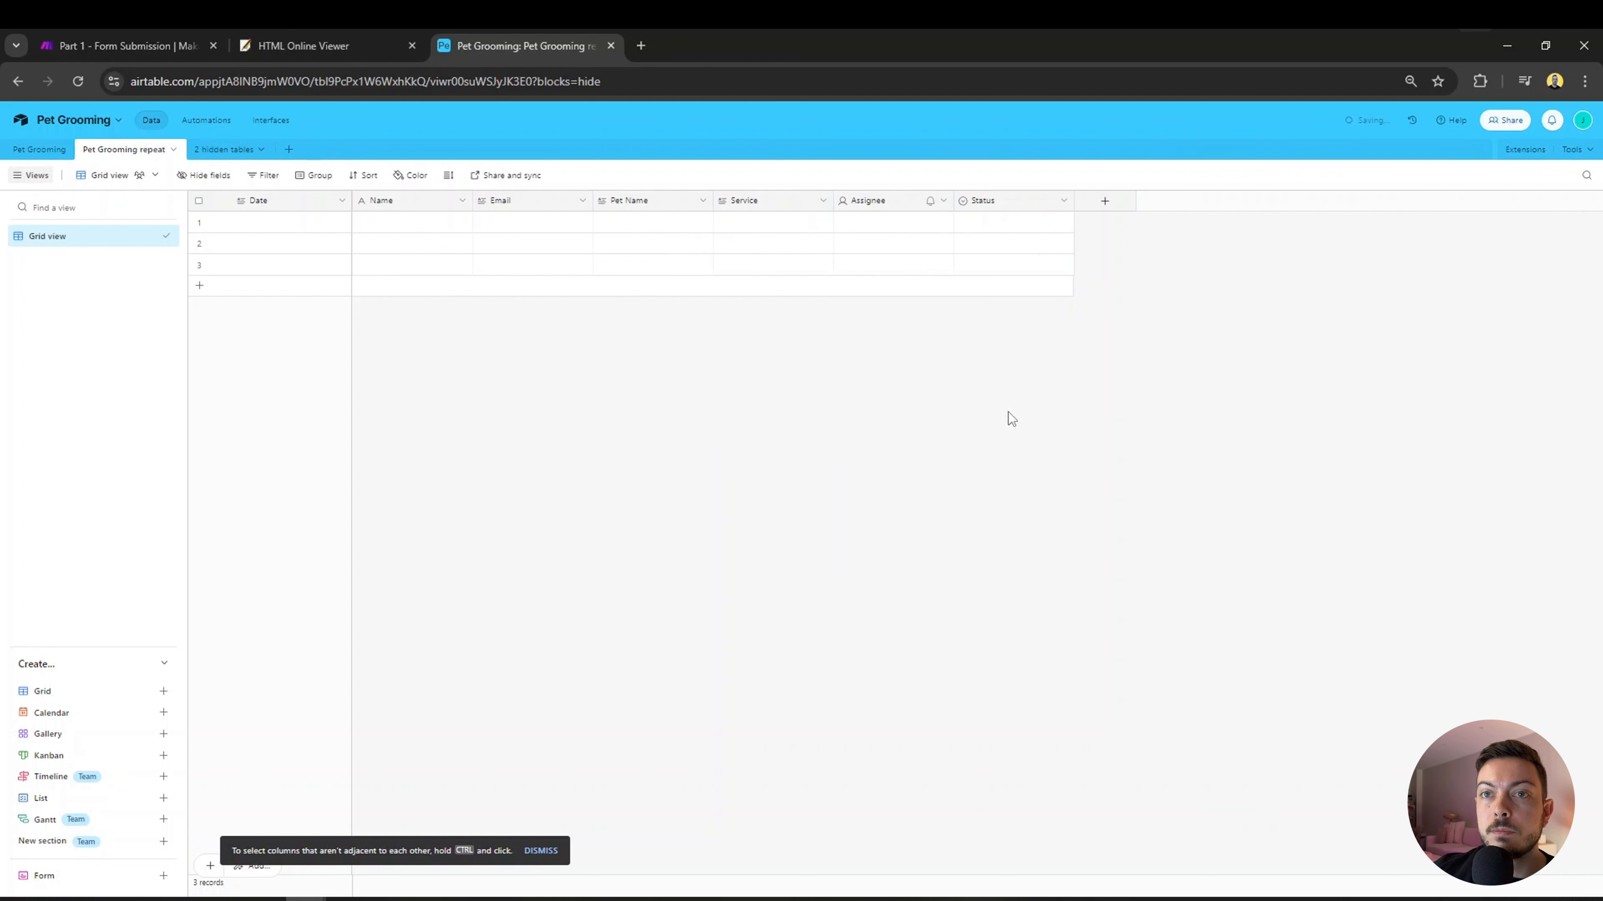
Check the original Pet Grooming table and delete the Assignee field from Pet Grooming repeat.
{"action": "left_click", "coordinate": [40, 148]}
{"action": "left_click", "coordinate": [107, 151]}
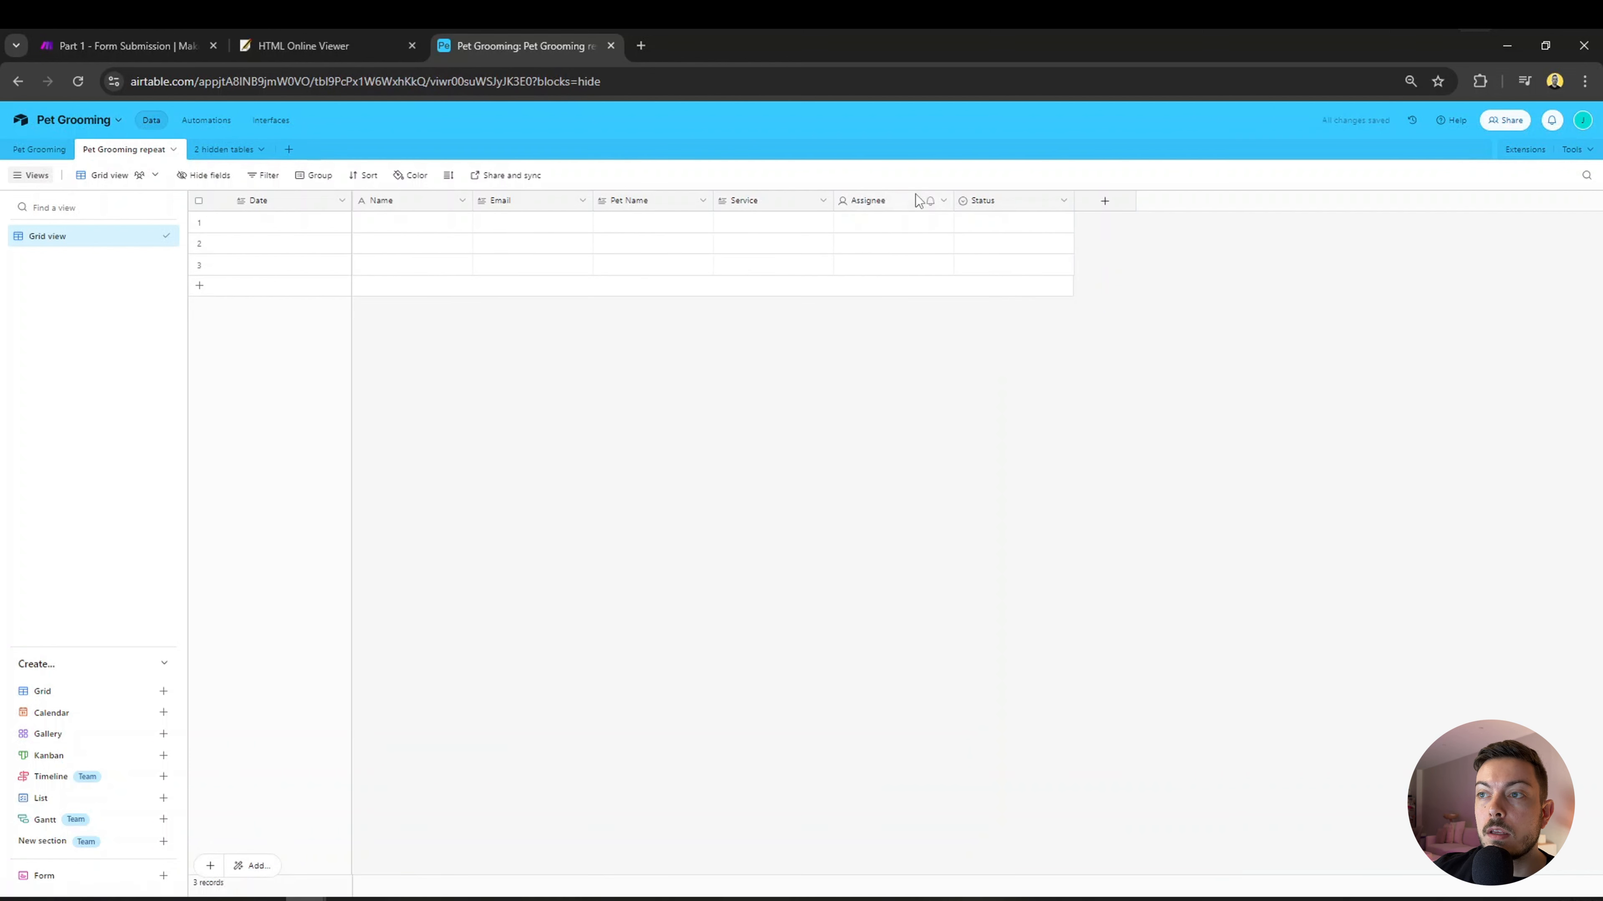
{"action": "left_click", "coordinate": [943, 202]}
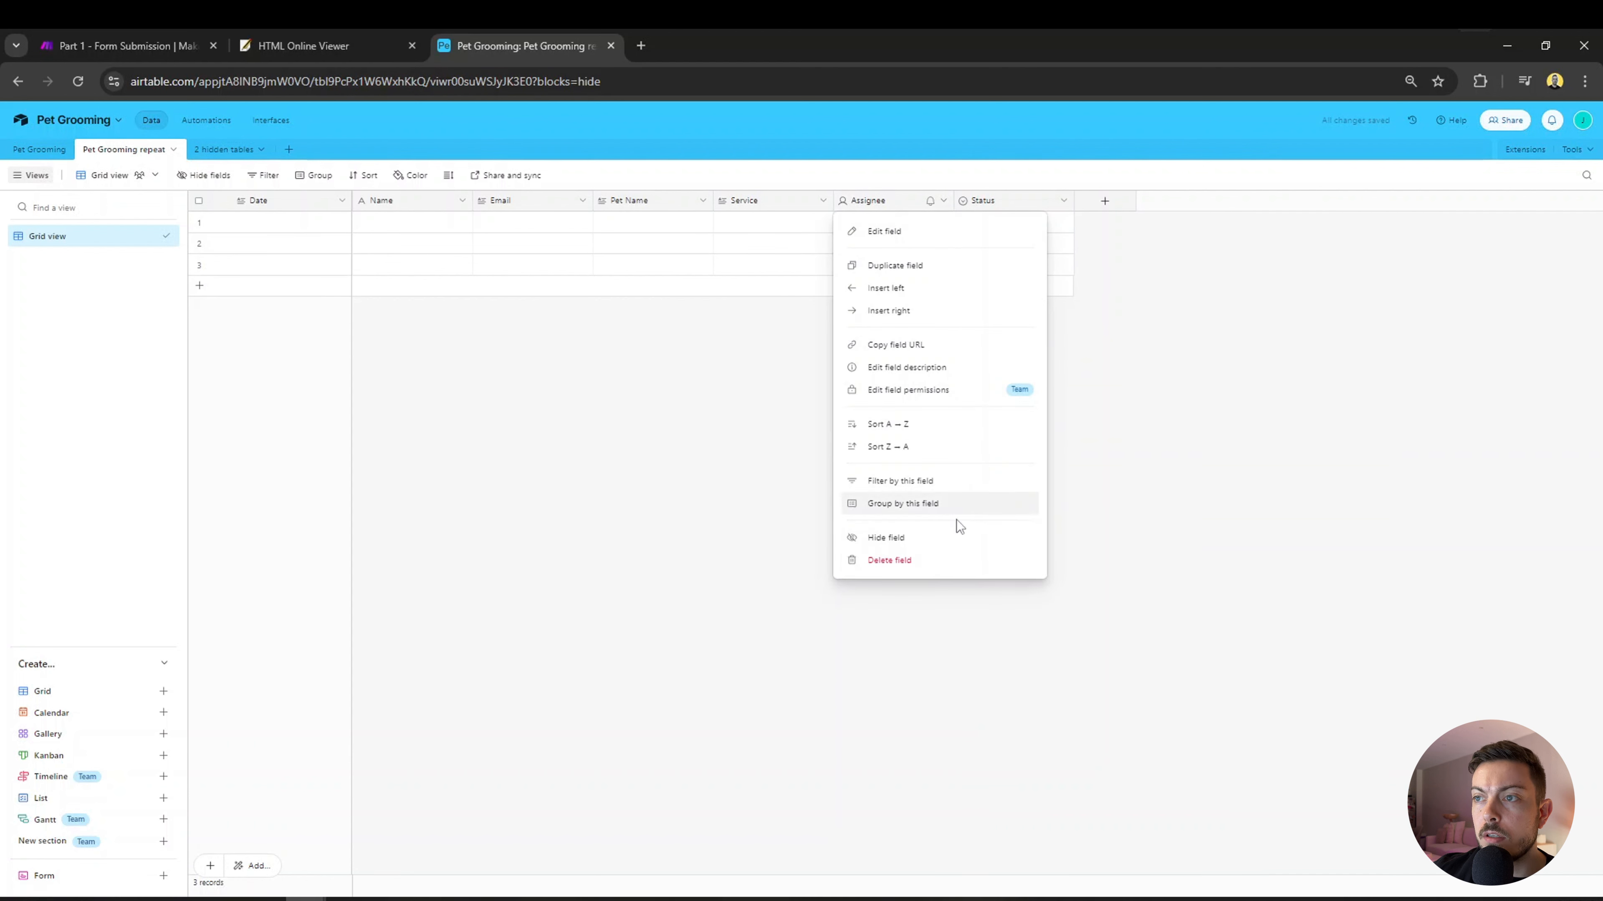
{"action": "left_click", "coordinate": [933, 559]}
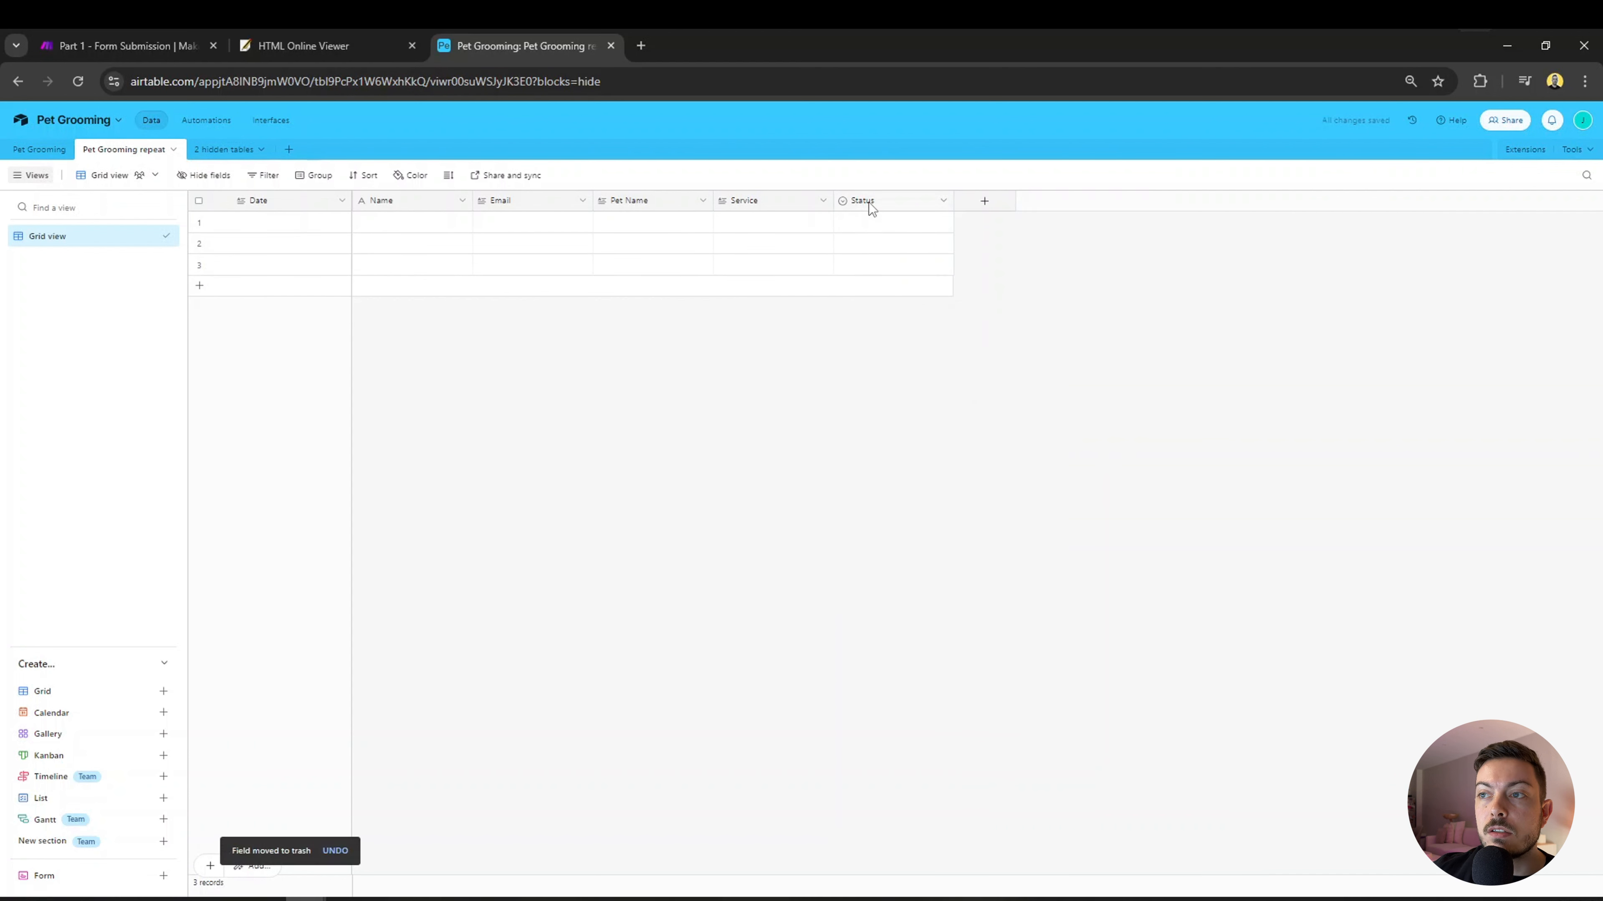
View the available Status options for the first record in Pet Grooming repeat.
{"action": "left_click", "coordinate": [874, 222]}
{"action": "left_click", "coordinate": [943, 222]}
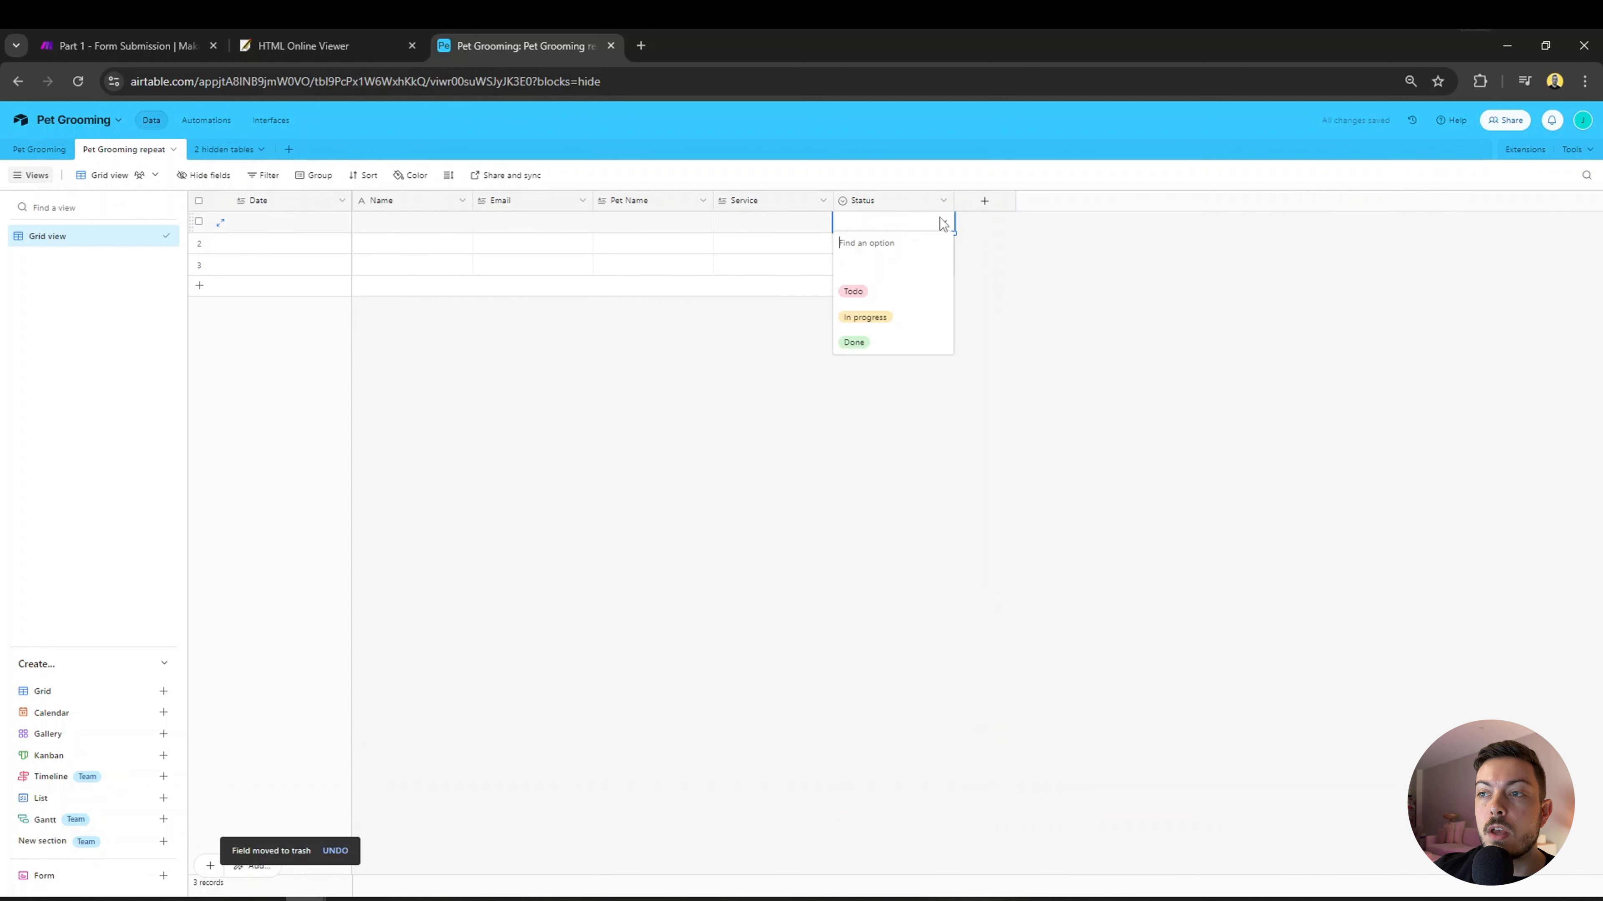
{"action": "left_click", "coordinate": [943, 222]}
{"action": "left_click", "coordinate": [943, 222]}
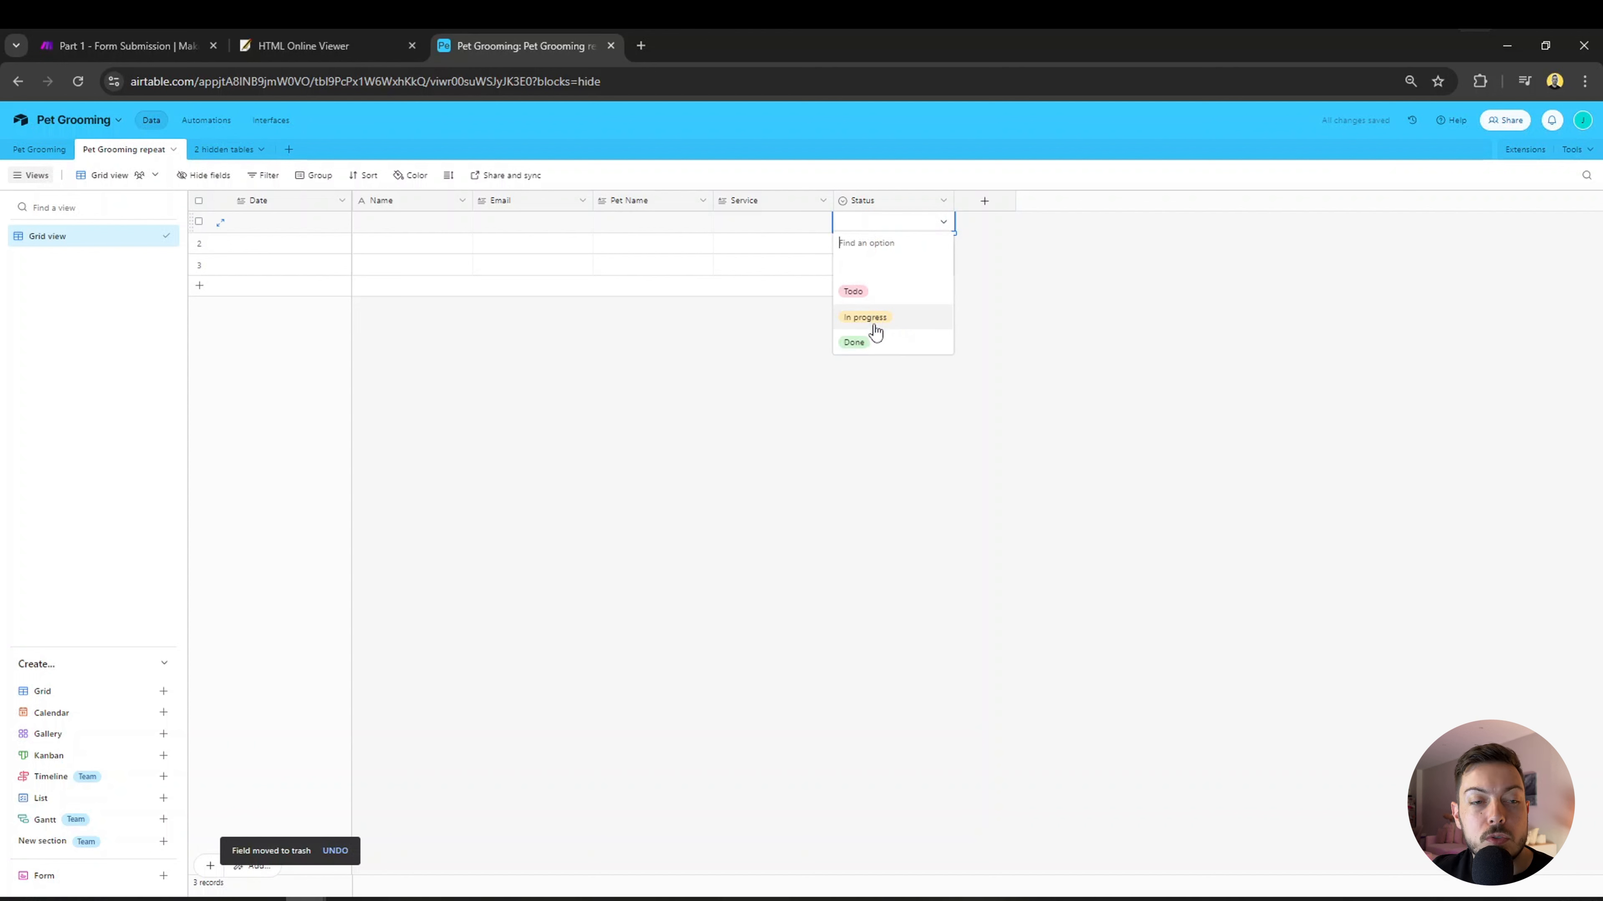
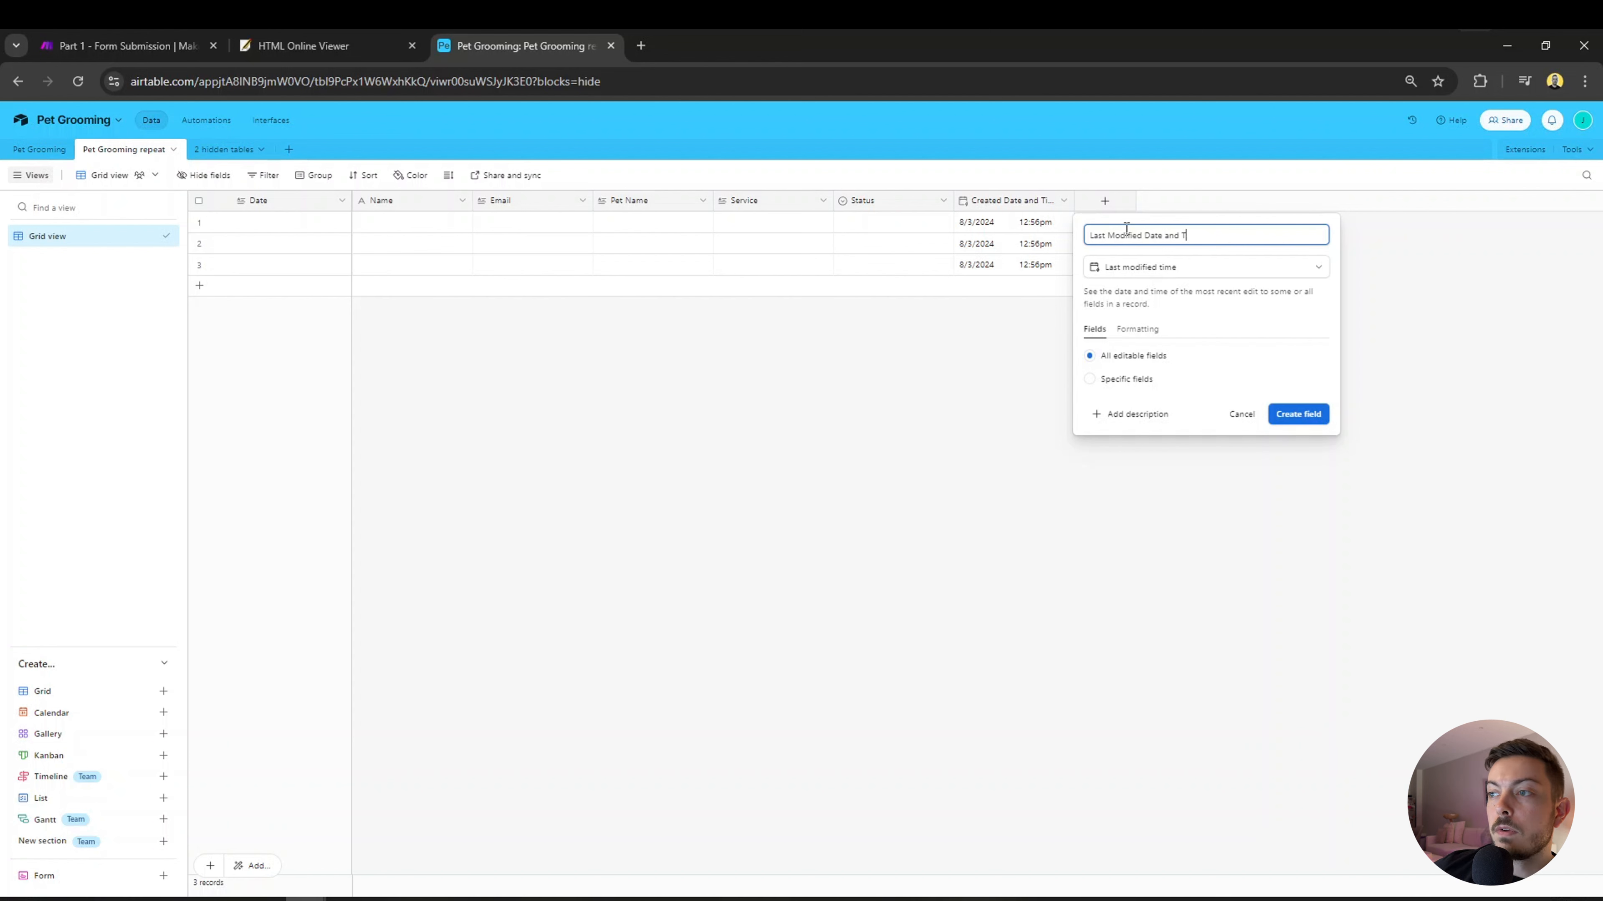
Create the last modified date and time field in Pet Grooming repeat, tracking all editable fields.
{"action": "left_click", "coordinate": [1297, 414]}
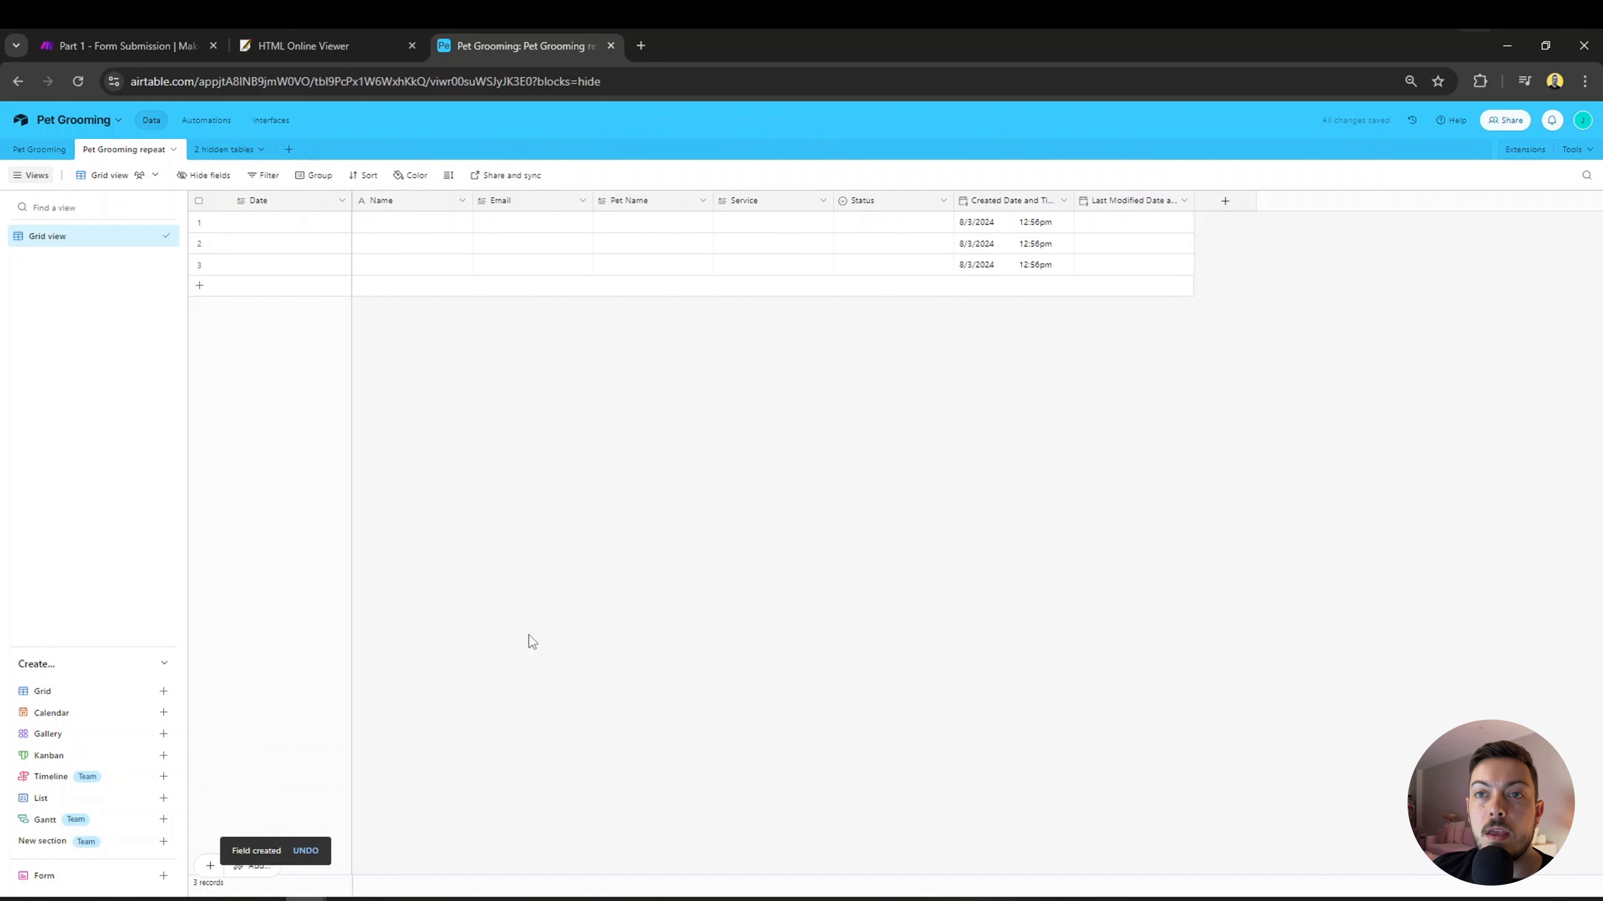
Delete the existing booking record from the original Pet Grooming table.
{"action": "left_click", "coordinate": [39, 149]}
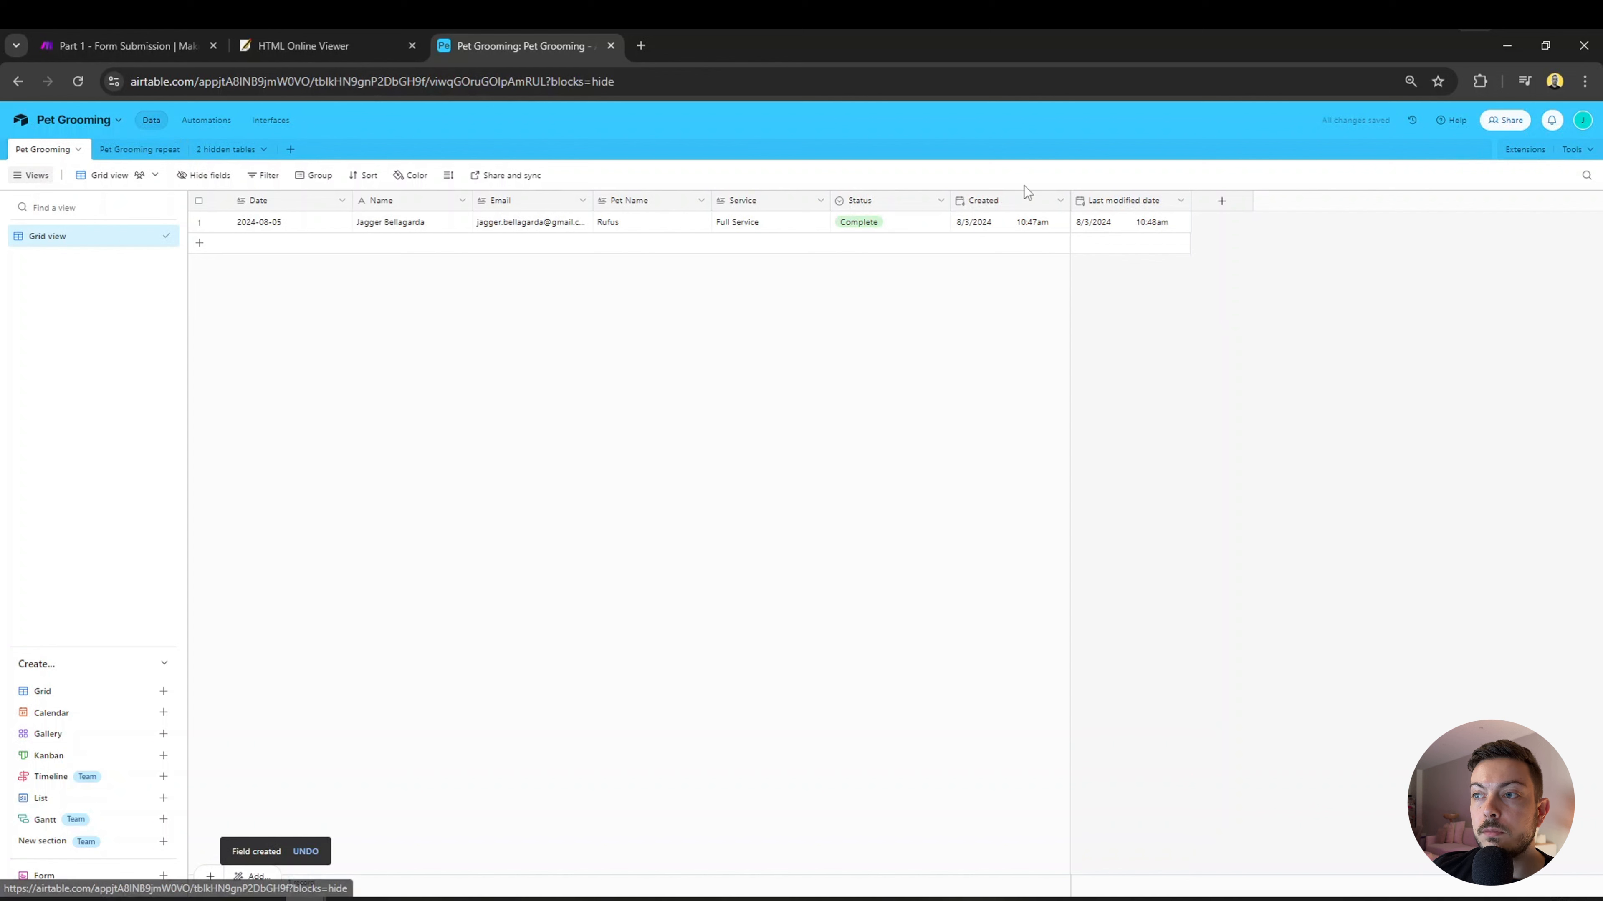
{"action": "left_click", "coordinate": [200, 220]}
{"action": "right_click", "coordinate": [201, 220]}
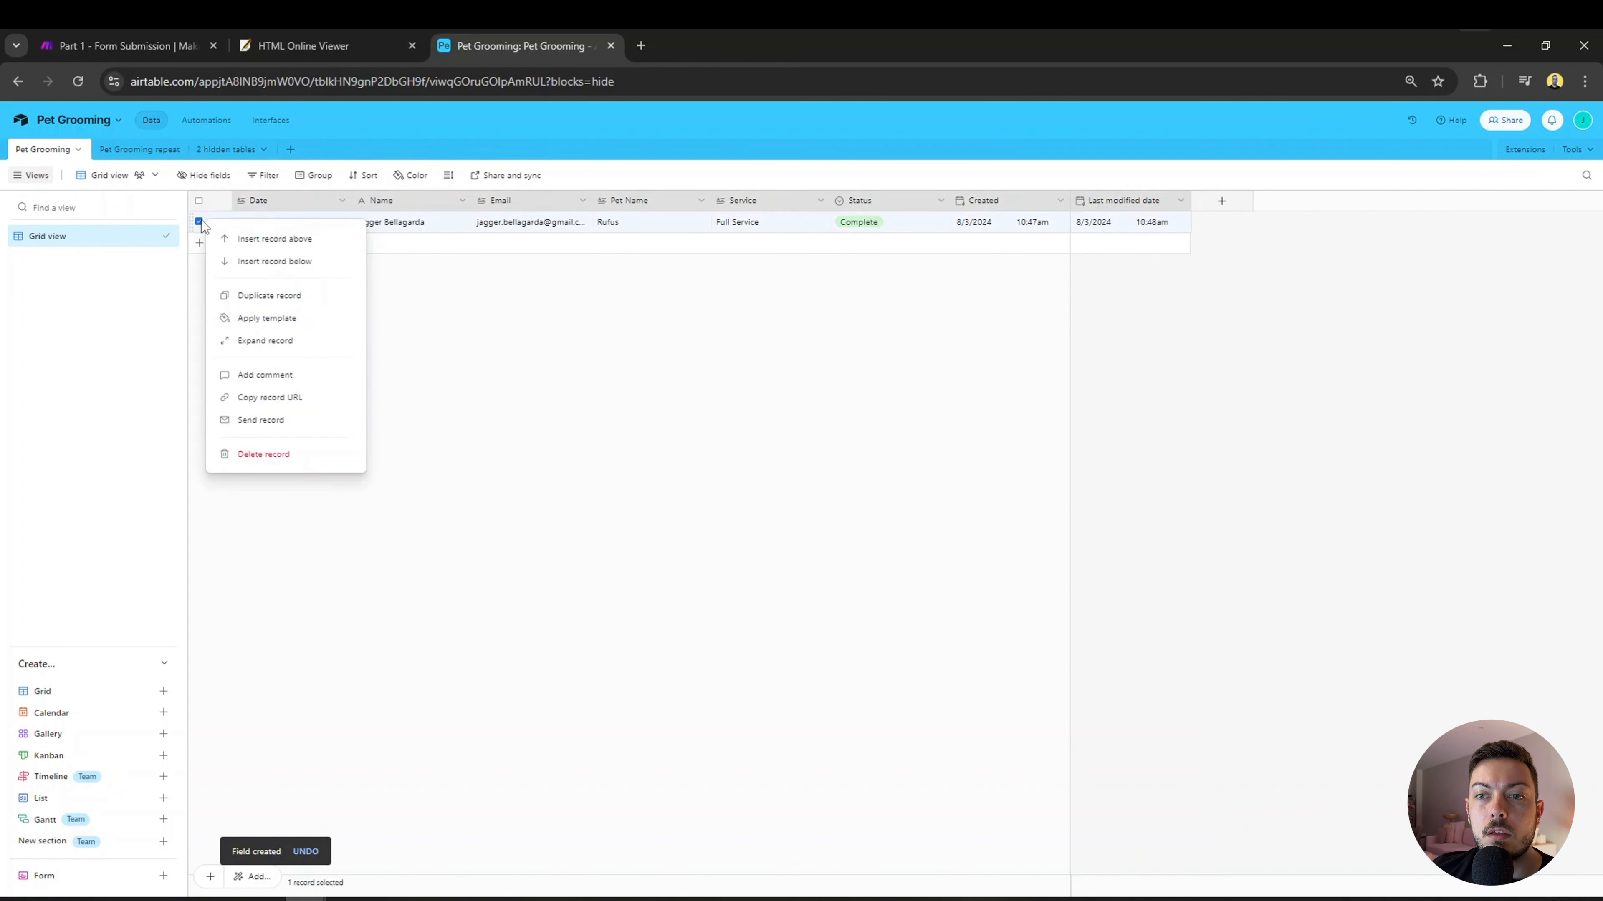
{"action": "left_click", "coordinate": [287, 455]}
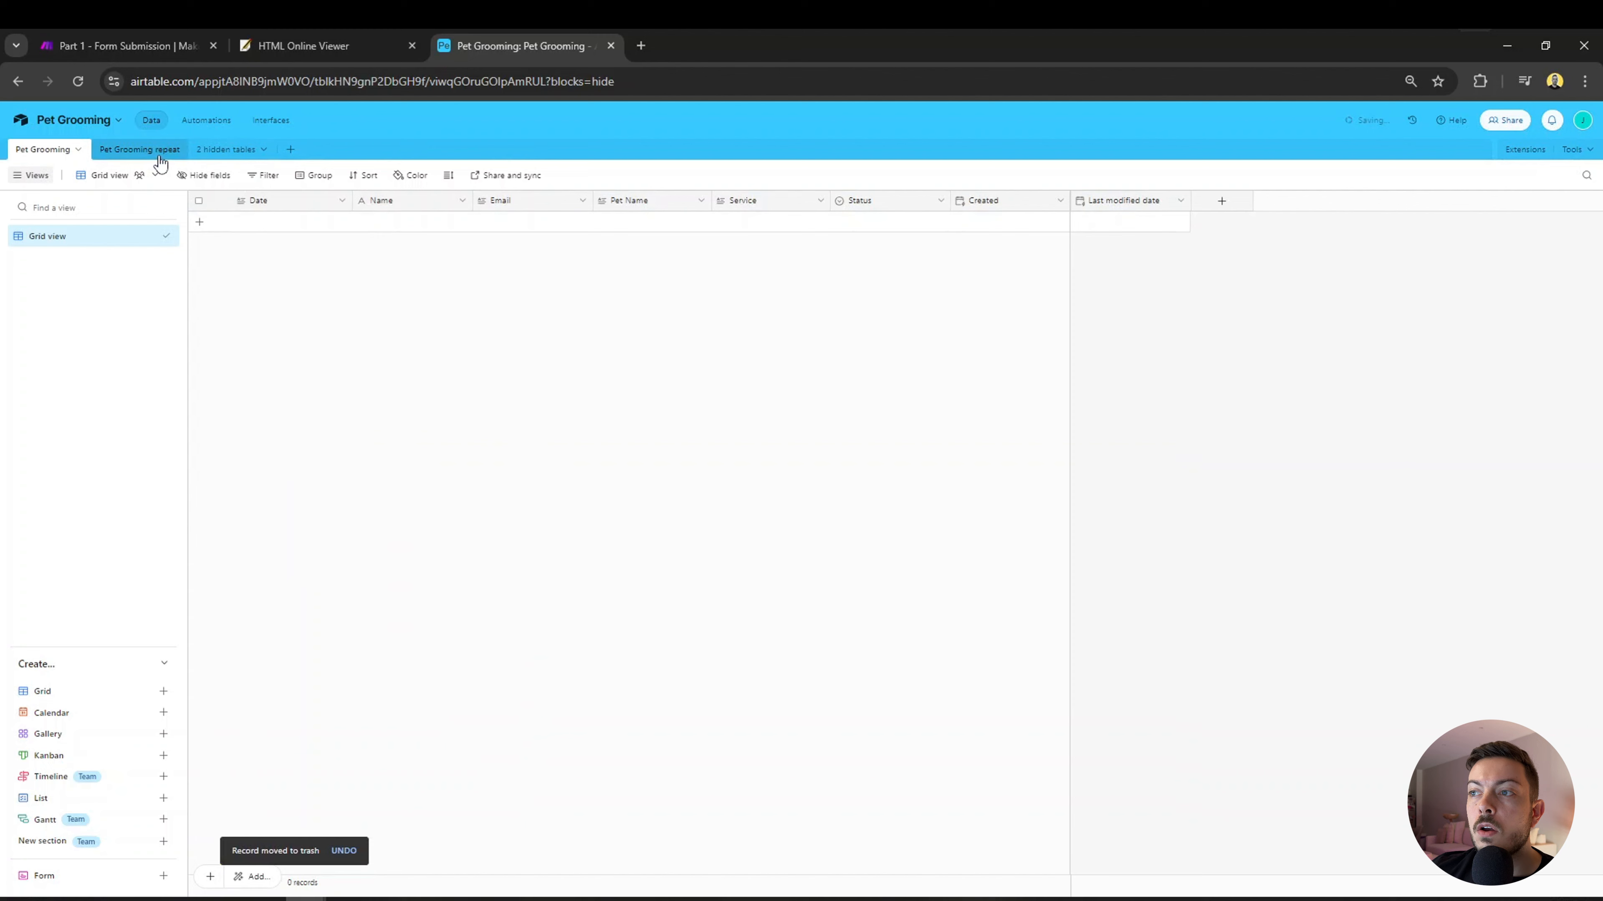
Review the Pet Grooming repeat table, switch to Make's Part 1 - Form Submission scenario and show the Airtable module's selectable tables.
{"action": "left_click", "coordinate": [142, 149]}
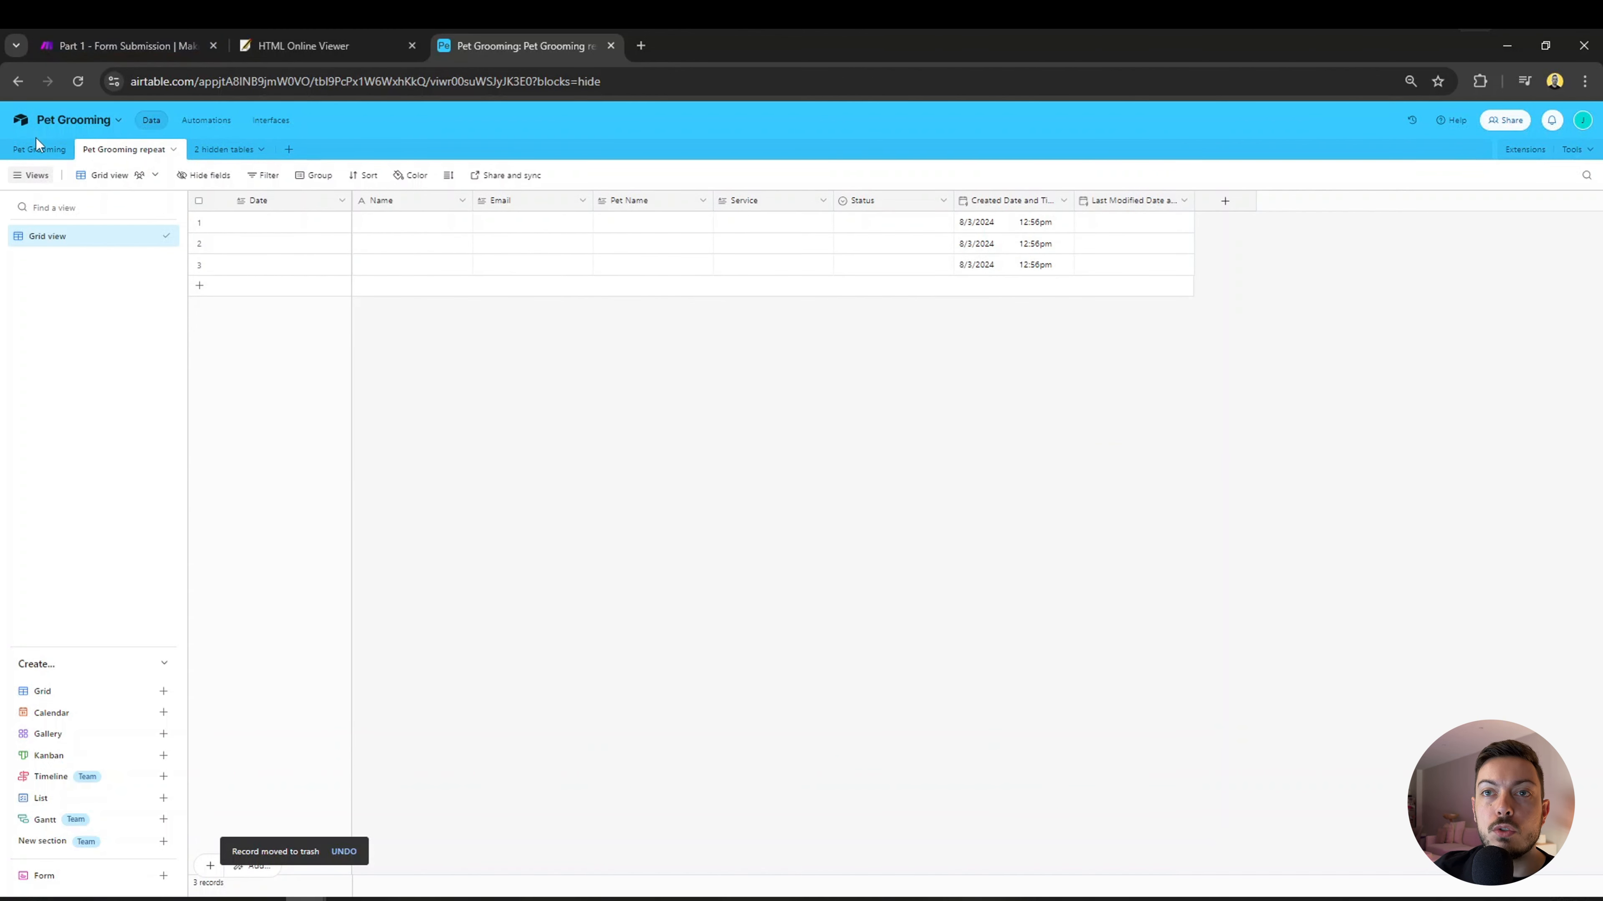
{"action": "left_click", "coordinate": [111, 38]}
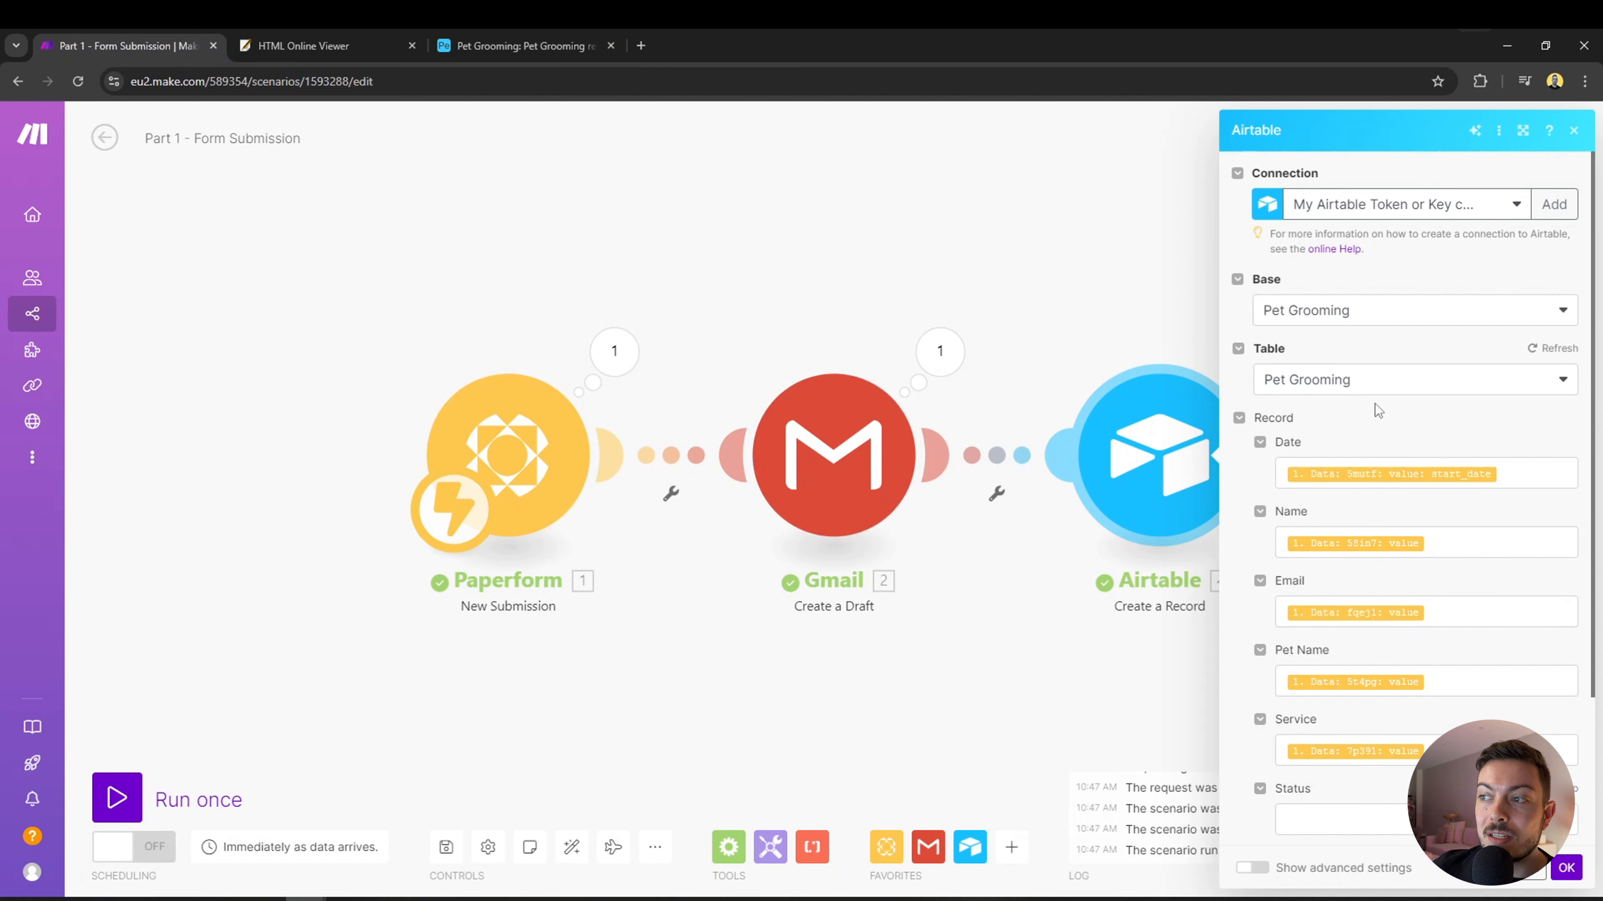
{"action": "left_click", "coordinate": [1322, 389]}
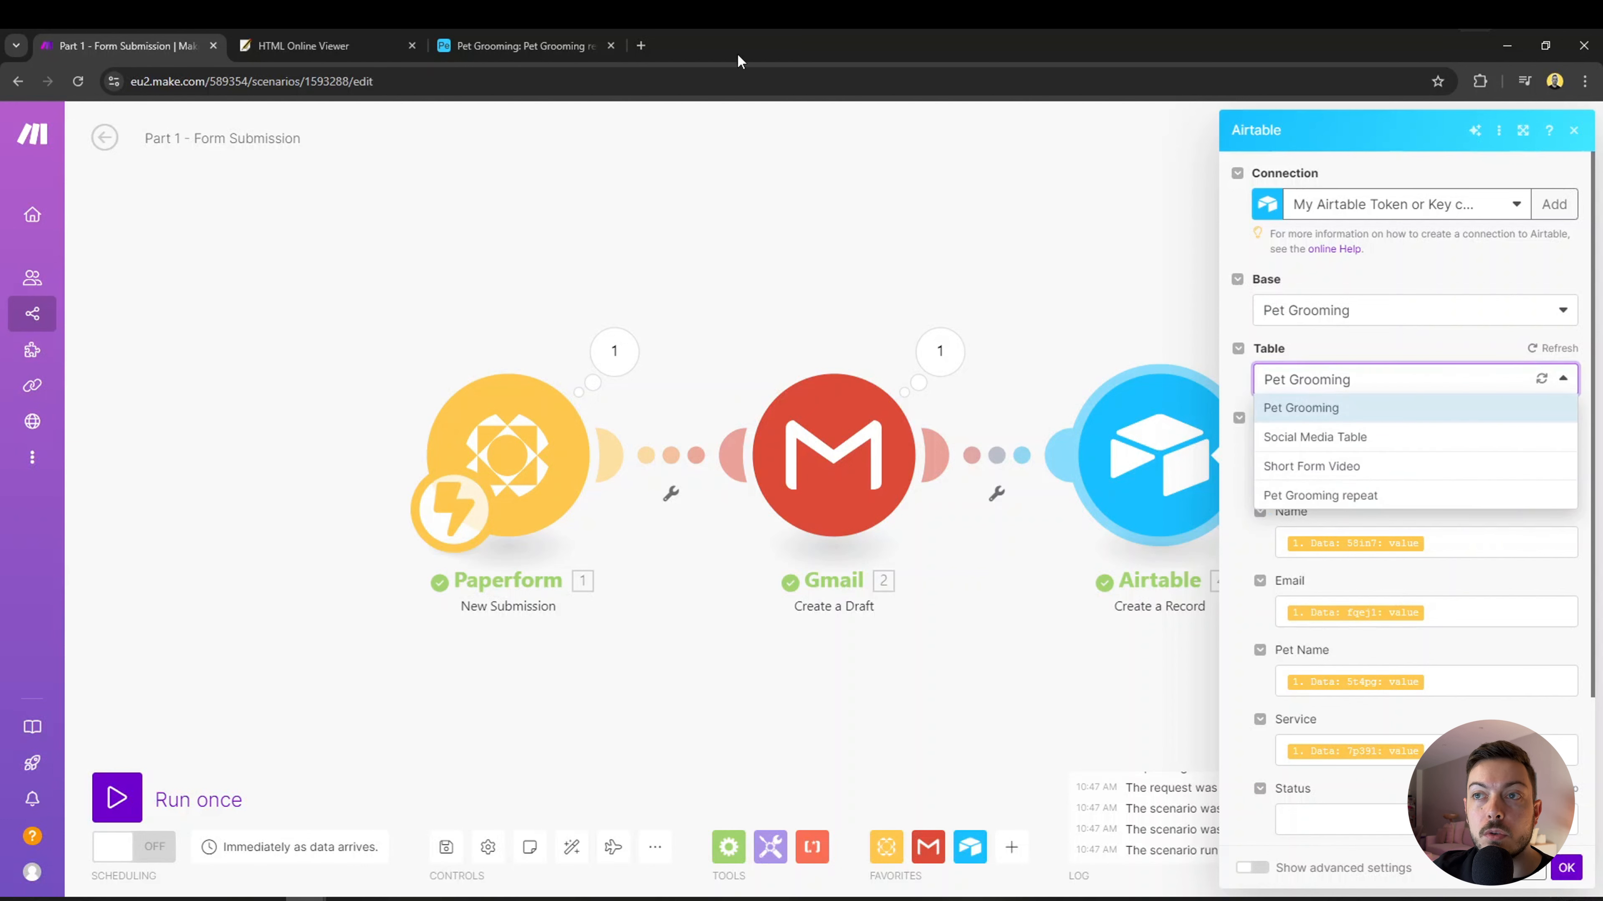
Target the Pet Grooming repeat table in the Airtable module and map Date to the Paperform appointment's start_date.
{"action": "left_click", "coordinate": [1340, 497]}
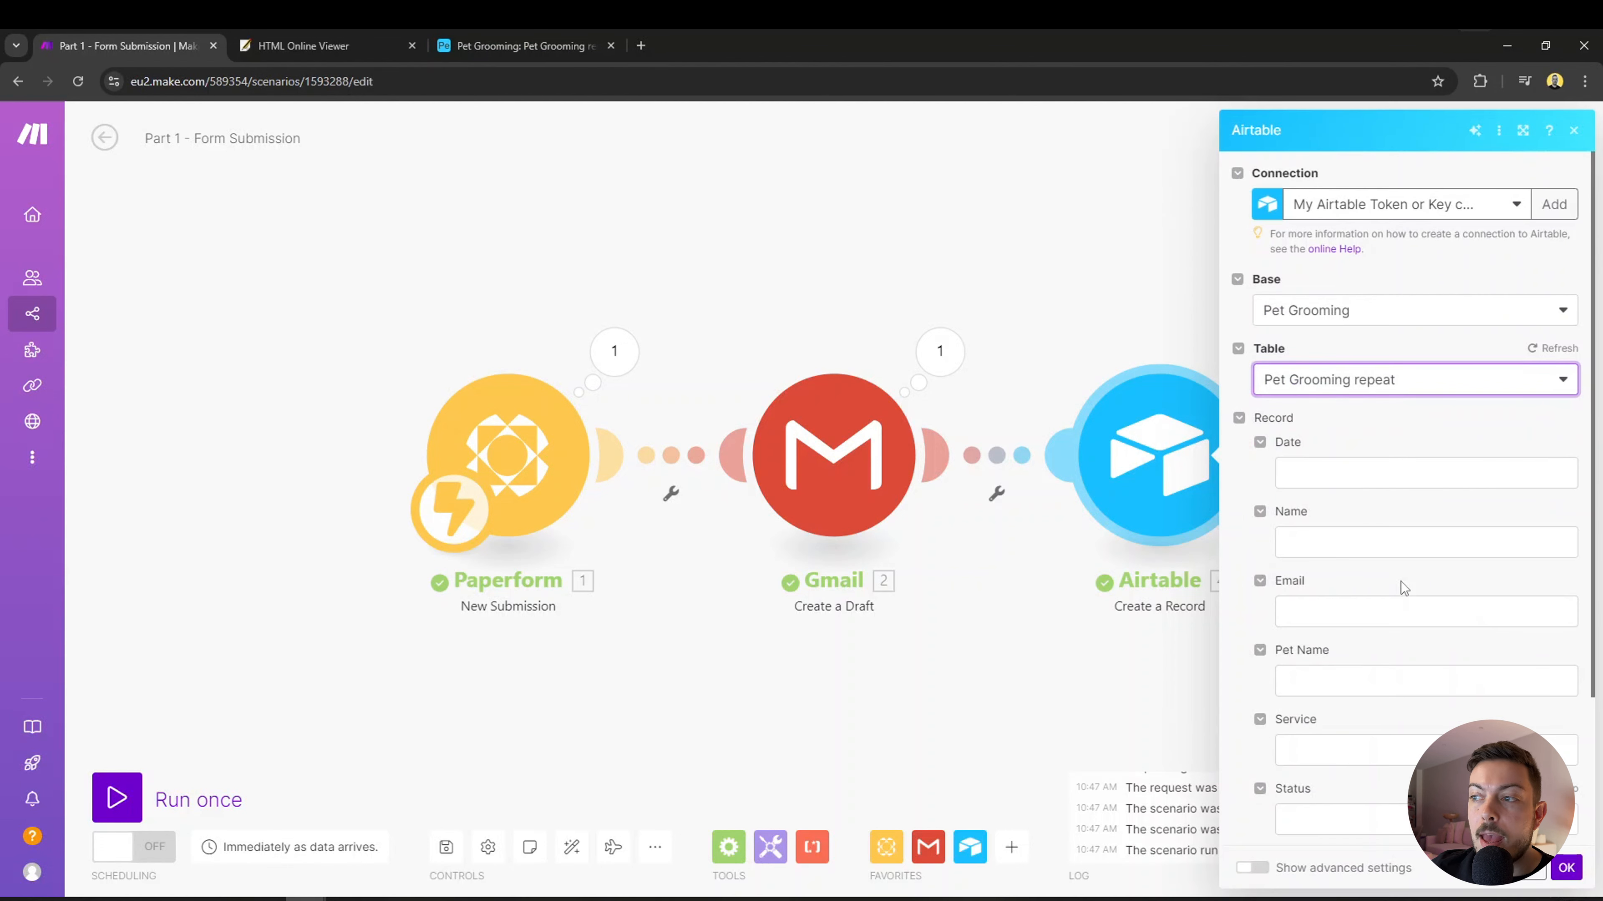
{"action": "left_click", "coordinate": [1325, 475]}
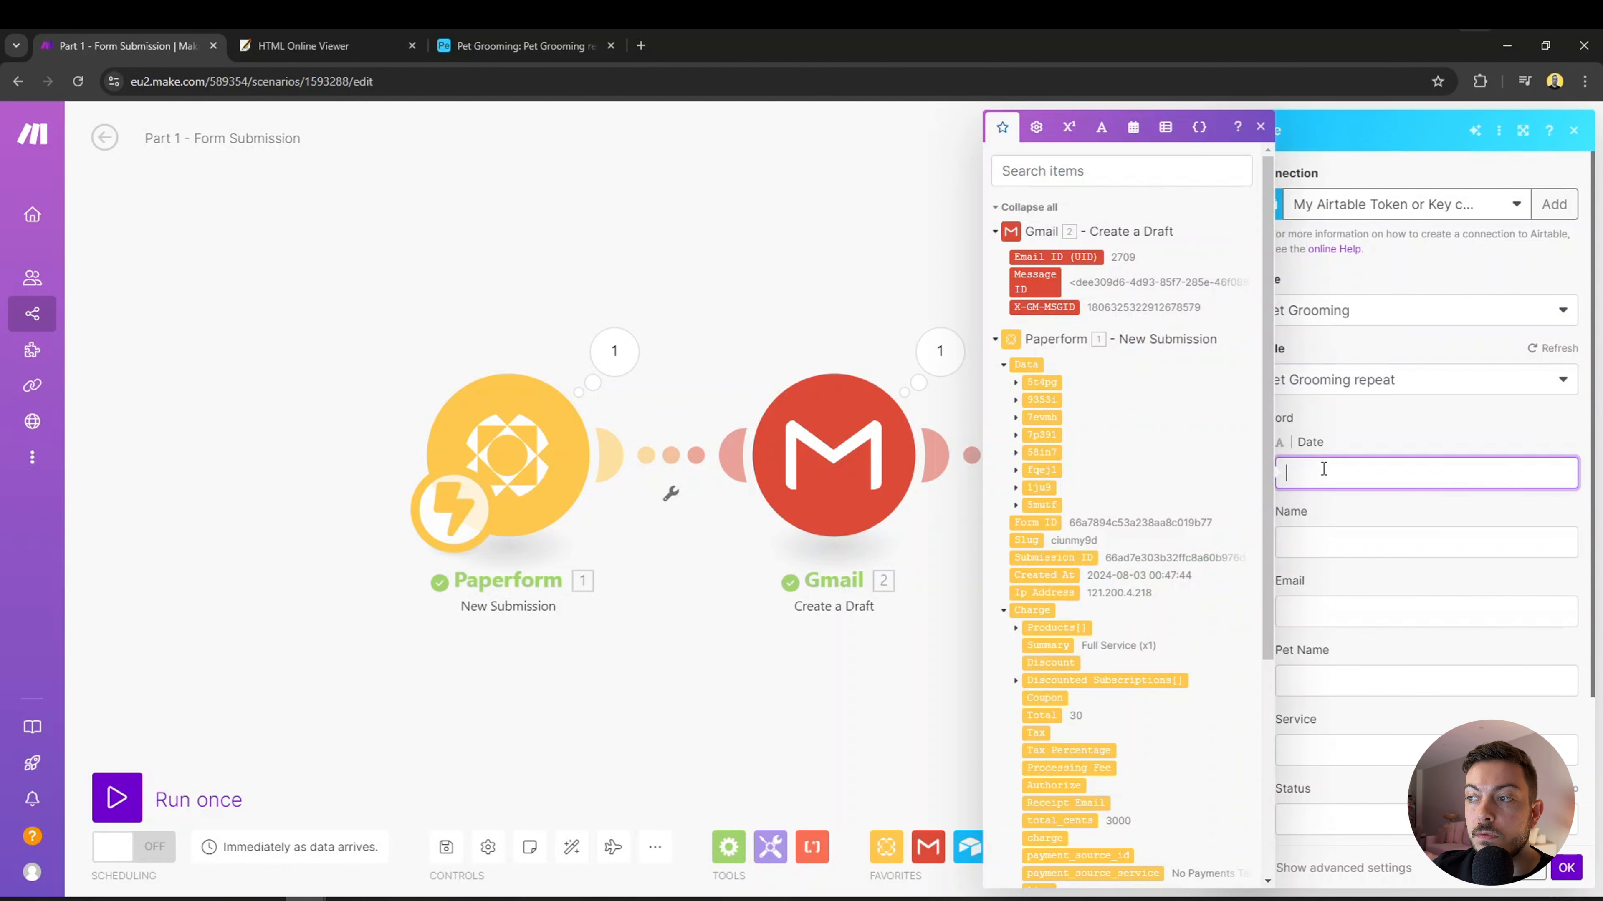
{"action": "left_click", "coordinate": [1391, 442]}
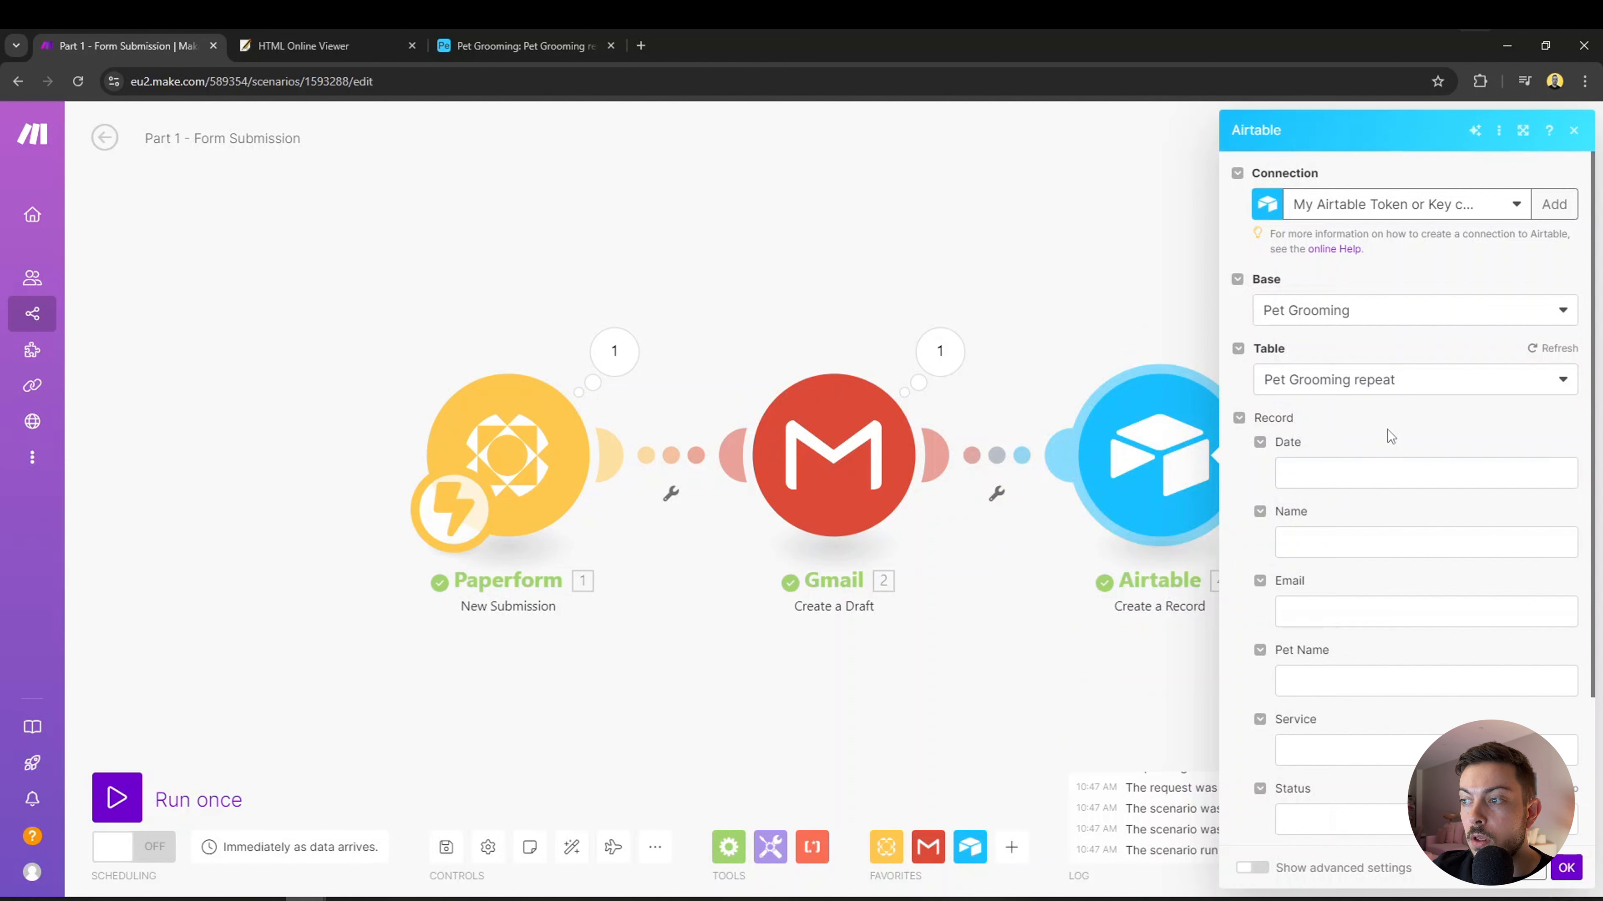
{"action": "left_click", "coordinate": [1381, 475]}
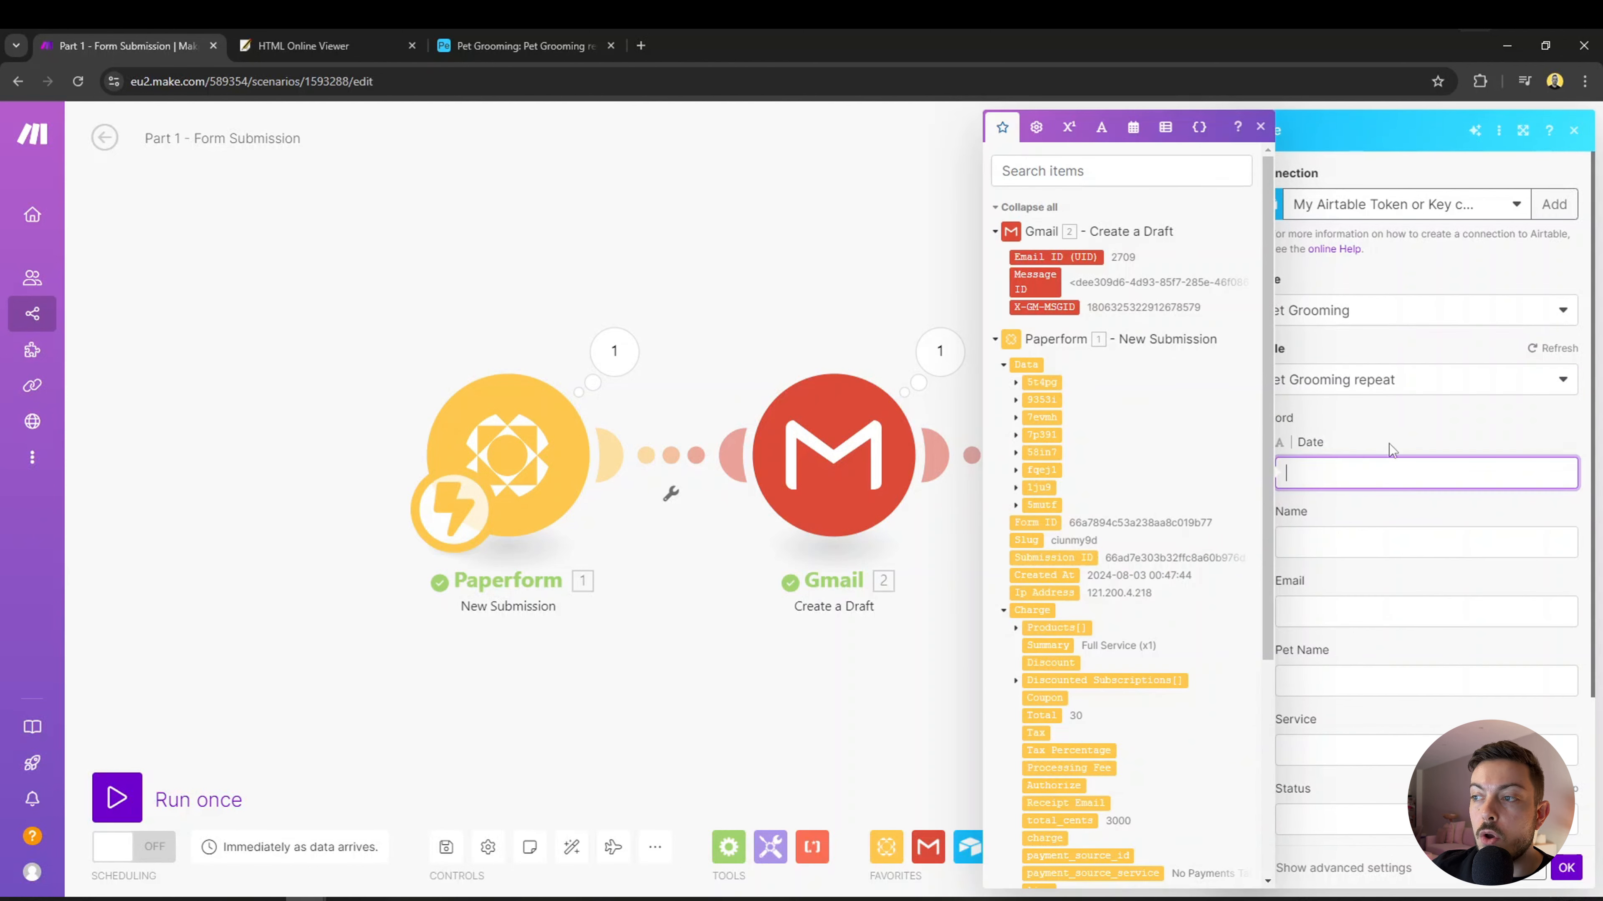
{"action": "left_click", "coordinate": [1390, 445]}
{"action": "left_click", "coordinate": [1381, 467]}
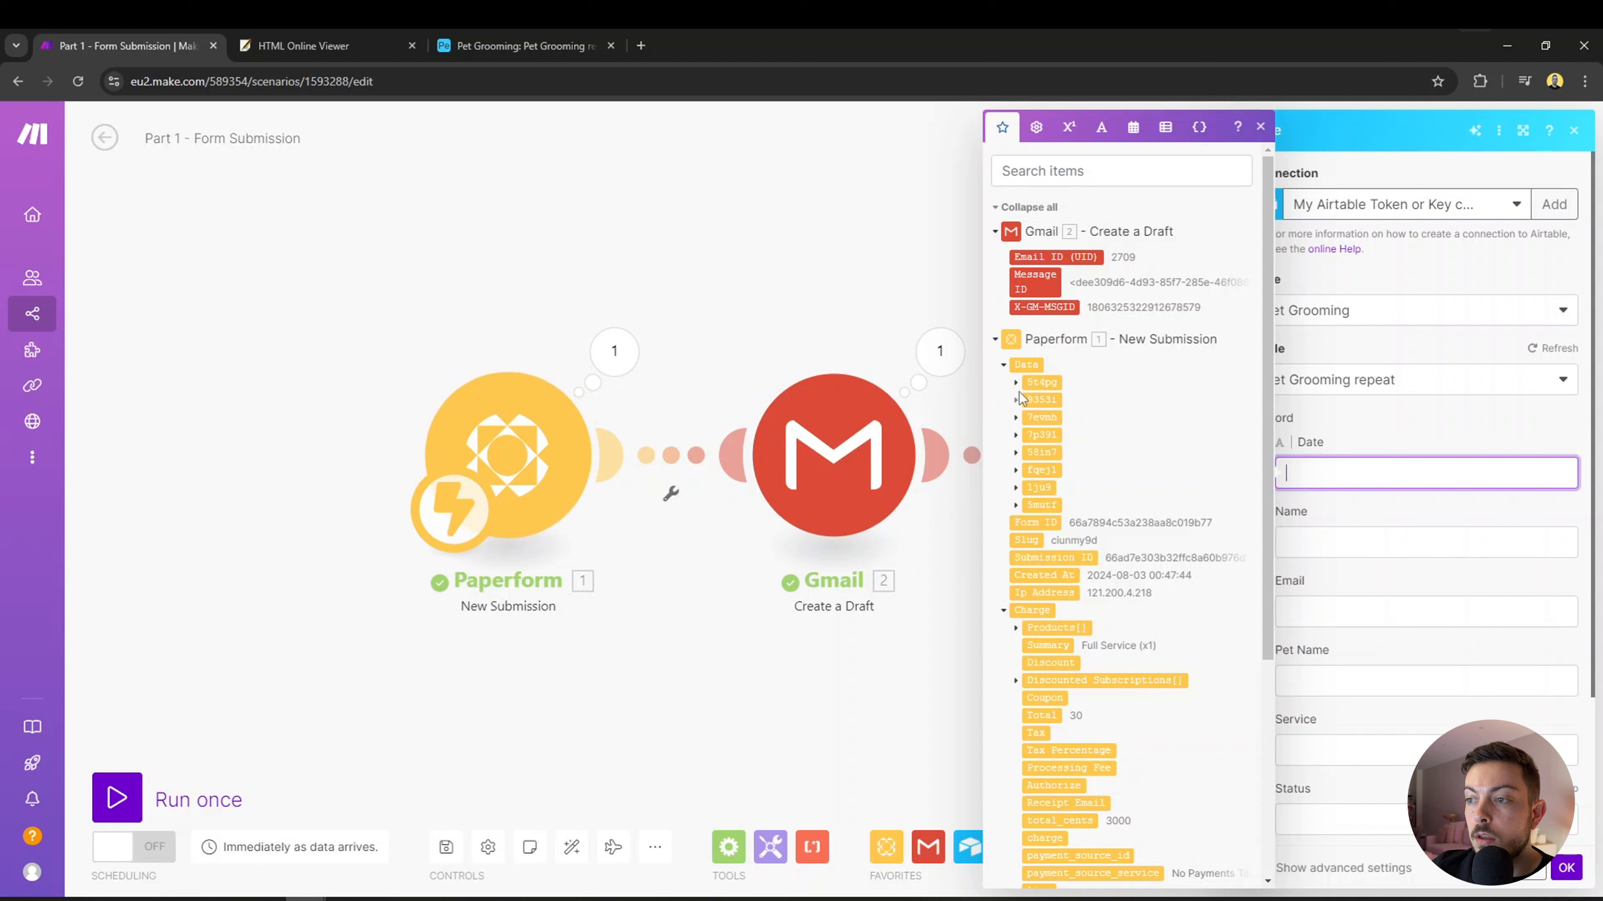
{"action": "left_click", "coordinate": [1016, 506]}
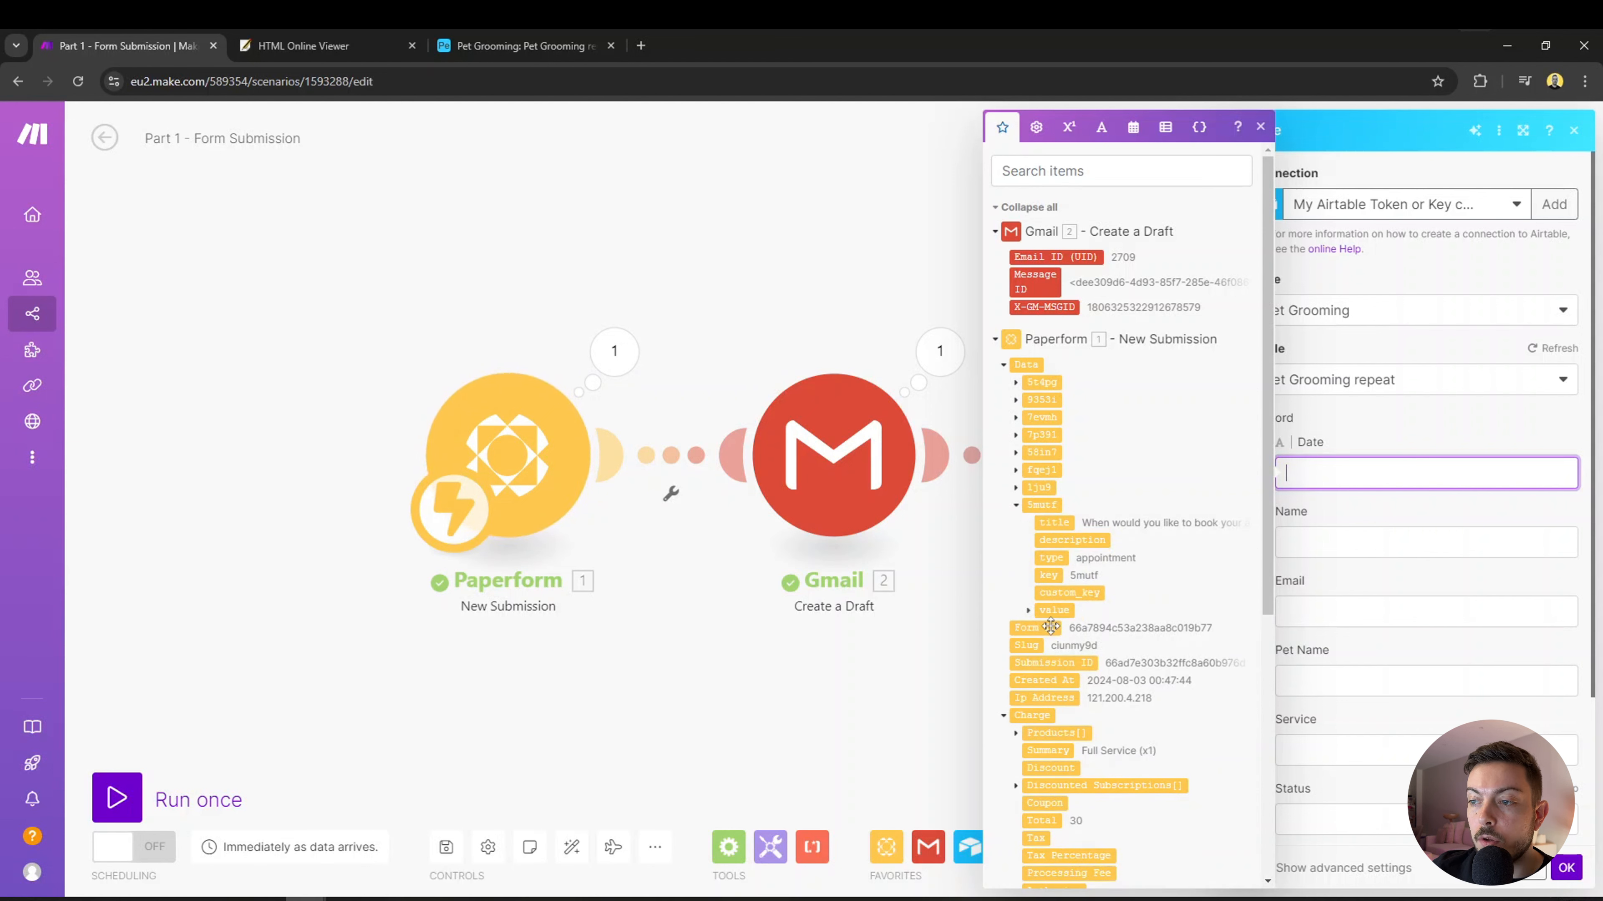
{"action": "left_click", "coordinate": [1028, 609]}
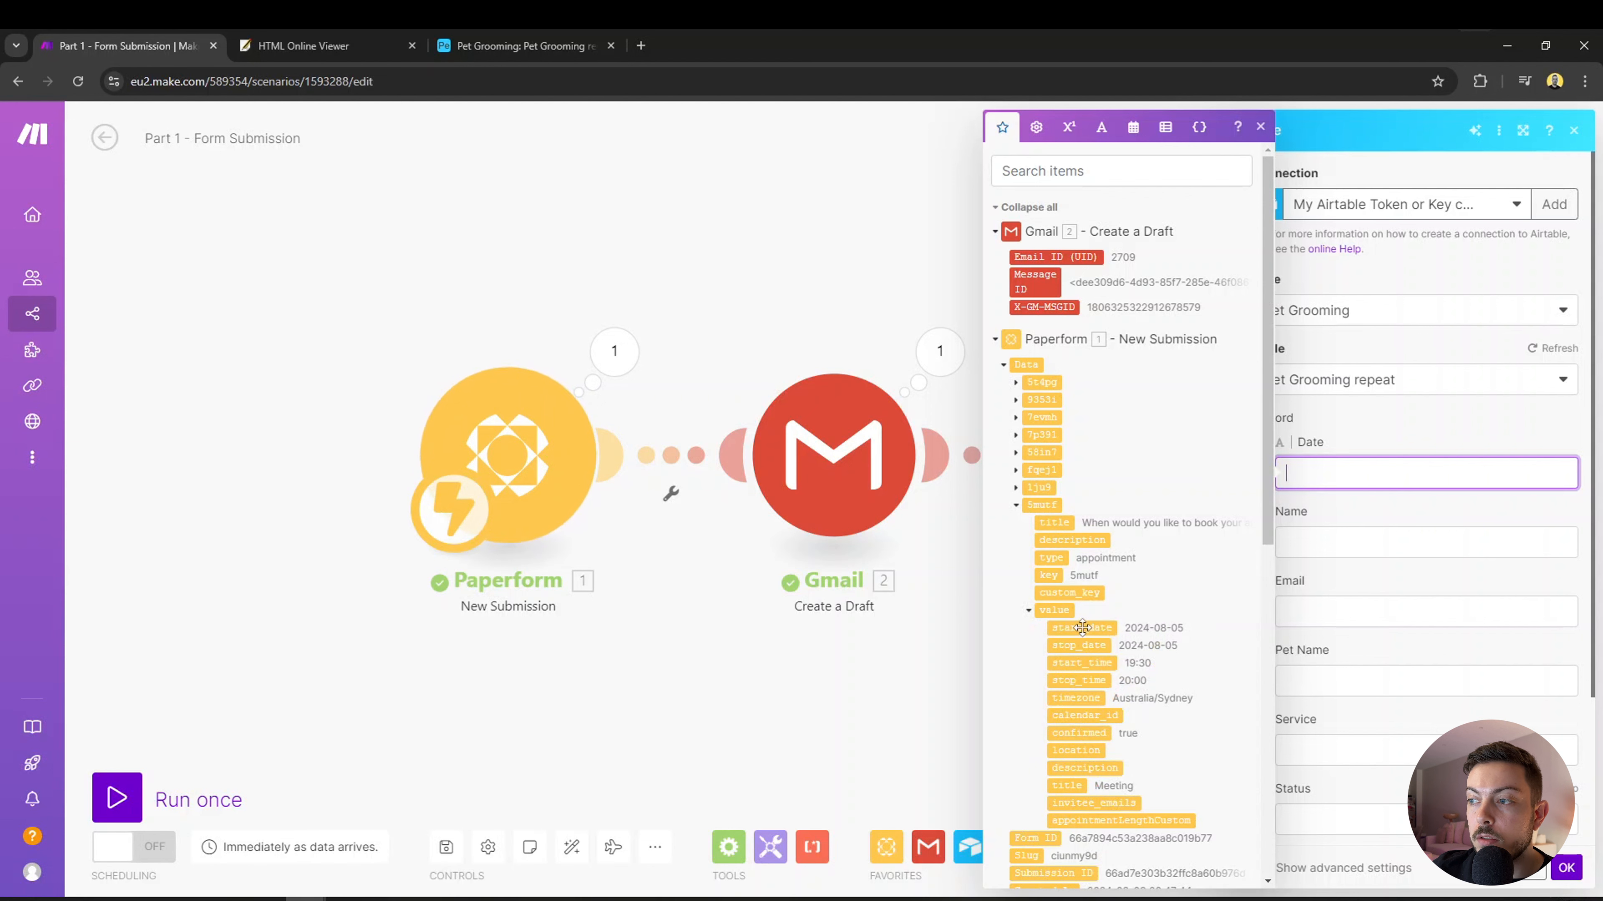
{"action": "left_click_drag", "start_coordinate": [1081, 628], "coordinate": [1322, 481]}
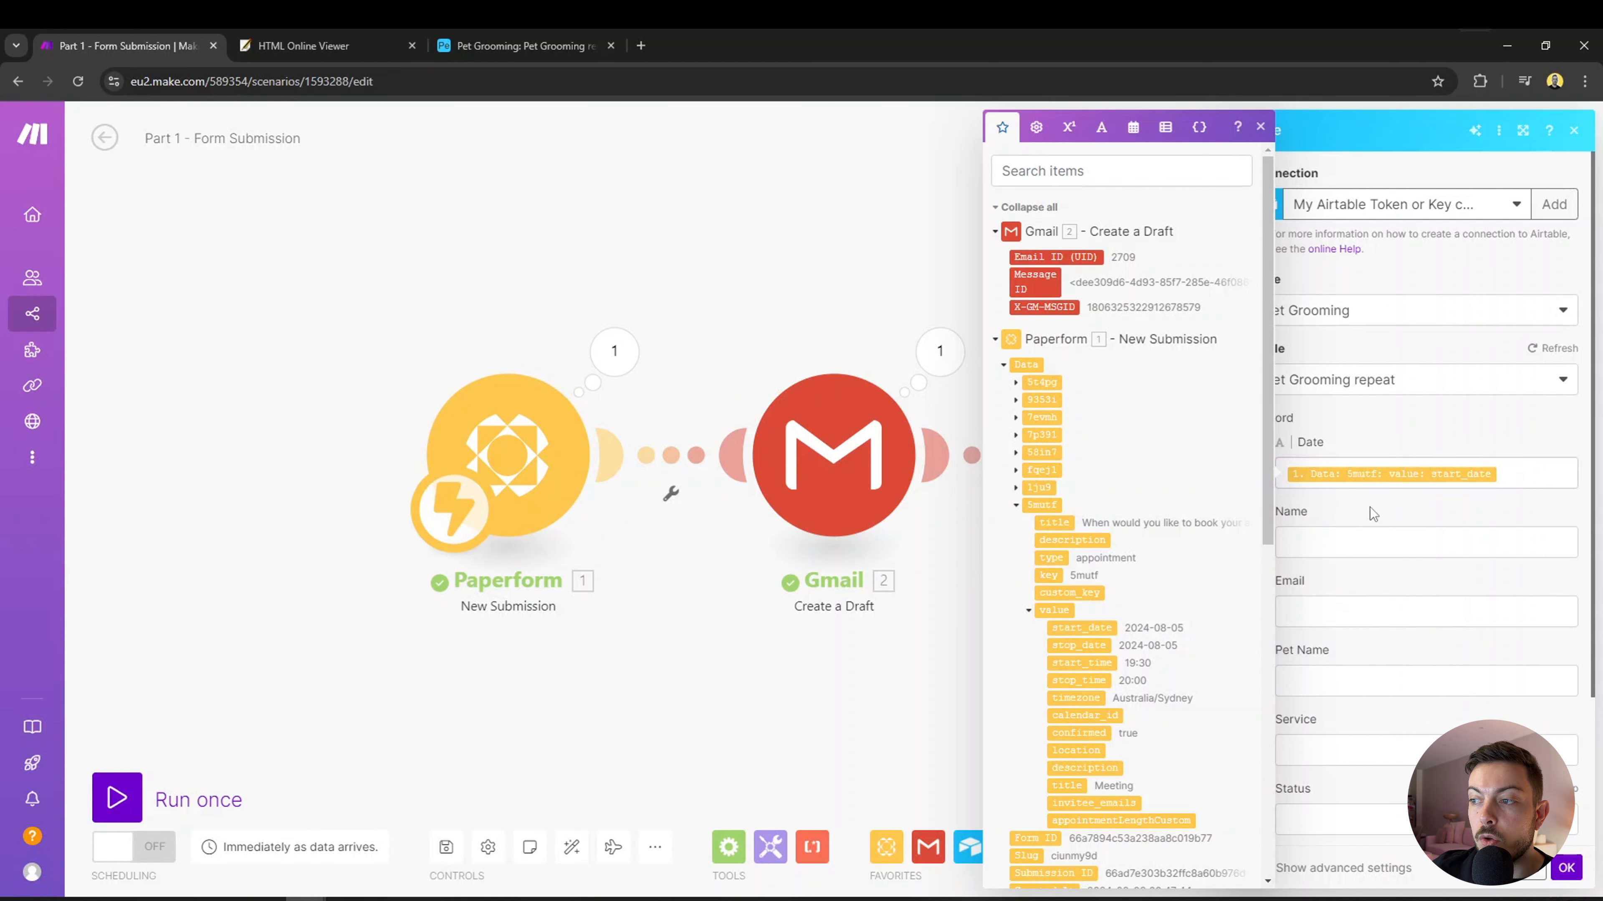
Map the record's Name field to the value of Paperform's "What is your name?" answer.
{"action": "left_click", "coordinate": [1345, 553]}
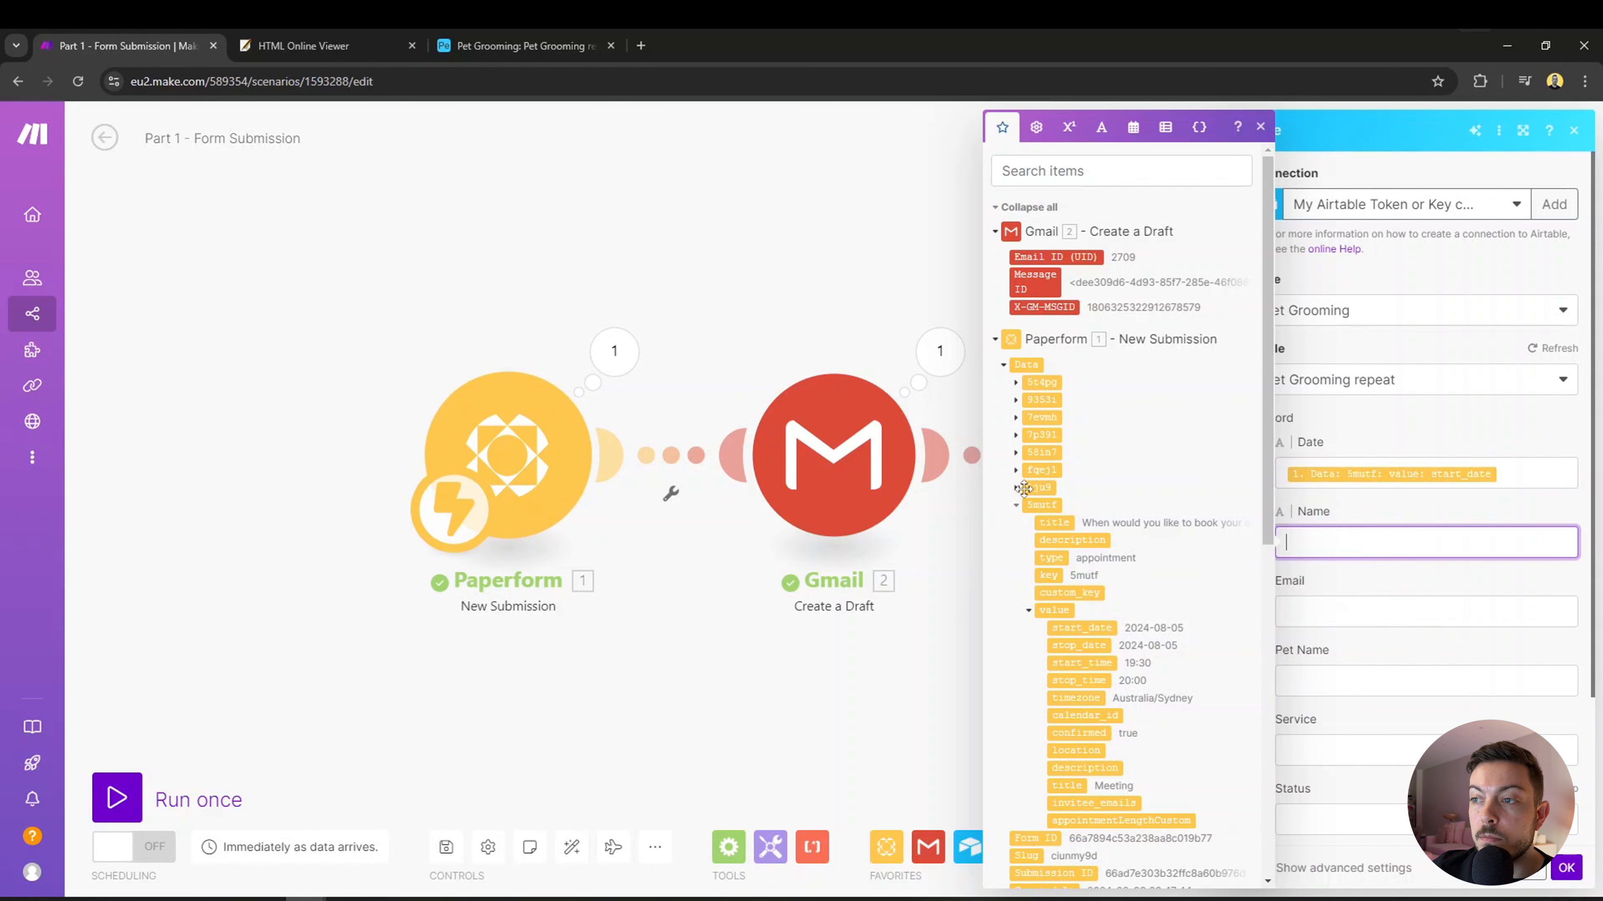
{"action": "left_click", "coordinate": [1016, 505]}
{"action": "left_click", "coordinate": [1016, 435]}
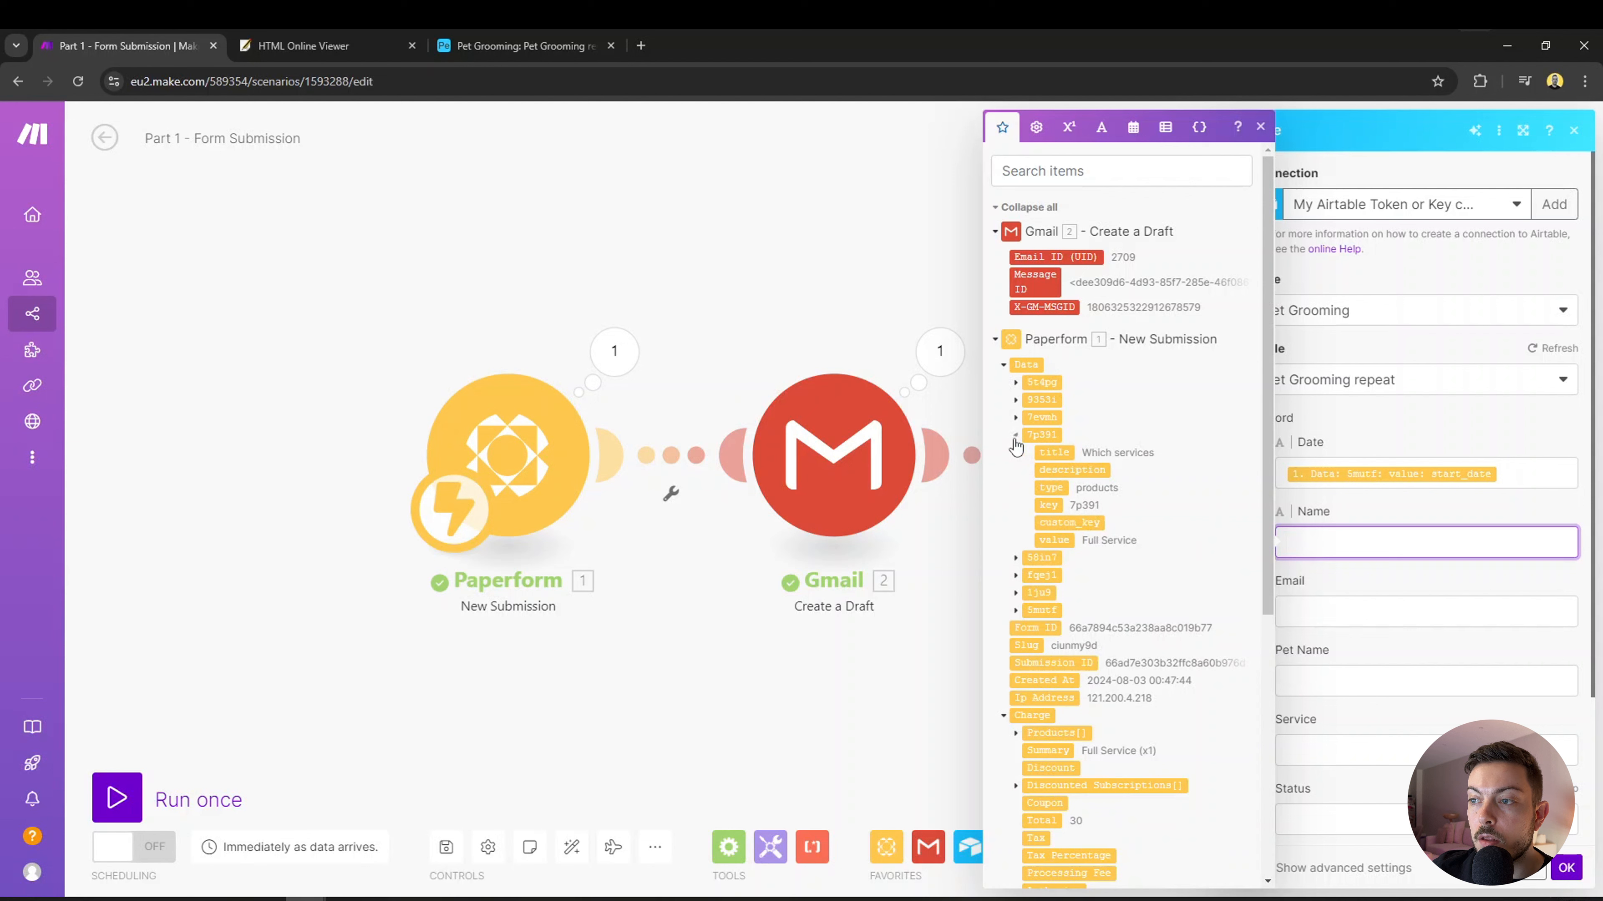
{"action": "left_click", "coordinate": [1015, 437]}
{"action": "left_click", "coordinate": [1017, 452]}
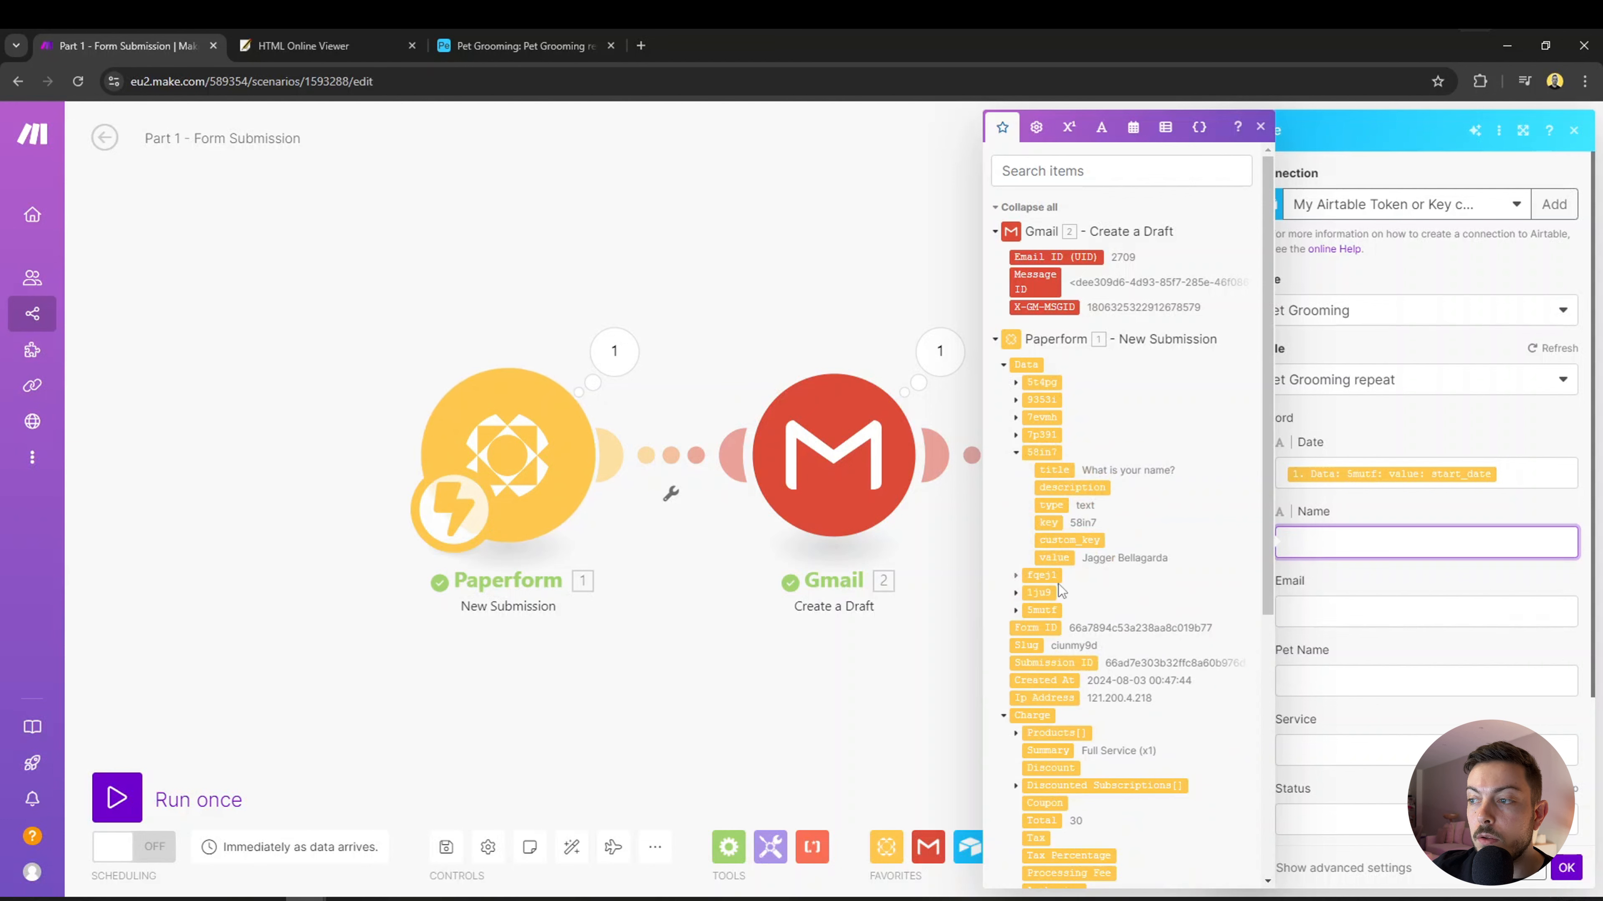
{"action": "left_click", "coordinate": [1053, 558]}
Map the record's Email field to the value of Paperform's "What is your email address?" answer.
{"action": "left_click", "coordinate": [1295, 611]}
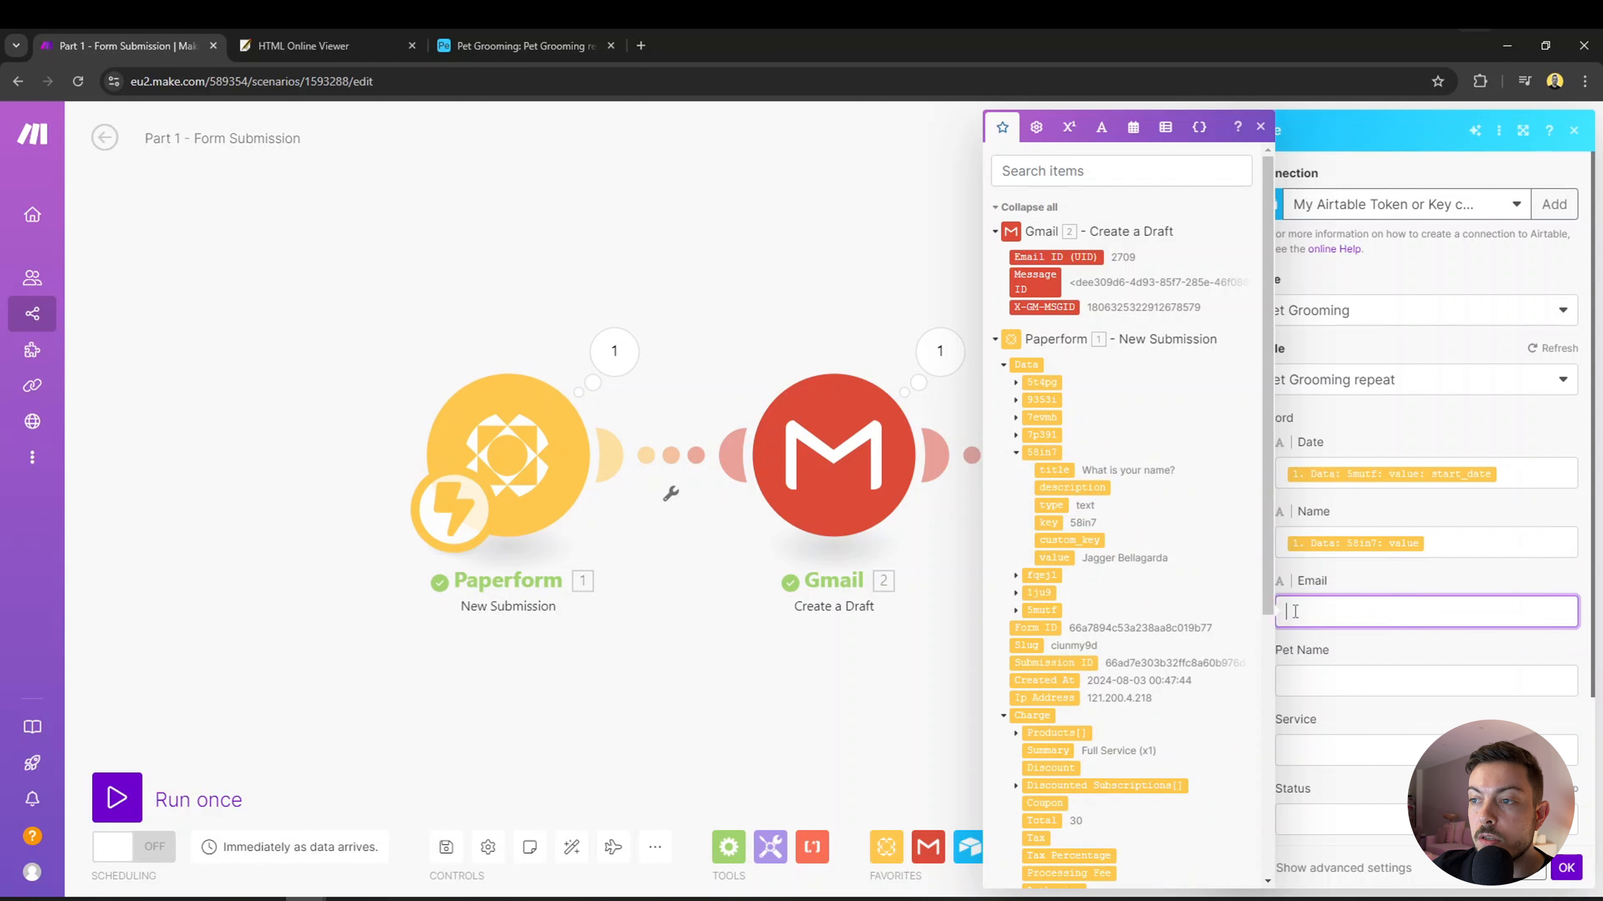
{"action": "left_click", "coordinate": [1016, 452]}
{"action": "left_click", "coordinate": [1016, 435]}
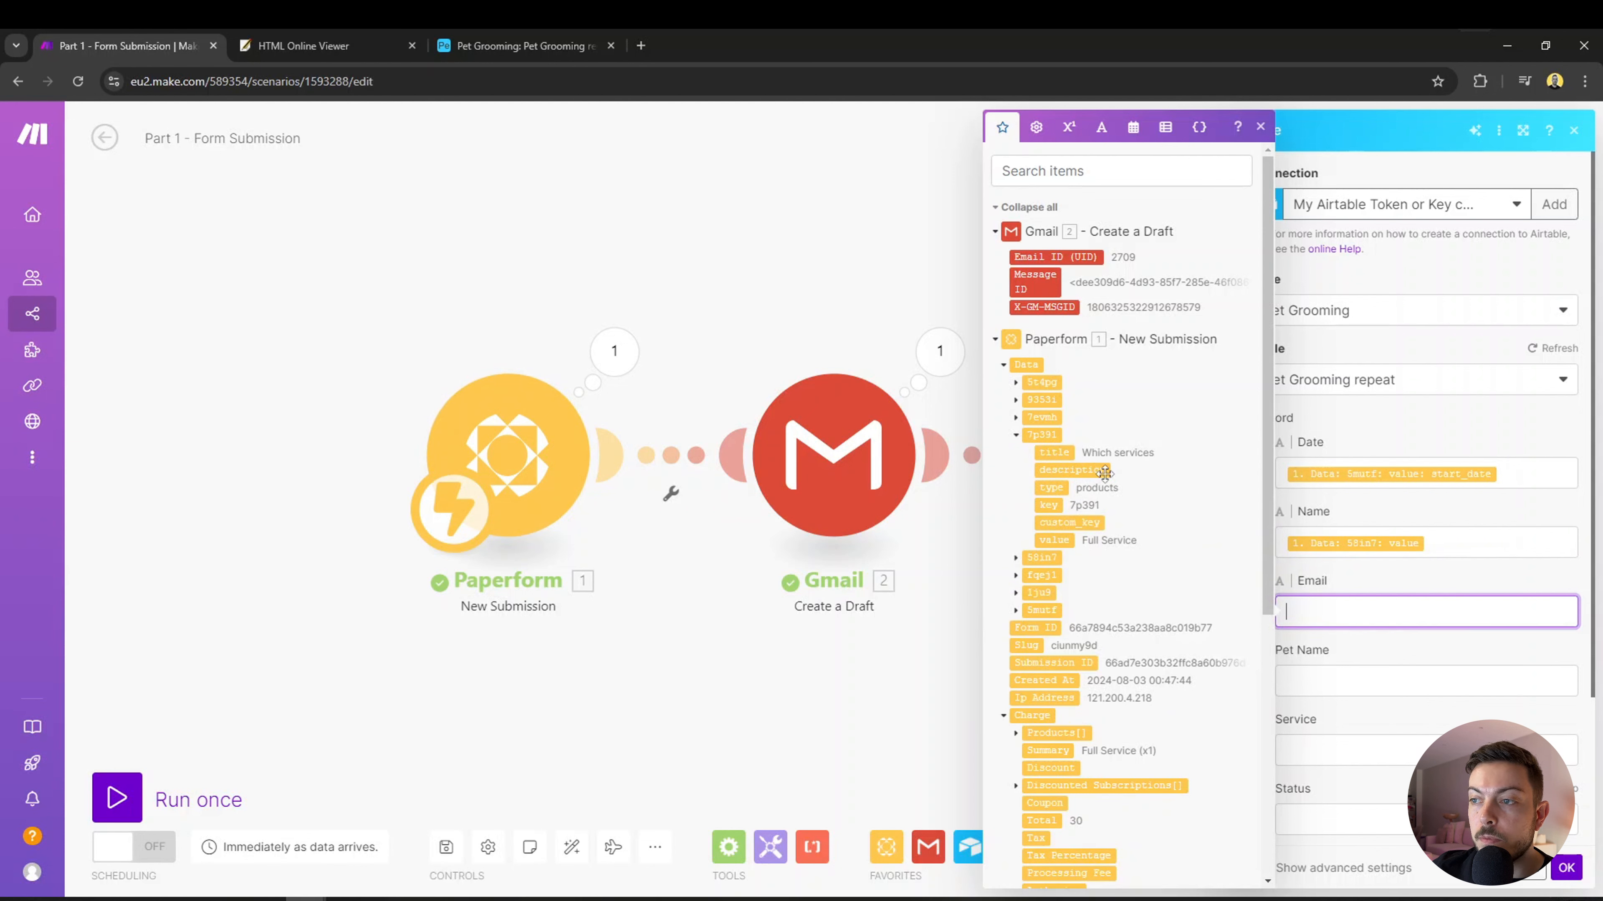
{"action": "left_click", "coordinate": [1016, 435]}
{"action": "left_click", "coordinate": [1016, 417]}
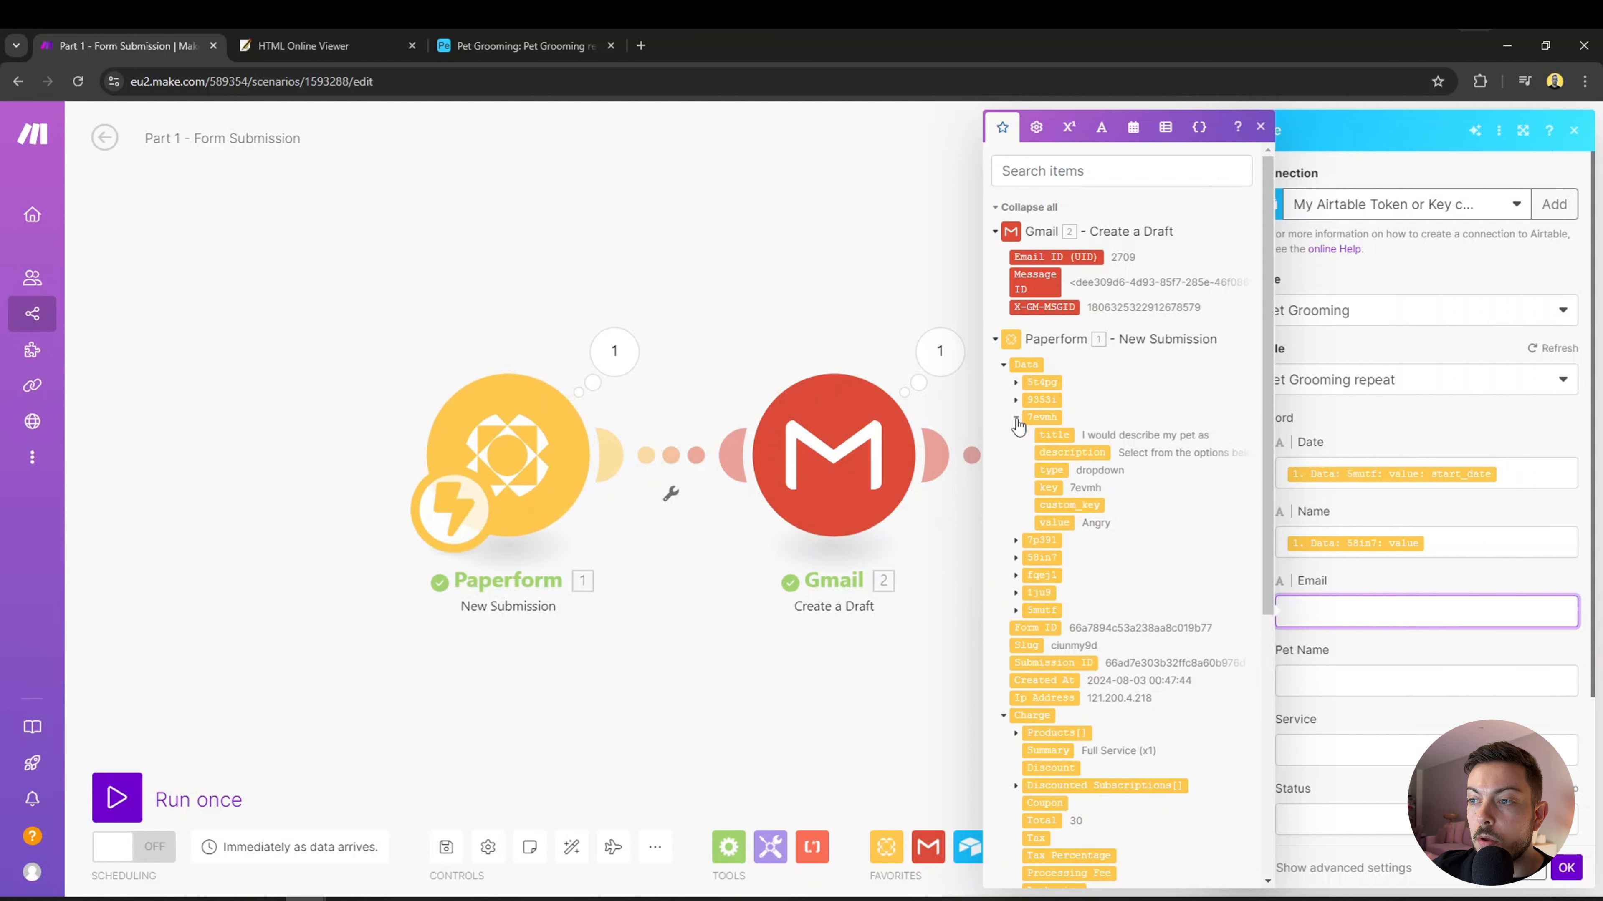
{"action": "left_click", "coordinate": [1016, 418]}
{"action": "left_click", "coordinate": [1016, 471]}
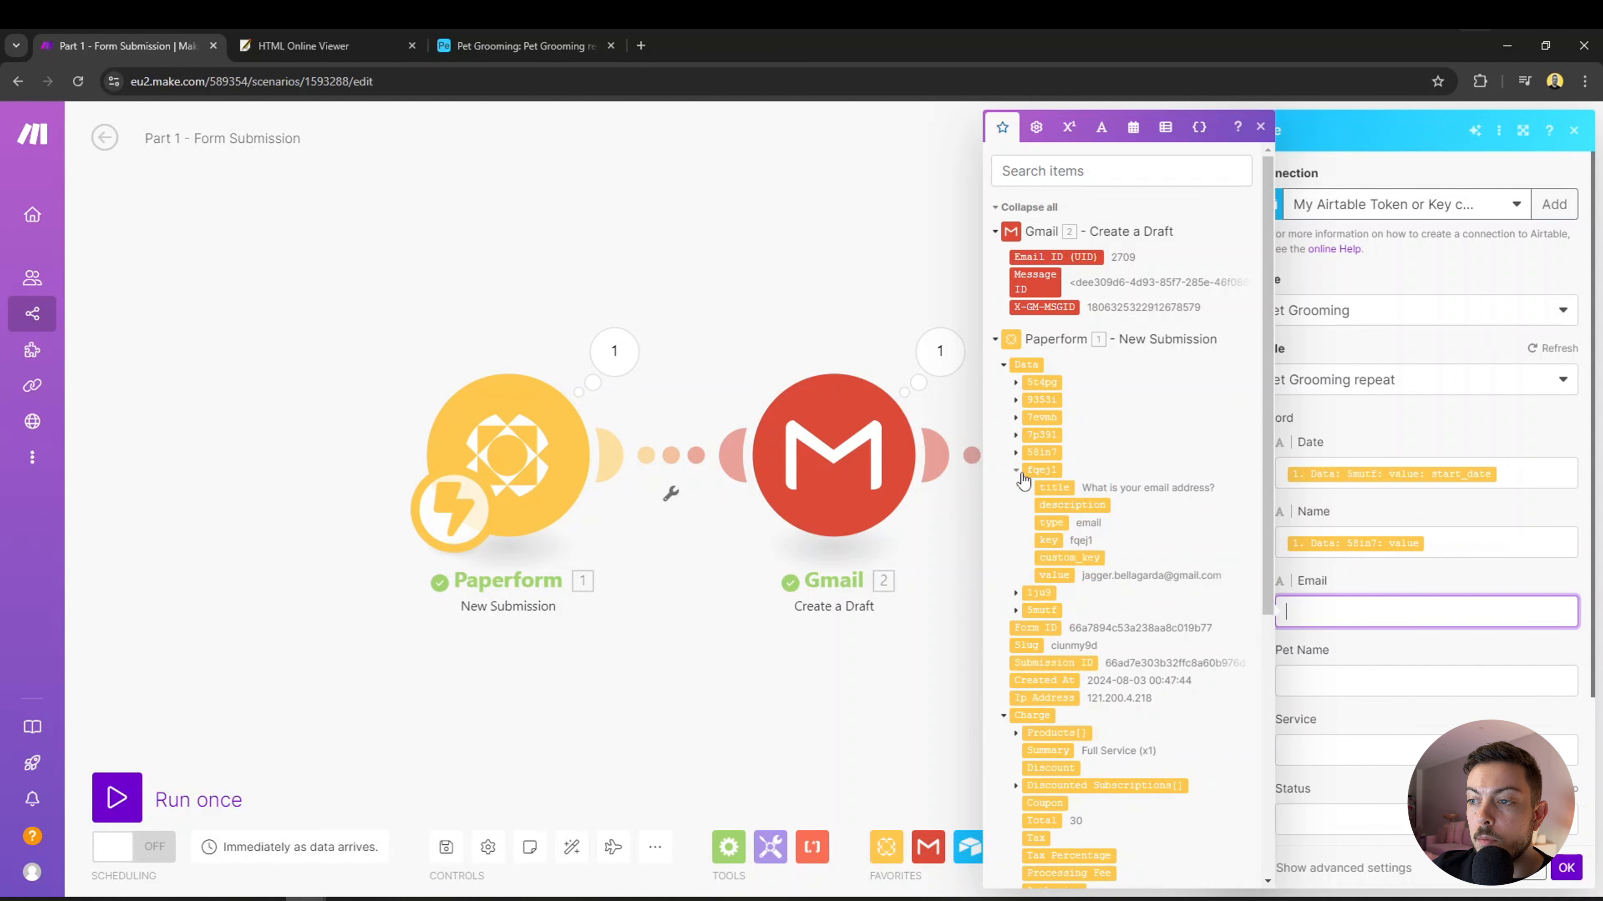
{"action": "left_click_drag", "start_coordinate": [1058, 563], "coordinate": [1356, 615]}
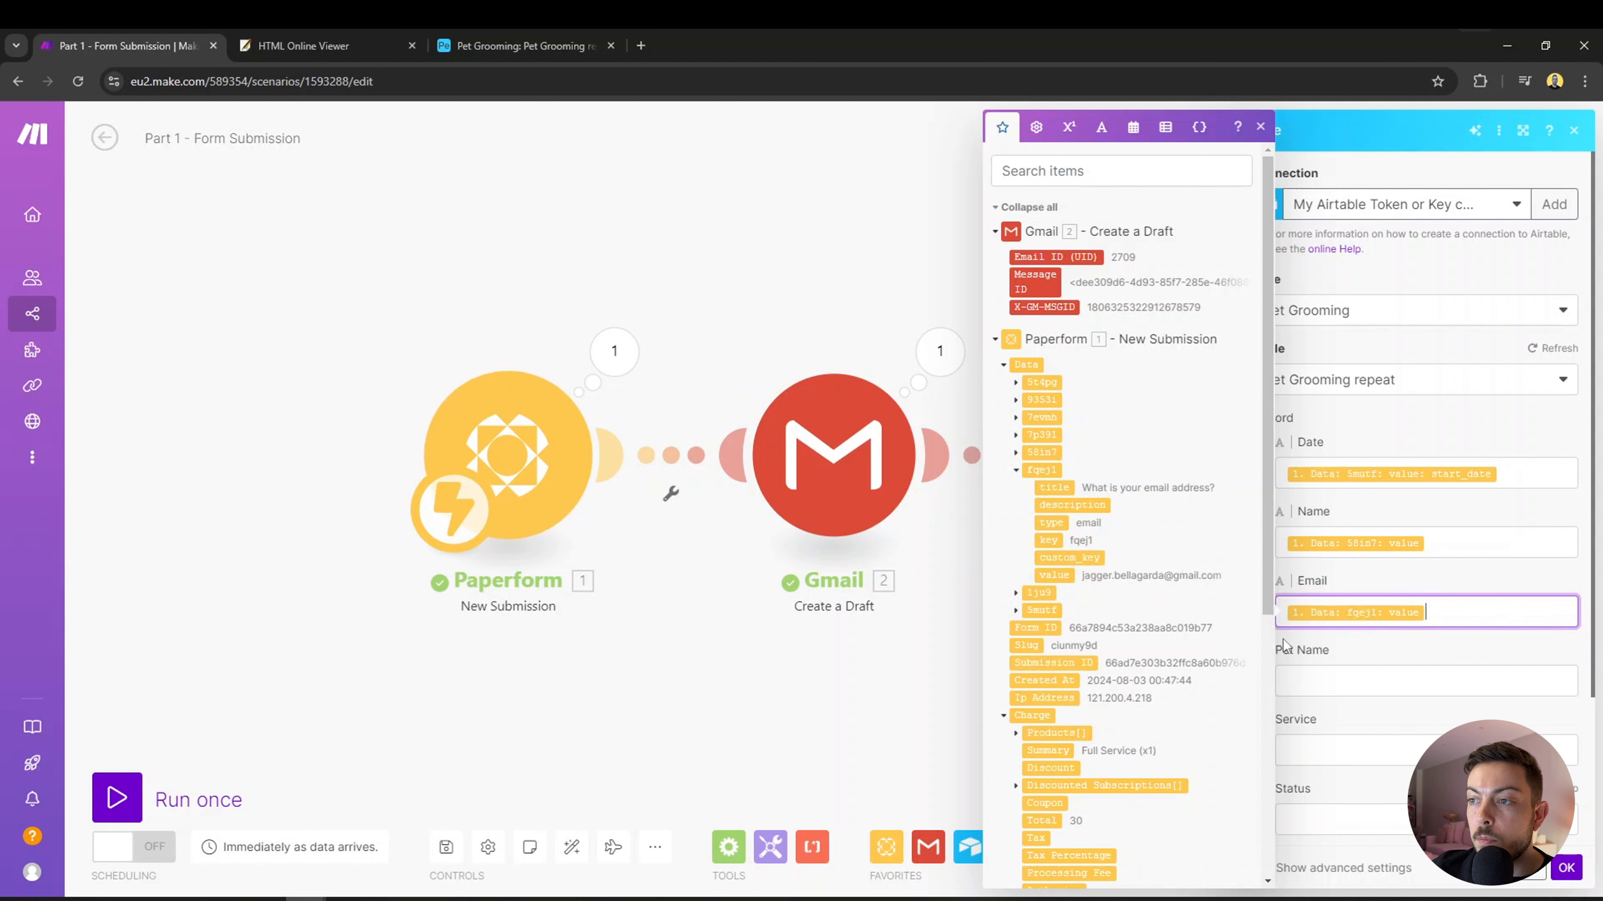
Map Pet Name to the value of "What is your pet's name?" and Service to the value of "Which services".
{"action": "left_click", "coordinate": [1016, 382]}
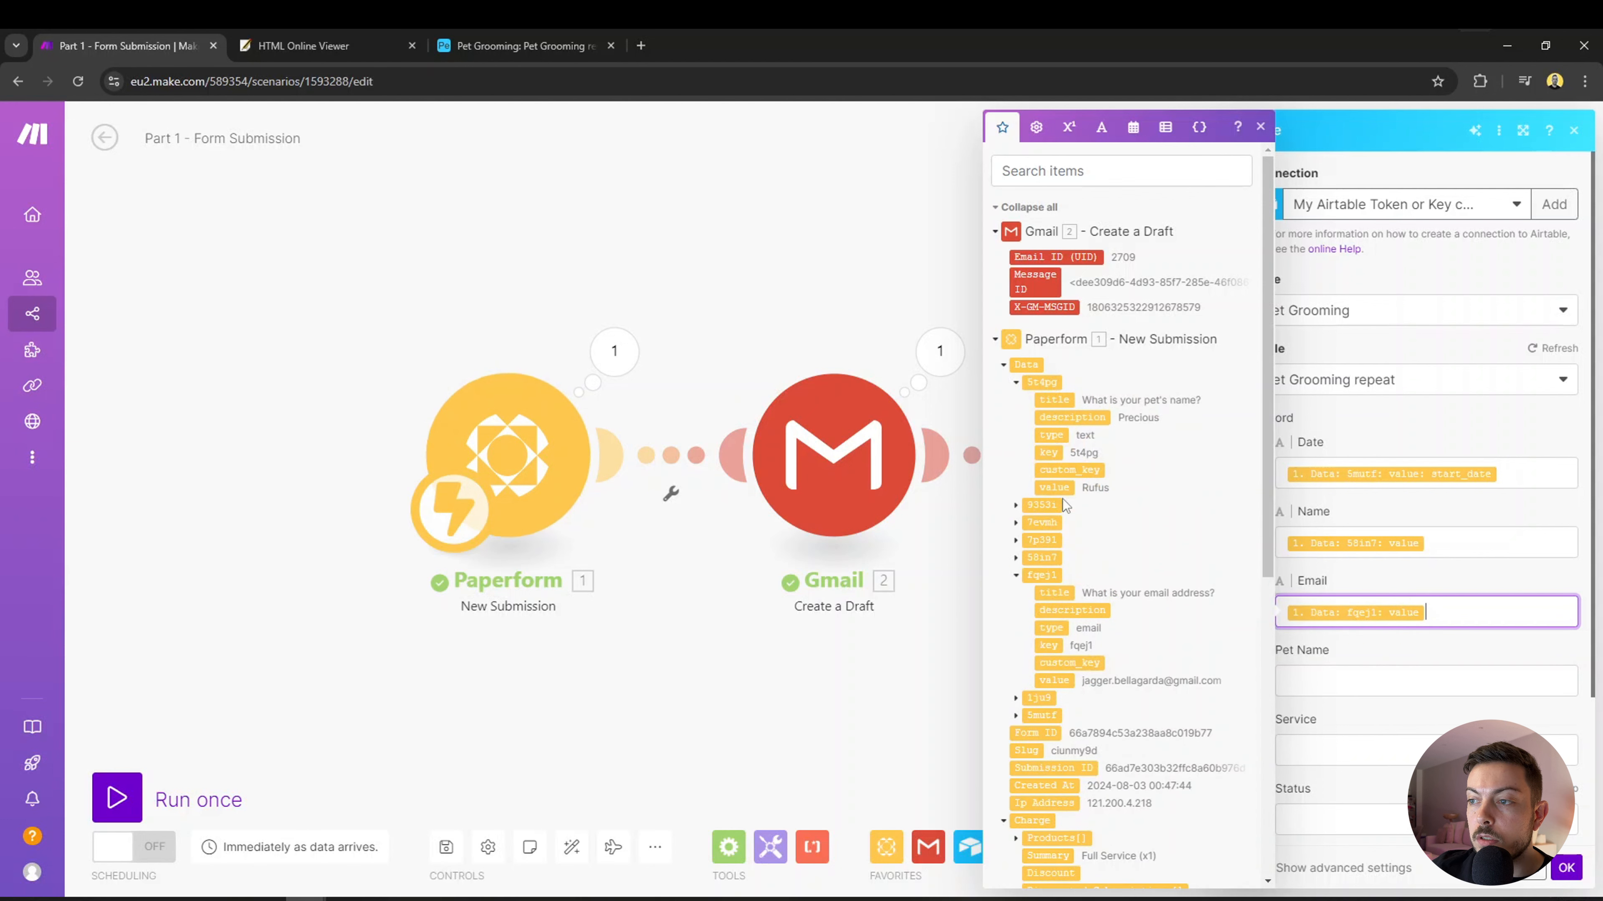
{"action": "left_click_drag", "start_coordinate": [1056, 489], "coordinate": [1312, 682]}
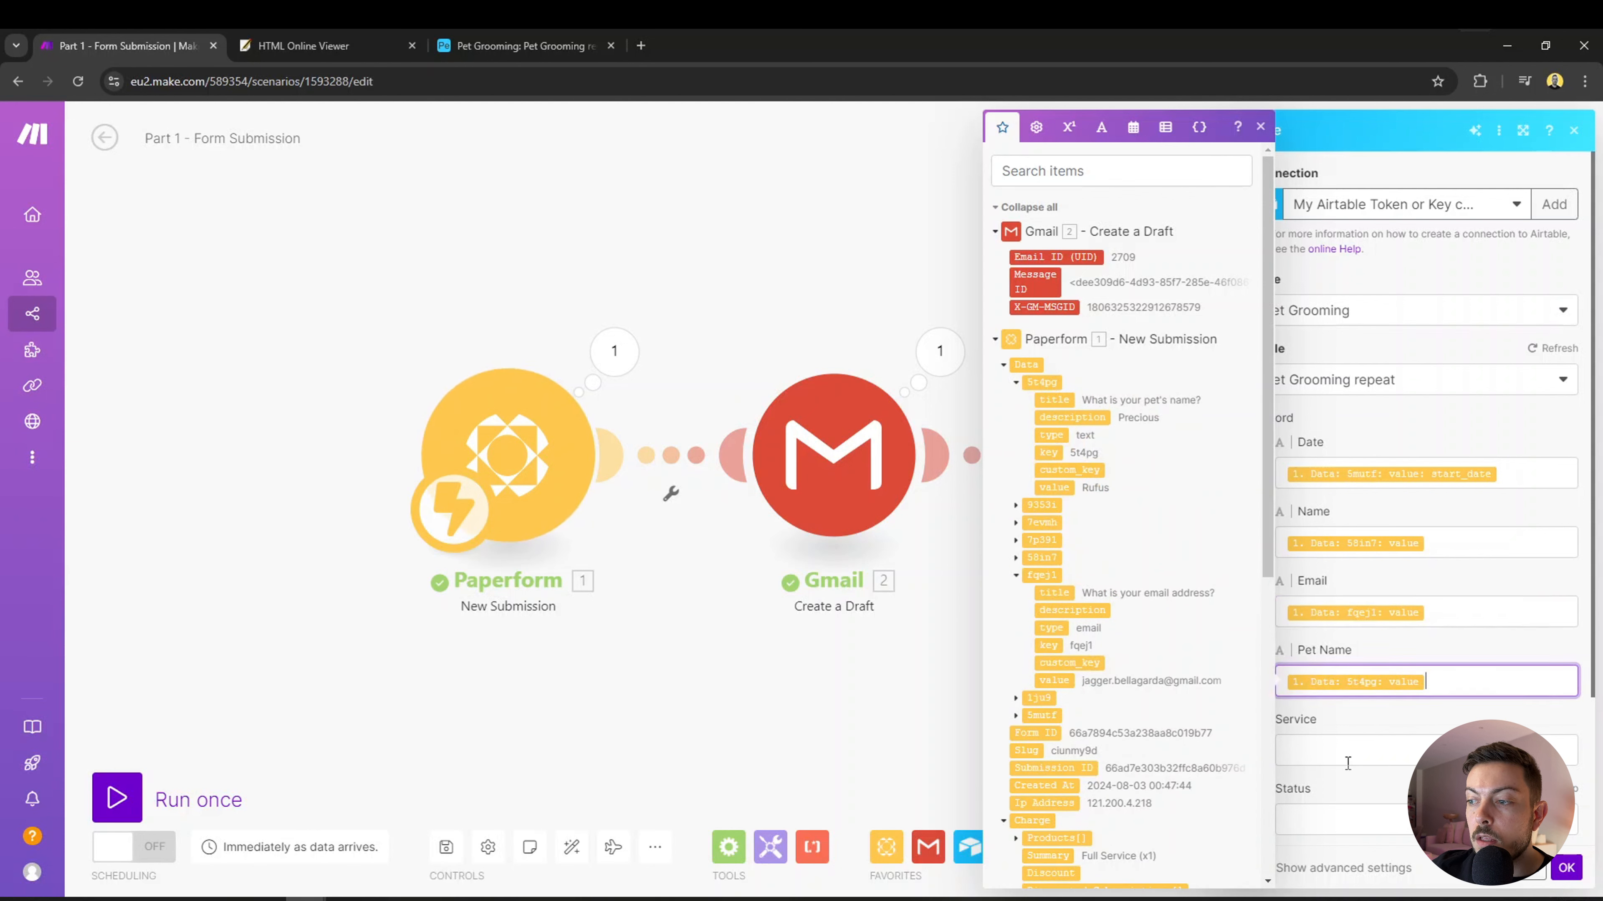
{"action": "left_click", "coordinate": [1326, 756]}
{"action": "left_click", "coordinate": [1343, 719]}
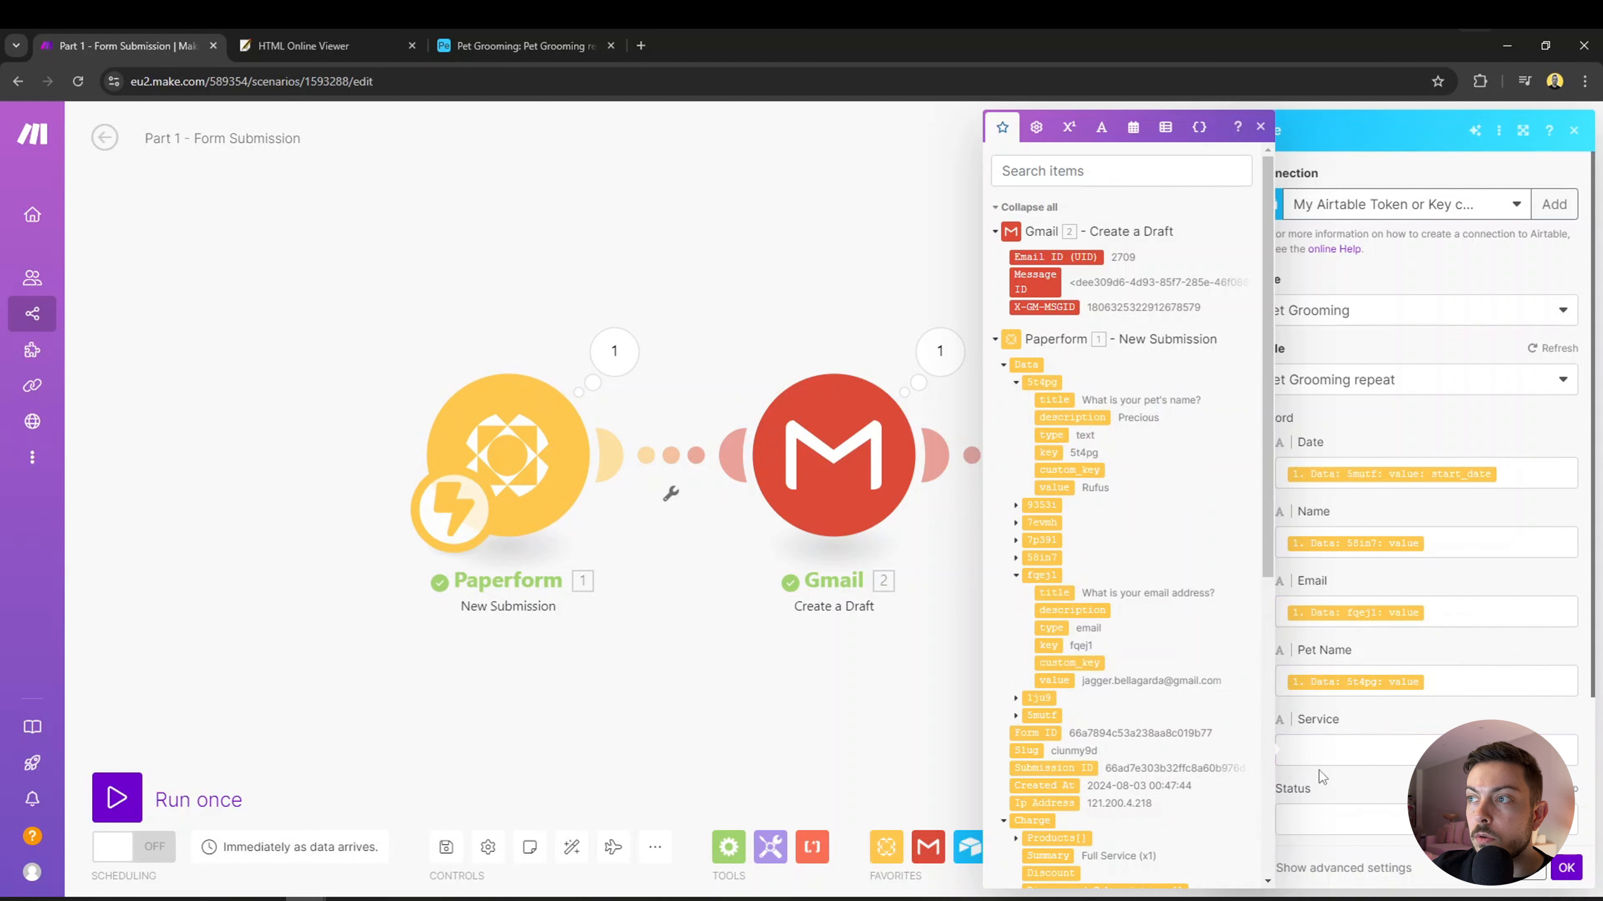
{"action": "left_click", "coordinate": [1318, 813]}
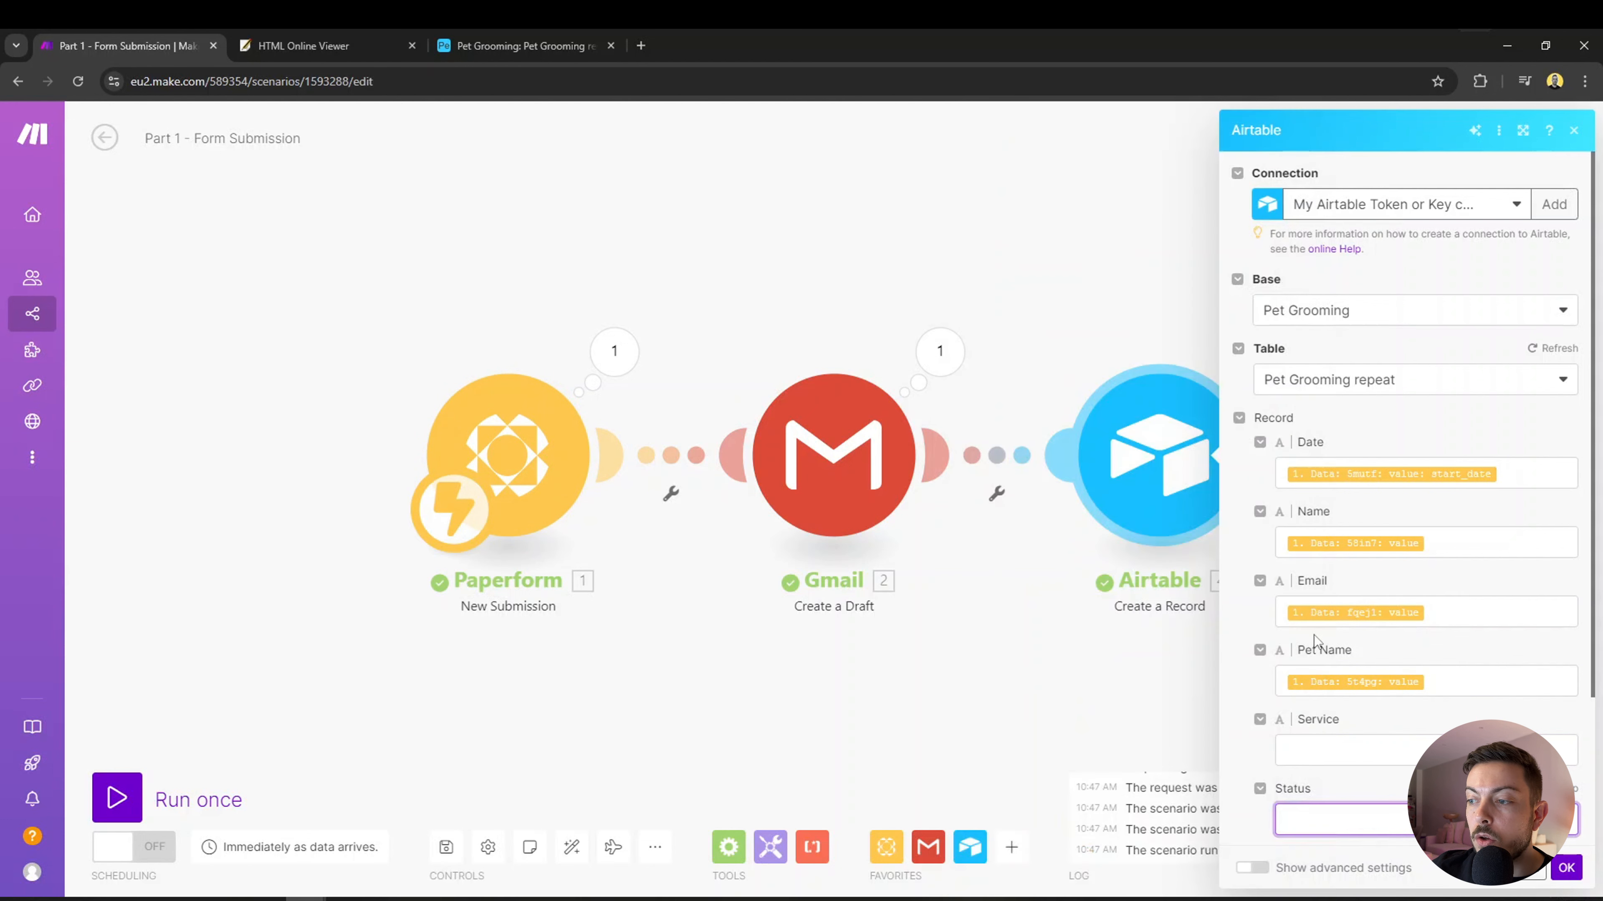
{"action": "left_click", "coordinate": [1320, 749]}
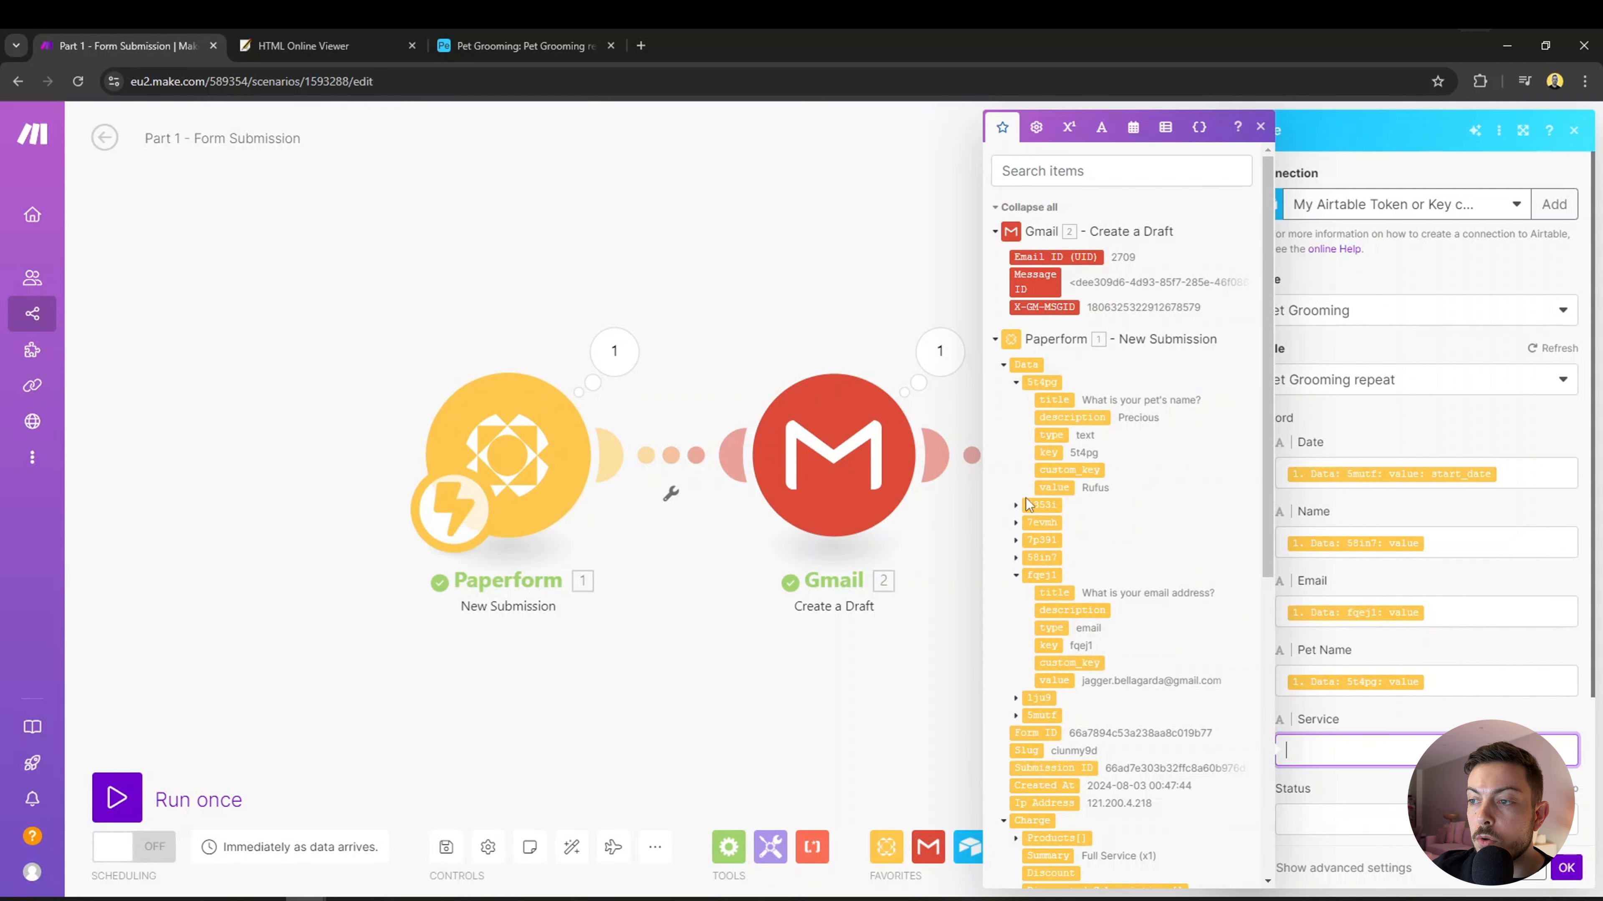
{"action": "left_click", "coordinate": [1016, 507]}
{"action": "left_click", "coordinate": [1017, 541]}
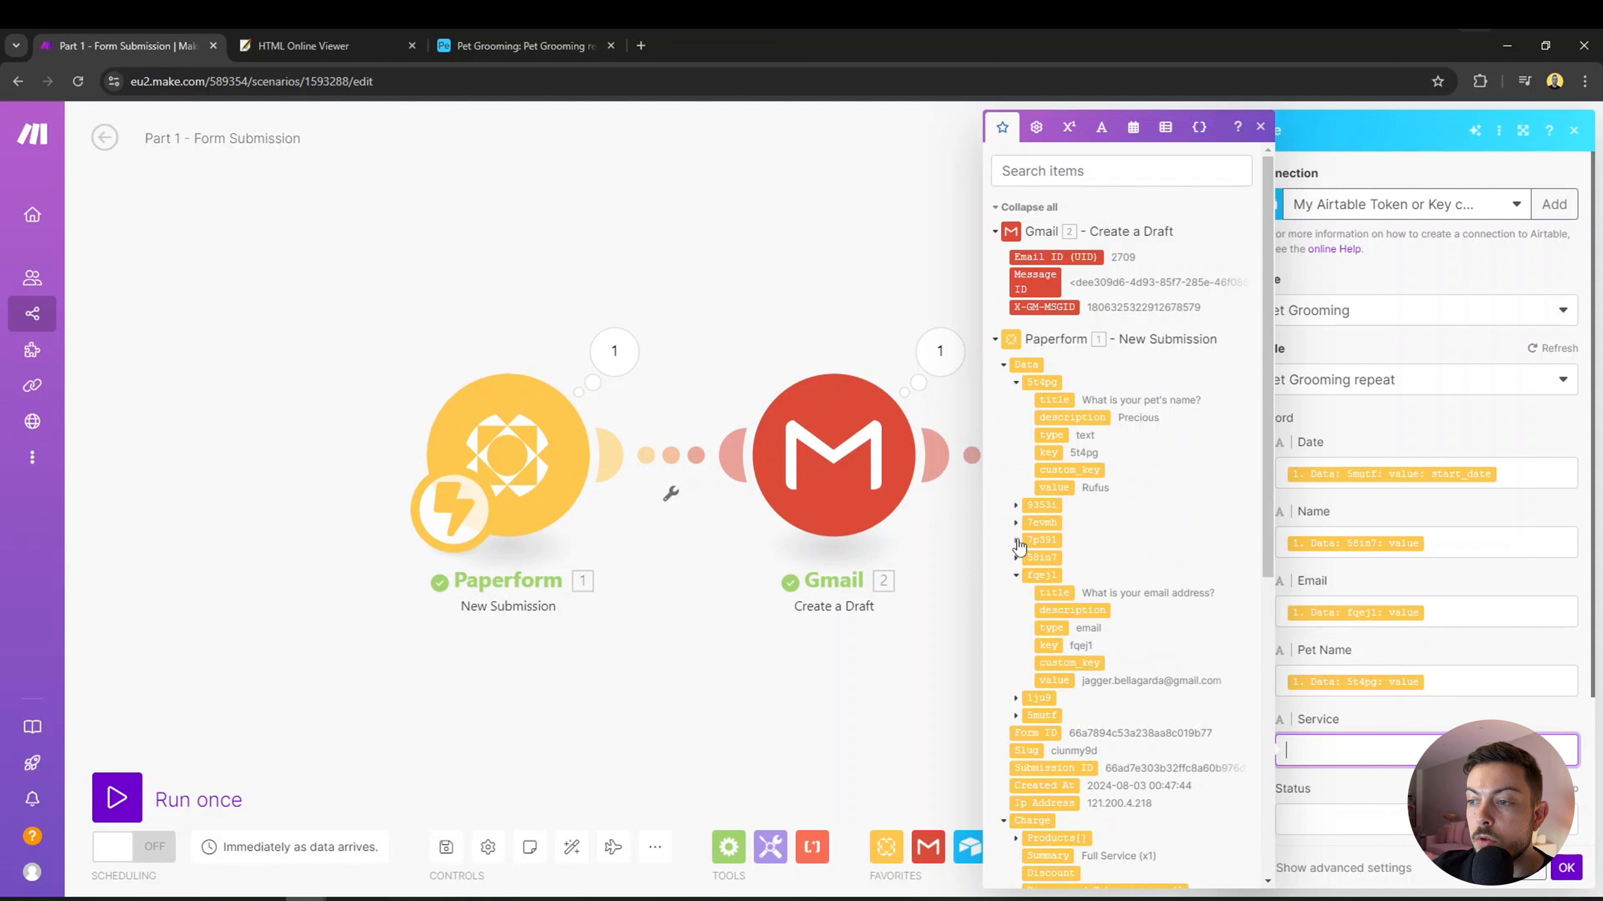
{"action": "left_click_drag", "start_coordinate": [1063, 647], "coordinate": [1317, 748]}
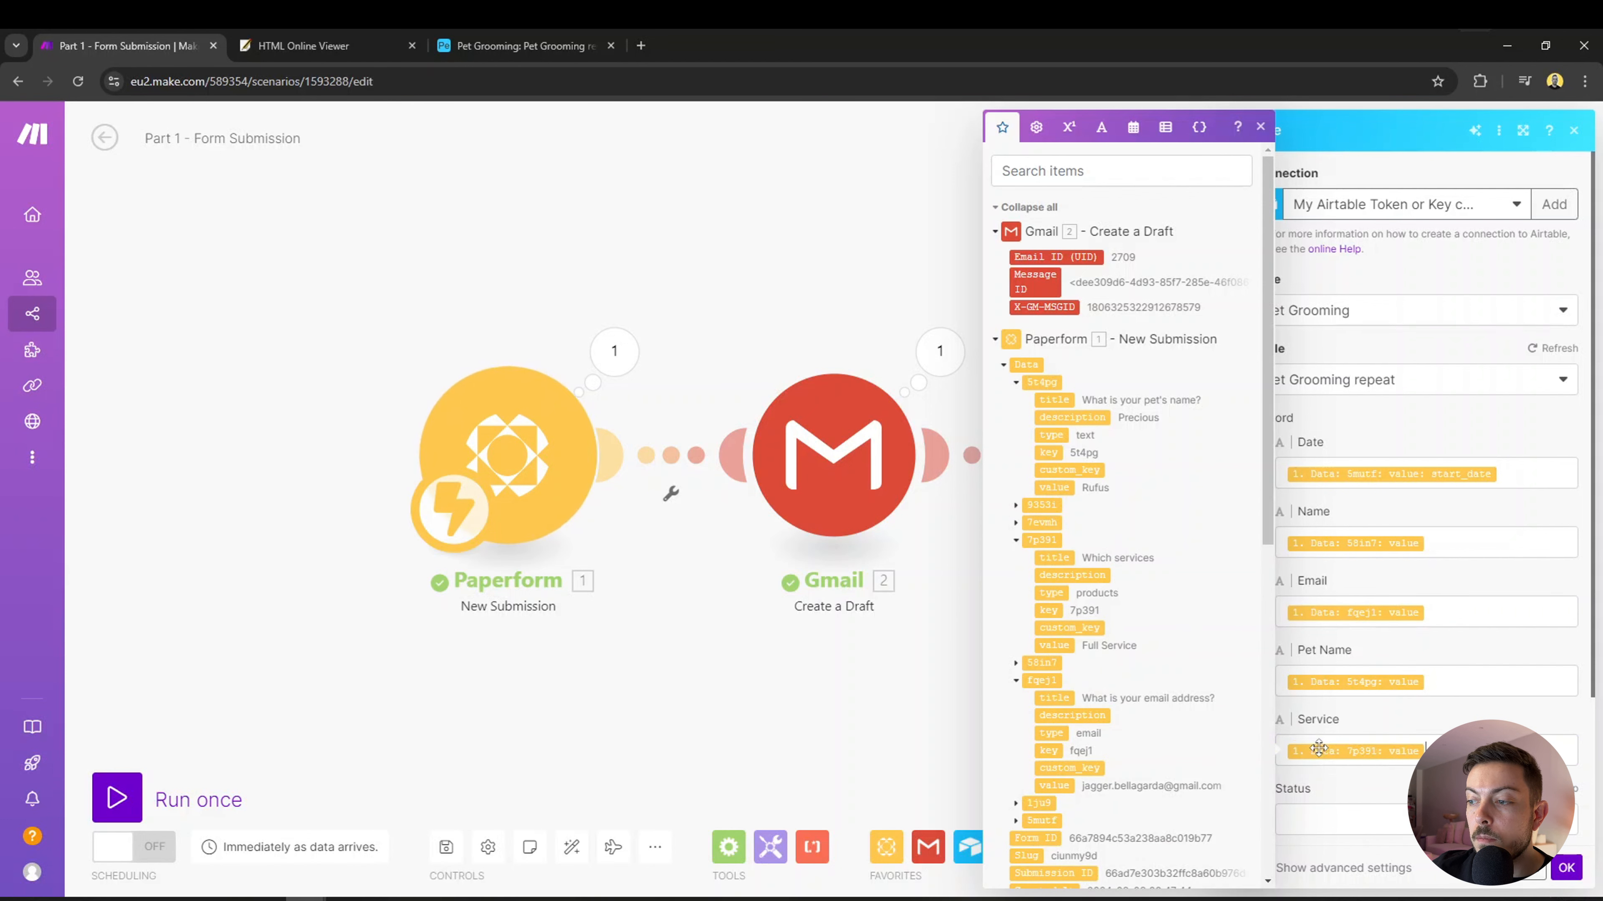
Review the table choice and Status field, leave Status empty, and confirm the Airtable module's settings.
{"action": "left_click", "coordinate": [1461, 387]}
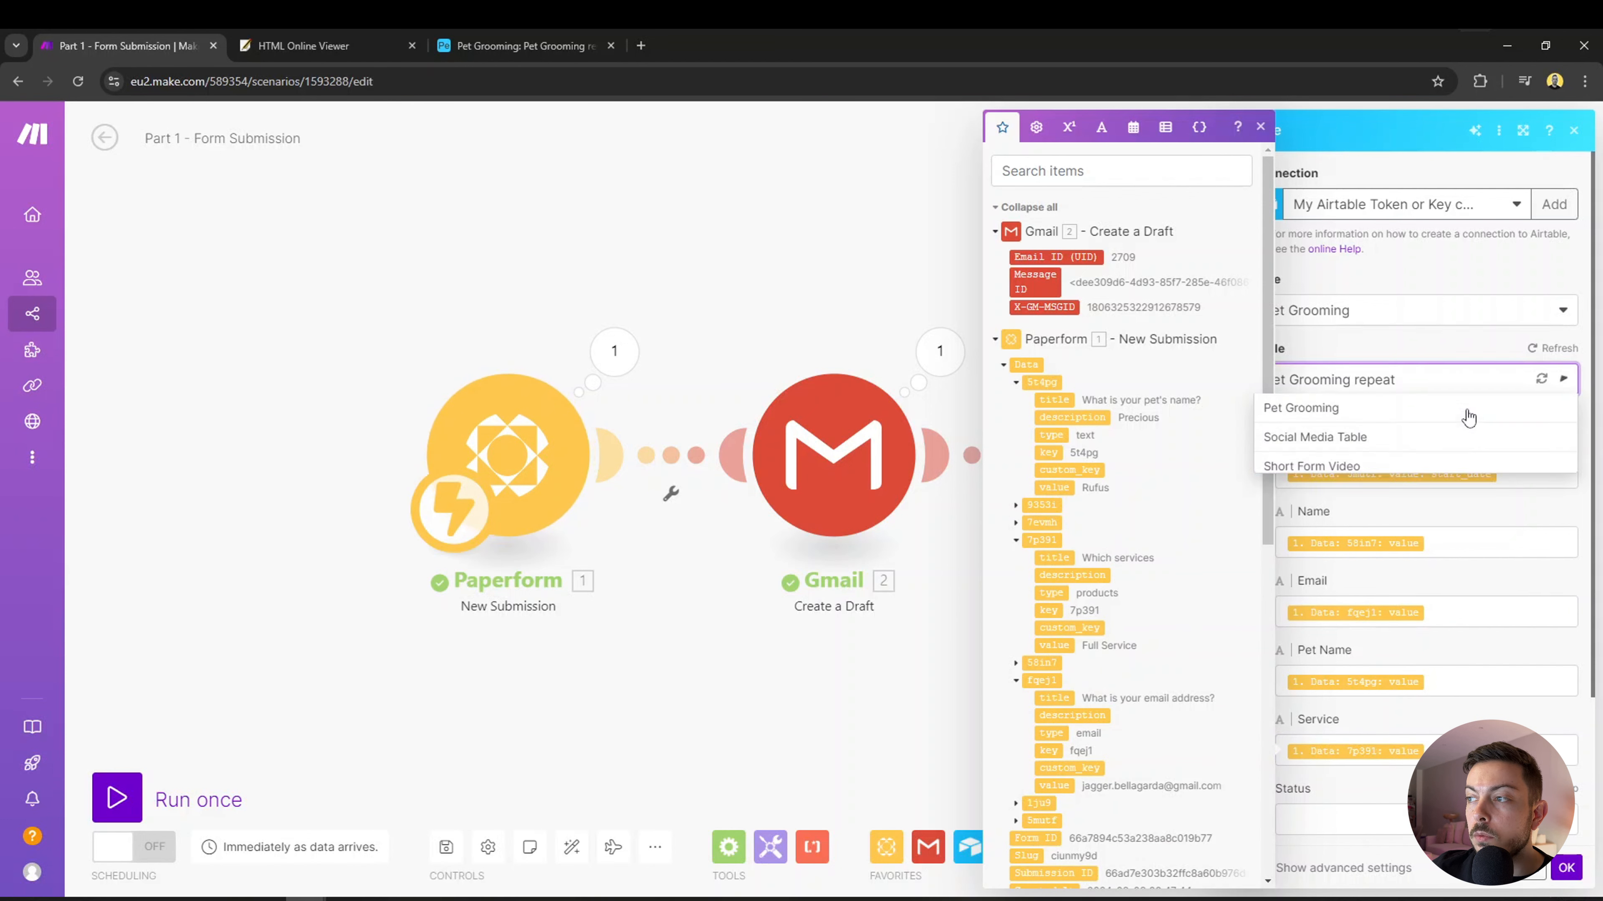
{"action": "left_click", "coordinate": [1453, 346]}
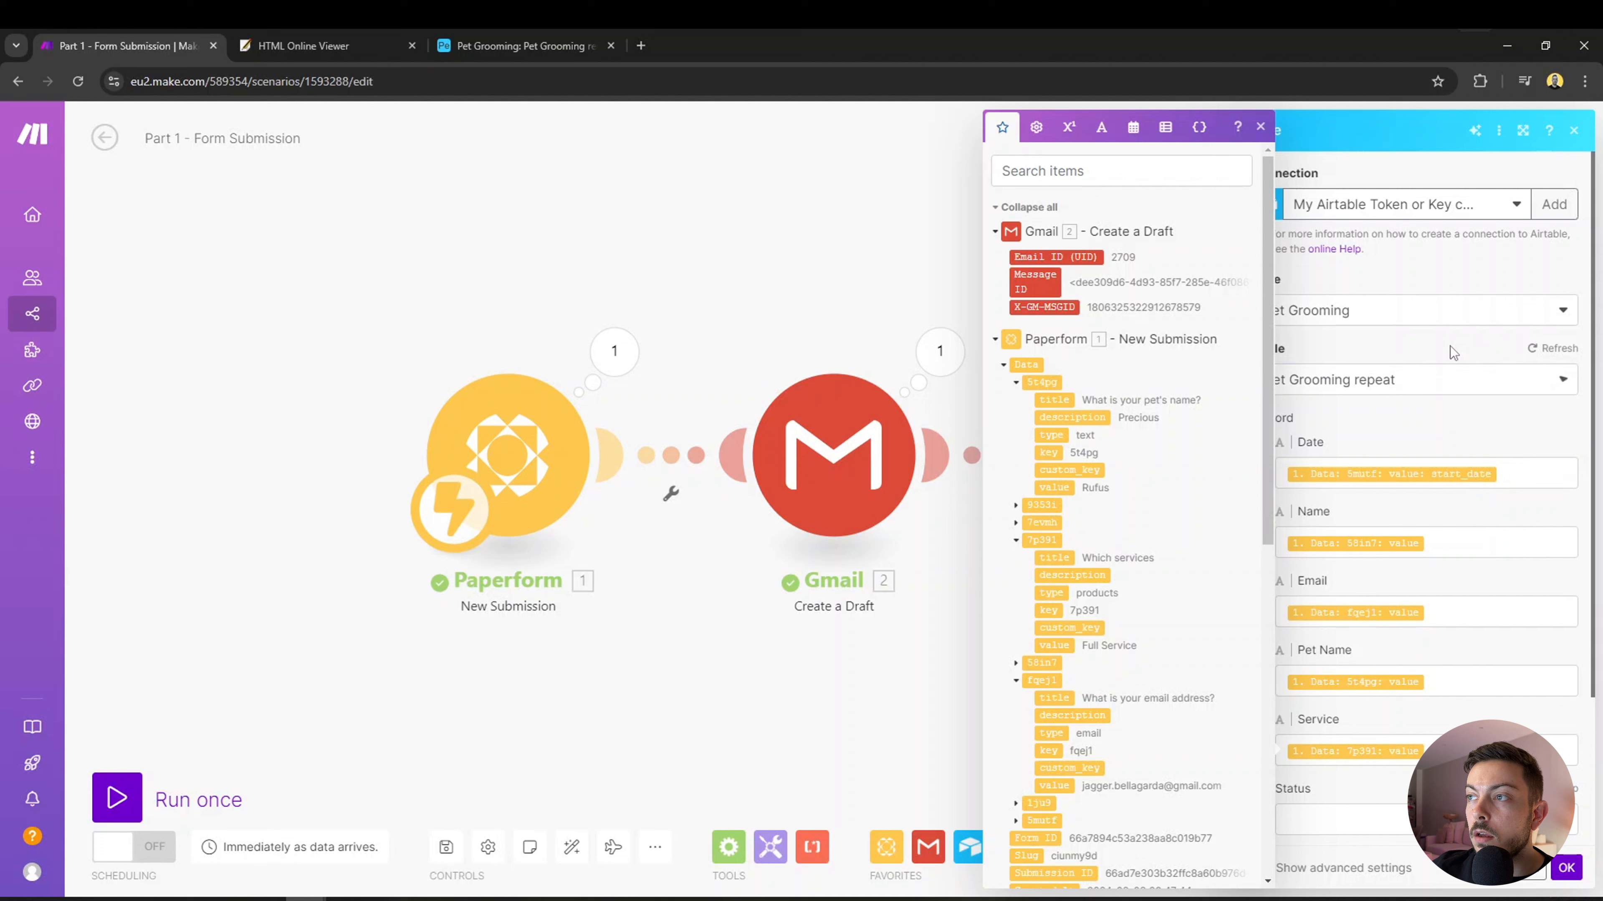
{"action": "left_click", "coordinate": [1260, 126]}
{"action": "left_click", "coordinate": [1344, 820]}
{"action": "left_click", "coordinate": [1456, 674]}
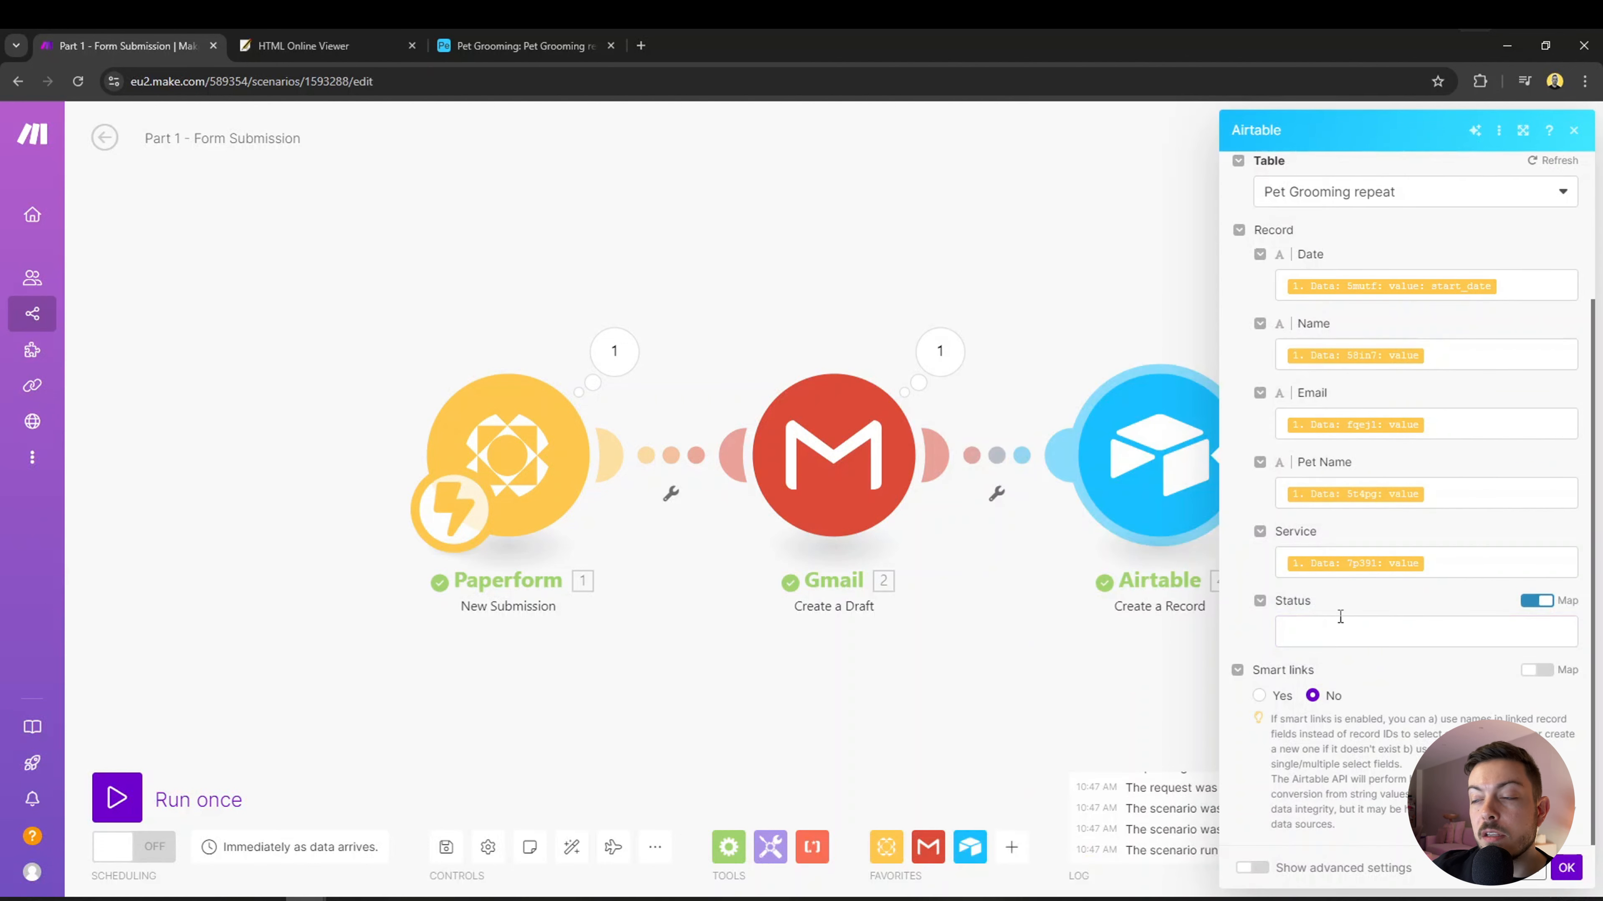
{"action": "left_click", "coordinate": [1368, 632]}
{"action": "left_click", "coordinate": [1408, 681]}
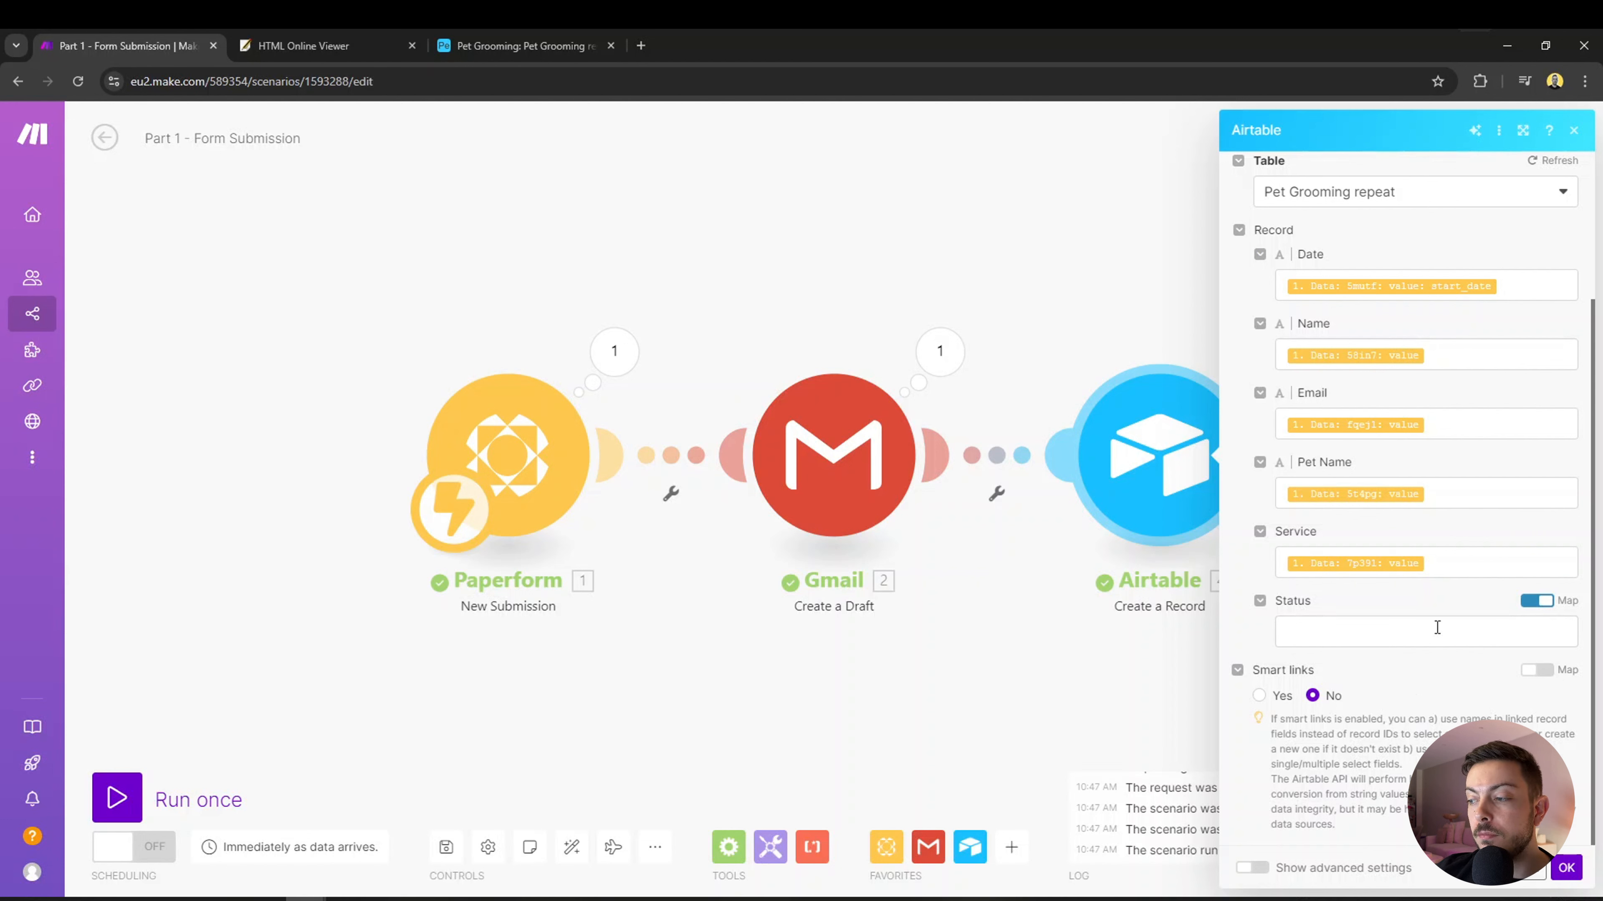
{"action": "left_click", "coordinate": [1566, 868]}
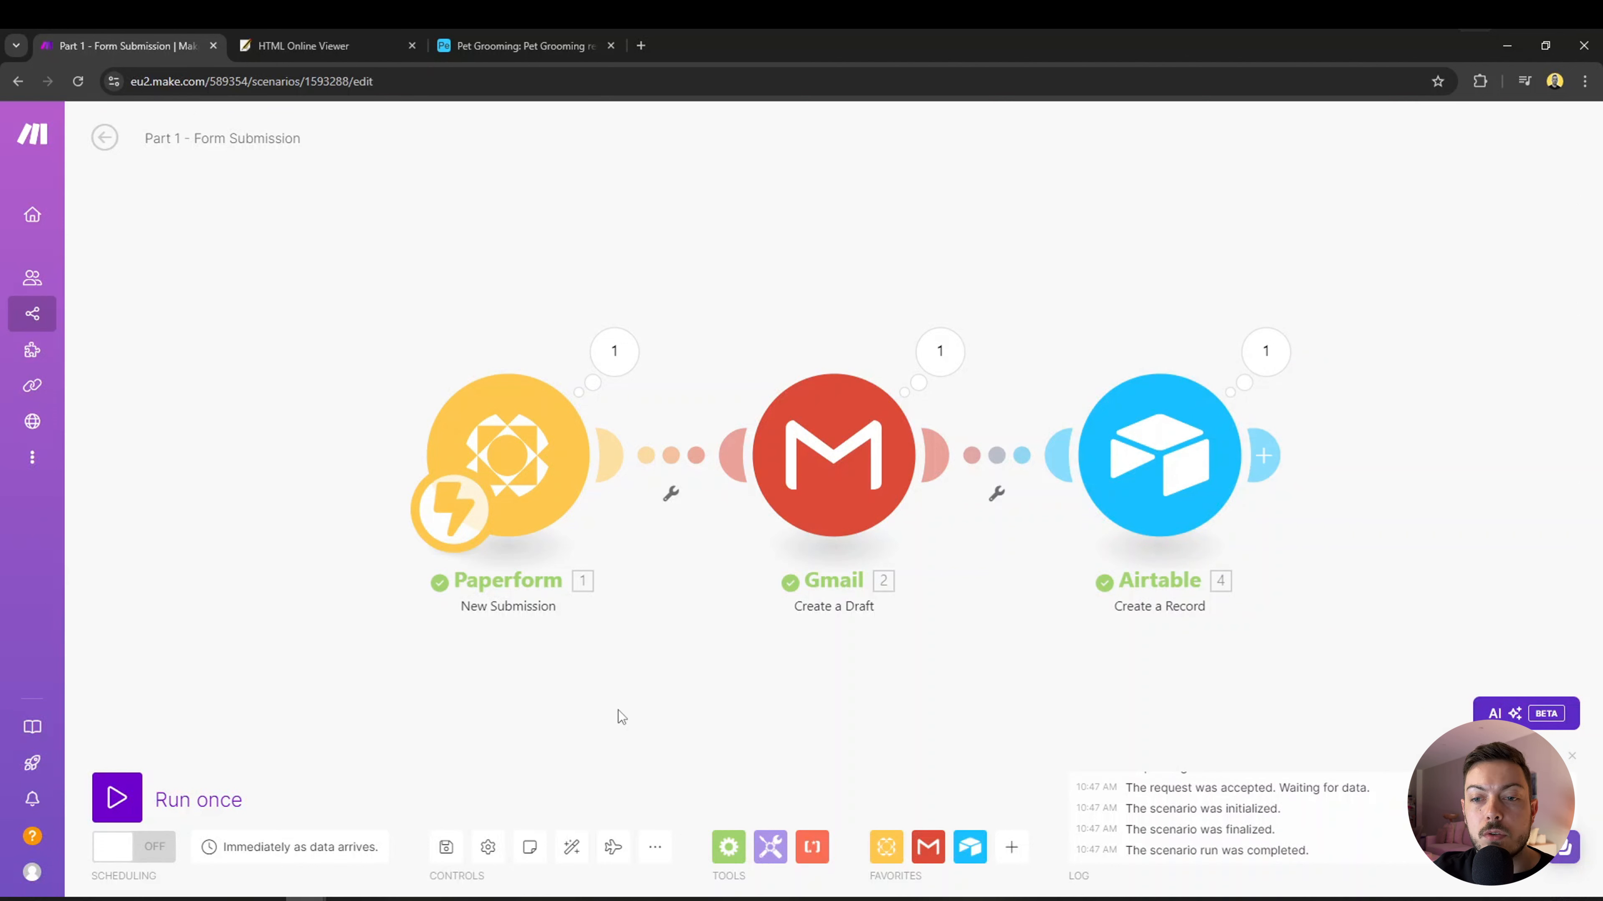
Run the scenario once with the existing webhook data and switch to the Pet Grooming repeat table in Airtable.
{"action": "left_click", "coordinate": [119, 798]}
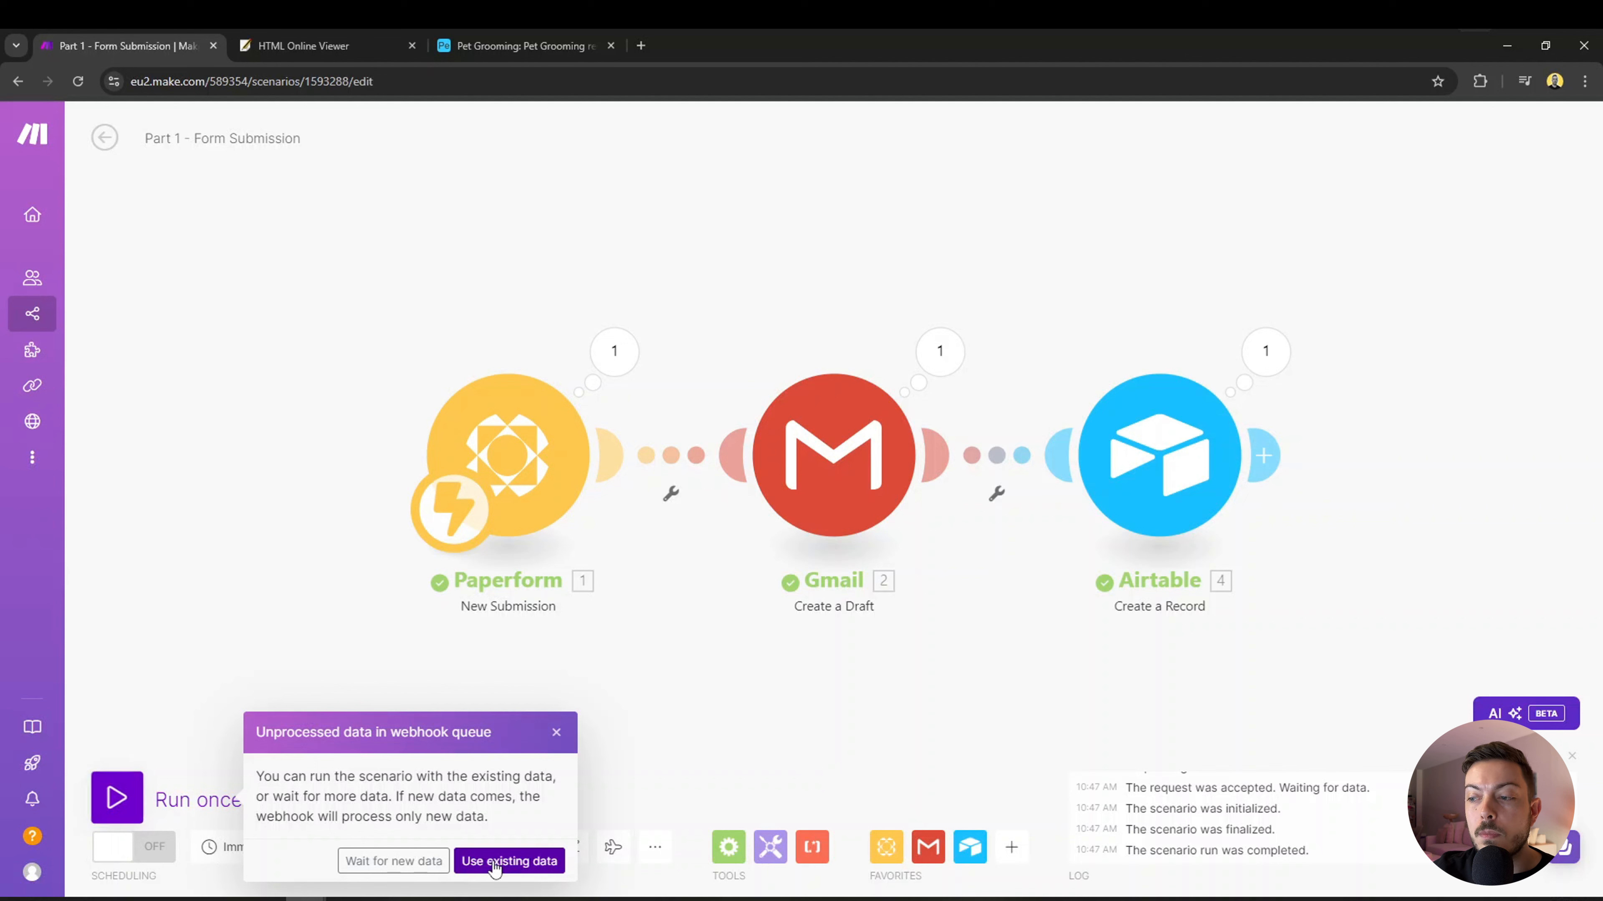
{"action": "left_click", "coordinate": [495, 861]}
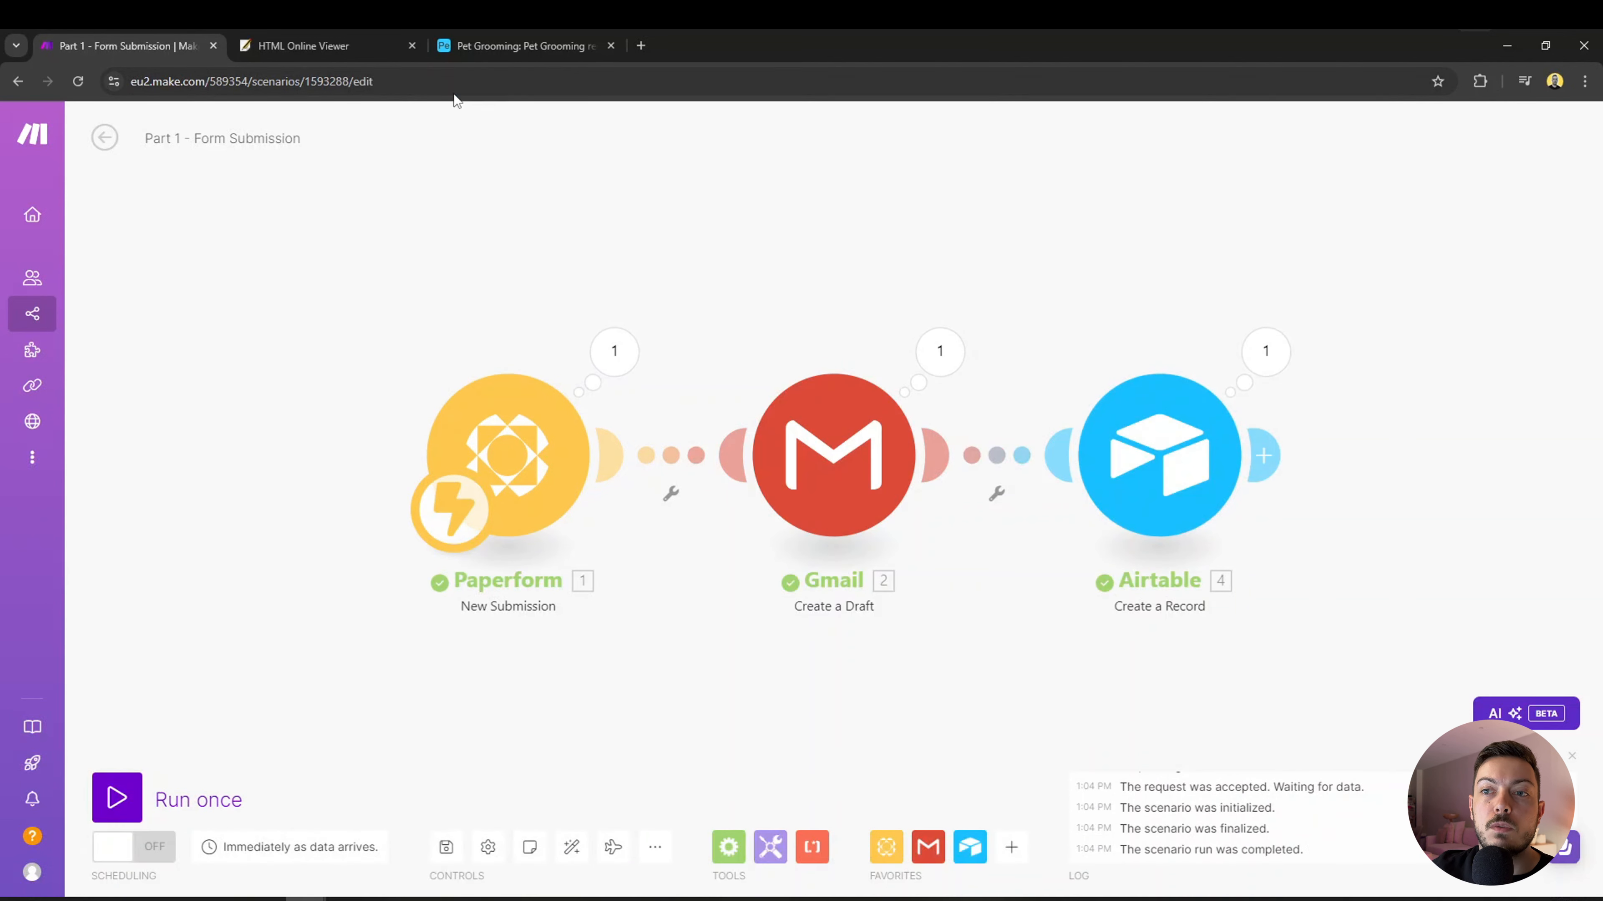
{"action": "left_click", "coordinate": [508, 45]}
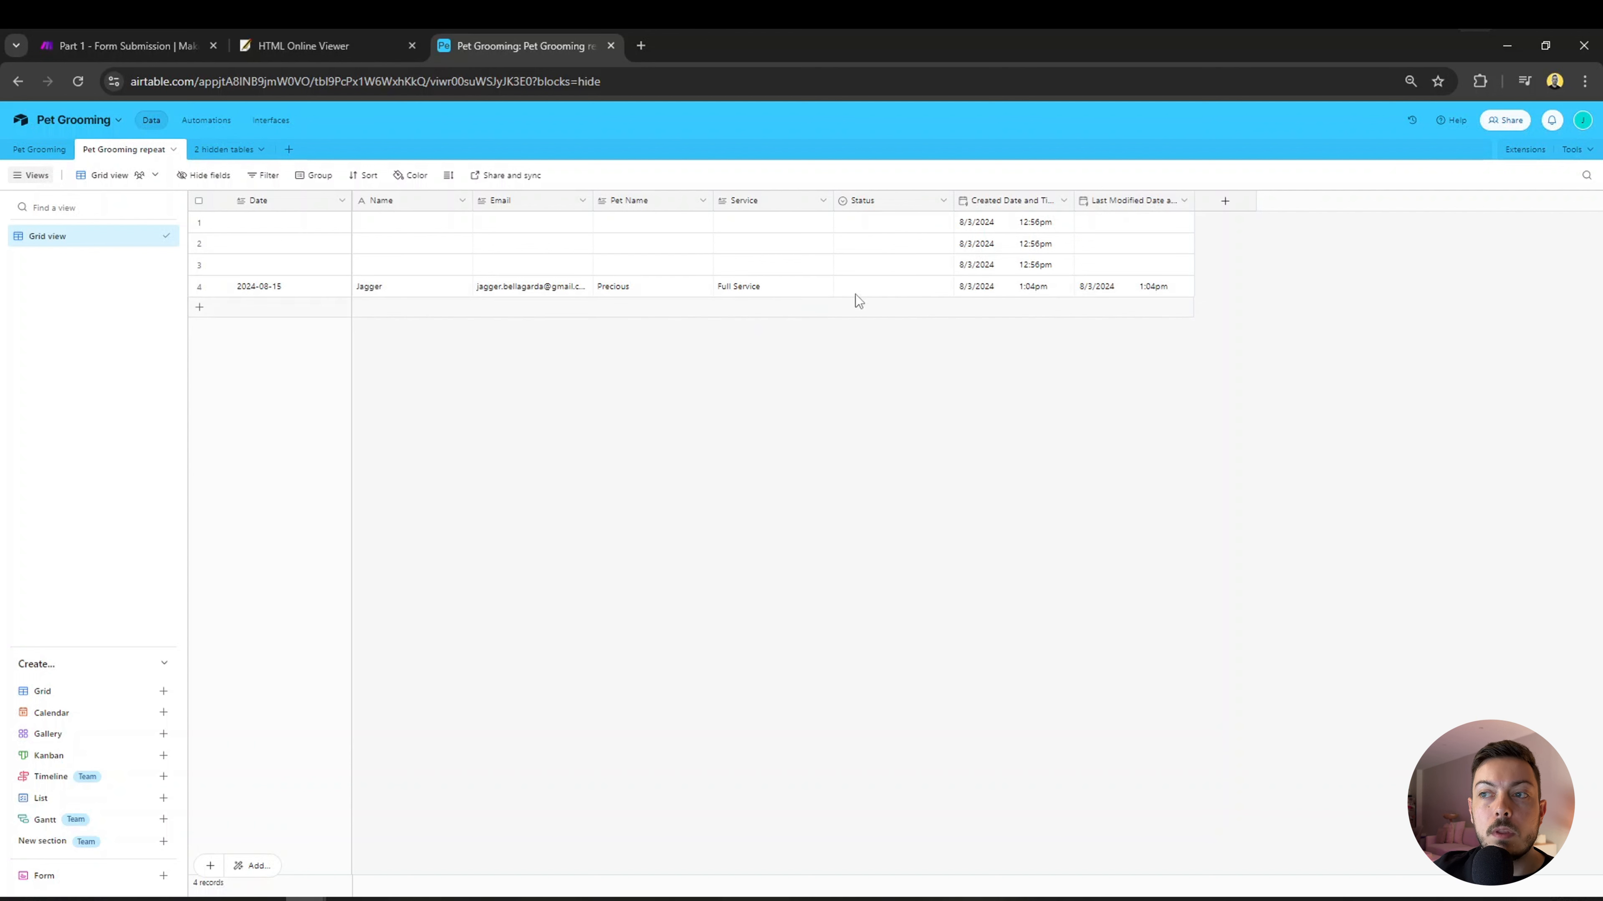
Set the newly added booking record's Status to Complete and return to Make.
{"action": "left_click", "coordinate": [880, 294]}
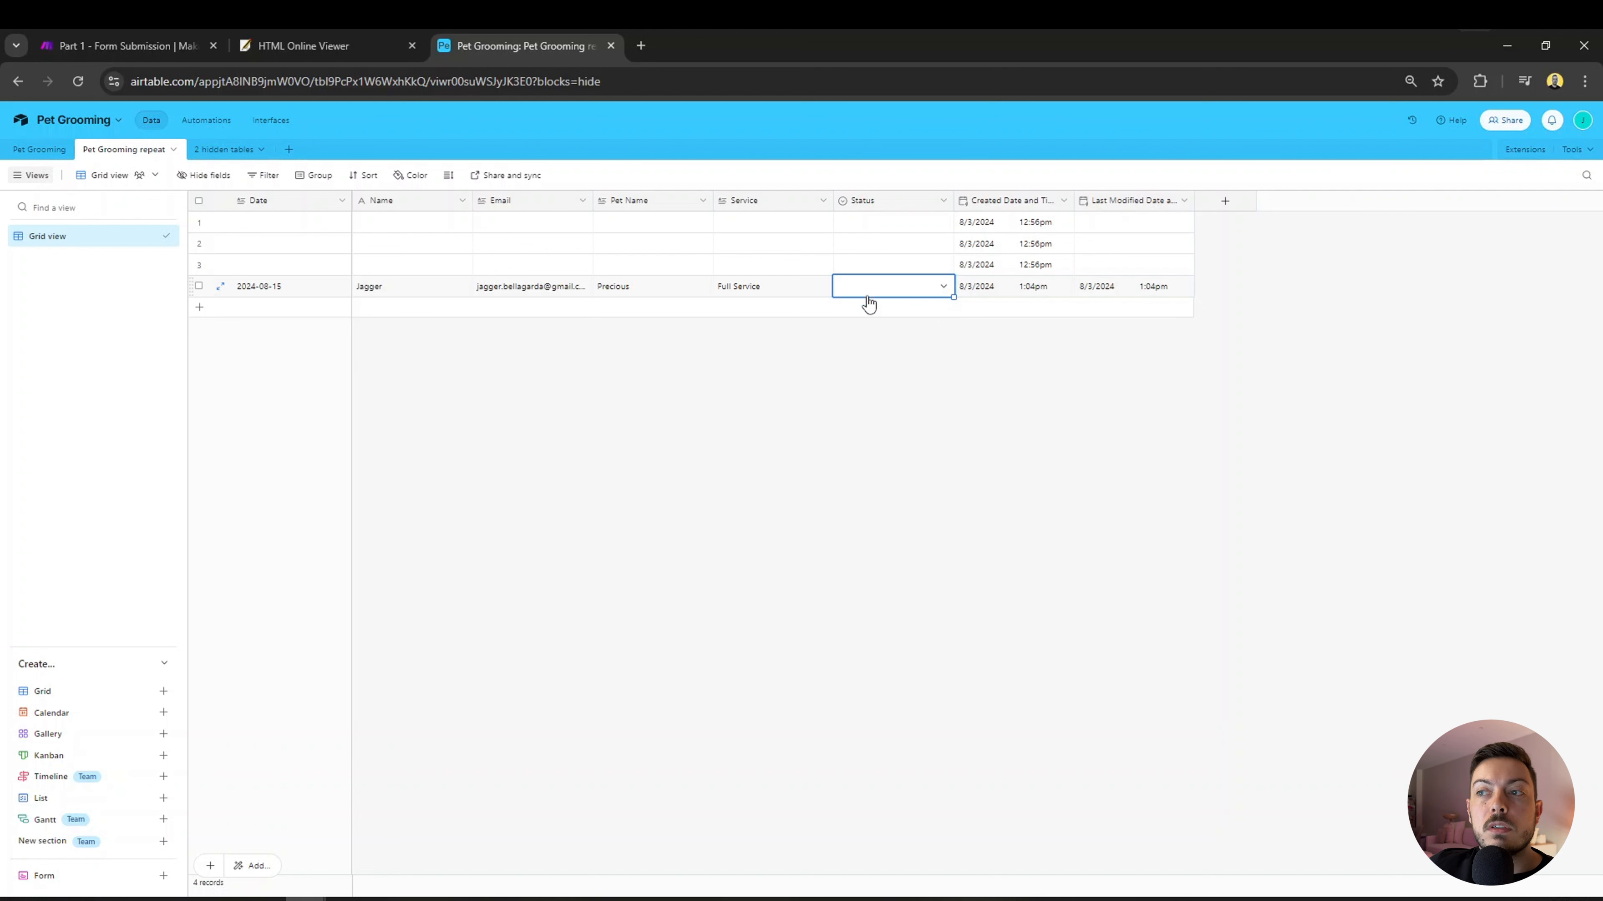
{"action": "left_click", "coordinate": [947, 288]}
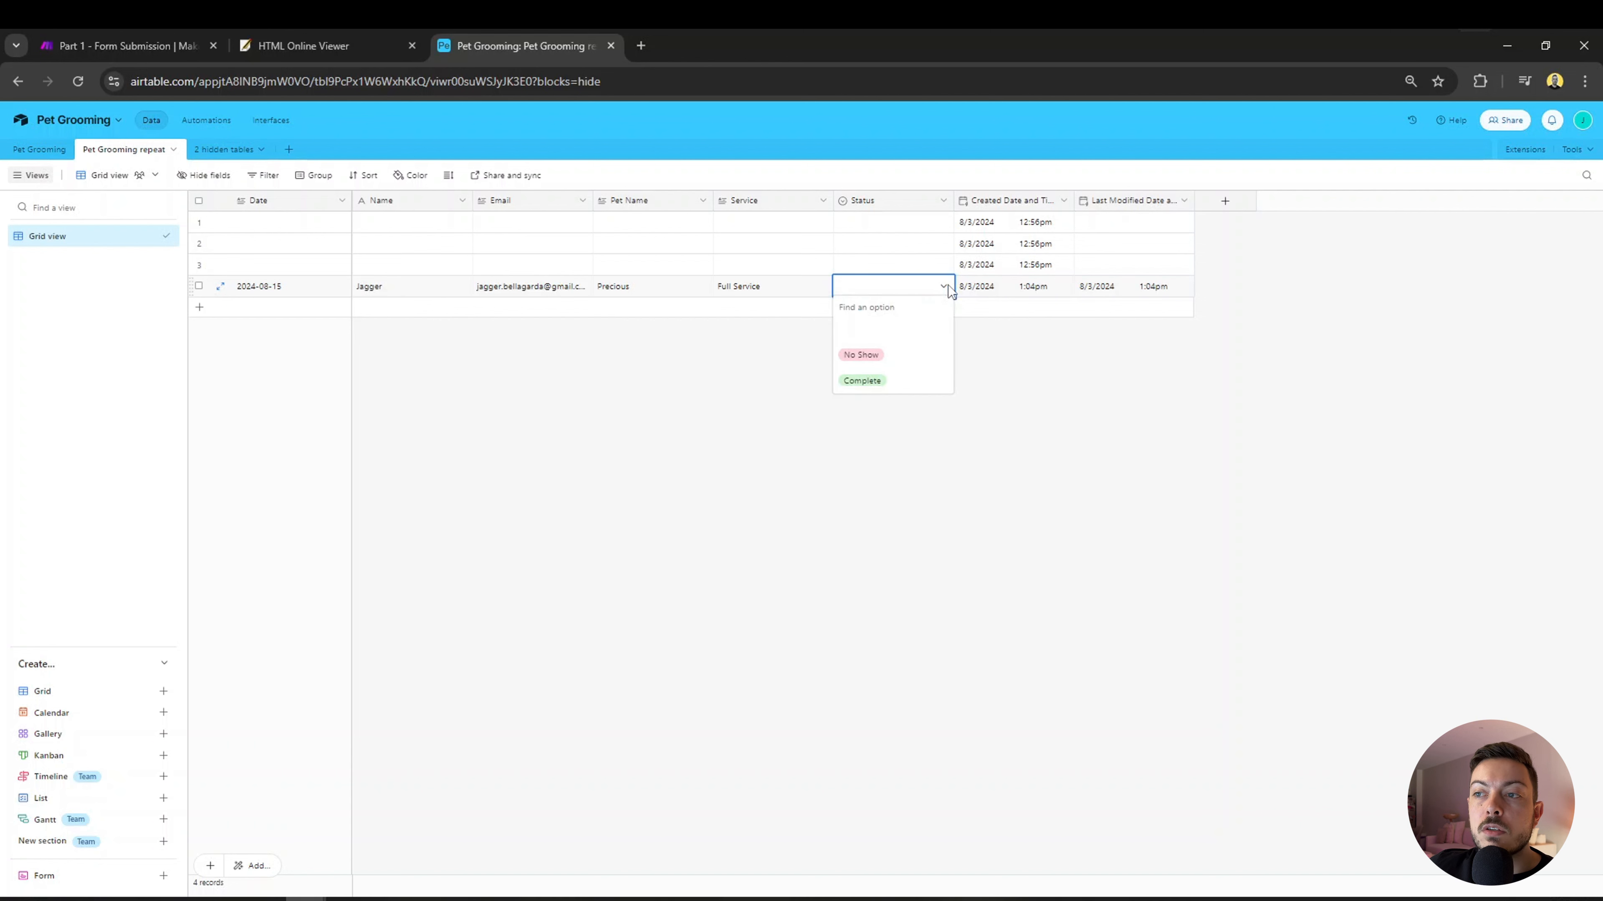
{"action": "left_click", "coordinate": [868, 380]}
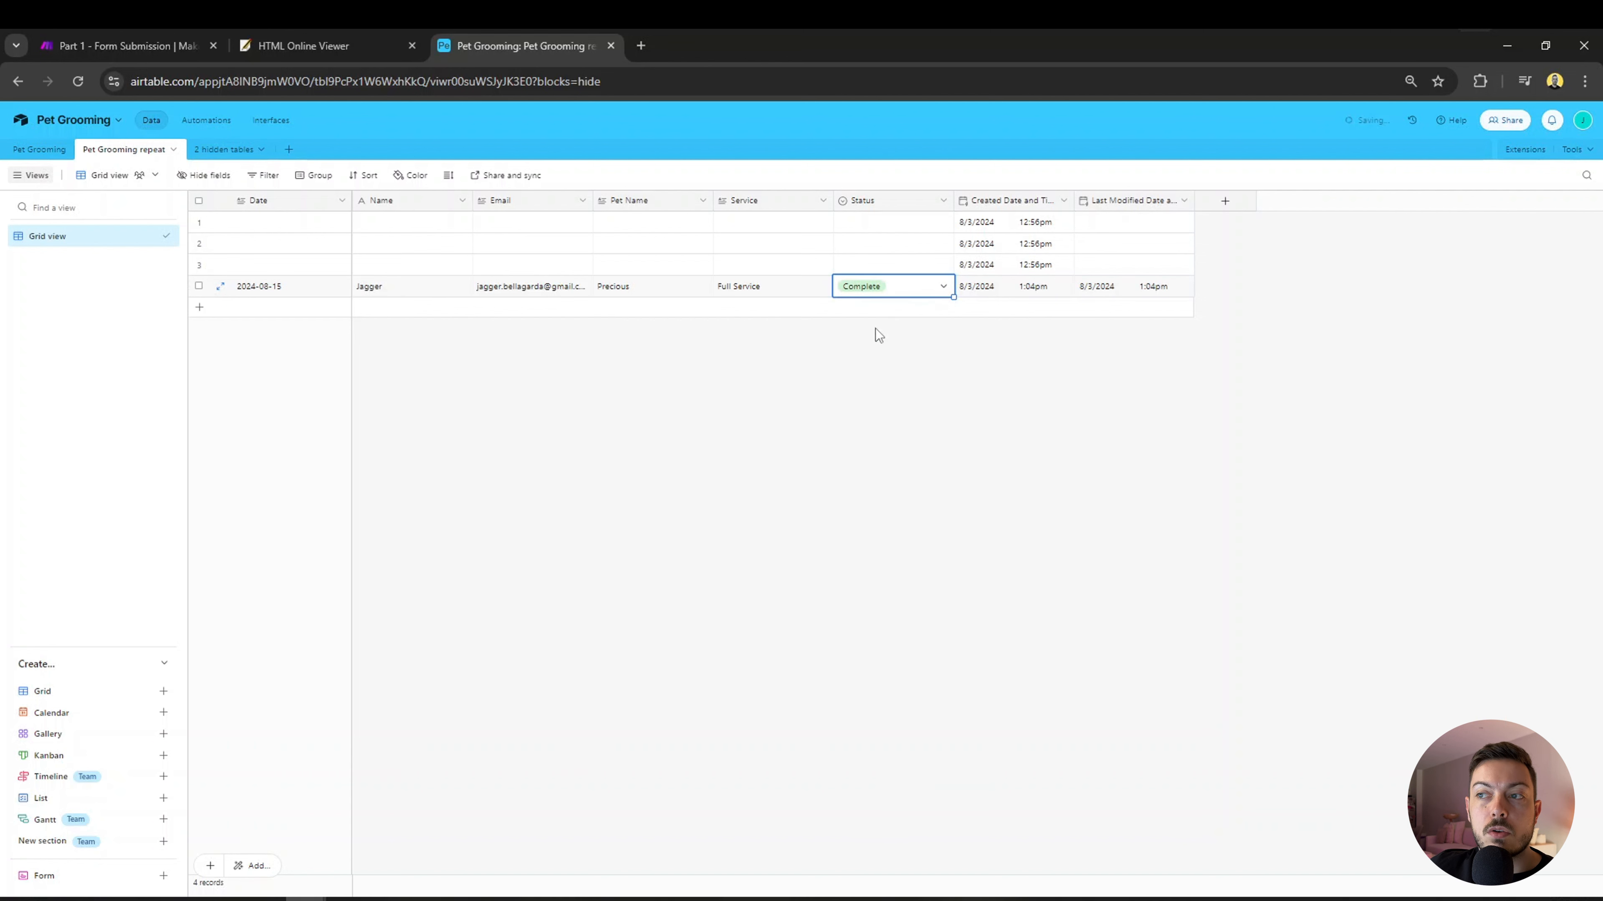
{"action": "left_click", "coordinate": [901, 384]}
{"action": "left_click", "coordinate": [189, 46]}
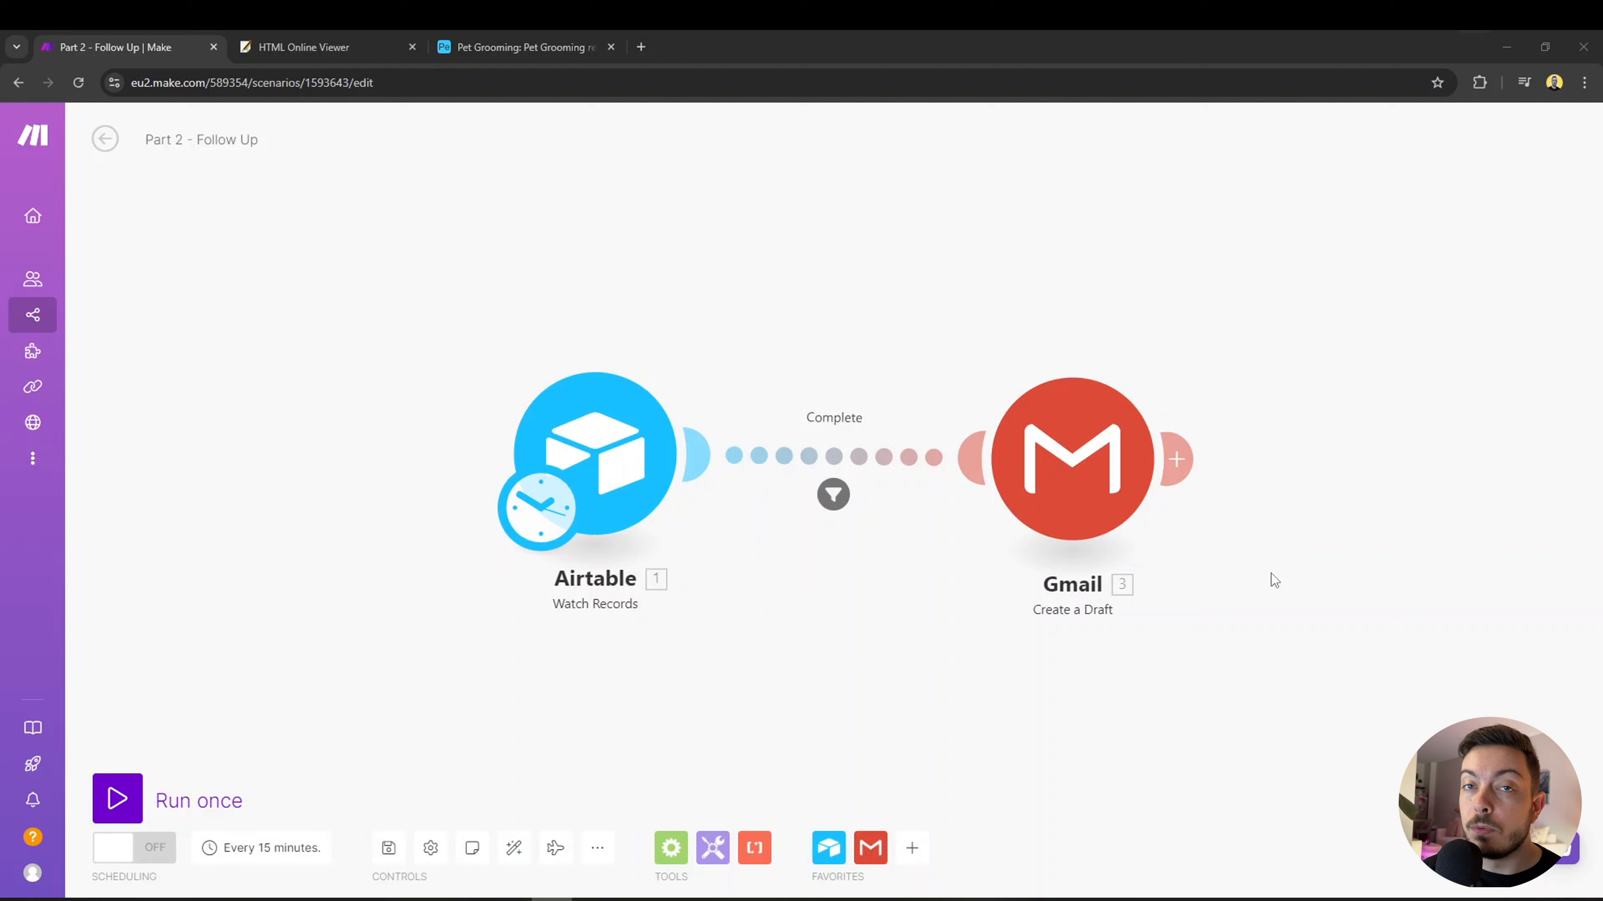
In Airtable, change the booking record's Status to No Show and back to Complete, and return to Make.
{"action": "left_click", "coordinate": [509, 50]}
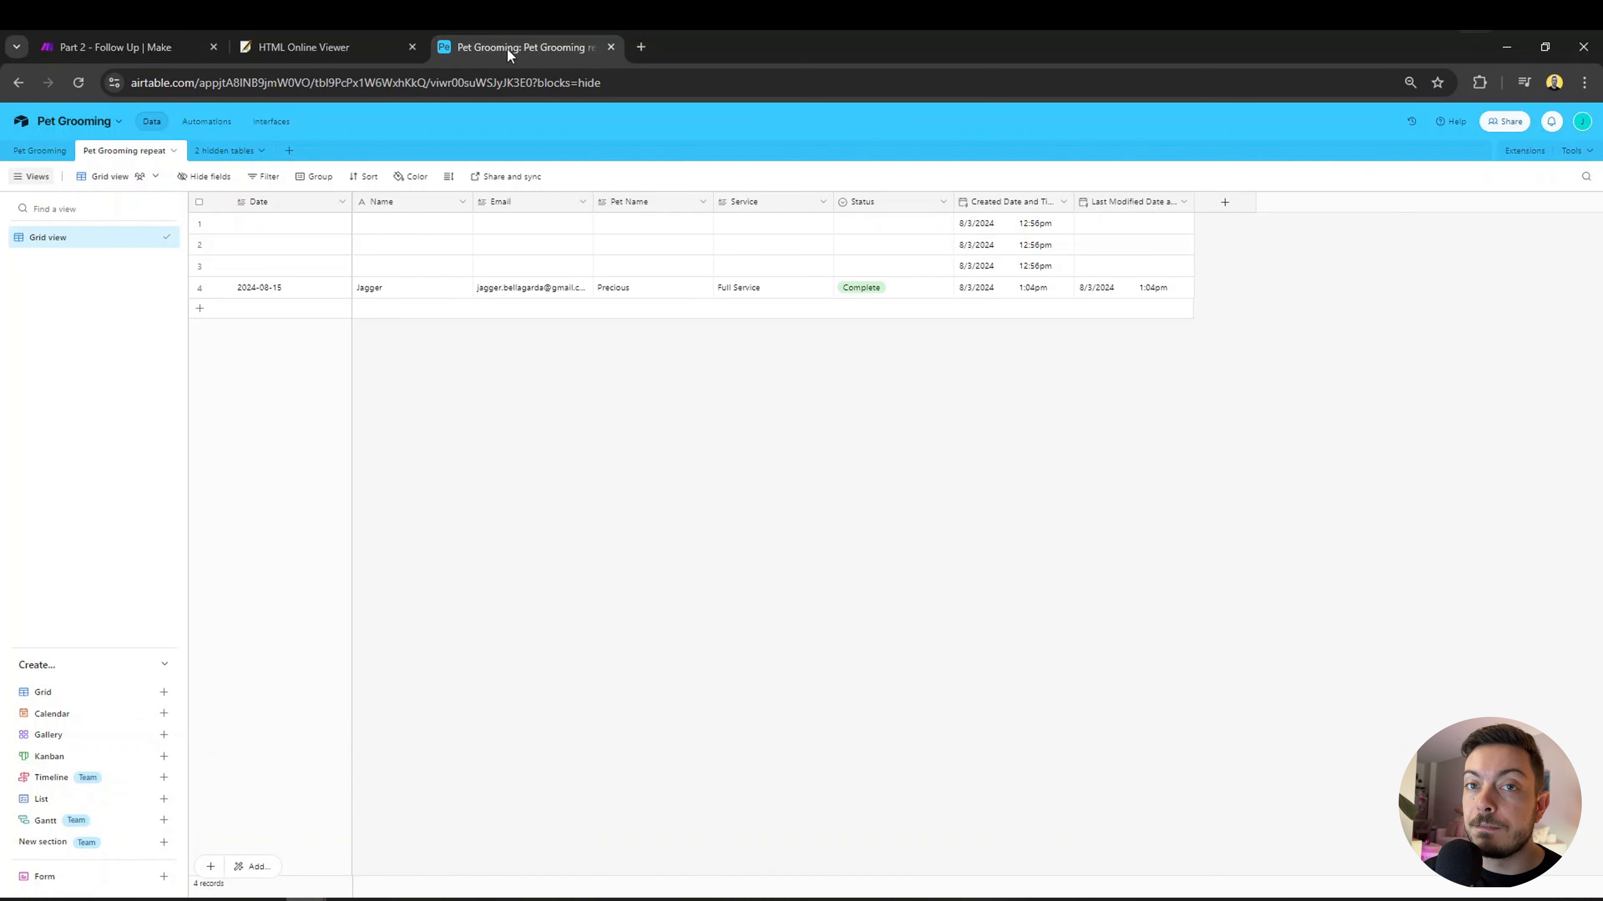
{"action": "left_click", "coordinate": [887, 286]}
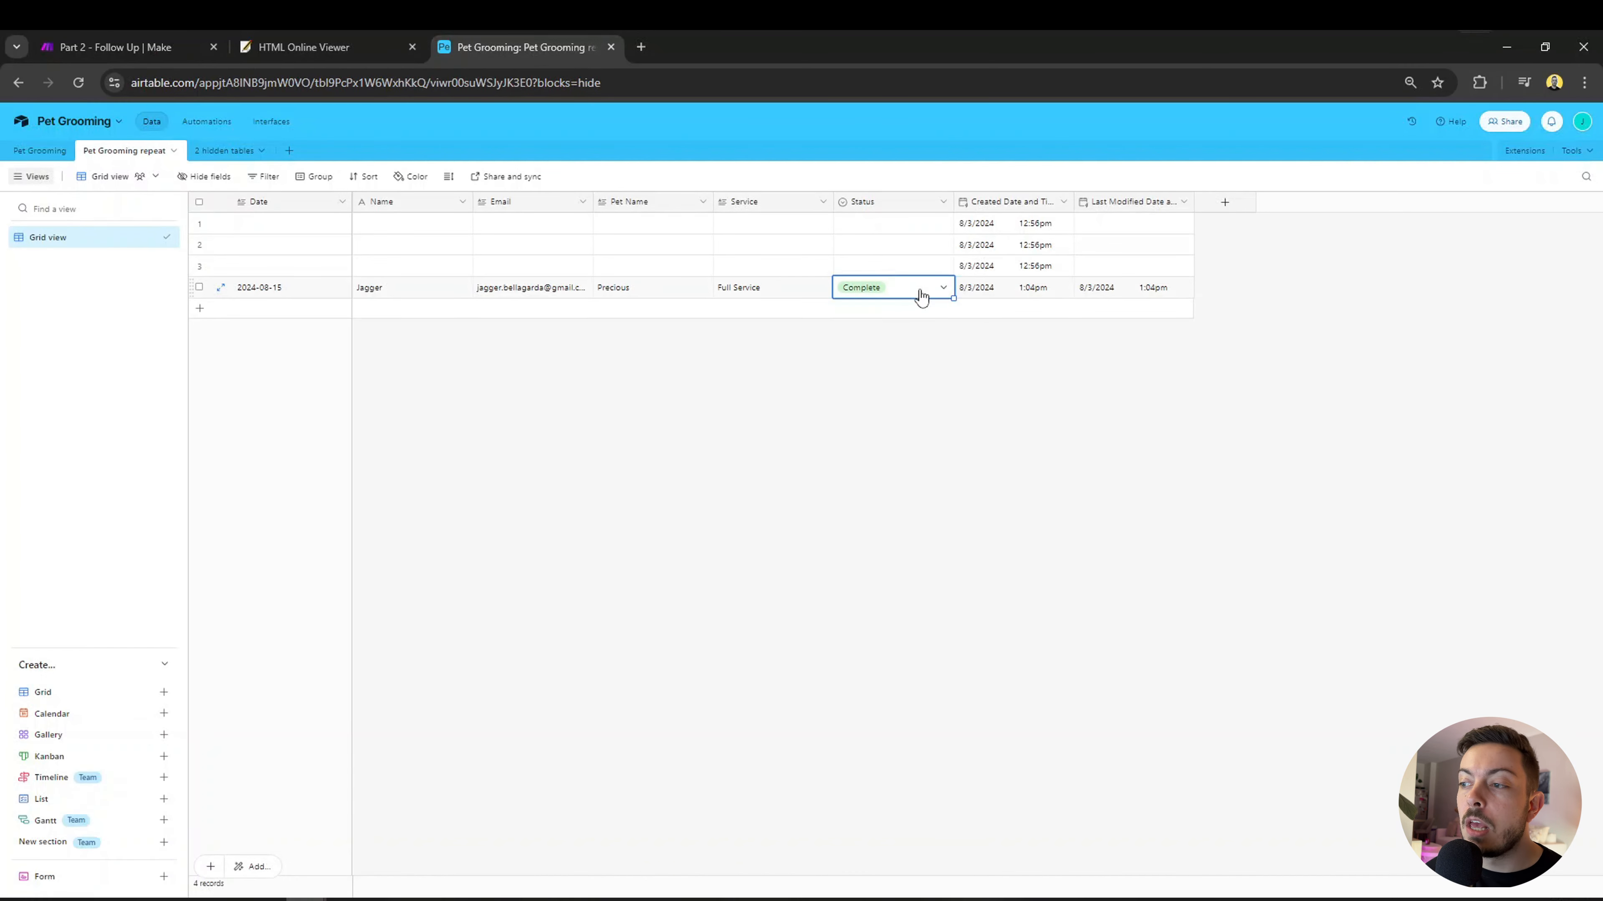
{"action": "left_click", "coordinate": [943, 288]}
{"action": "left_click", "coordinate": [895, 355]}
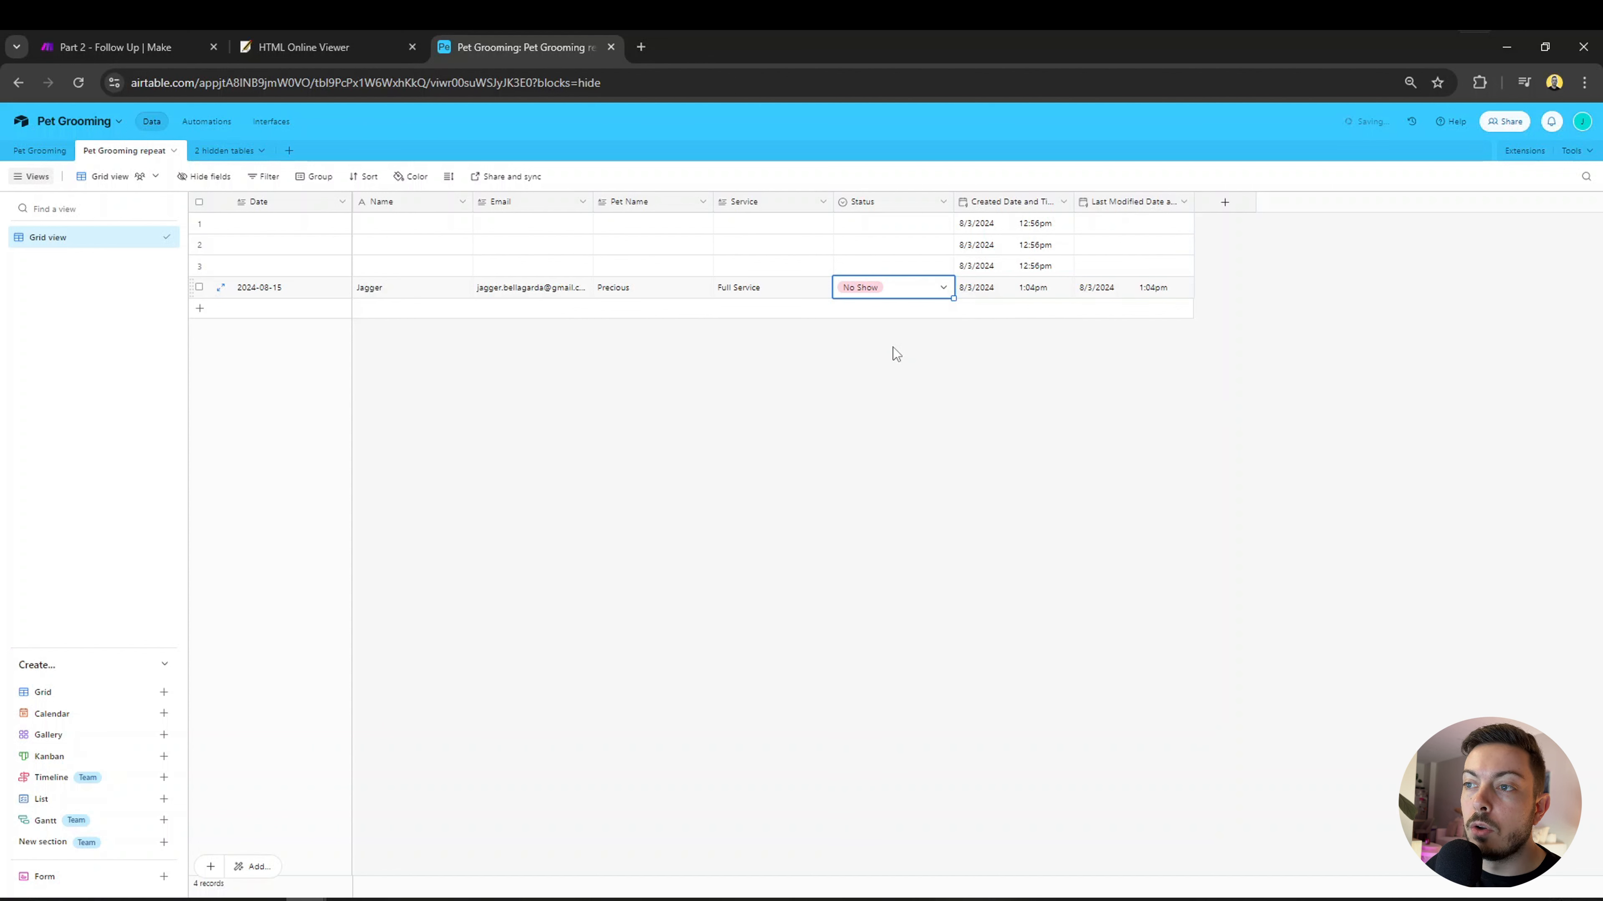
{"action": "left_click", "coordinate": [929, 293]}
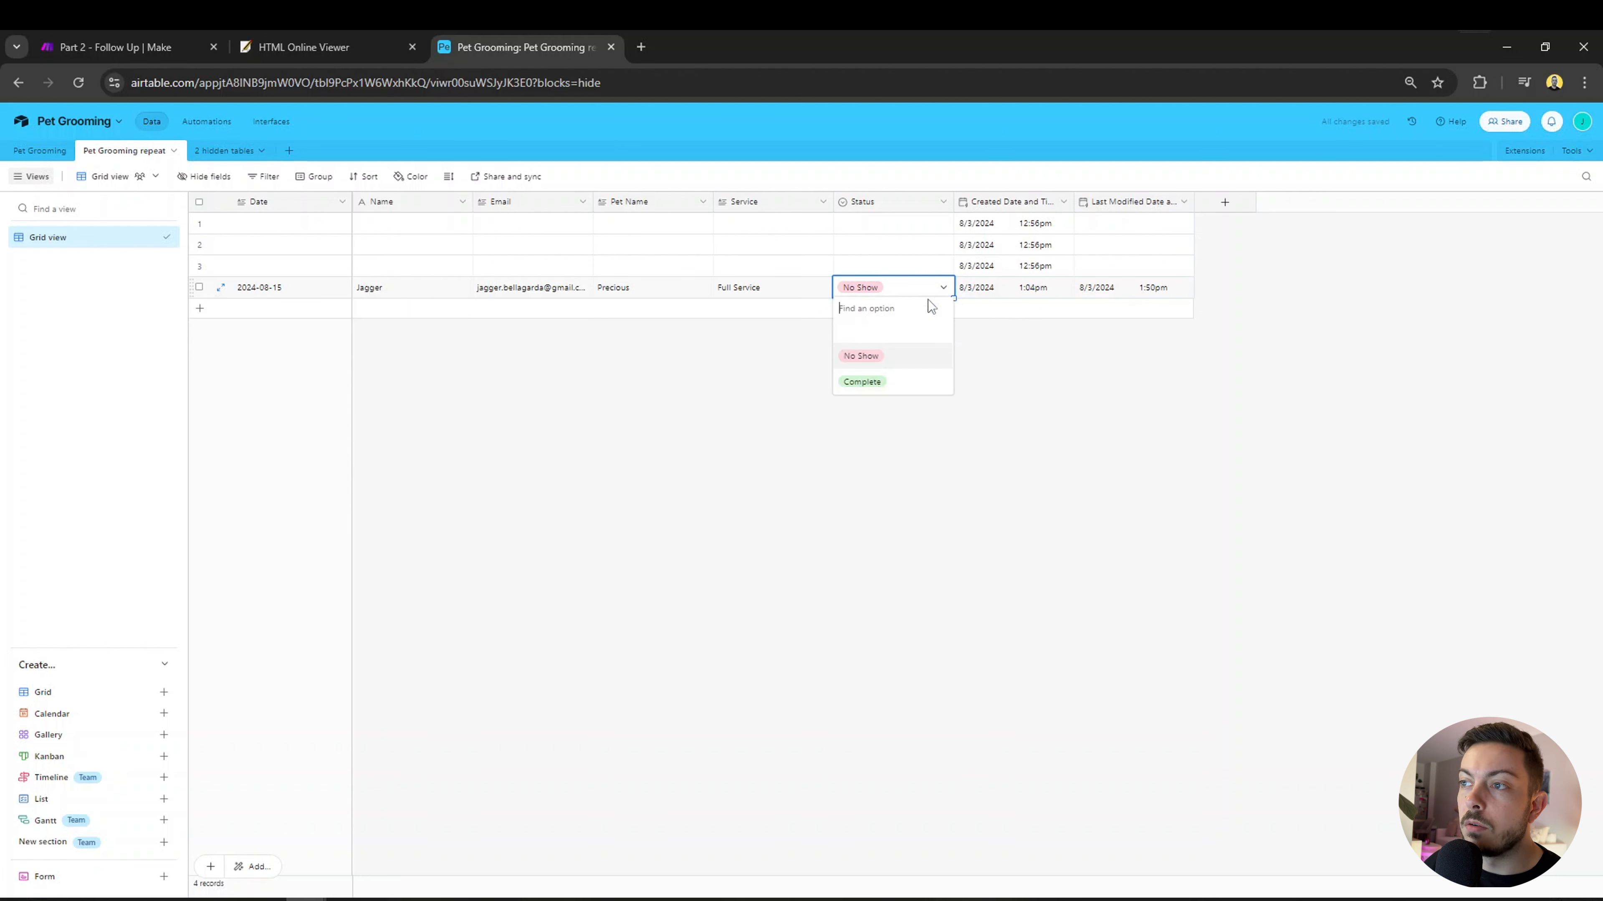
{"action": "left_click", "coordinate": [895, 390]}
{"action": "left_click", "coordinate": [142, 53]}
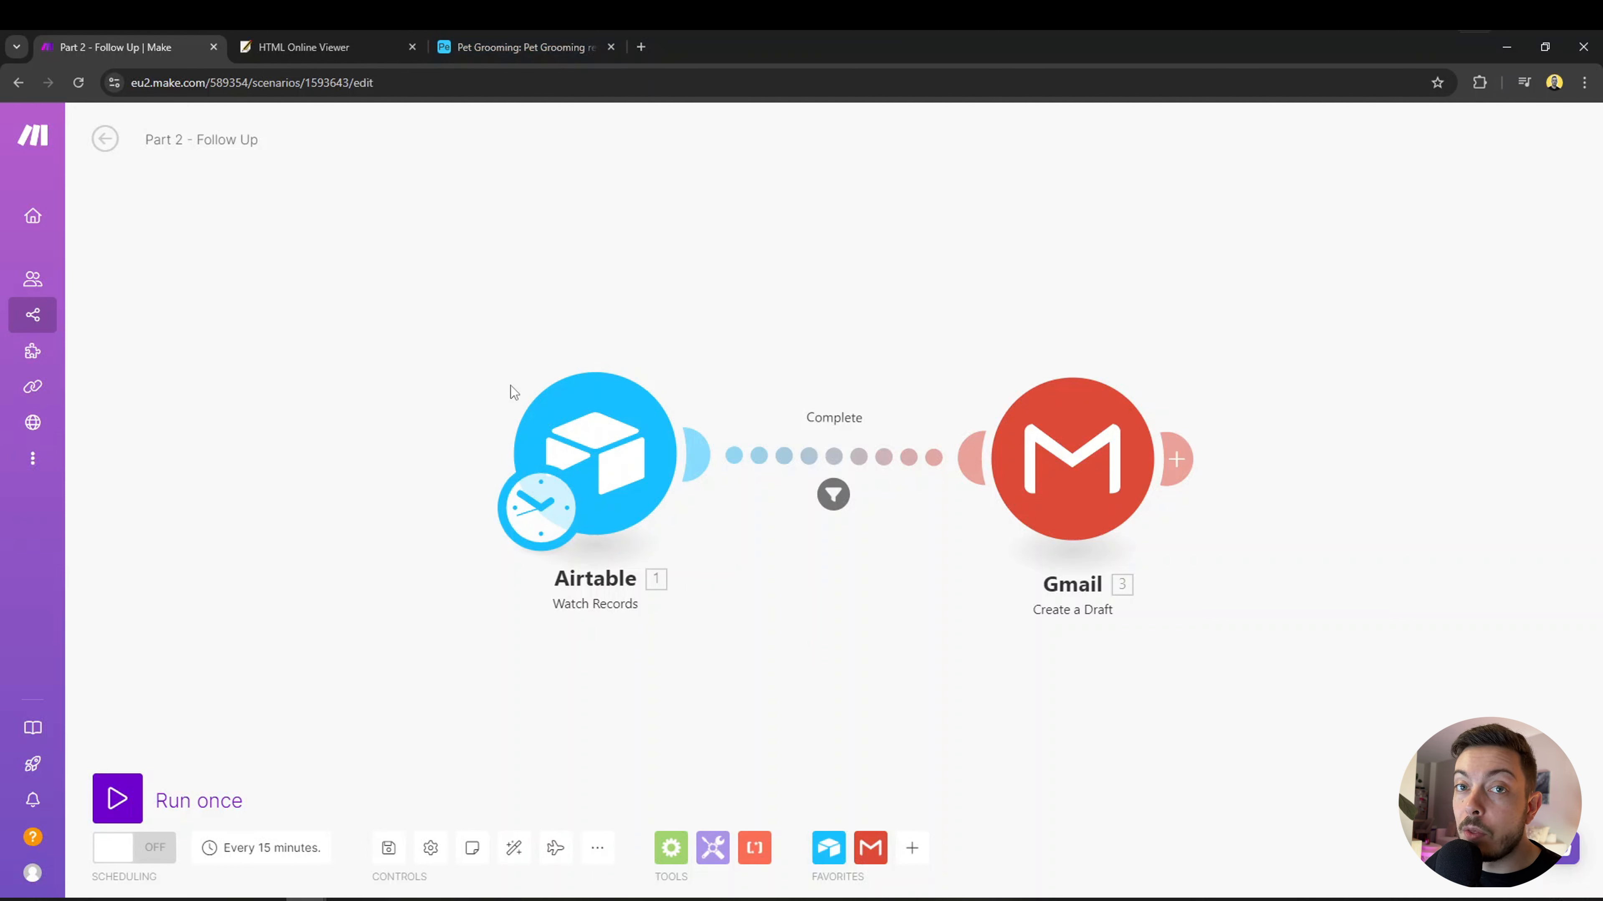
Review the Complete filter's condition, close it, and open the Airtable Watch Records settings.
{"action": "left_click", "coordinate": [833, 495]}
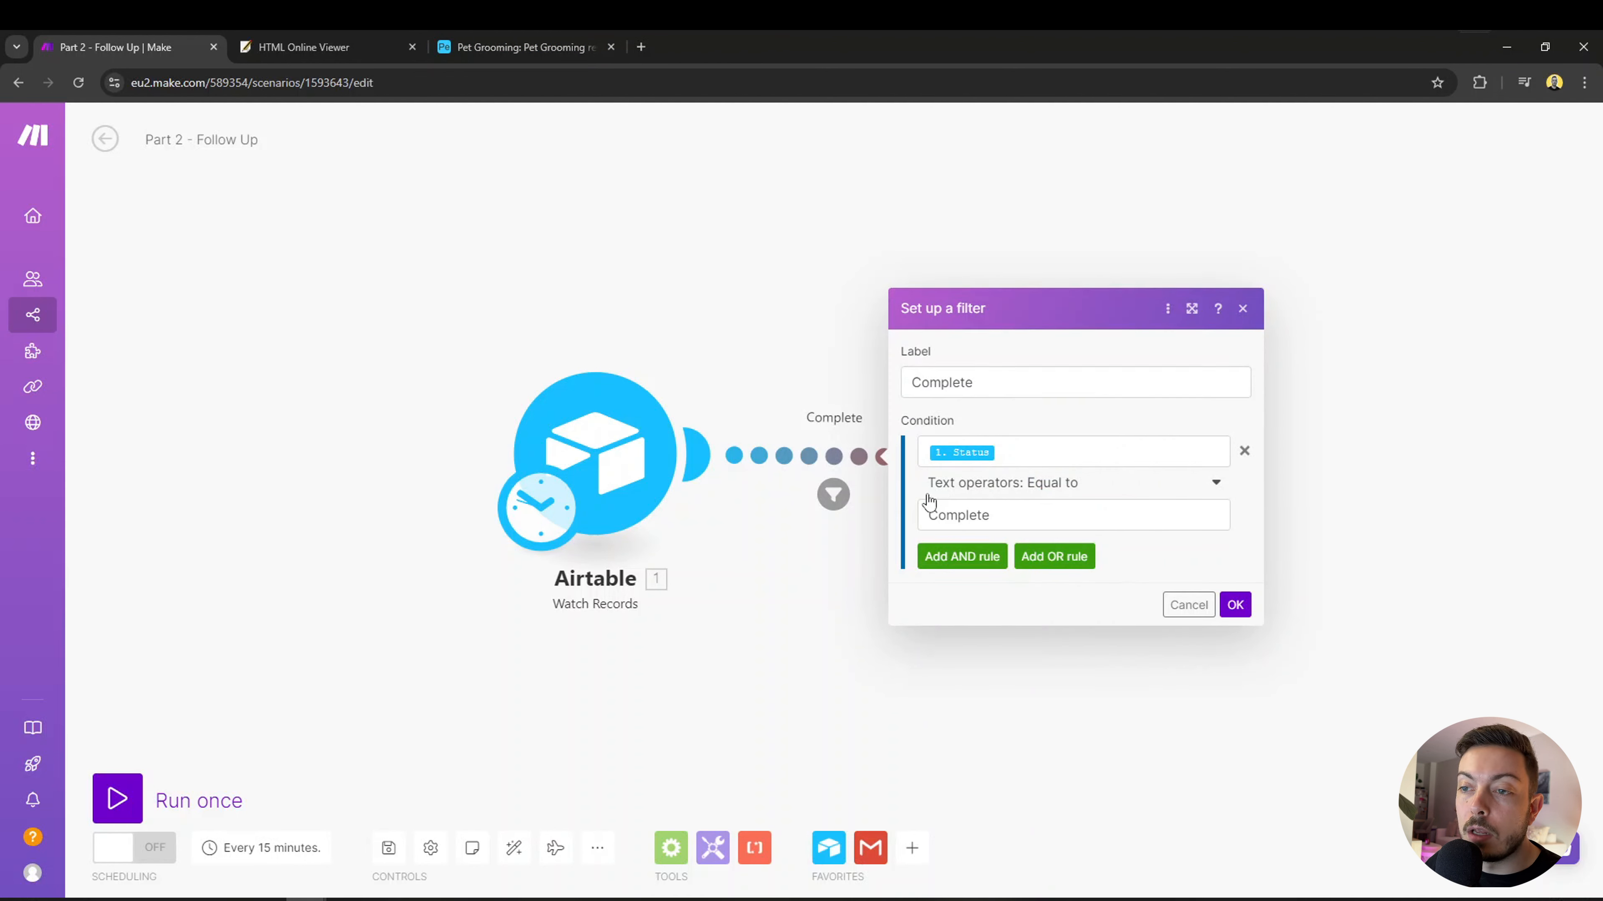
{"action": "left_click", "coordinate": [801, 641]}
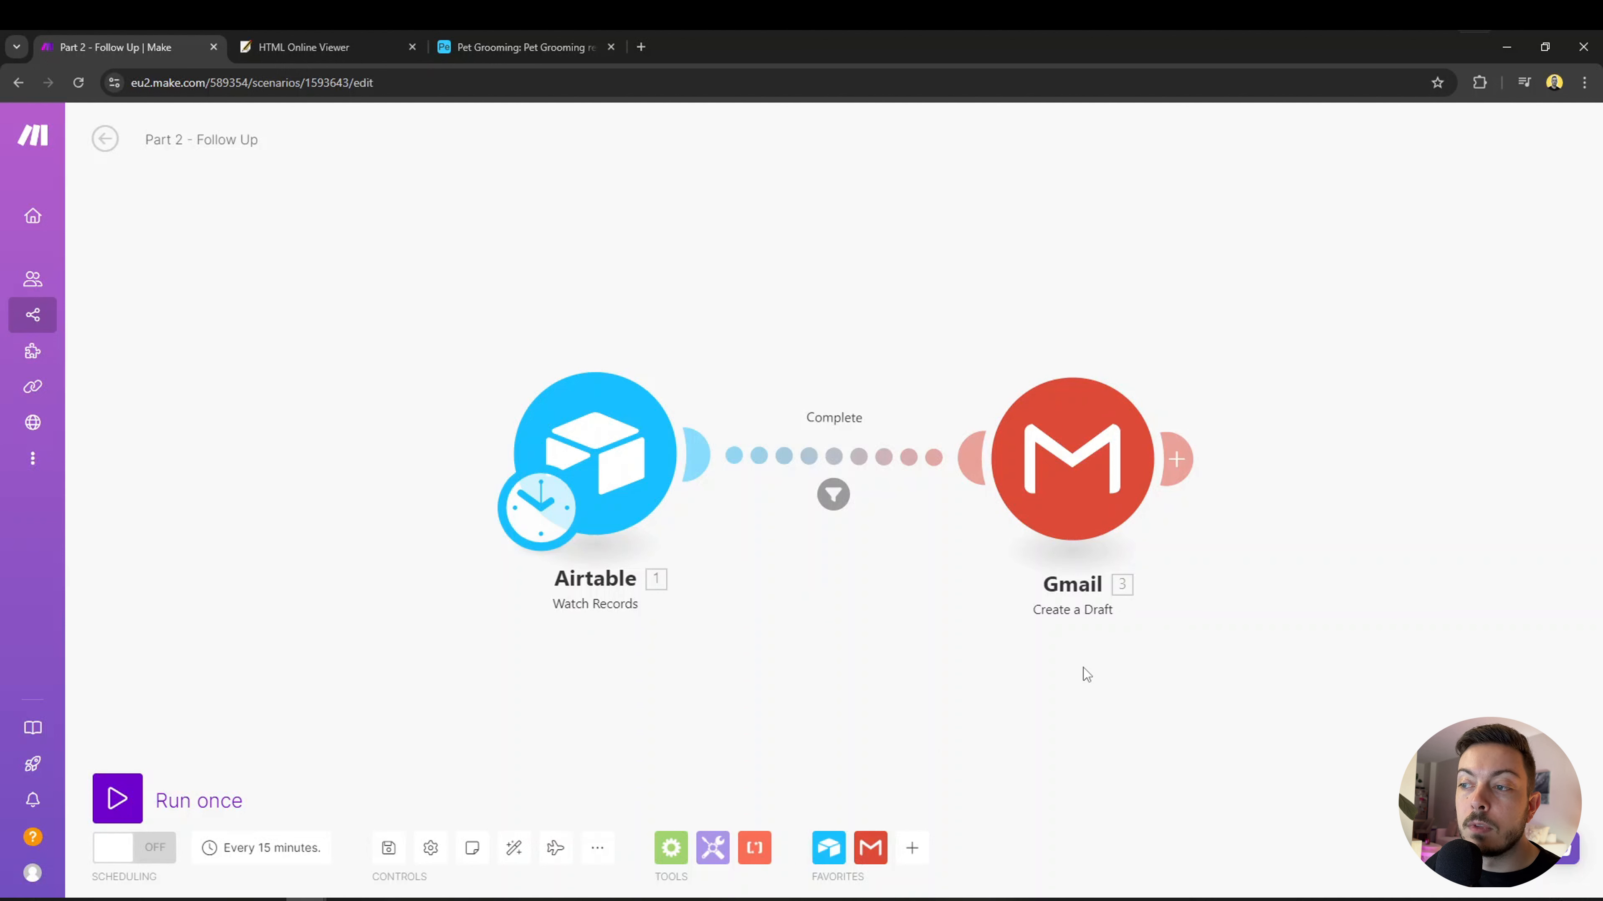
{"action": "left_click", "coordinate": [612, 481]}
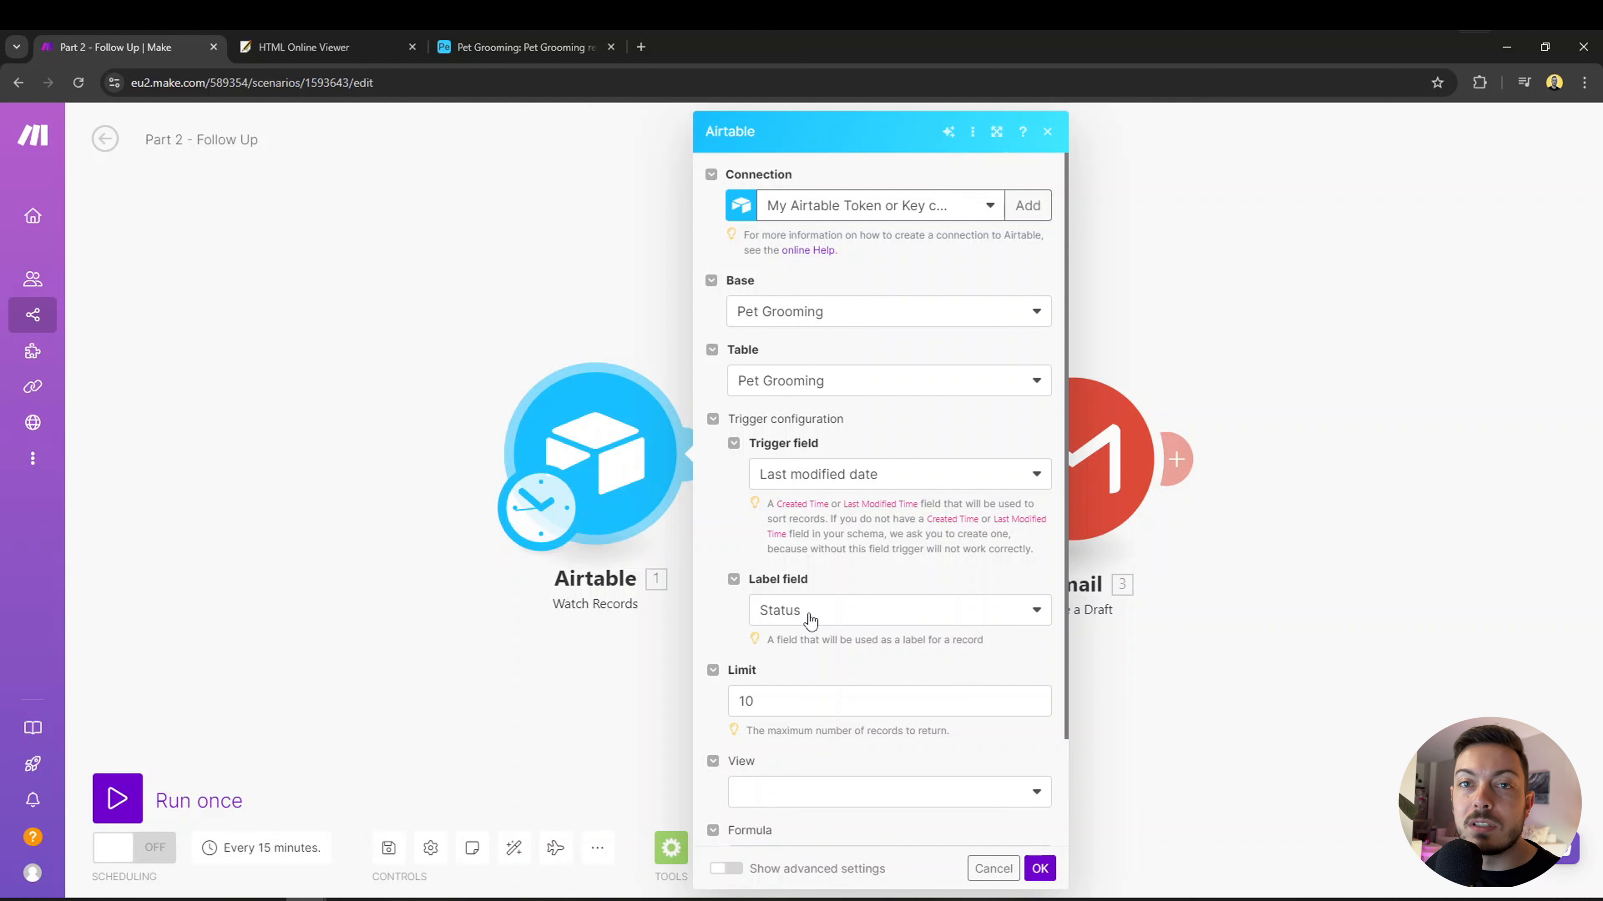
Compare the Pet Grooming and Pet Grooming repeat tables in Airtable, return to Make, and close the Watch Records settings.
{"action": "left_click", "coordinate": [507, 48]}
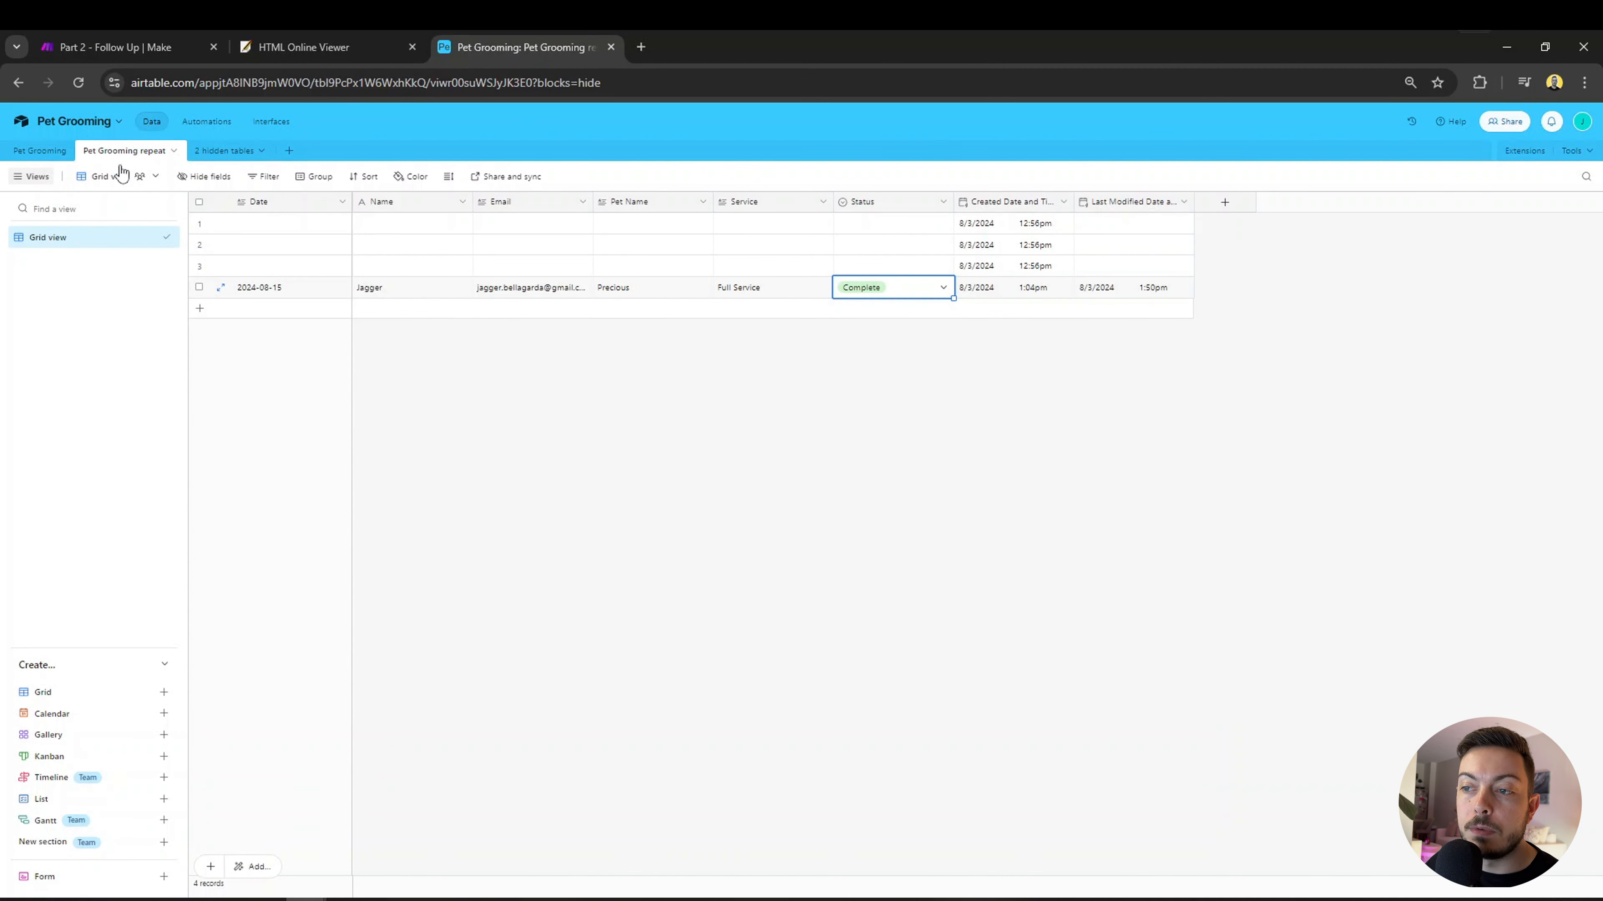
{"action": "left_click", "coordinate": [40, 150]}
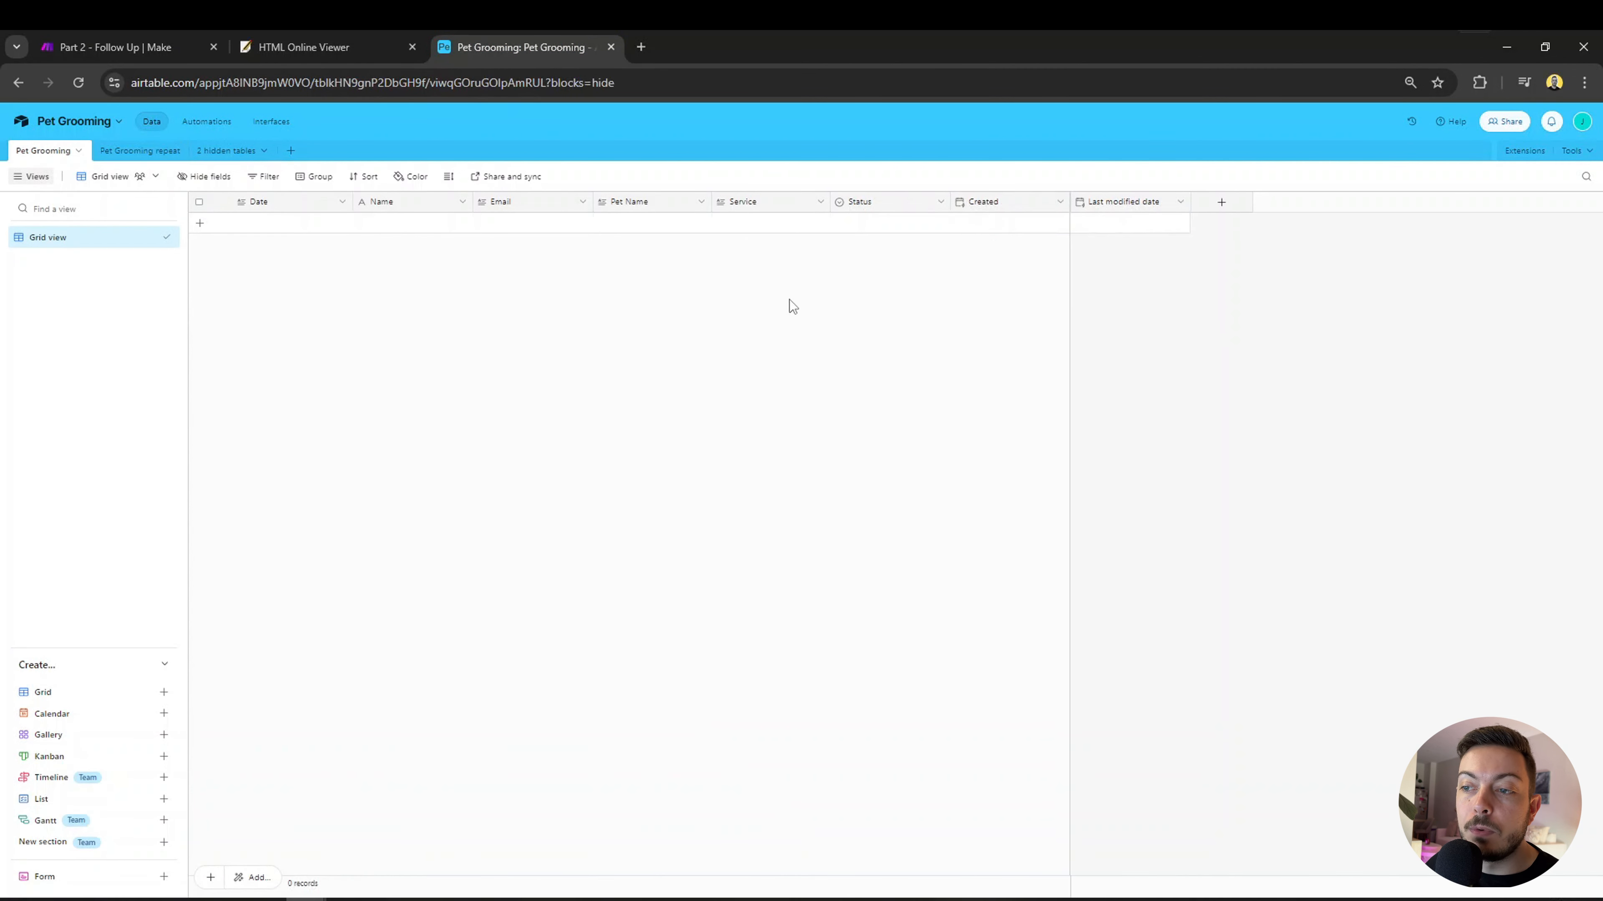
{"action": "left_click", "coordinate": [139, 150]}
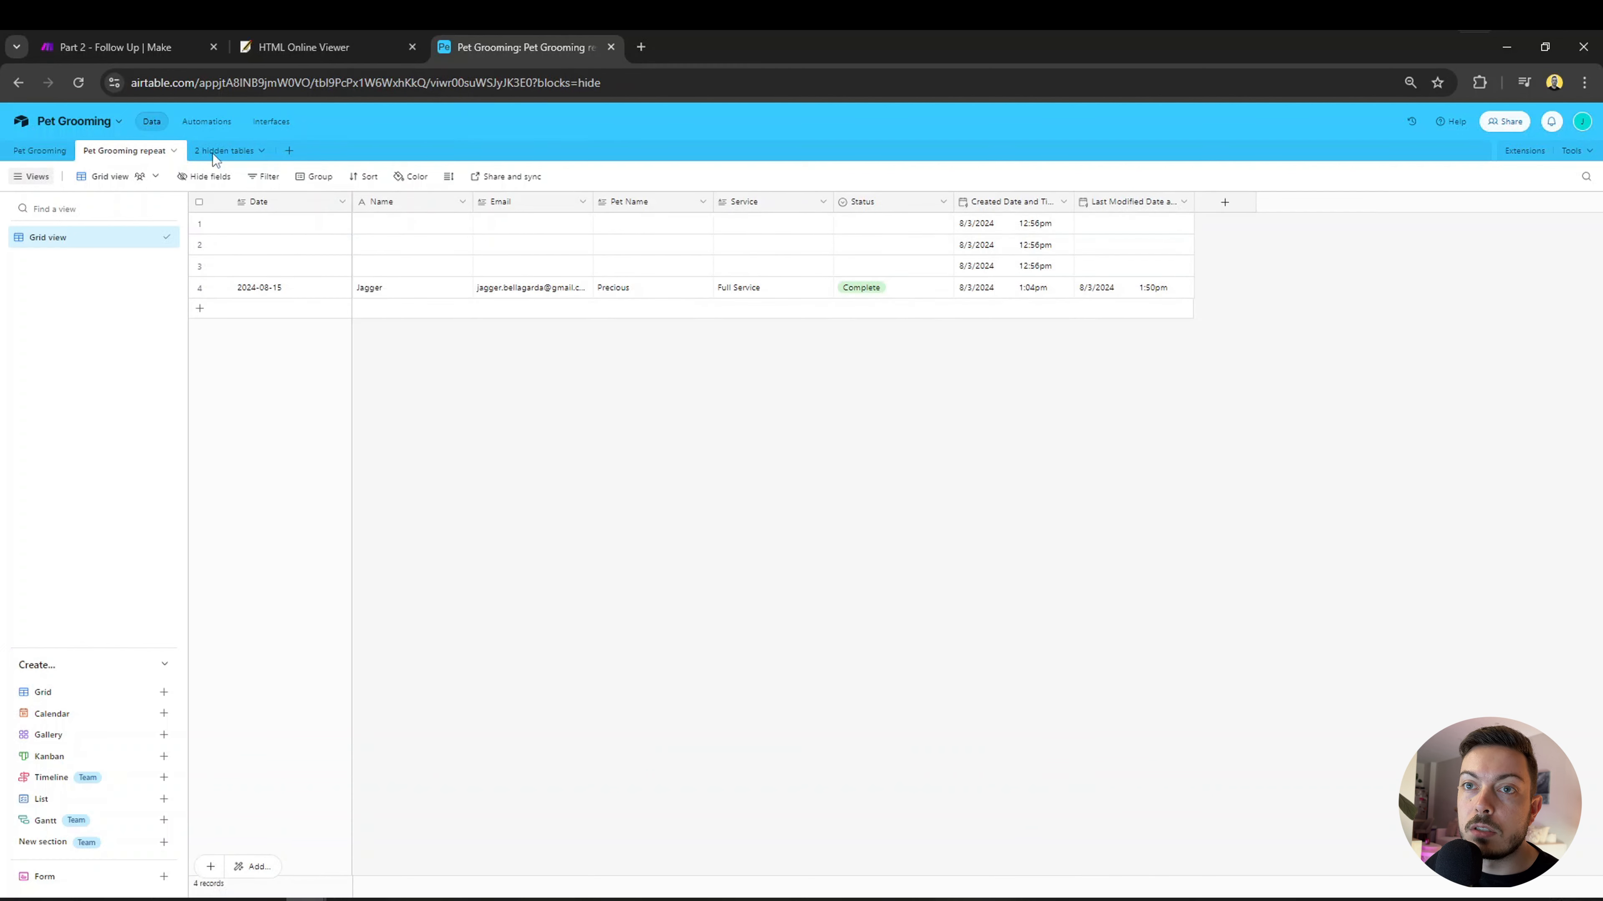
{"action": "left_click", "coordinate": [85, 51]}
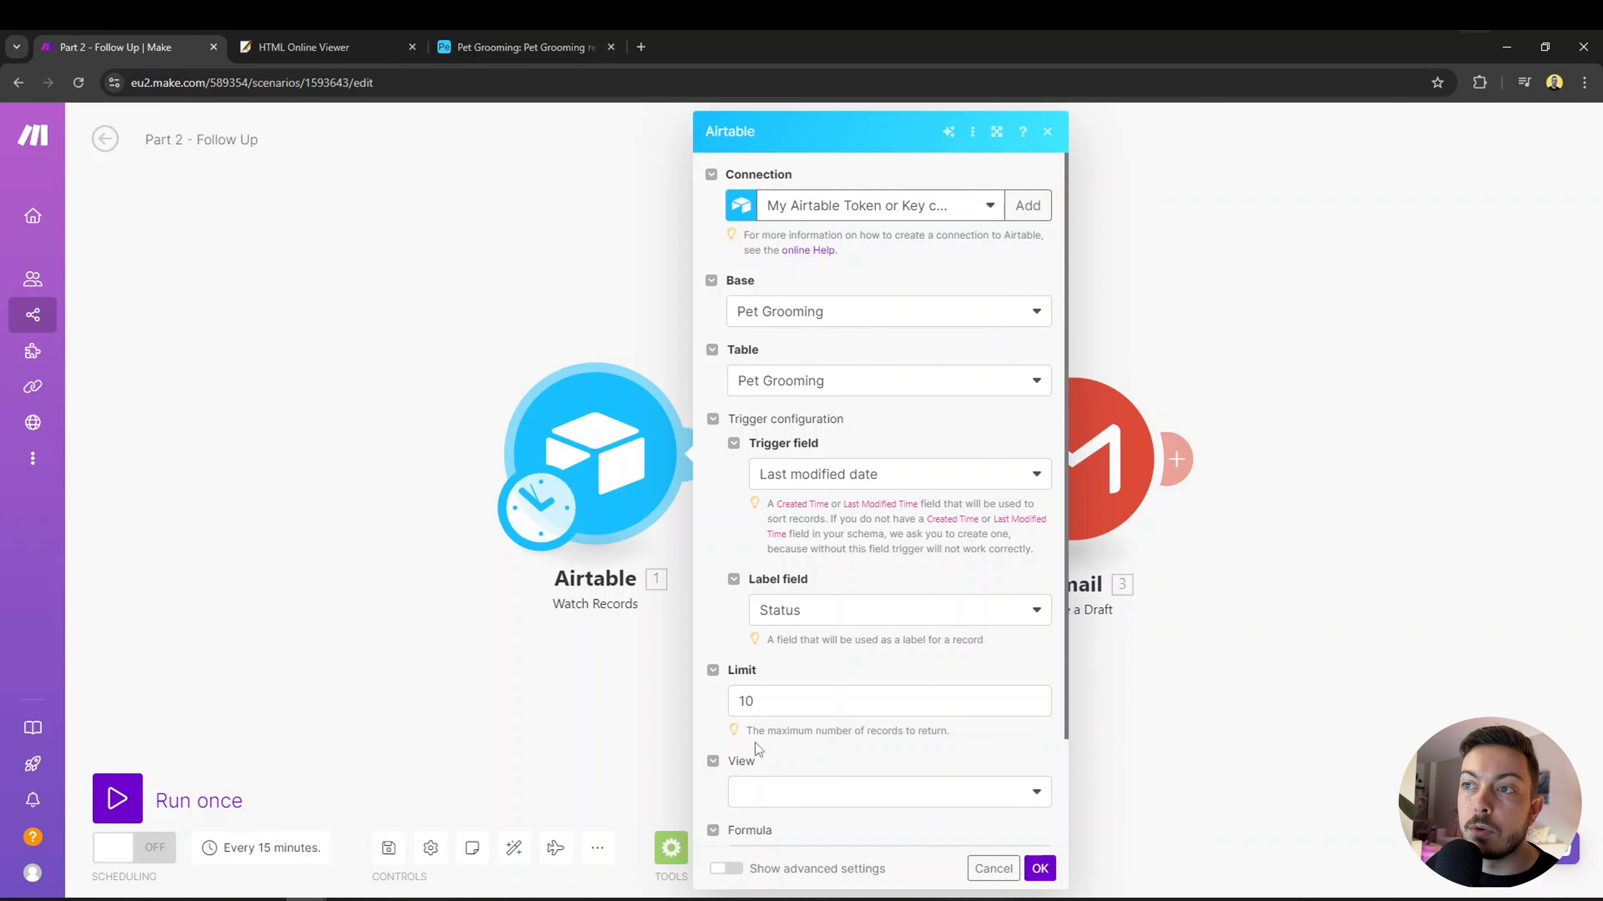
{"action": "left_click", "coordinate": [434, 764]}
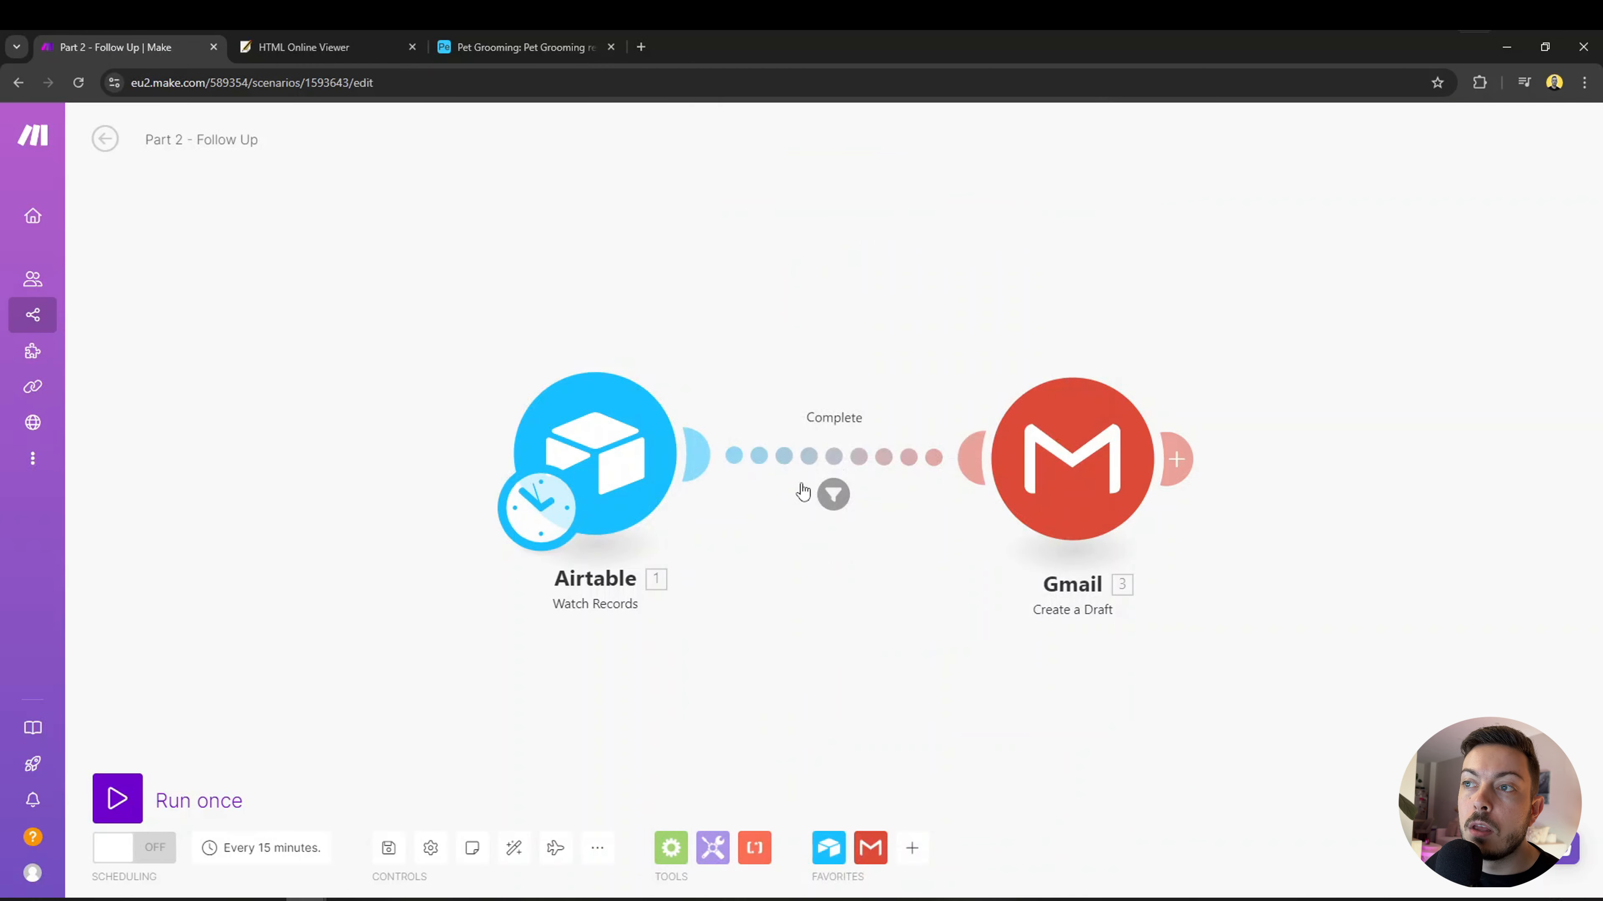
Examine the Complete filter's condition comparing the Airtable Status field with the text Complete.
{"action": "left_click", "coordinate": [833, 494]}
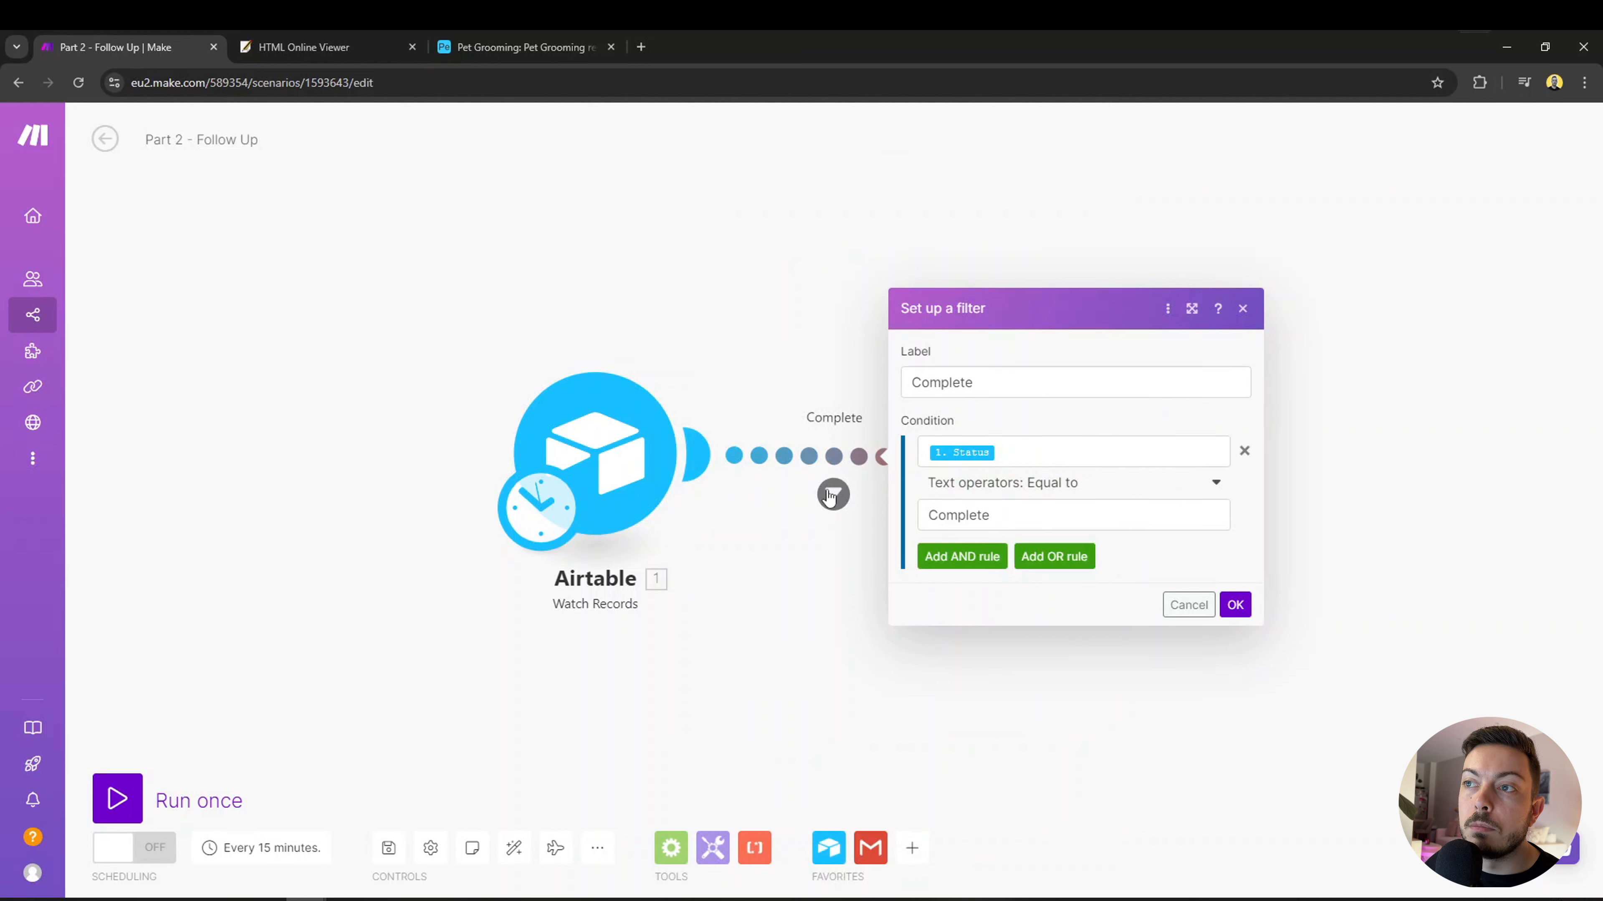
{"action": "left_click", "coordinate": [966, 448]}
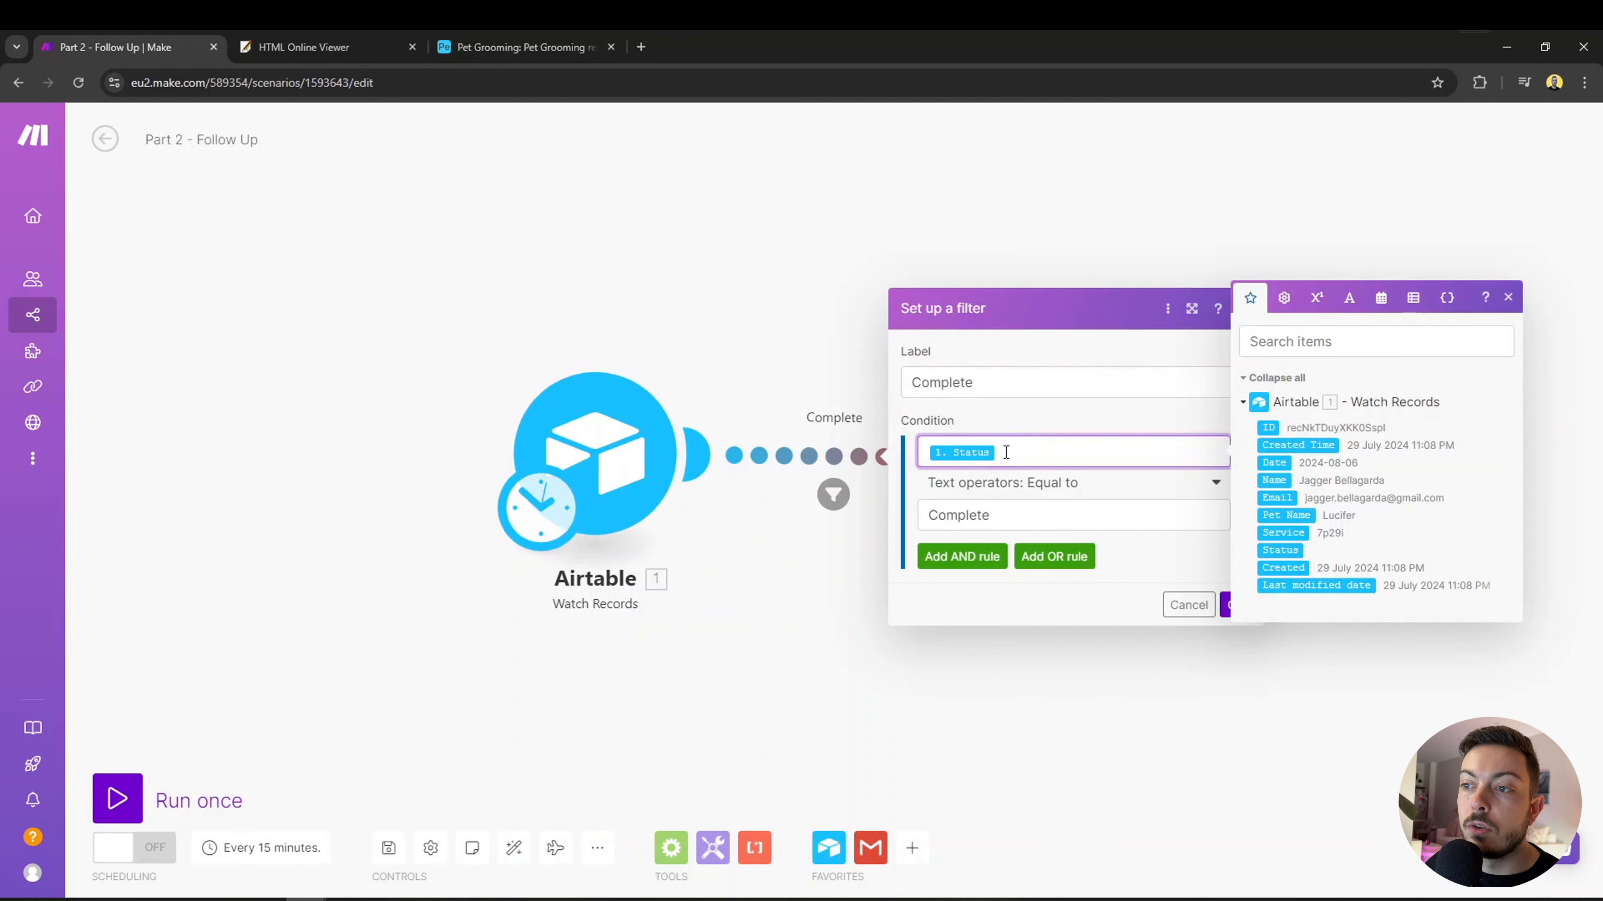
{"action": "left_click", "coordinate": [1026, 519]}
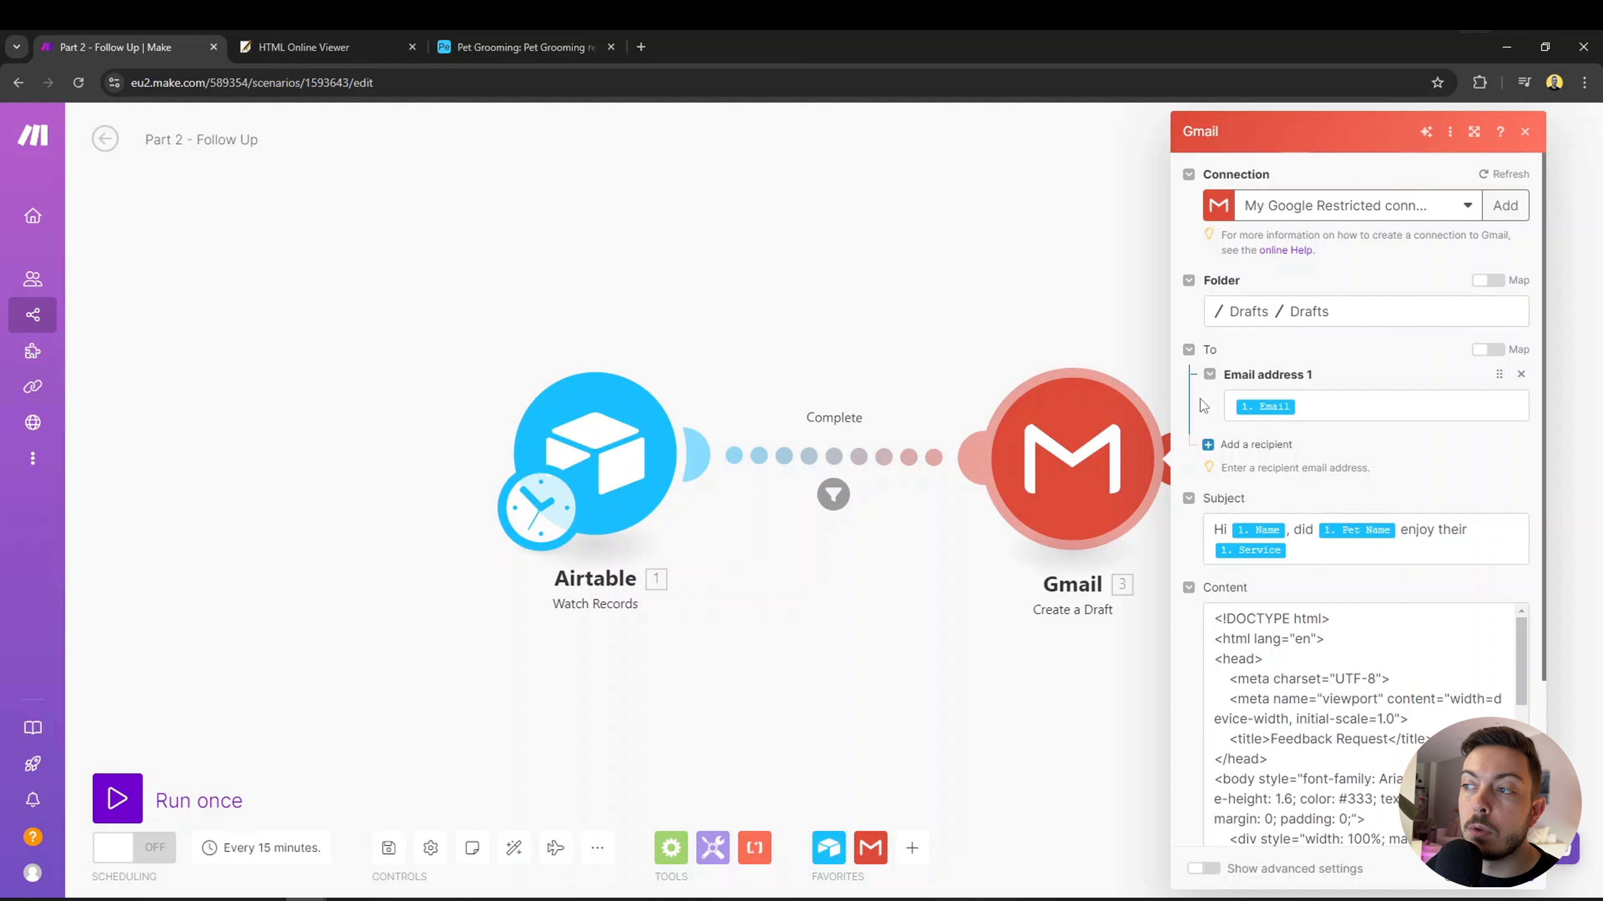
Check the Gmail draft's recipient mapping and add a question mark after Service at the end of the subject.
{"action": "left_click", "coordinate": [1316, 405]}
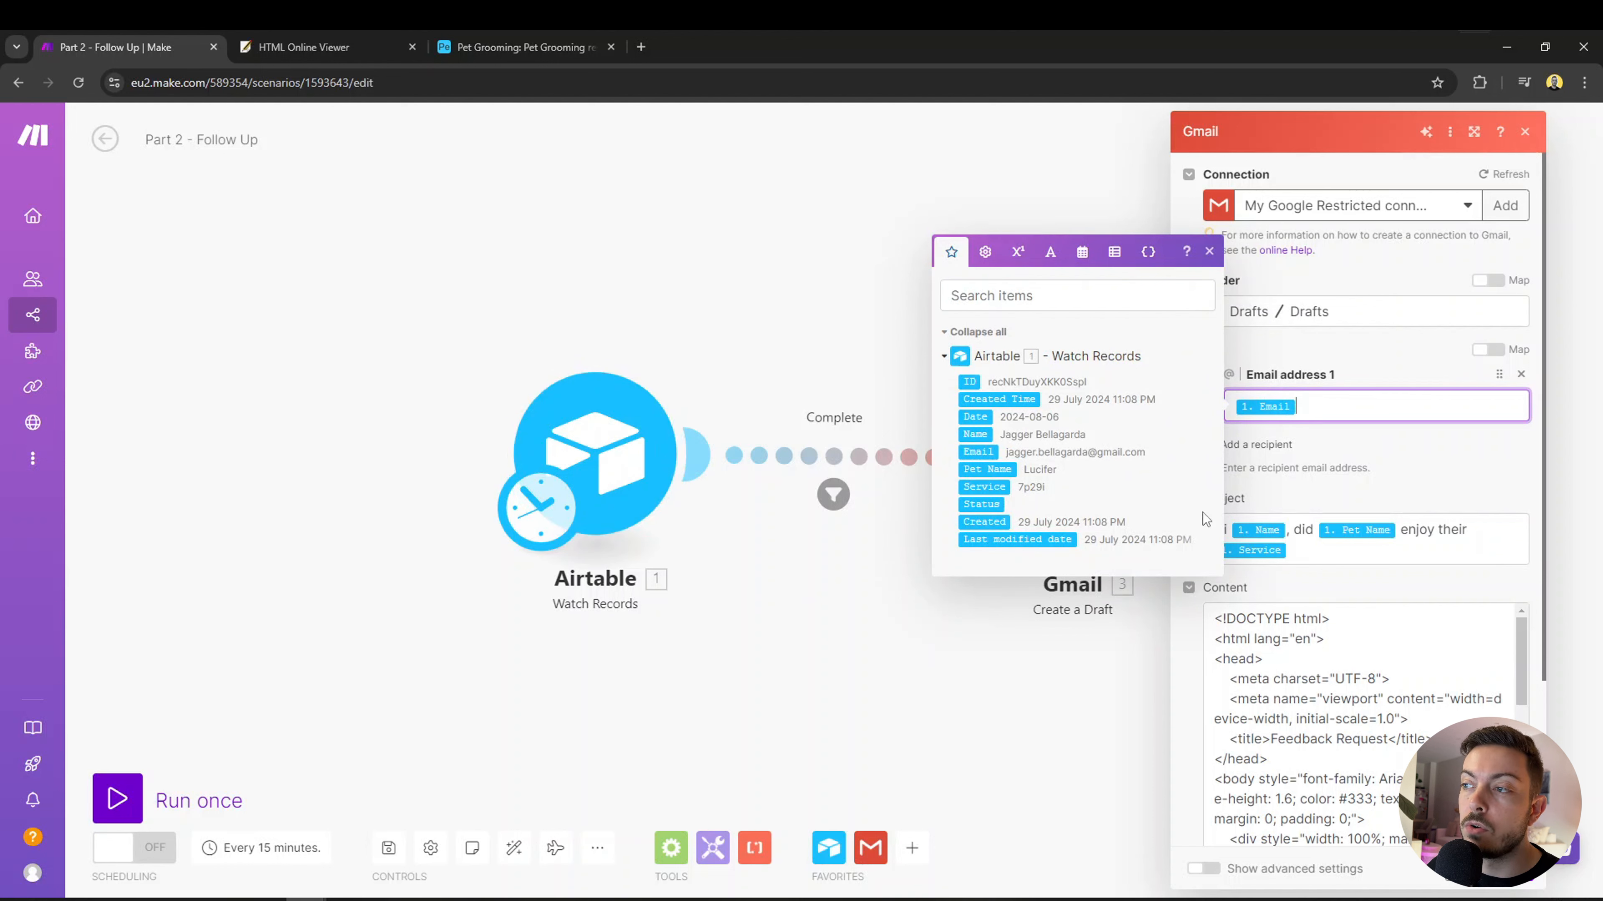
{"action": "left_click", "coordinate": [1384, 440]}
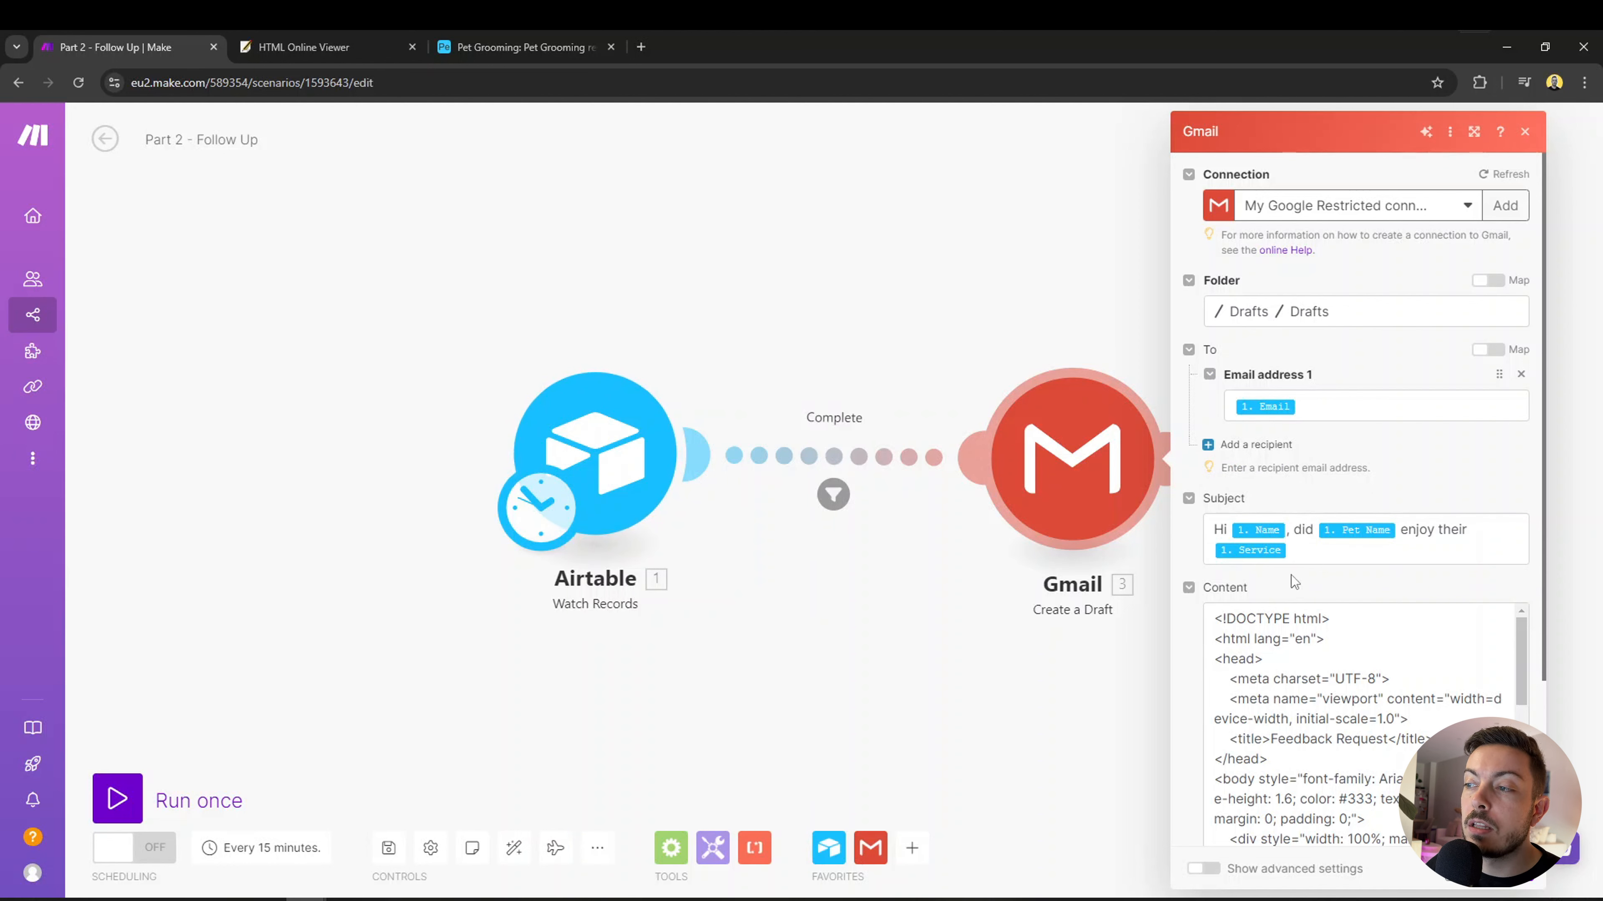
{"action": "left_click", "coordinate": [1303, 559]}
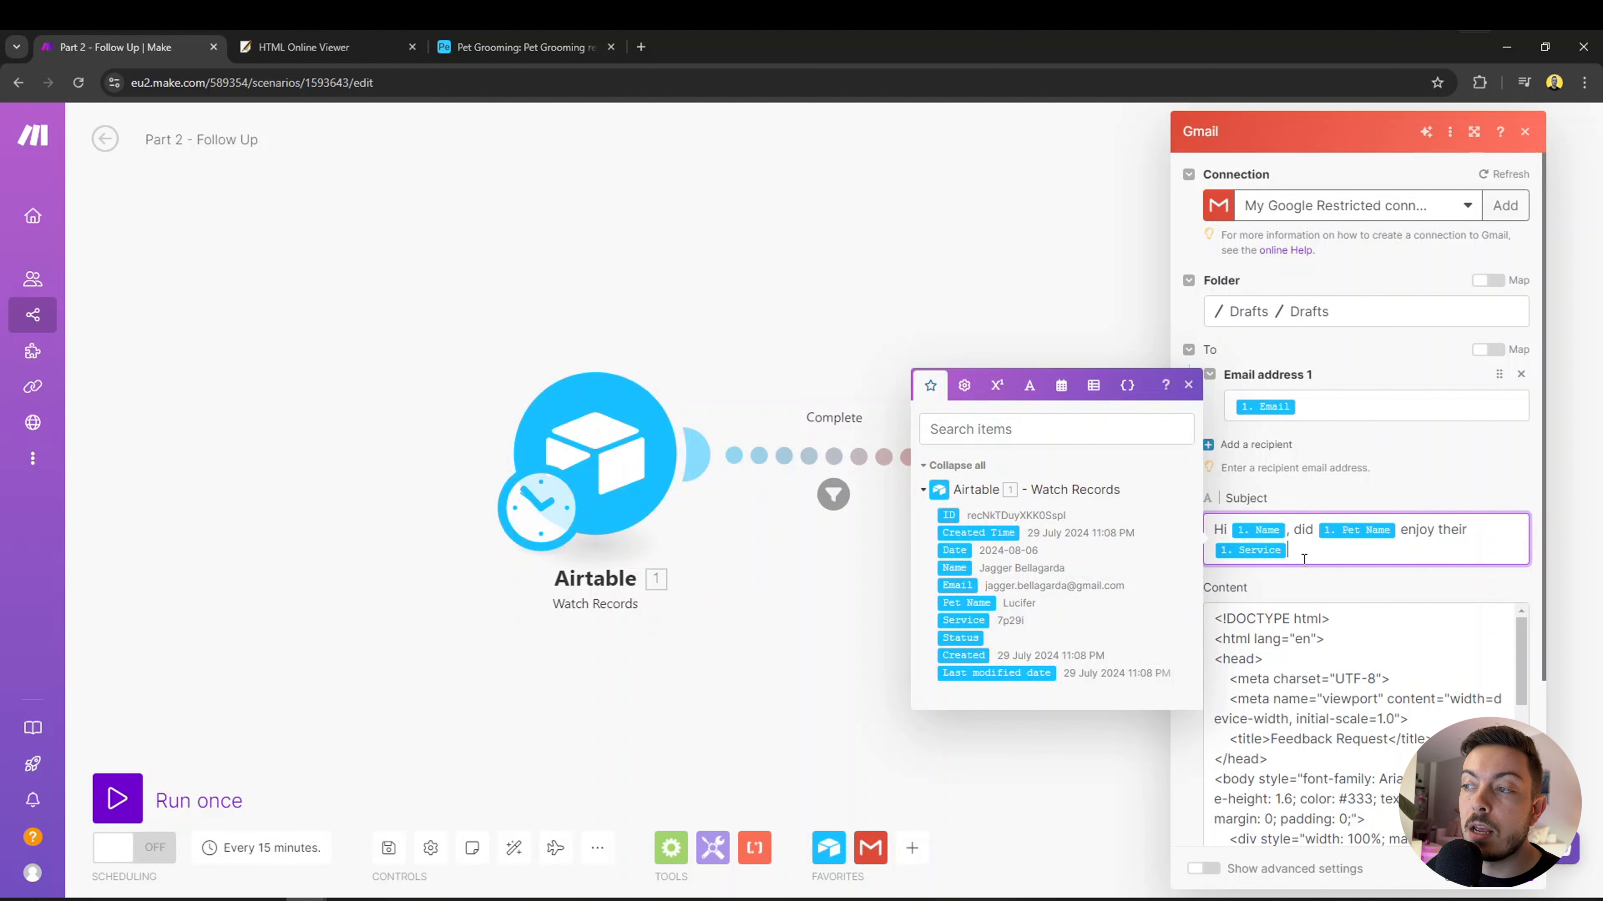
{"action": "left_click", "coordinate": [1340, 593]}
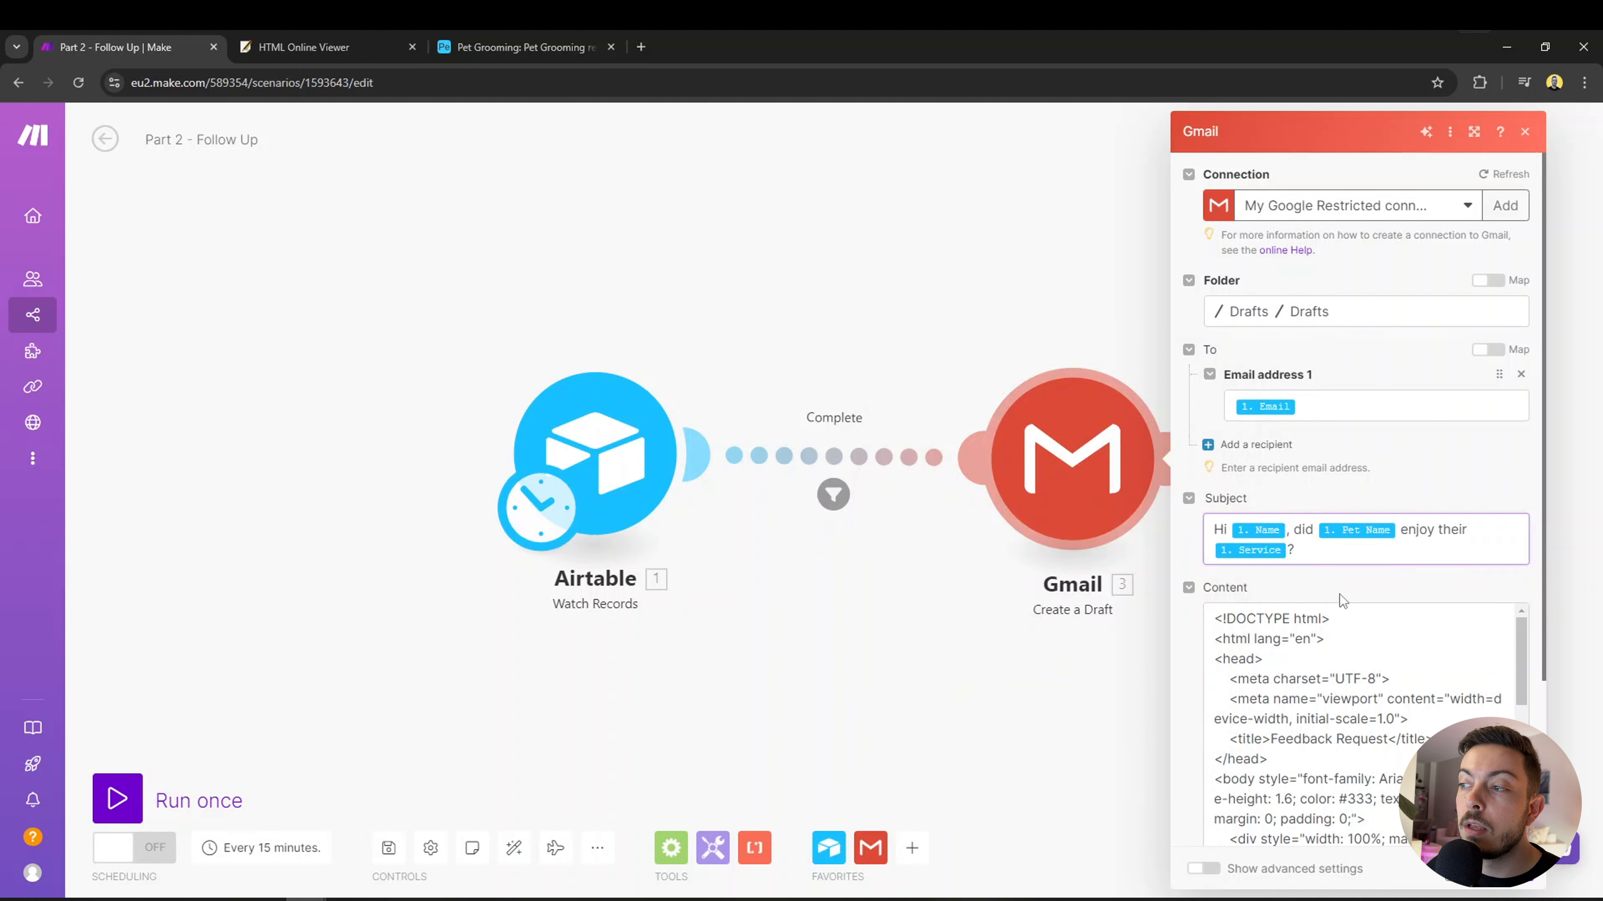
Copy the Gmail draft's full HTML content and replace the code in HTML Online Viewer with it.
{"action": "scroll", "coordinate": [1339, 606], "scroll_direction": "down", "scroll_amount": 4}
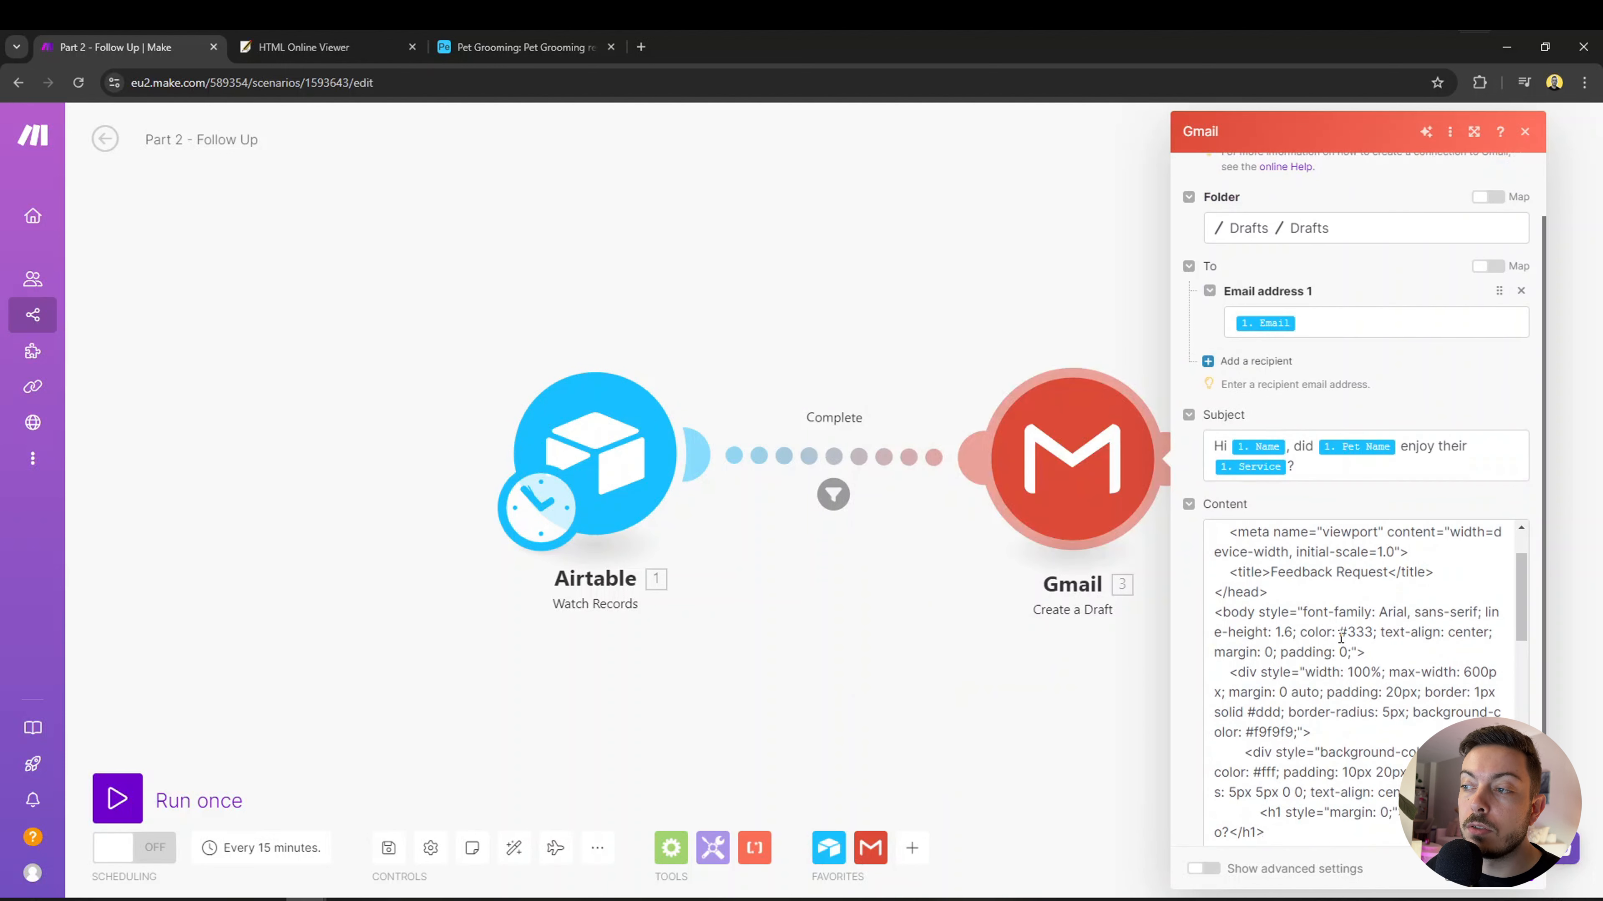
{"action": "scroll", "coordinate": [1340, 638], "scroll_direction": "down", "scroll_amount": 5}
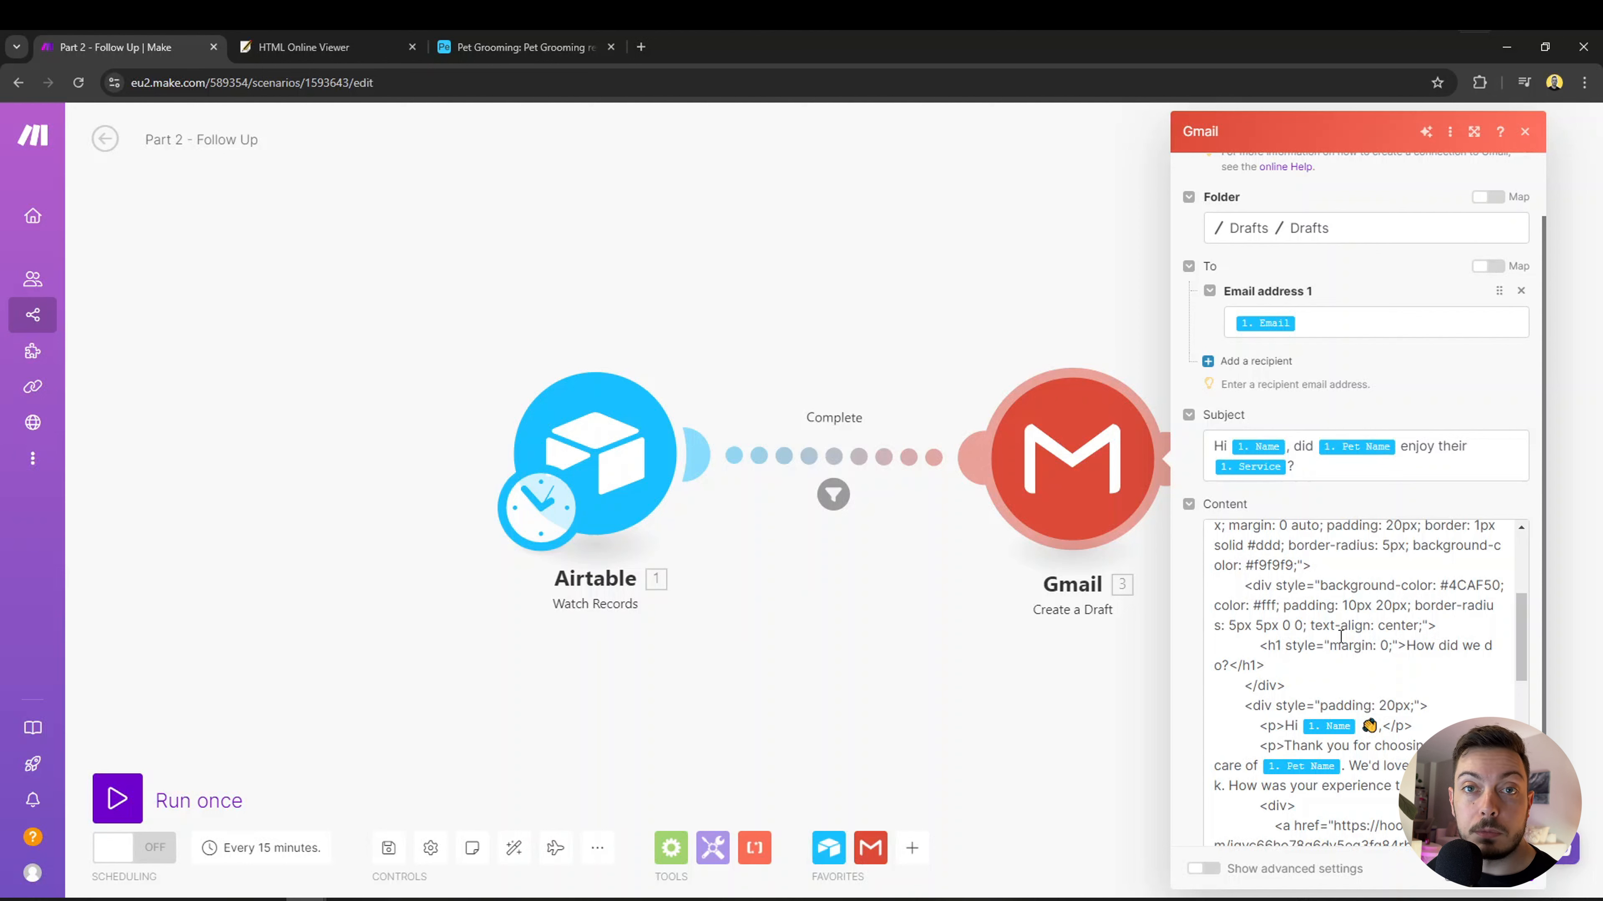
{"action": "left_click", "coordinate": [1340, 637]}
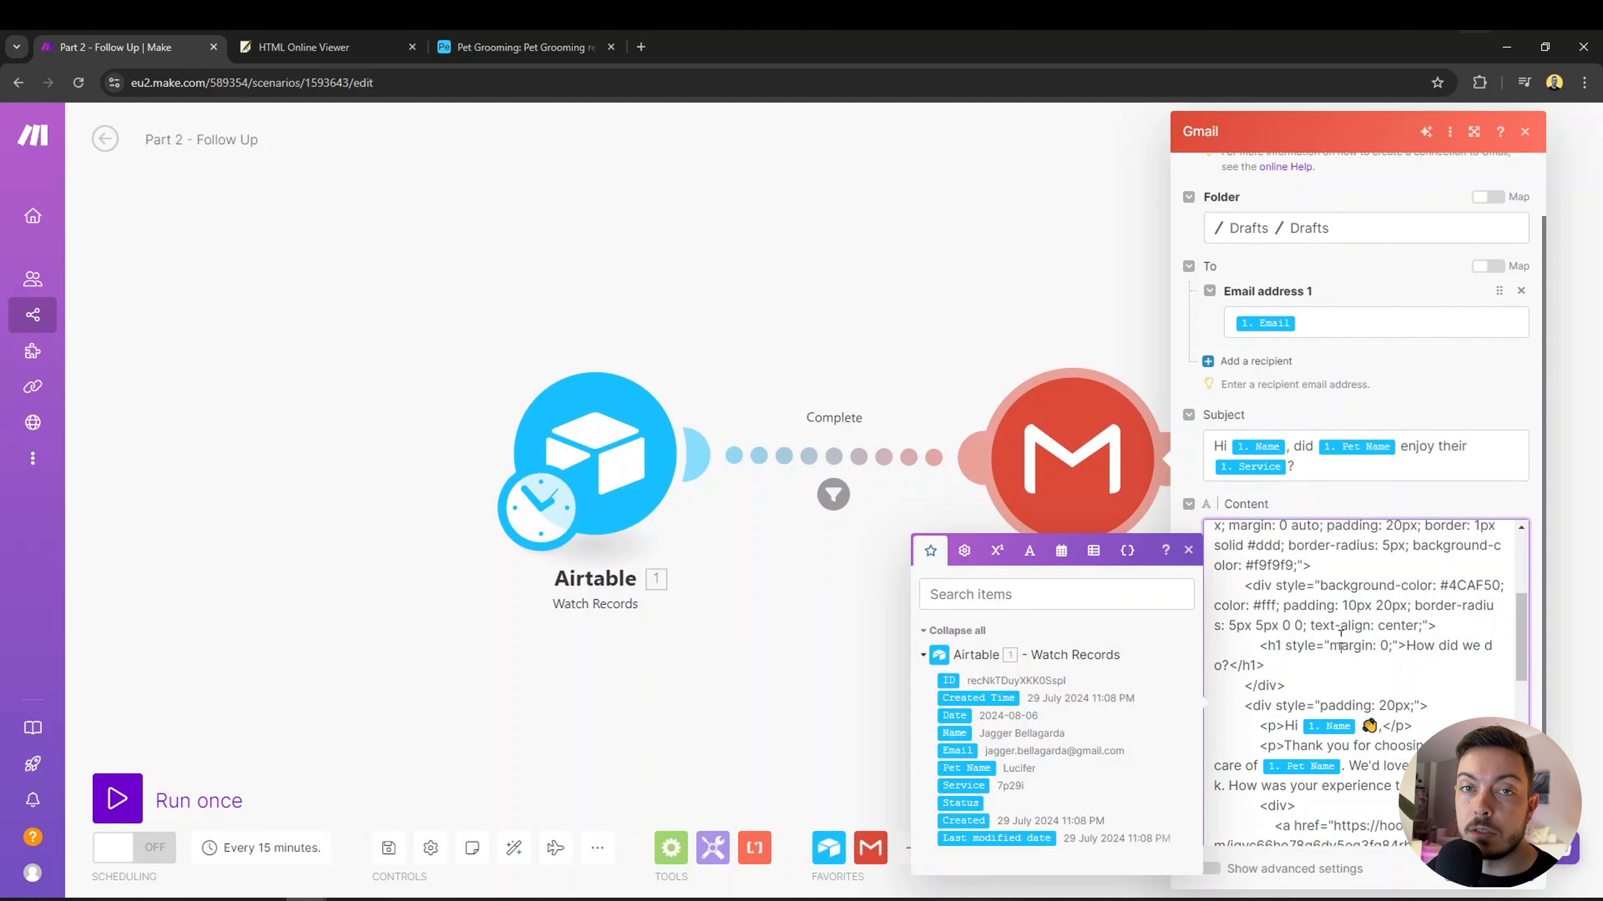
{"action": "key", "text": "ctrl+a"}
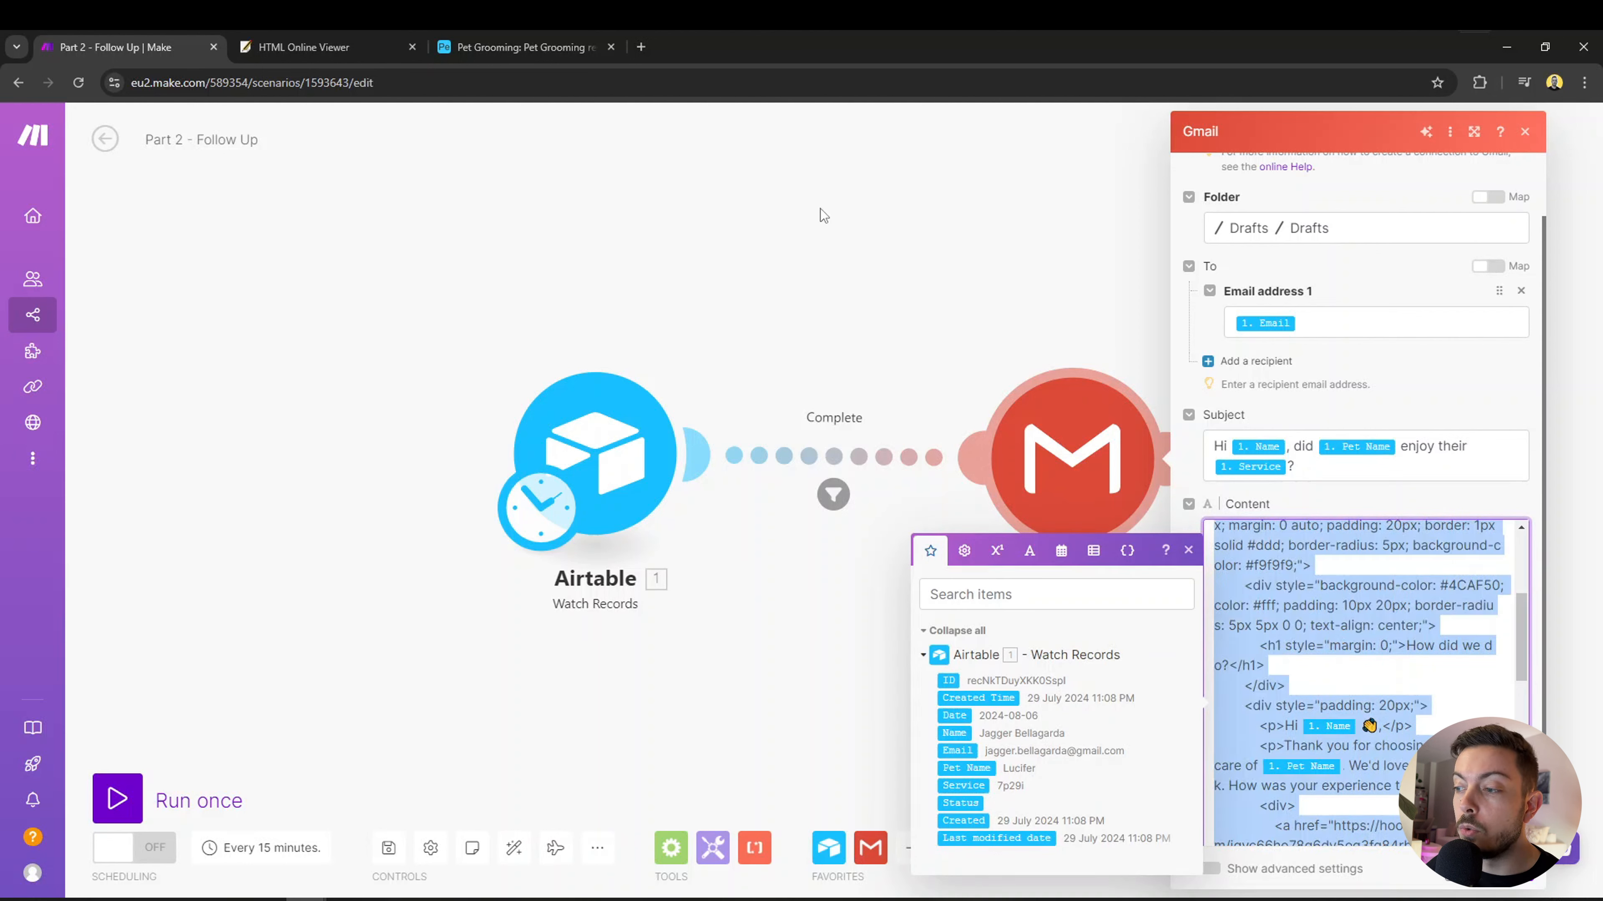
{"action": "left_click", "coordinate": [303, 47]}
{"action": "left_click", "coordinate": [555, 563]}
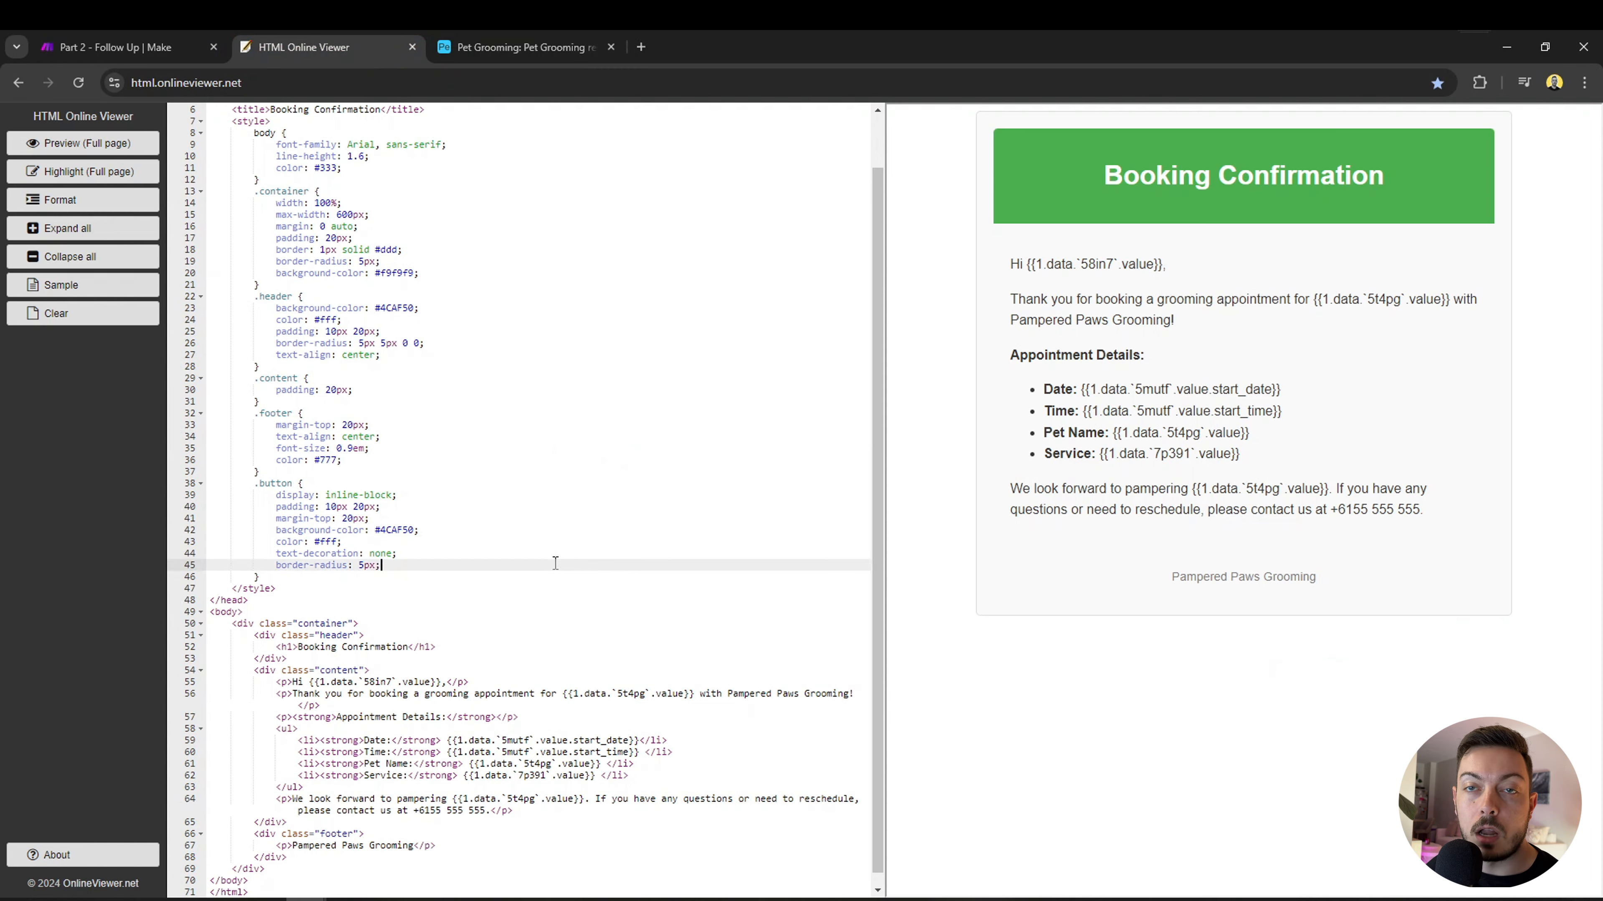
{"action": "key", "text": "ctrl+a"}
{"action": "key", "text": "Delete"}
{"action": "key", "text": "ctrl+v"}
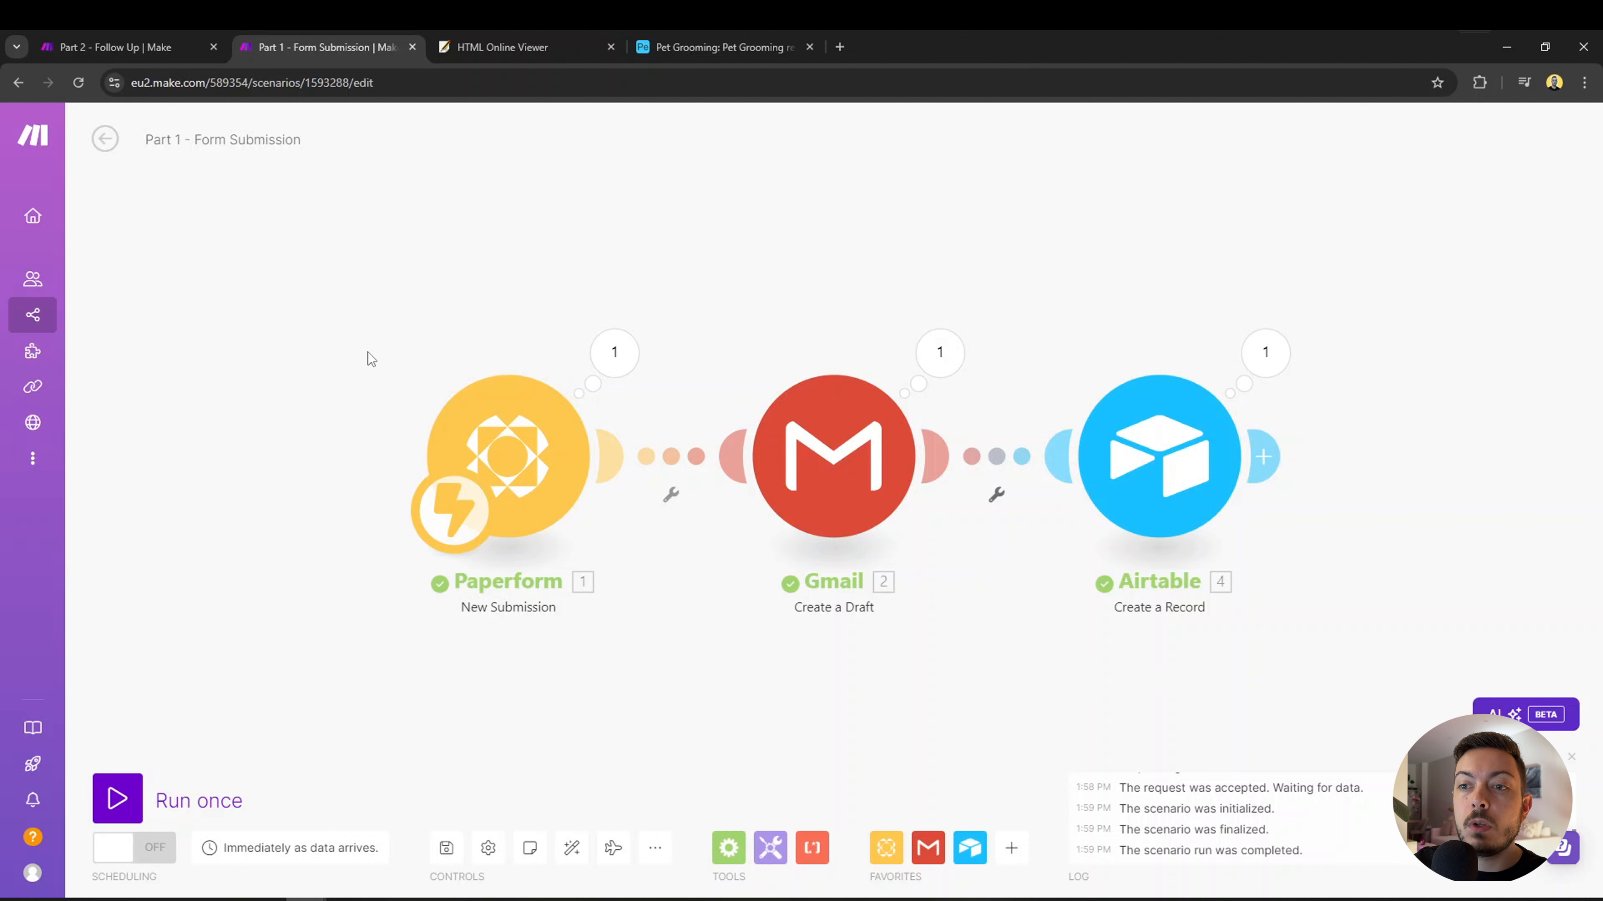
Run the Part 1 - Form Submission scenario once, waiting for new data, and reopen the Pet Grooming Booking Form.
{"action": "left_click", "coordinate": [115, 798]}
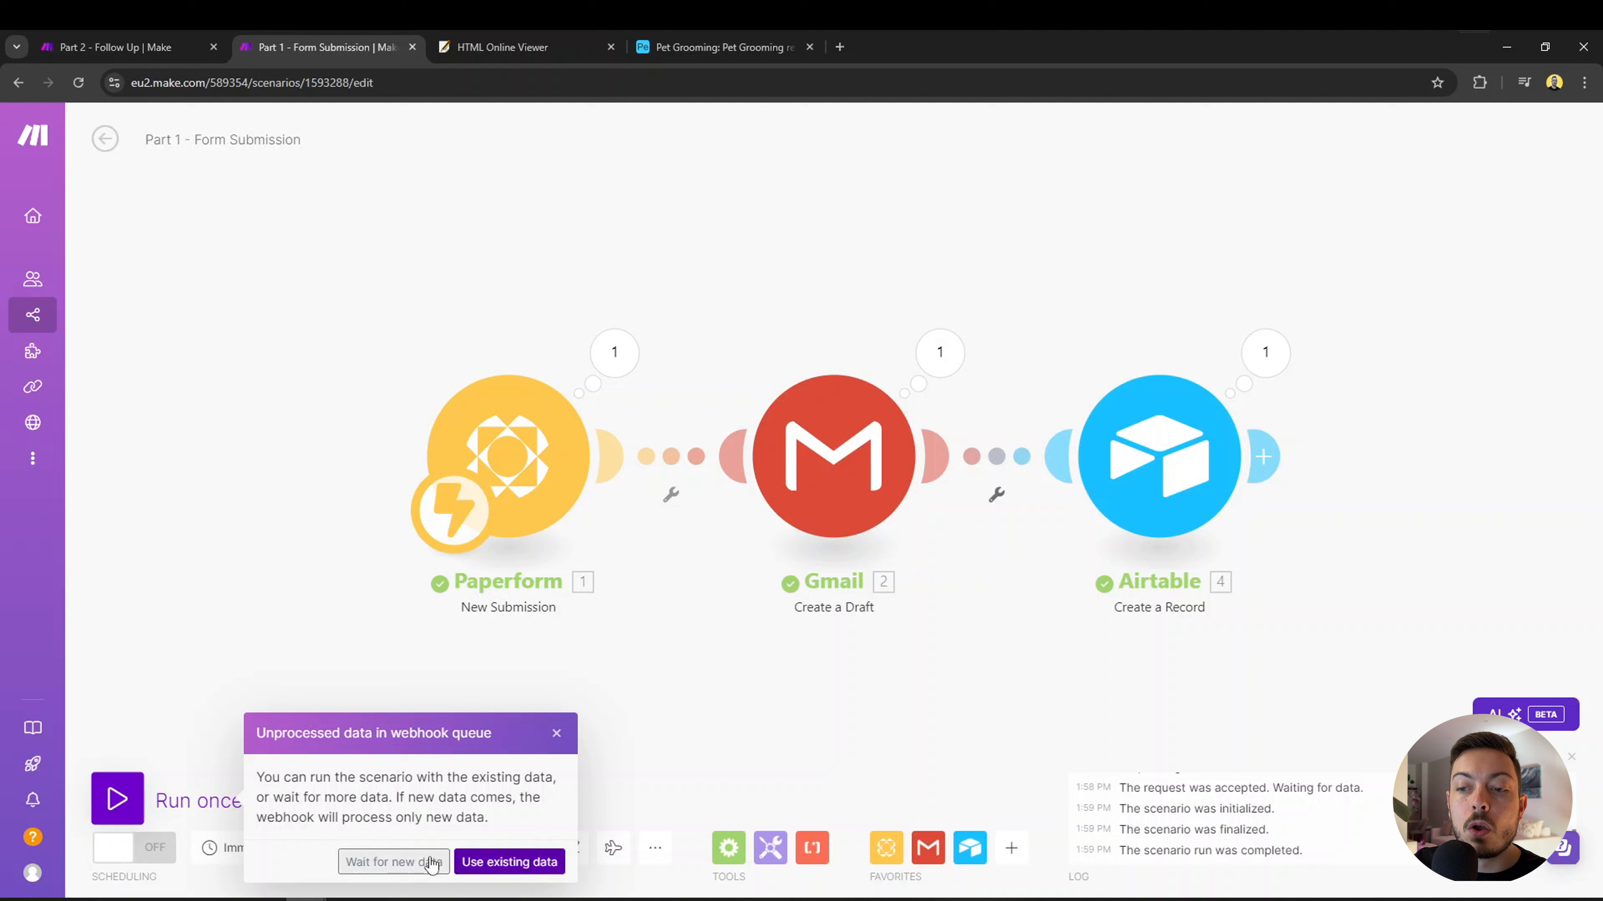
{"action": "left_click", "coordinate": [416, 861]}
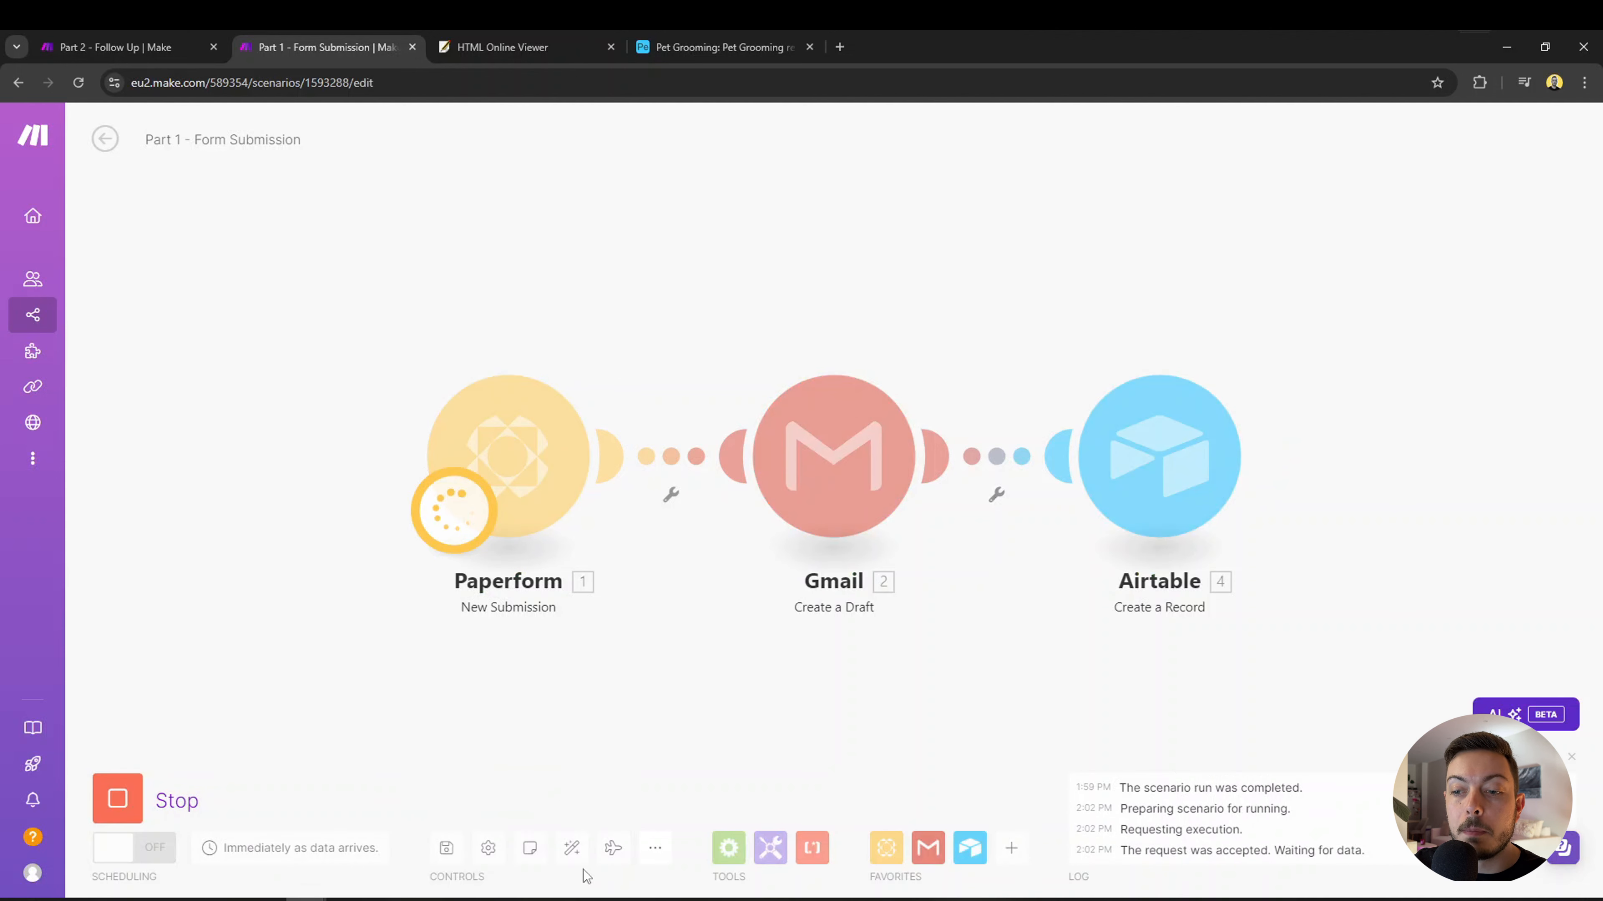
{"action": "left_click", "coordinate": [305, 899]}
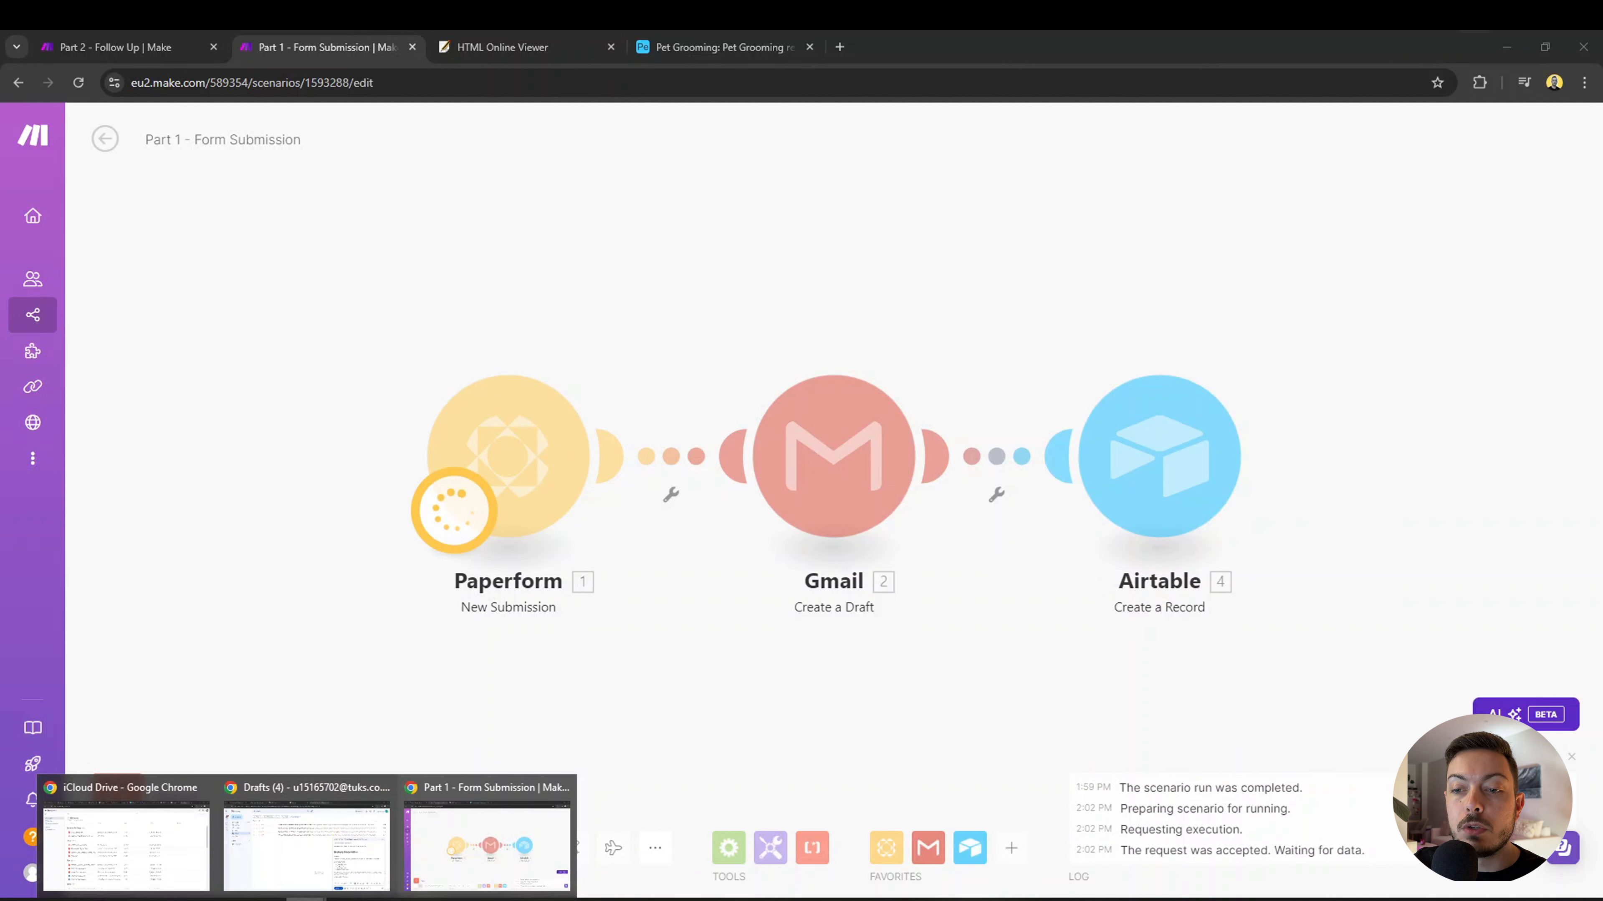
{"action": "left_click", "coordinate": [307, 840]}
{"action": "left_click", "coordinate": [341, 40]}
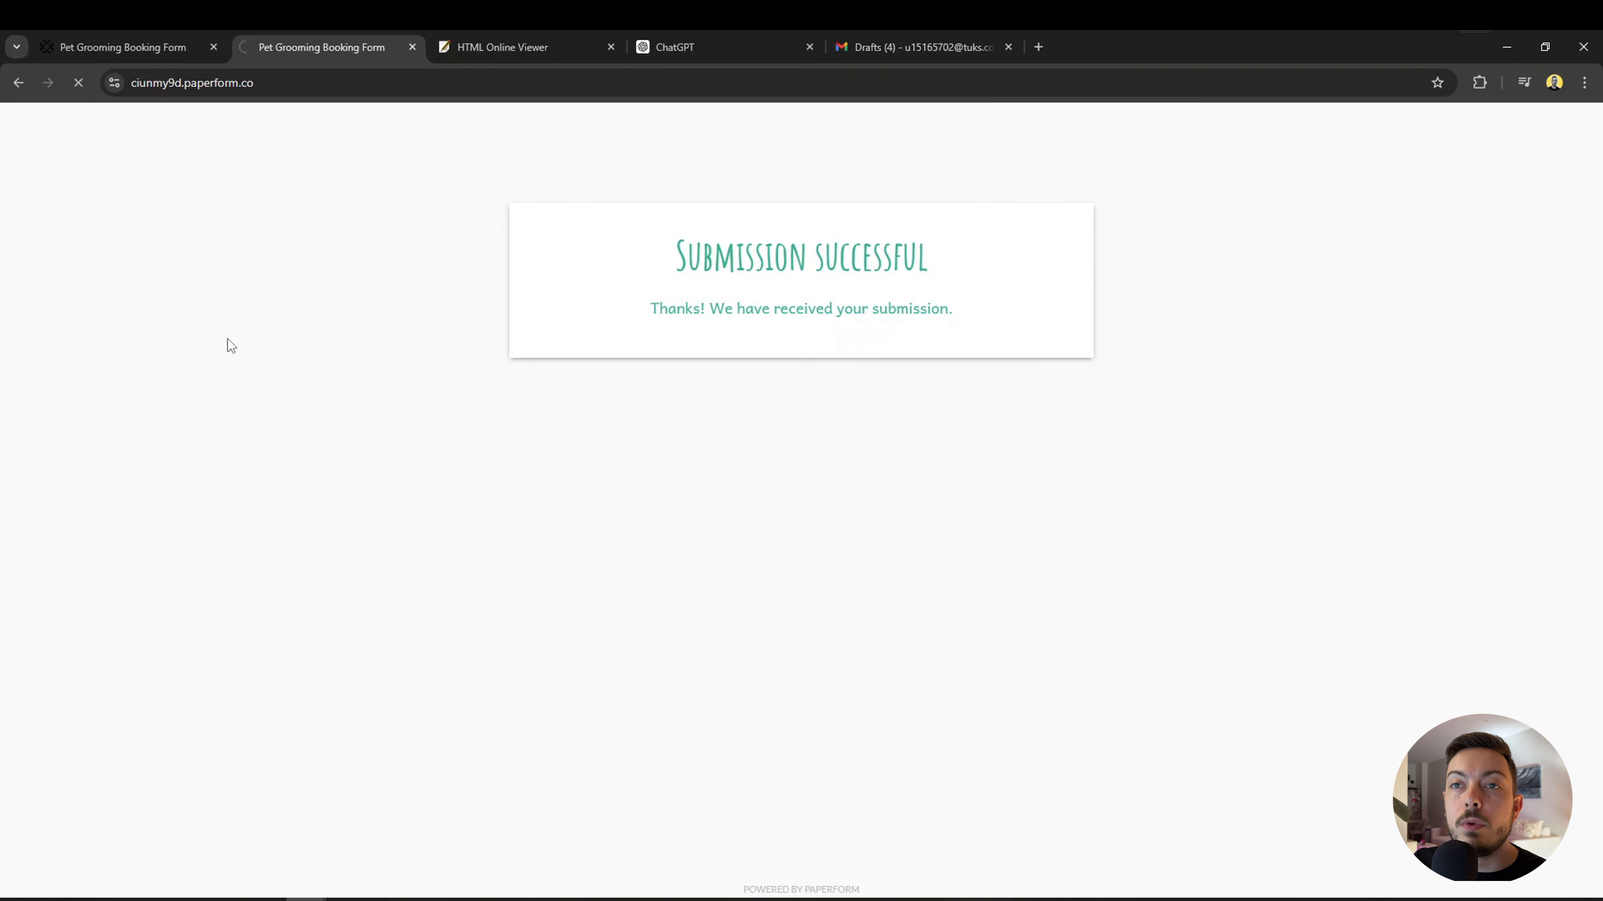
Fill in the pet details with name Lucifer, type Cat, description Angry and service Nail Trimming, and continue to the owner's details.
{"action": "scroll", "coordinate": [615, 347], "scroll_direction": "down", "scroll_amount": 4}
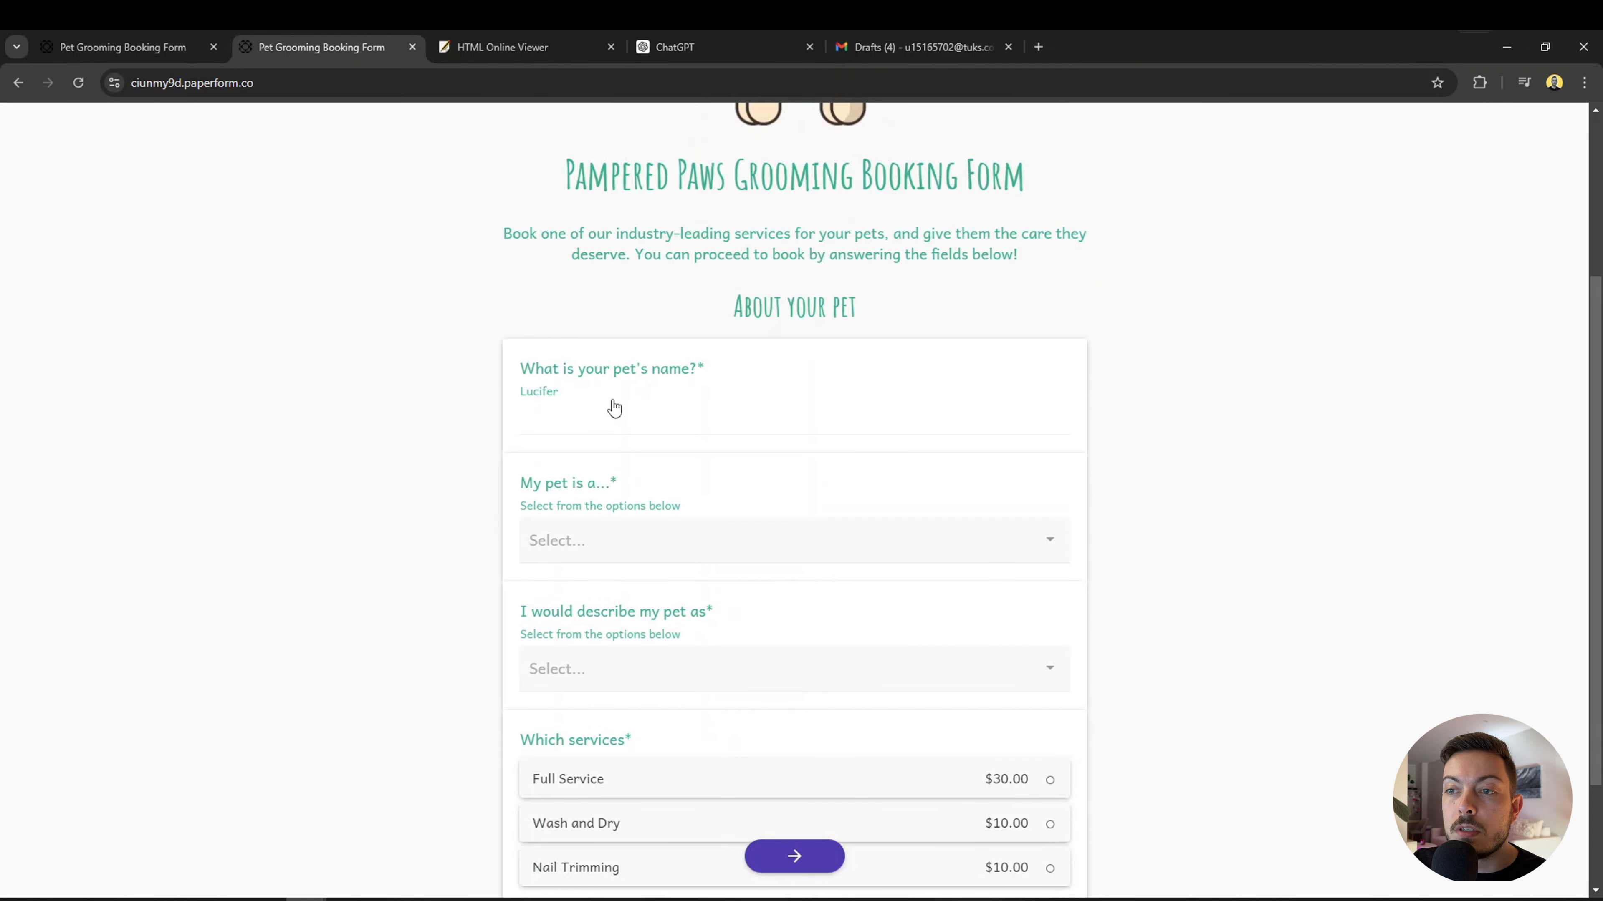
{"action": "left_click", "coordinate": [605, 419]}
{"action": "left_click", "coordinate": [605, 419]}
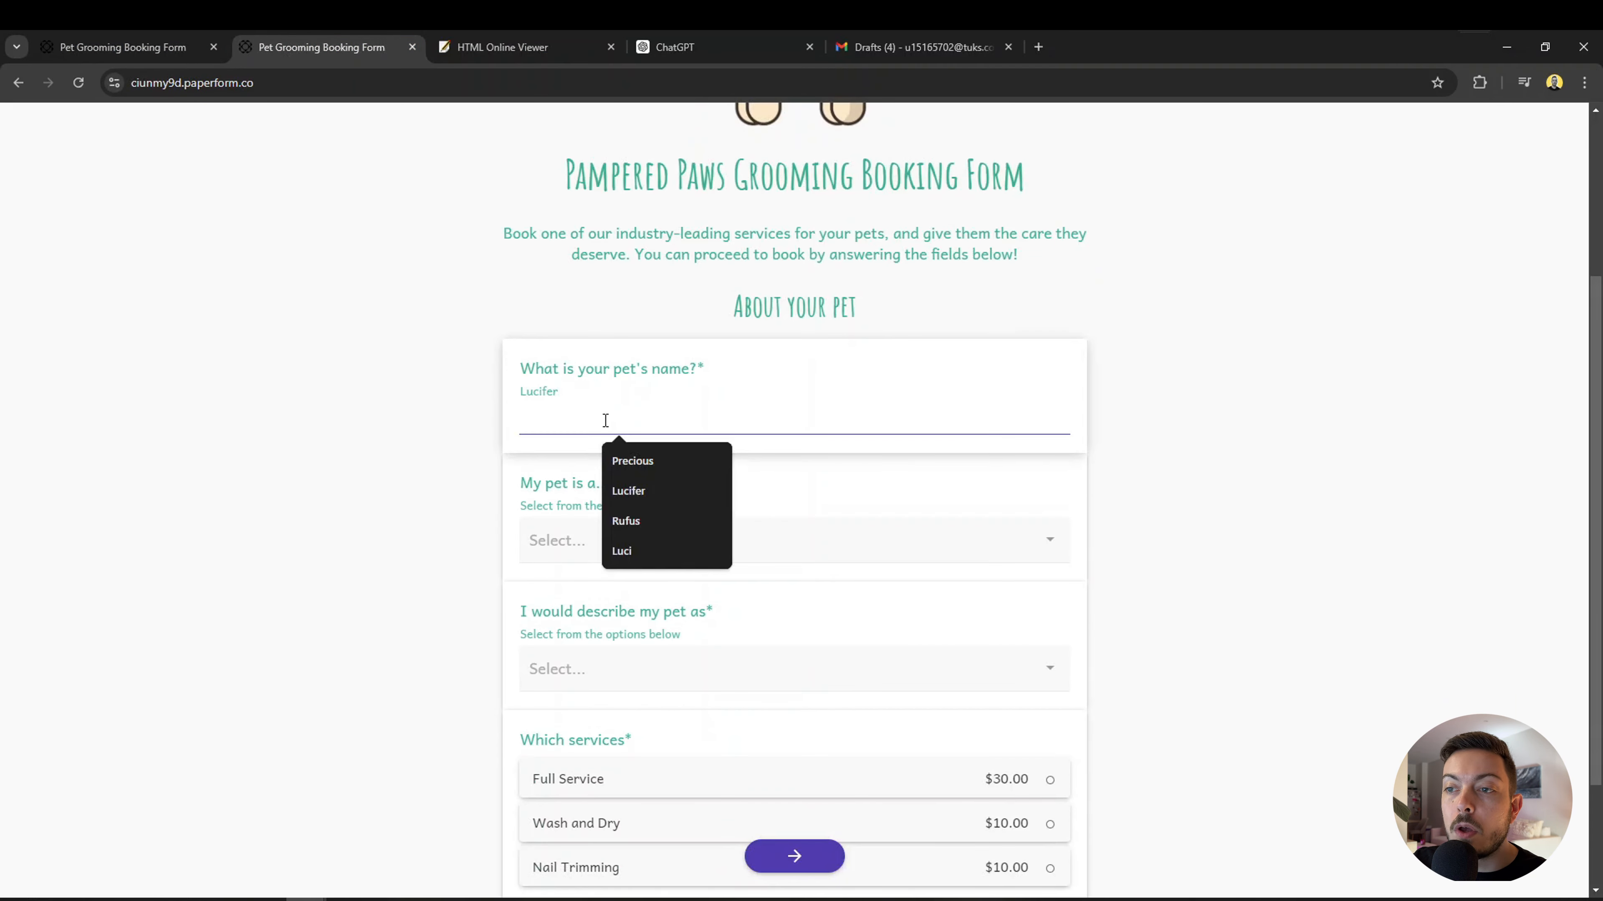
{"action": "left_click", "coordinate": [673, 490]}
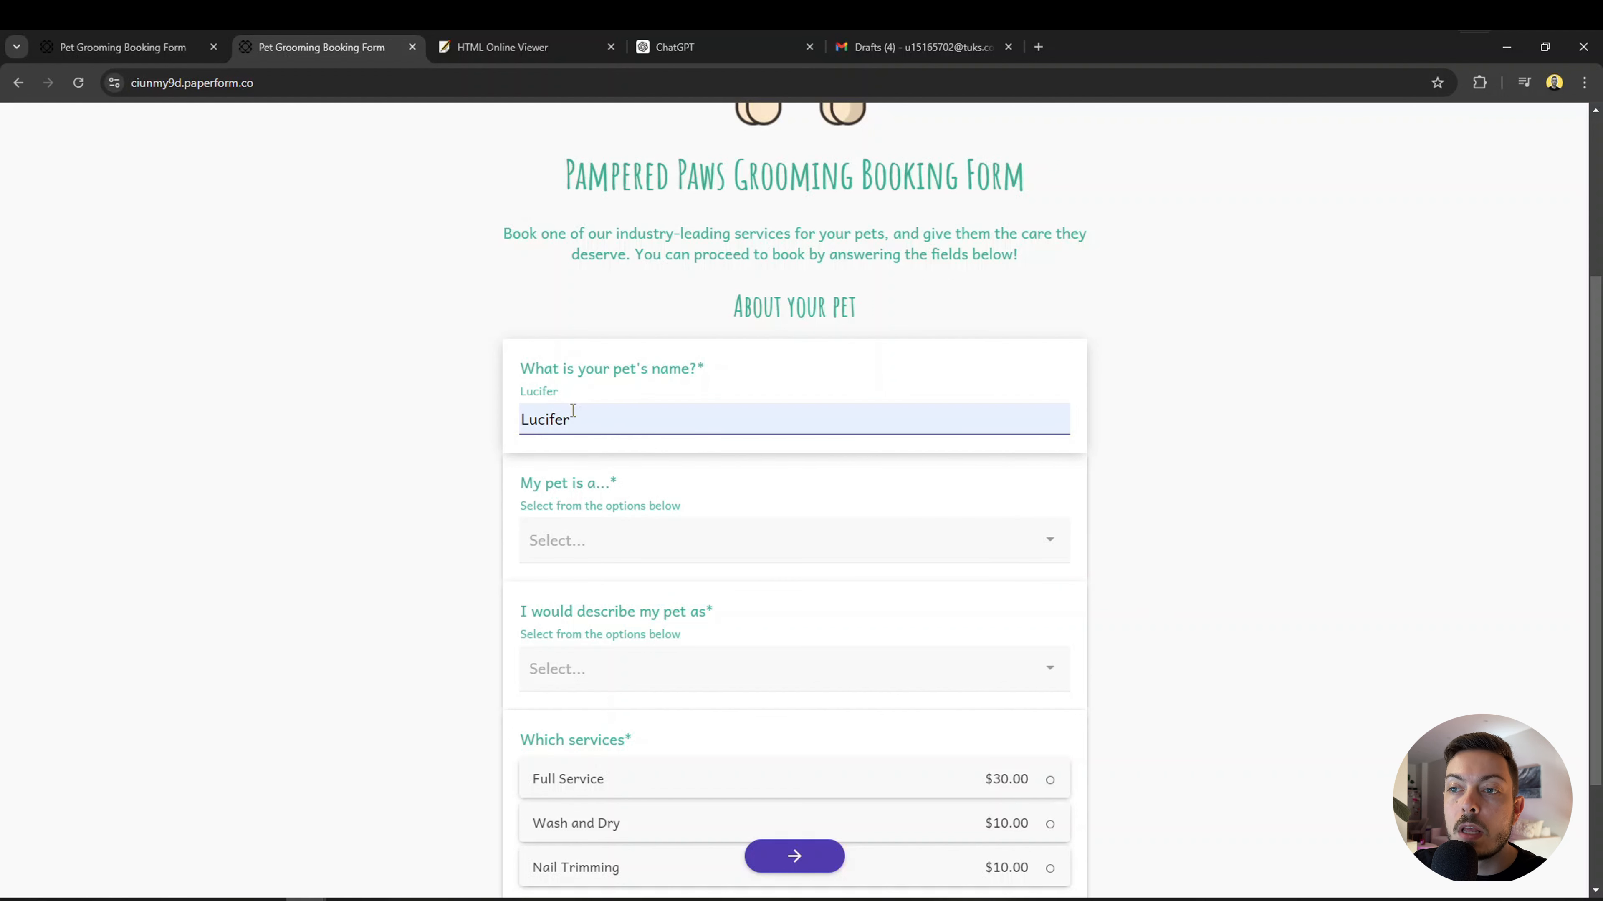
{"action": "left_click", "coordinate": [600, 540]}
{"action": "left_click", "coordinate": [592, 587]}
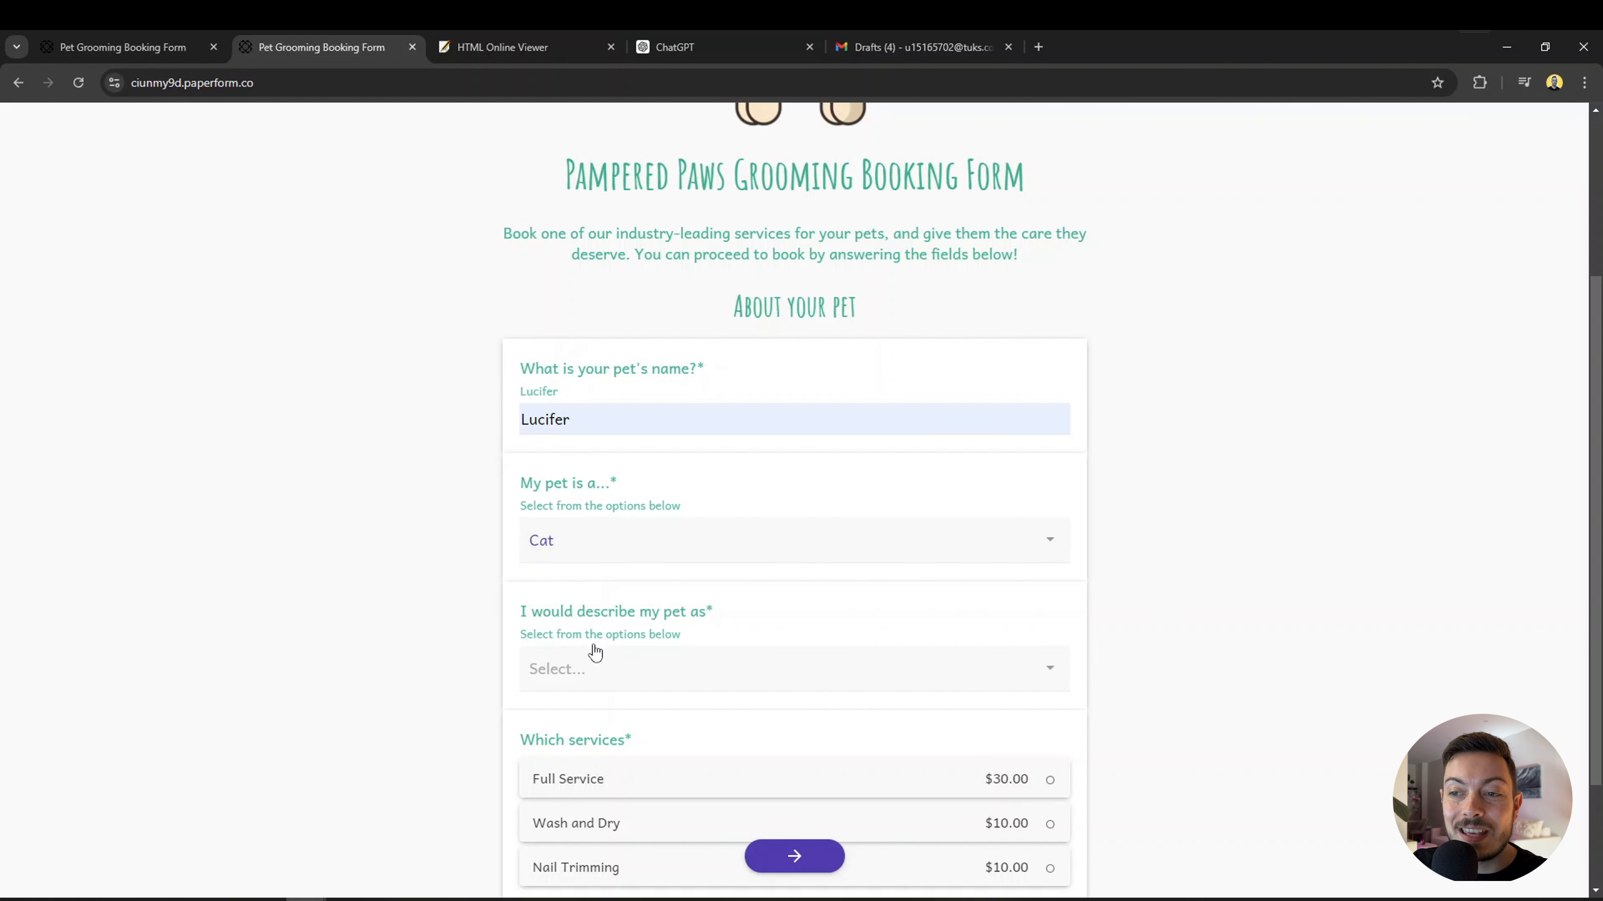
{"action": "scroll", "coordinate": [594, 648], "scroll_direction": "down", "scroll_amount": 1}
{"action": "left_click", "coordinate": [586, 596]}
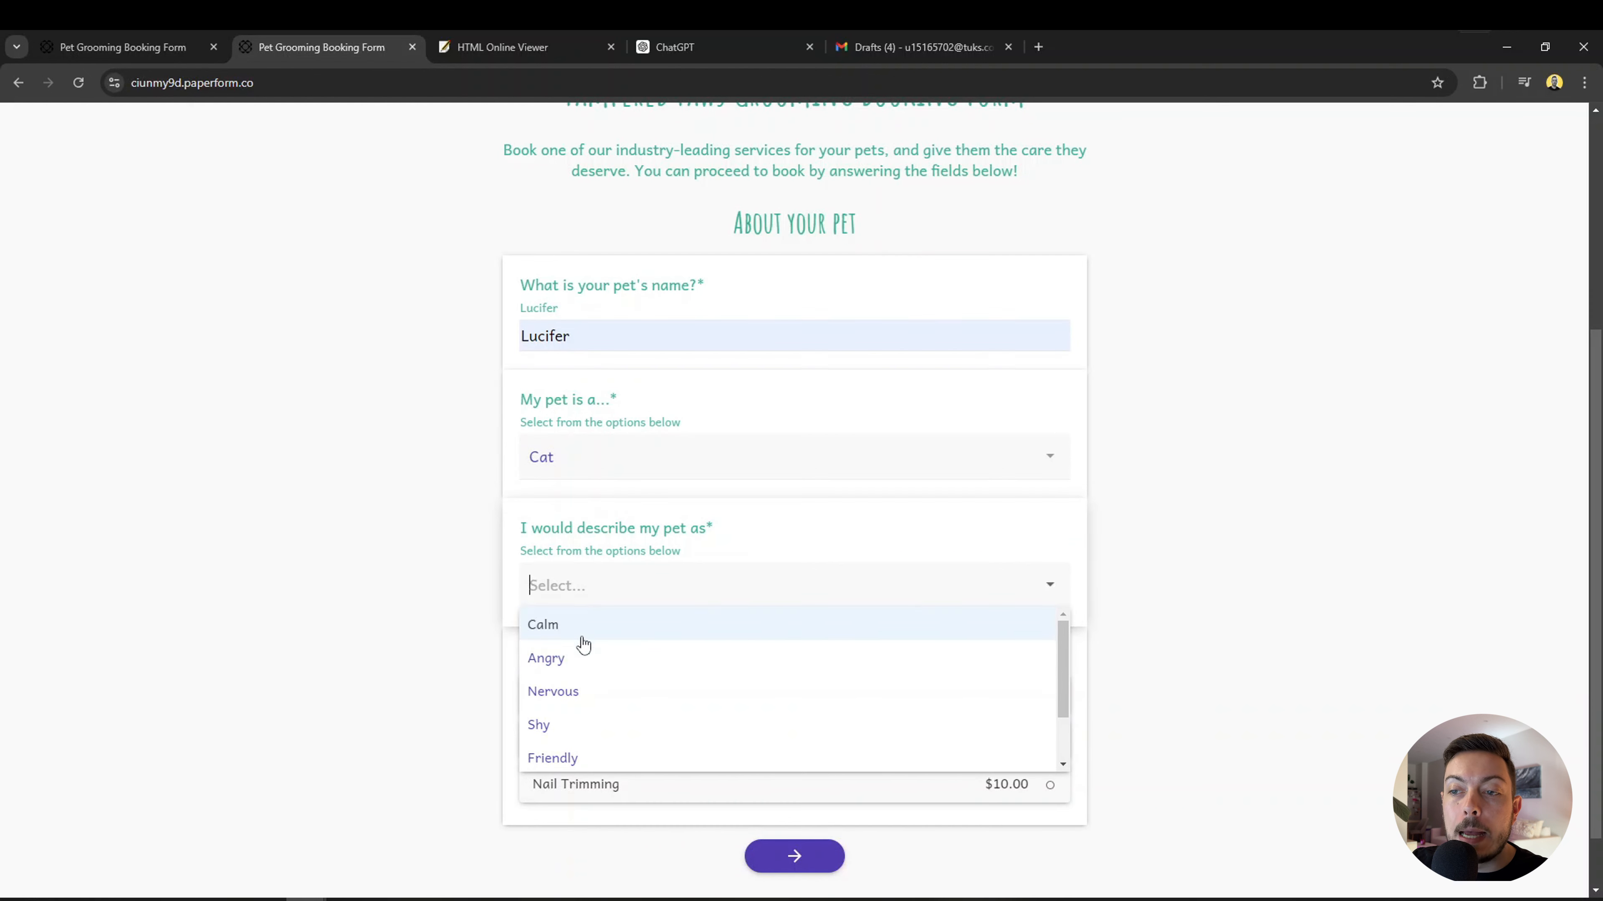
{"action": "left_click", "coordinate": [566, 659]}
{"action": "left_click", "coordinate": [598, 786]}
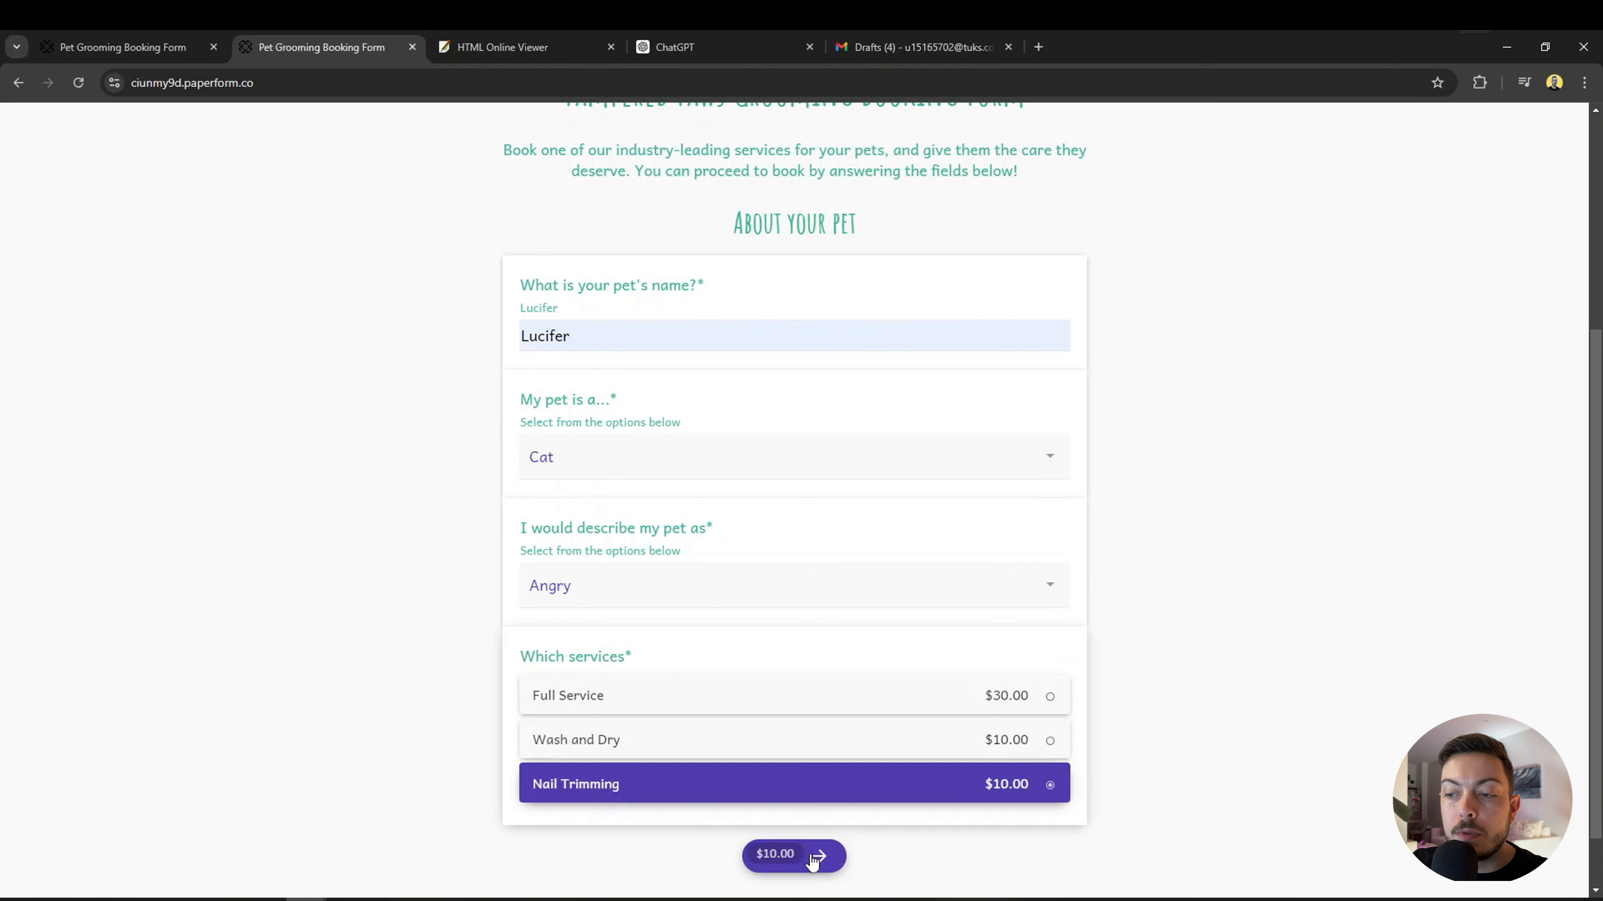
{"action": "left_click", "coordinate": [829, 856]}
Fill in the customer's contact details from the saved profile and remove the surname from the name field.
{"action": "left_click", "coordinate": [622, 267]}
{"action": "left_click", "coordinate": [681, 306]}
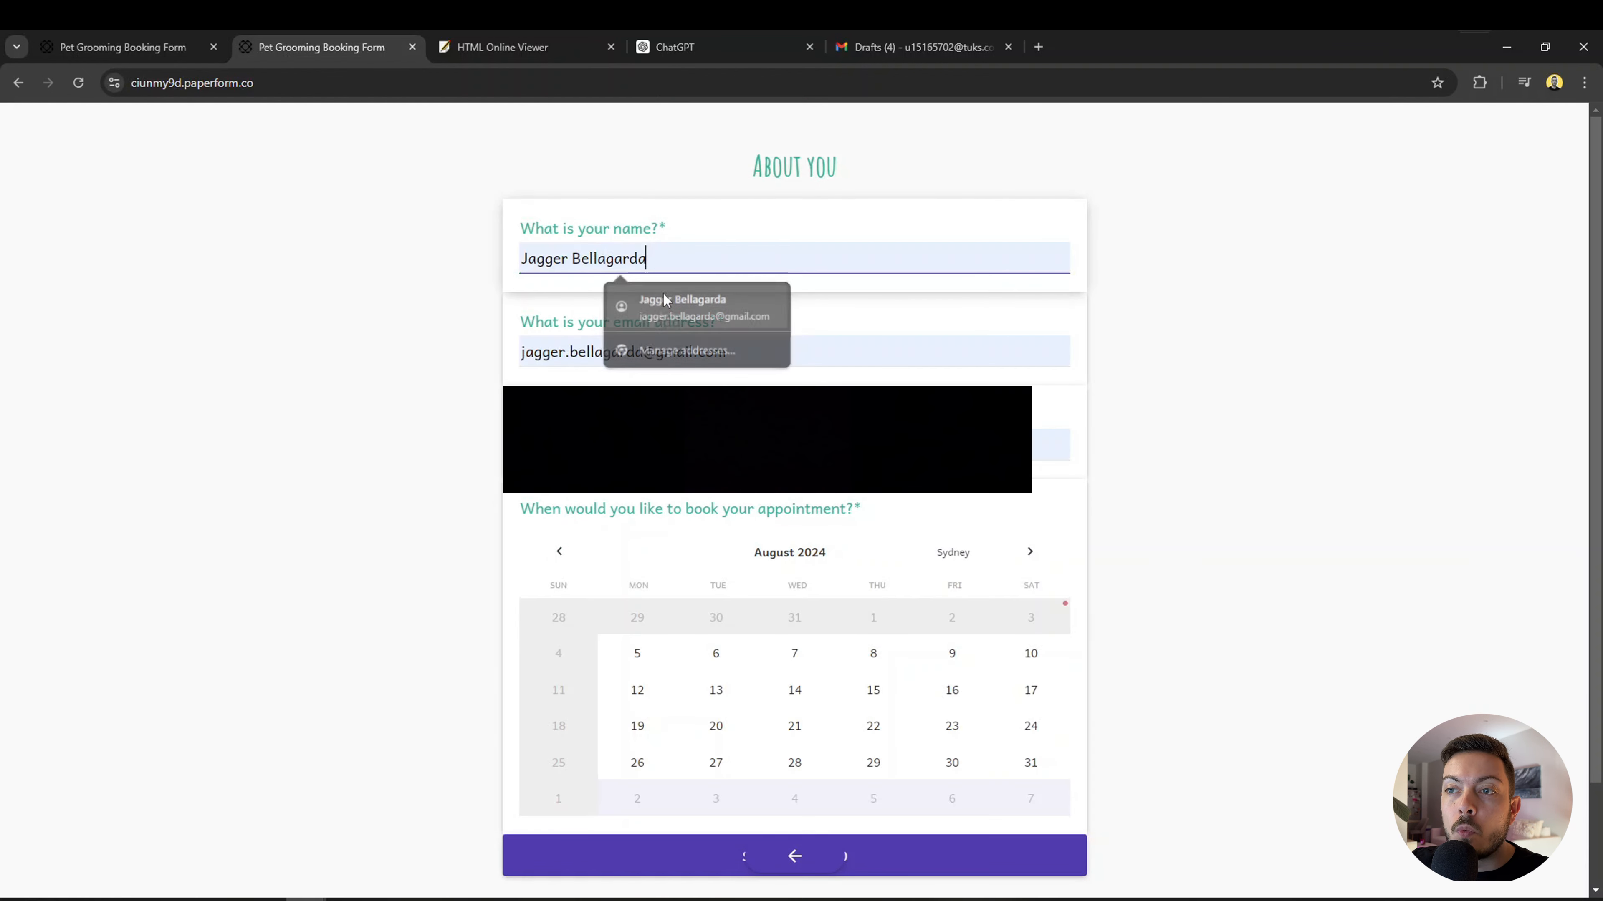
{"action": "left_click_drag", "start_coordinate": [656, 258], "coordinate": [571, 259]}
{"action": "key", "text": "BackSpace"}
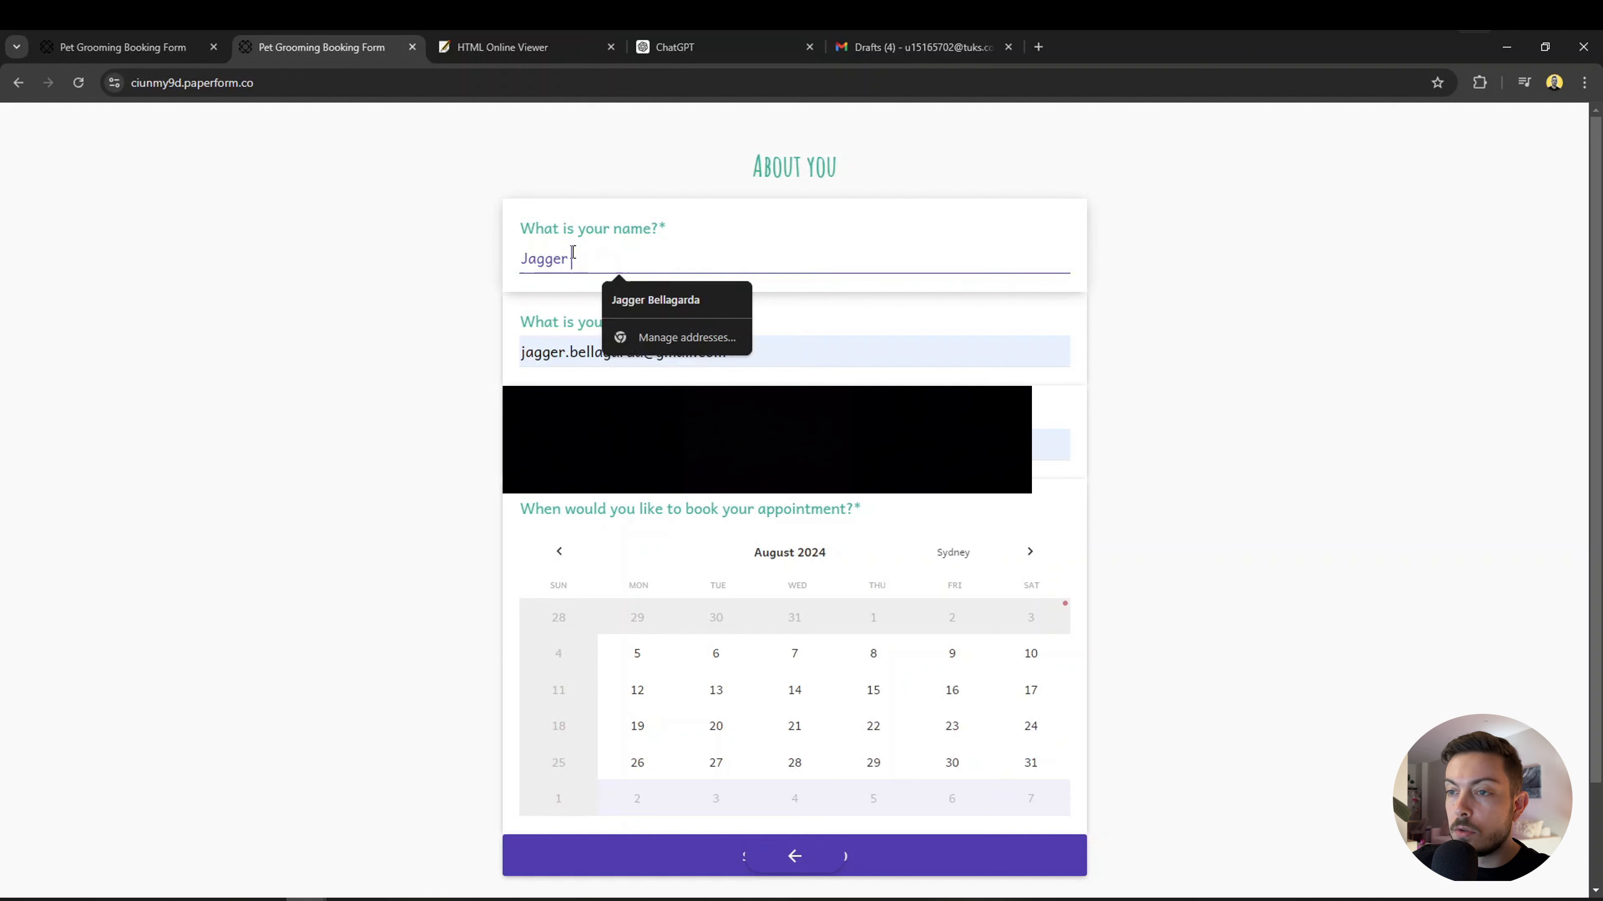
{"action": "left_click", "coordinate": [456, 319]}
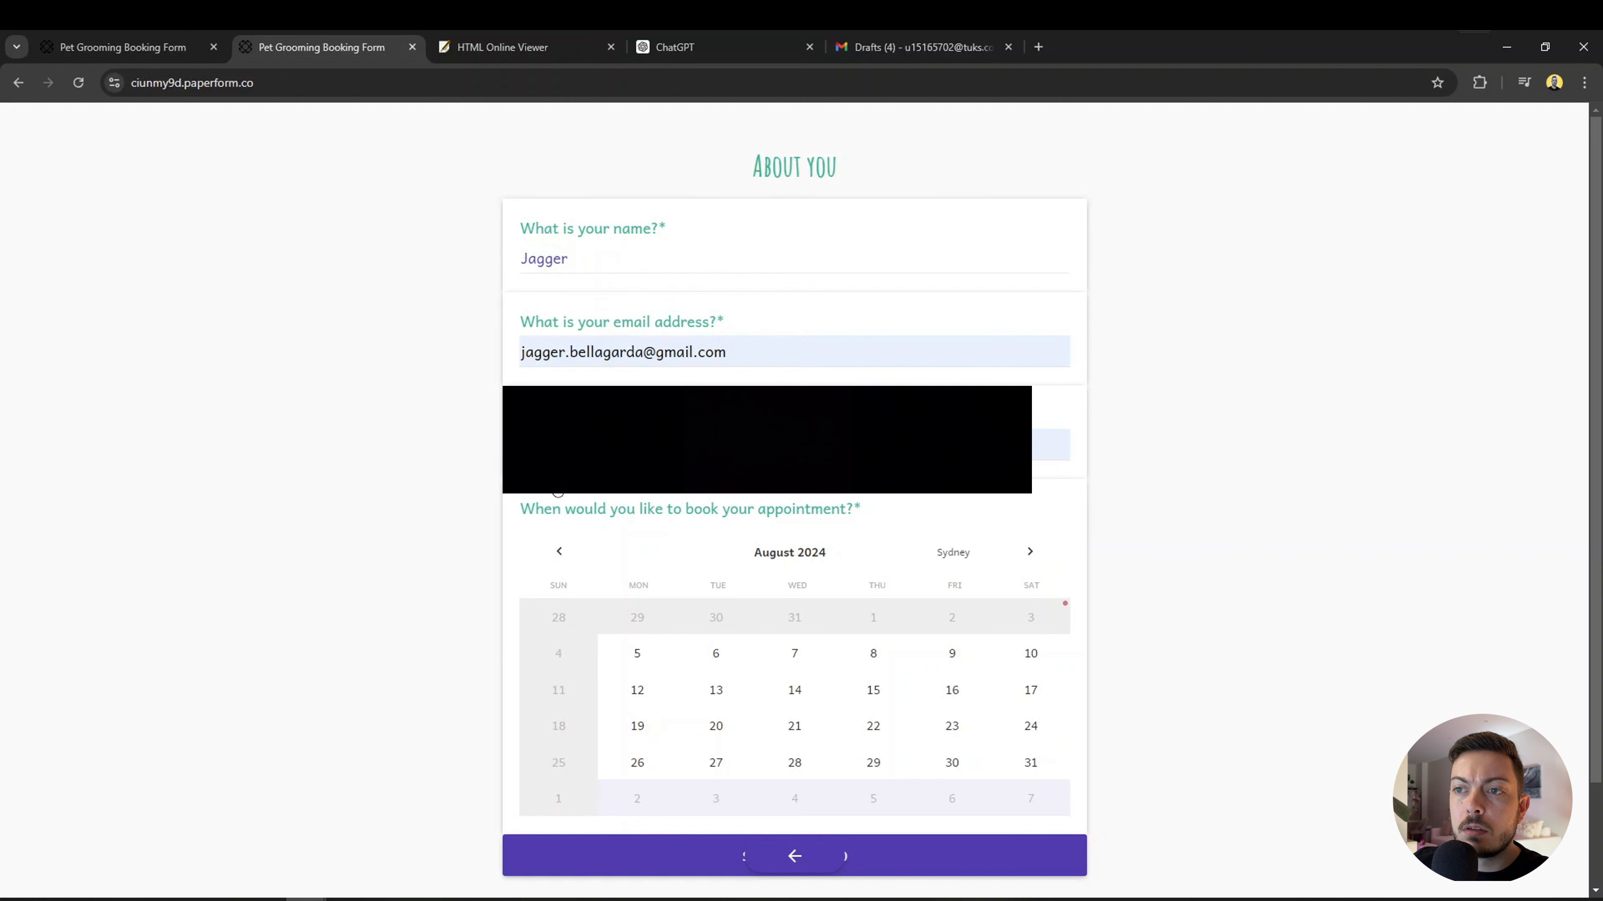
Book the appointment for Wednesday, August 14, 2024 at 7:45 PM and submit the form.
{"action": "left_click", "coordinate": [799, 699]}
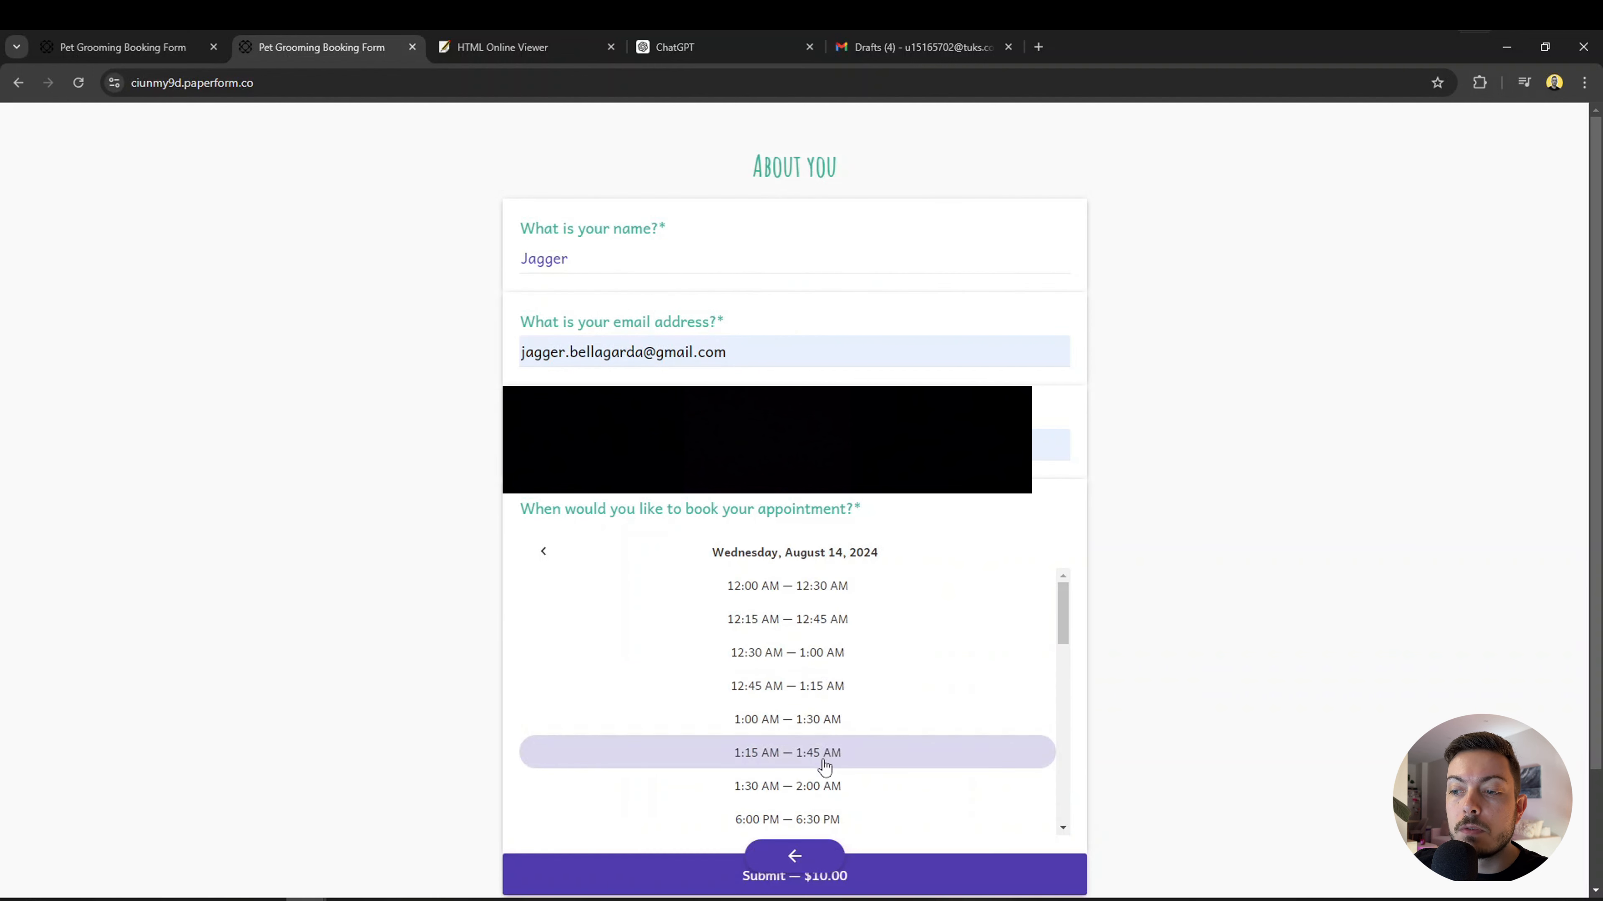
{"action": "scroll", "coordinate": [820, 757], "scroll_direction": "down", "scroll_amount": 4}
{"action": "scroll", "coordinate": [814, 753], "scroll_direction": "up", "scroll_amount": 1}
{"action": "left_click", "coordinate": [782, 800]}
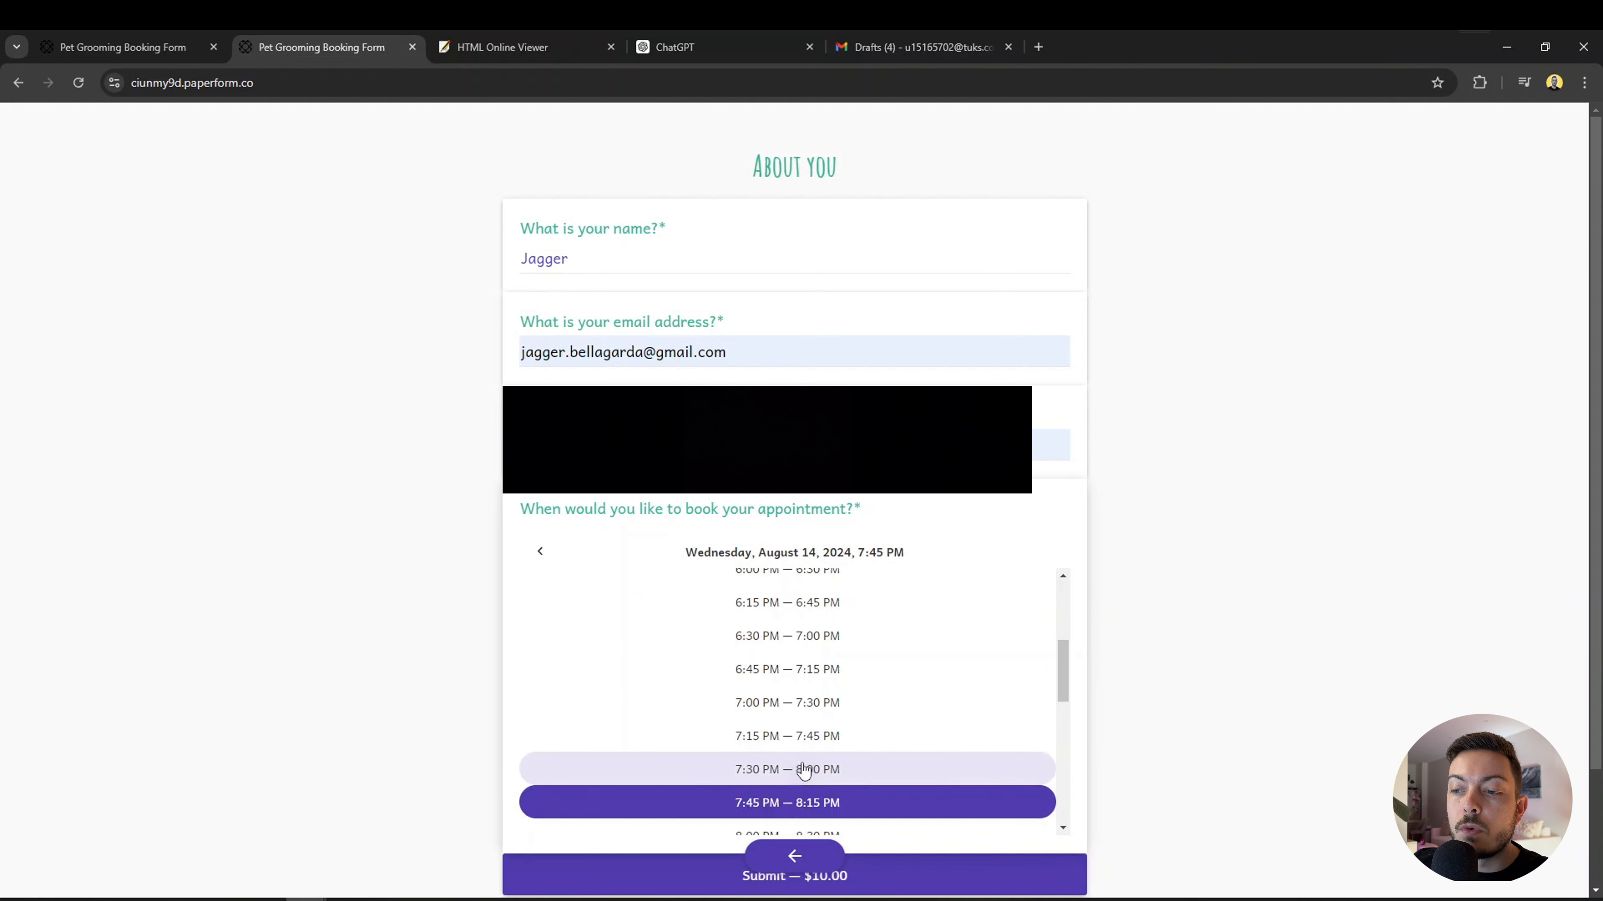
{"action": "left_click", "coordinate": [813, 695]}
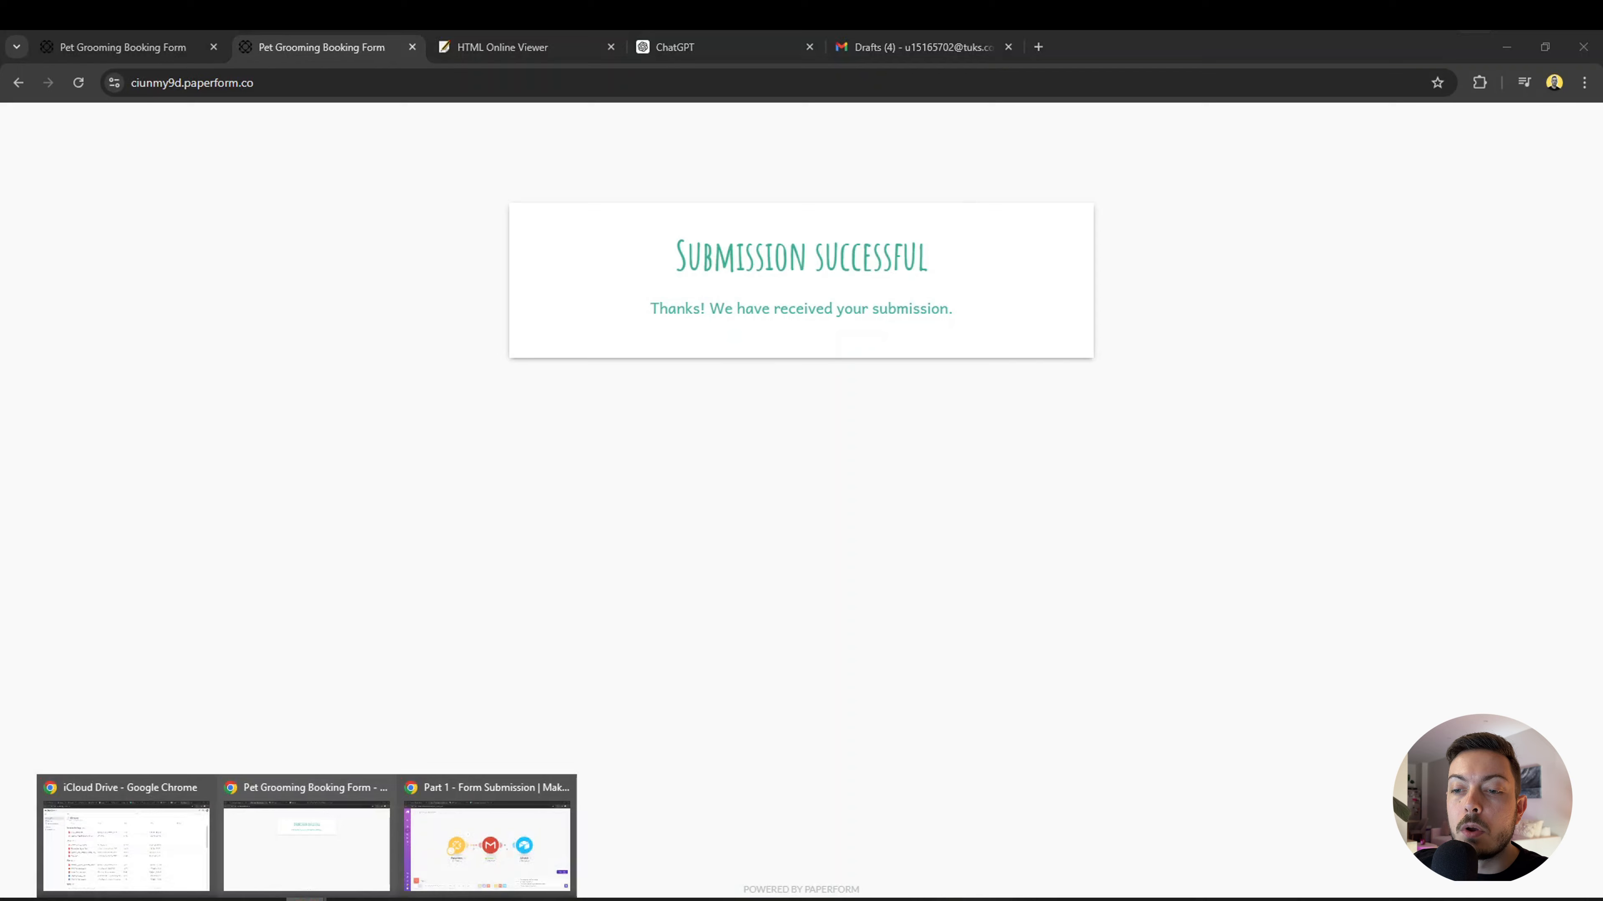
Check the Part 1 run in Make, reload the Gmail drafts and examine the newest Lucifer booking confirmation, minimising the older draft.
{"action": "left_click", "coordinate": [441, 873]}
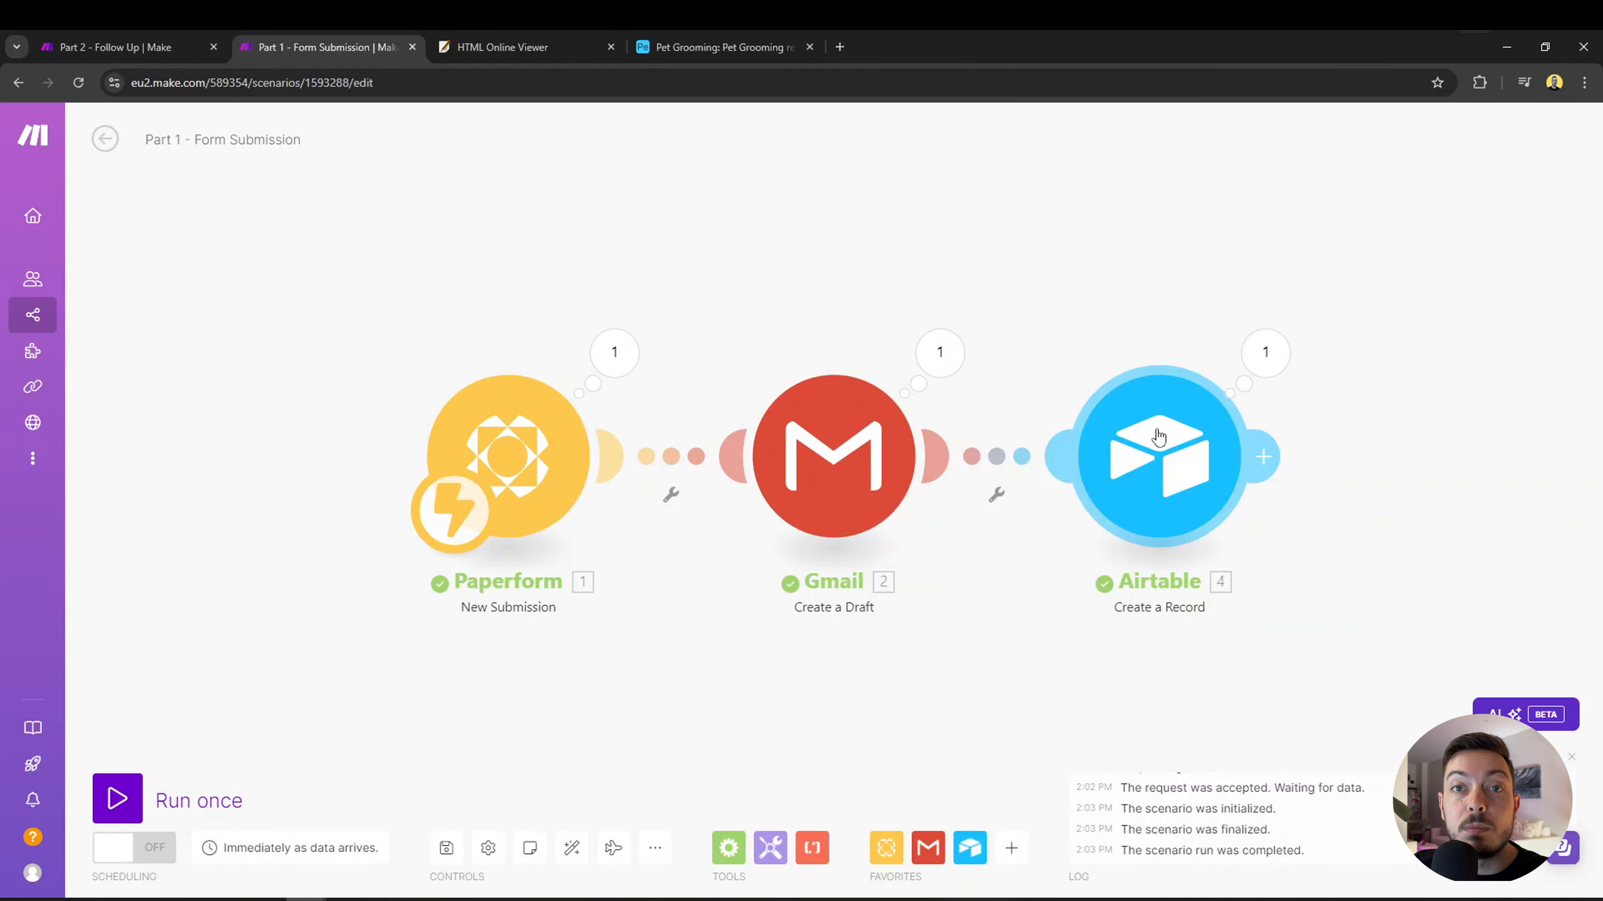
{"action": "left_click", "coordinate": [305, 899]}
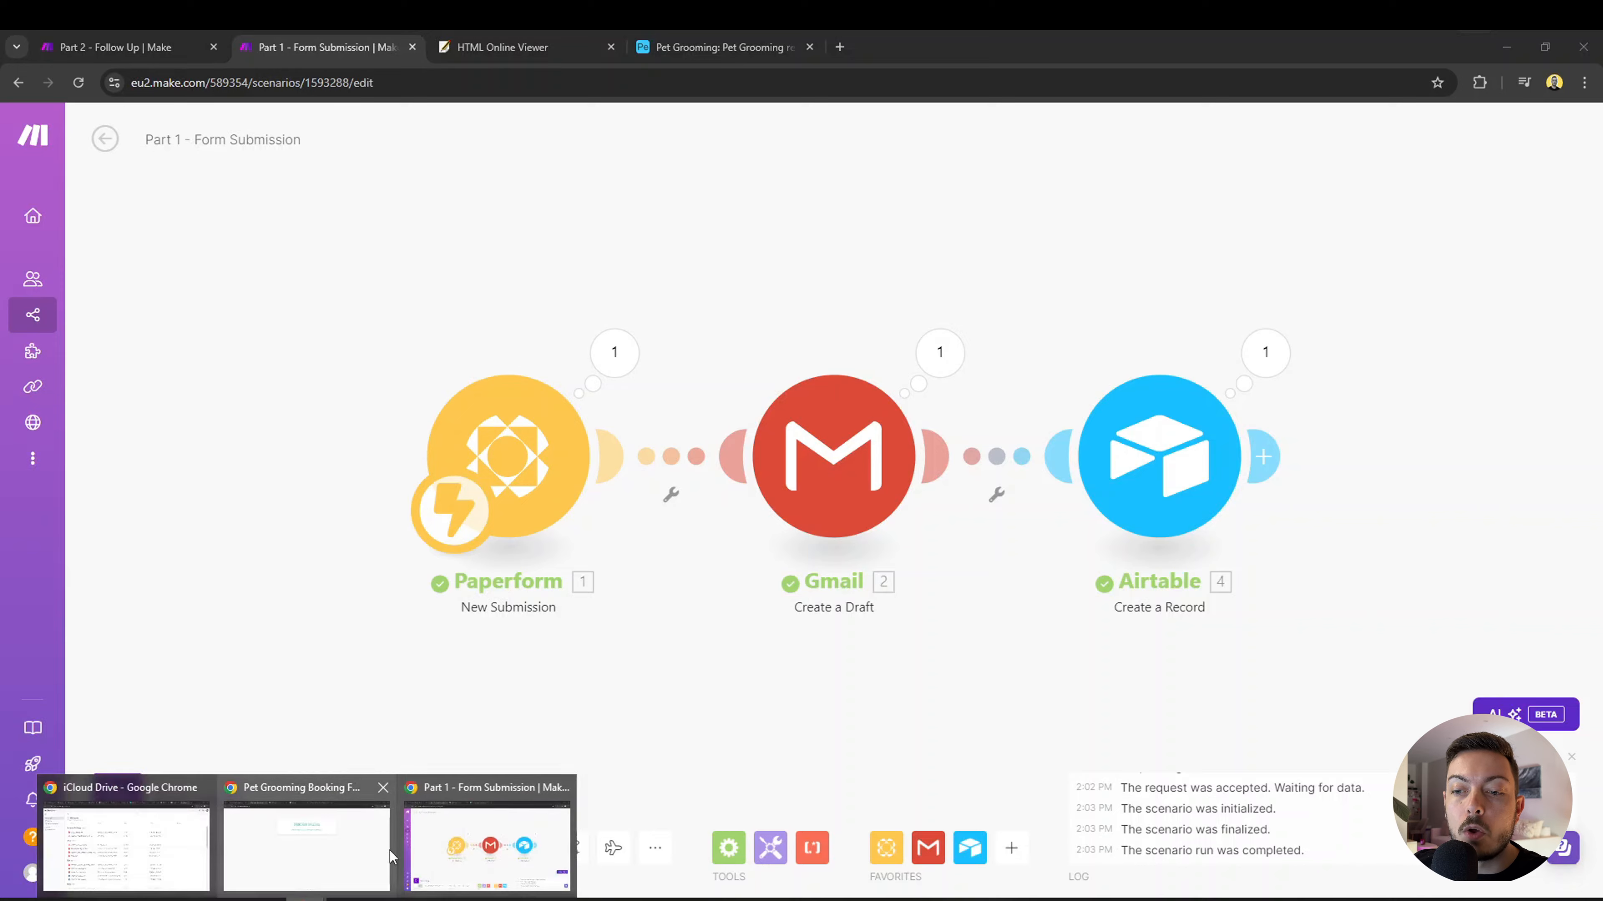
{"action": "left_click", "coordinate": [370, 832]}
{"action": "left_click", "coordinate": [888, 42]}
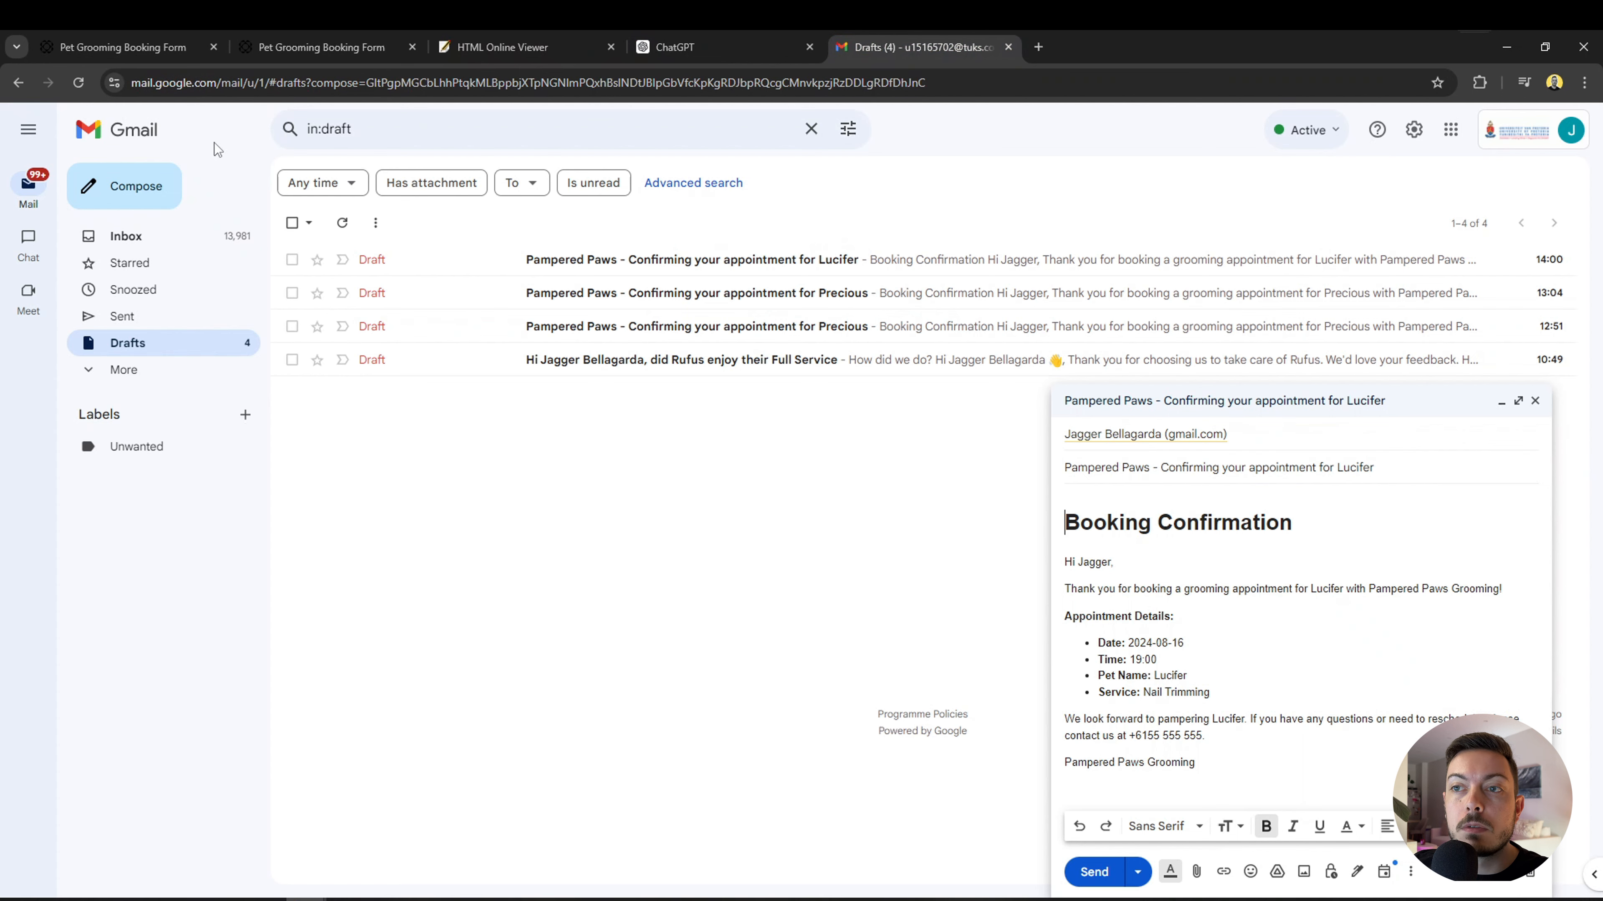
{"action": "left_click", "coordinate": [78, 83]}
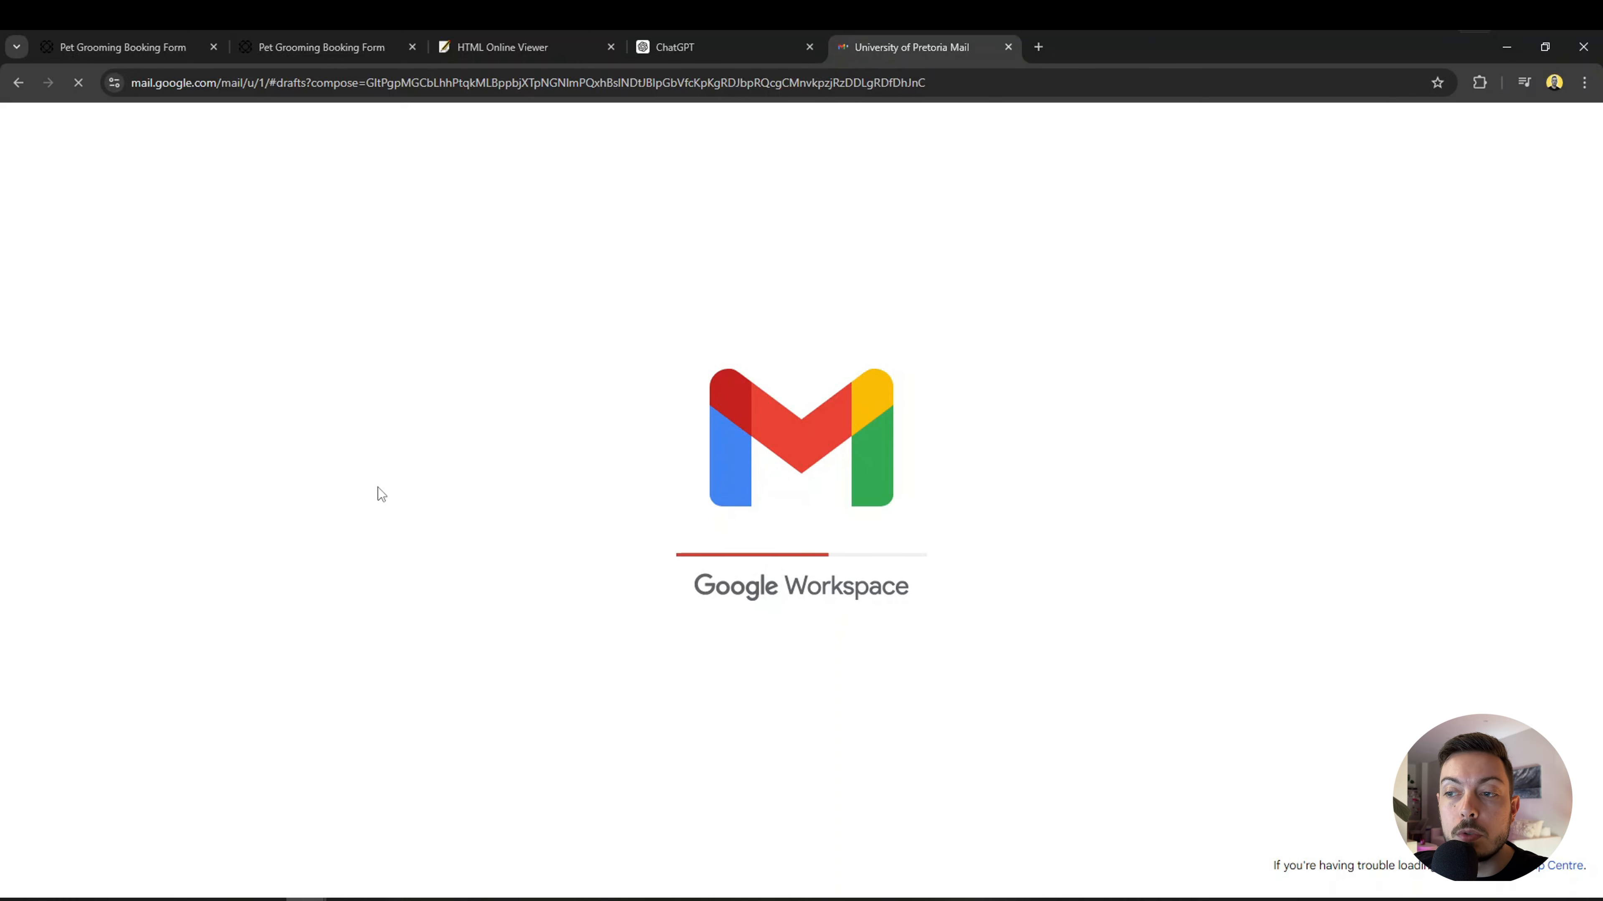
{"action": "left_click", "coordinate": [752, 261]}
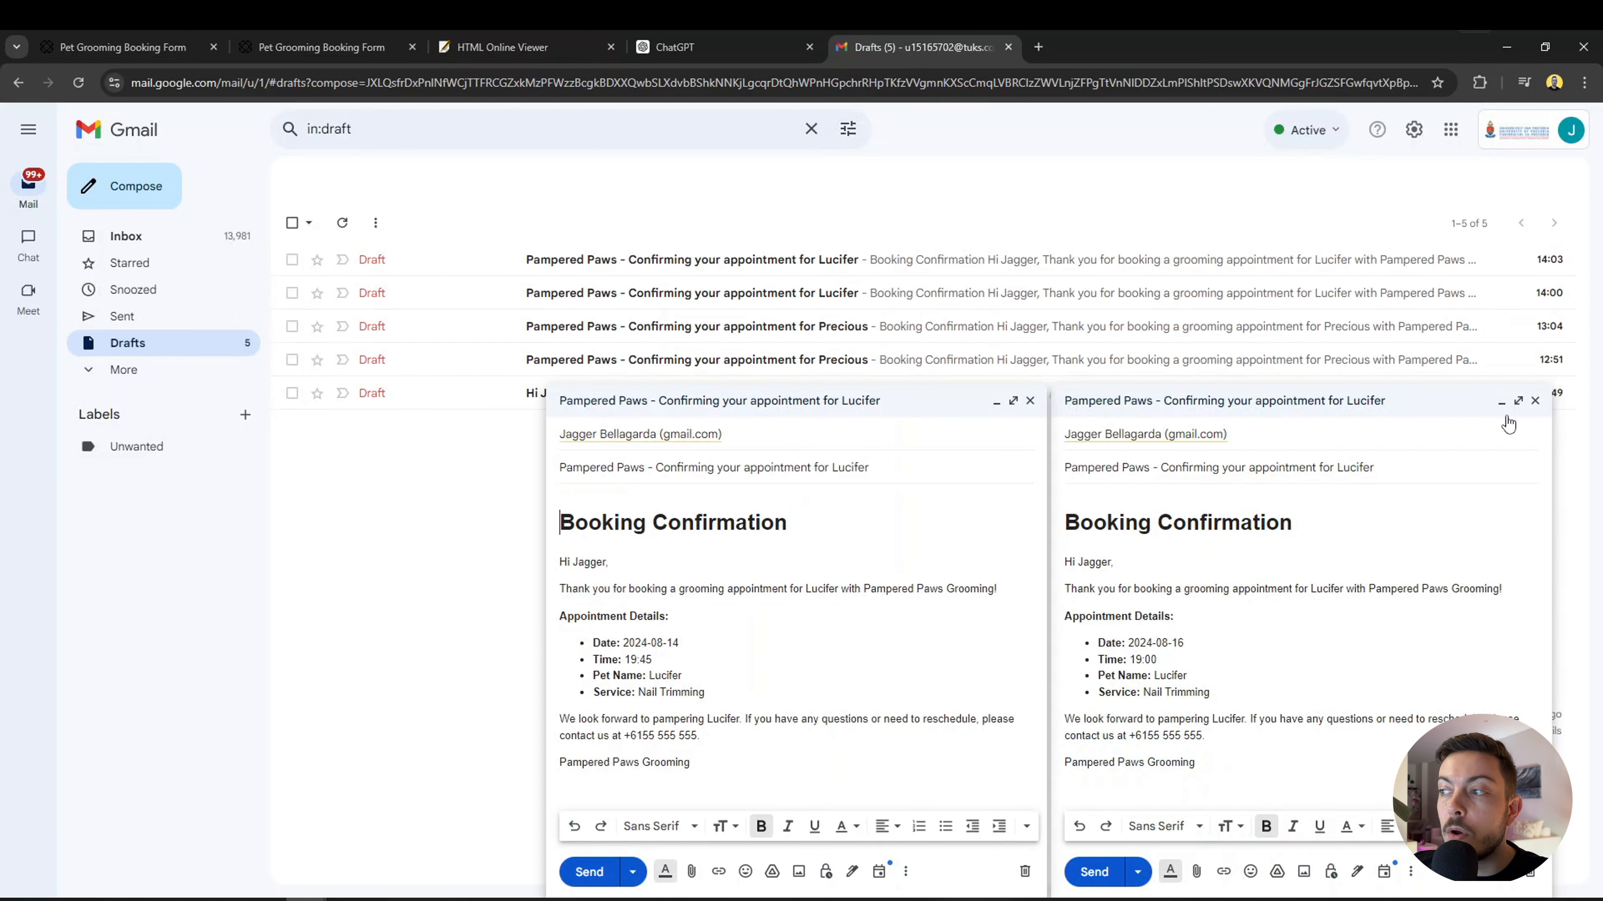
{"action": "left_click", "coordinate": [1501, 402]}
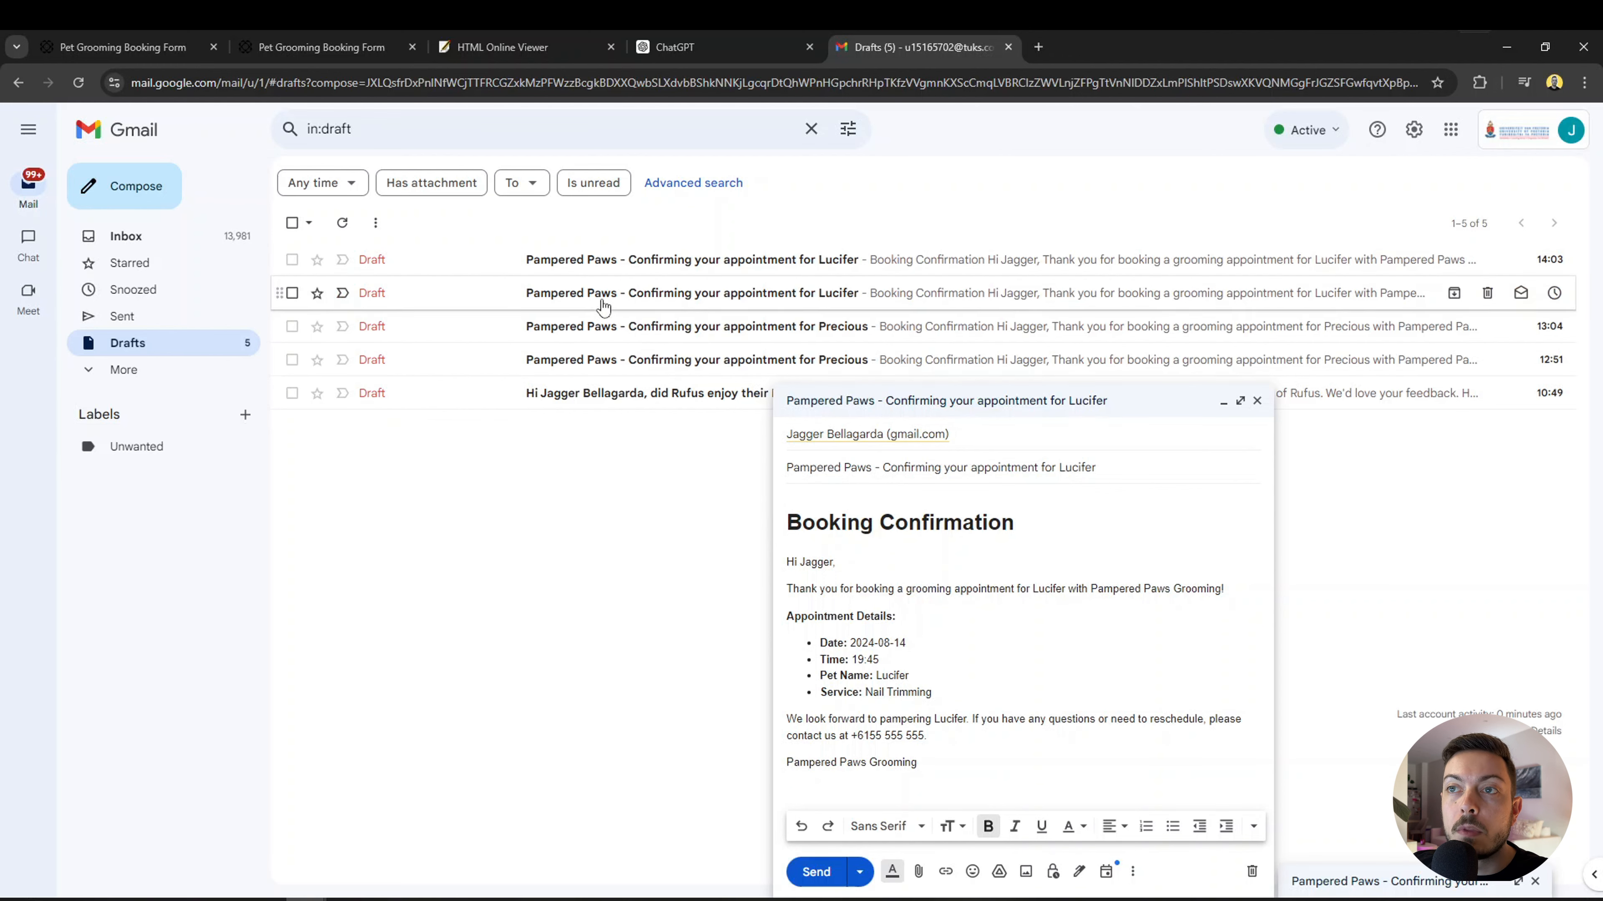
Switch to Airtable and check the Pet Grooming table for the new booking record against the Part 1 scenario.
{"action": "left_click", "coordinate": [306, 899]}
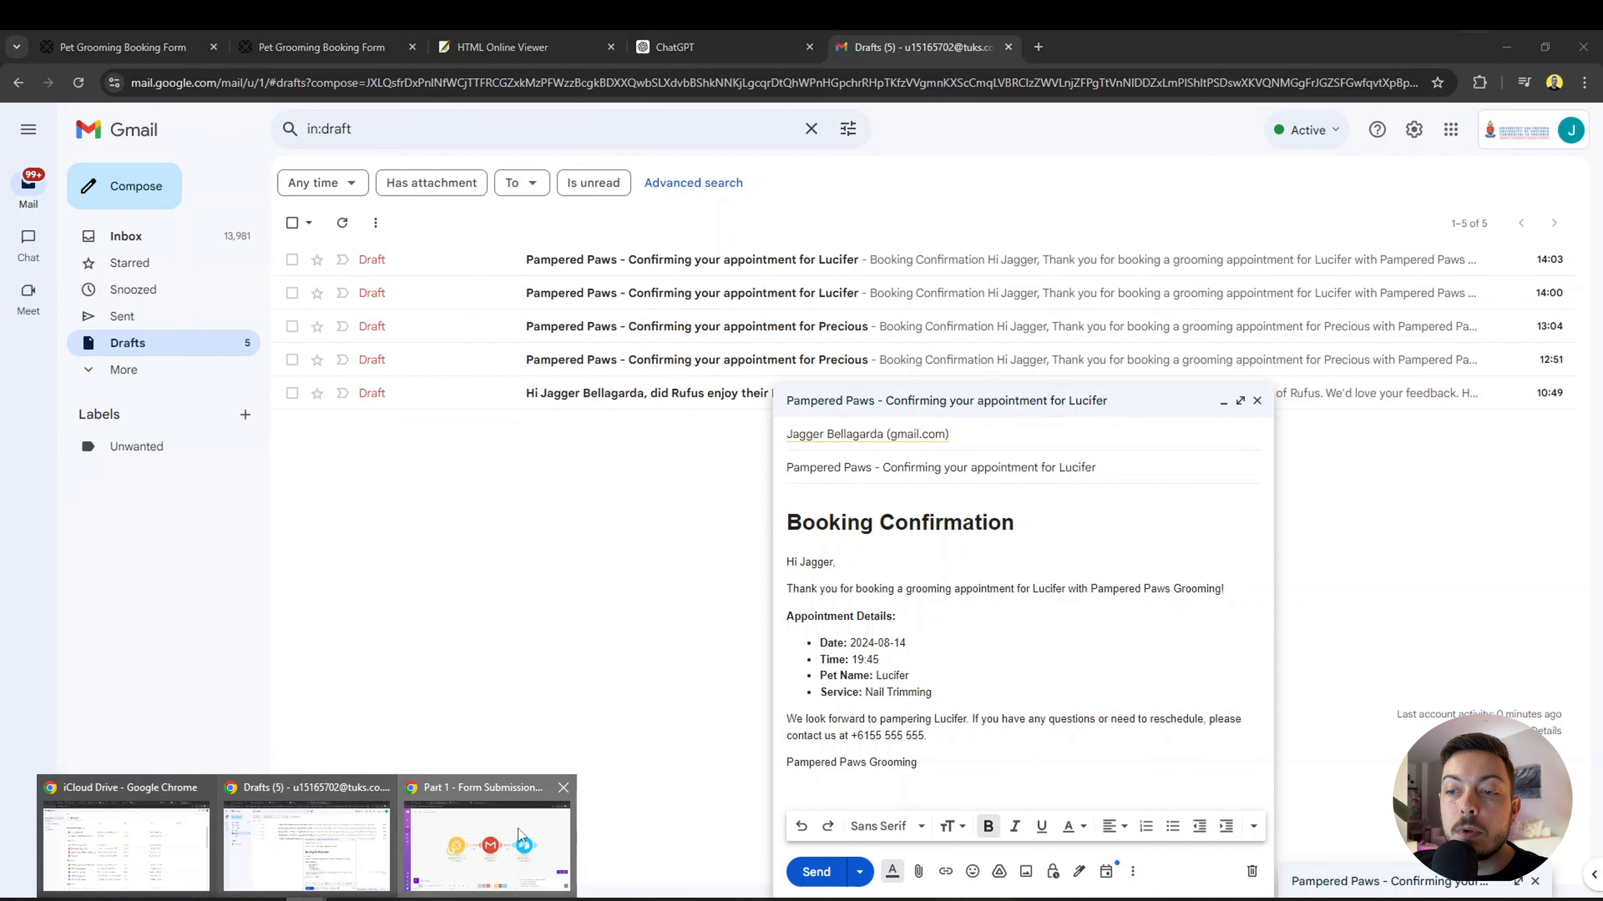
{"action": "left_click", "coordinate": [486, 846]}
{"action": "left_click", "coordinate": [719, 47]}
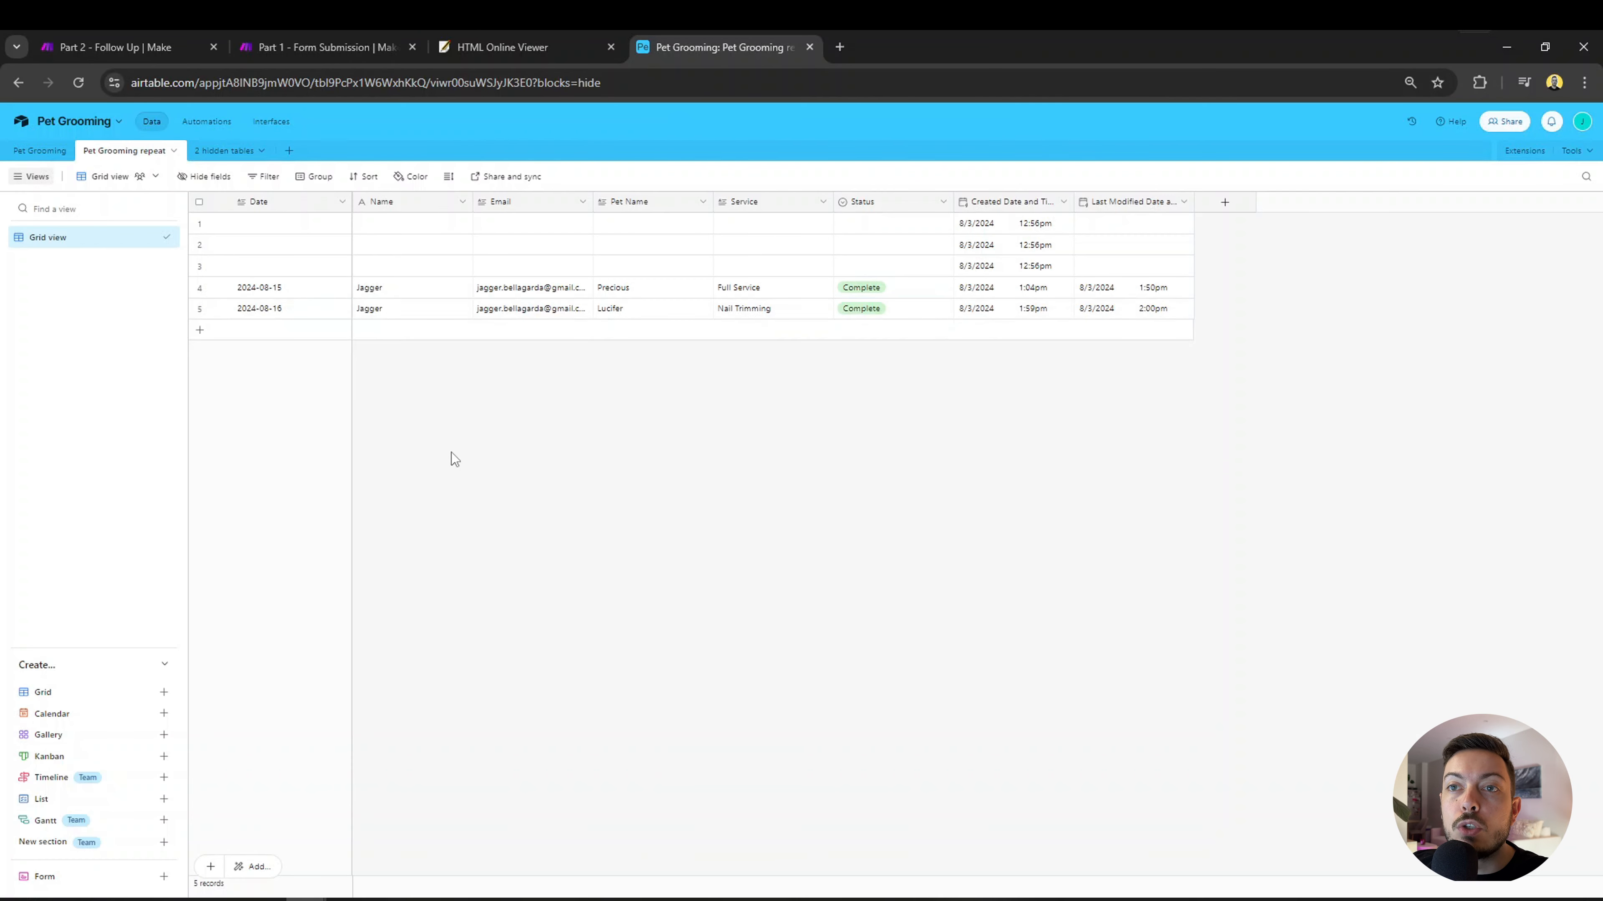
{"action": "left_click", "coordinate": [39, 150]}
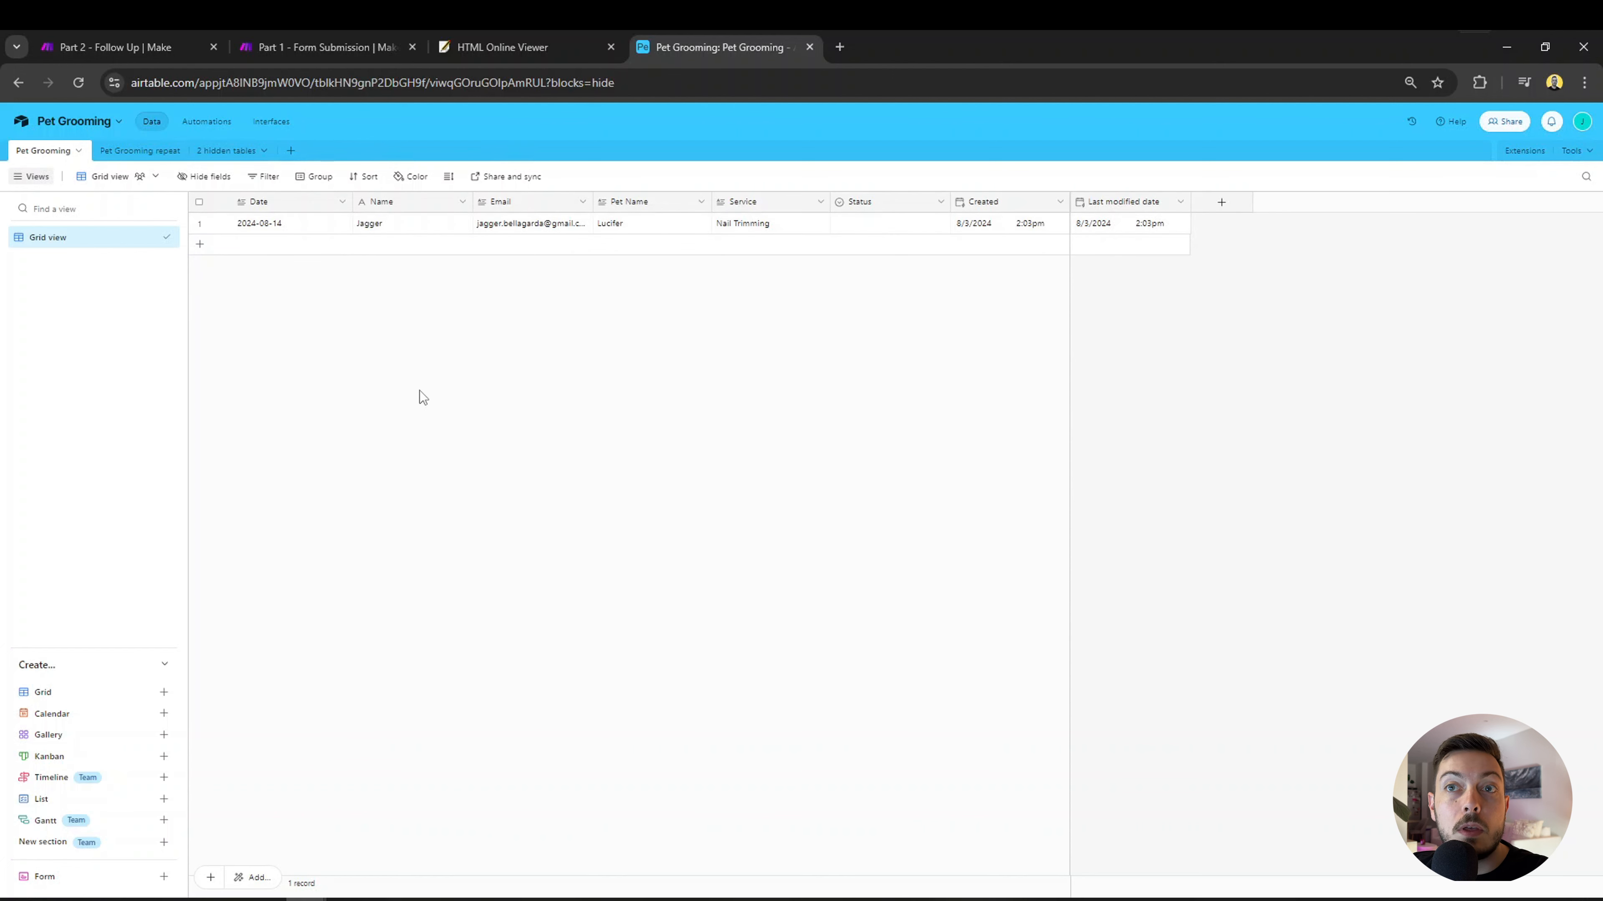
{"action": "left_click", "coordinate": [308, 39]}
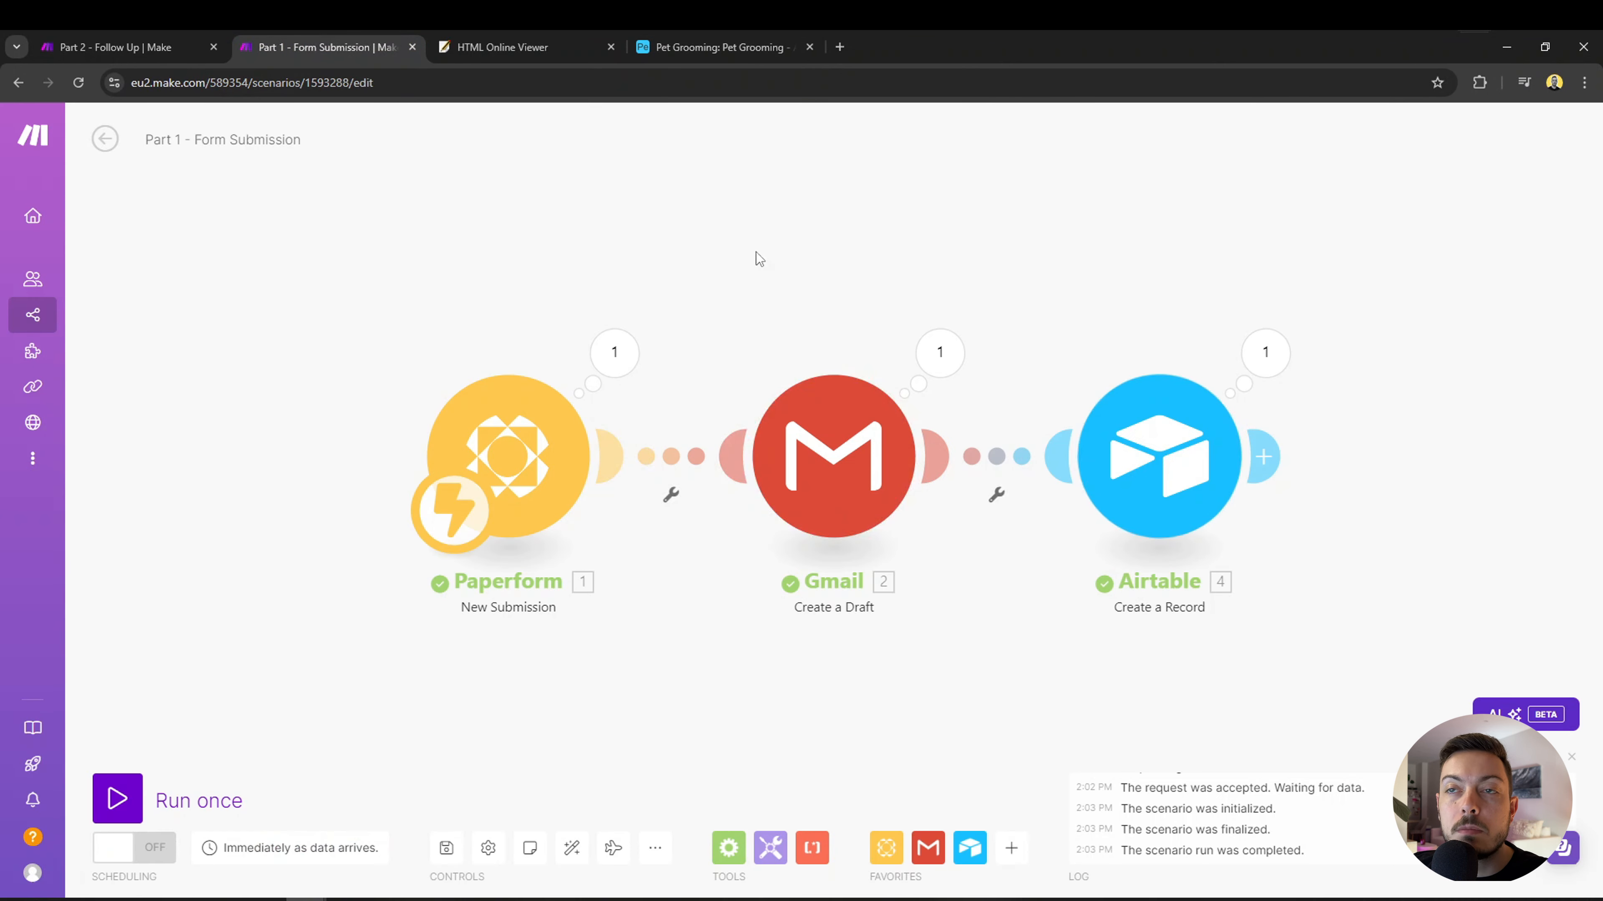
{"action": "left_click", "coordinate": [719, 46]}
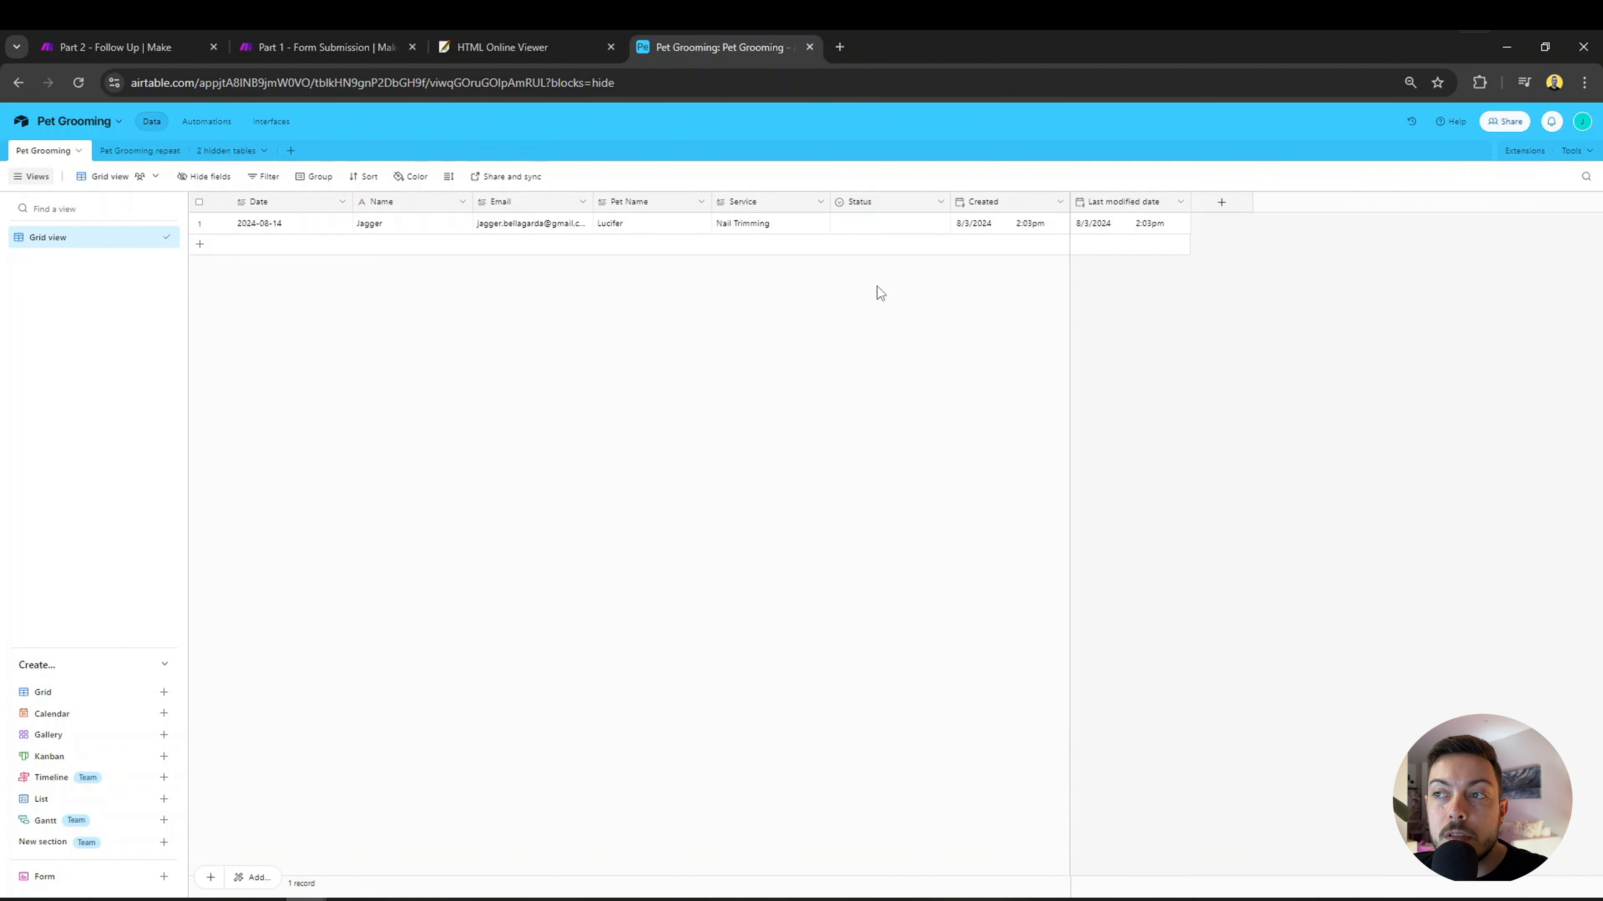
Set the Lucifer booking's Status to Complete in Airtable and run the Part 2 - Follow Up scenario in Make once.
{"action": "left_click", "coordinate": [882, 222]}
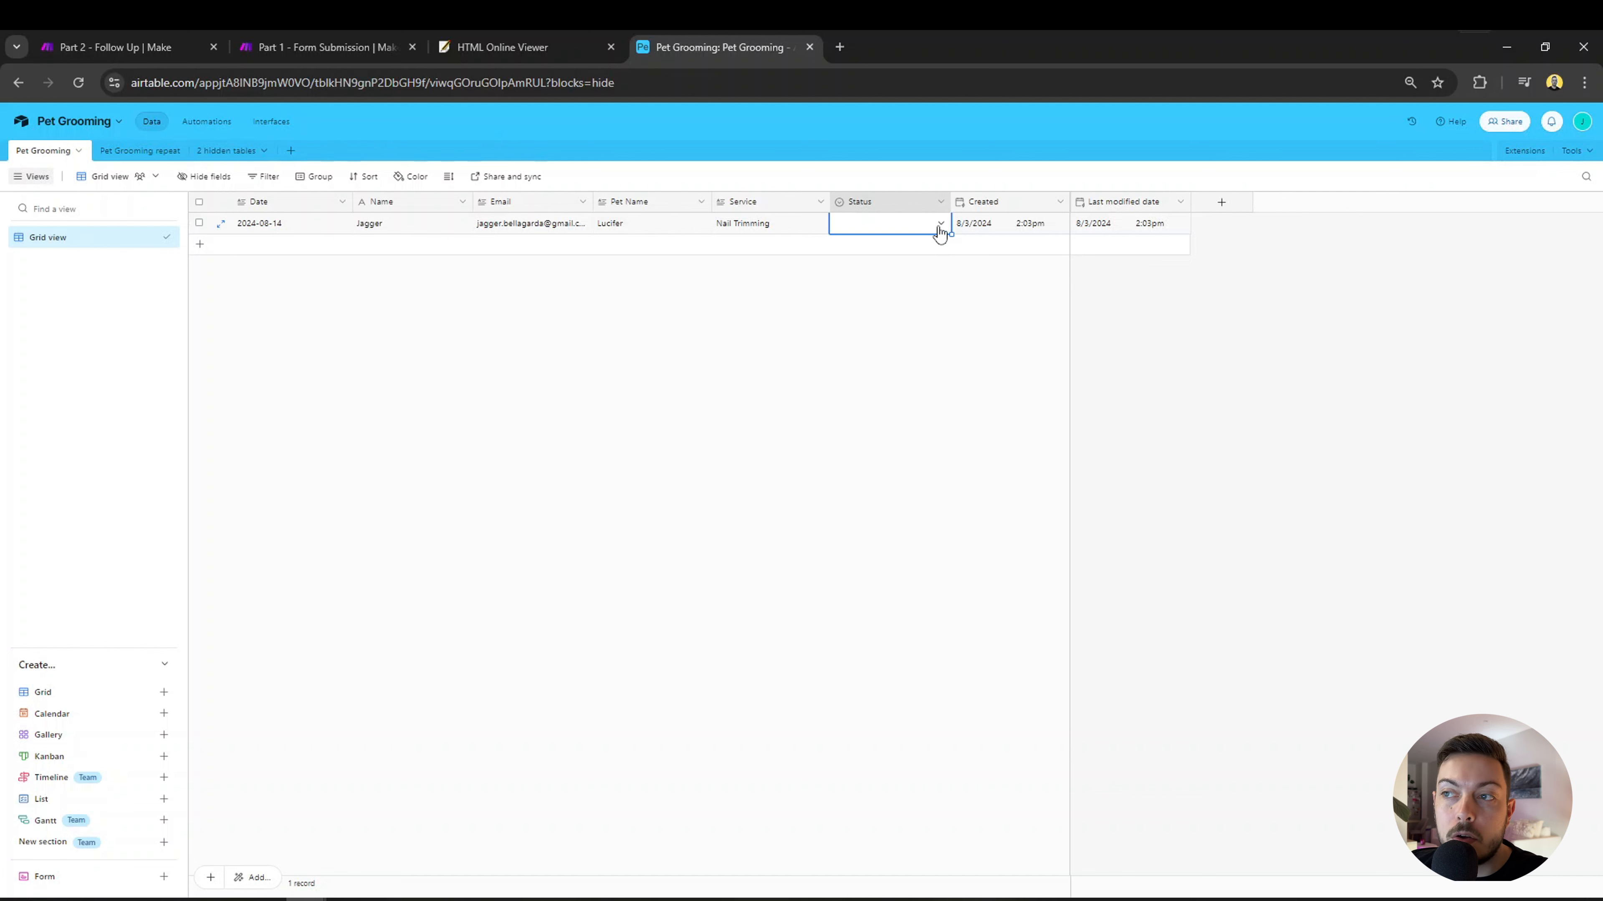
{"action": "left_click", "coordinate": [939, 231]}
{"action": "left_click", "coordinate": [886, 314]}
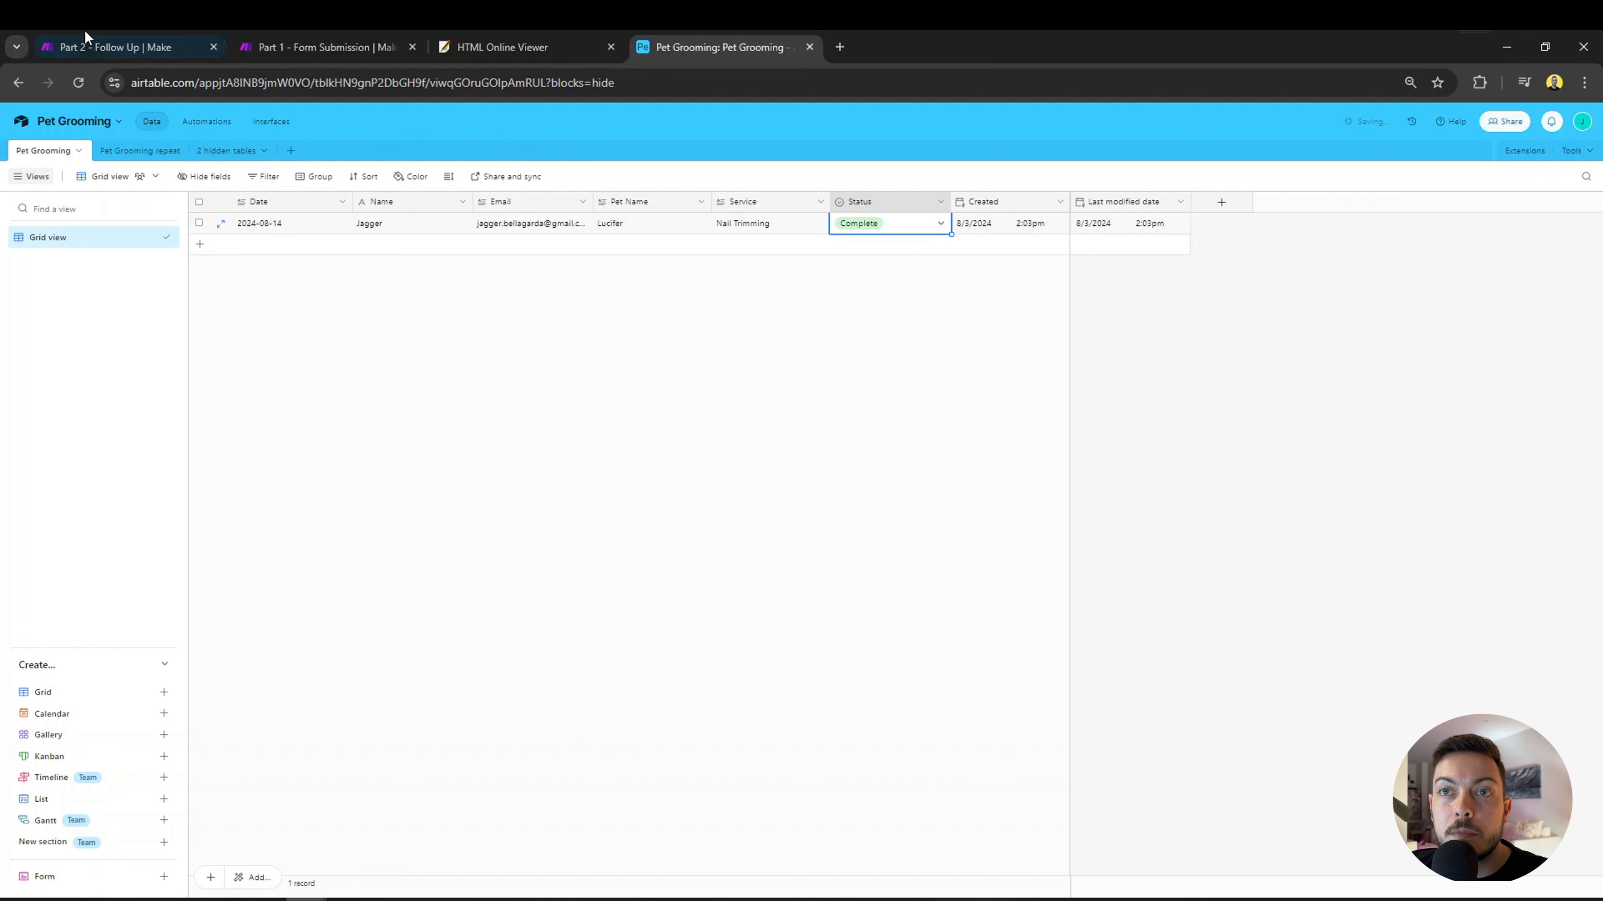
{"action": "left_click", "coordinate": [88, 45]}
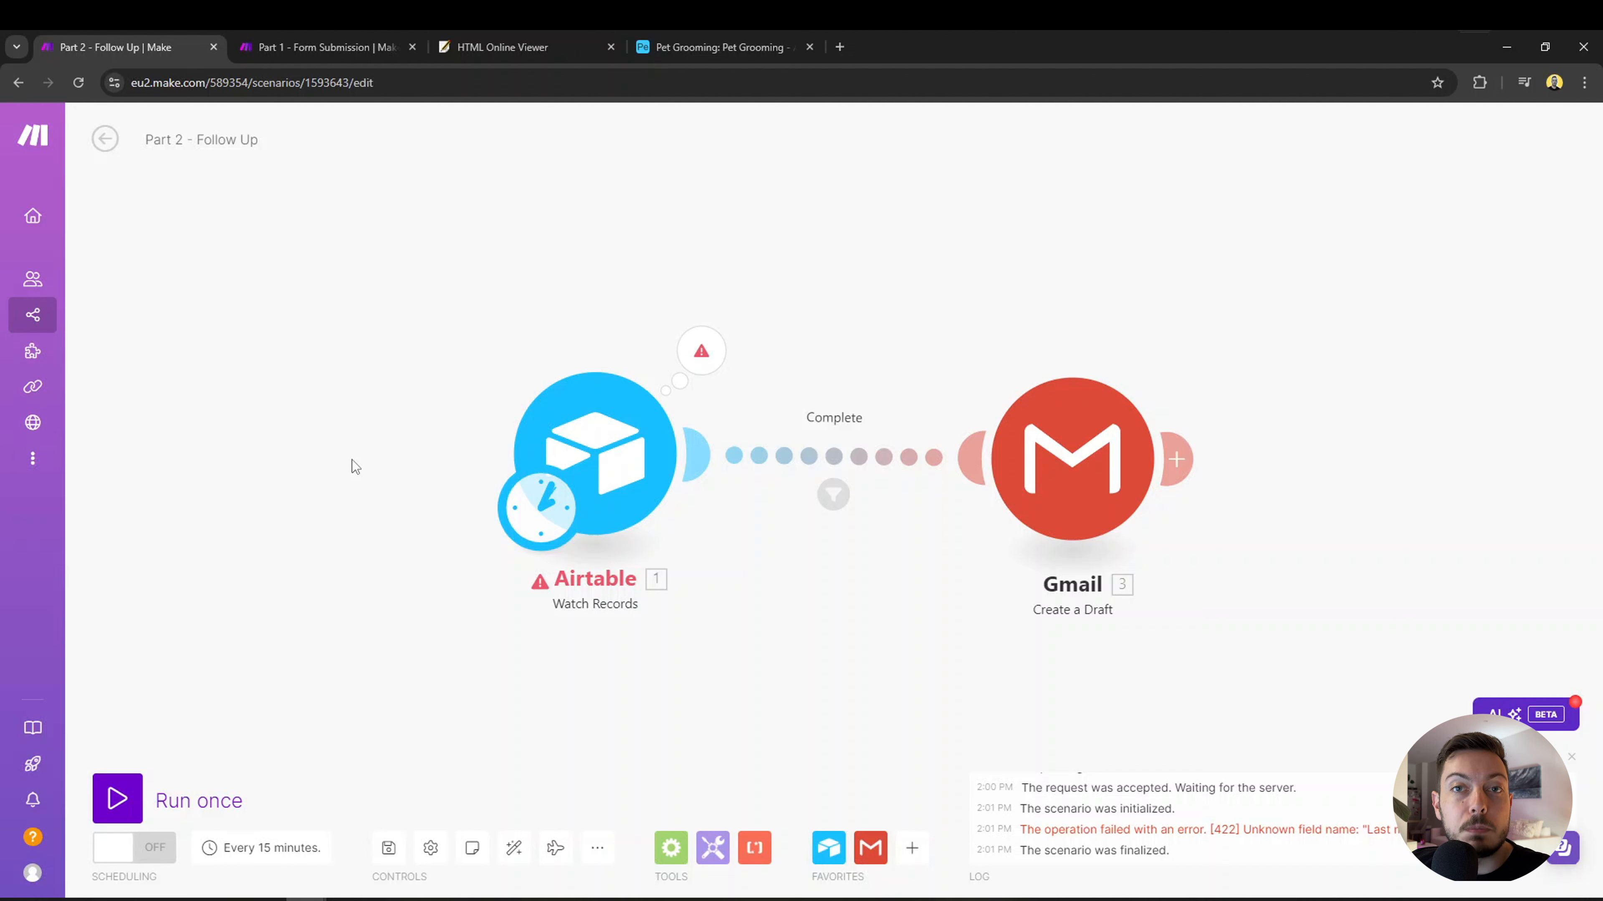
{"action": "left_click", "coordinate": [116, 798]}
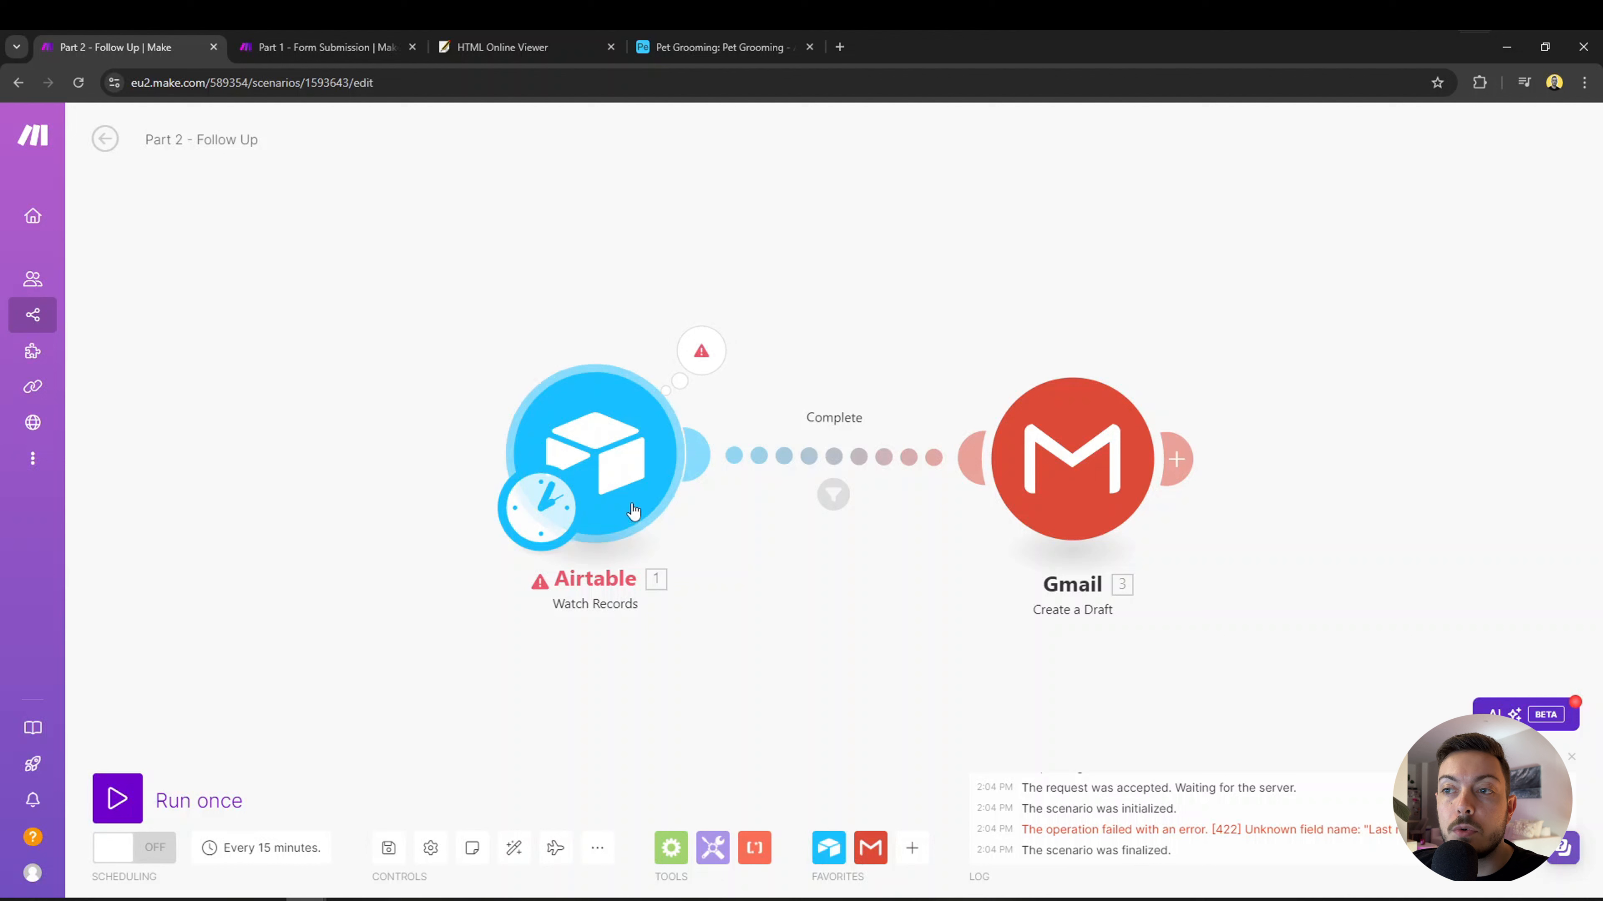
Set the Airtable Watch Records module's table to Pet Grooming, save it and run the Part 2 scenario once.
{"action": "left_click", "coordinate": [620, 445]}
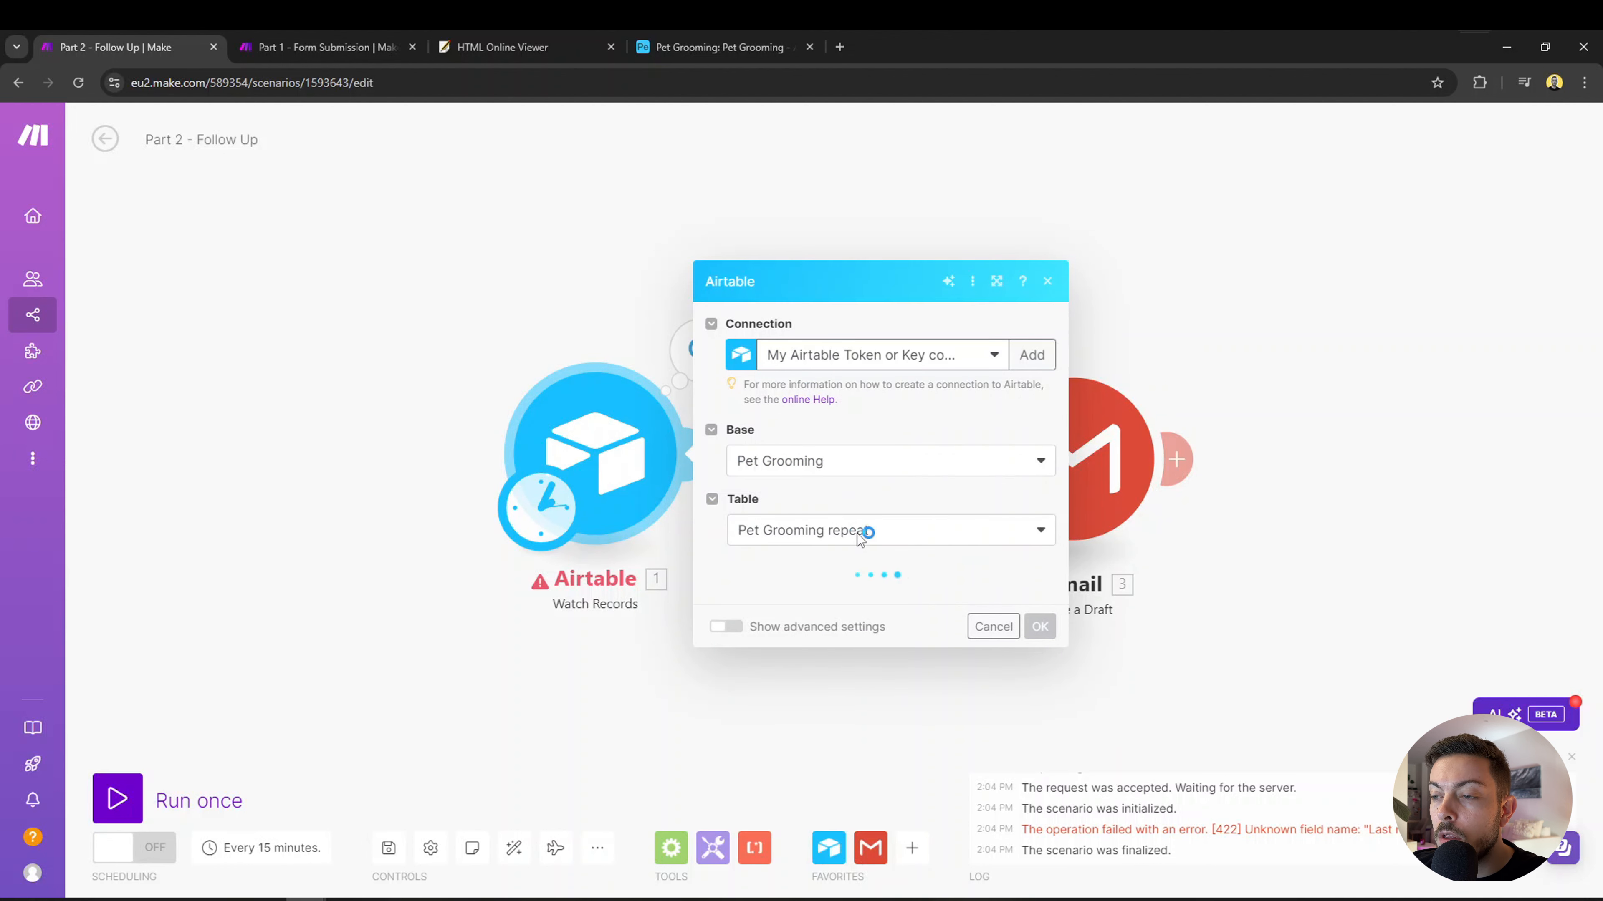
{"action": "left_click", "coordinate": [891, 384]}
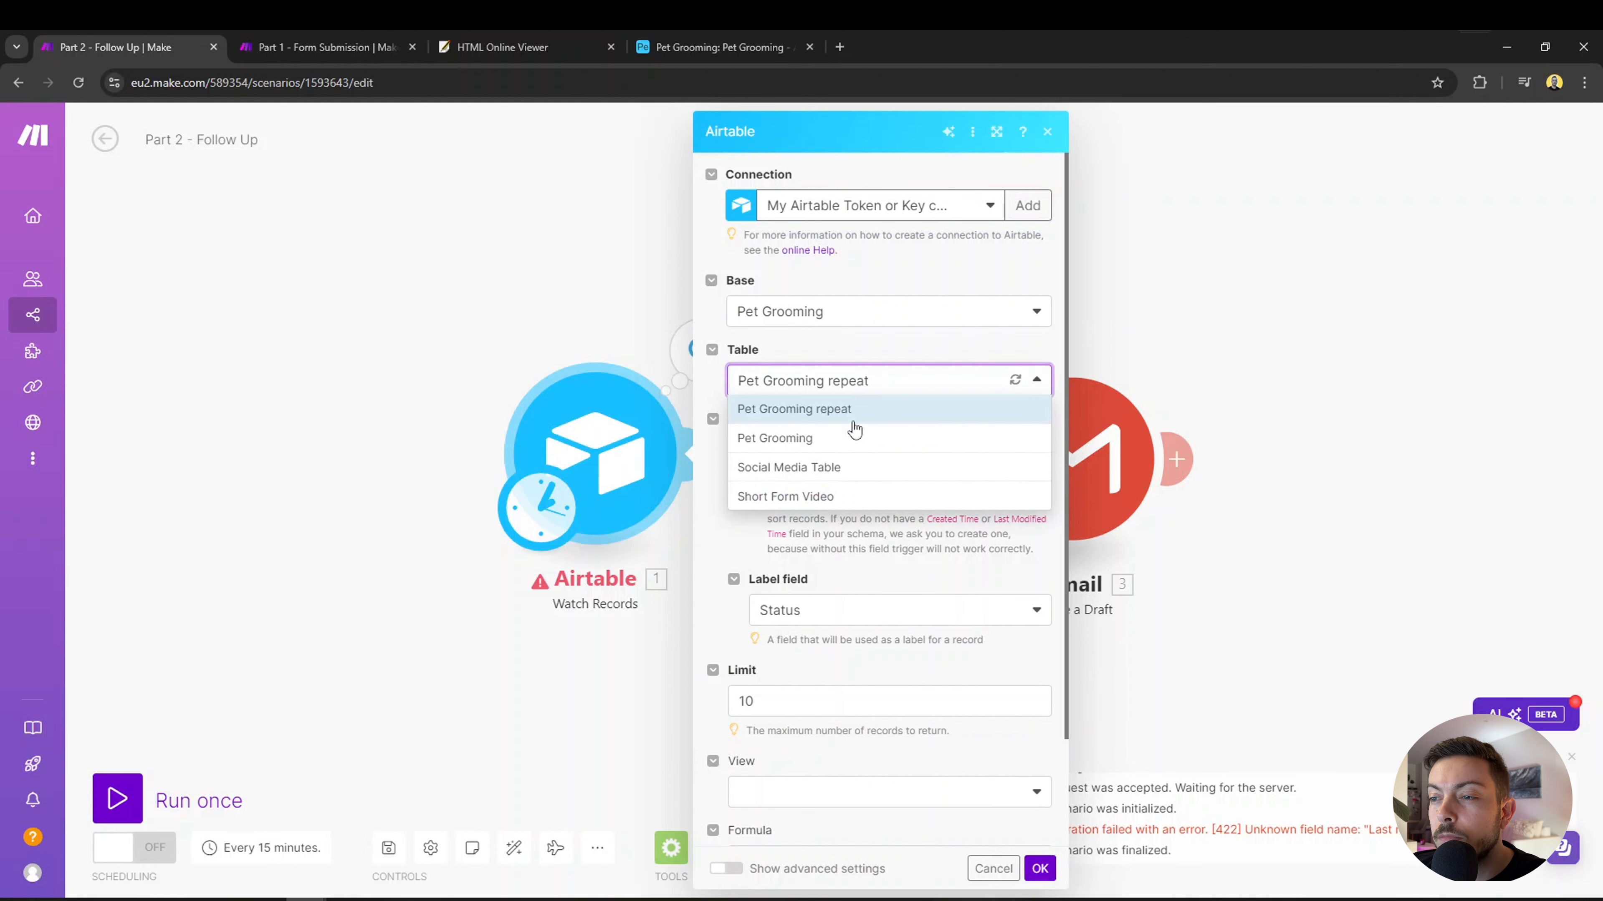
{"action": "left_click", "coordinate": [849, 442]}
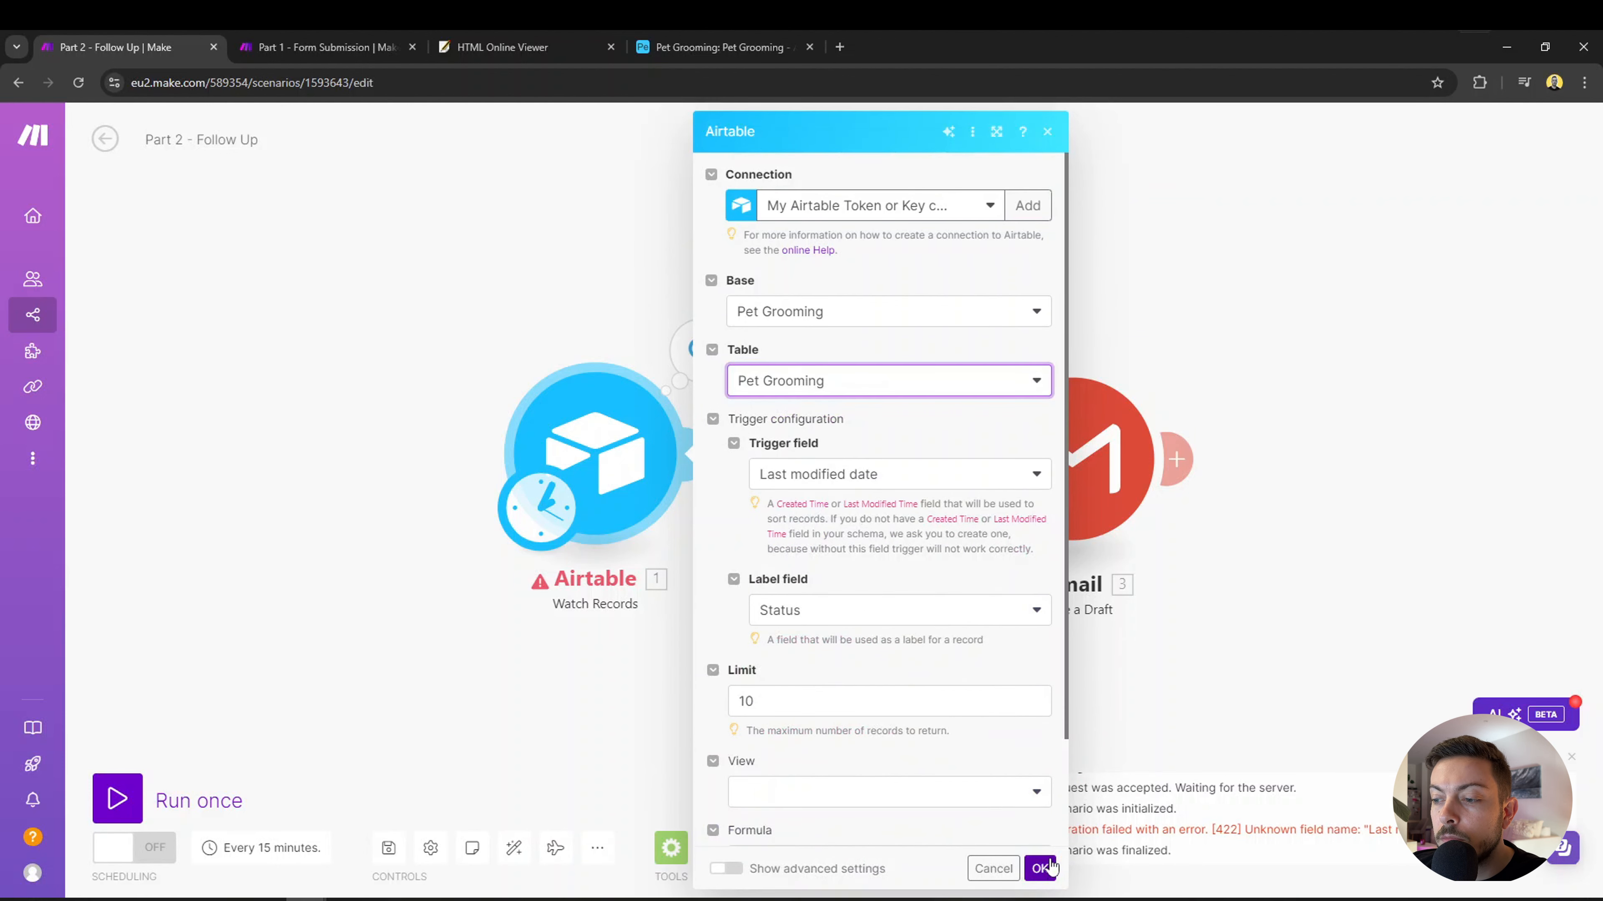
{"action": "left_click", "coordinate": [1042, 868]}
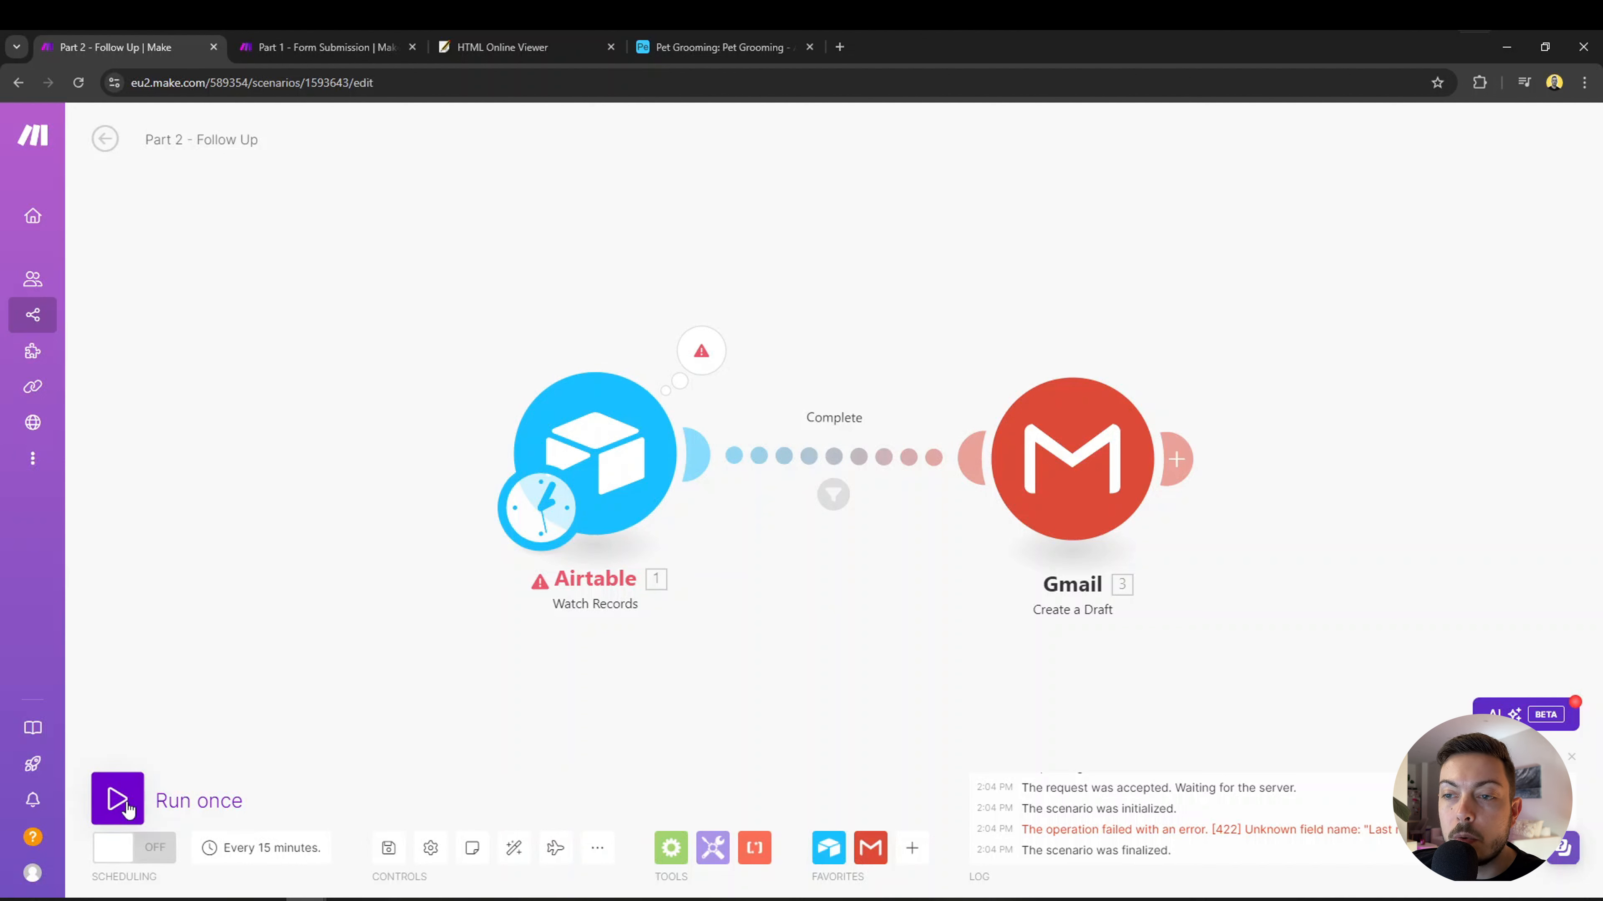
{"action": "left_click", "coordinate": [118, 799]}
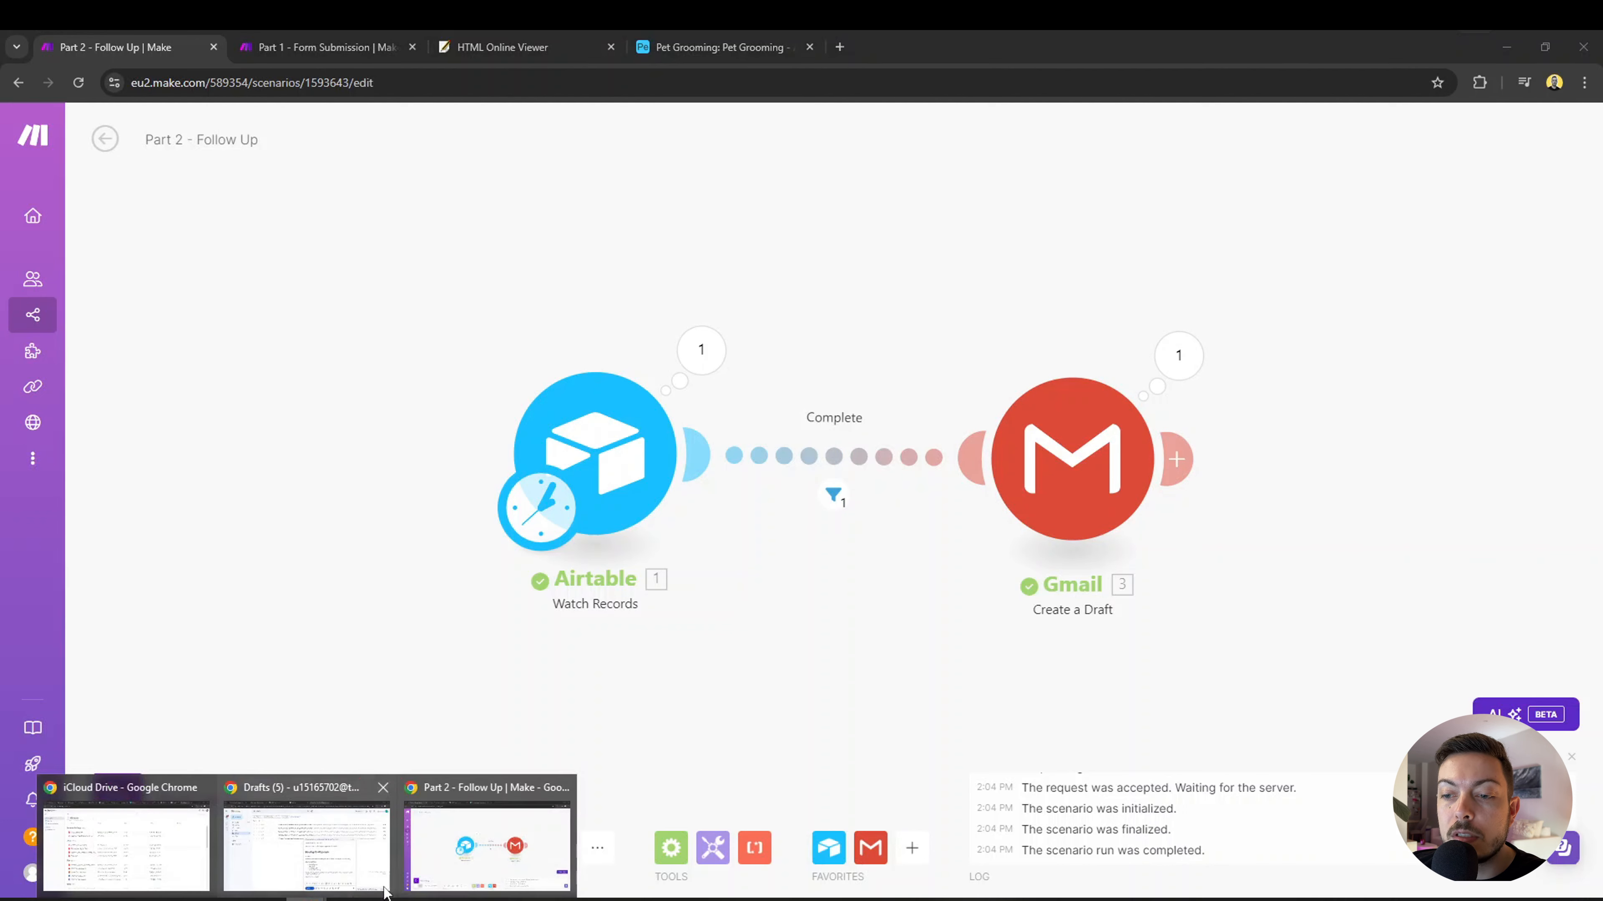
Switch to Gmail, close the open booking confirmation and reload the drafts to check for the follow-up email.
{"action": "left_click", "coordinate": [378, 884]}
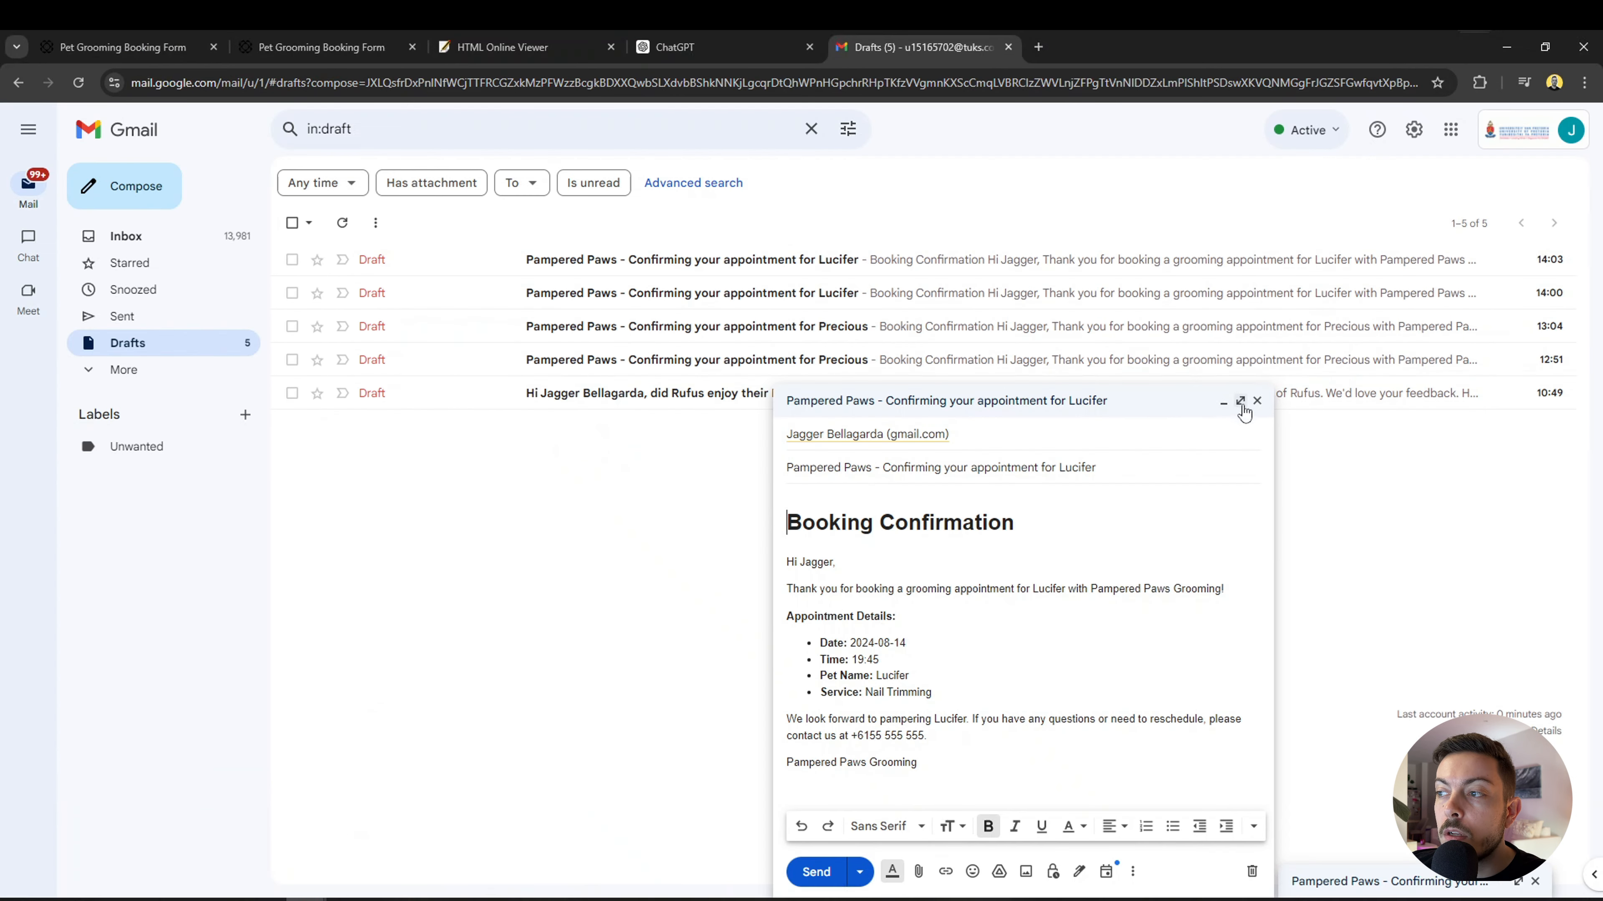
{"action": "left_click", "coordinate": [1257, 401]}
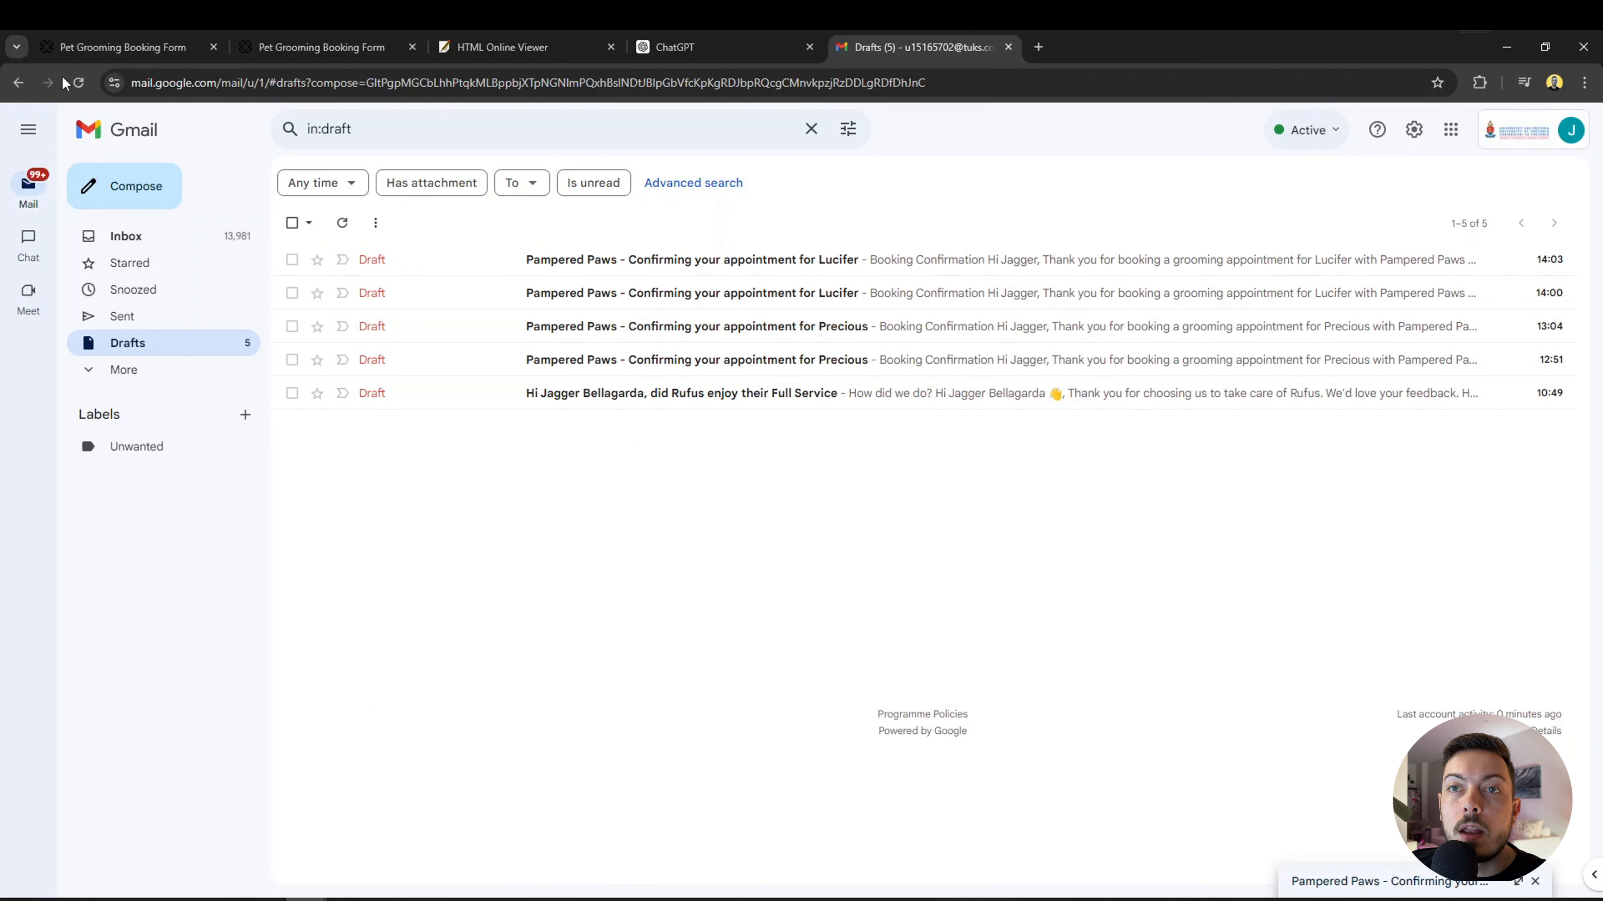
{"action": "left_click", "coordinate": [78, 83]}
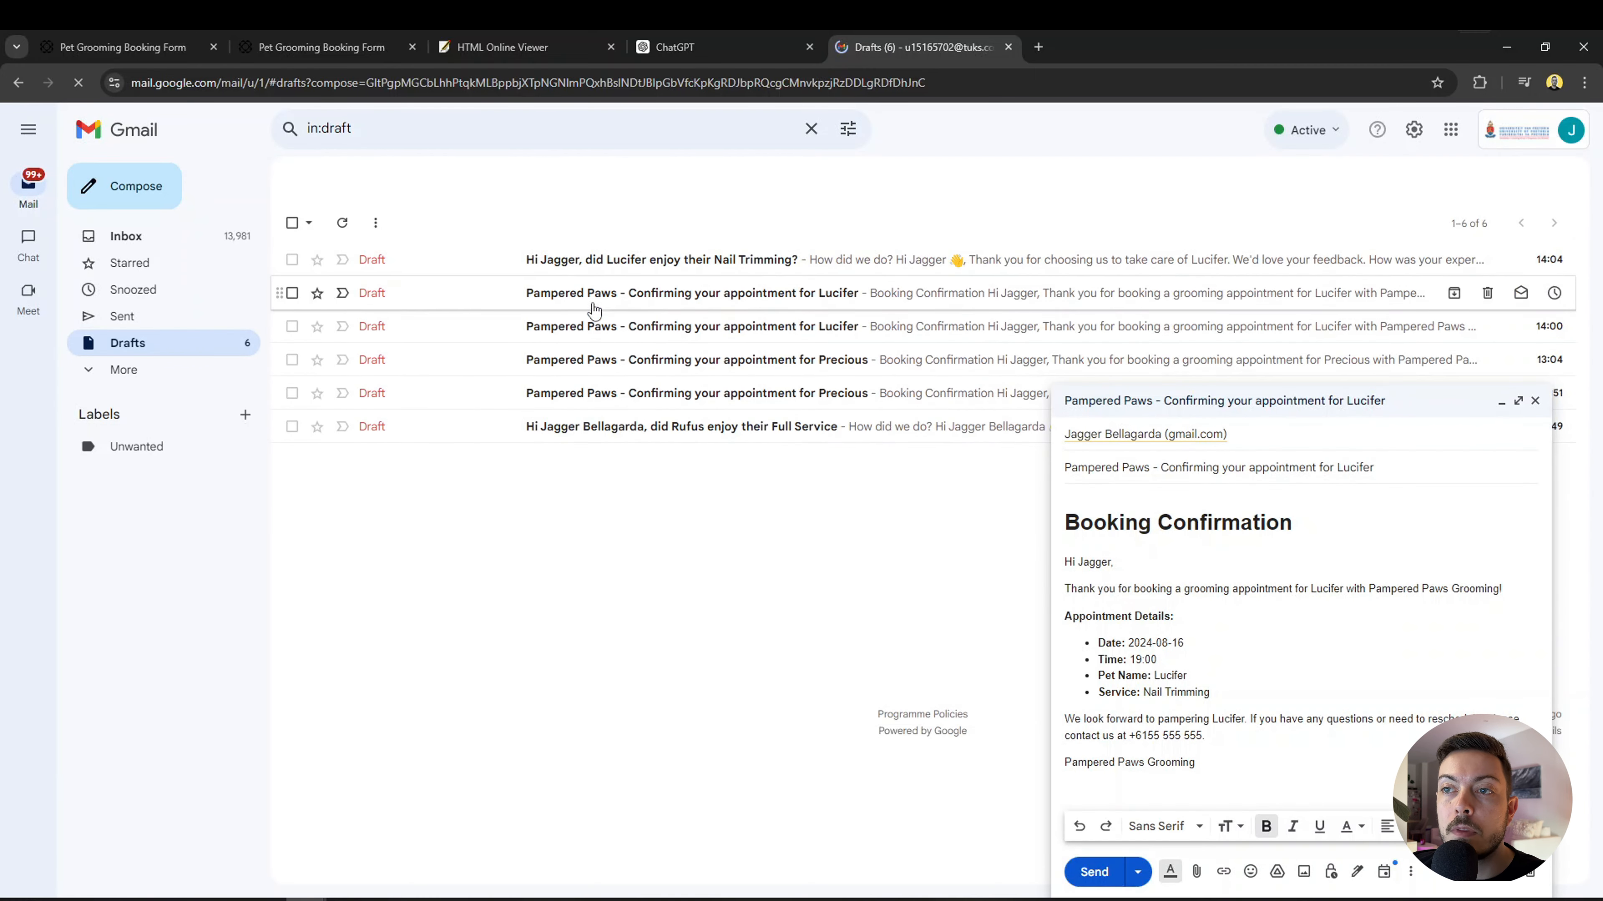
Open the follow-up draft about Lucifer's Nail Trimming and close the booking confirmation draft.
{"action": "left_click", "coordinate": [563, 259]}
{"action": "left_click", "coordinate": [1535, 402]}
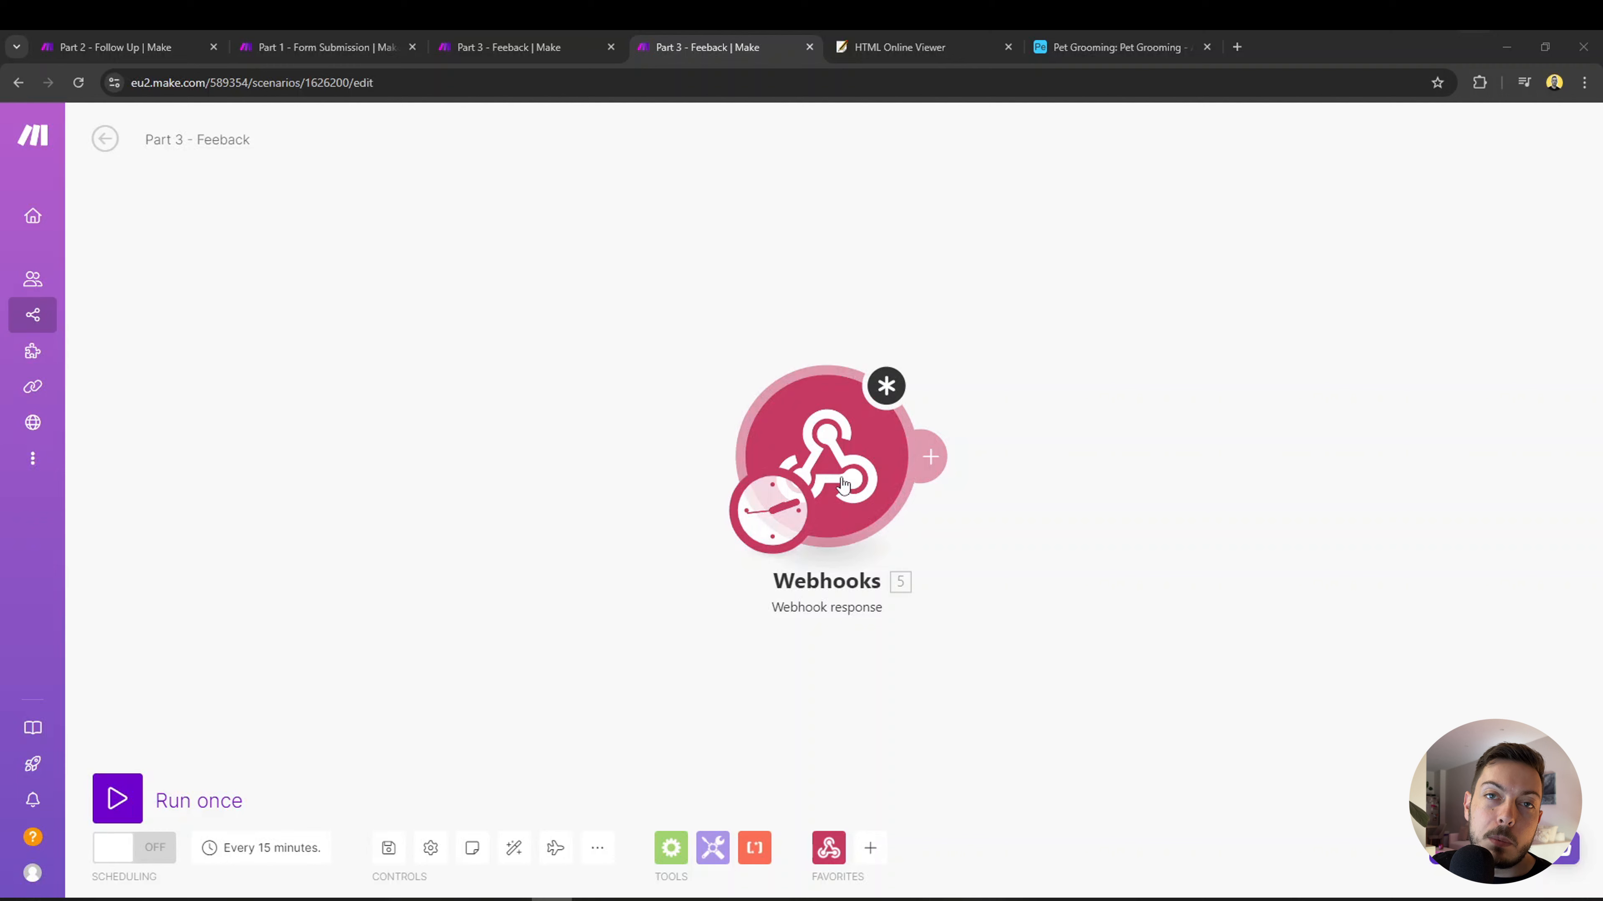
Reposition the Webhook response module in the blank Part 3 scenario and delete it.
{"action": "left_click_drag", "start_coordinate": [844, 486], "coordinate": [527, 491]}
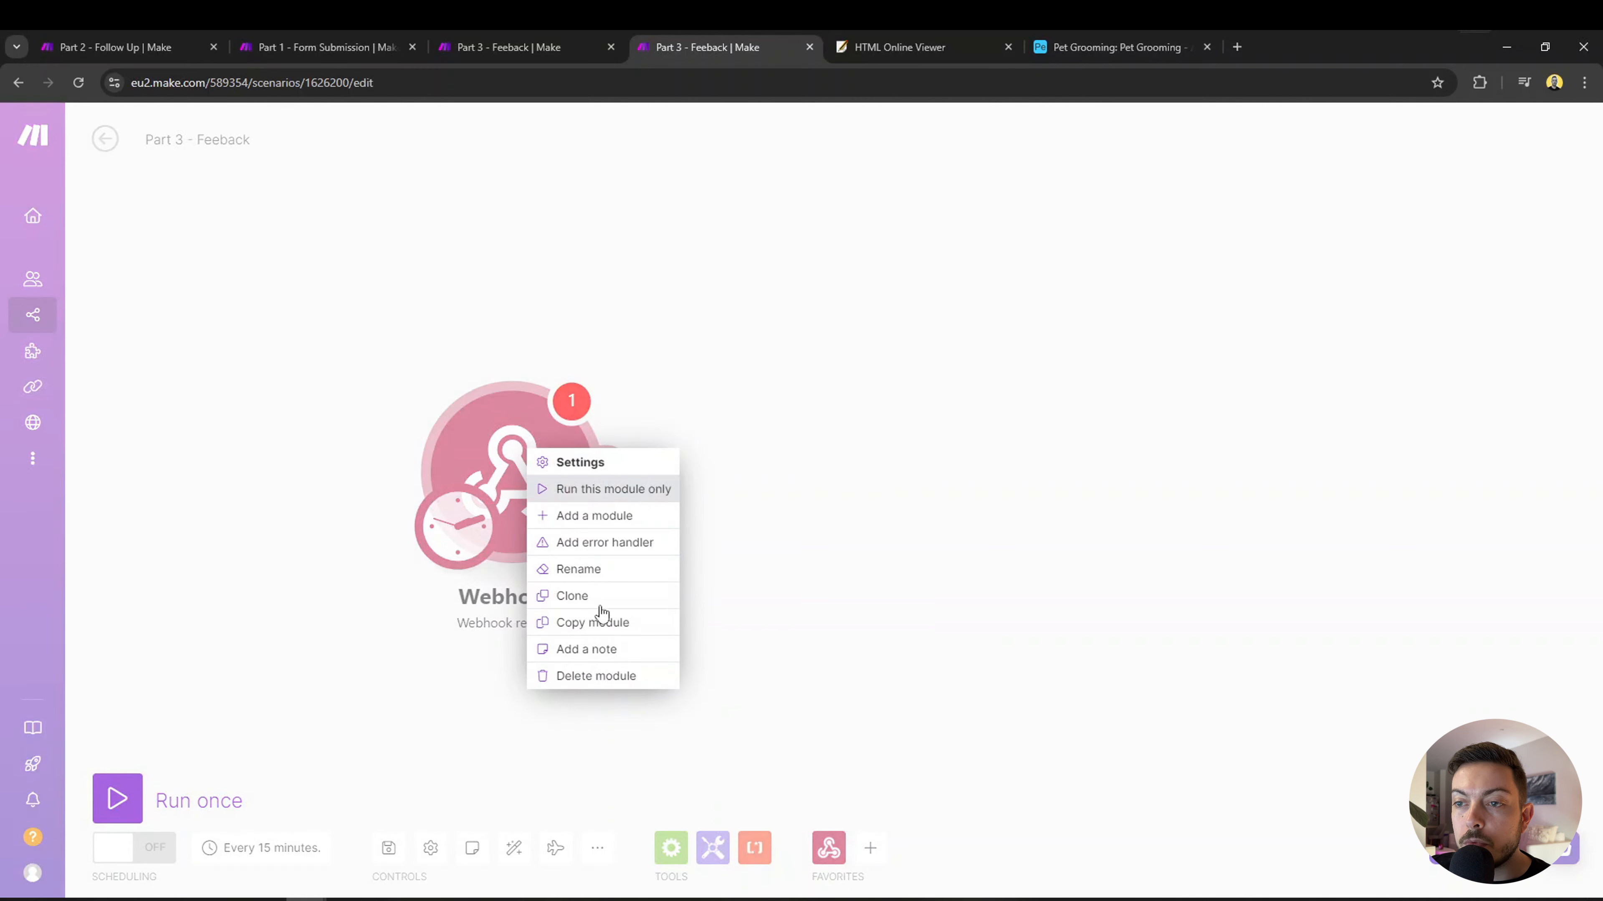
{"action": "right_click", "coordinate": [521, 449]}
{"action": "left_click", "coordinate": [594, 677]}
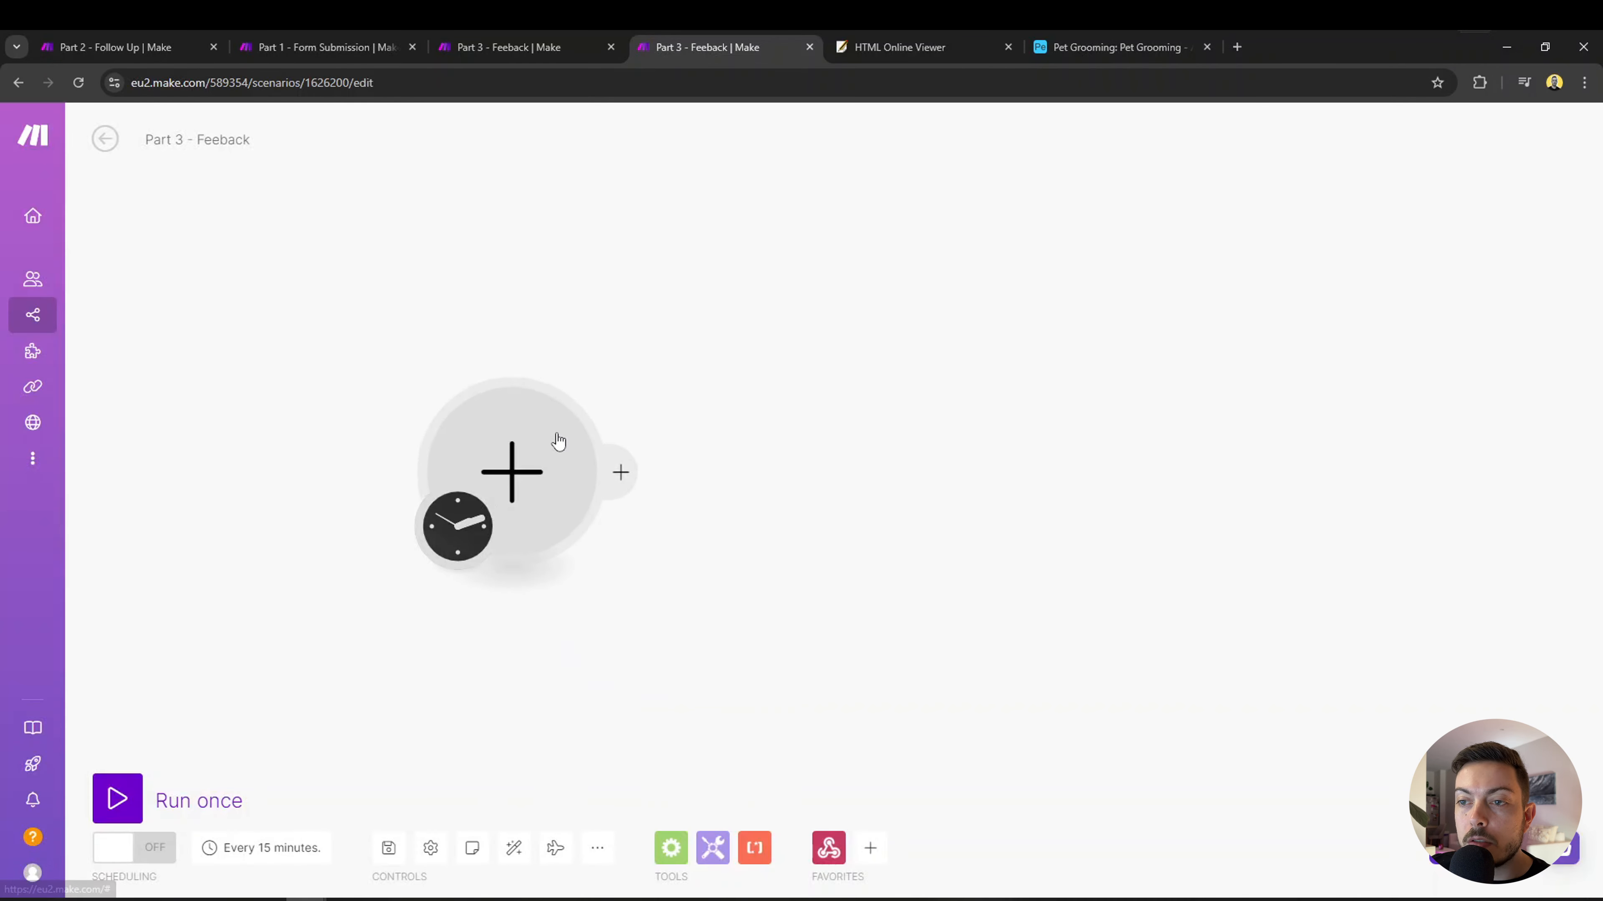
Add a Custom webhook trigger using My gateway-webhook webhook and copy its address.
{"action": "left_click", "coordinate": [523, 480]}
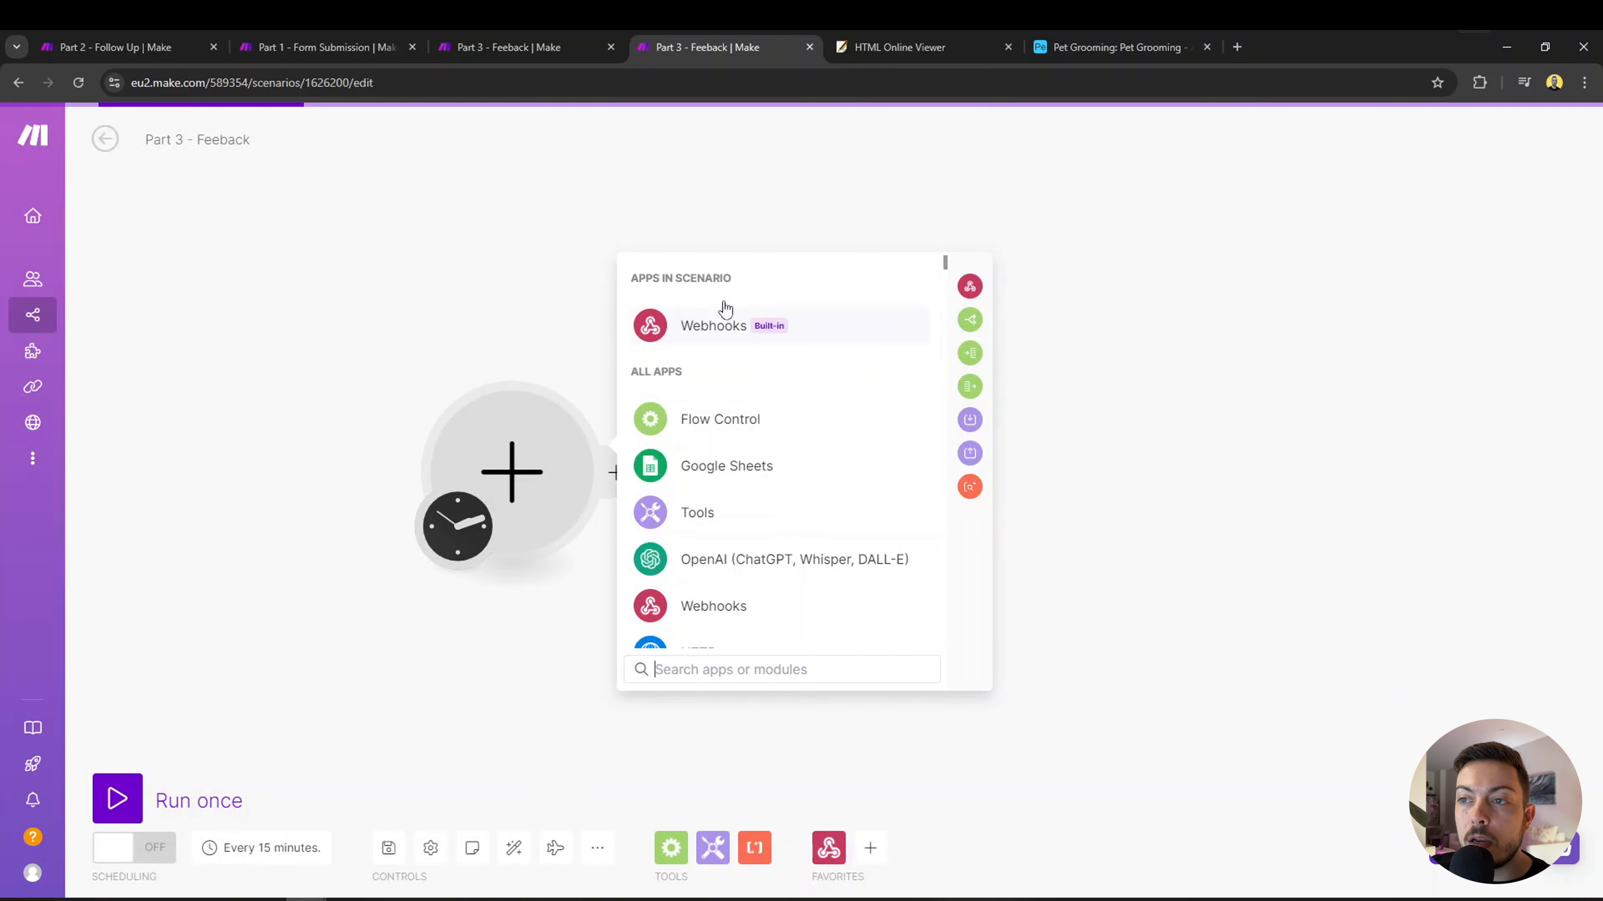
{"action": "left_click", "coordinate": [730, 338]}
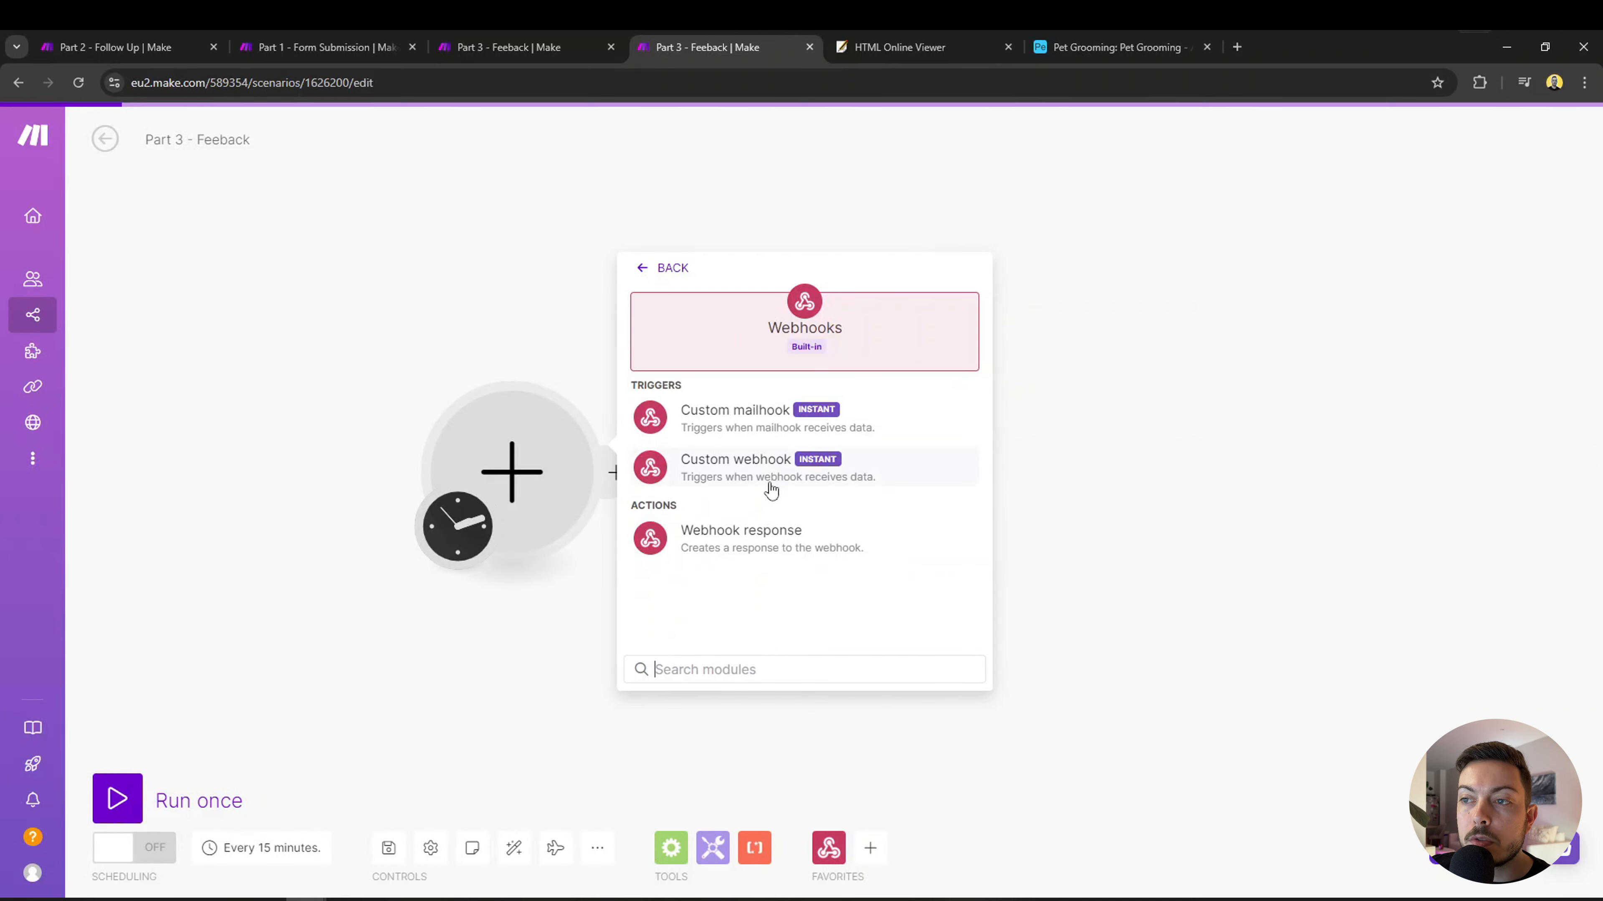
{"action": "left_click", "coordinate": [739, 479]}
{"action": "left_click", "coordinate": [828, 467]}
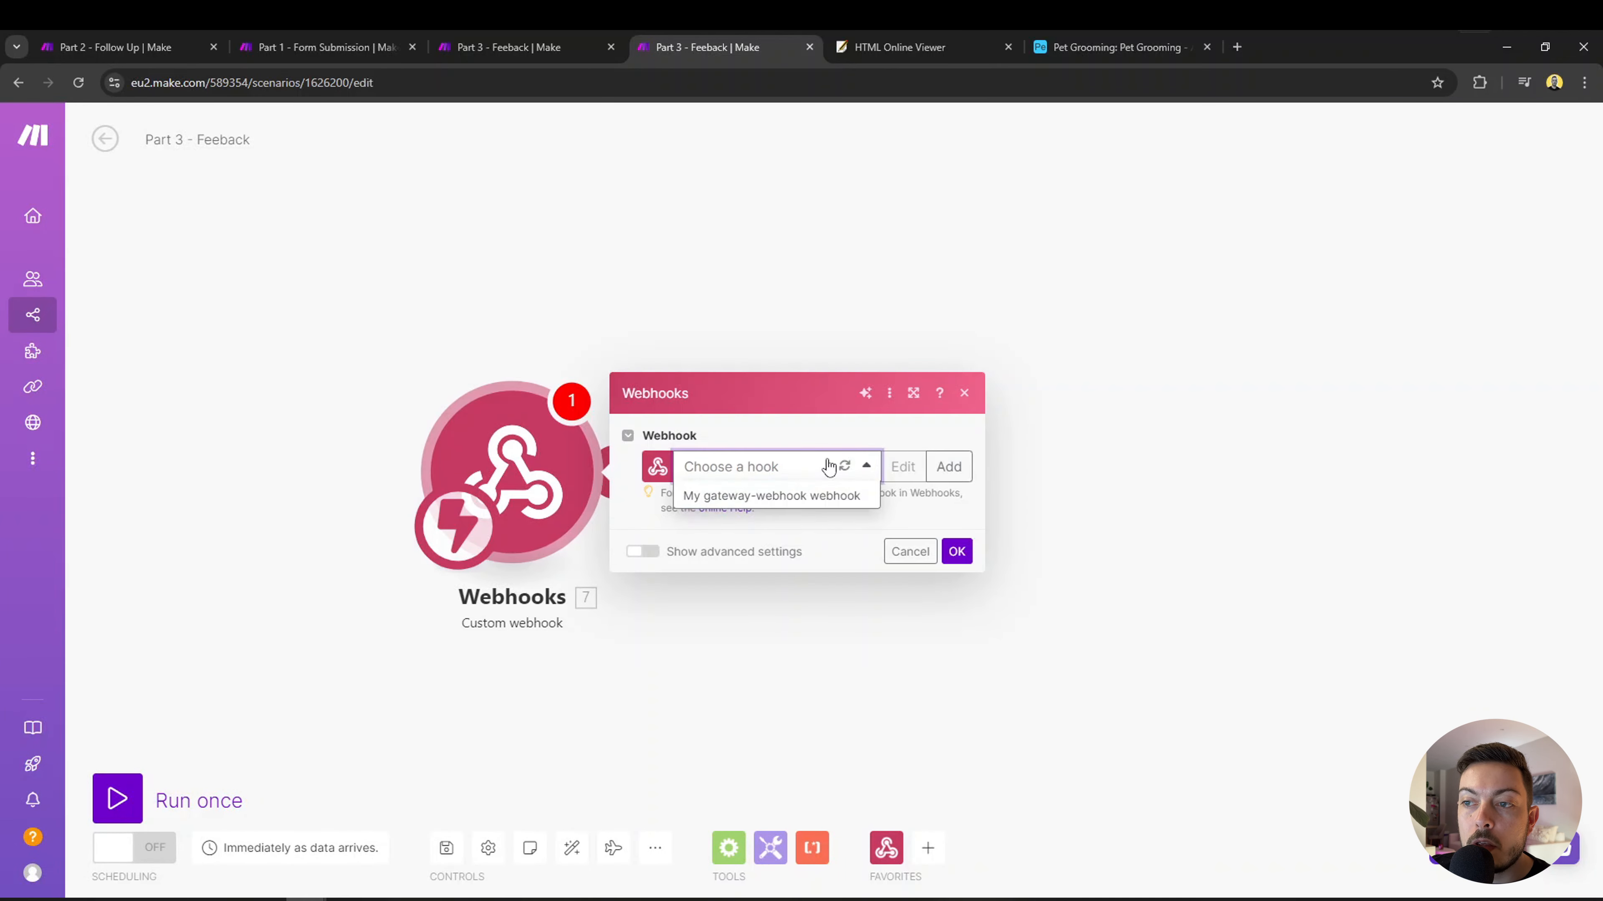
{"action": "left_click", "coordinate": [786, 500]}
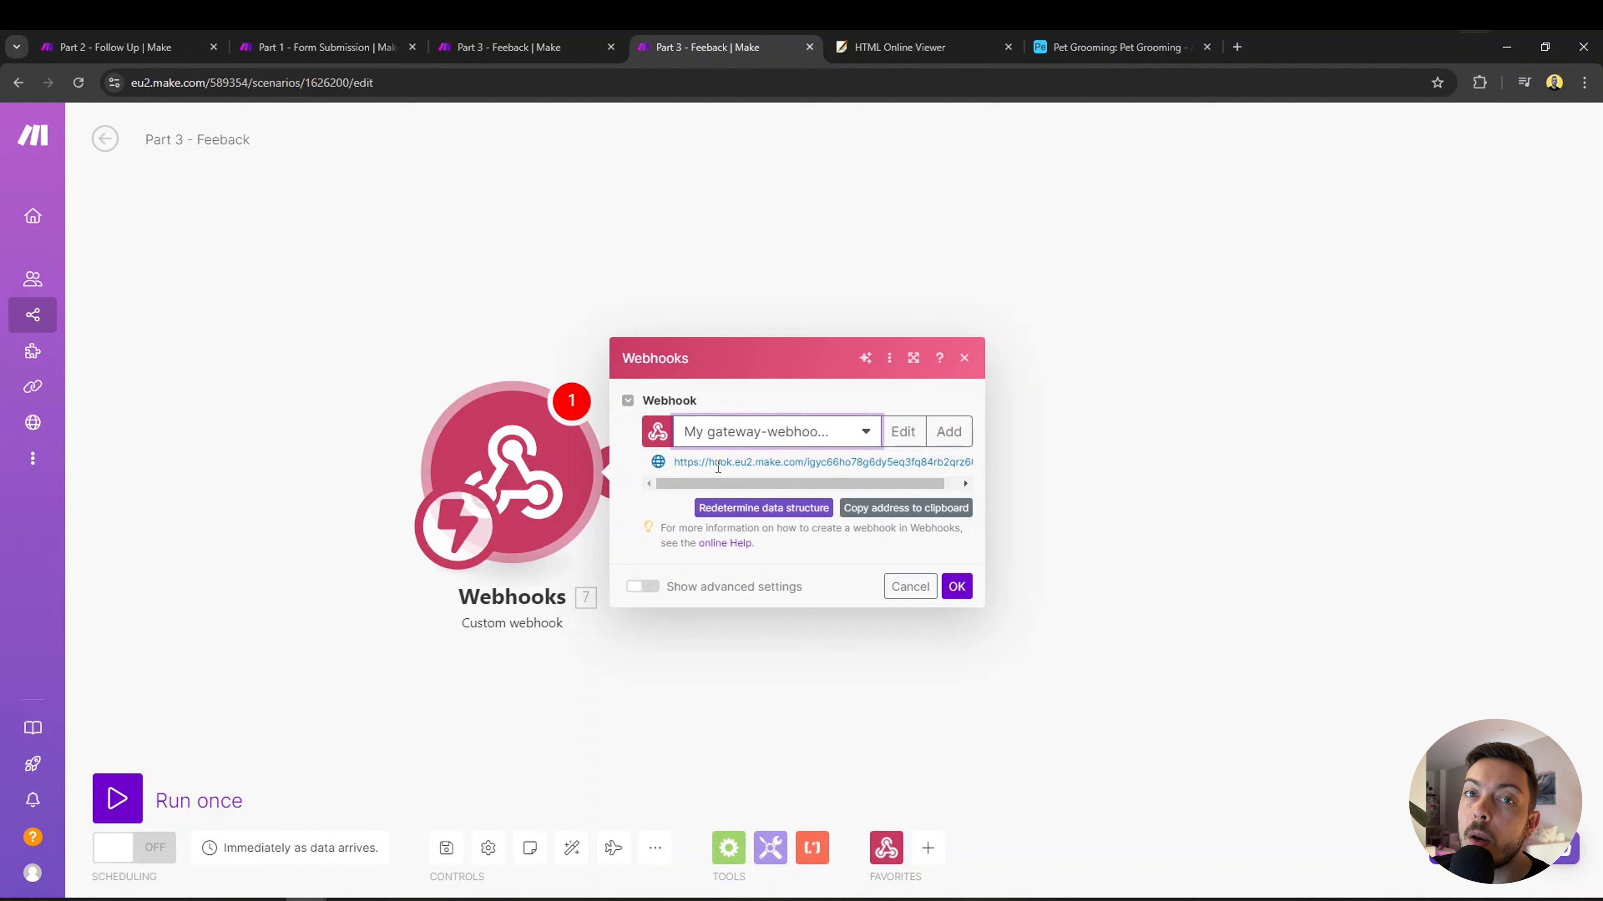
{"action": "left_click", "coordinate": [908, 516]}
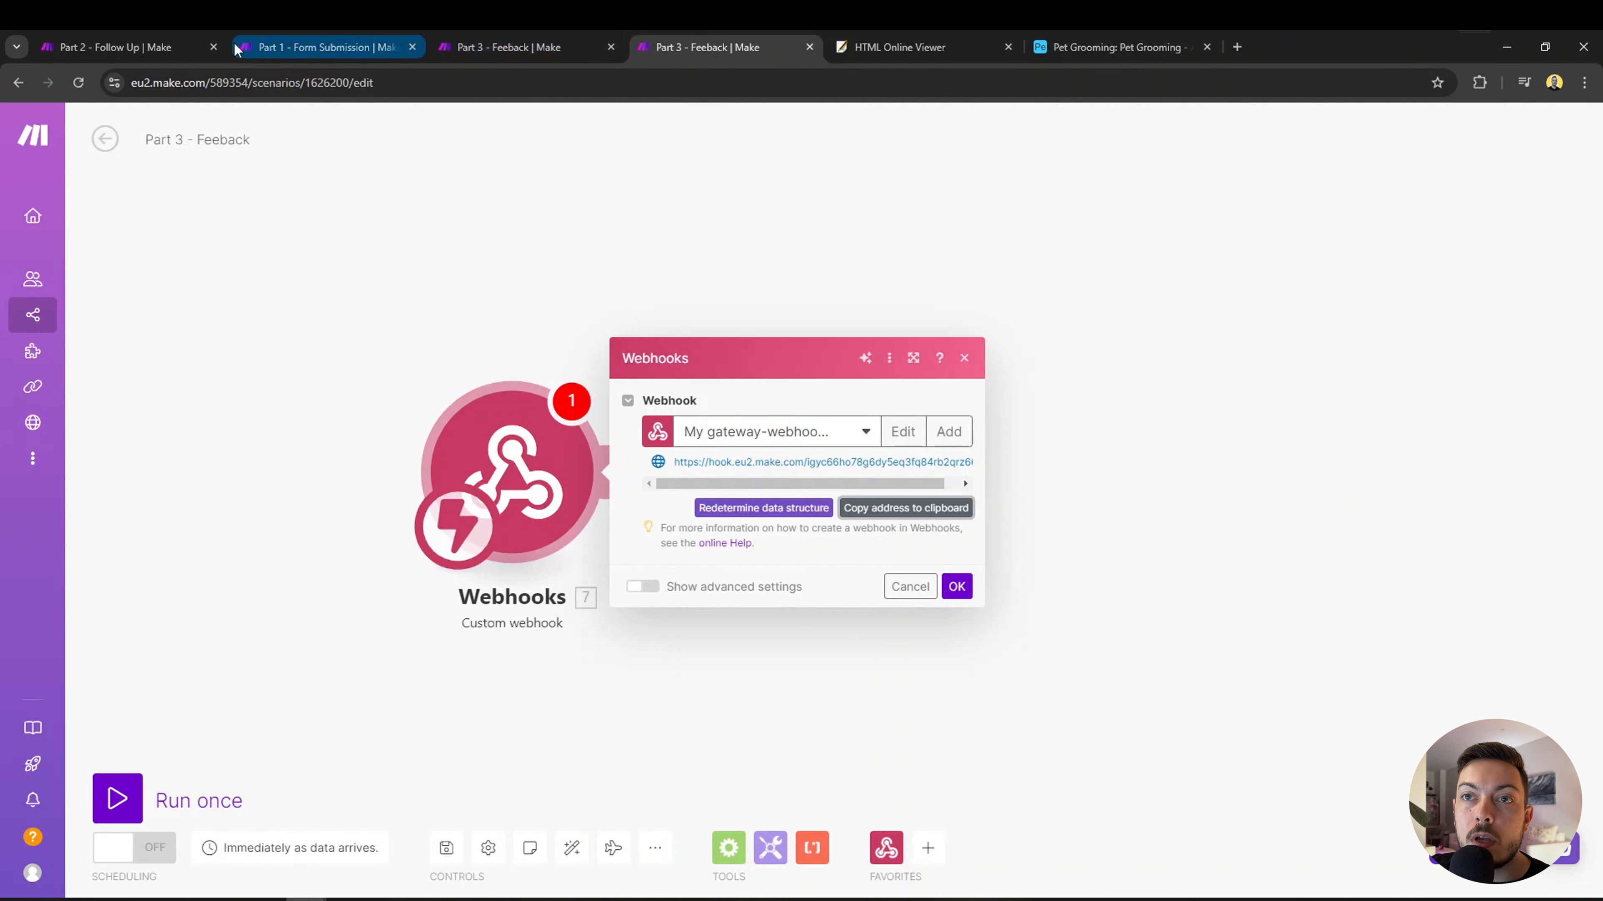
Examine the star rating links in the Part 2 - Follow Up scenario's Gmail draft content for the webhook address and rating parameter.
{"action": "left_click", "coordinate": [161, 44]}
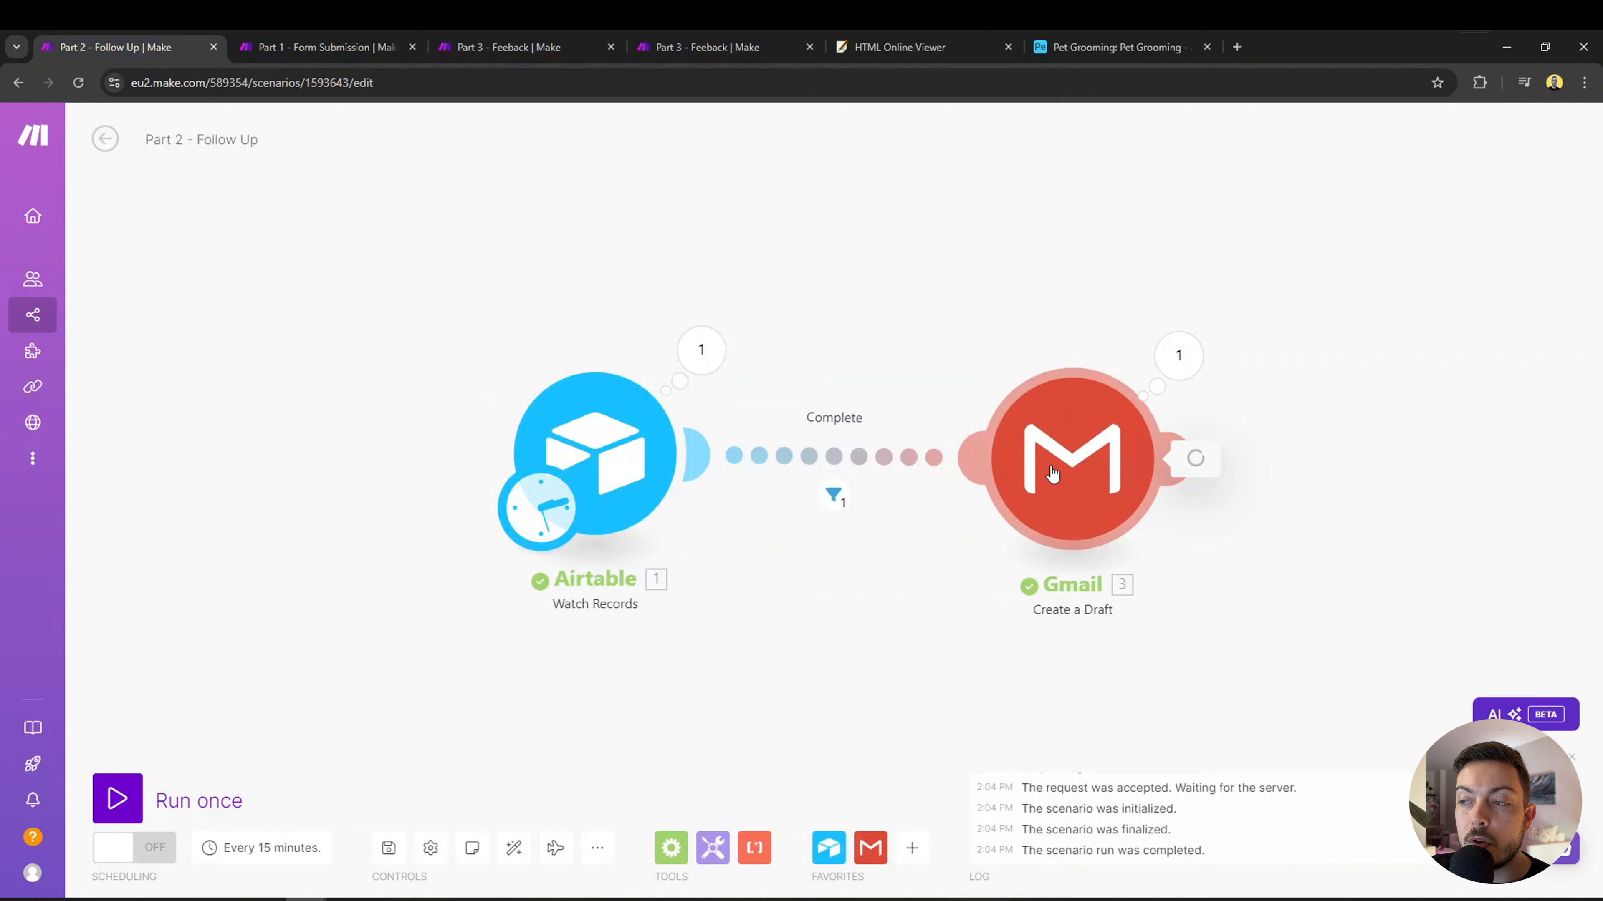
{"action": "left_click", "coordinate": [1075, 466]}
{"action": "scroll", "coordinate": [1315, 723], "scroll_direction": "down", "scroll_amount": 4}
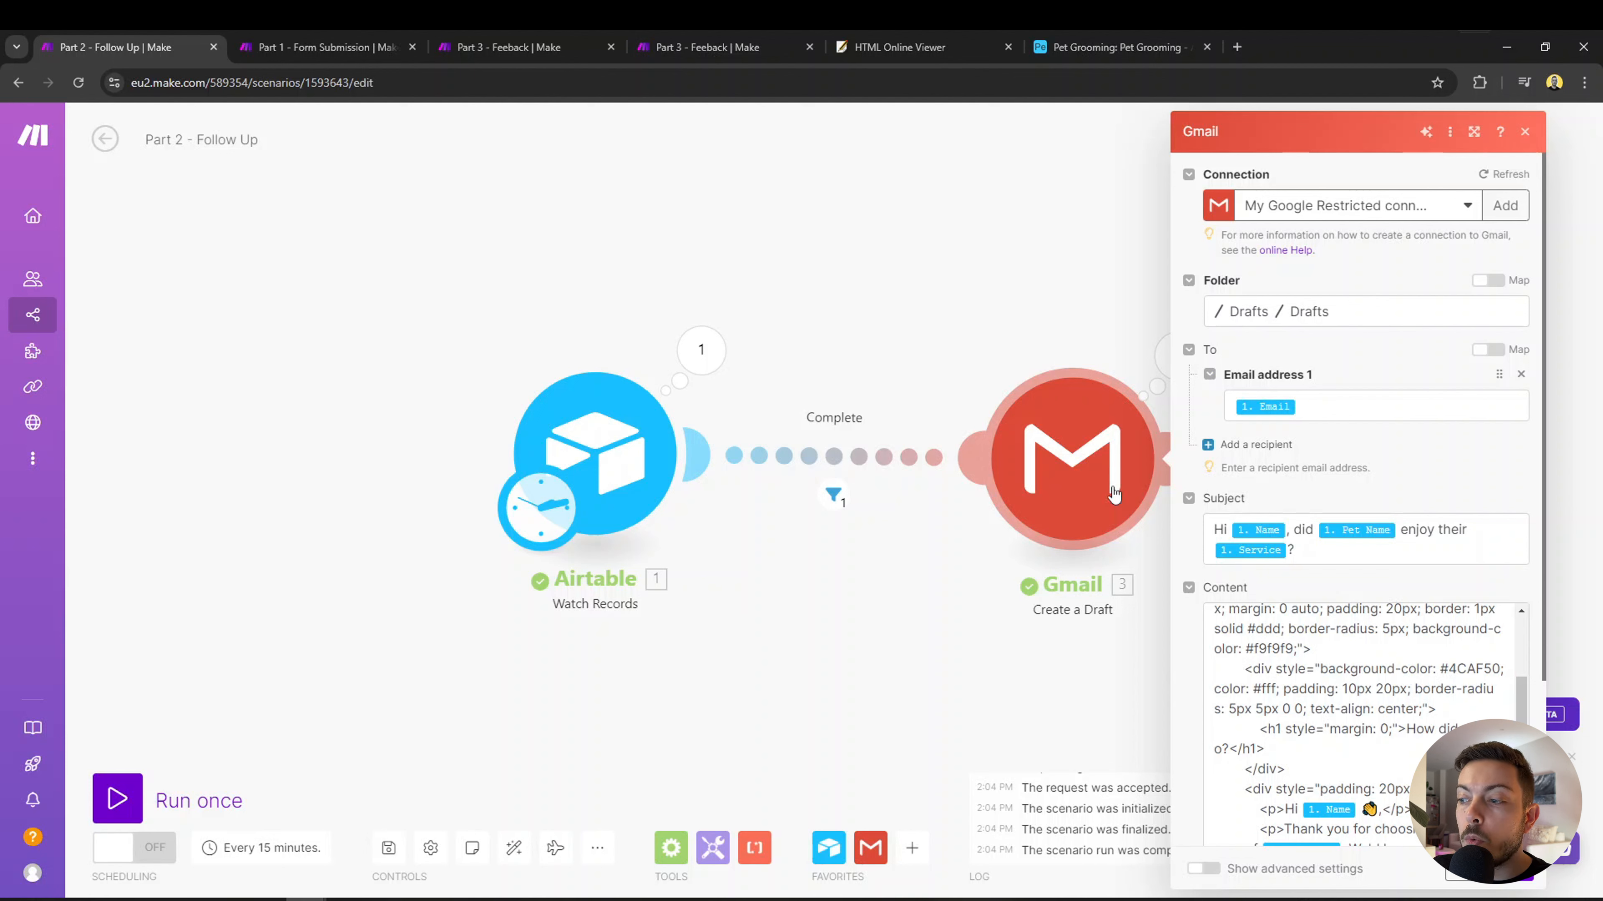
{"action": "scroll", "coordinate": [1343, 734], "scroll_direction": "down", "scroll_amount": 3}
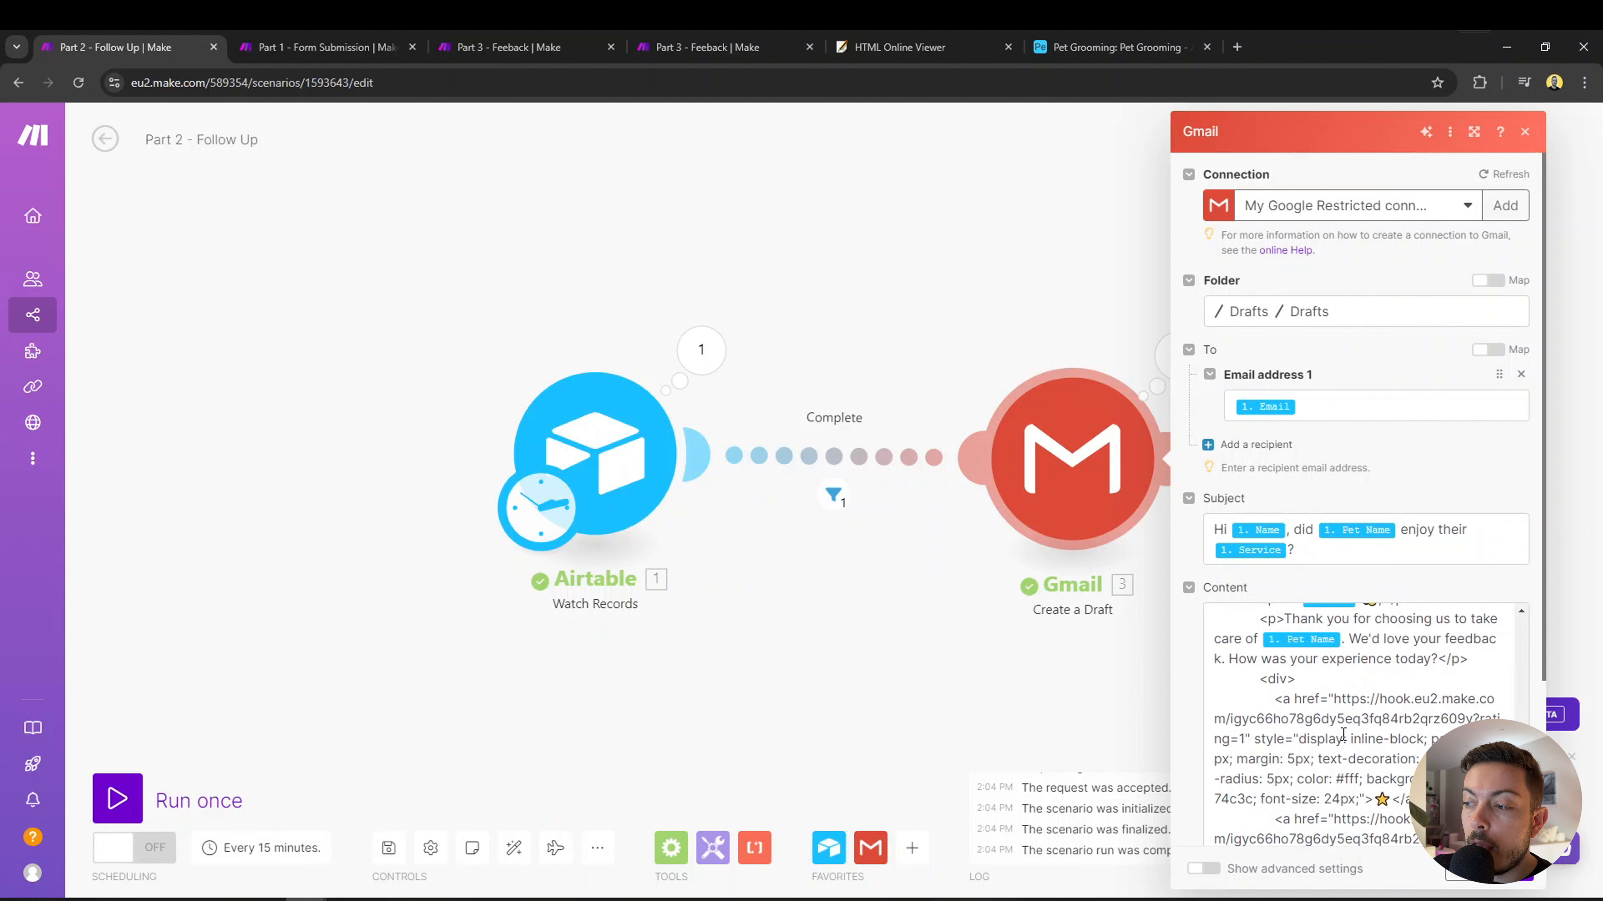
{"action": "scroll", "coordinate": [1343, 734], "scroll_direction": "down", "scroll_amount": 2}
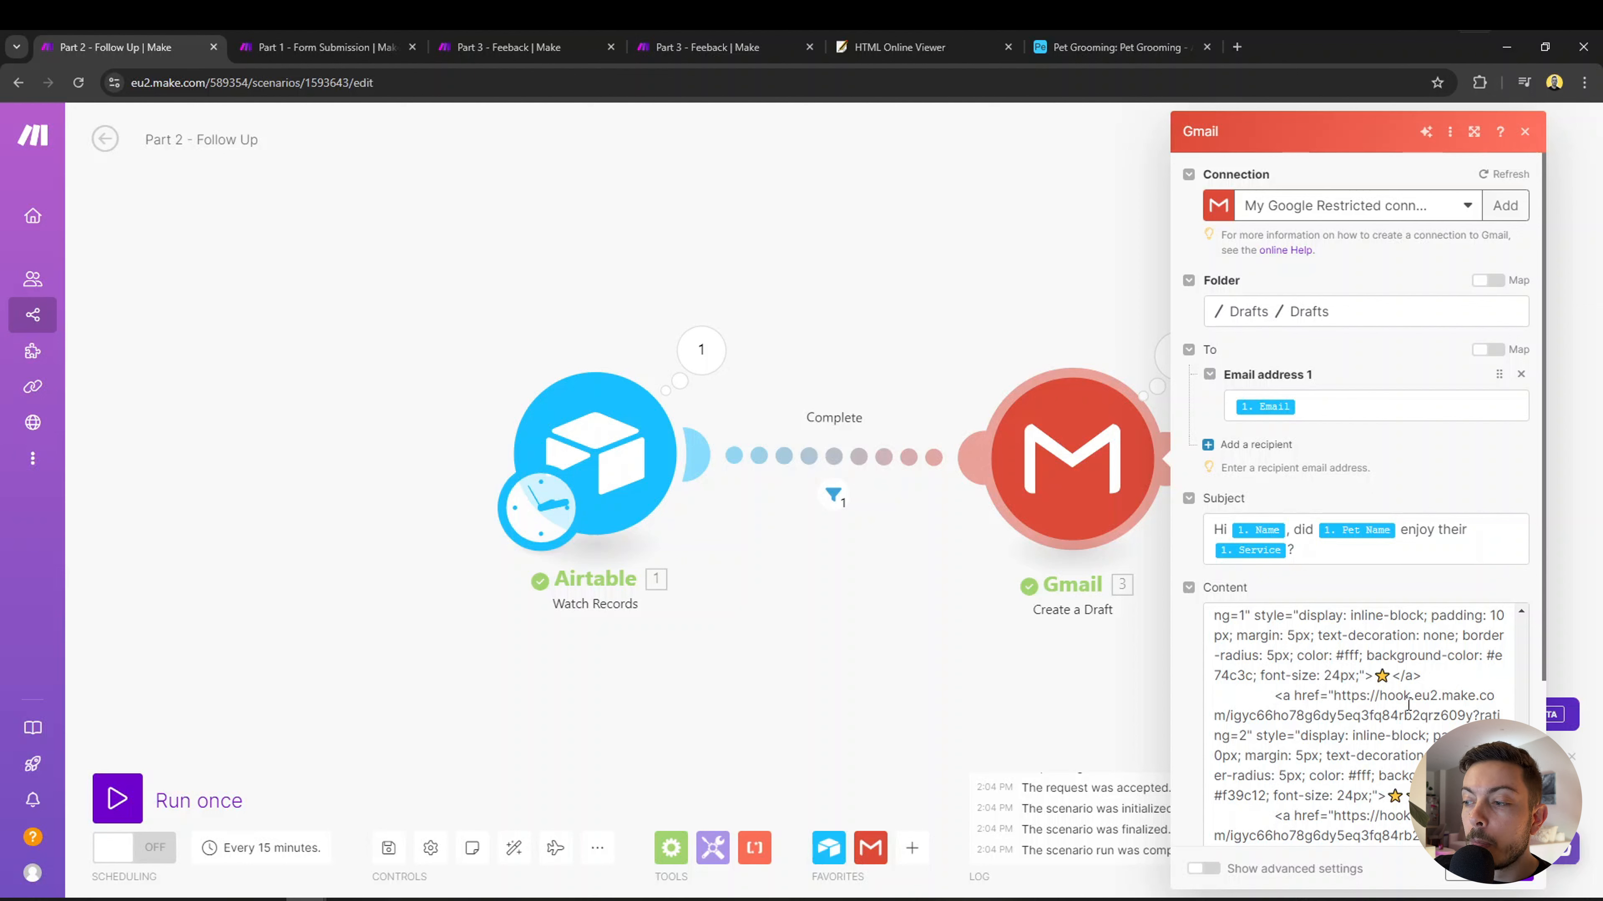
{"action": "left_click_drag", "start_coordinate": [1333, 695], "coordinate": [1420, 756]}
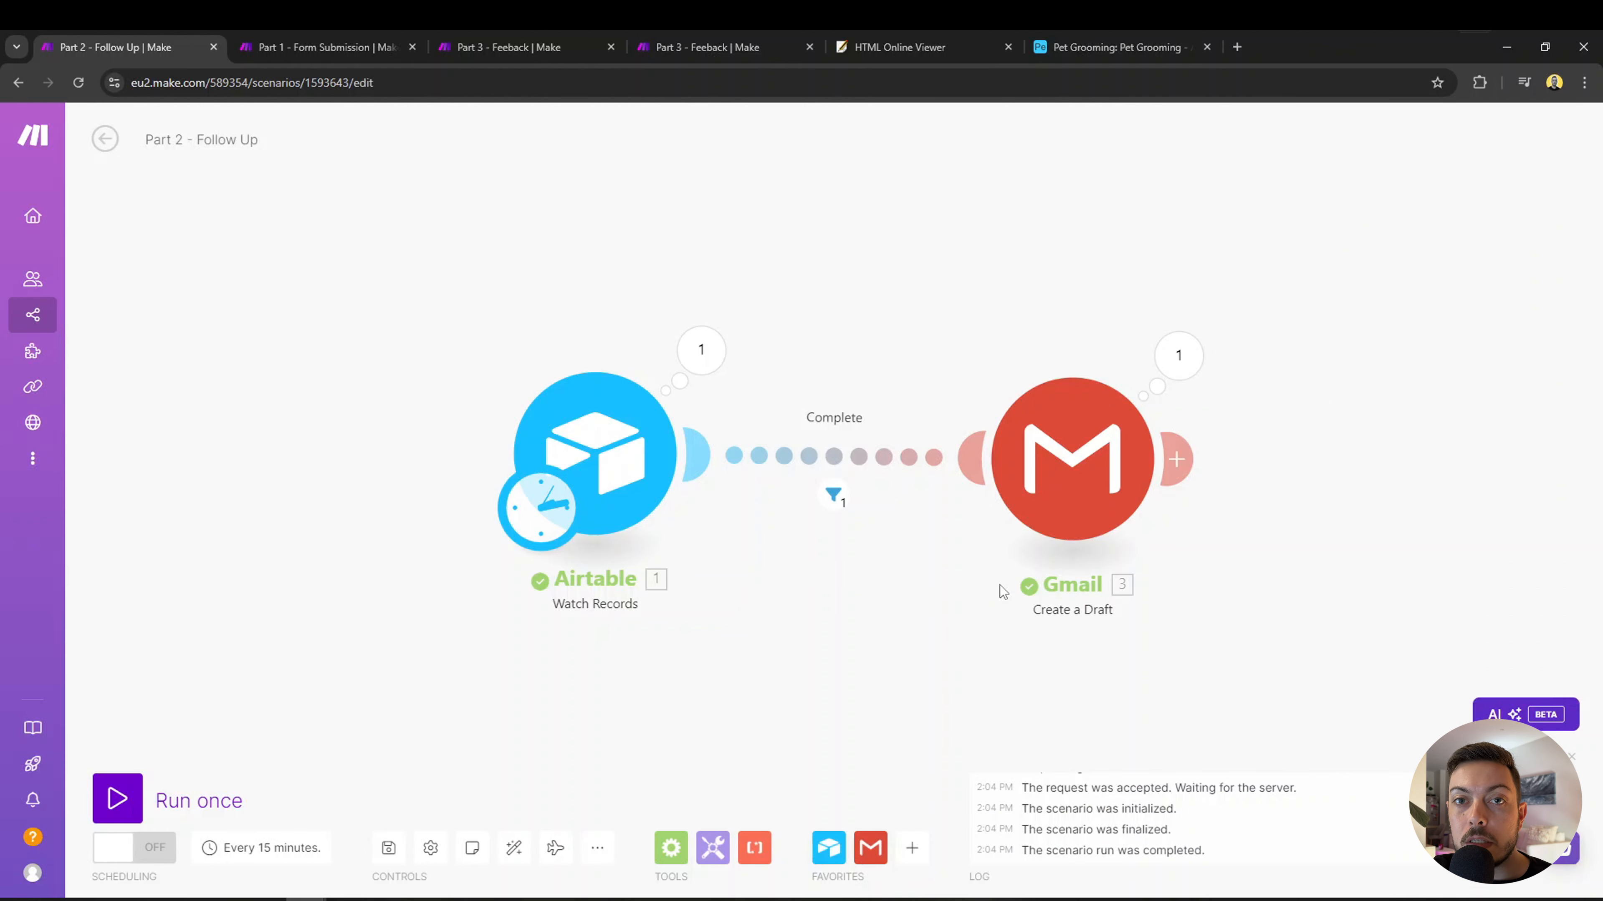
Compare the new Part 3 scenario with the finished one and check the finished scenario's Custom webhook settings.
{"action": "left_click", "coordinate": [516, 47]}
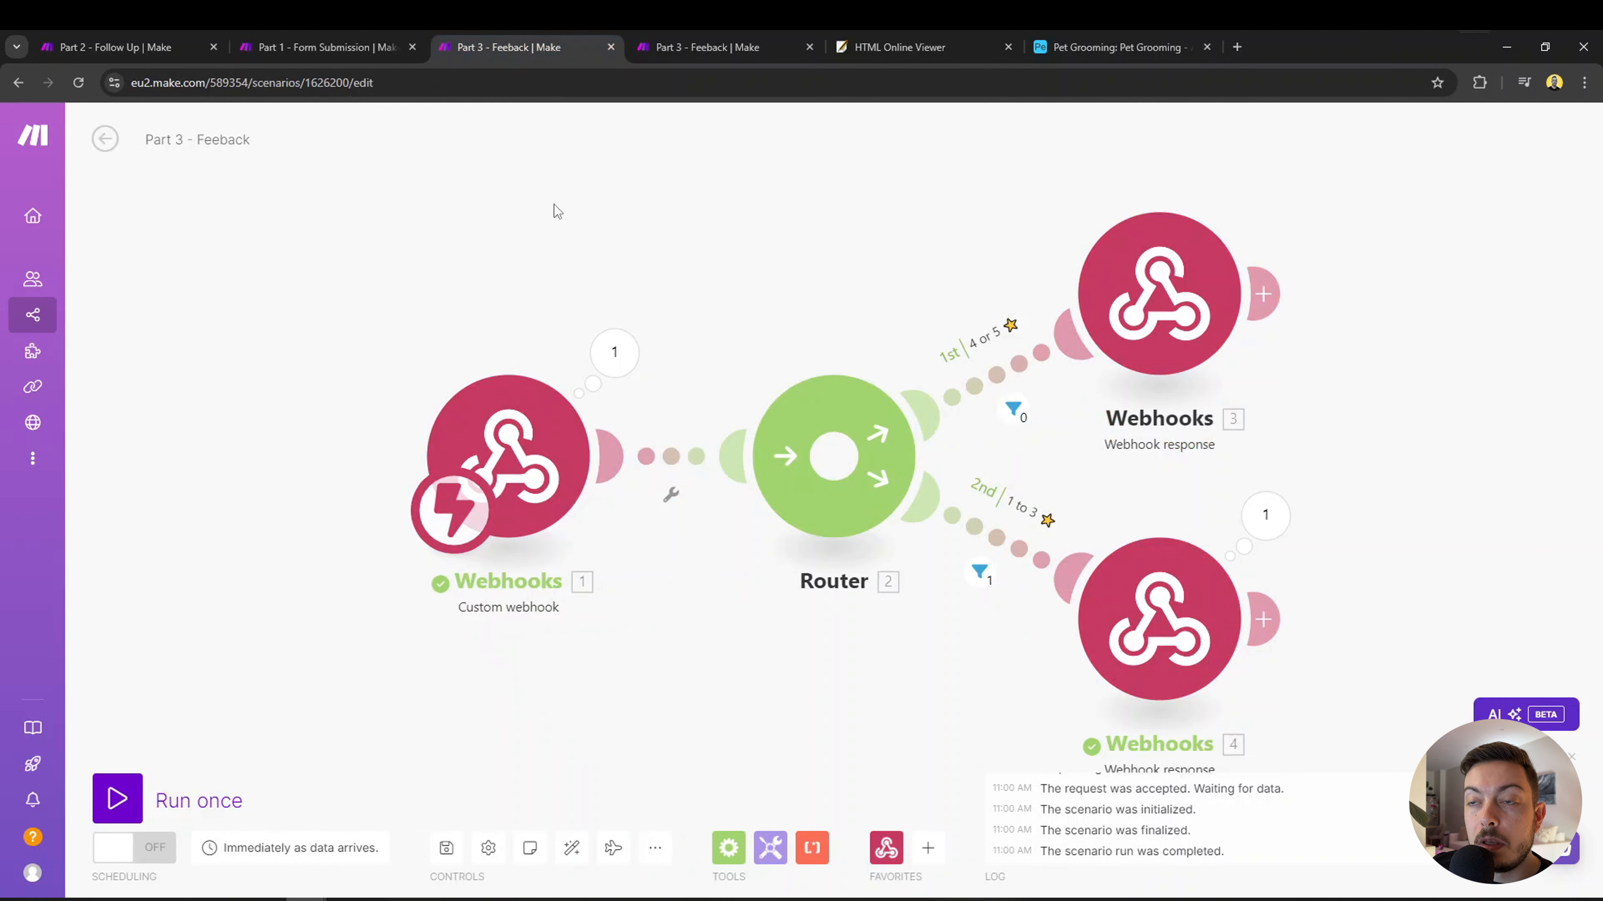
{"action": "left_click", "coordinate": [730, 47]}
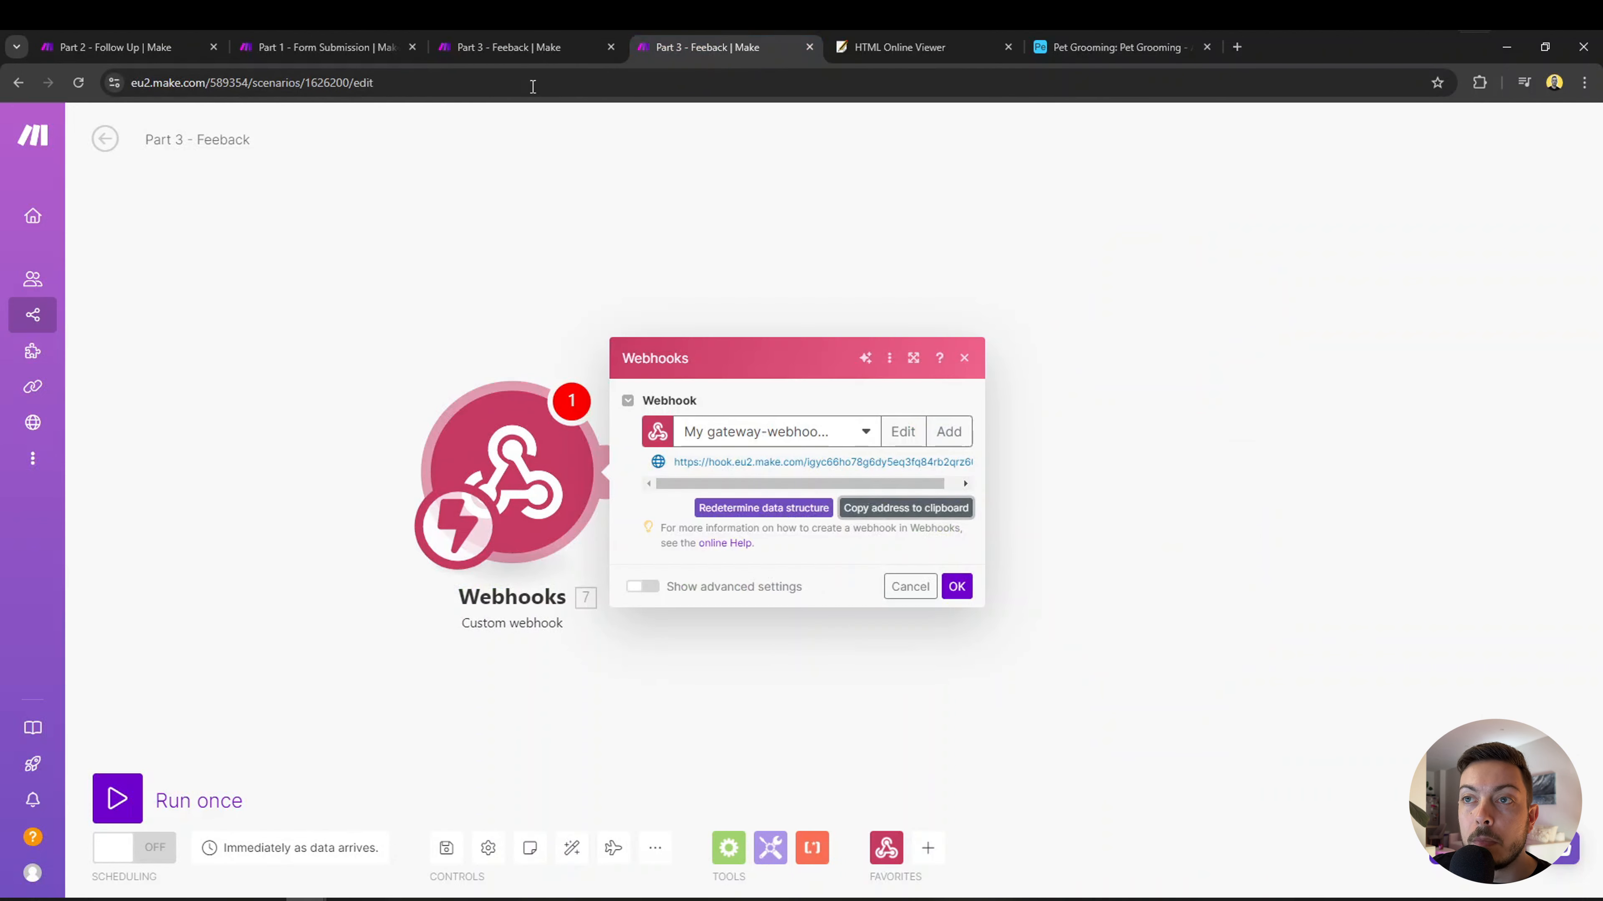
{"action": "left_click", "coordinate": [516, 47]}
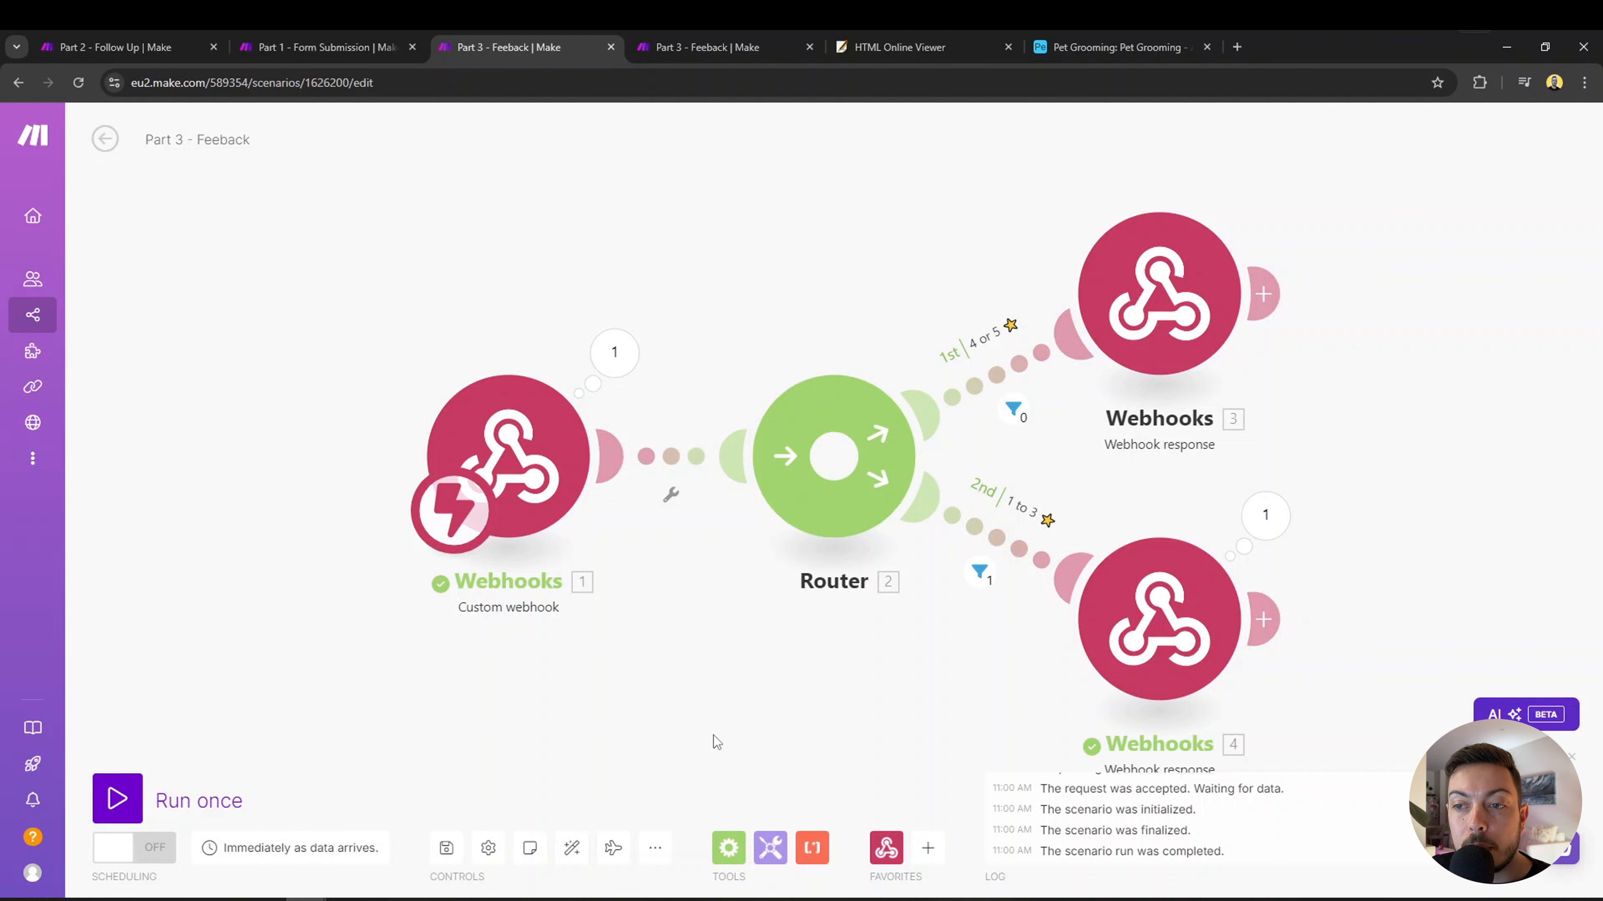
{"action": "left_click", "coordinate": [508, 470]}
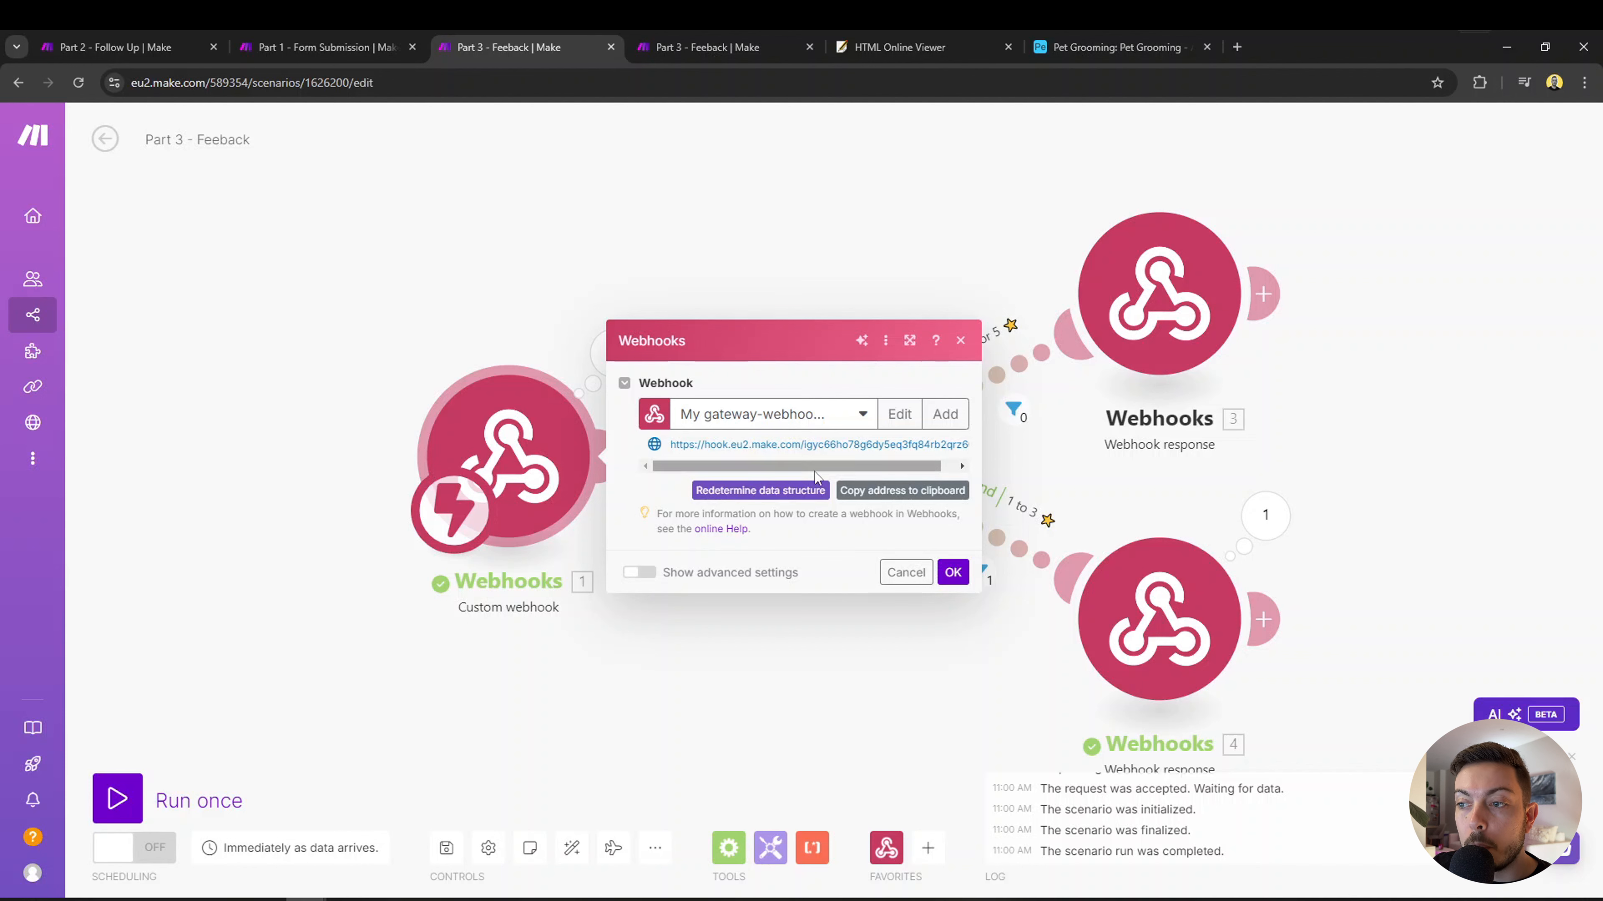
{"action": "left_click", "coordinate": [953, 571]}
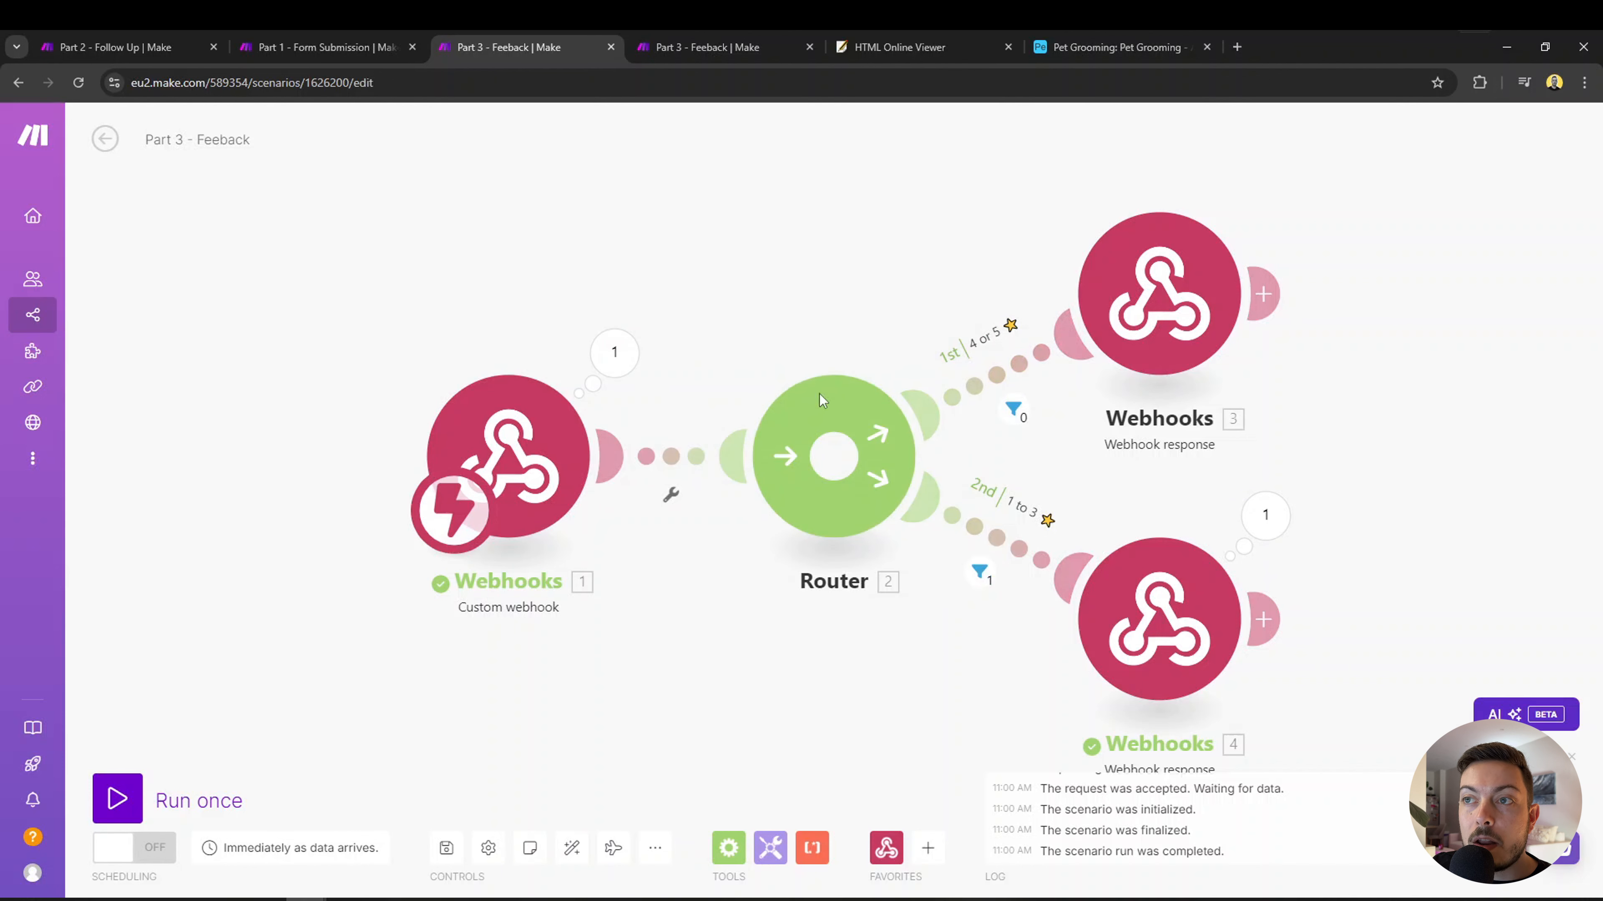
Save the Custom webhook settings in the new Part 3 scenario and add a Router after the webhook.
{"action": "key", "text": "ctrl+Tab"}
{"action": "left_click", "coordinate": [965, 583]}
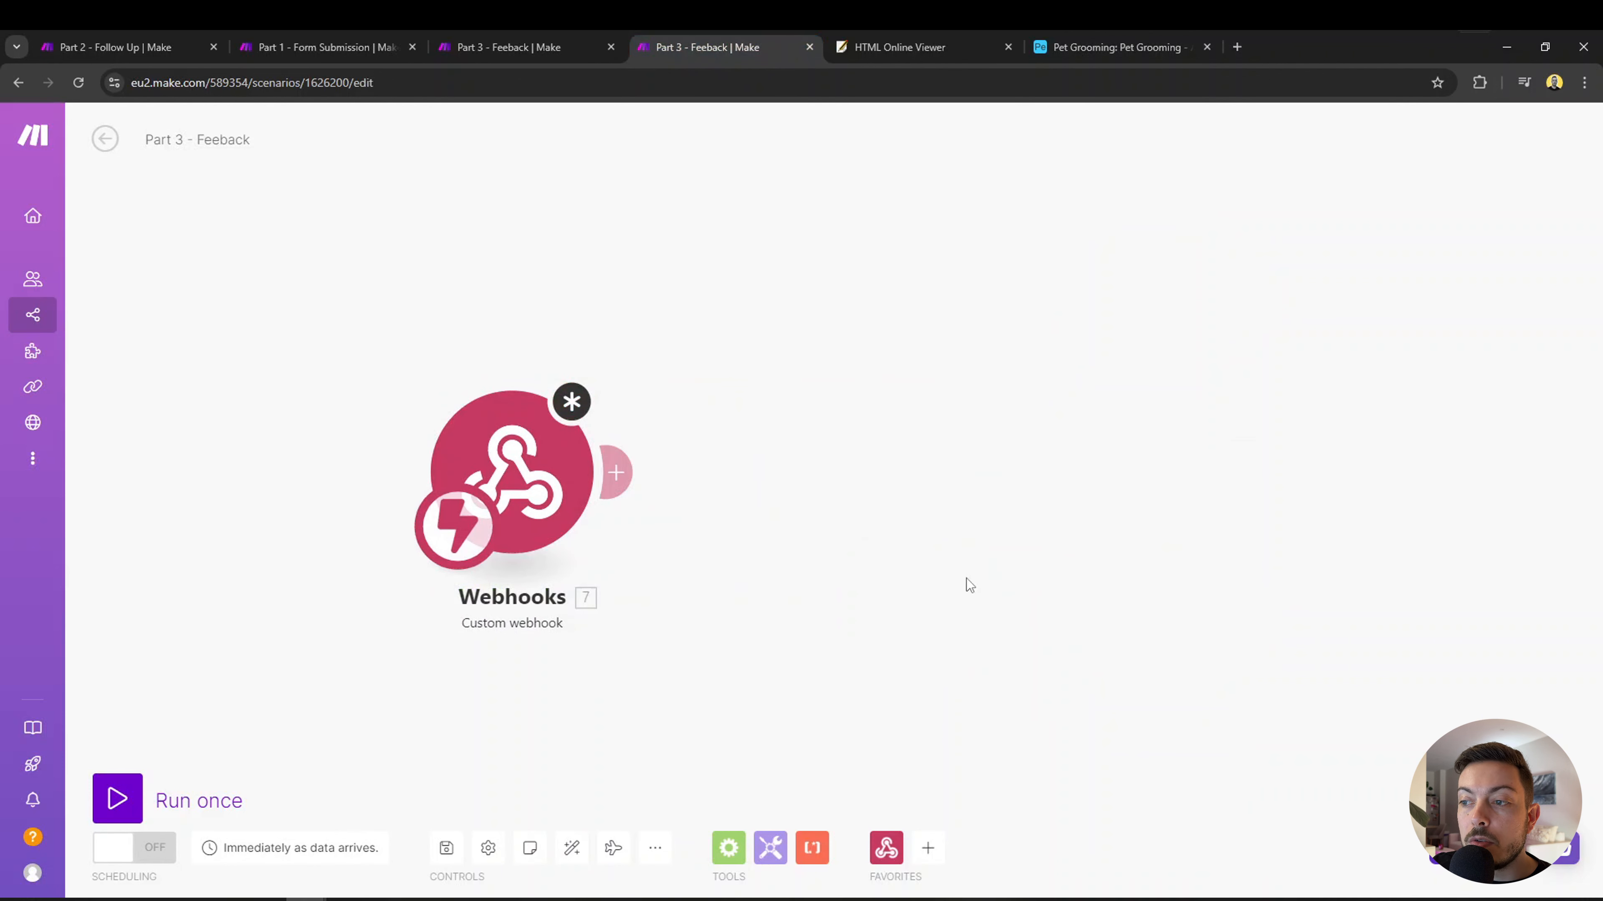
{"action": "left_click", "coordinate": [616, 472]}
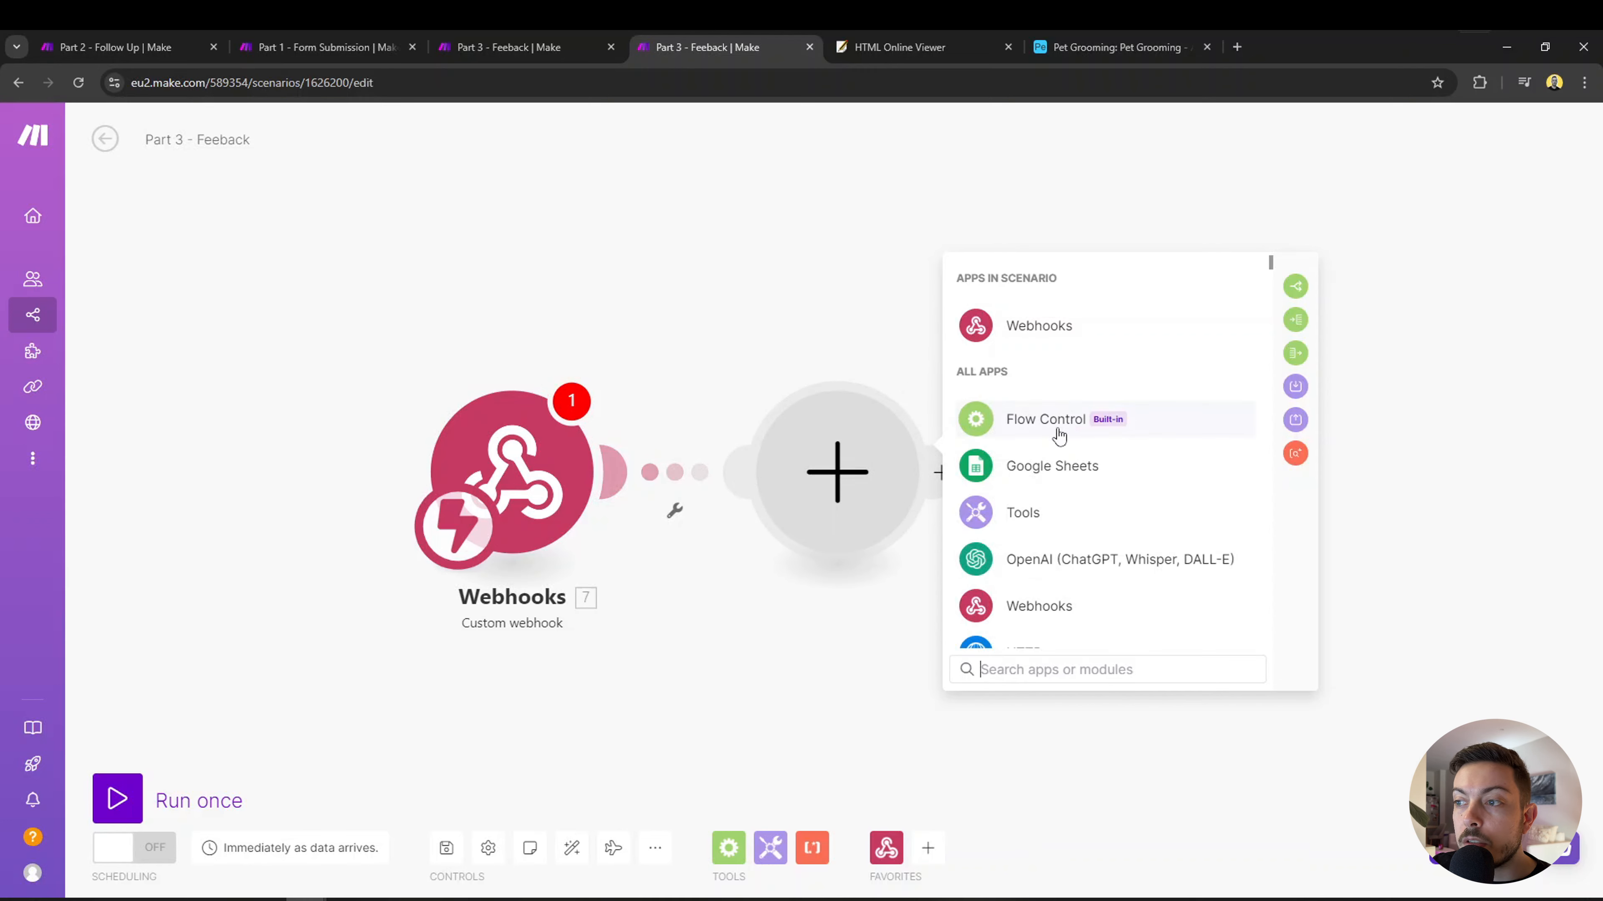
{"action": "type", "text": "rout"}
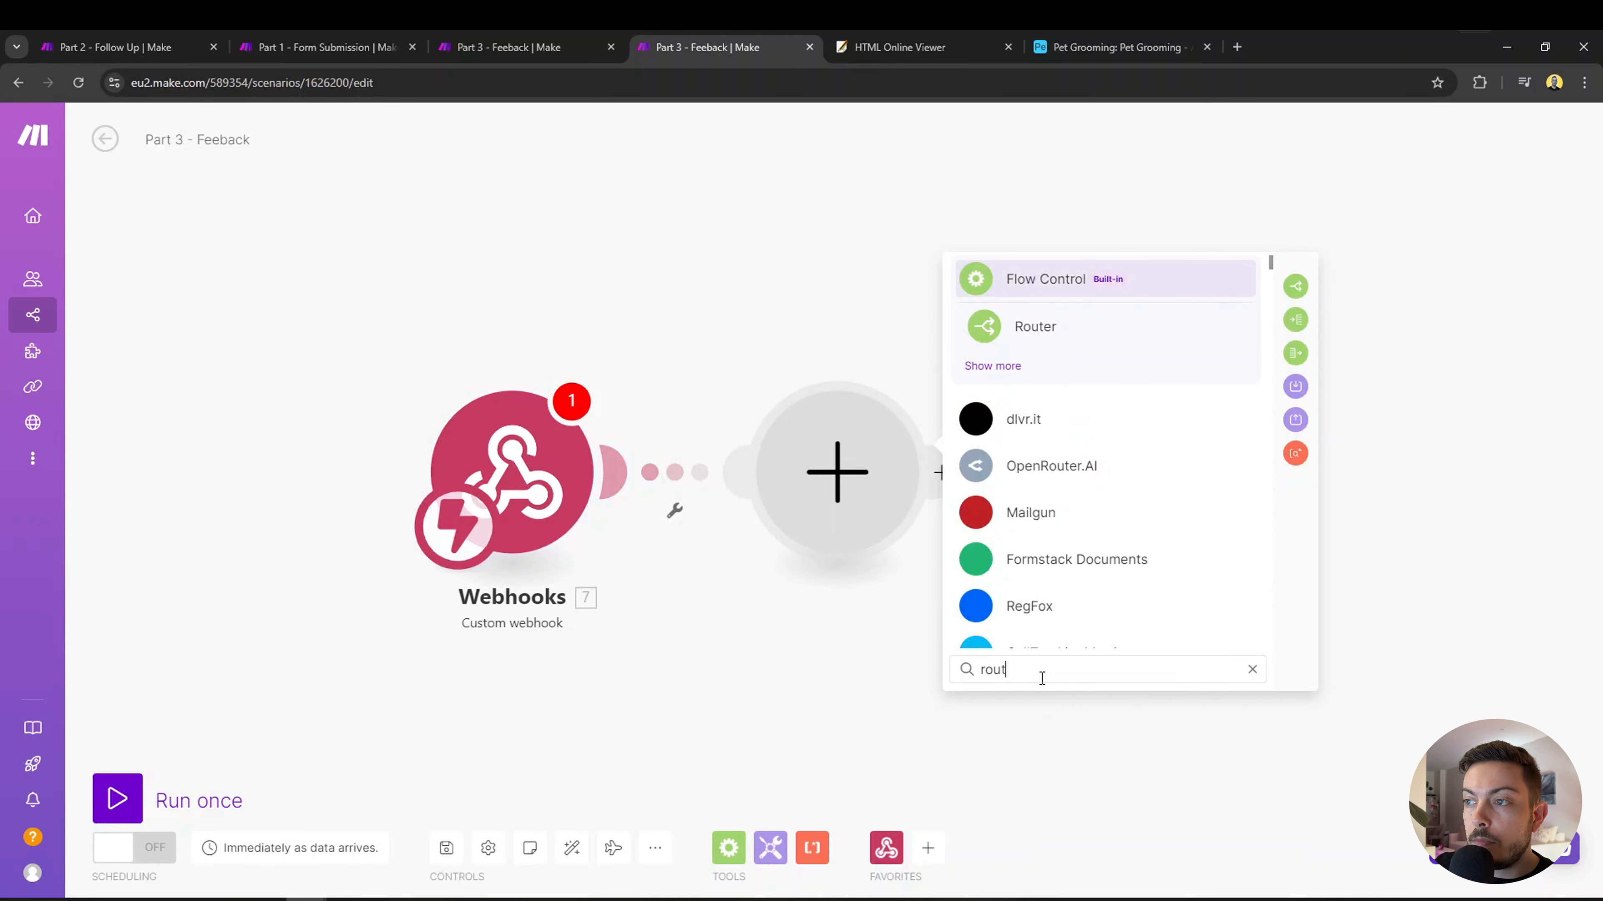
{"action": "left_click", "coordinate": [1061, 336]}
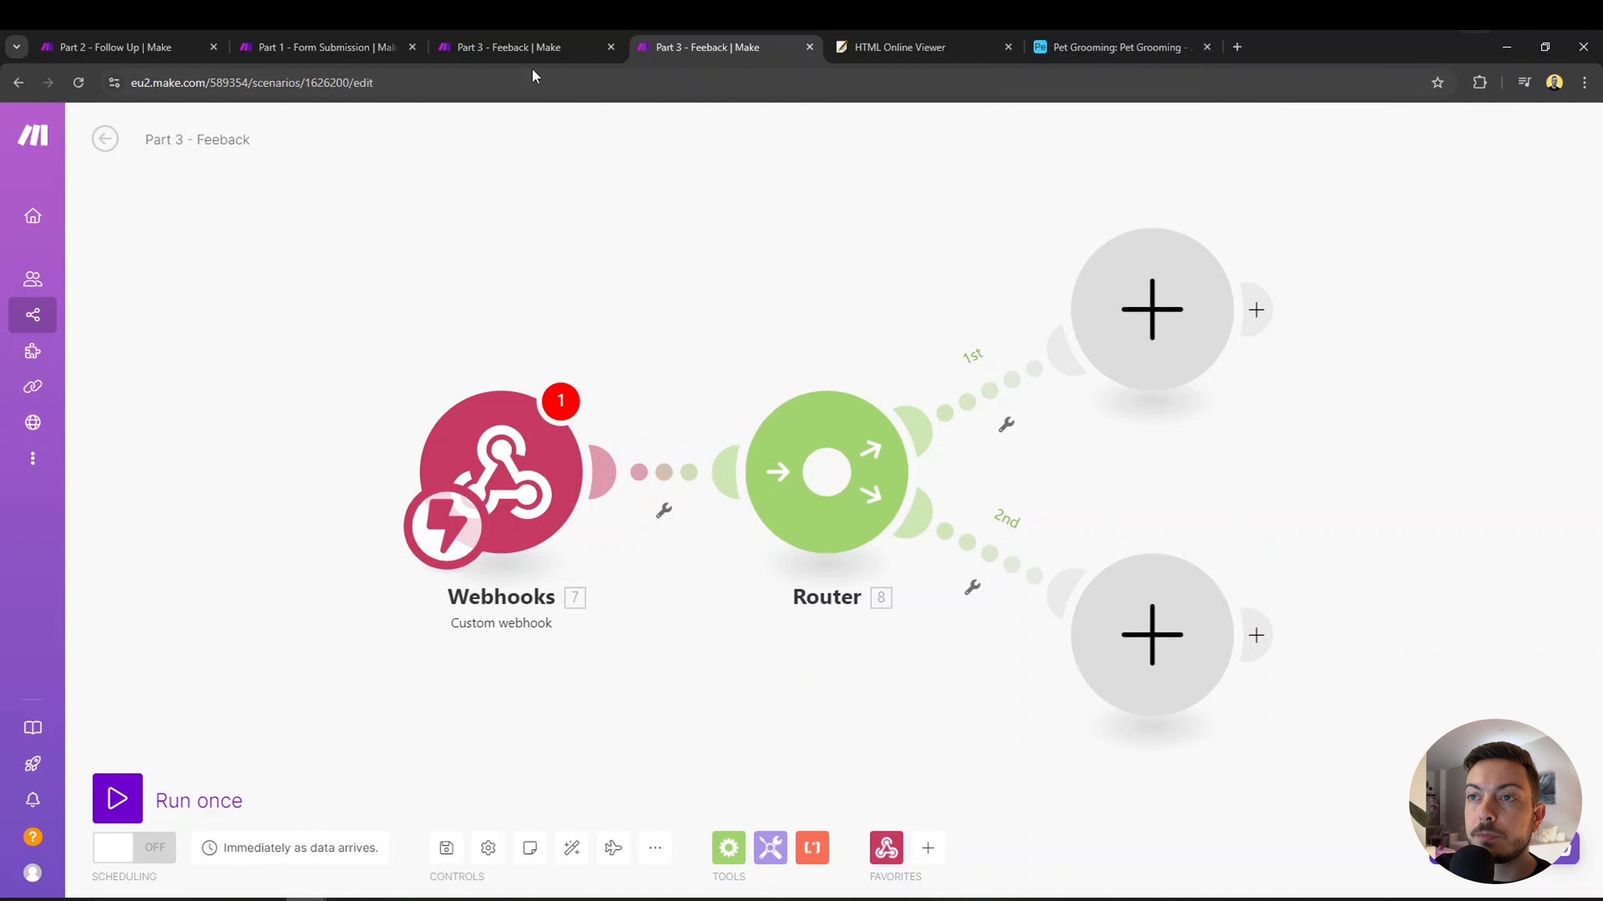
Check the 4 or 5 star branch's Webhook response settings in the finished Part 3 scenario.
{"action": "left_click", "coordinate": [530, 48]}
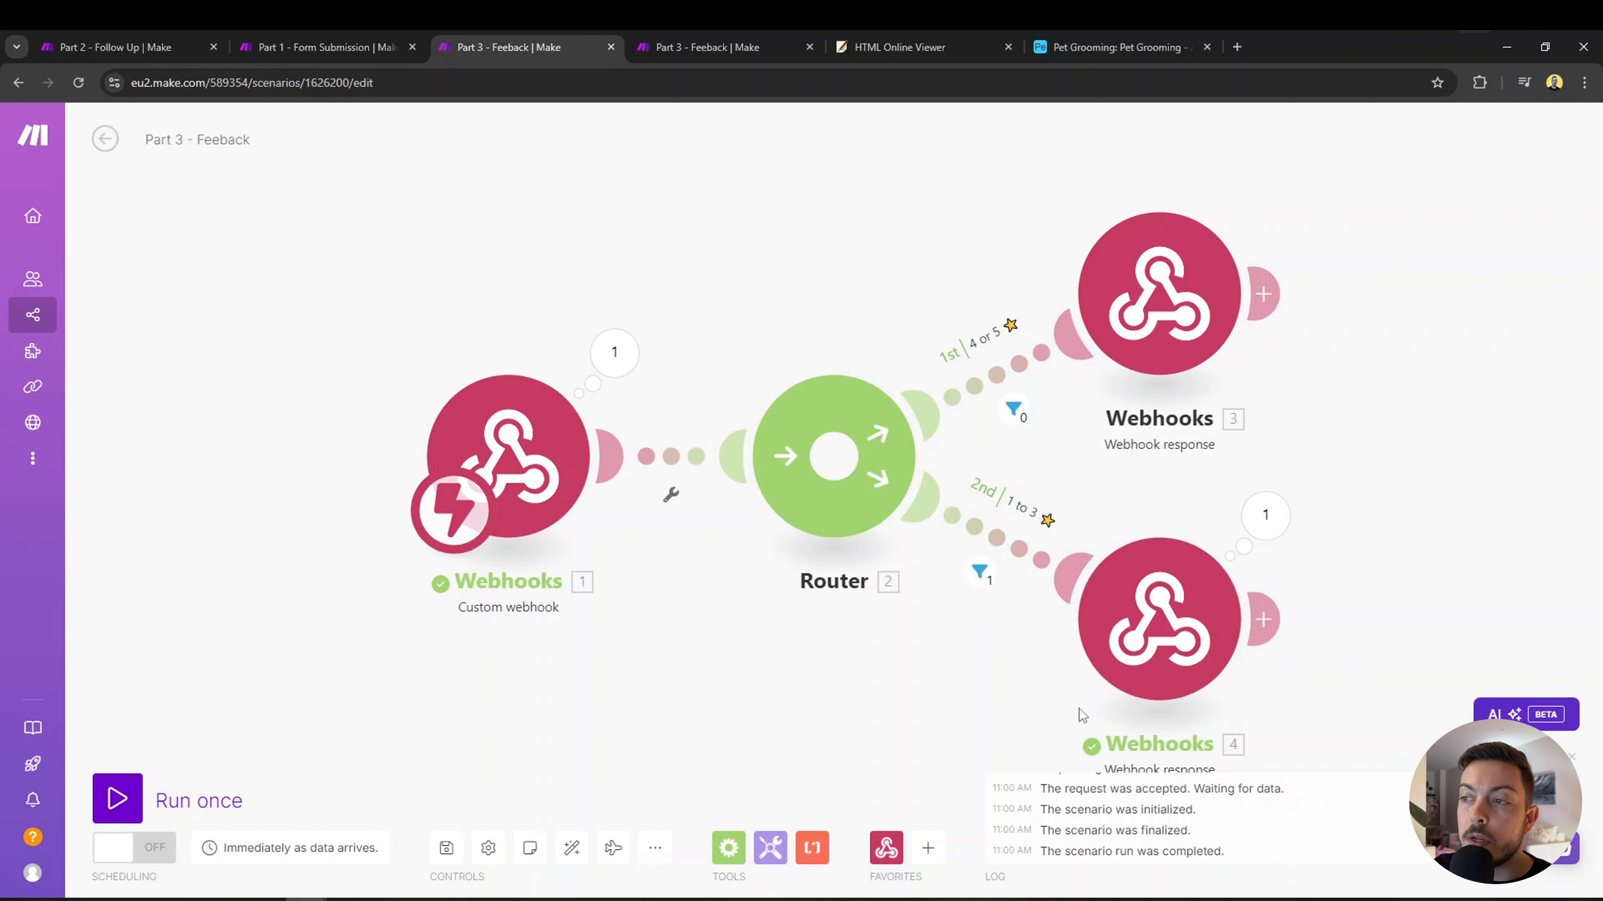
{"action": "left_click", "coordinate": [1129, 322]}
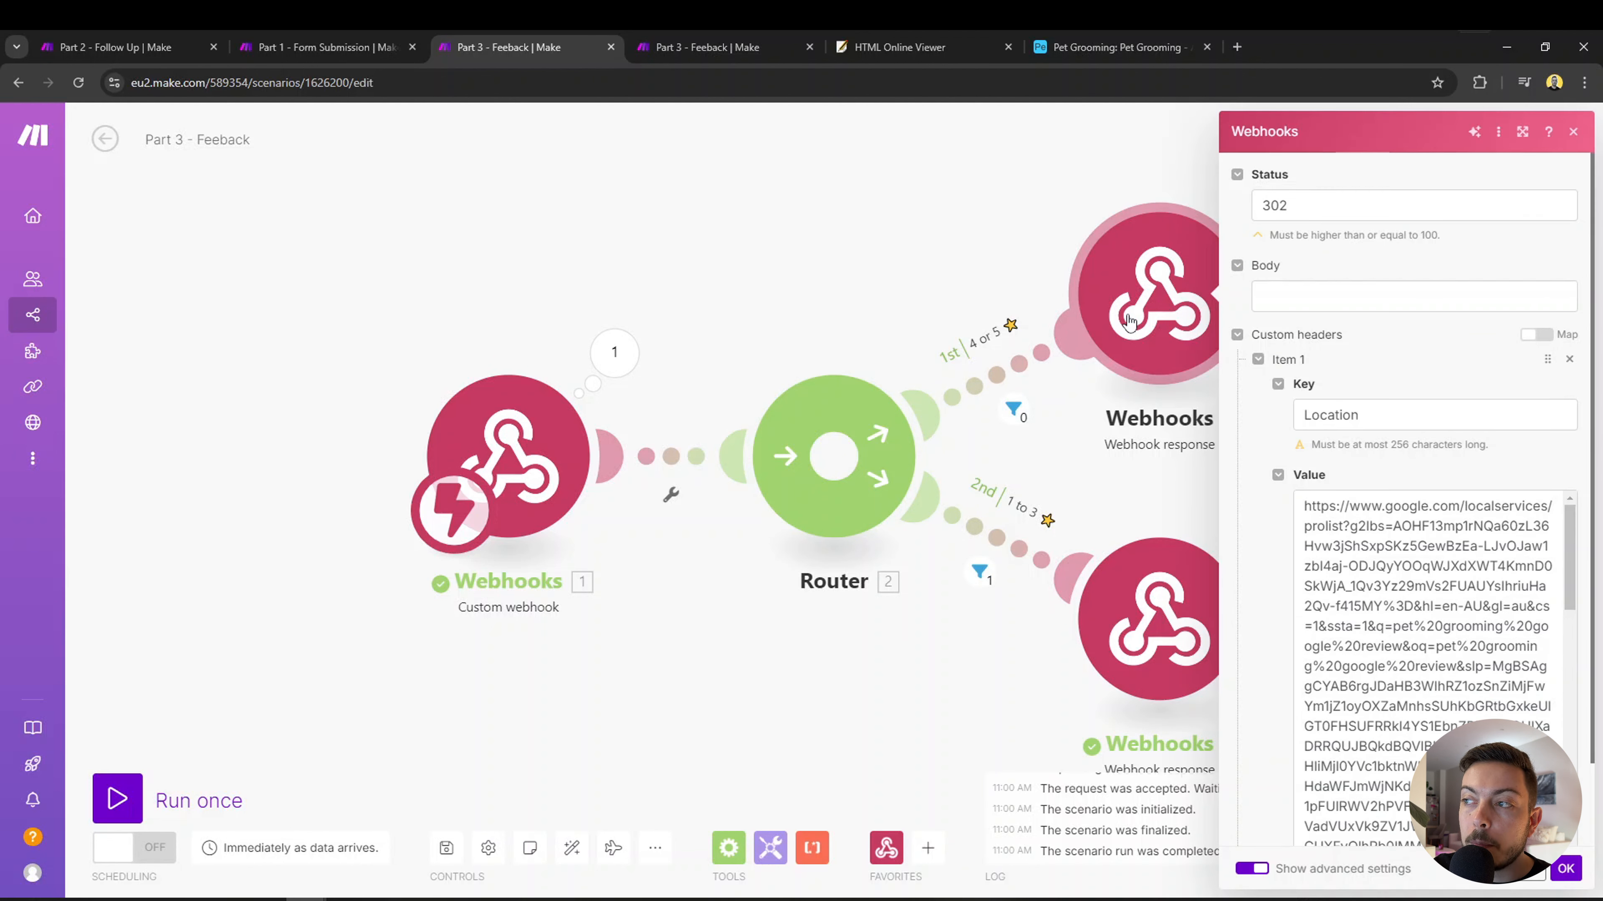
{"action": "left_click", "coordinate": [929, 251]}
Add a Webhook response to the new scenario's first Router branch and set its status to 302.
{"action": "left_click", "coordinate": [679, 51]}
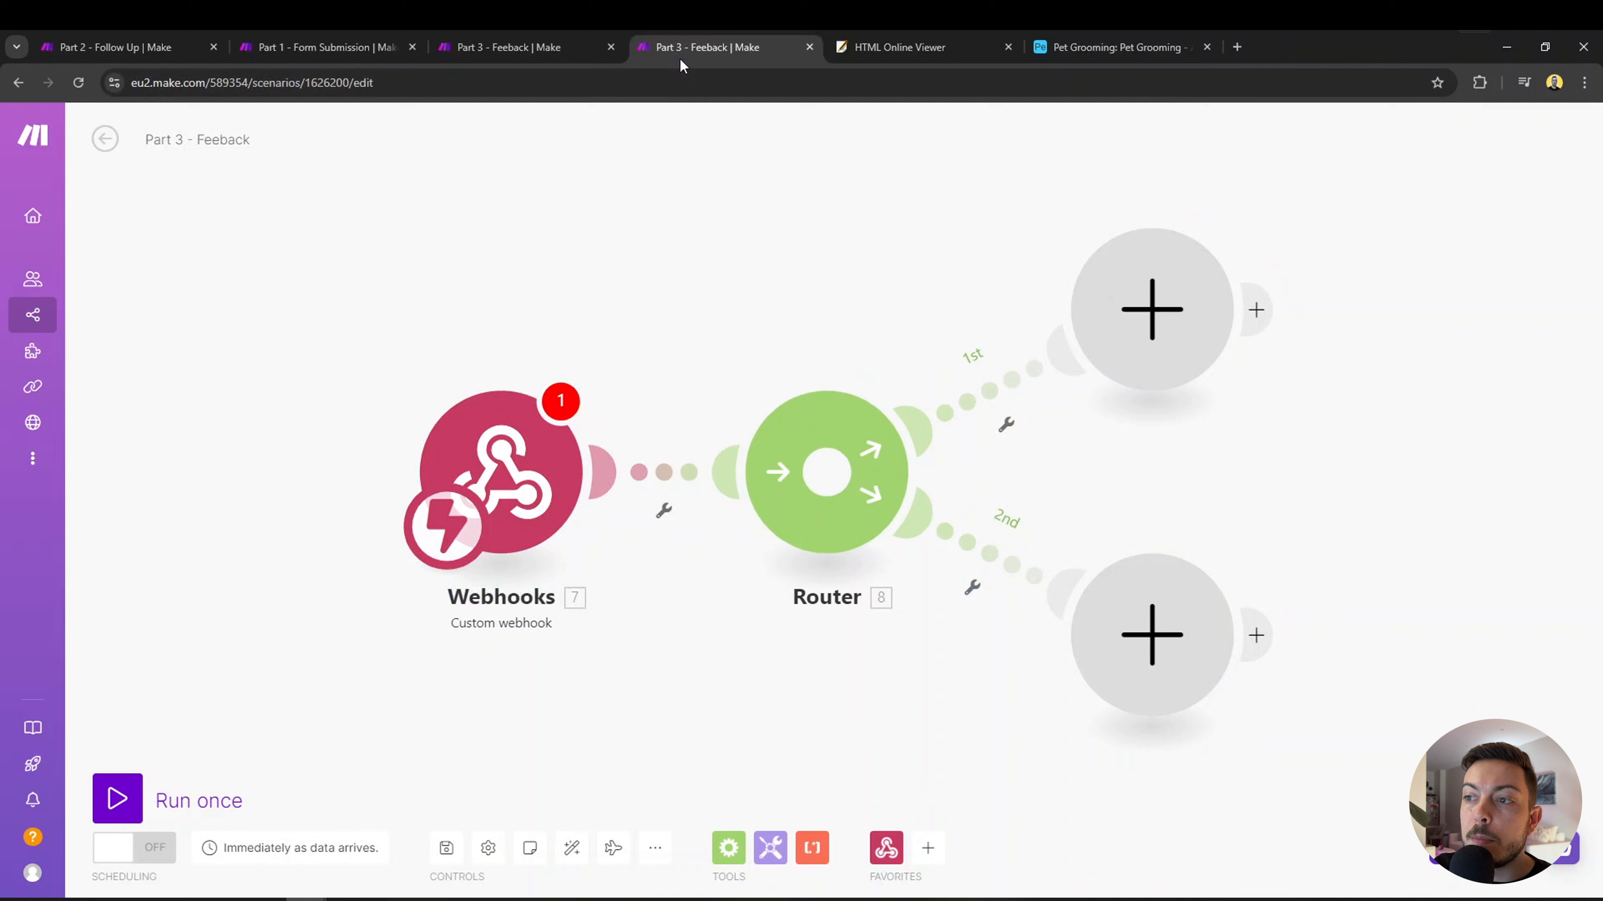
{"action": "left_click", "coordinate": [1152, 303]}
{"action": "left_click", "coordinate": [1301, 188]}
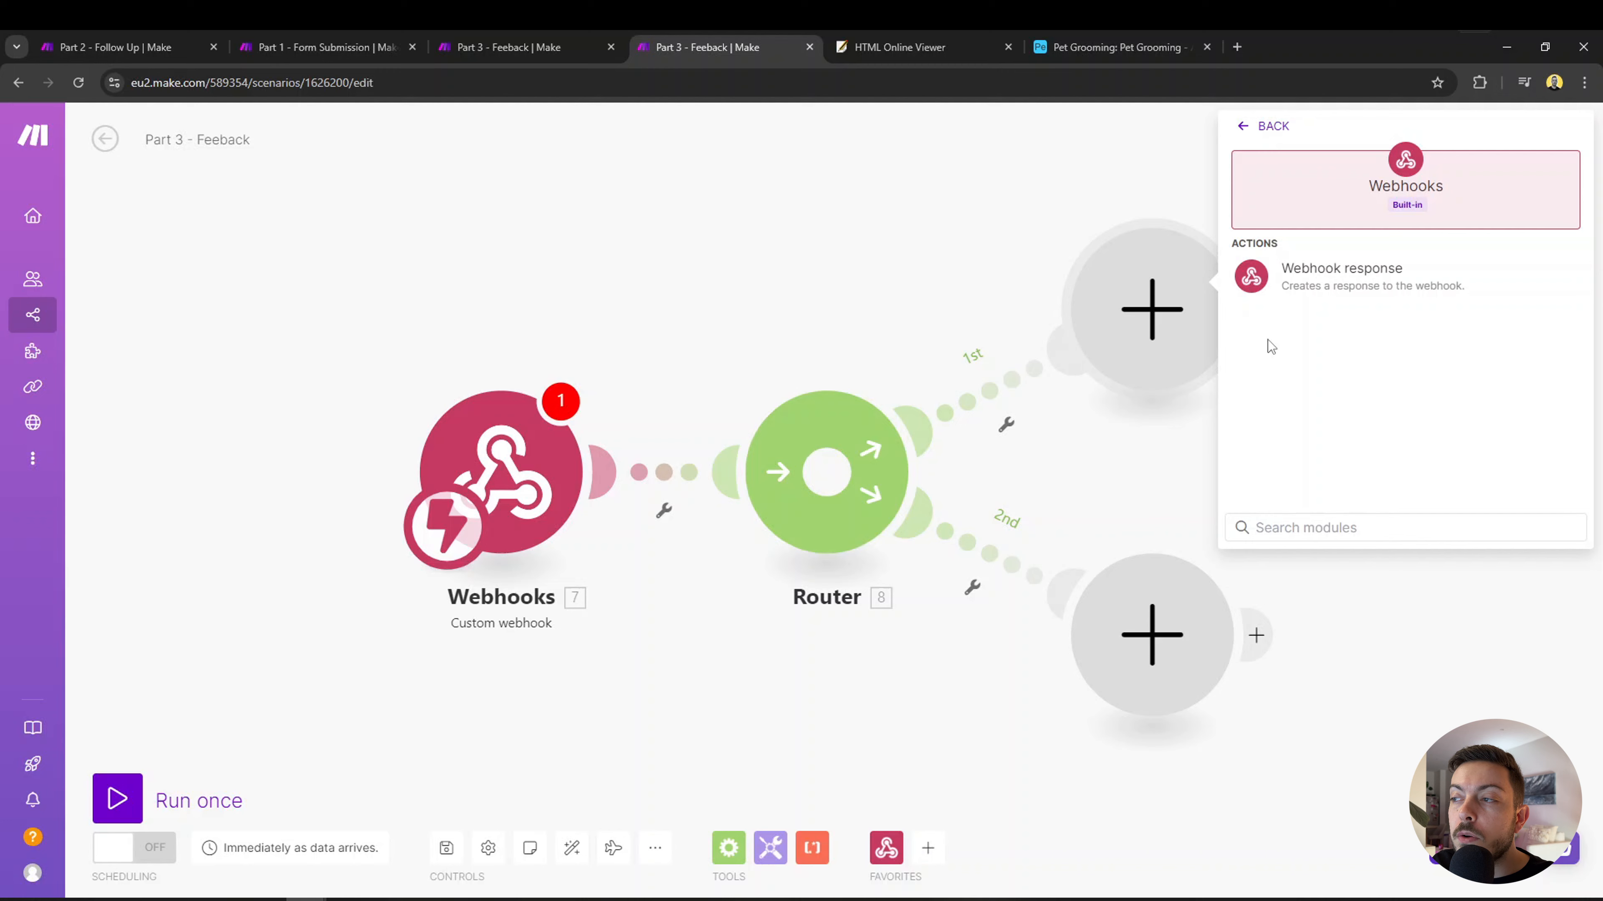
{"action": "left_click", "coordinate": [1336, 292]}
{"action": "double_click", "coordinate": [1332, 280]}
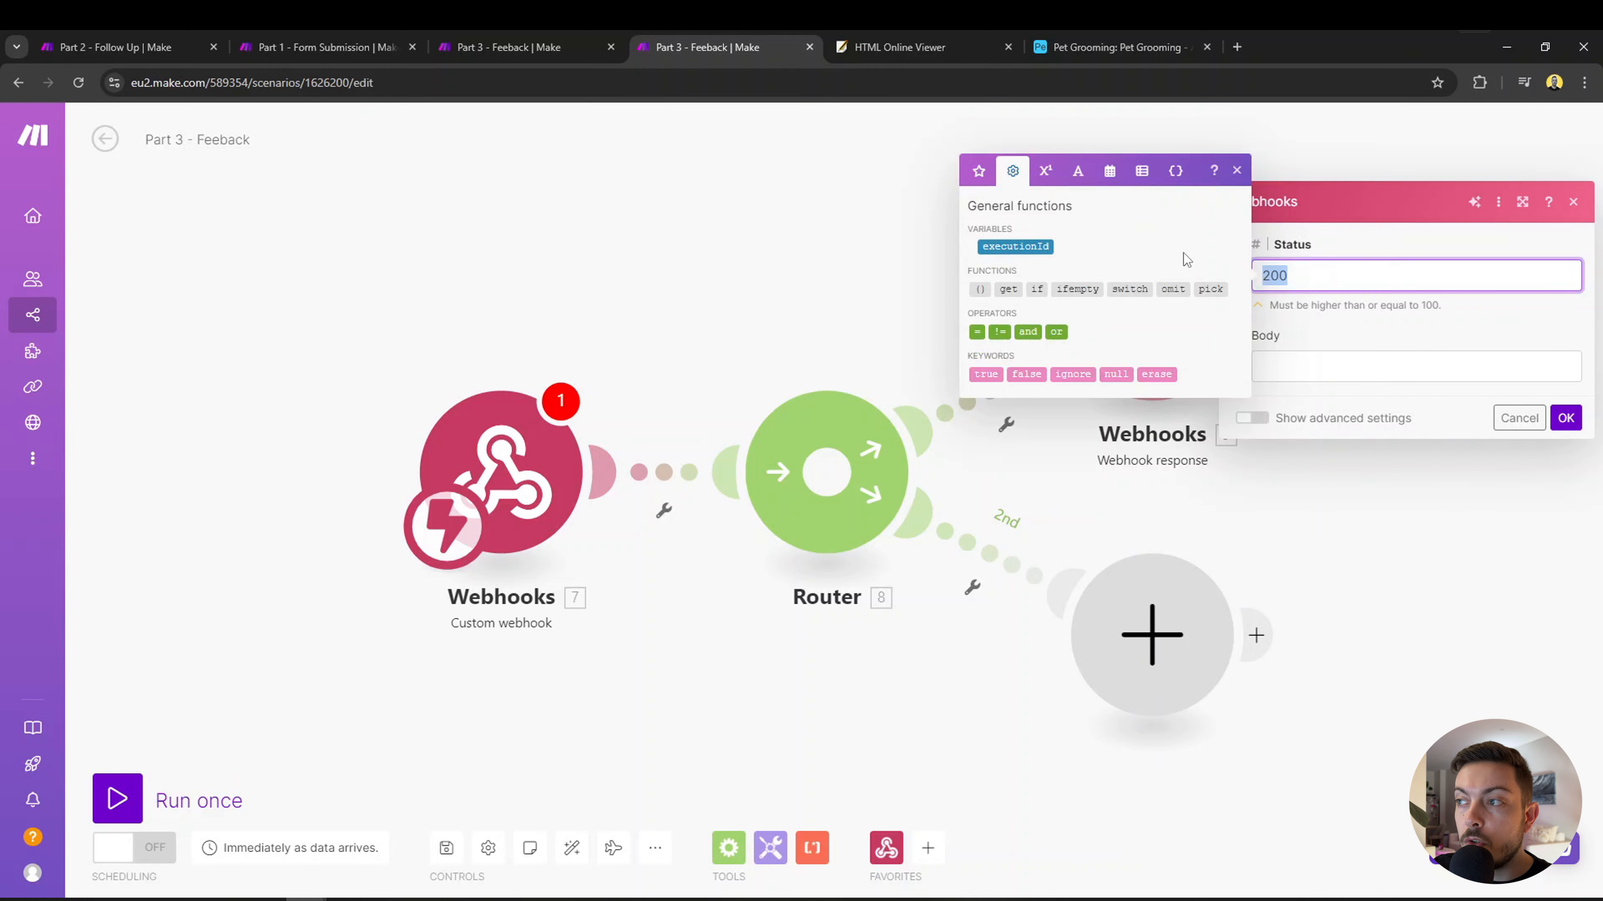
{"action": "type", "text": "302"}
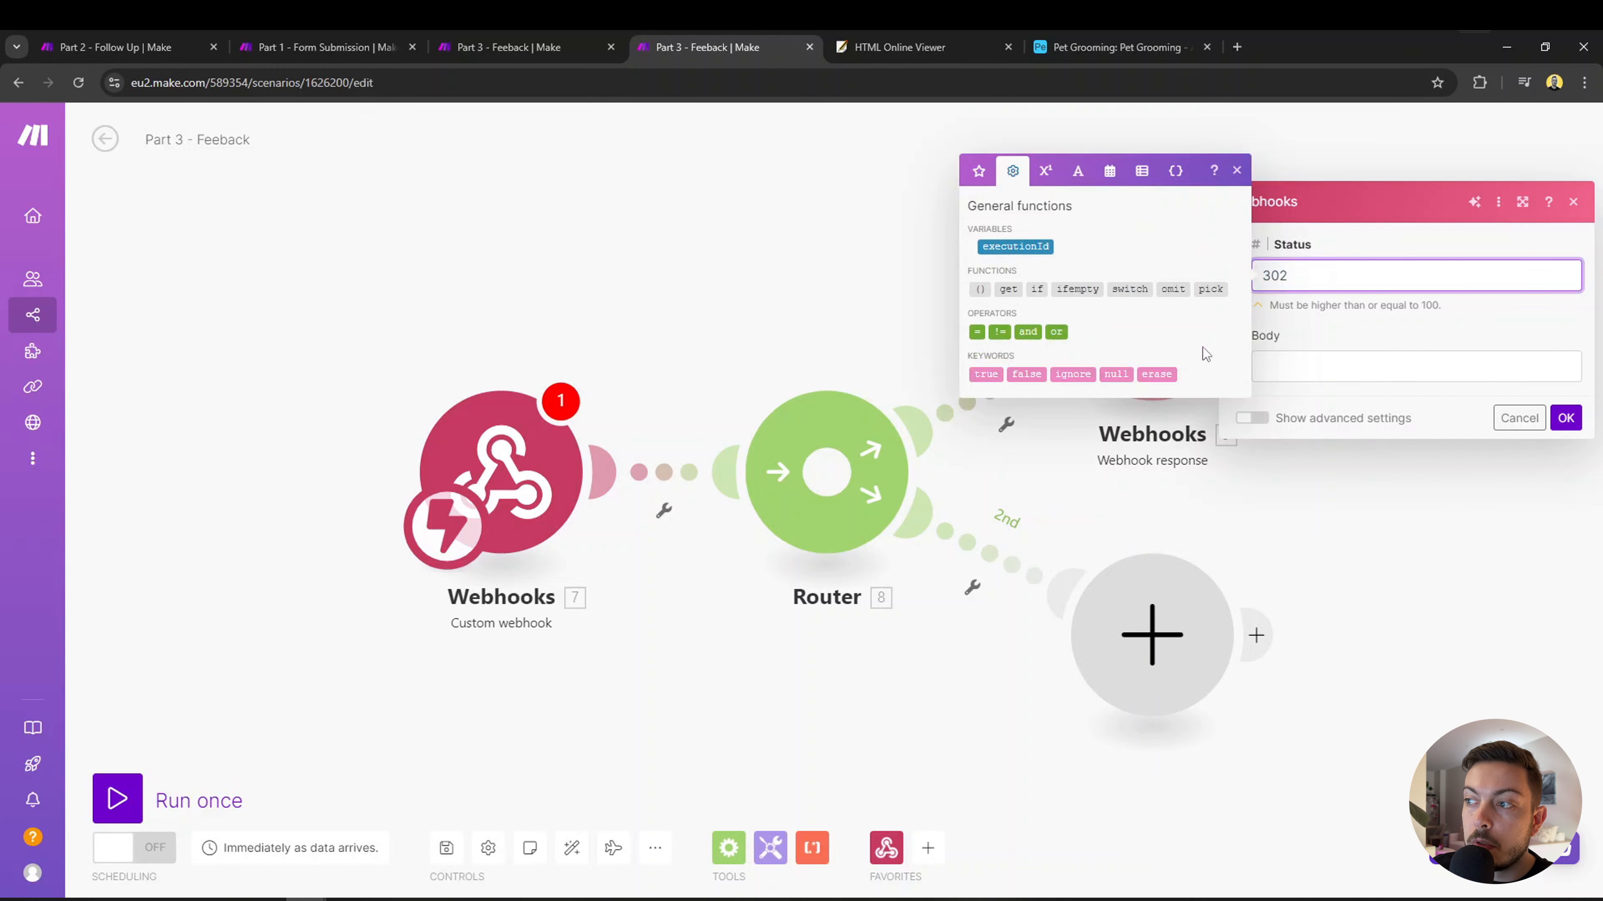
Show the Webhook response's advanced settings and add a custom header with the key Location.
{"action": "left_click", "coordinate": [1299, 358]}
{"action": "left_click", "coordinate": [1279, 419]}
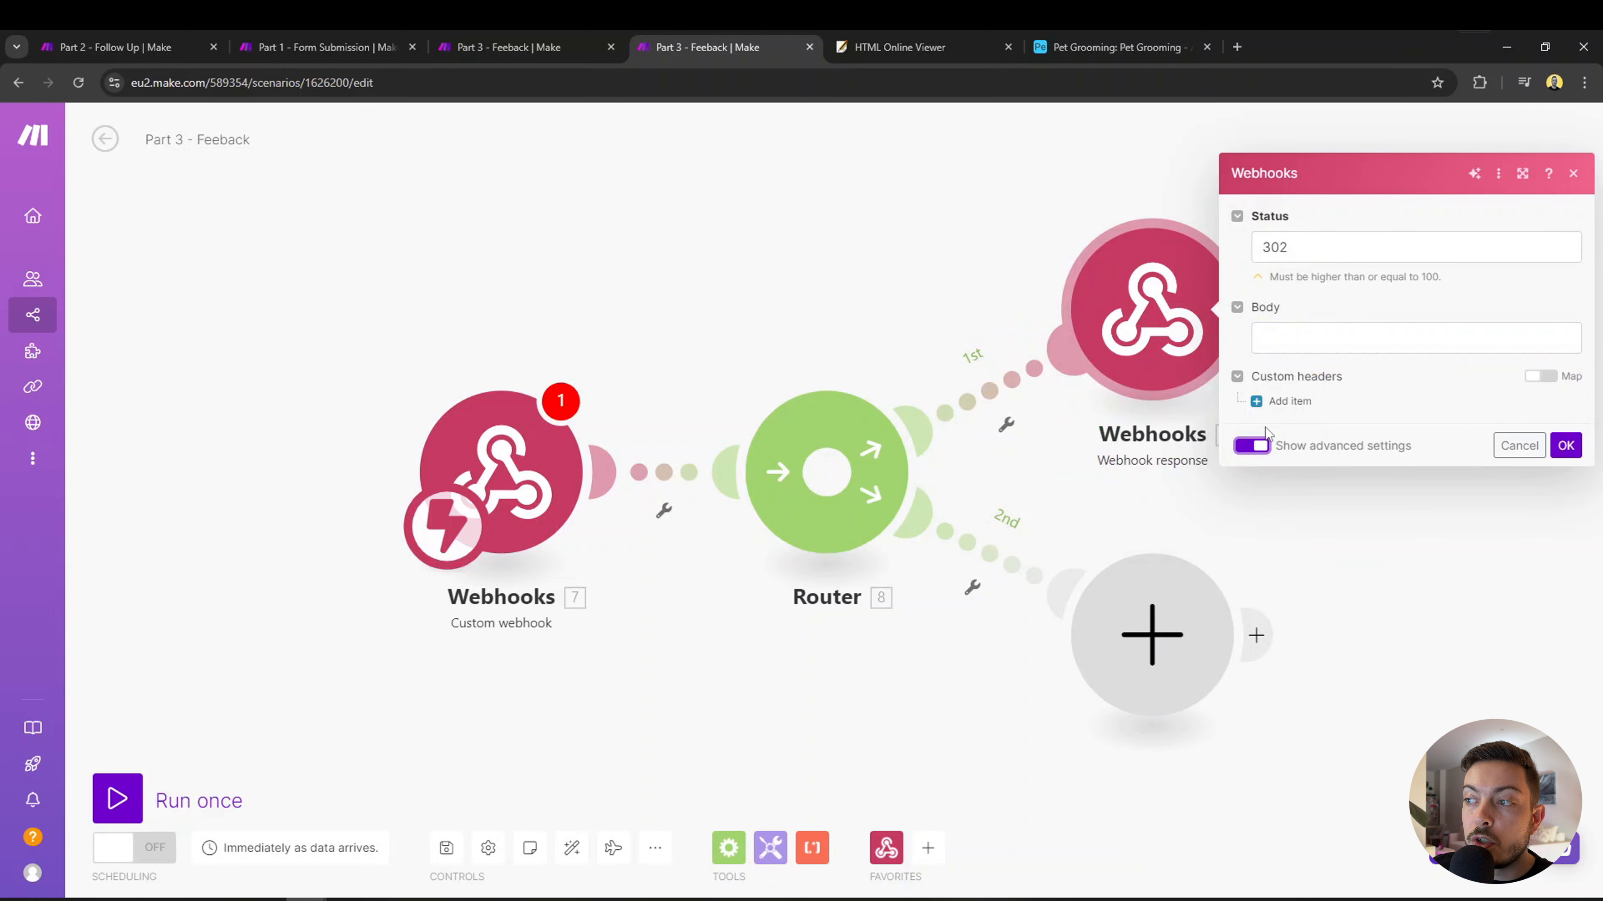
{"action": "left_click", "coordinate": [1256, 410]}
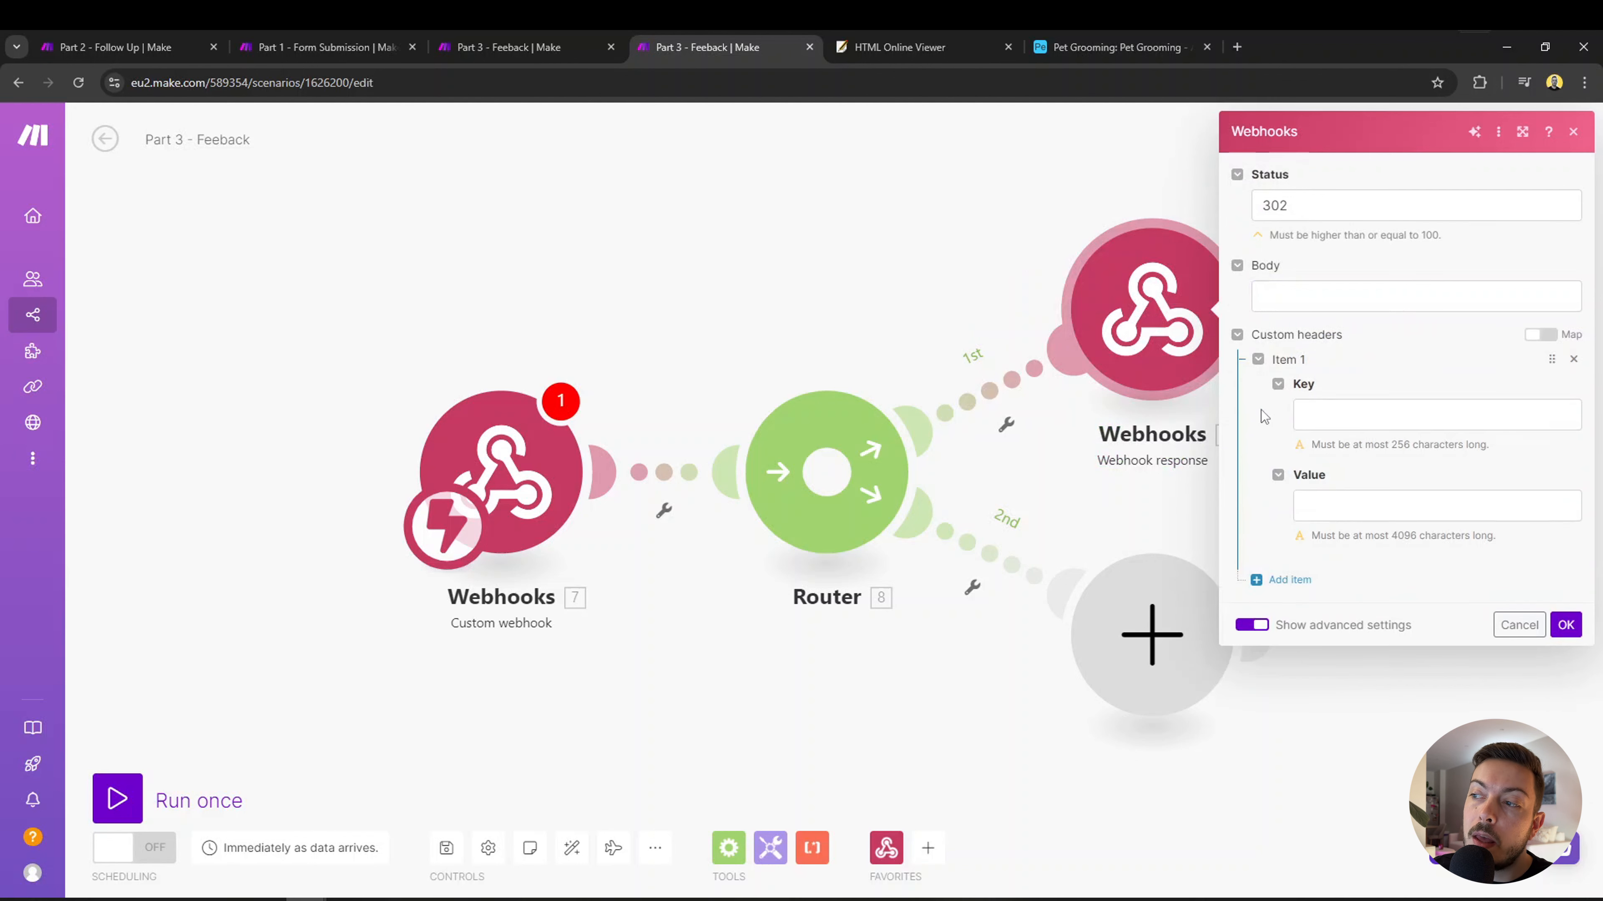
{"action": "left_click", "coordinate": [1320, 410]}
{"action": "type", "text": "Location"}
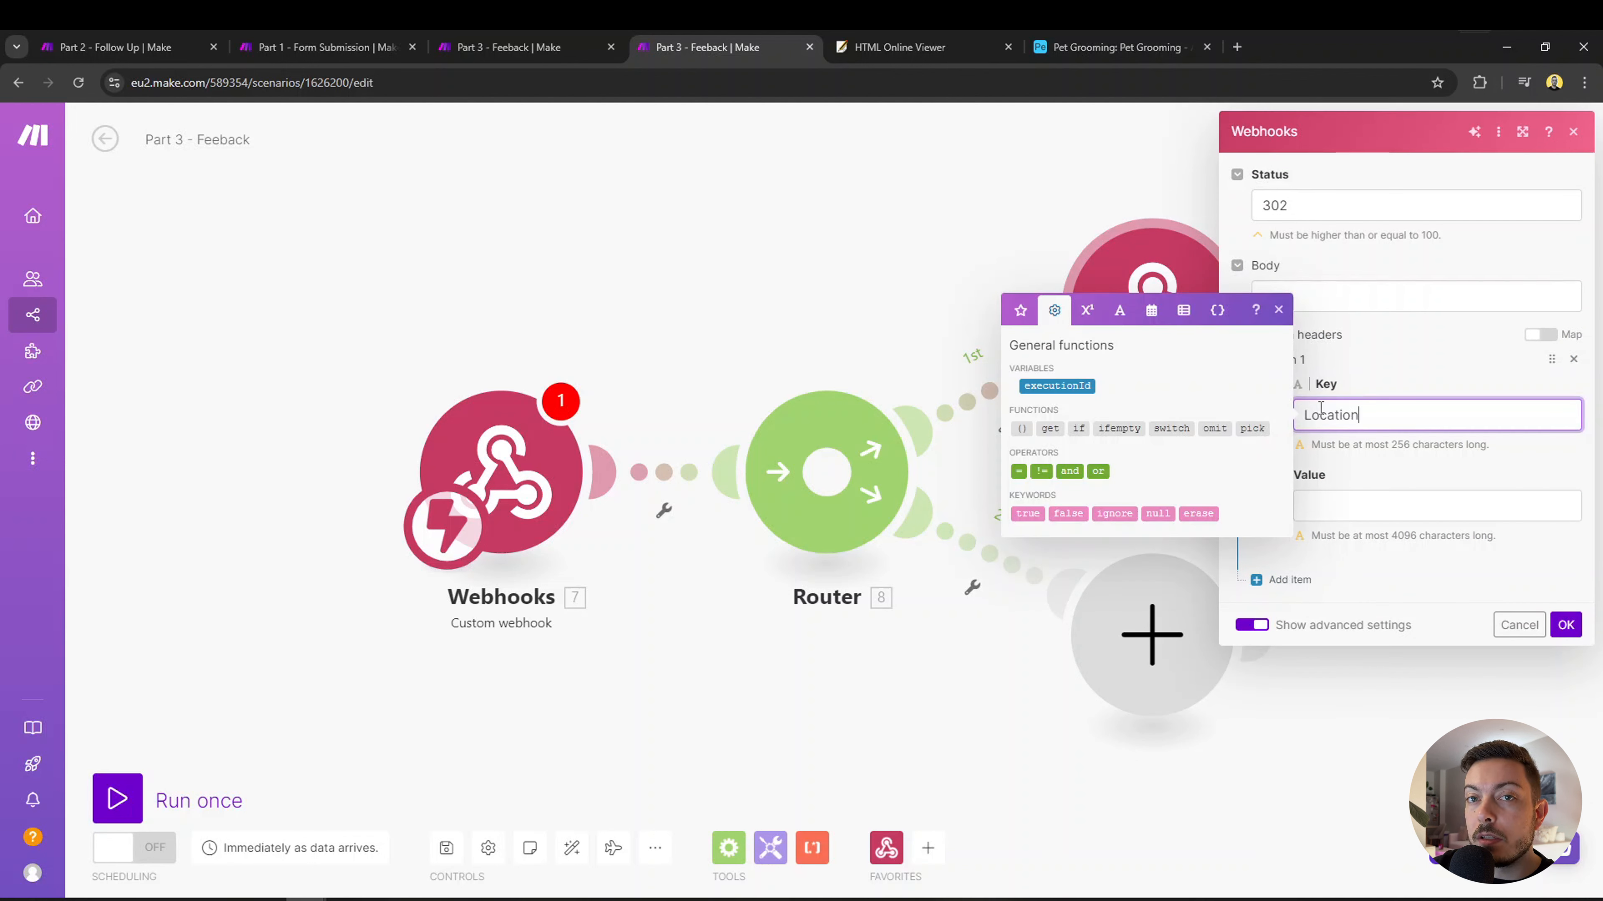
{"action": "left_click", "coordinate": [1335, 504]}
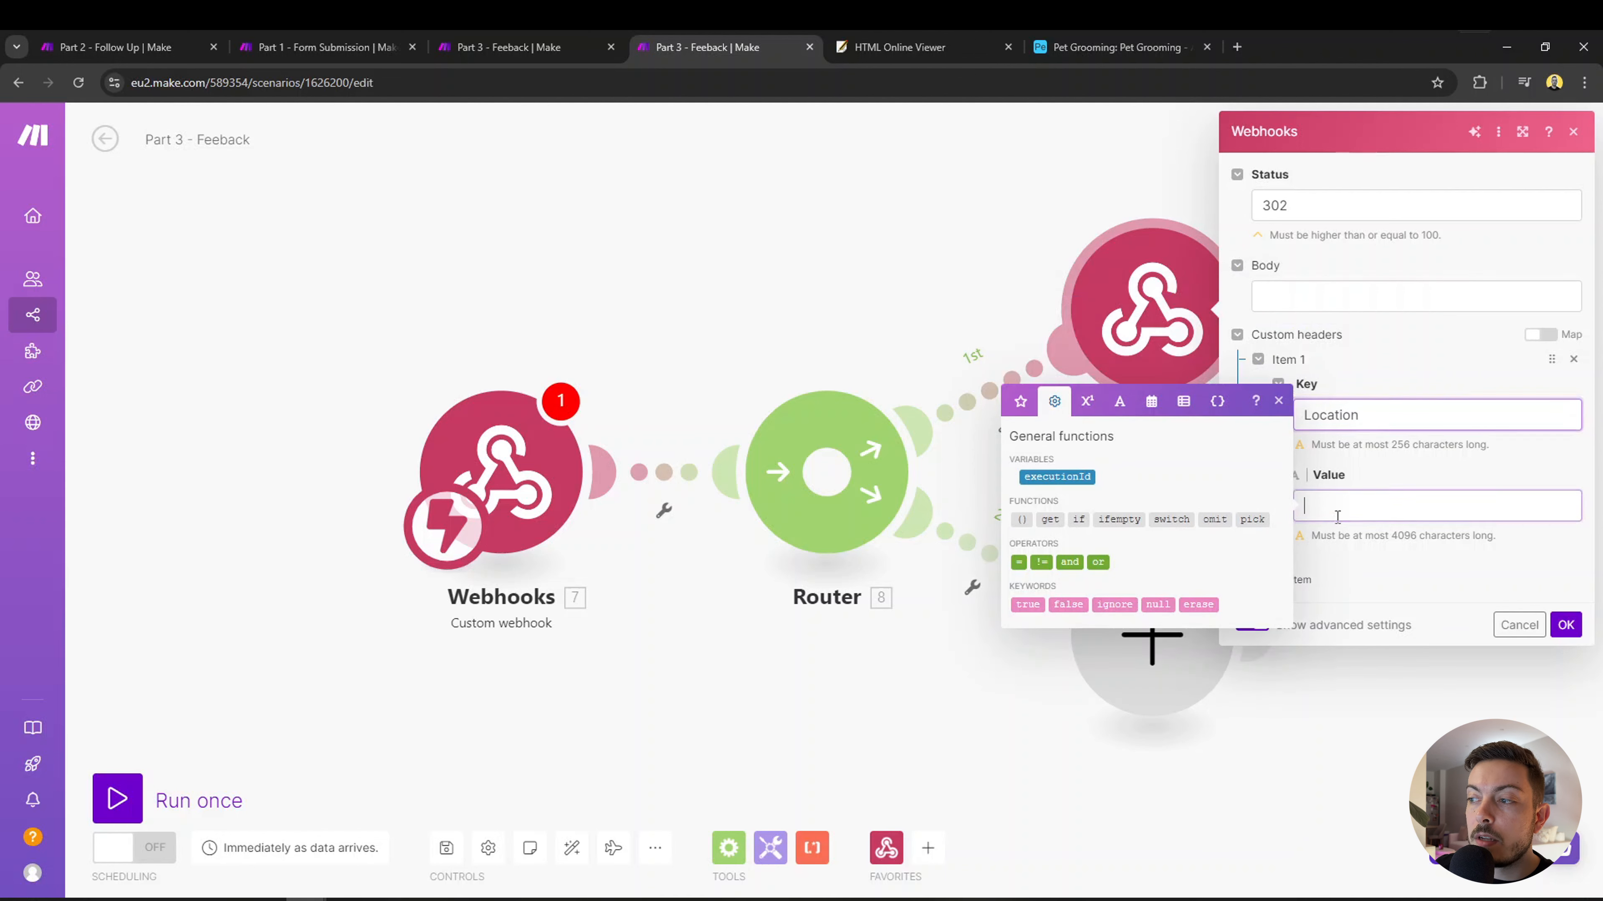
Copy the full Location header URL from the 4 or 5 star branch's Webhook response in the finished Part 3 scenario.
{"action": "left_click", "coordinate": [483, 49]}
{"action": "left_click", "coordinate": [839, 291]}
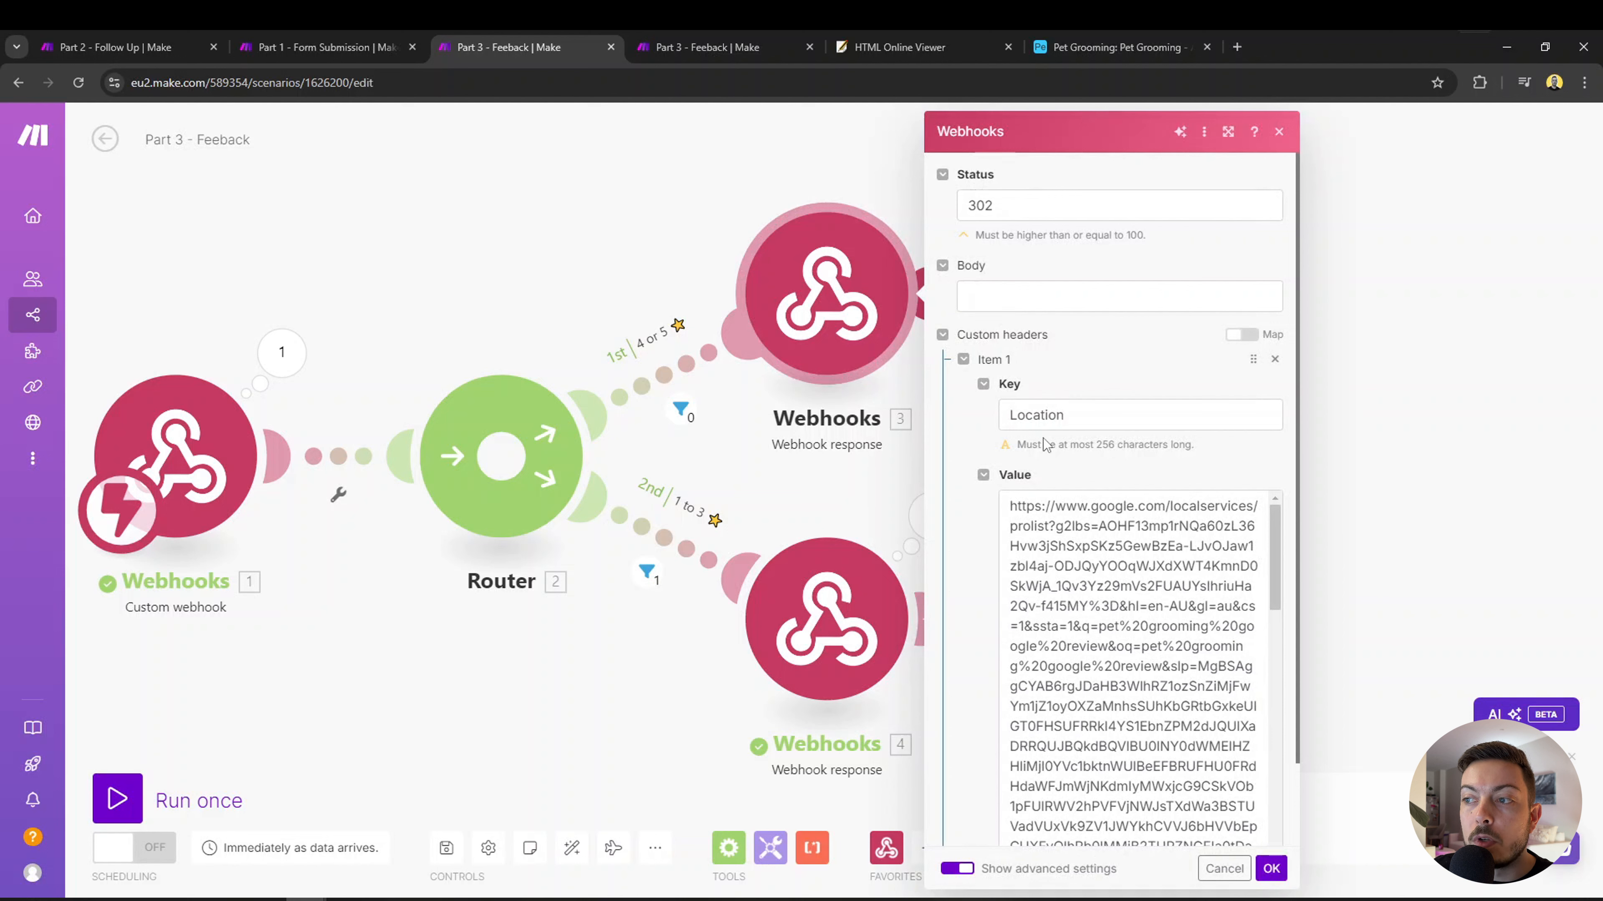
{"action": "left_click_drag", "start_coordinate": [1065, 545], "coordinate": [1129, 713]}
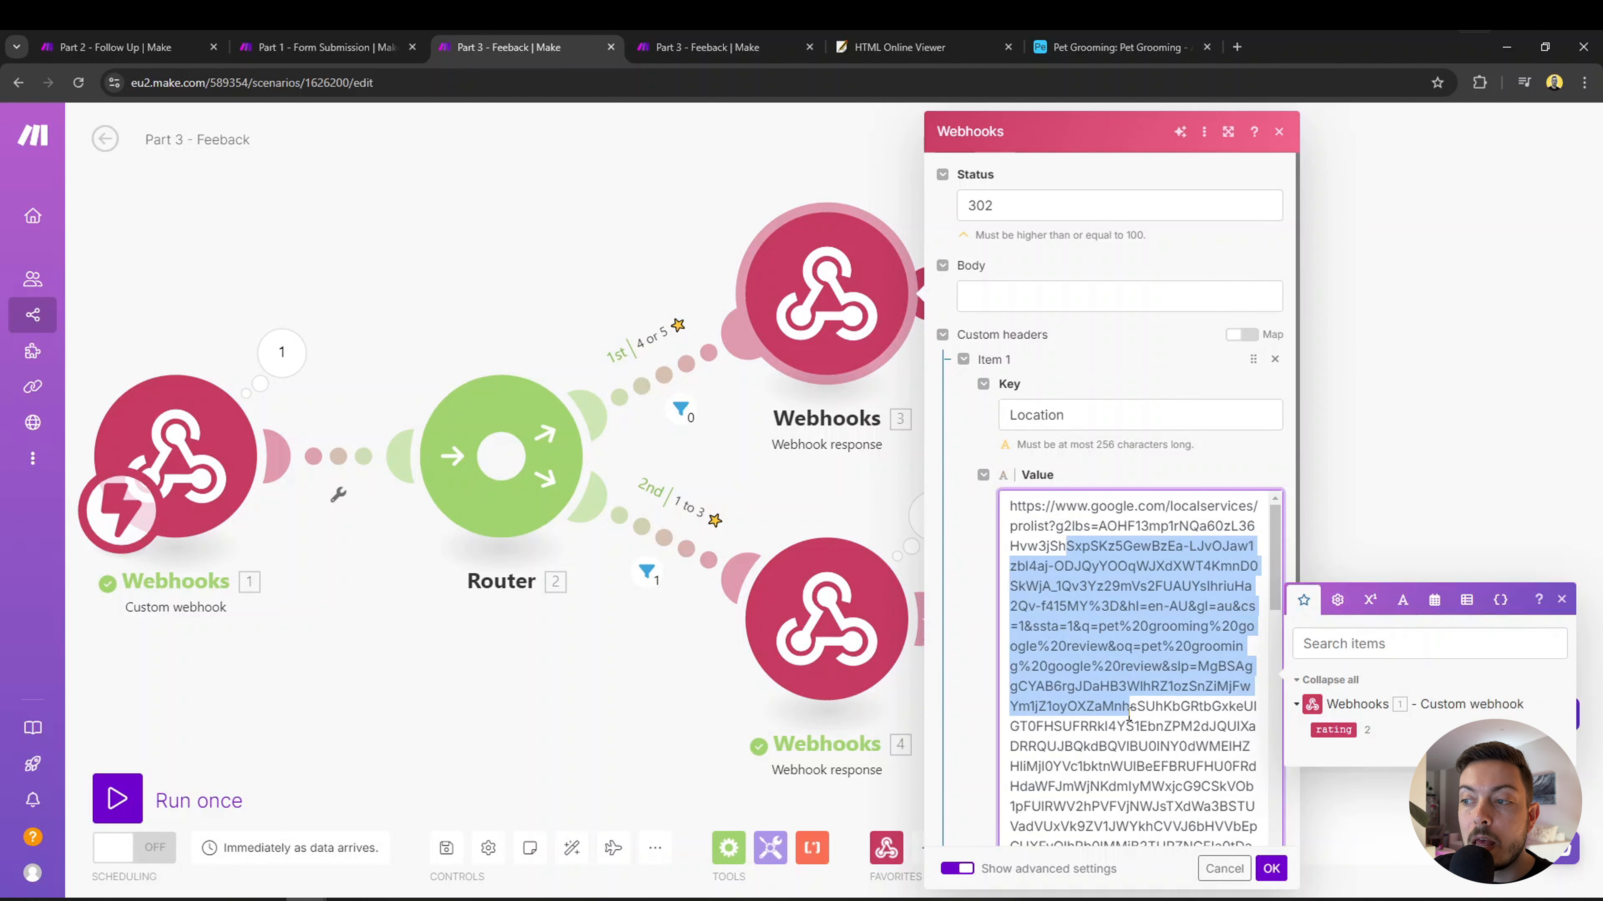
{"action": "left_click", "coordinate": [1081, 622]}
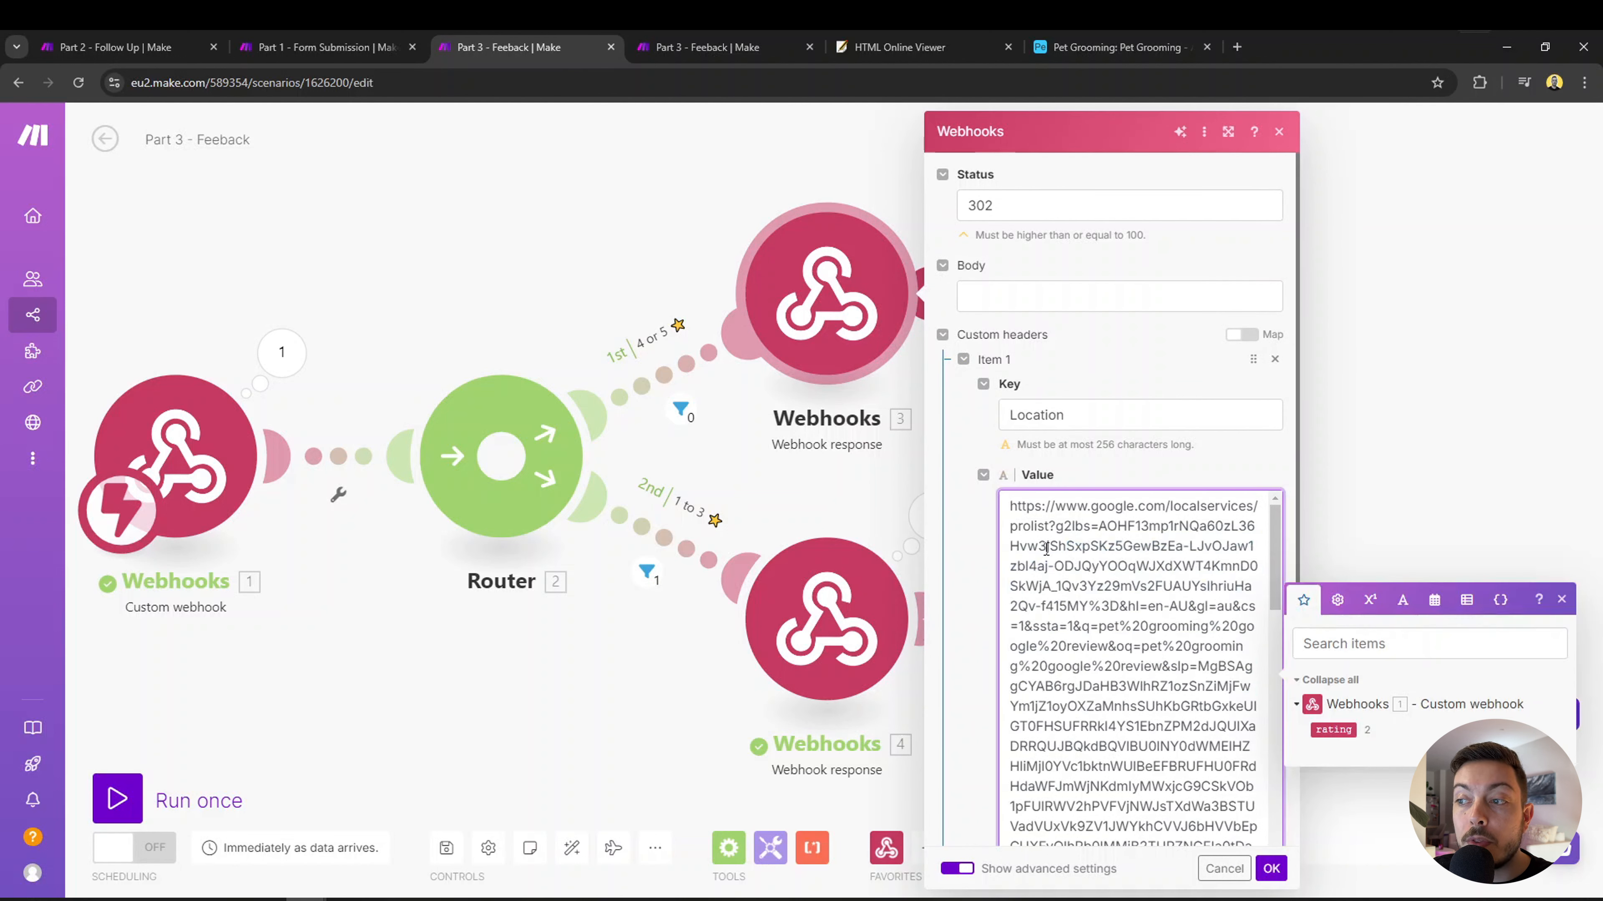
{"action": "key", "text": "ctrl+a"}
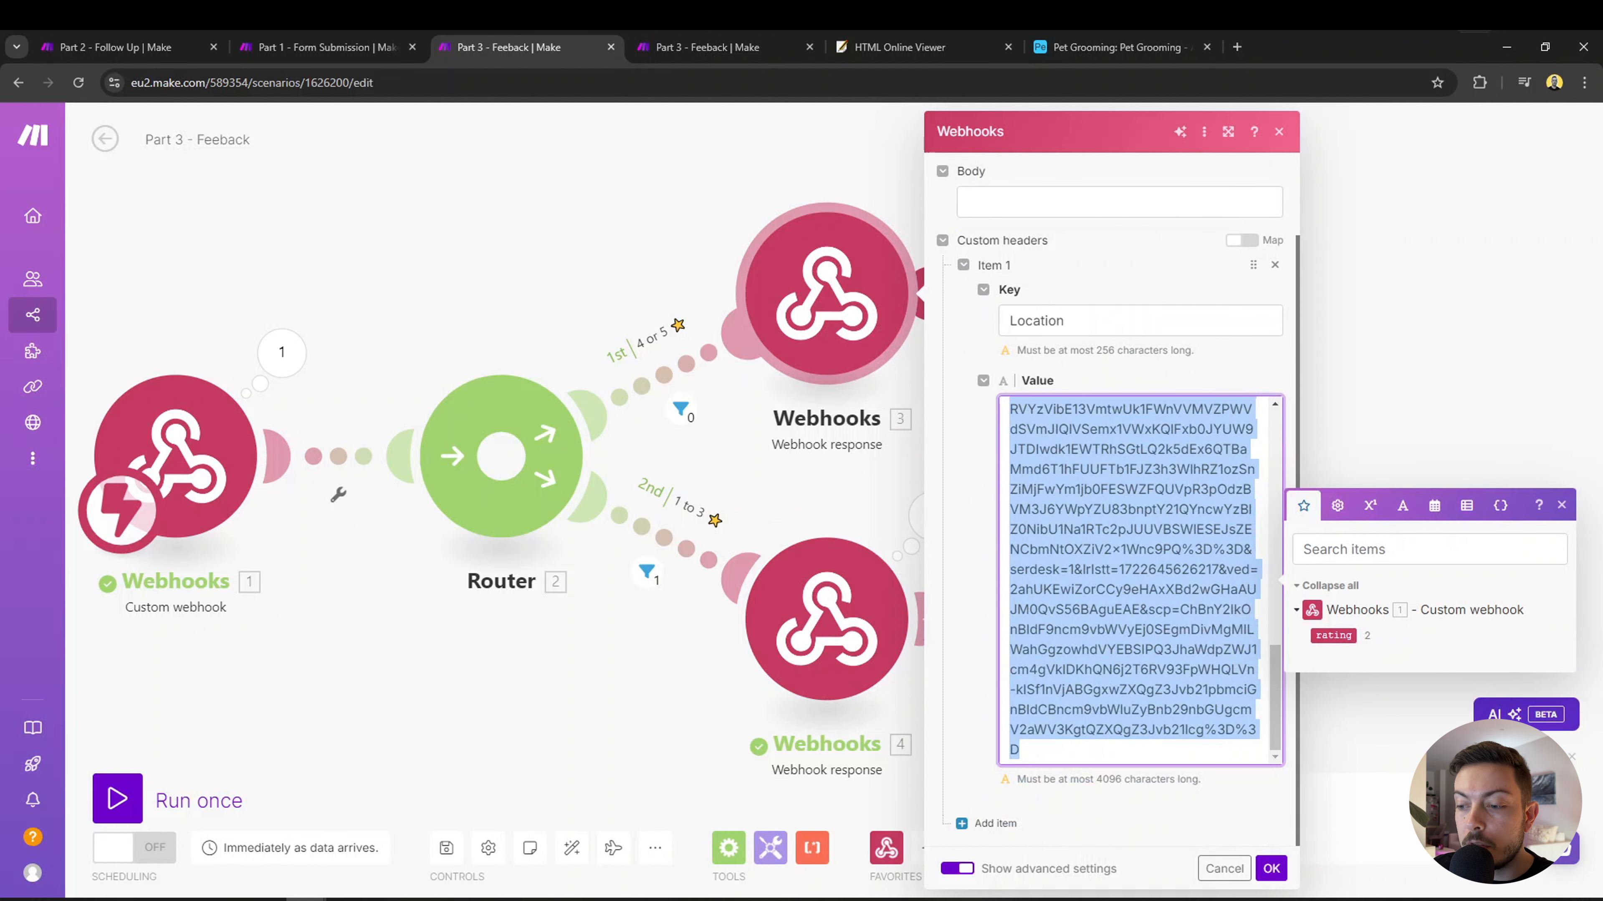
Open the copied review URL in a new browser tab and examine the pet groomer's Google review summary.
{"action": "left_click", "coordinate": [1237, 48]}
{"action": "key", "text": "ctrl+v"}
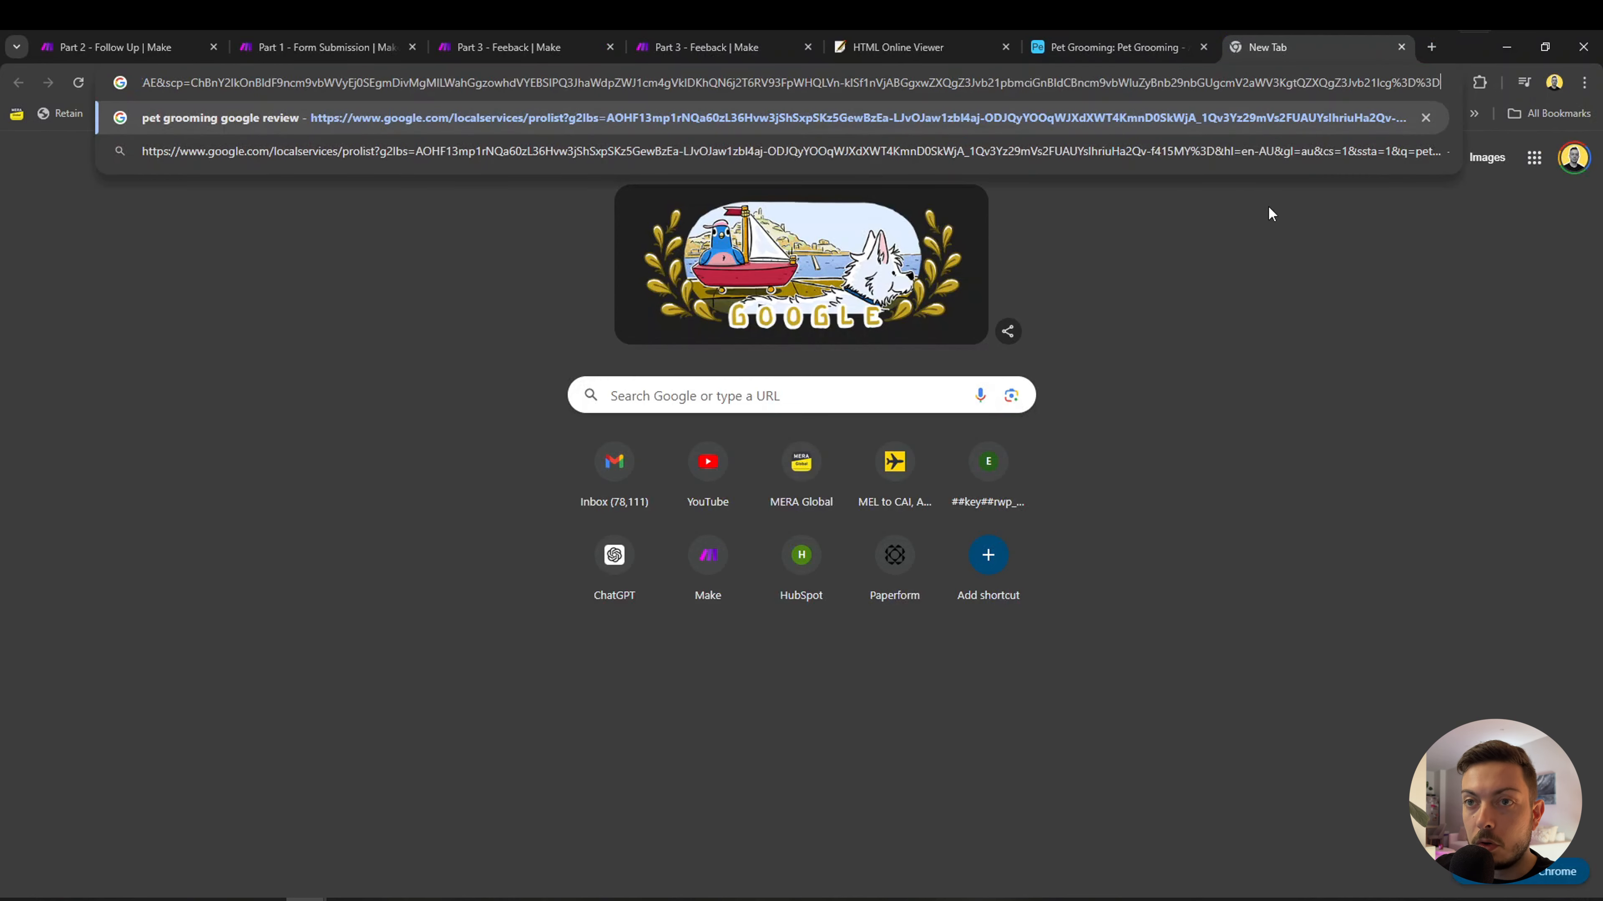
{"action": "key", "text": "Return"}
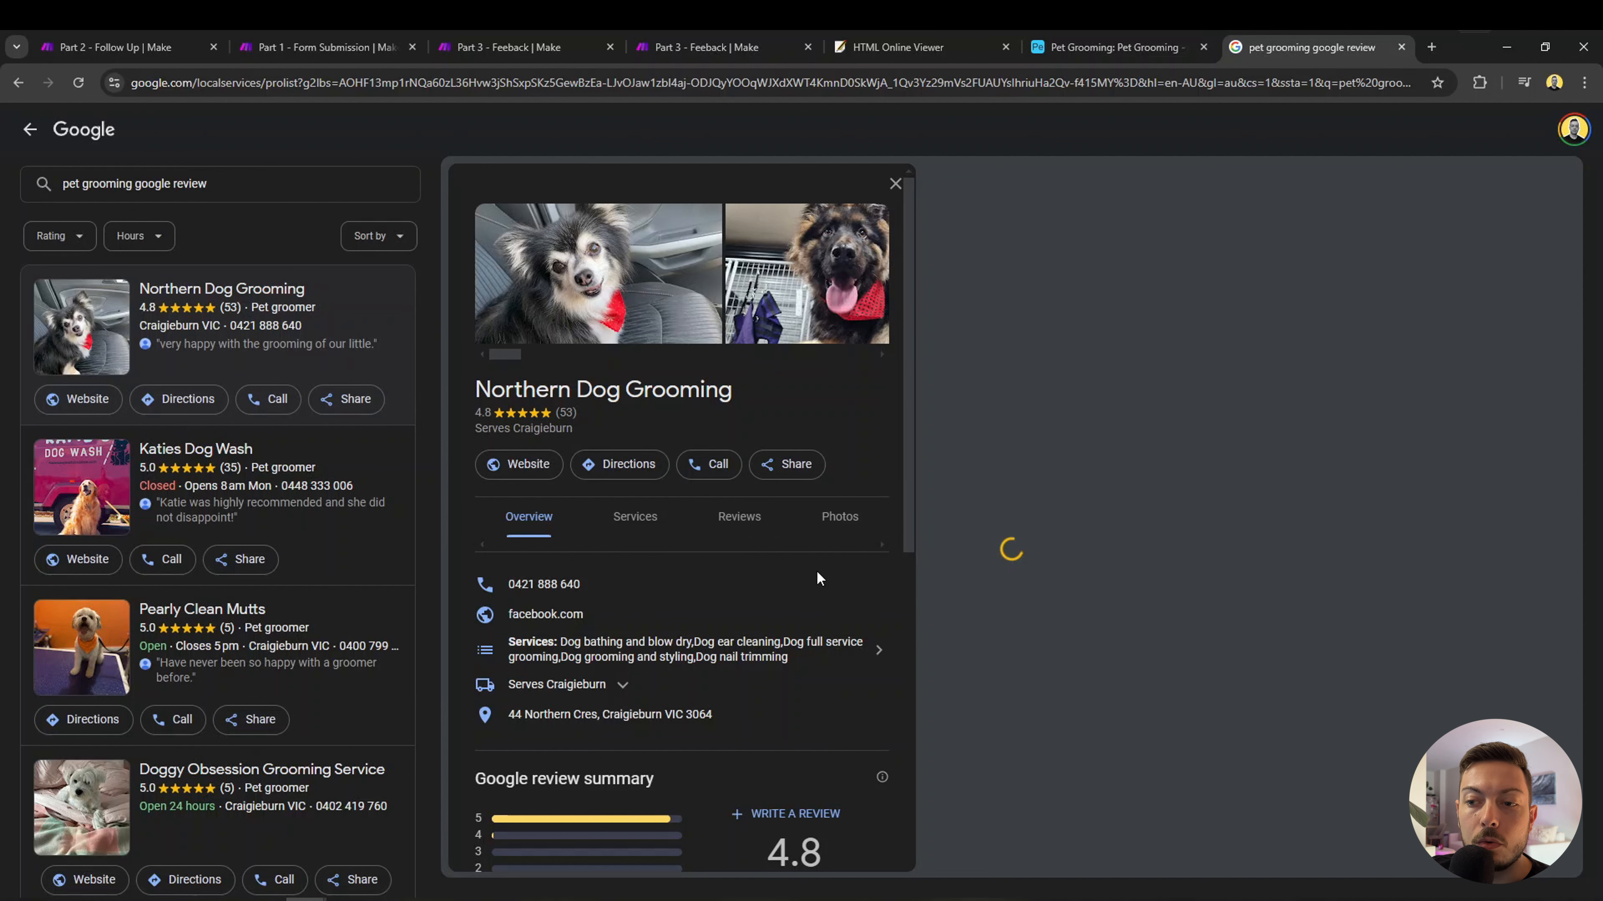
{"action": "scroll", "coordinate": [819, 579], "scroll_direction": "down", "scroll_amount": 3}
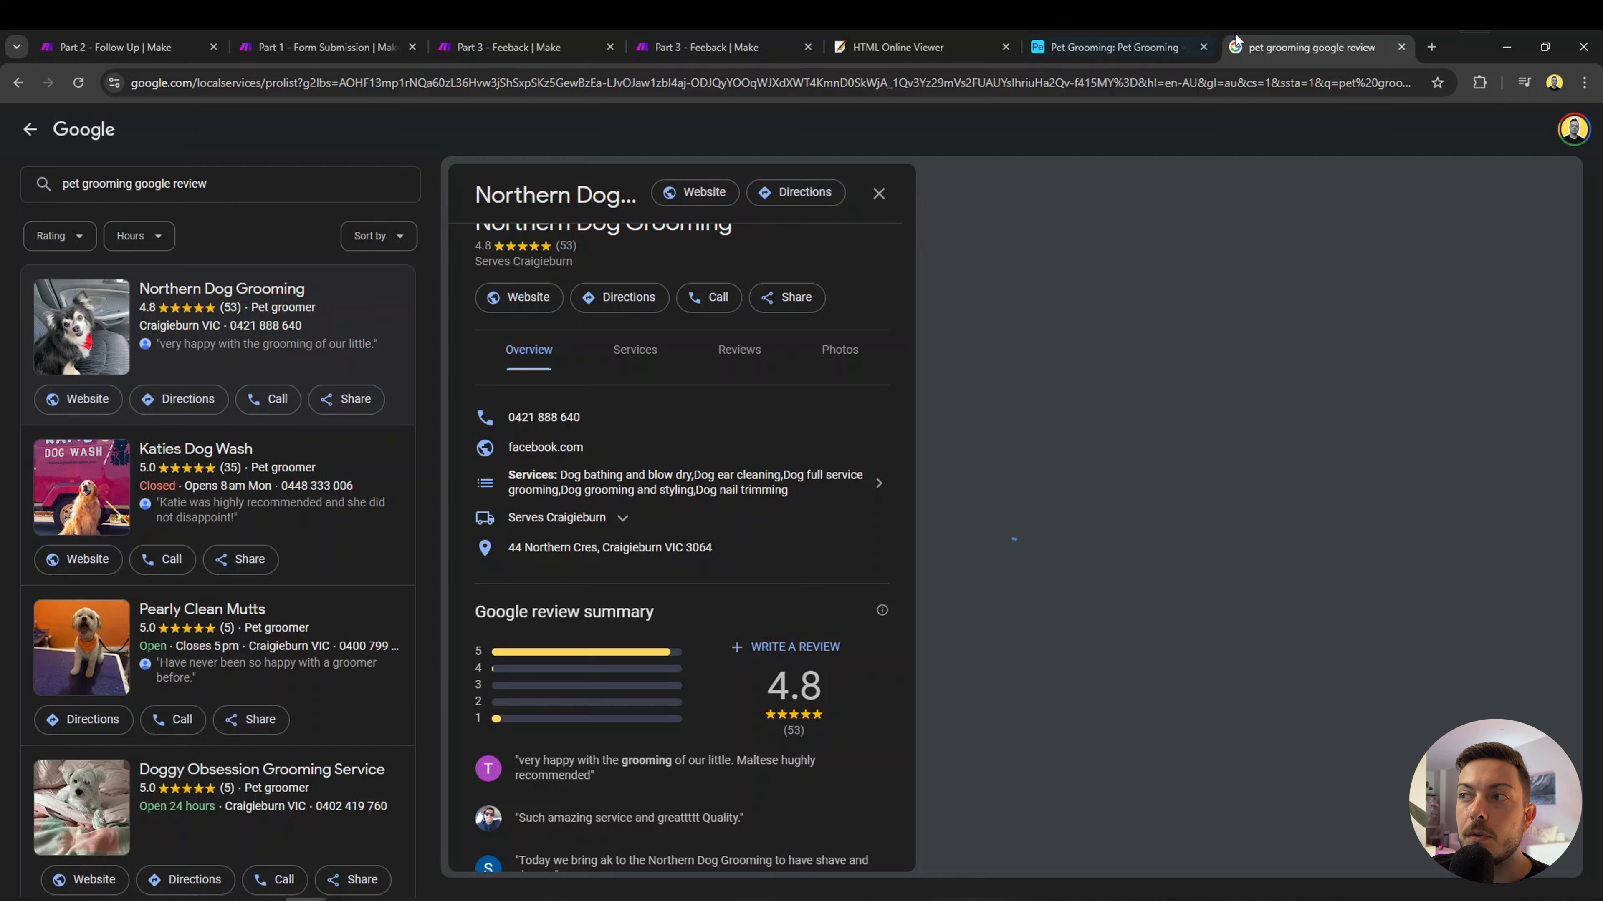
Close the open Webhook response settings in both the new and the finished Part 3 scenarios.
{"action": "left_click", "coordinate": [692, 41]}
{"action": "left_click", "coordinate": [873, 634]}
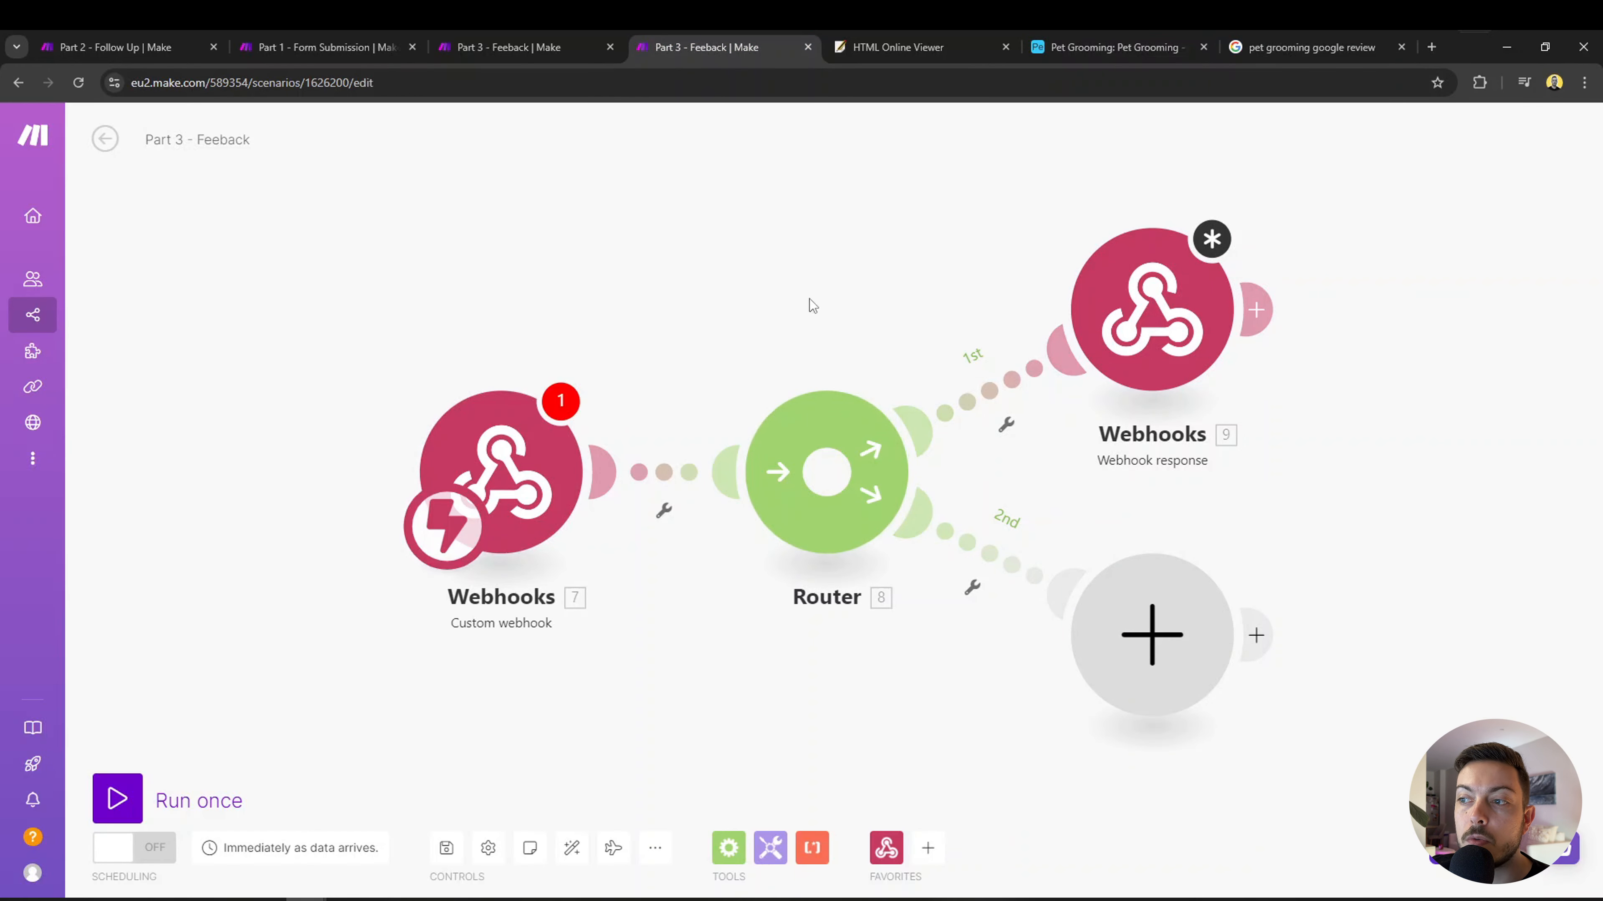
{"action": "left_click", "coordinate": [508, 47]}
{"action": "left_click", "coordinate": [599, 393]}
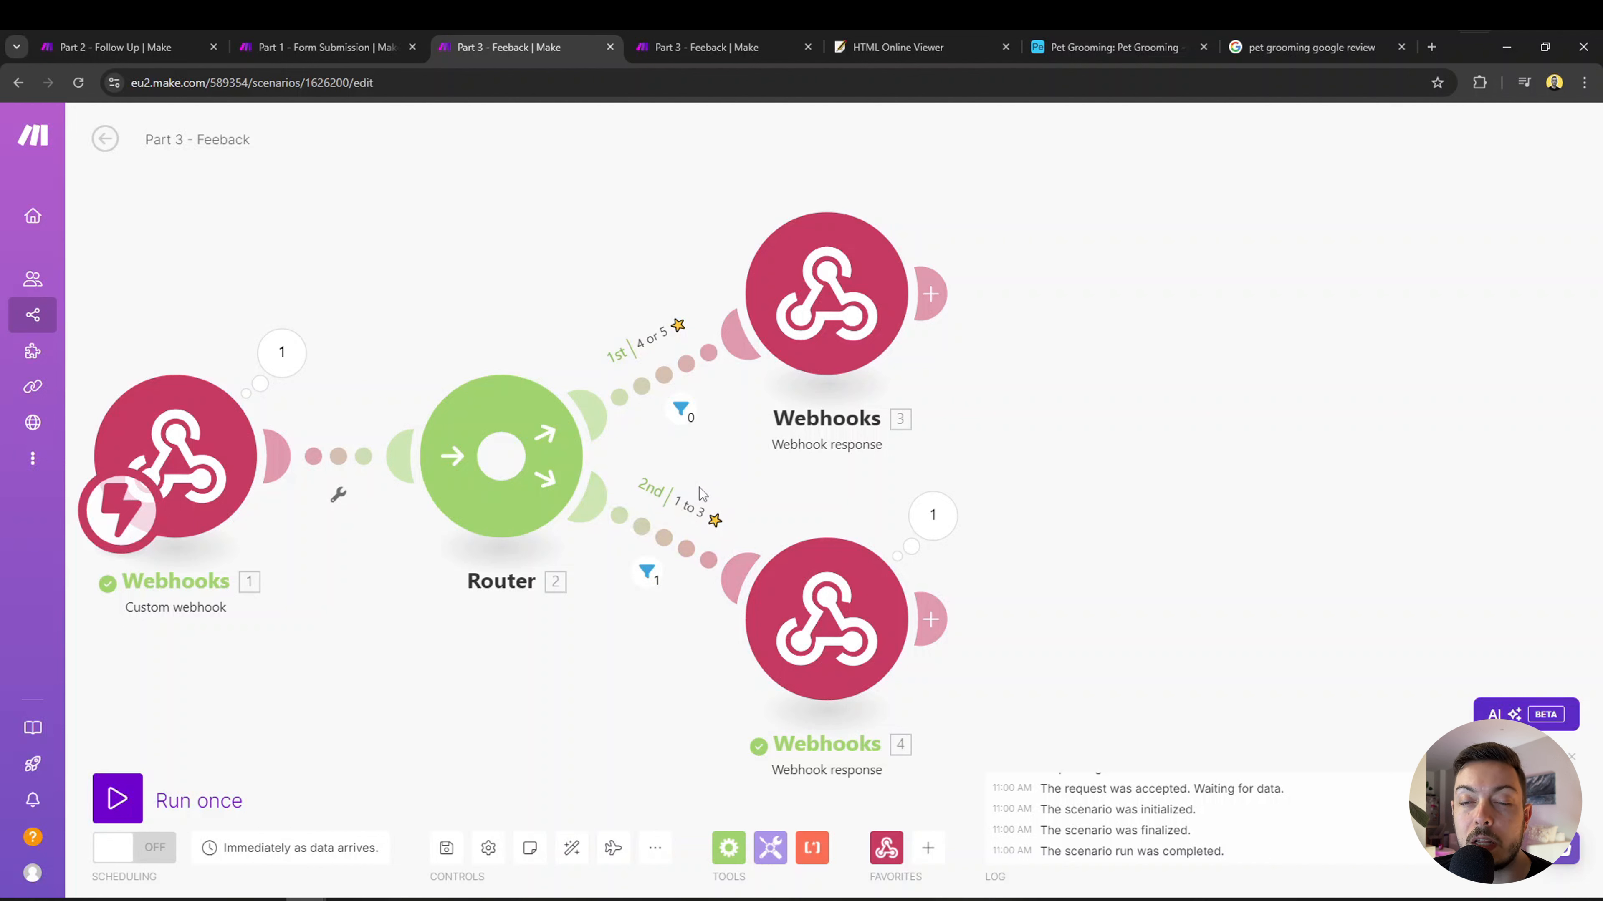
Check the status, body and Location header of the 1 to 3 star branch's Webhook response in the finished scenario.
{"action": "left_click", "coordinate": [834, 630]}
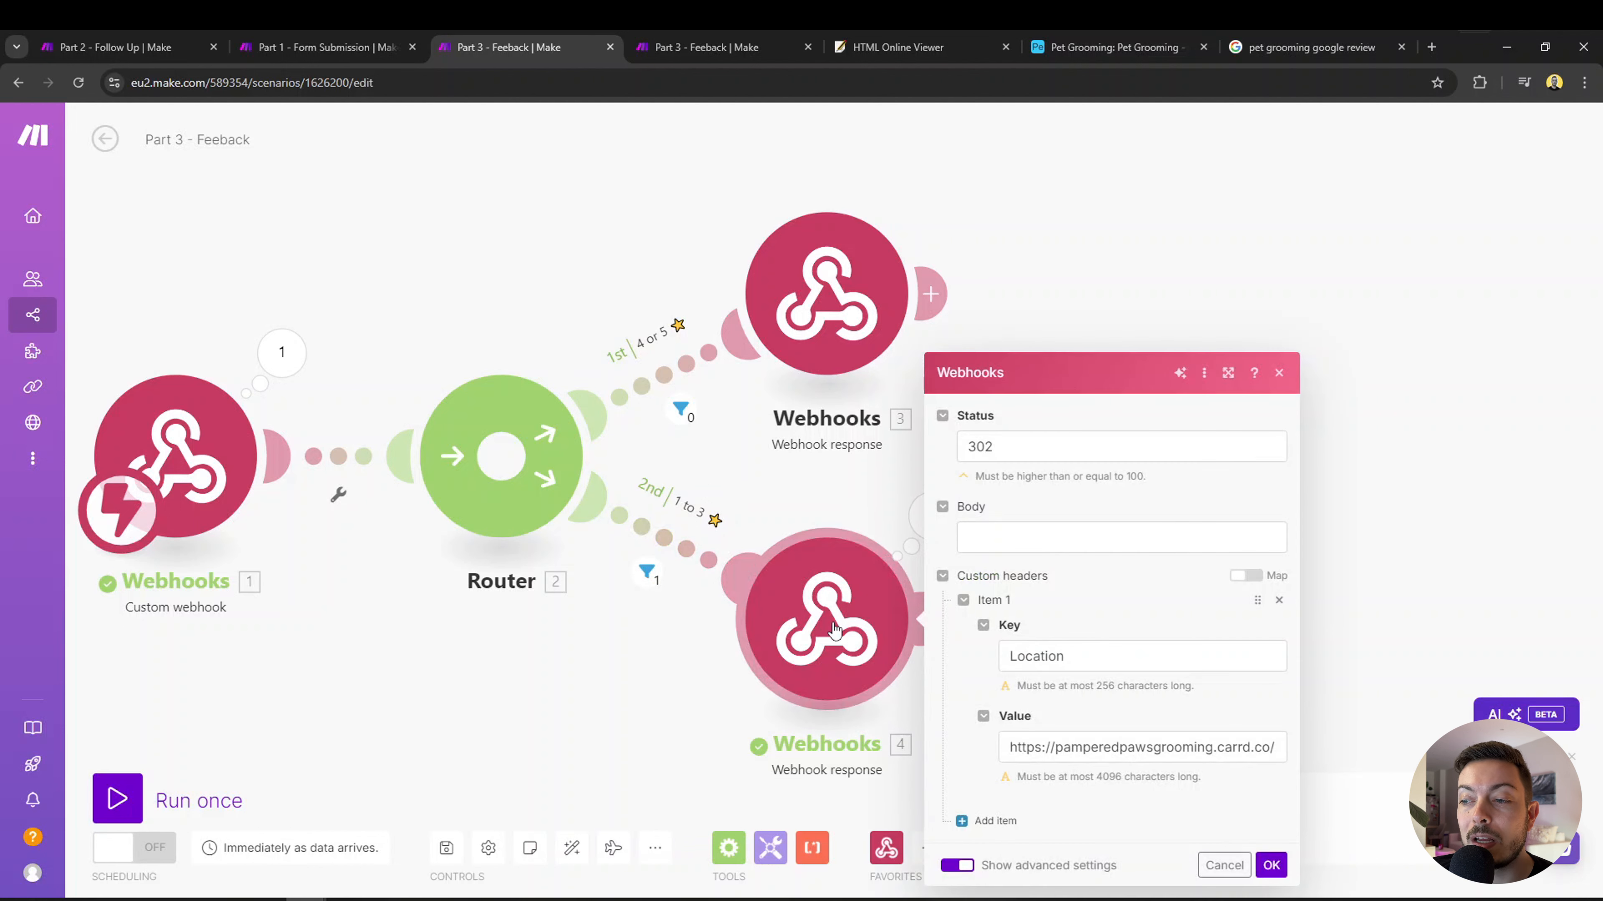
{"action": "left_click", "coordinate": [1001, 448]}
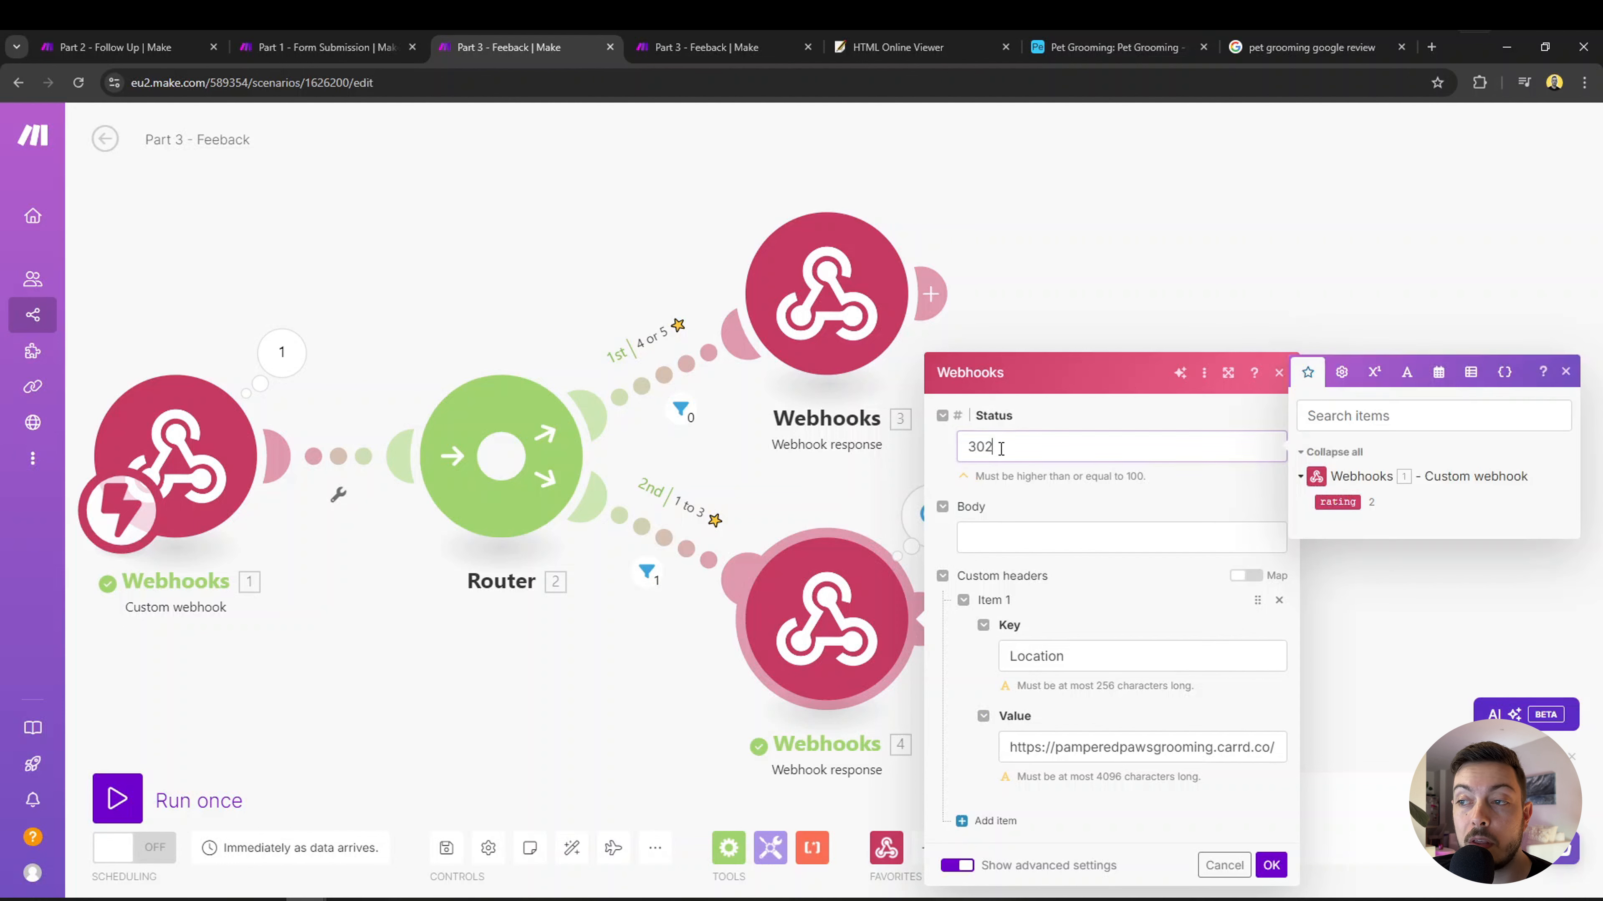
{"action": "left_click", "coordinate": [1012, 538]}
{"action": "left_click", "coordinate": [1082, 658]}
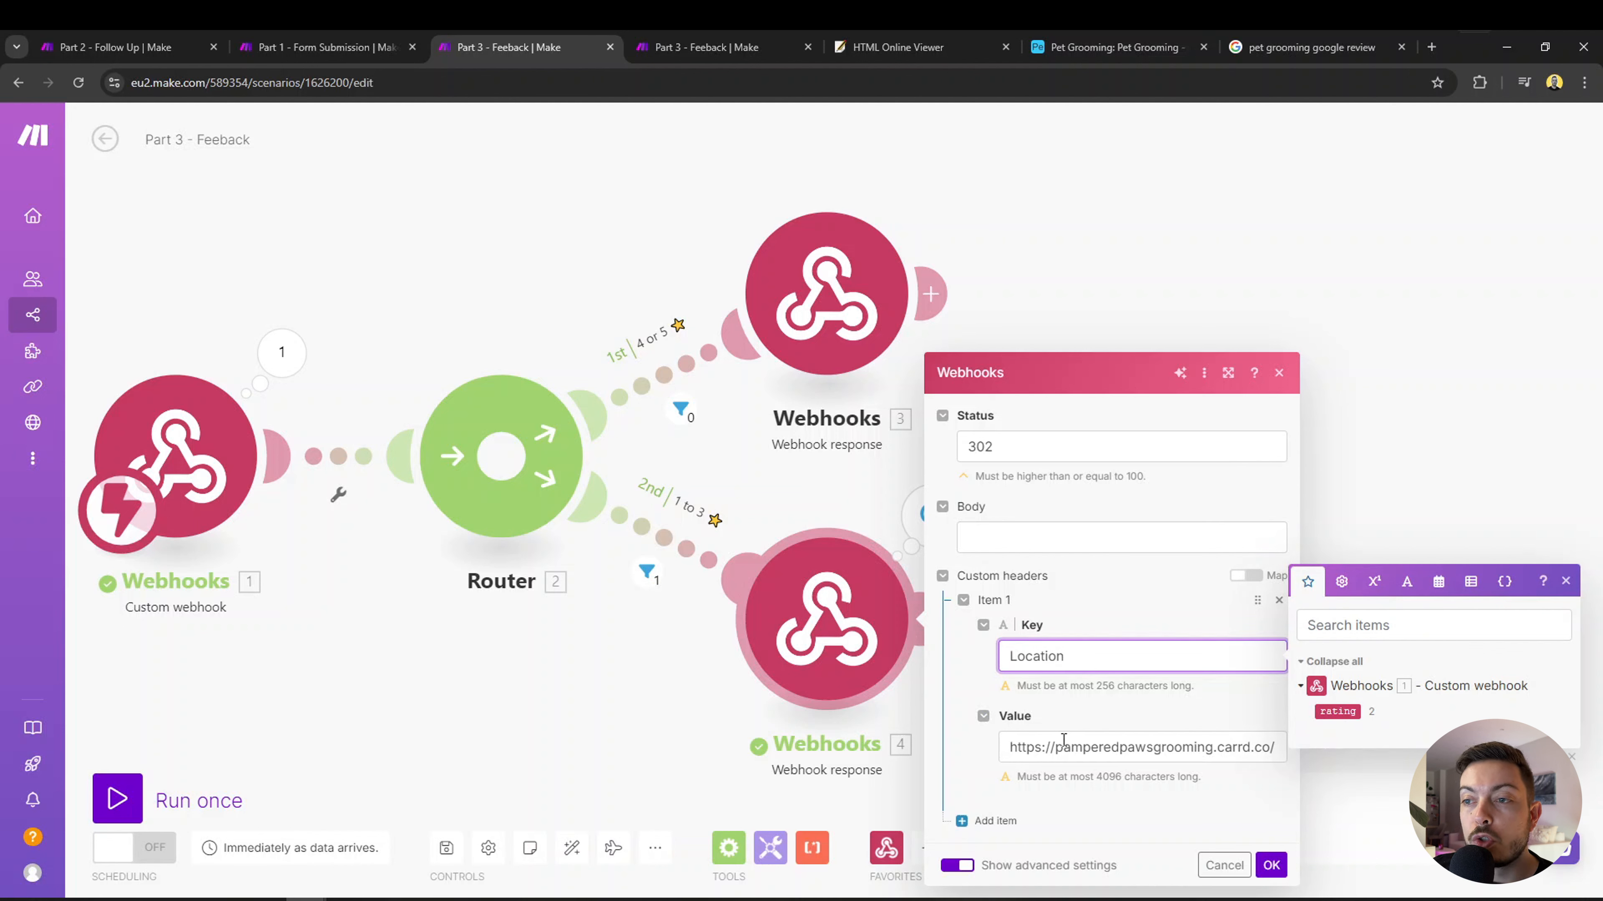
{"action": "left_click", "coordinate": [1086, 320]}
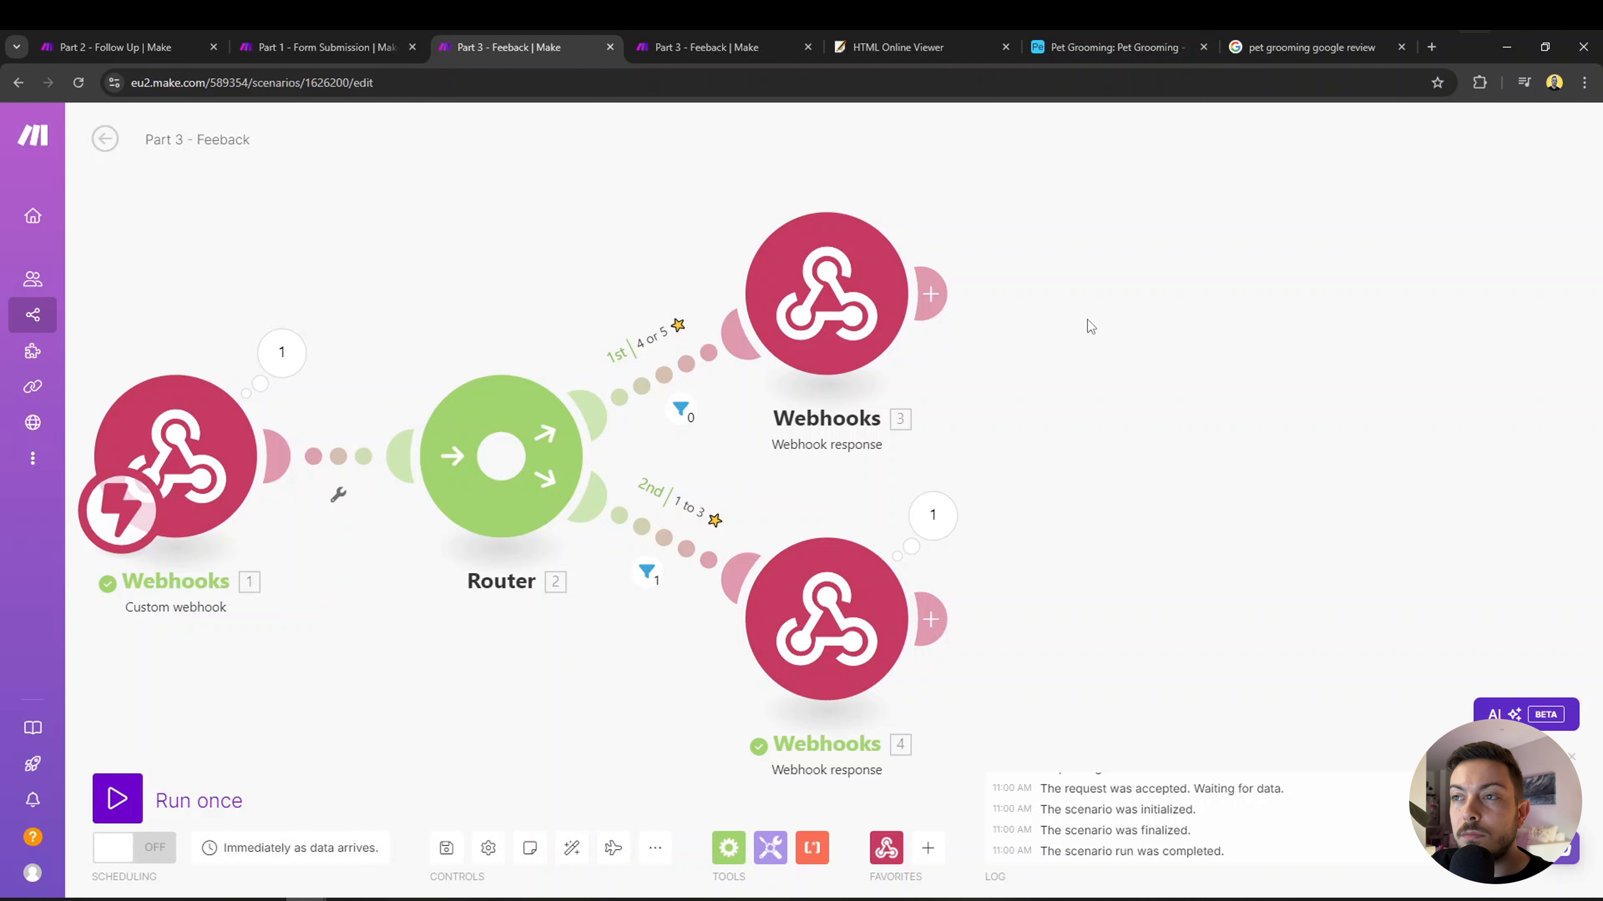
Switch to the Carrd dashboard in a new browser tab, open the Pampered Paws site for editing and restore its last session.
{"action": "left_click", "coordinate": [1432, 46]}
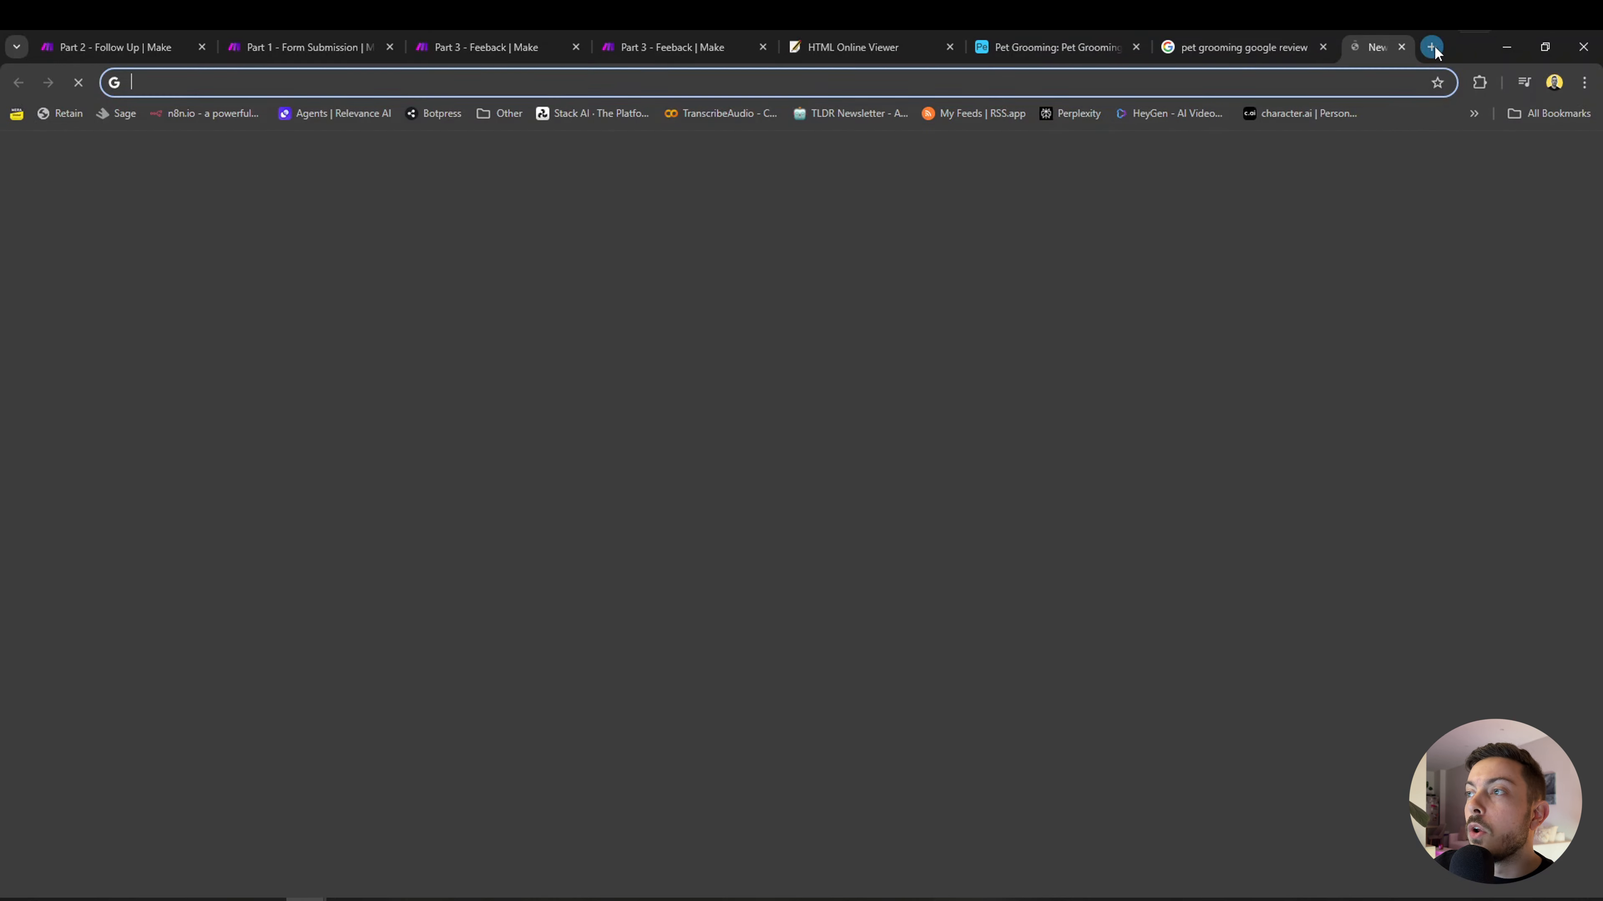
{"action": "left_click", "coordinate": [1474, 114]}
{"action": "left_click", "coordinate": [1341, 238]}
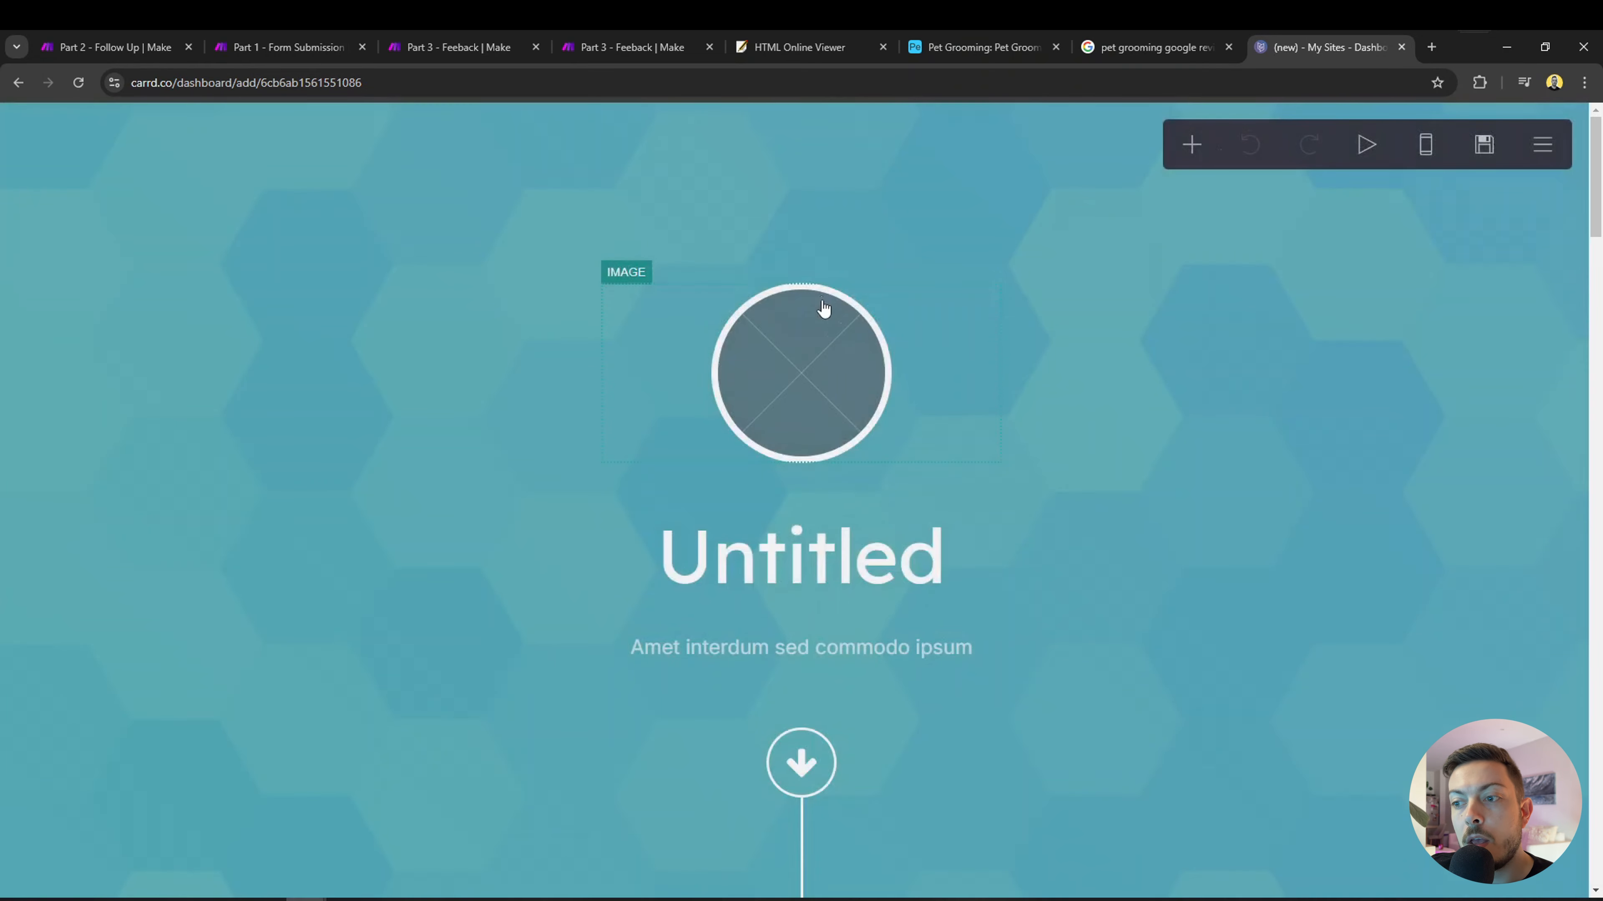
{"action": "left_click", "coordinate": [1542, 144]}
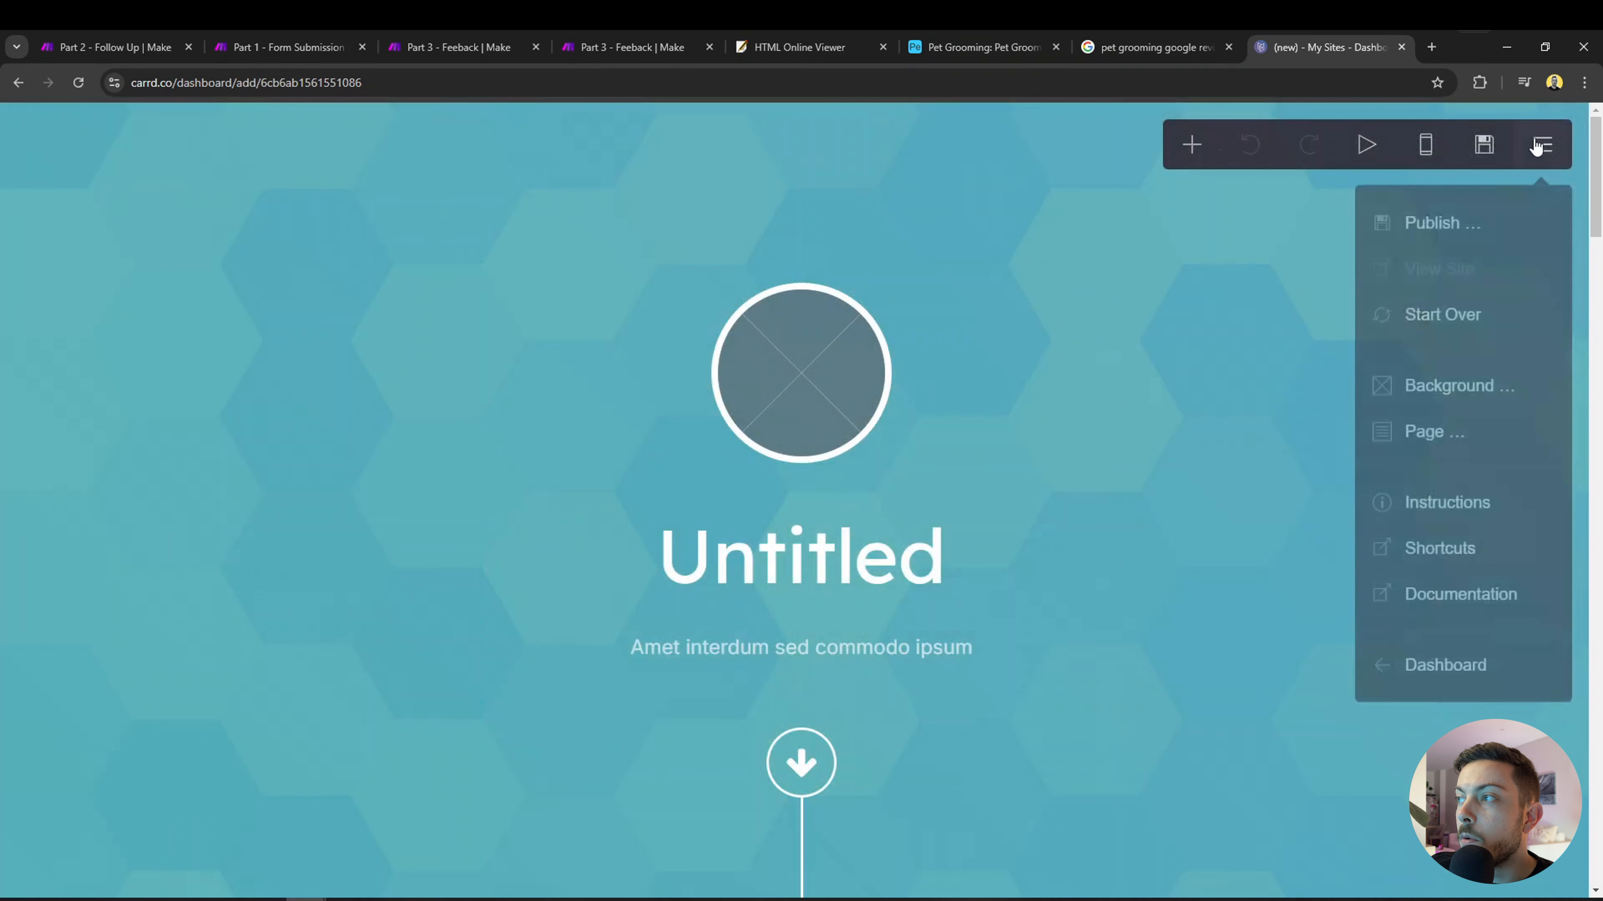
{"action": "left_click", "coordinate": [1435, 683]}
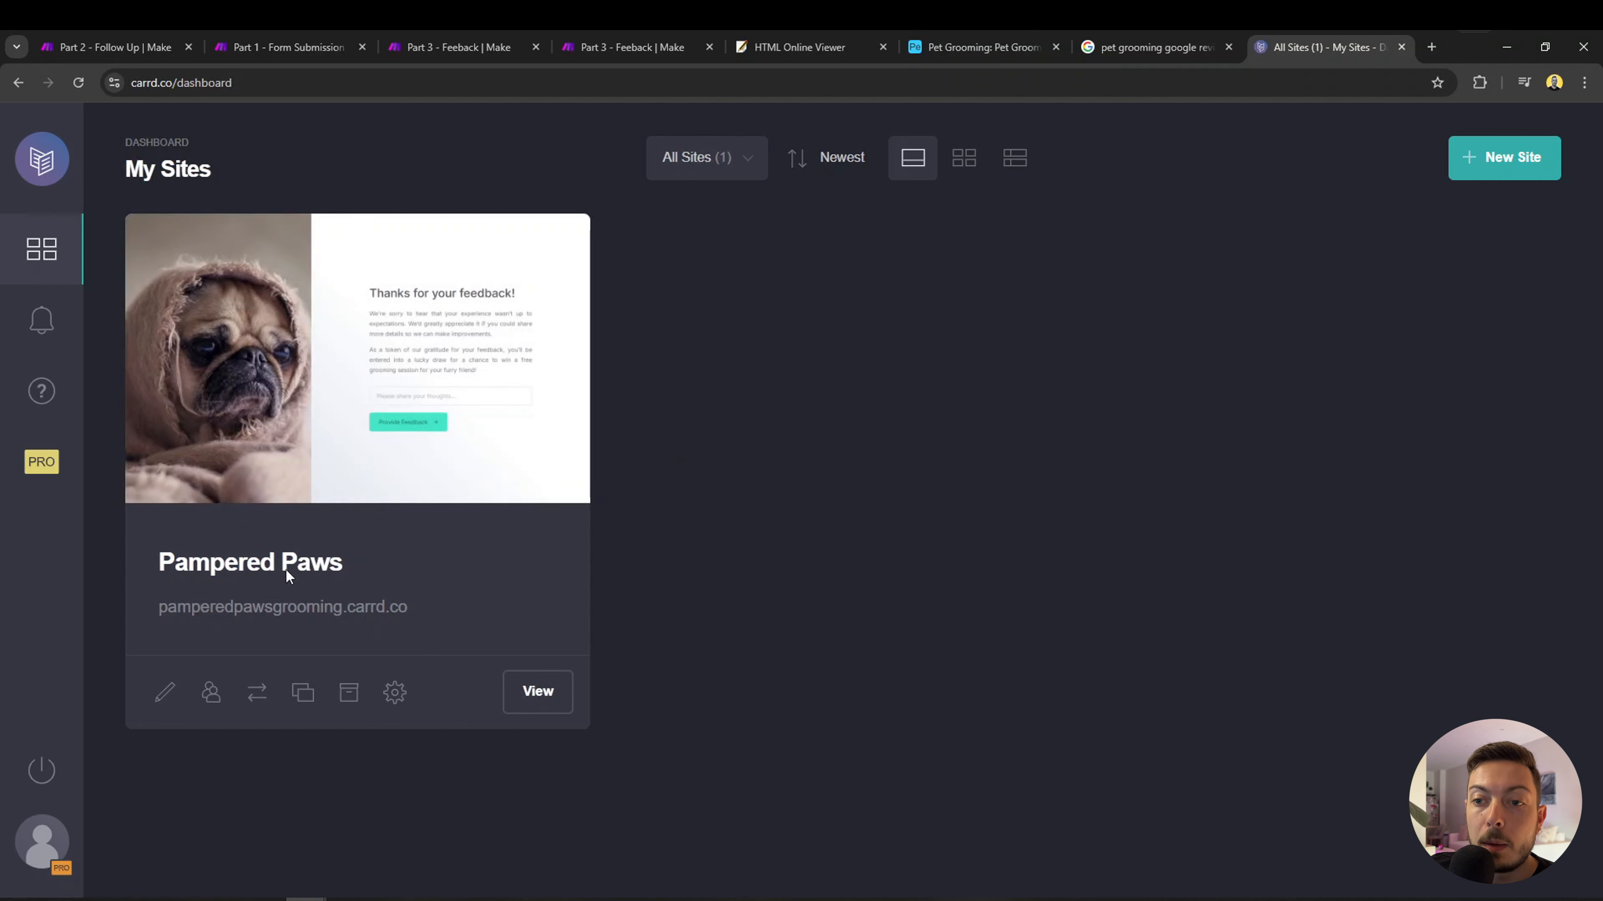
{"action": "left_click", "coordinate": [210, 399]}
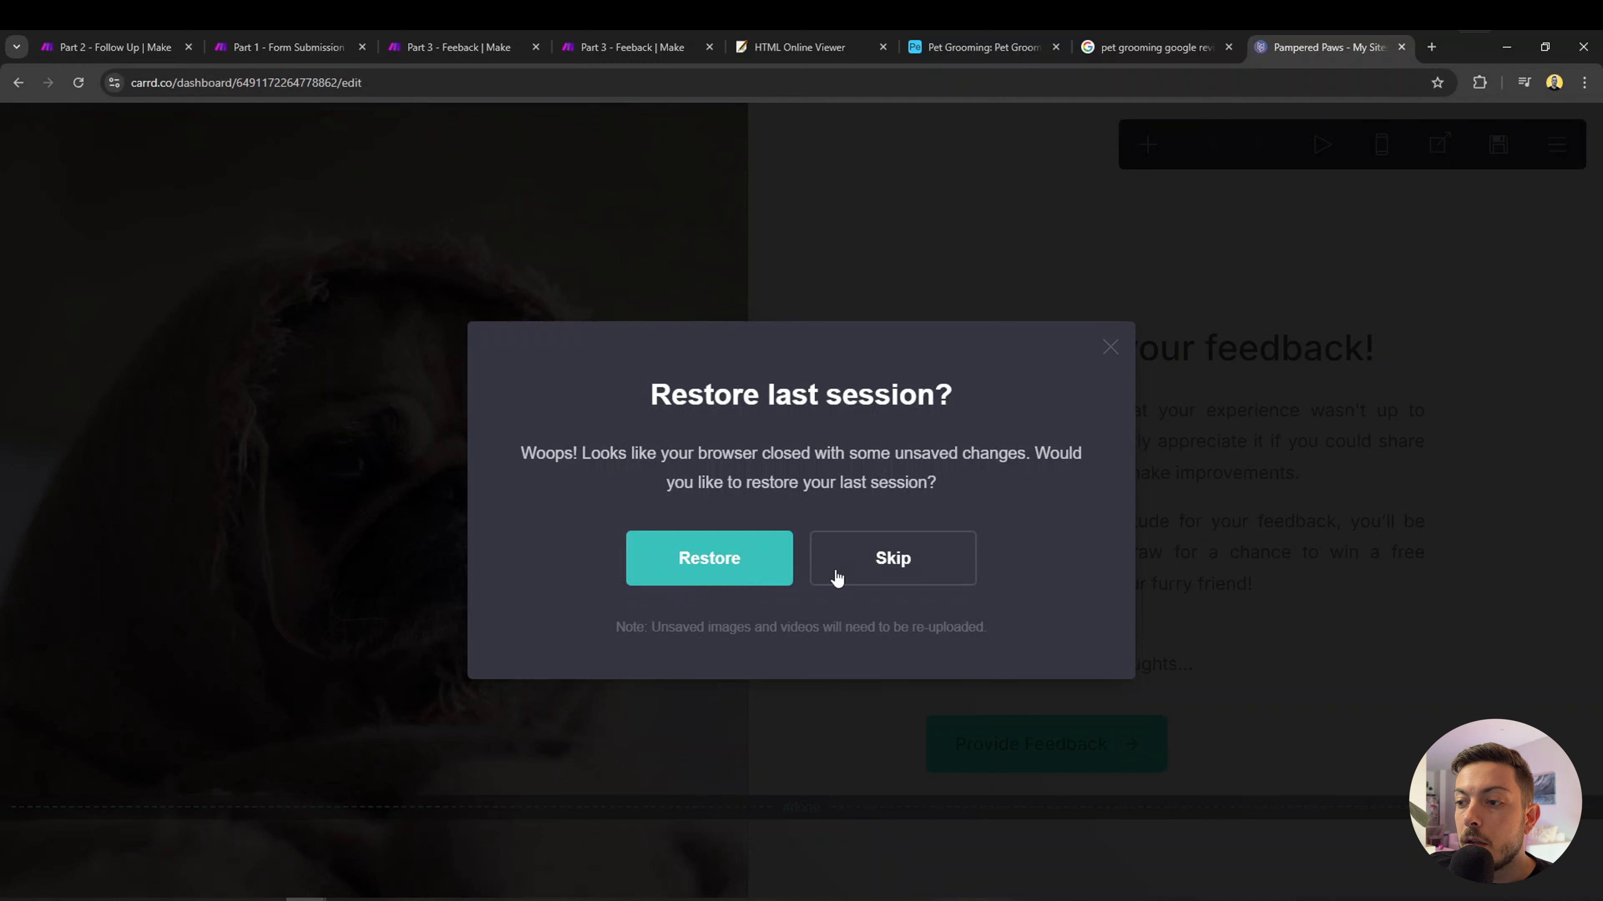
{"action": "left_click", "coordinate": [722, 580]}
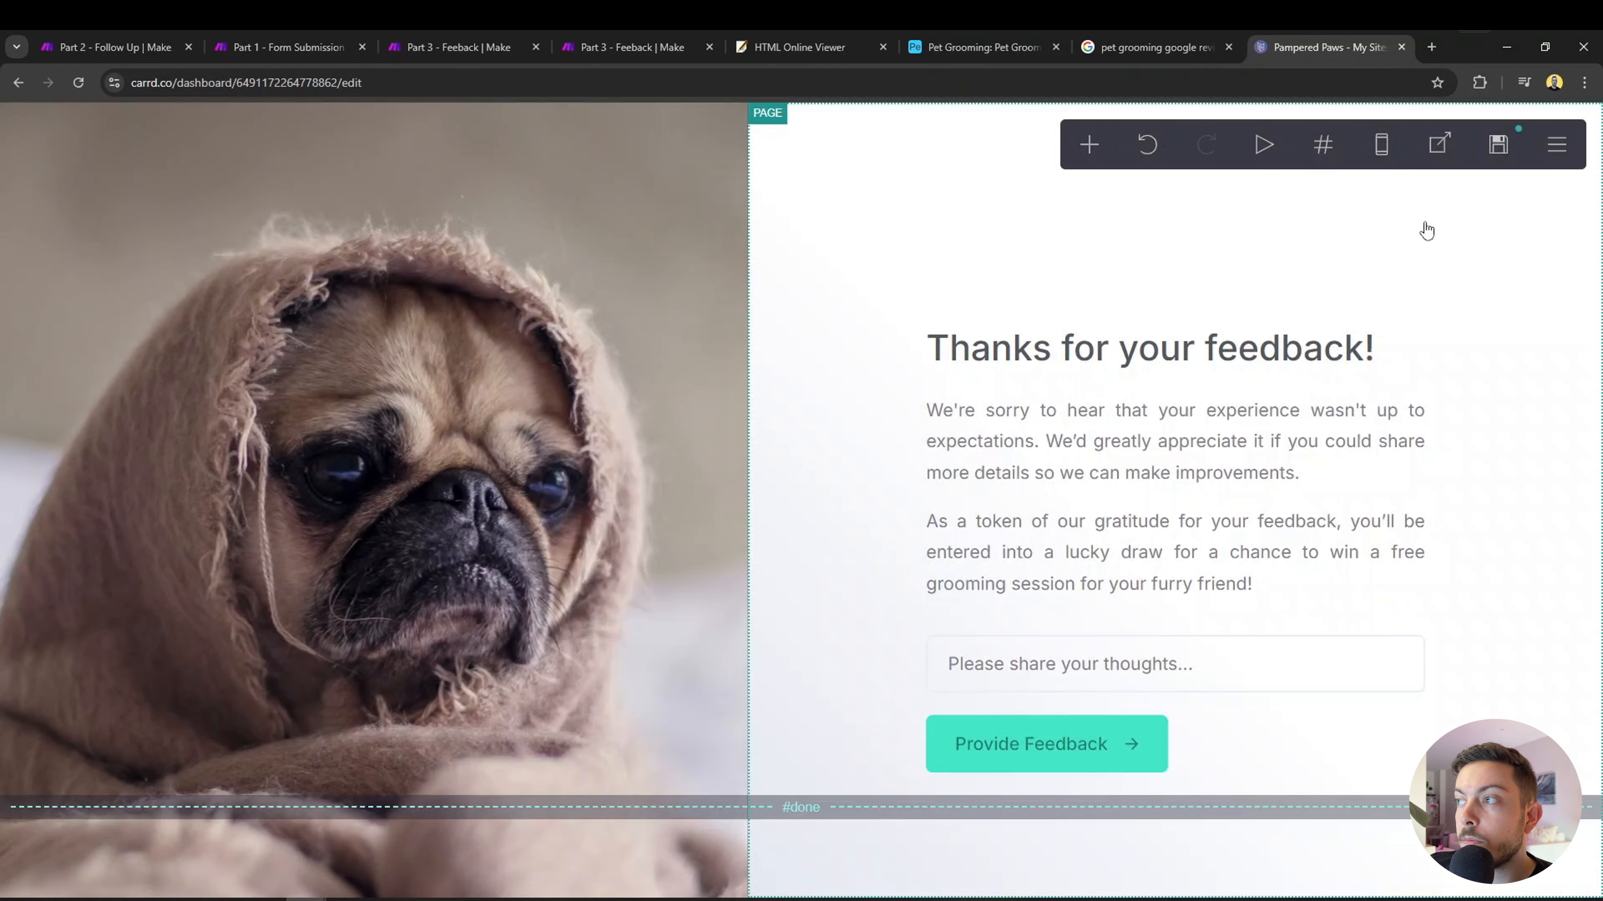
Open the Carrd dashboard in another browser tab and review the Pro plans' prices and features.
{"action": "left_click", "coordinate": [1431, 47]}
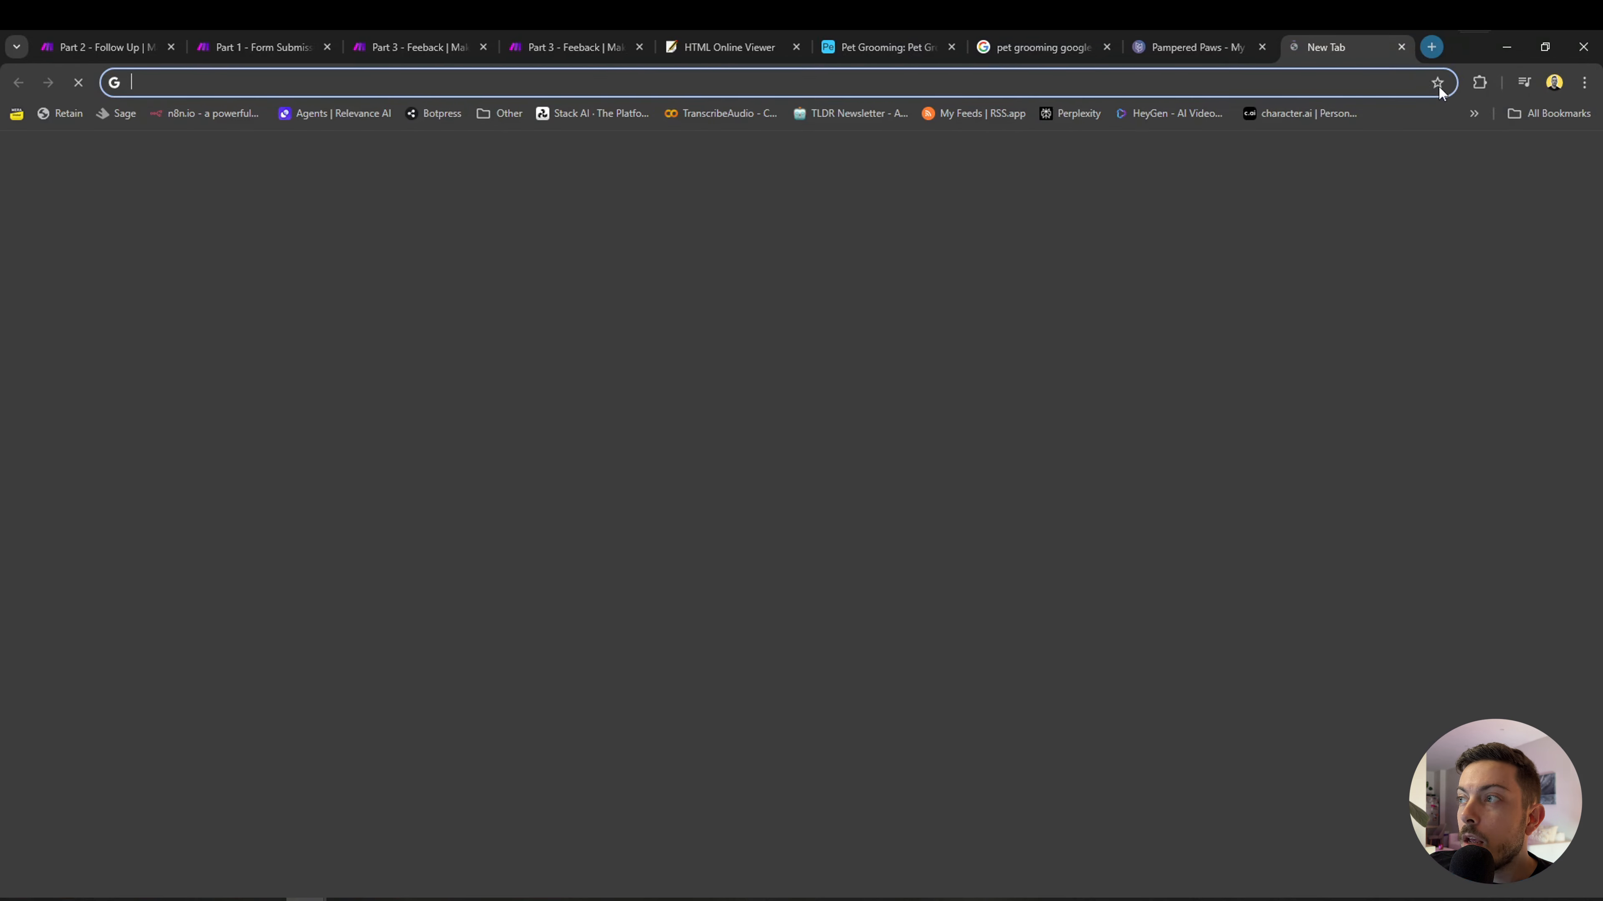
{"action": "left_click", "coordinate": [1474, 114]}
{"action": "left_click", "coordinate": [1364, 237]}
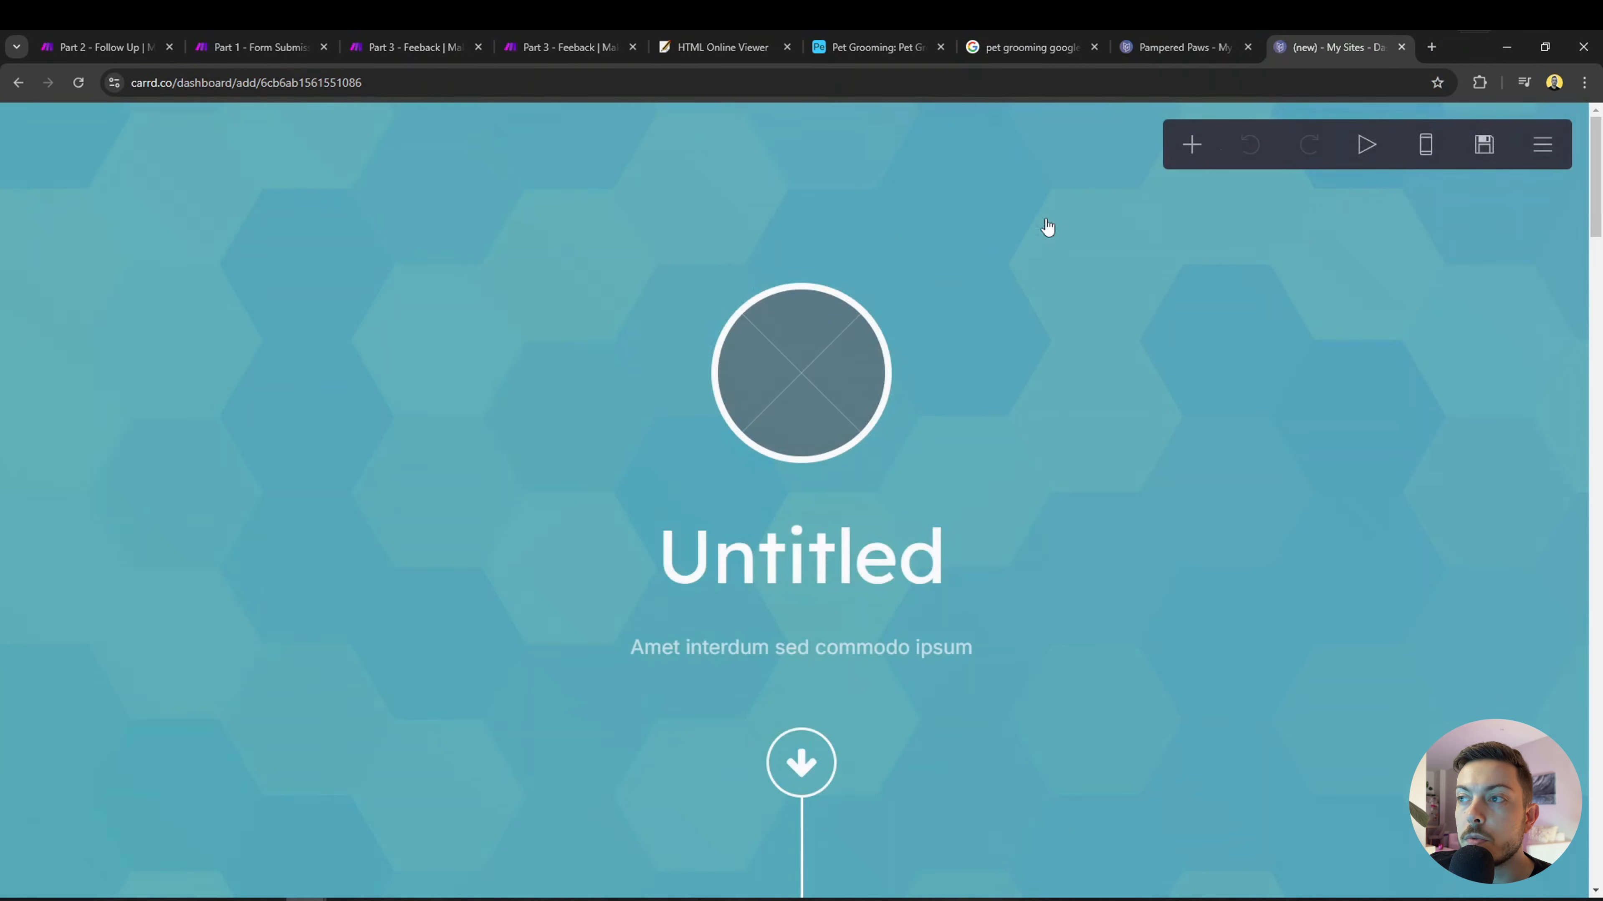
{"action": "left_click", "coordinate": [1542, 145]}
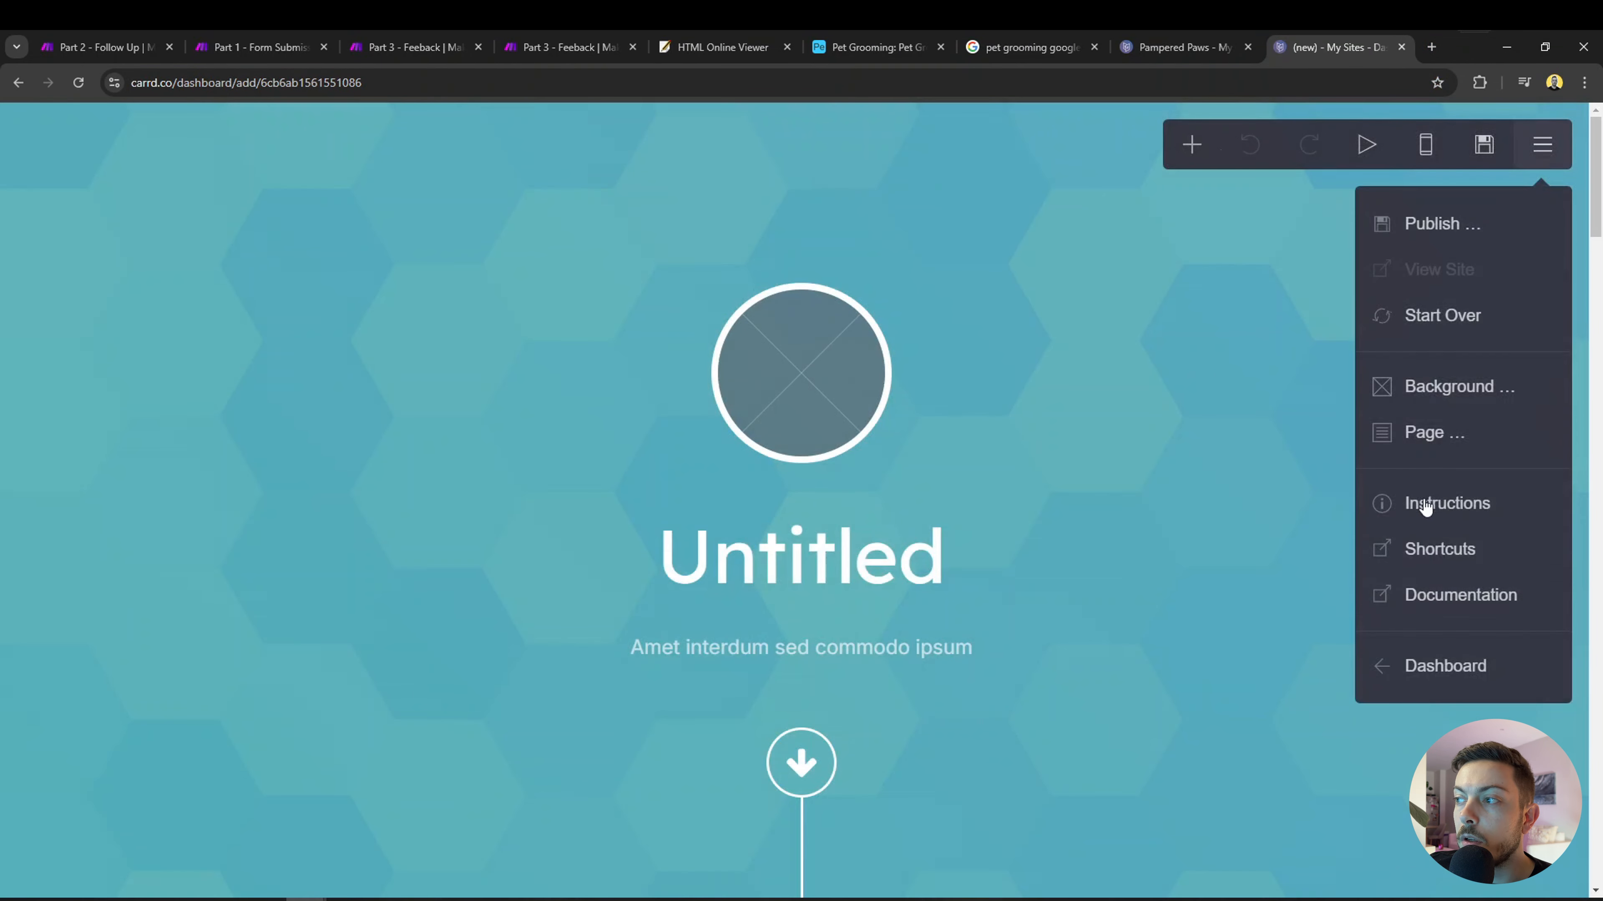
{"action": "left_click", "coordinate": [1445, 663]}
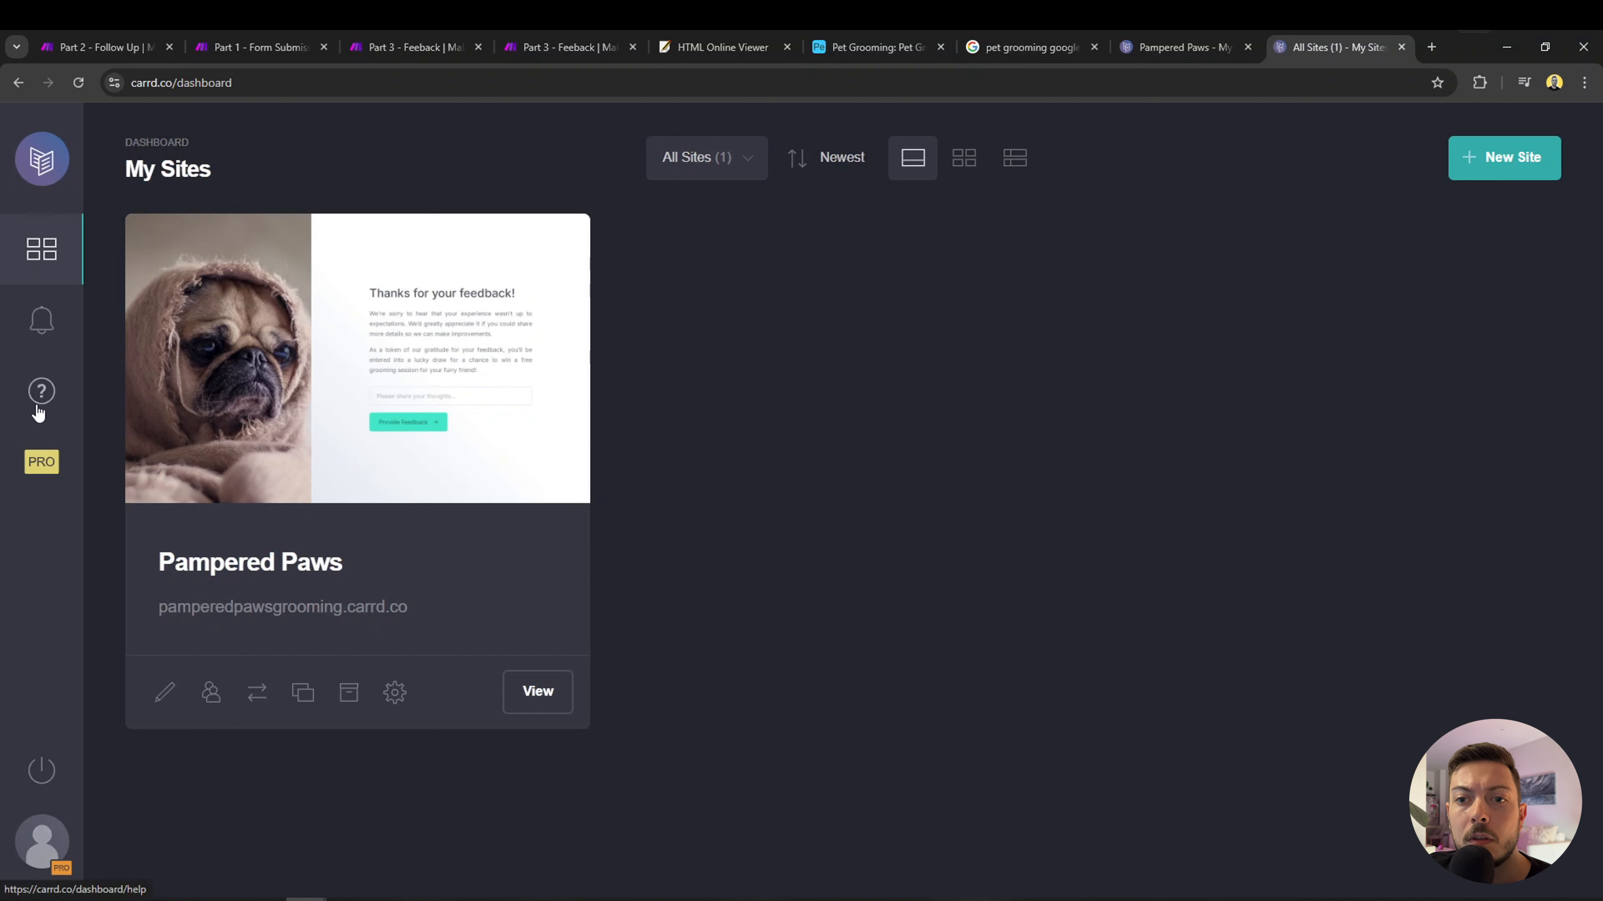
{"action": "left_click", "coordinate": [41, 461]}
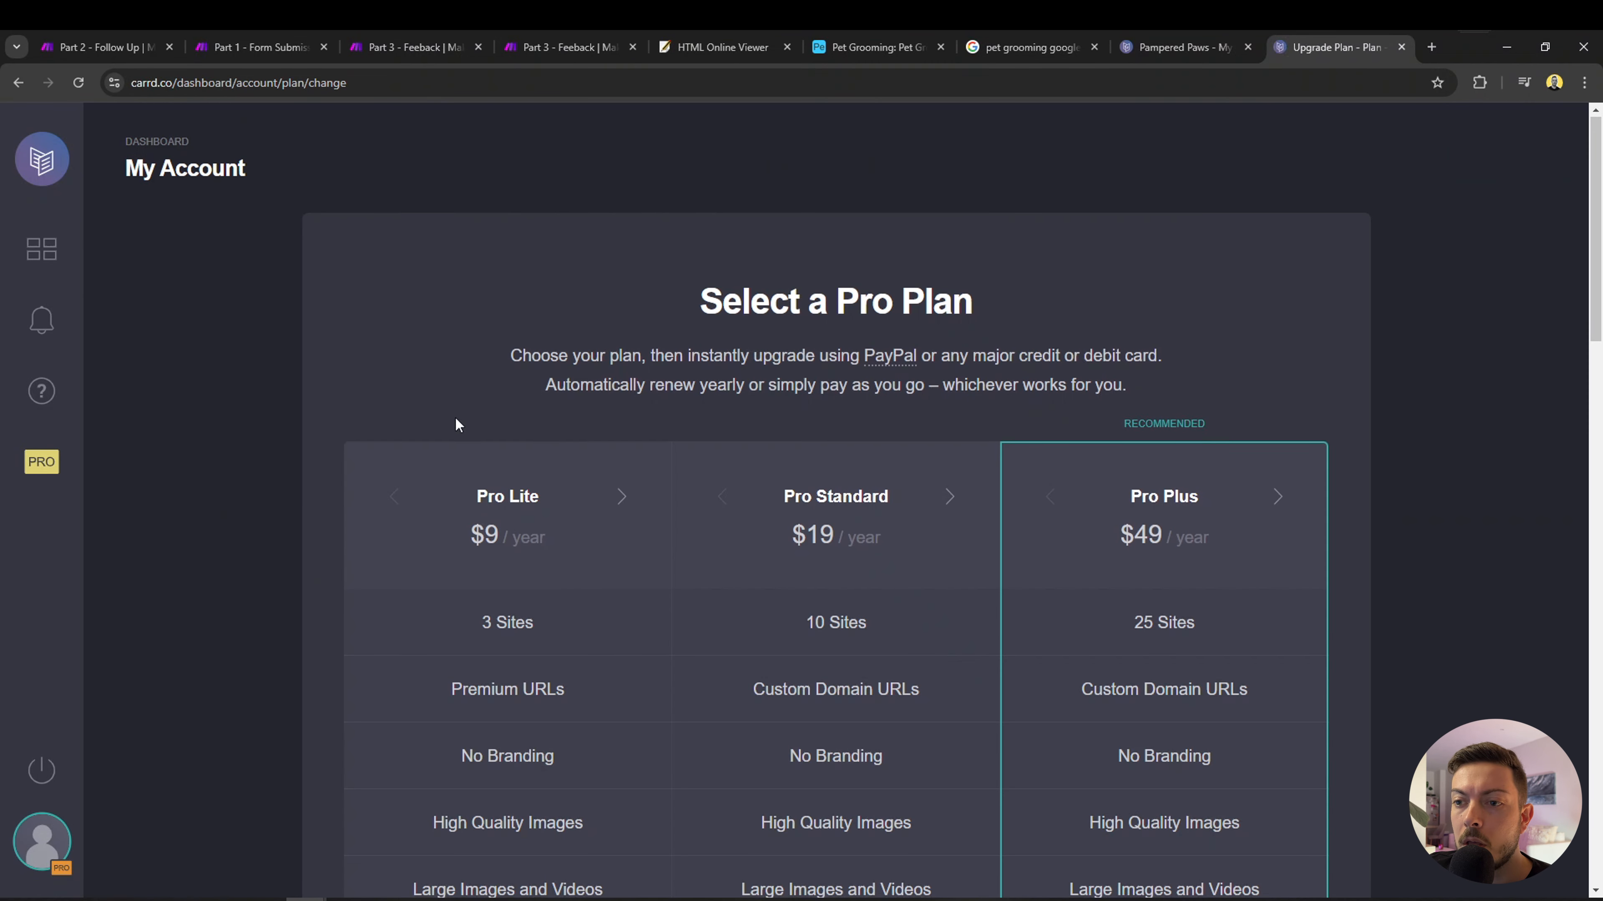
{"action": "scroll", "coordinate": [1104, 444], "scroll_direction": "down", "scroll_amount": 5}
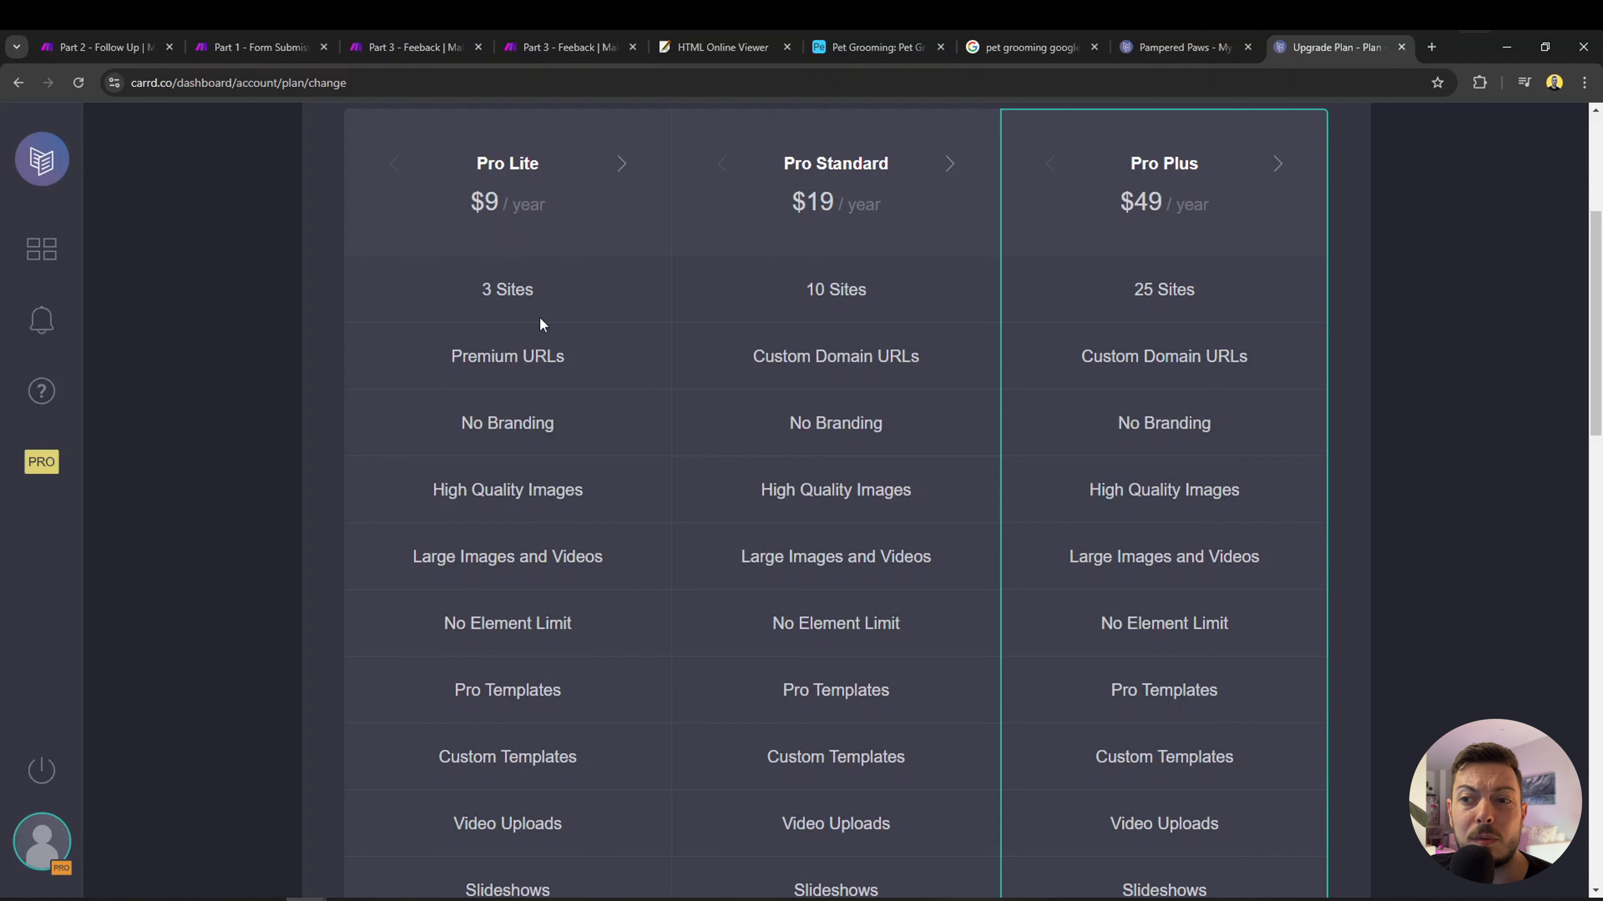
{"action": "scroll", "coordinate": [512, 422], "scroll_direction": "up", "scroll_amount": 5}
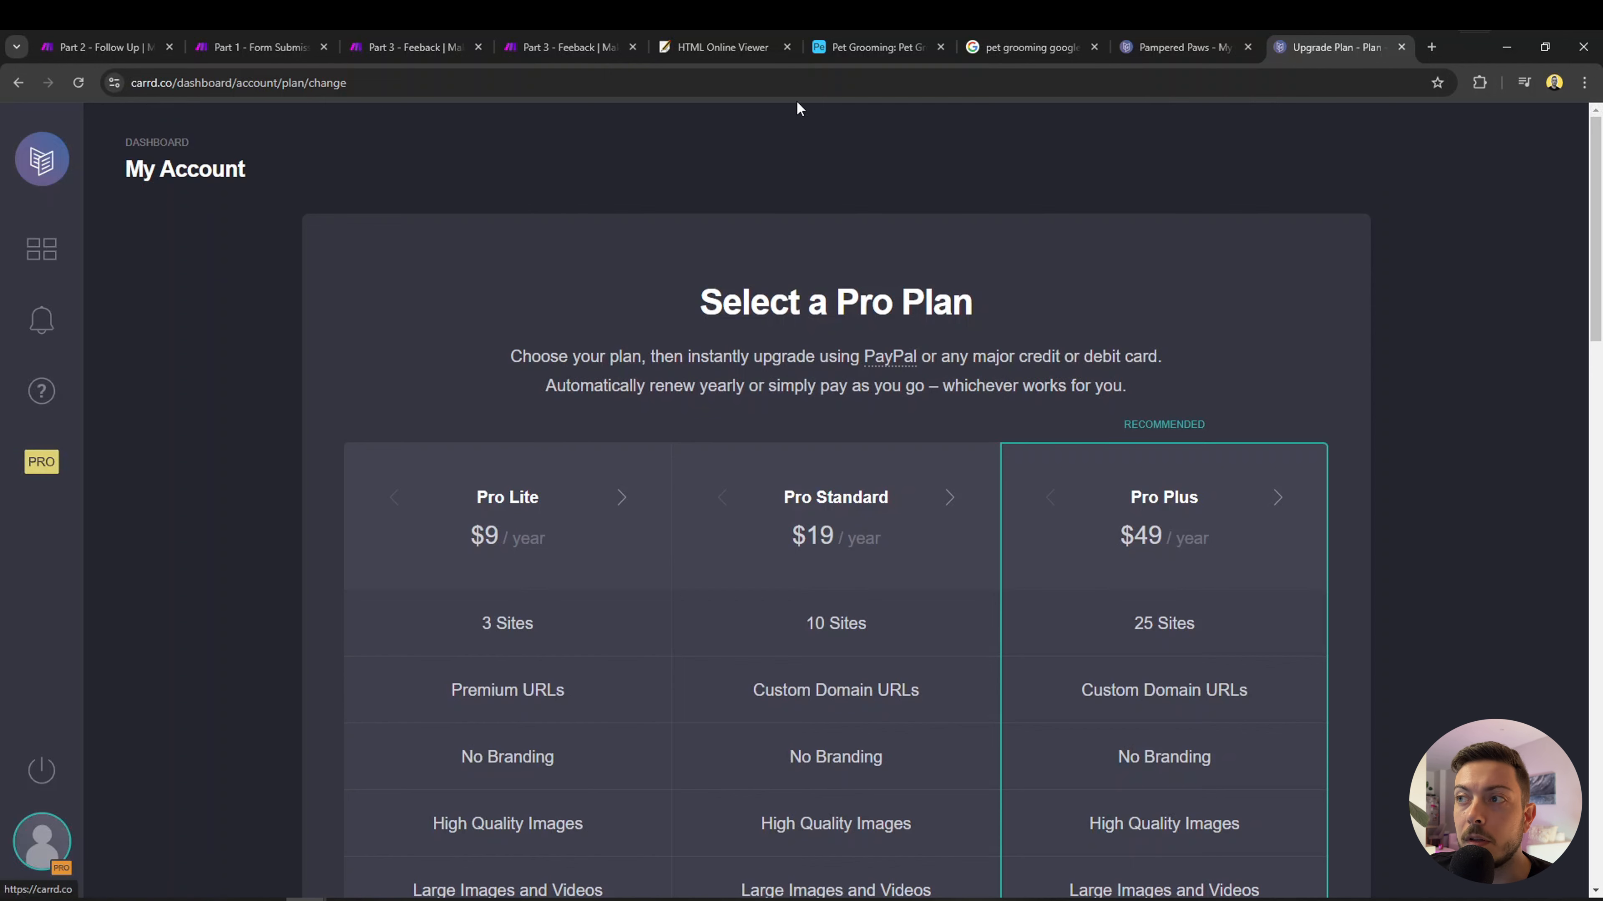
Examine the Pampered Paws feedback page's layout, title text and feedback form in the site editor.
{"action": "left_click", "coordinate": [1162, 42]}
{"action": "left_click", "coordinate": [789, 303]}
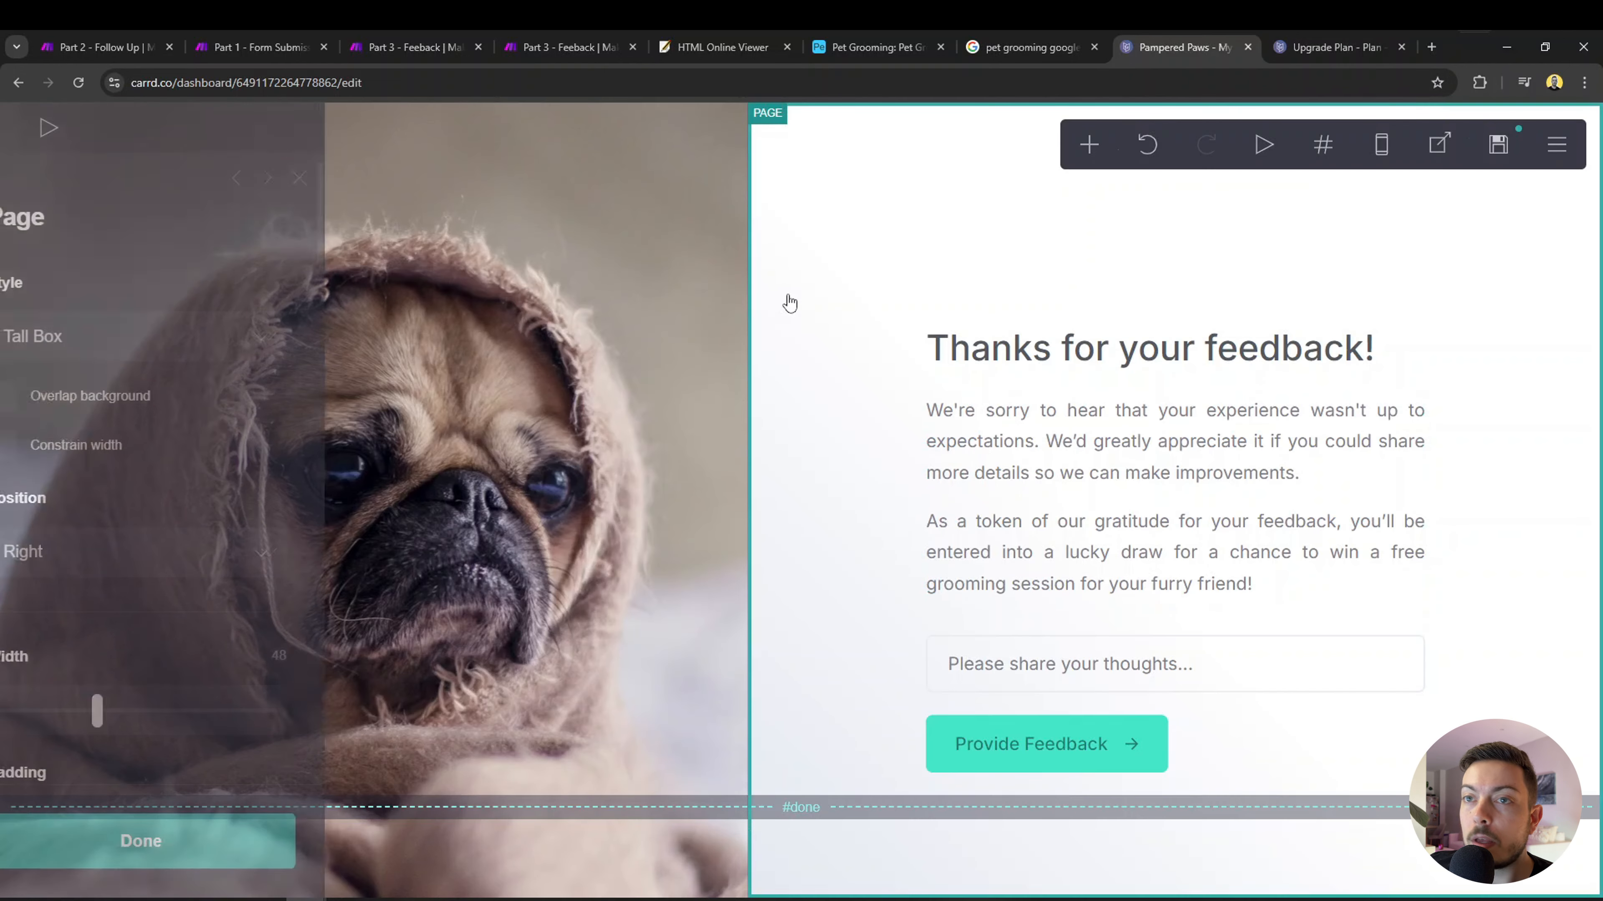
{"action": "left_click", "coordinate": [835, 314]}
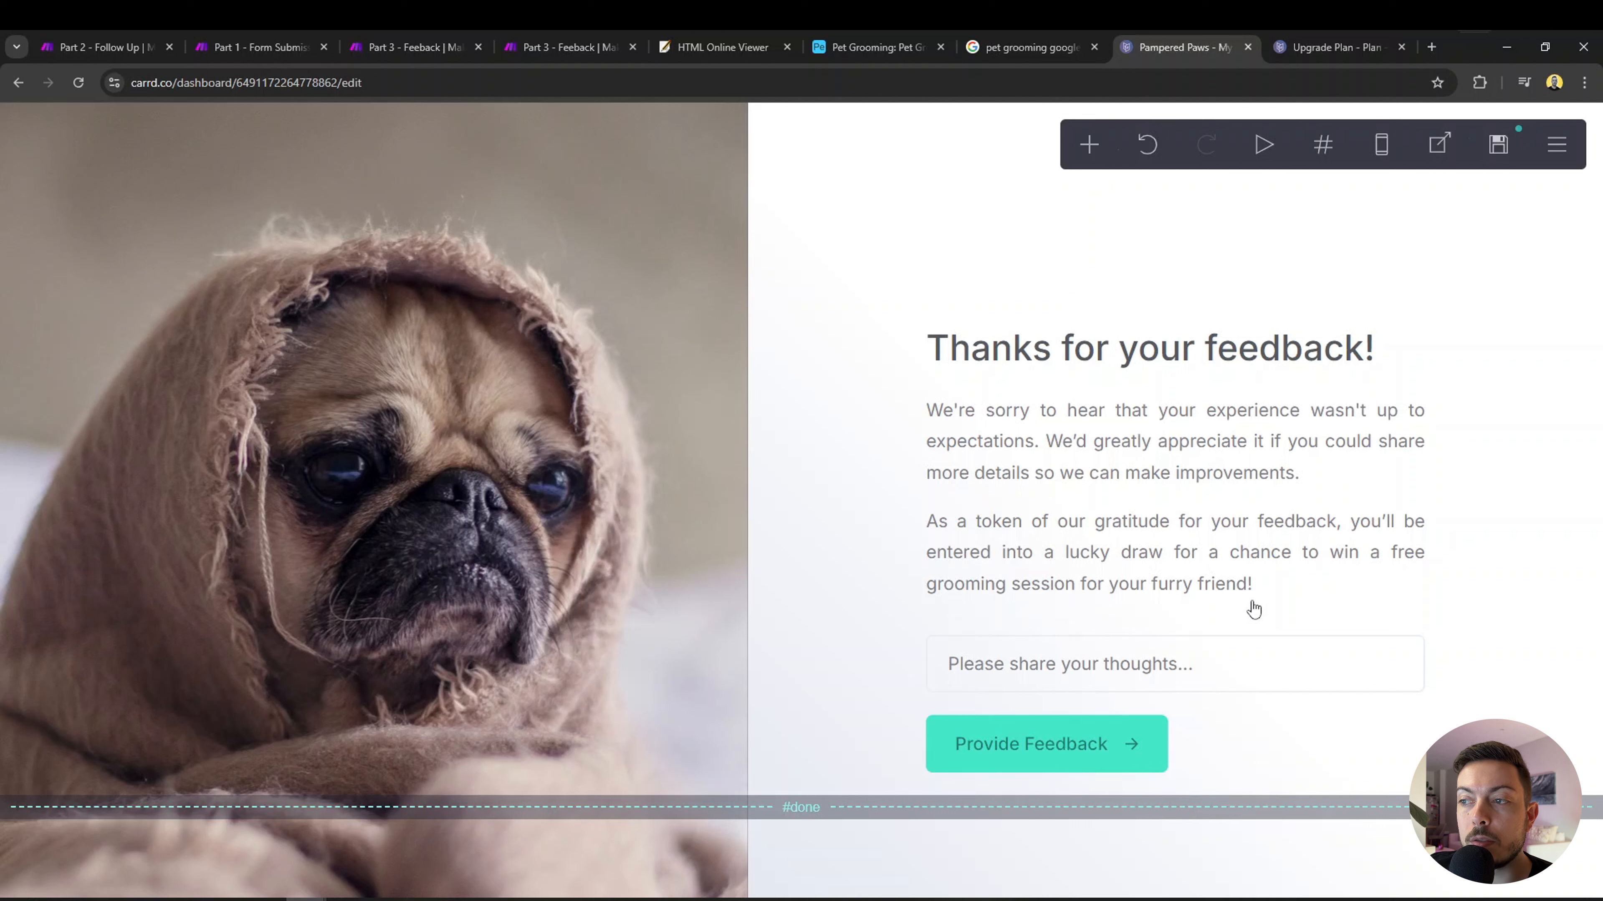
{"action": "left_click", "coordinate": [994, 359]}
{"action": "left_click_drag", "start_coordinate": [263, 317], "coordinate": [163, 314]}
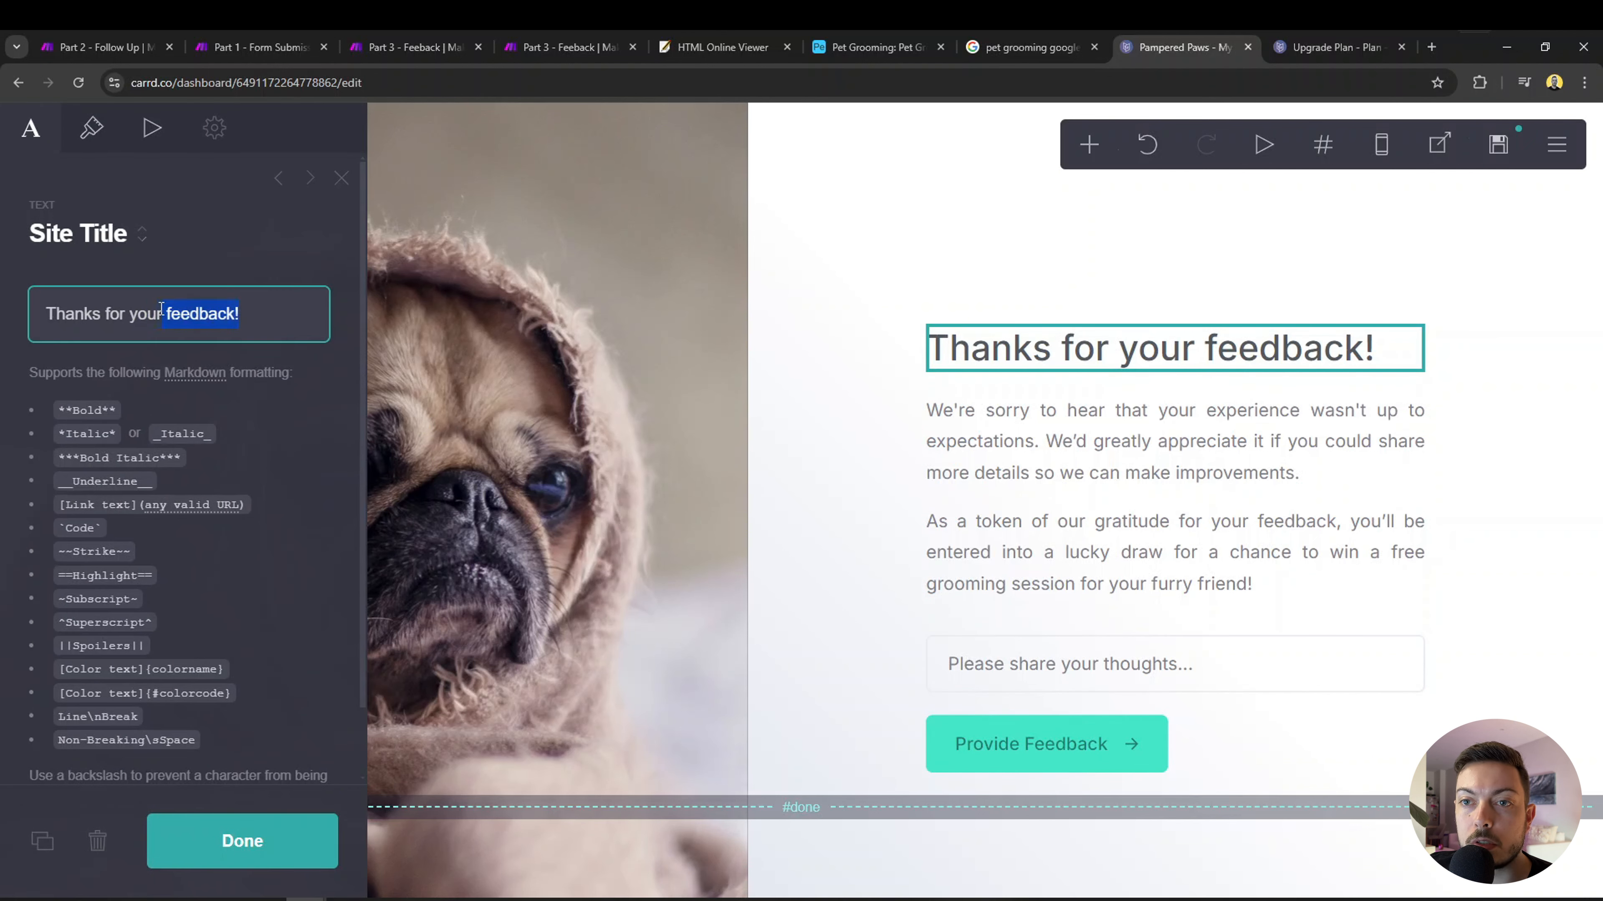
{"action": "left_click", "coordinate": [300, 333]}
{"action": "left_click", "coordinate": [846, 435]}
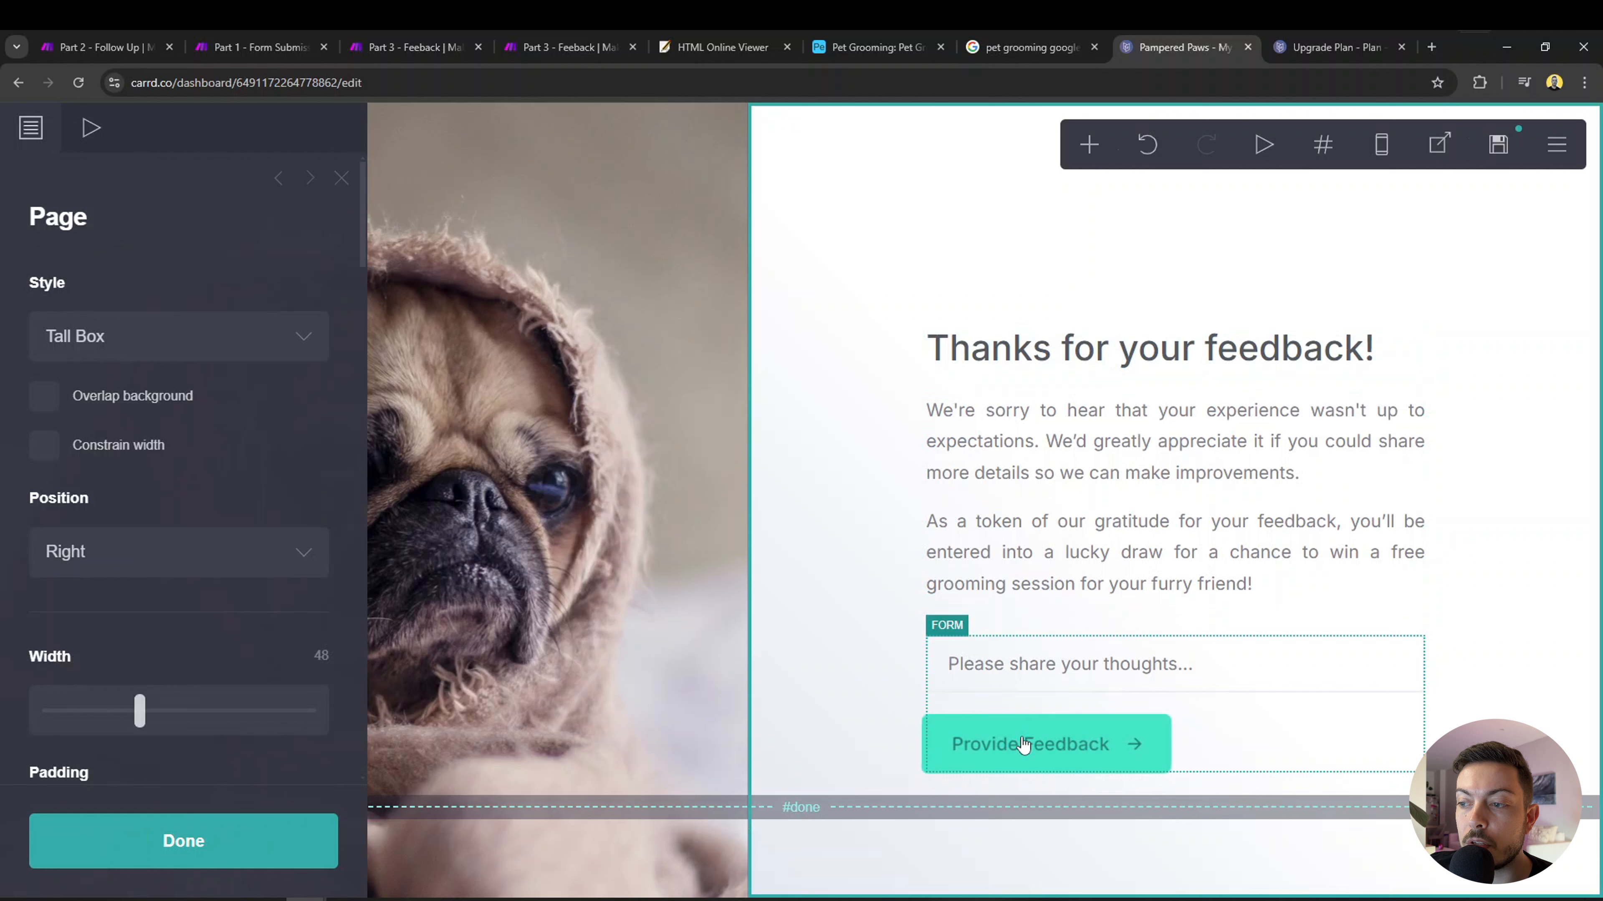
{"action": "left_click", "coordinate": [839, 386]}
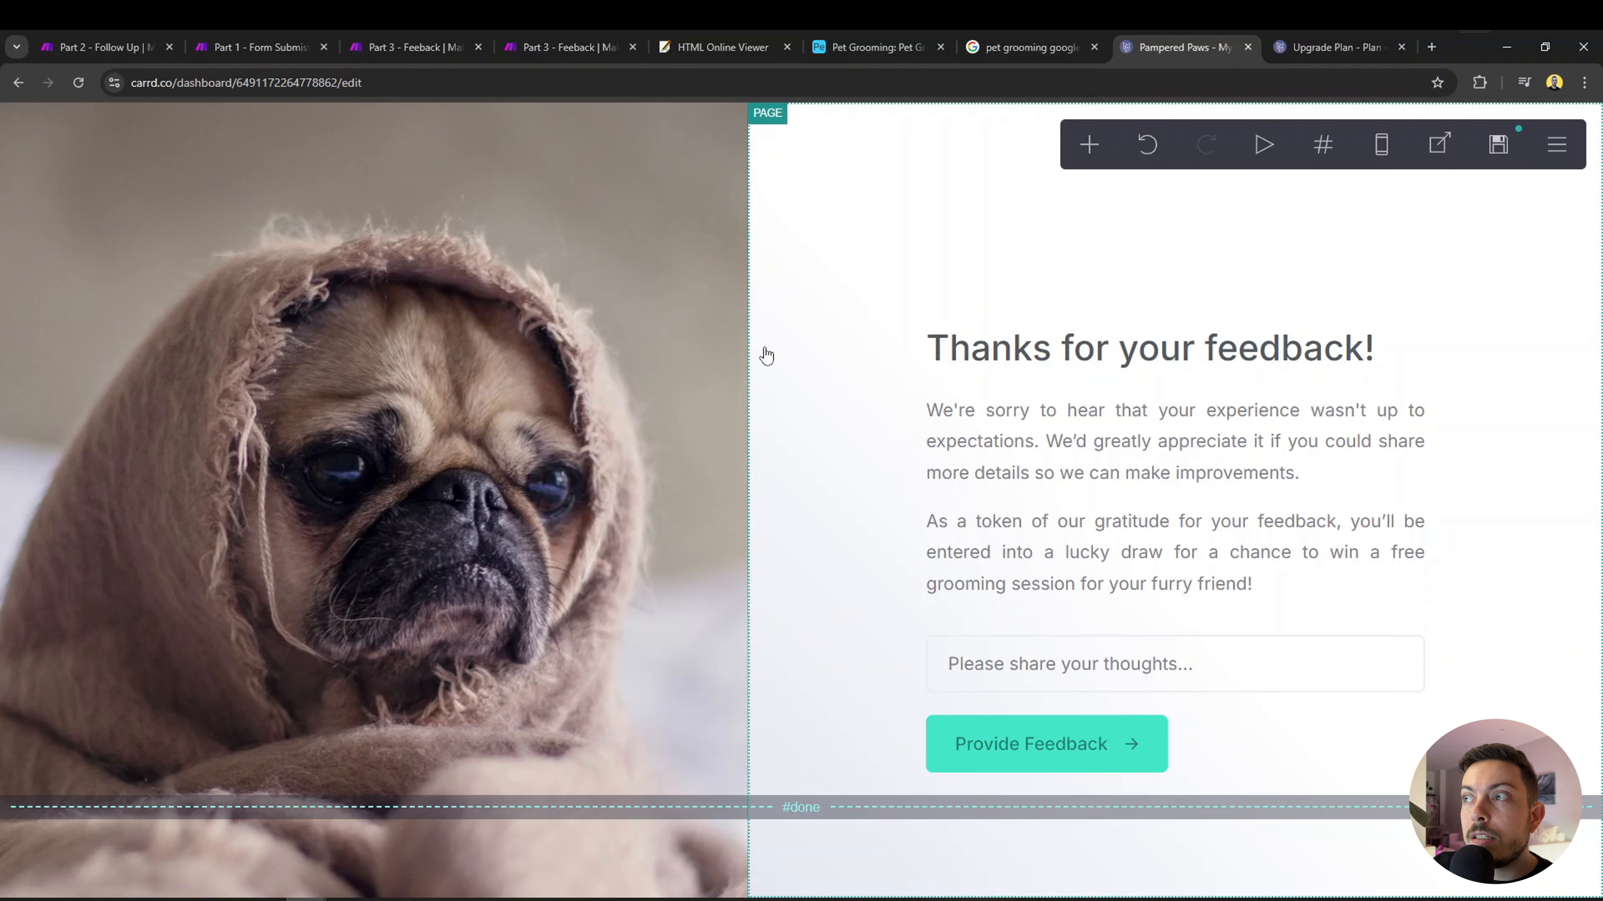
Run the finished Part 3 scenario once in Make and switch to the star rating email draft in Gmail.
{"action": "left_click", "coordinate": [421, 51]}
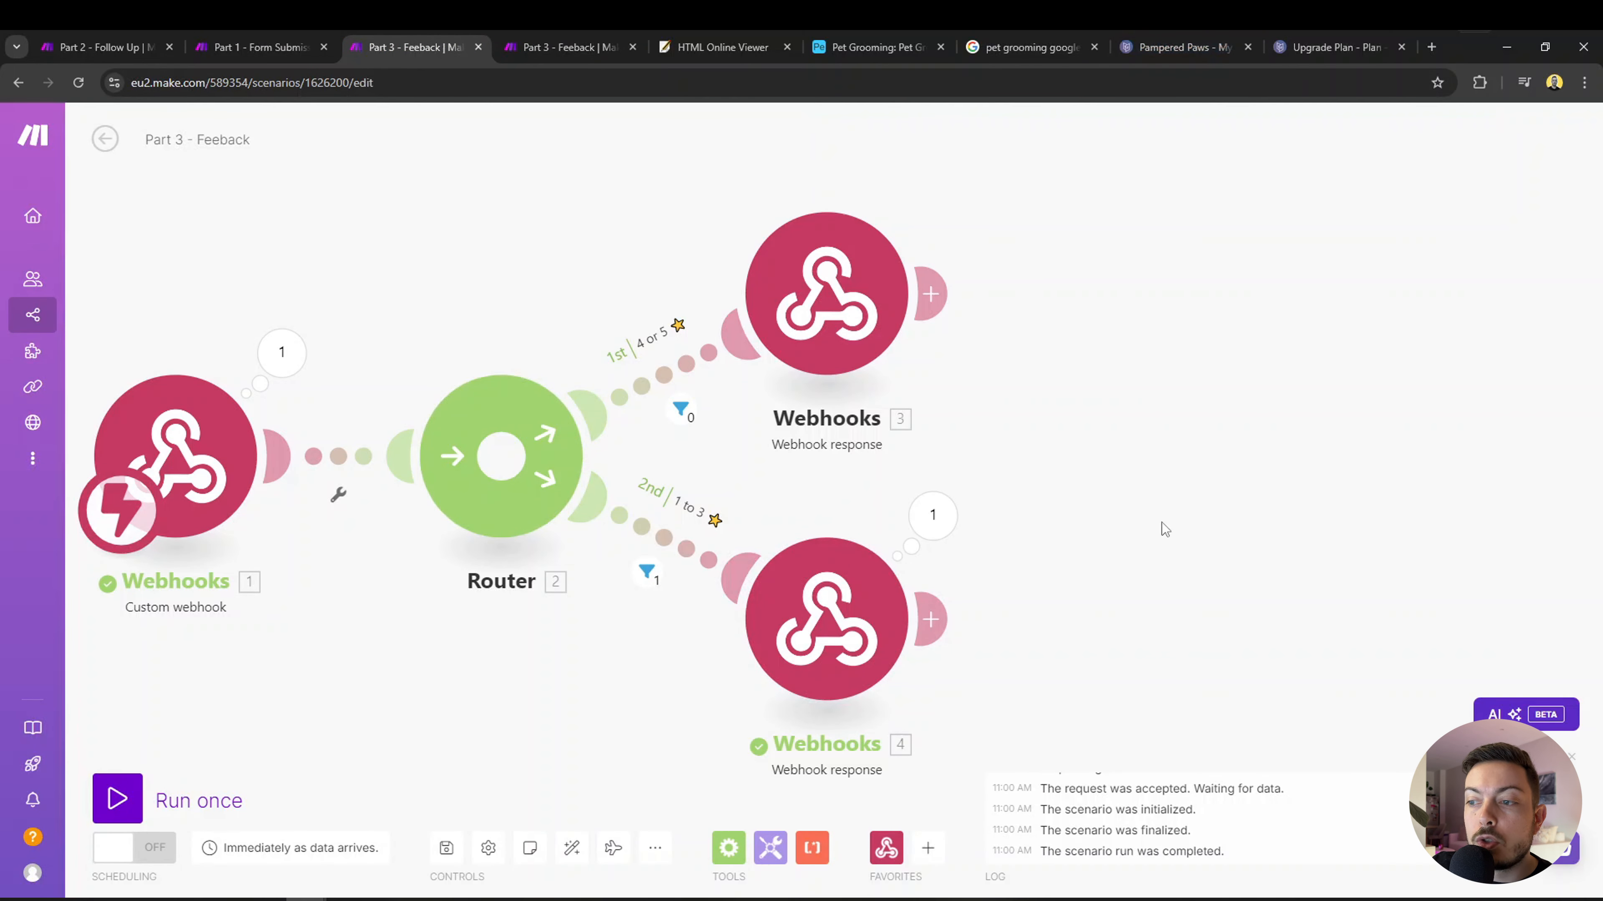
{"action": "left_click_drag", "start_coordinate": [1091, 505], "coordinate": [1324, 503]}
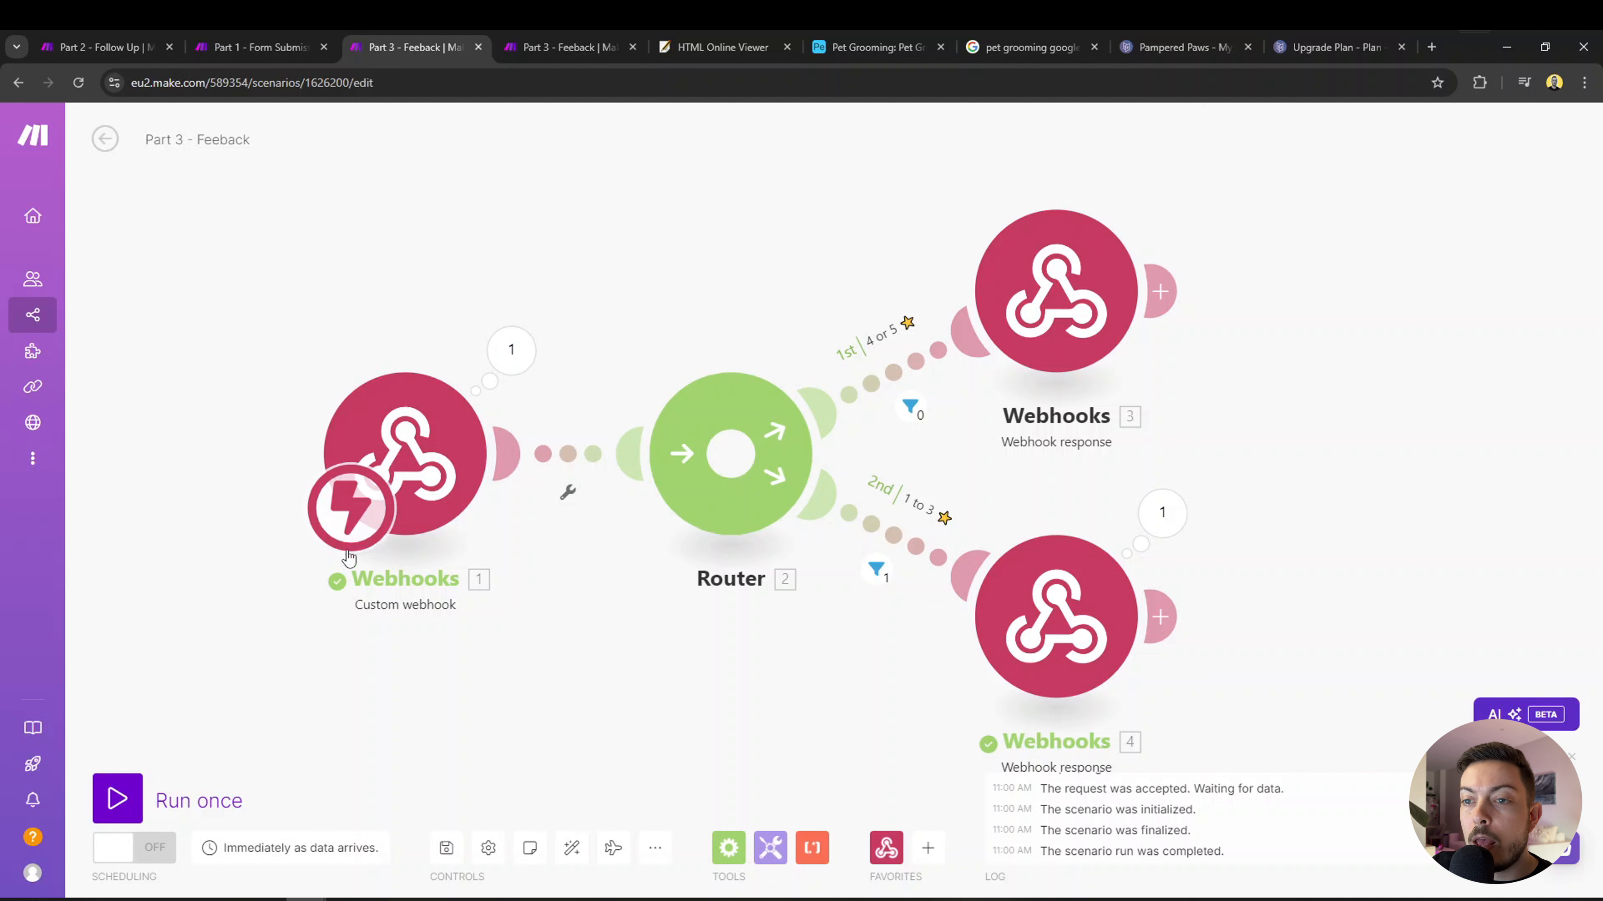
{"action": "left_click", "coordinate": [118, 798]}
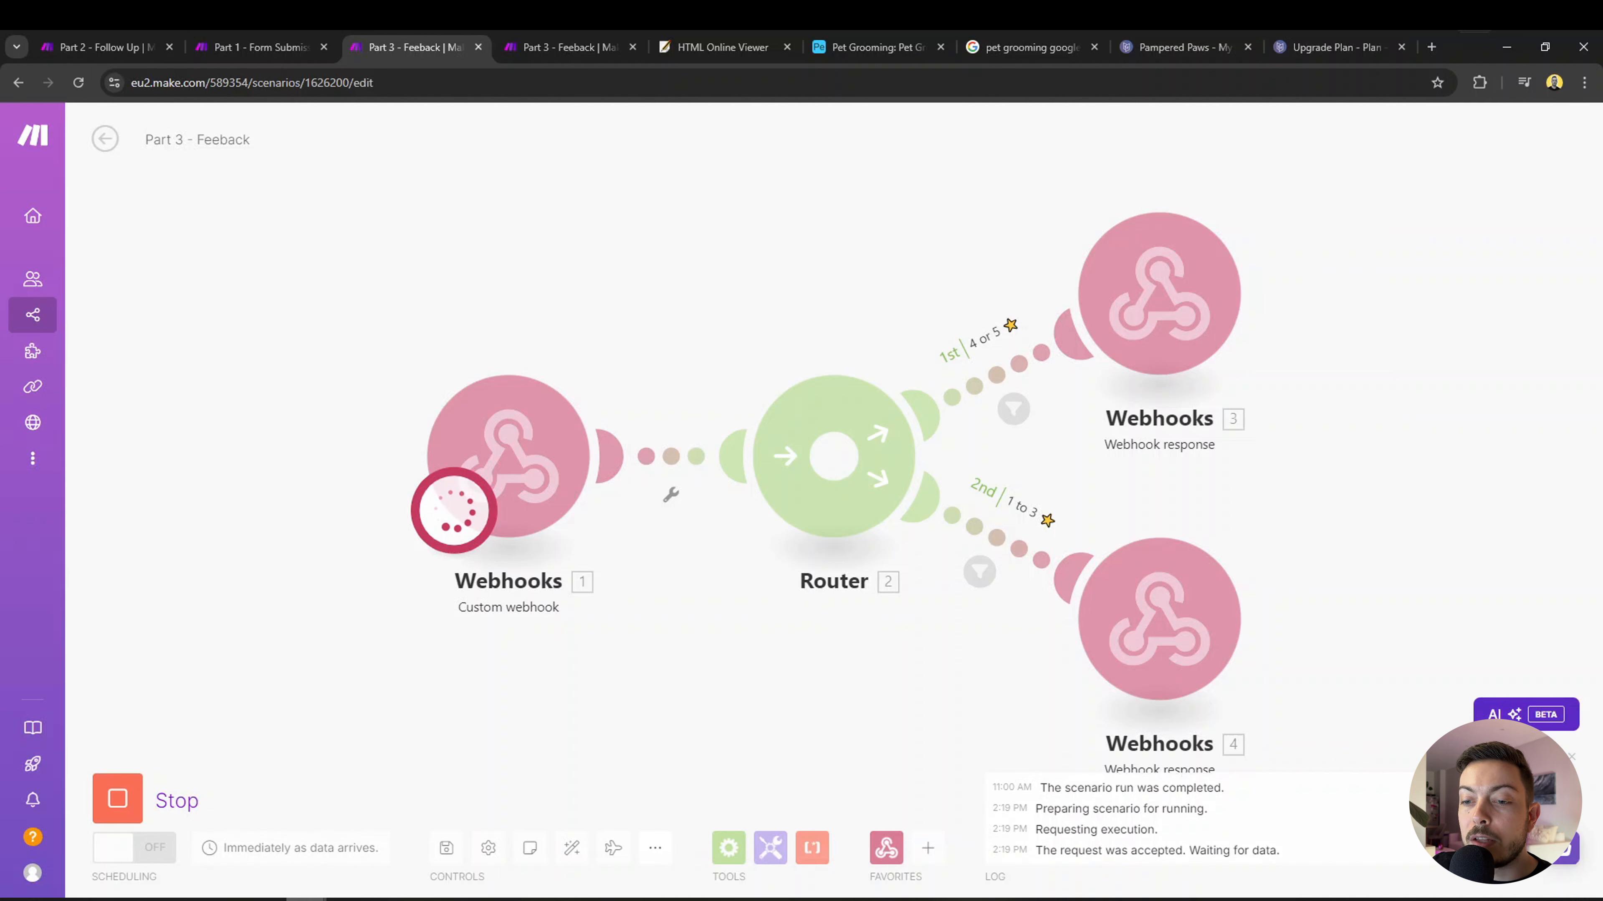
{"action": "left_click", "coordinate": [354, 858]}
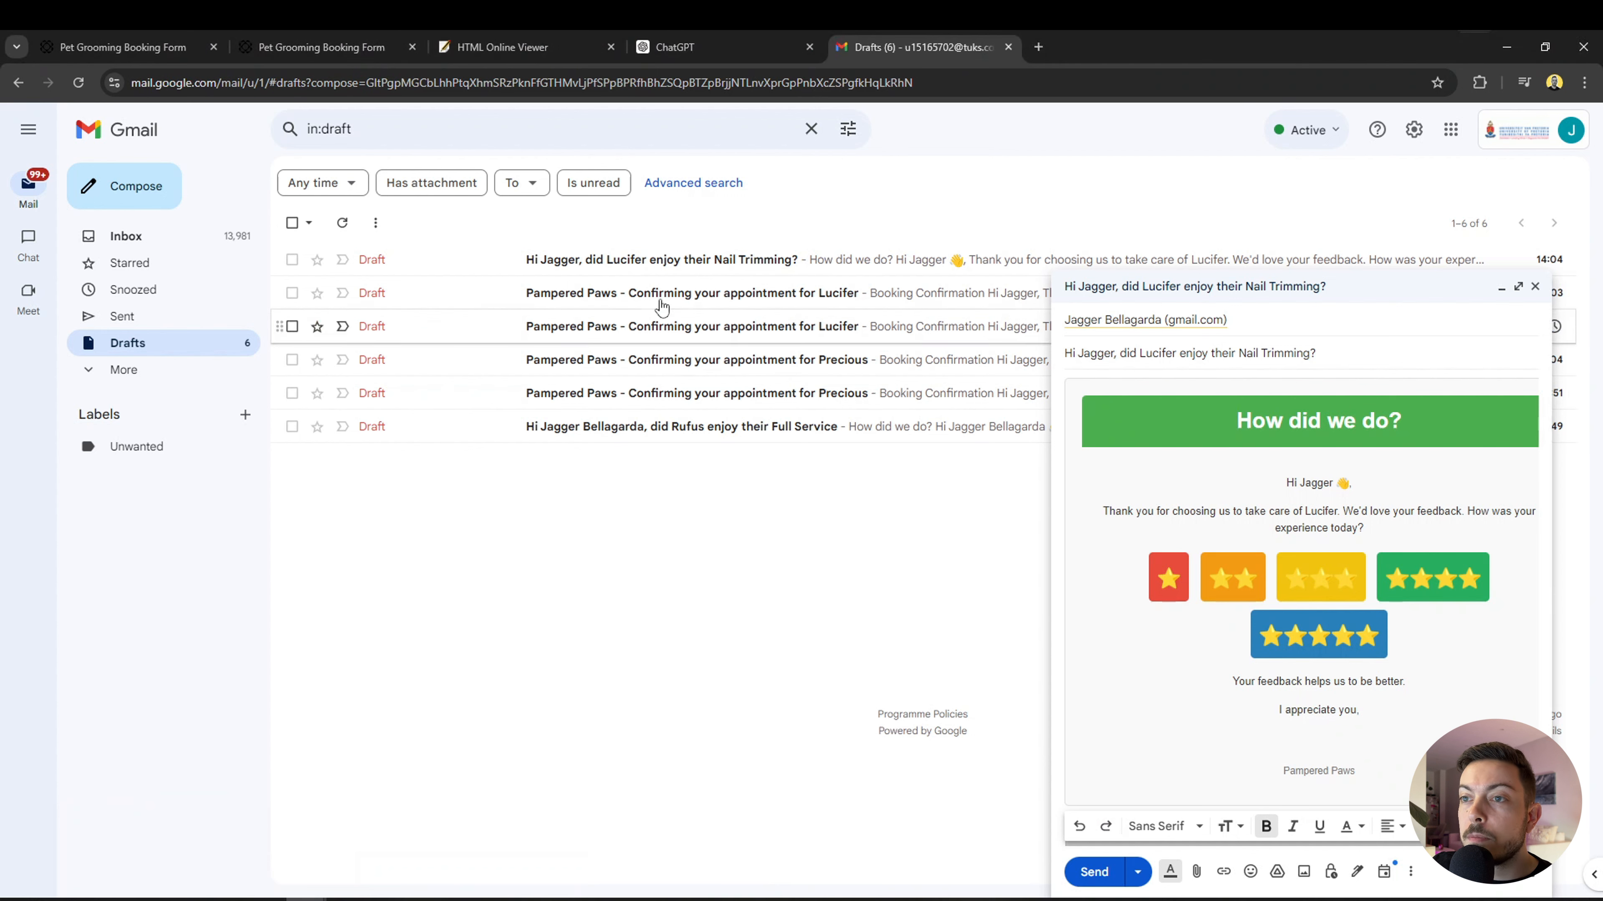
Open the one-star rating link in the follow-up email draft.
{"action": "left_click", "coordinate": [78, 83]}
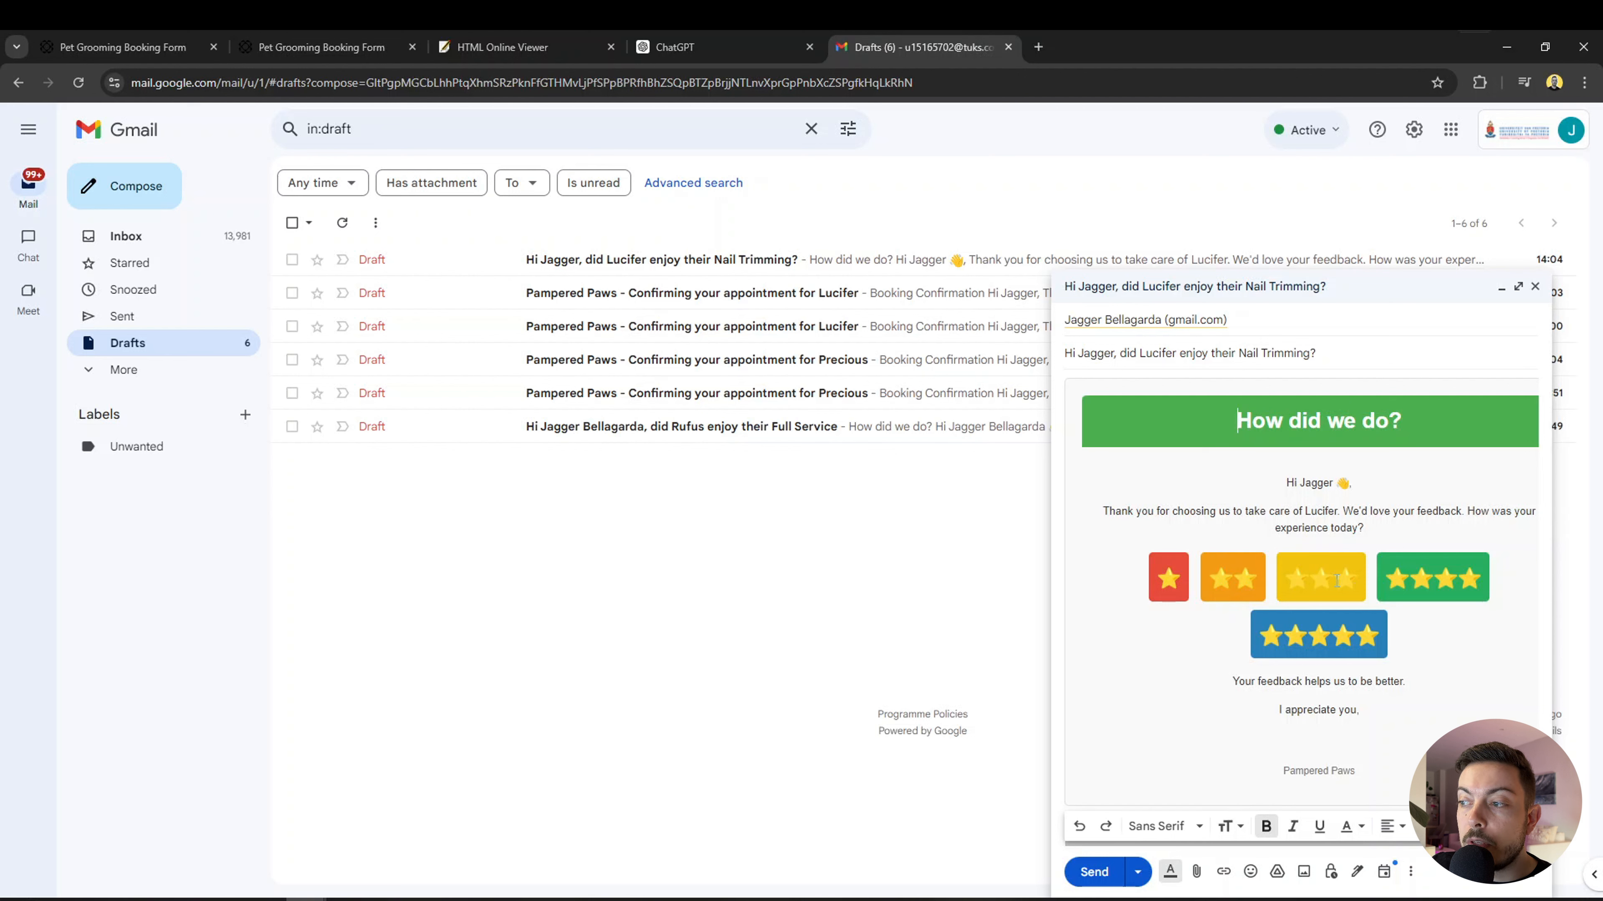
{"action": "left_click", "coordinate": [1393, 581]}
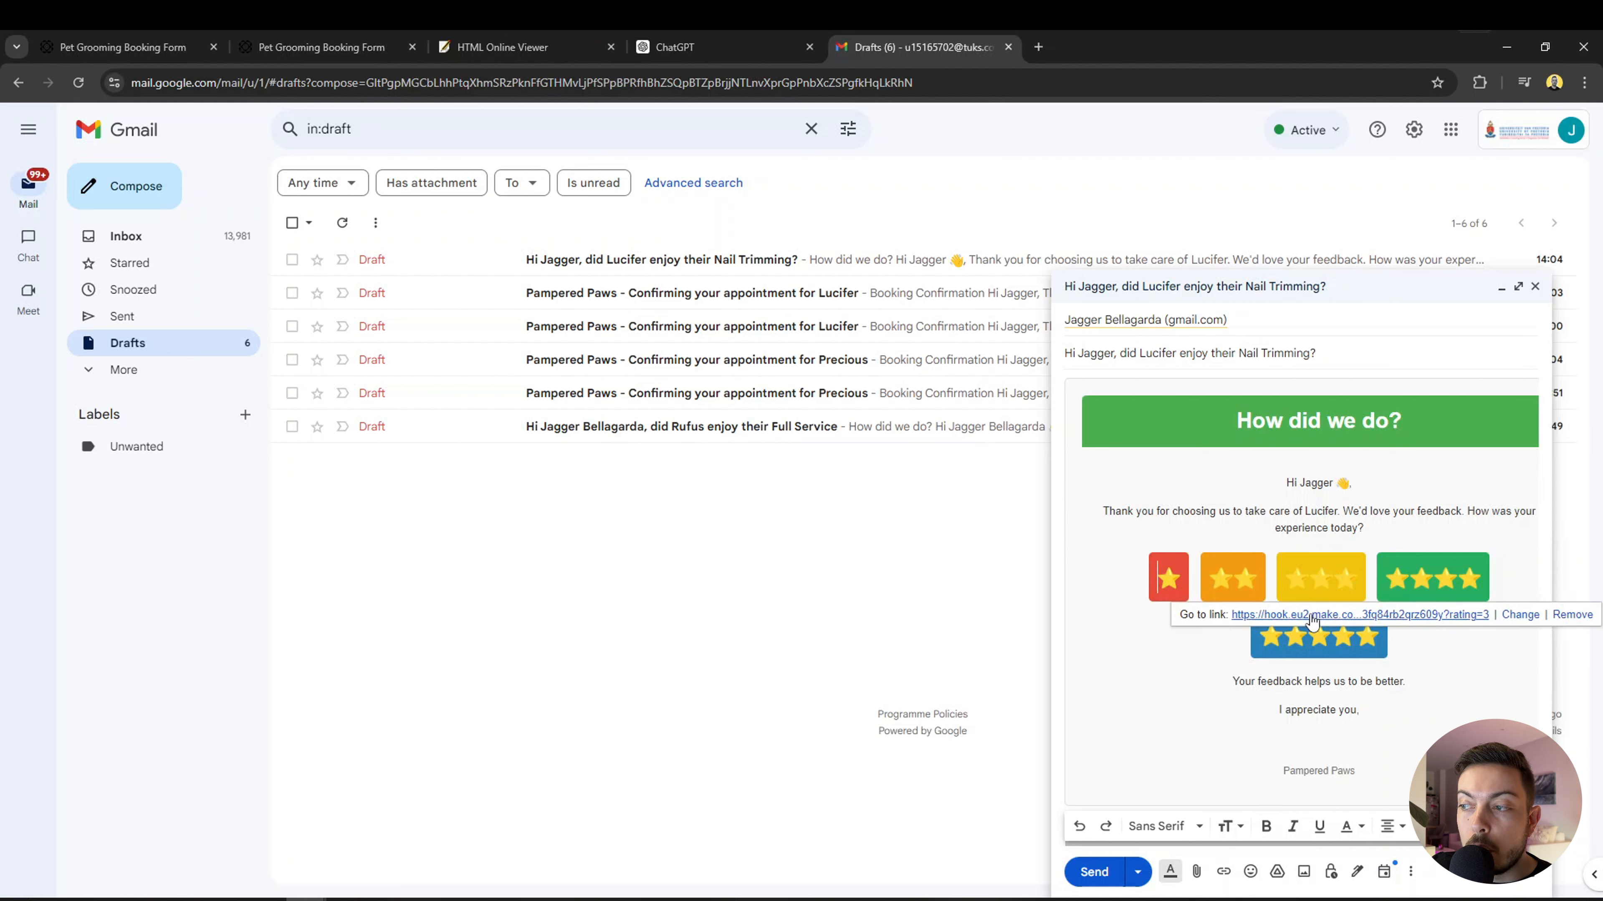
{"action": "left_click", "coordinate": [1166, 583]}
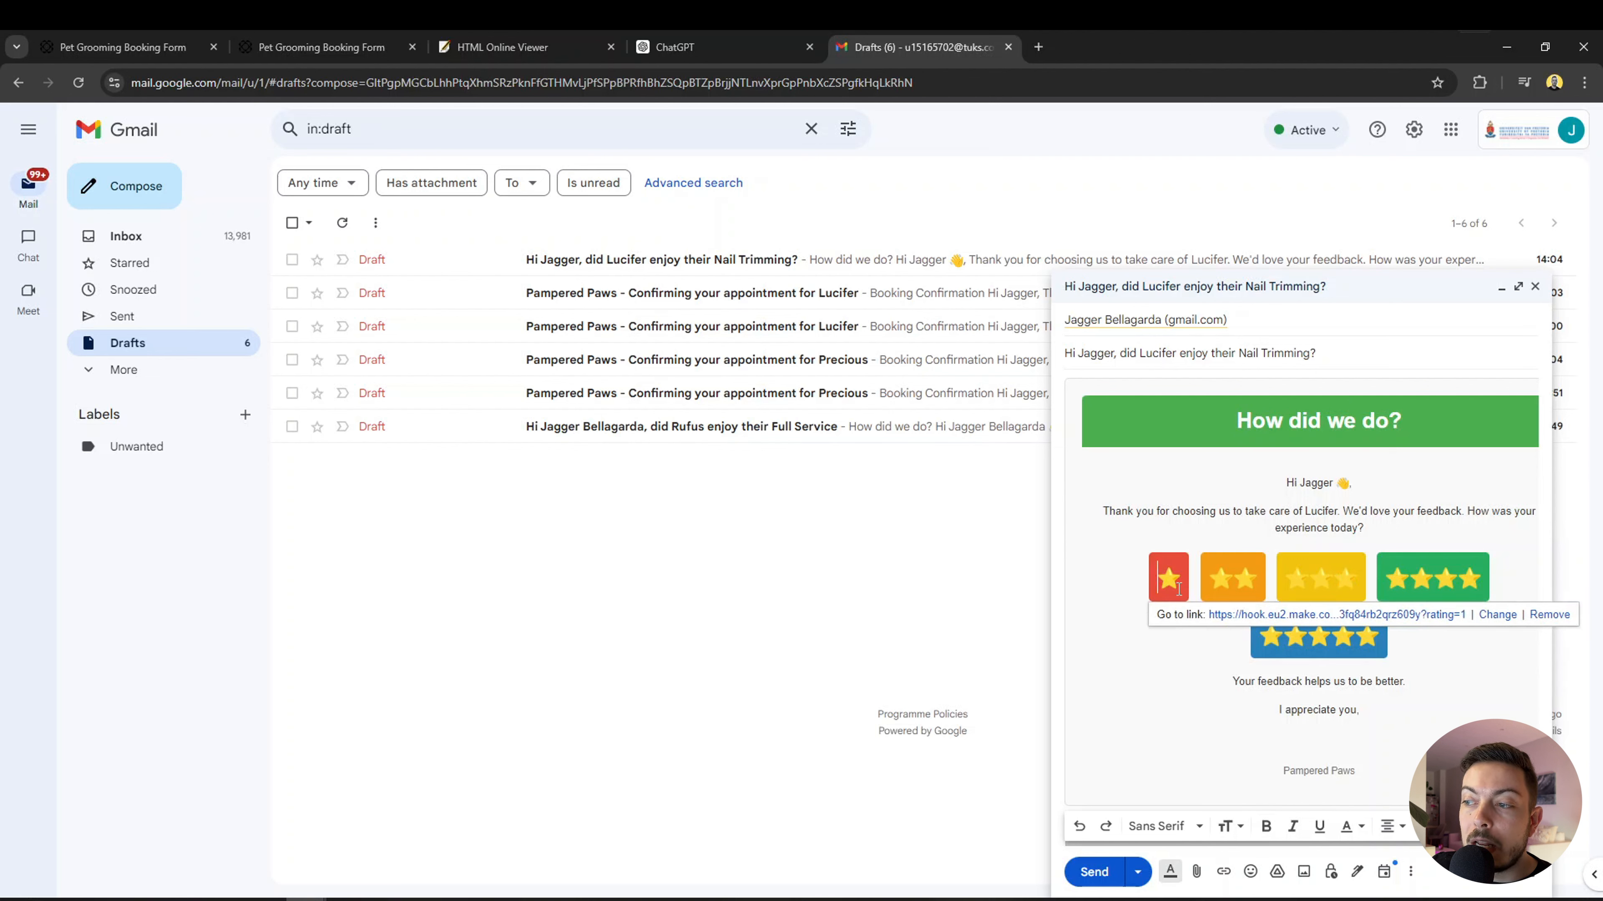
{"action": "left_click", "coordinate": [1245, 616]}
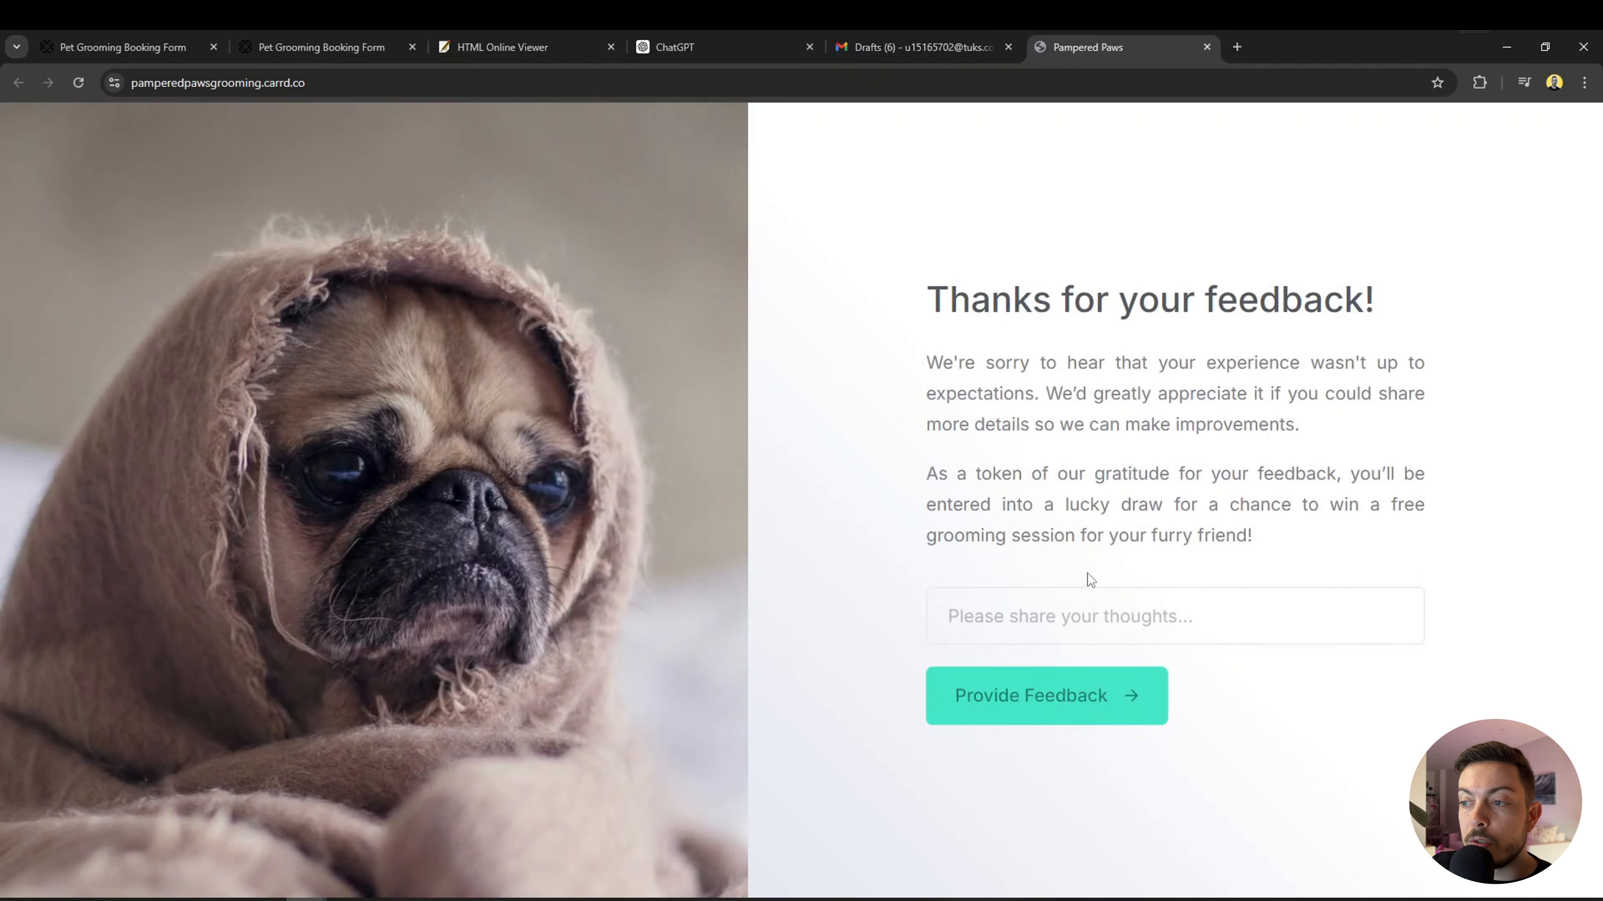
Submit the test feedback "jnsjncjscnjdnfjsnjfnsnjfndjs" on the Pampered Paws feedback page.
{"action": "left_click", "coordinate": [1083, 620]}
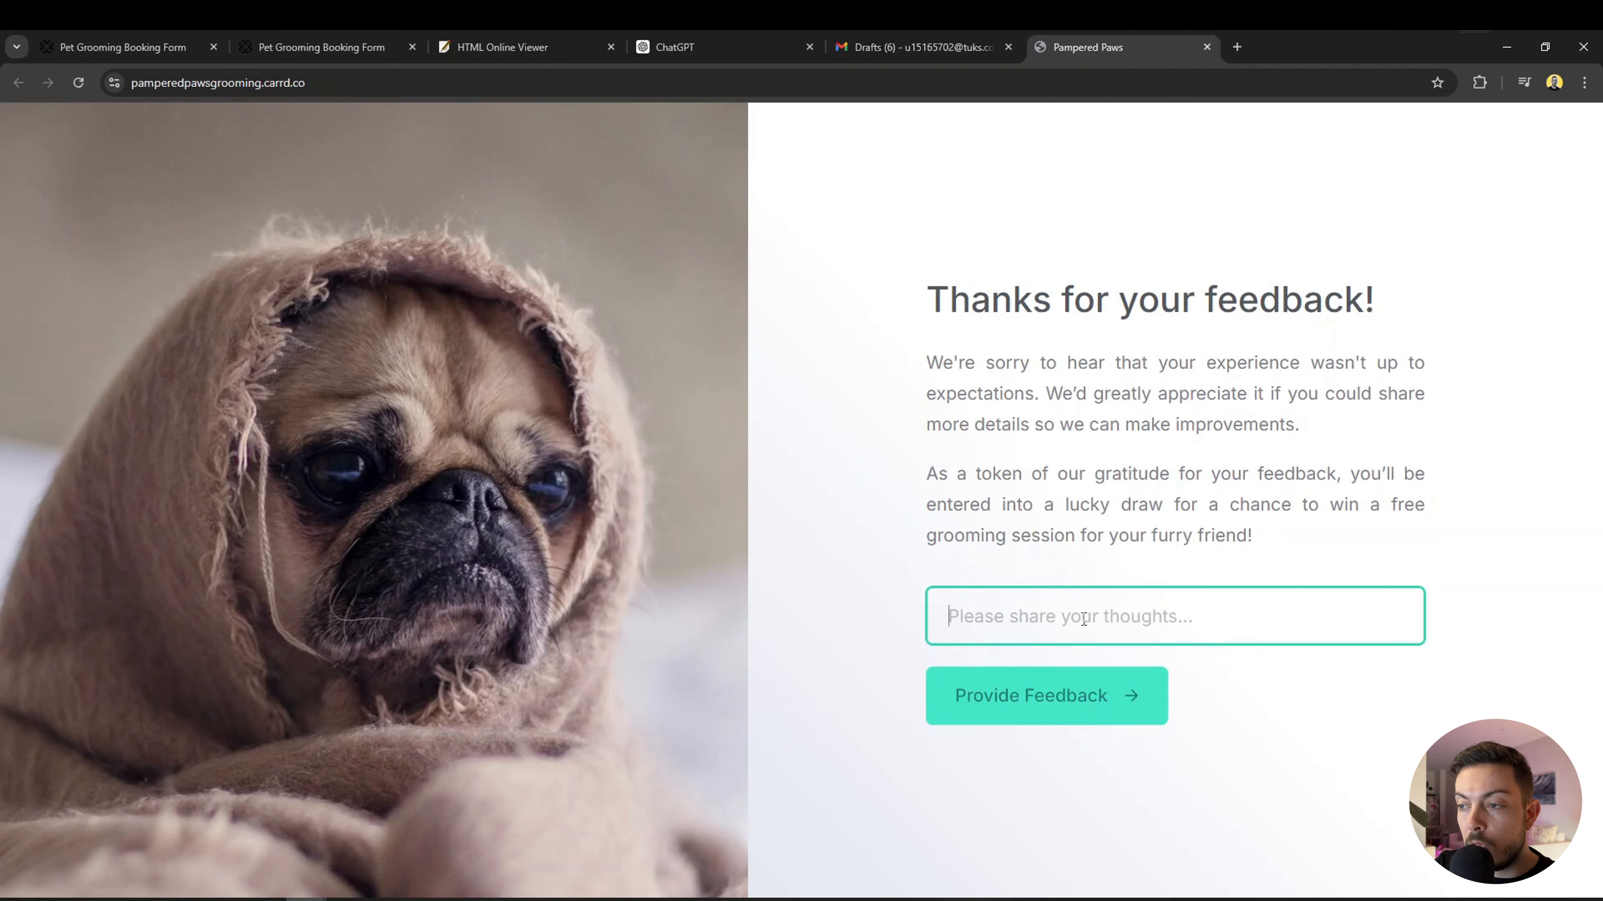
{"action": "type", "text": "jnsjncjscnjdnfjsnjfnsnjfndjs"}
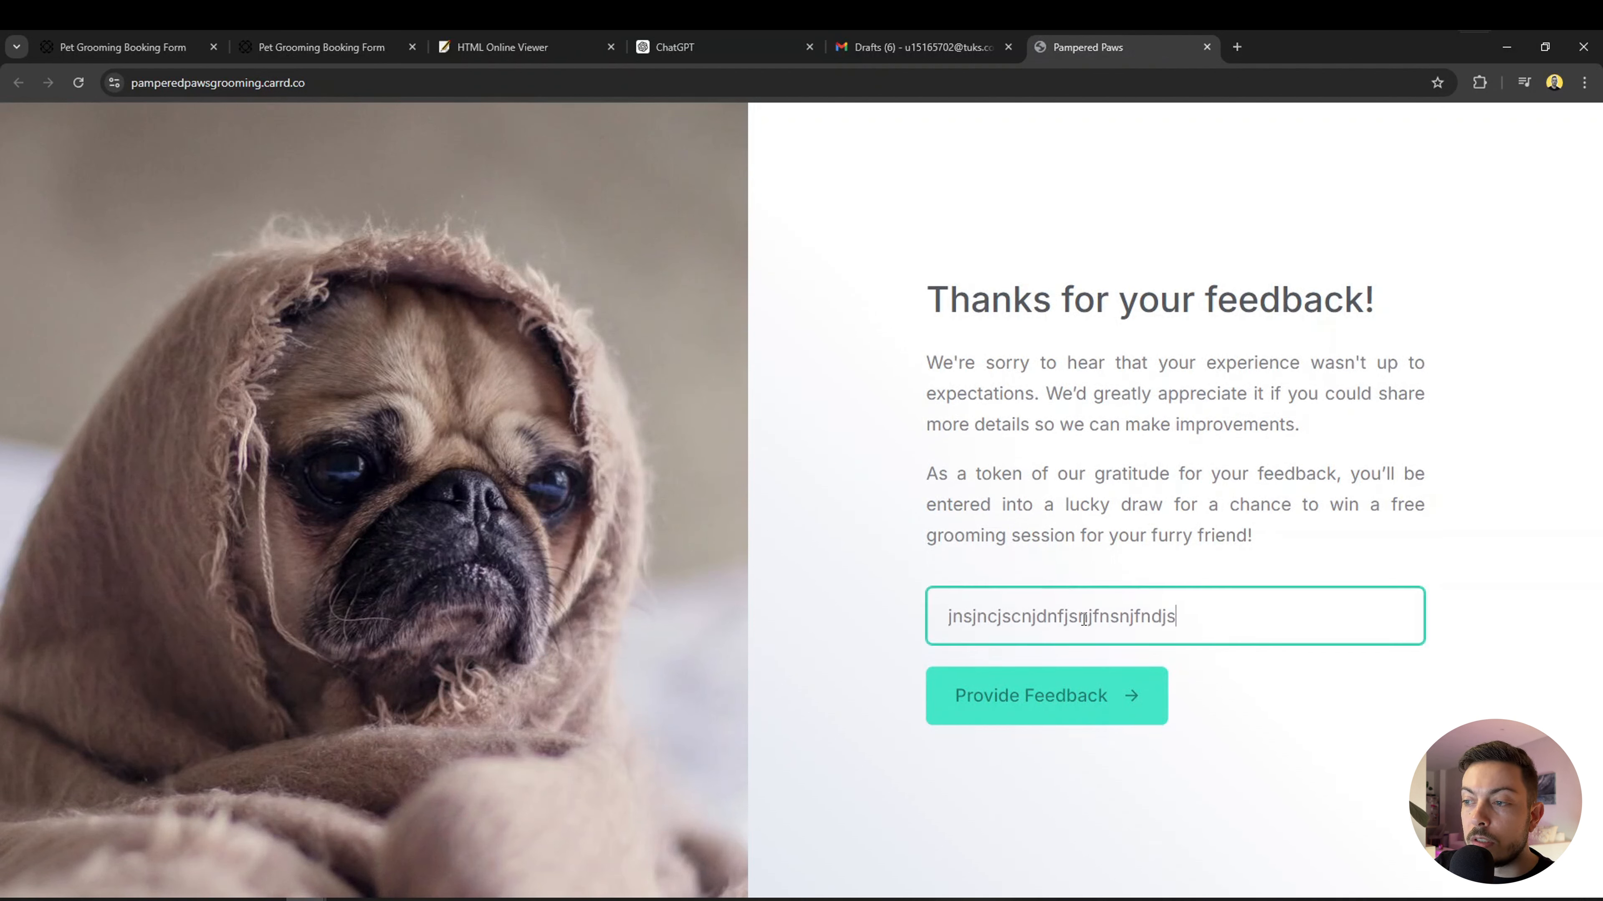
{"action": "left_click", "coordinate": [1074, 706]}
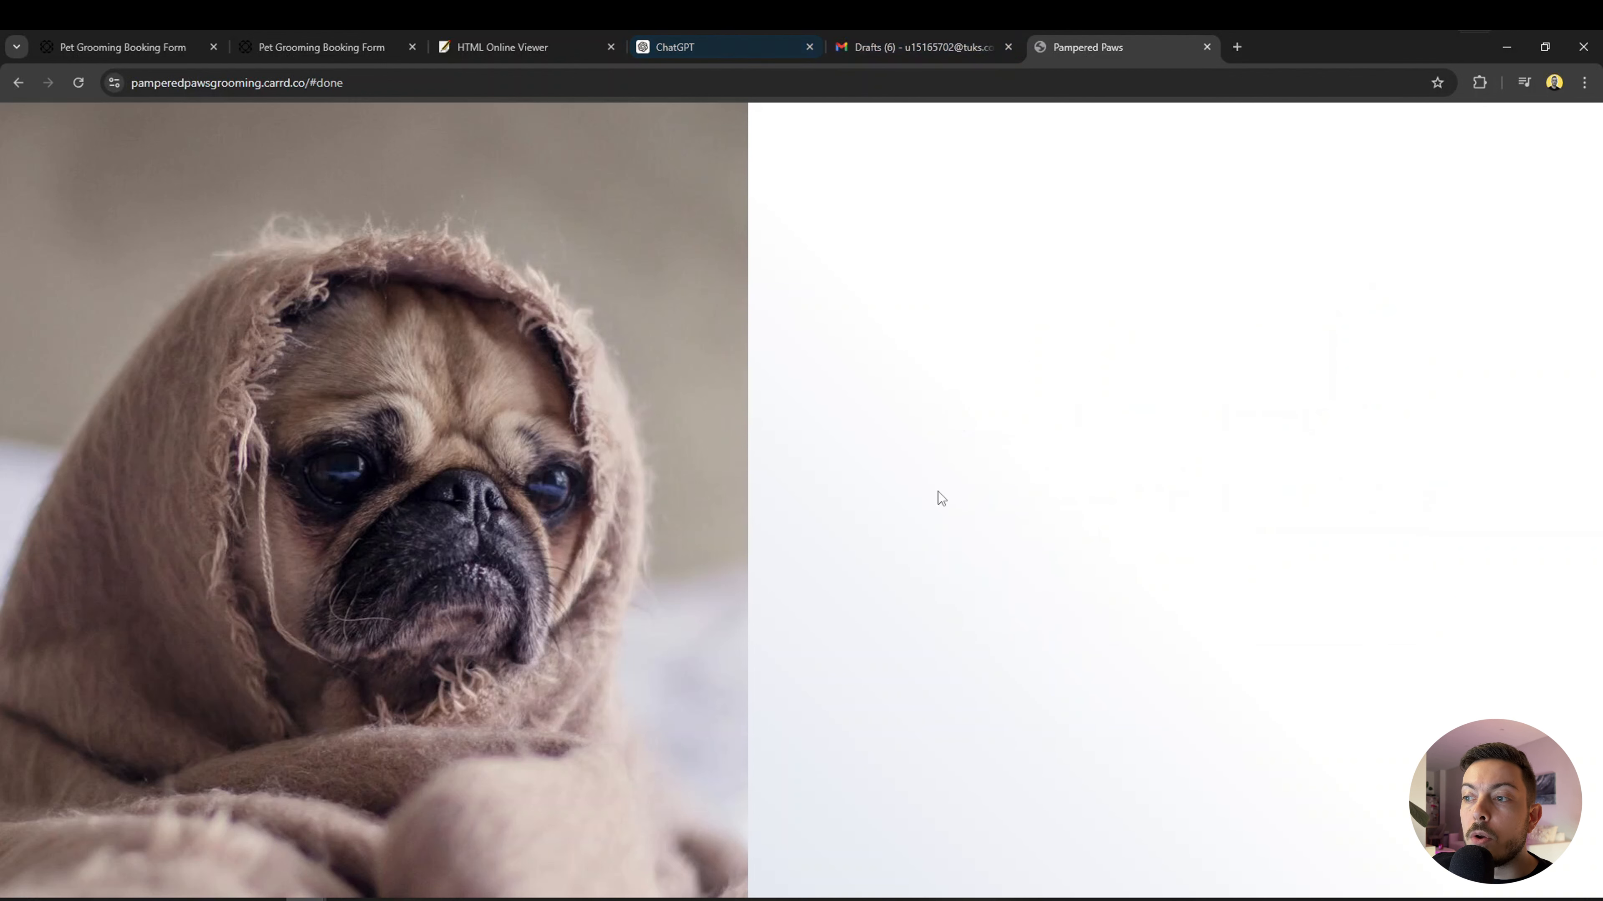
Switch to the Part 3 scenario in Make and inspect the custom headers sent by the 1 to 3 star webhook response.
{"action": "left_click", "coordinate": [268, 48]}
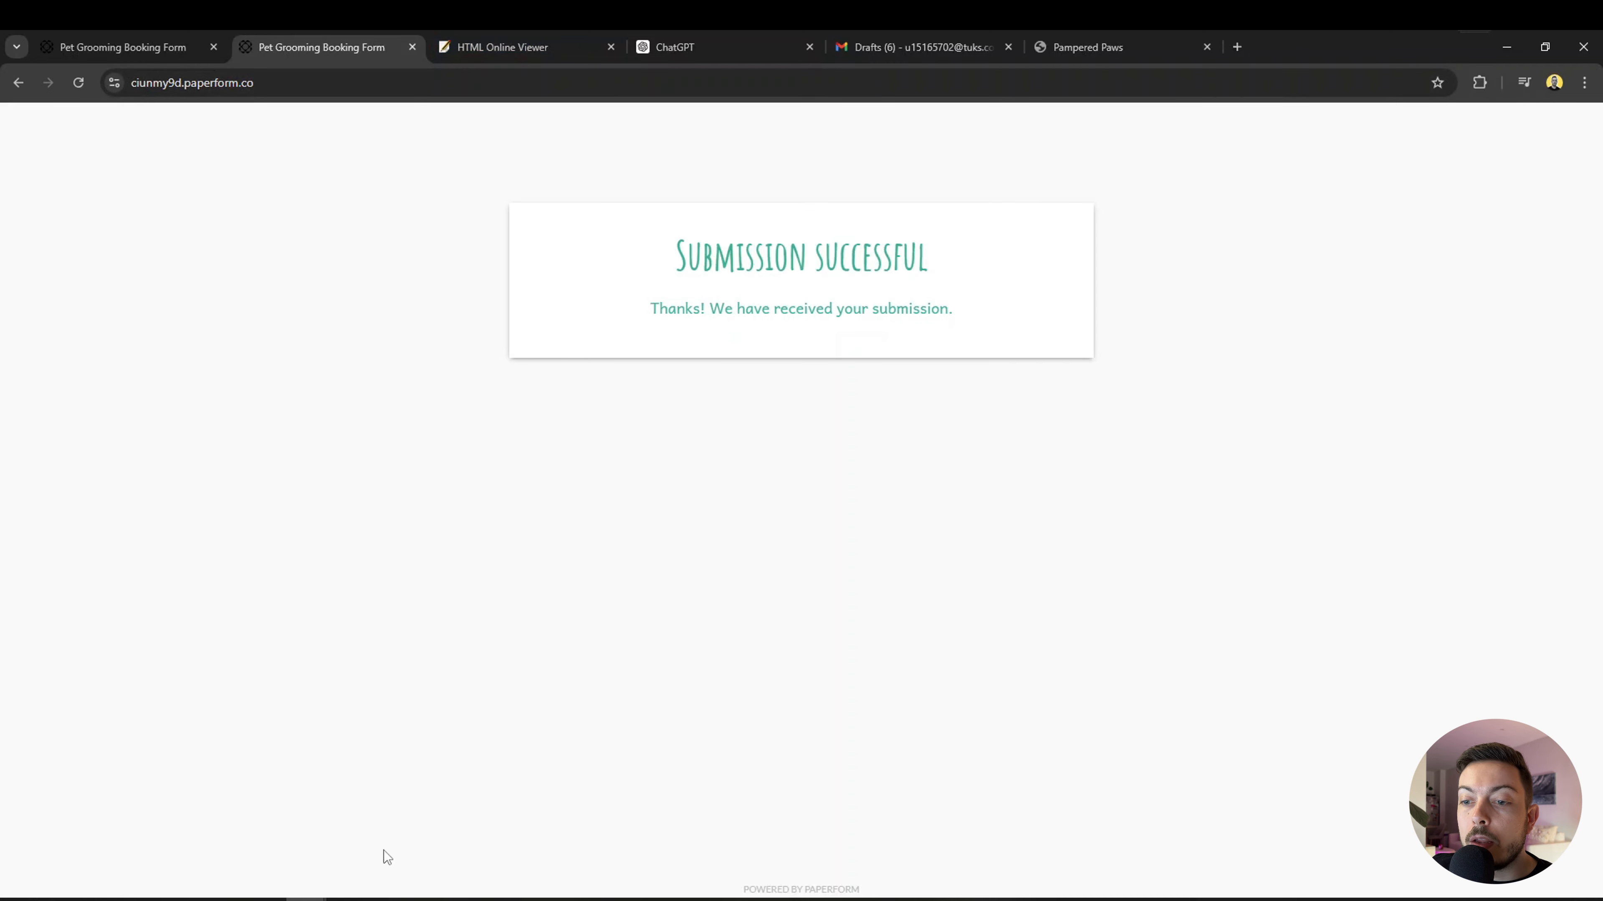
{"action": "mouse_move", "coordinate": [306, 893]}
{"action": "left_click", "coordinate": [543, 843]}
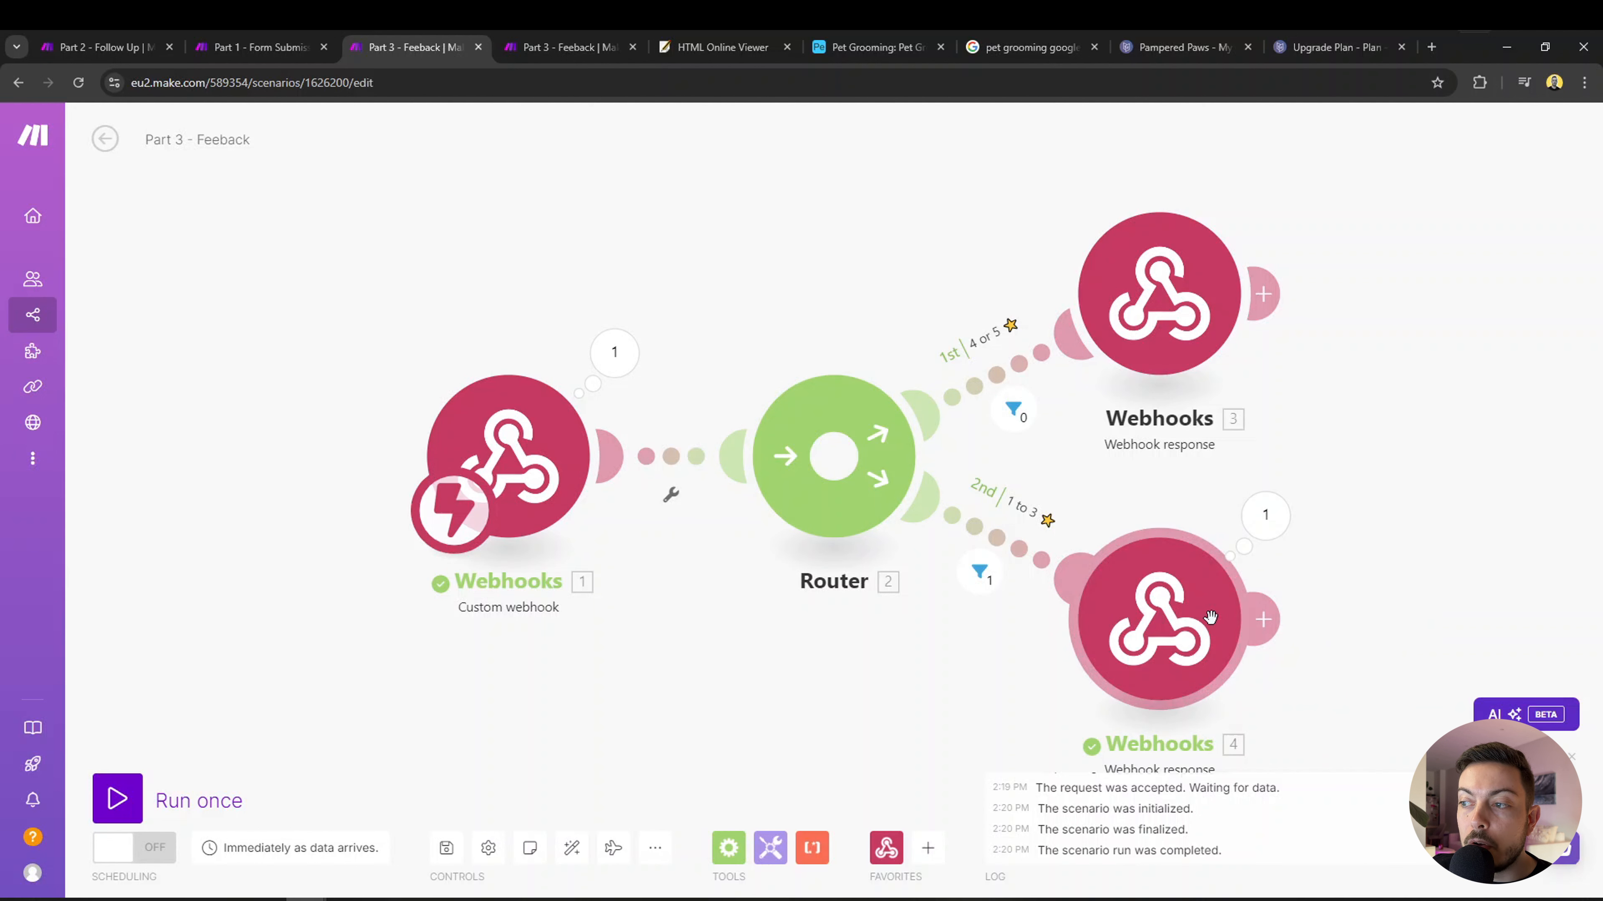
{"action": "left_click", "coordinate": [1264, 515]}
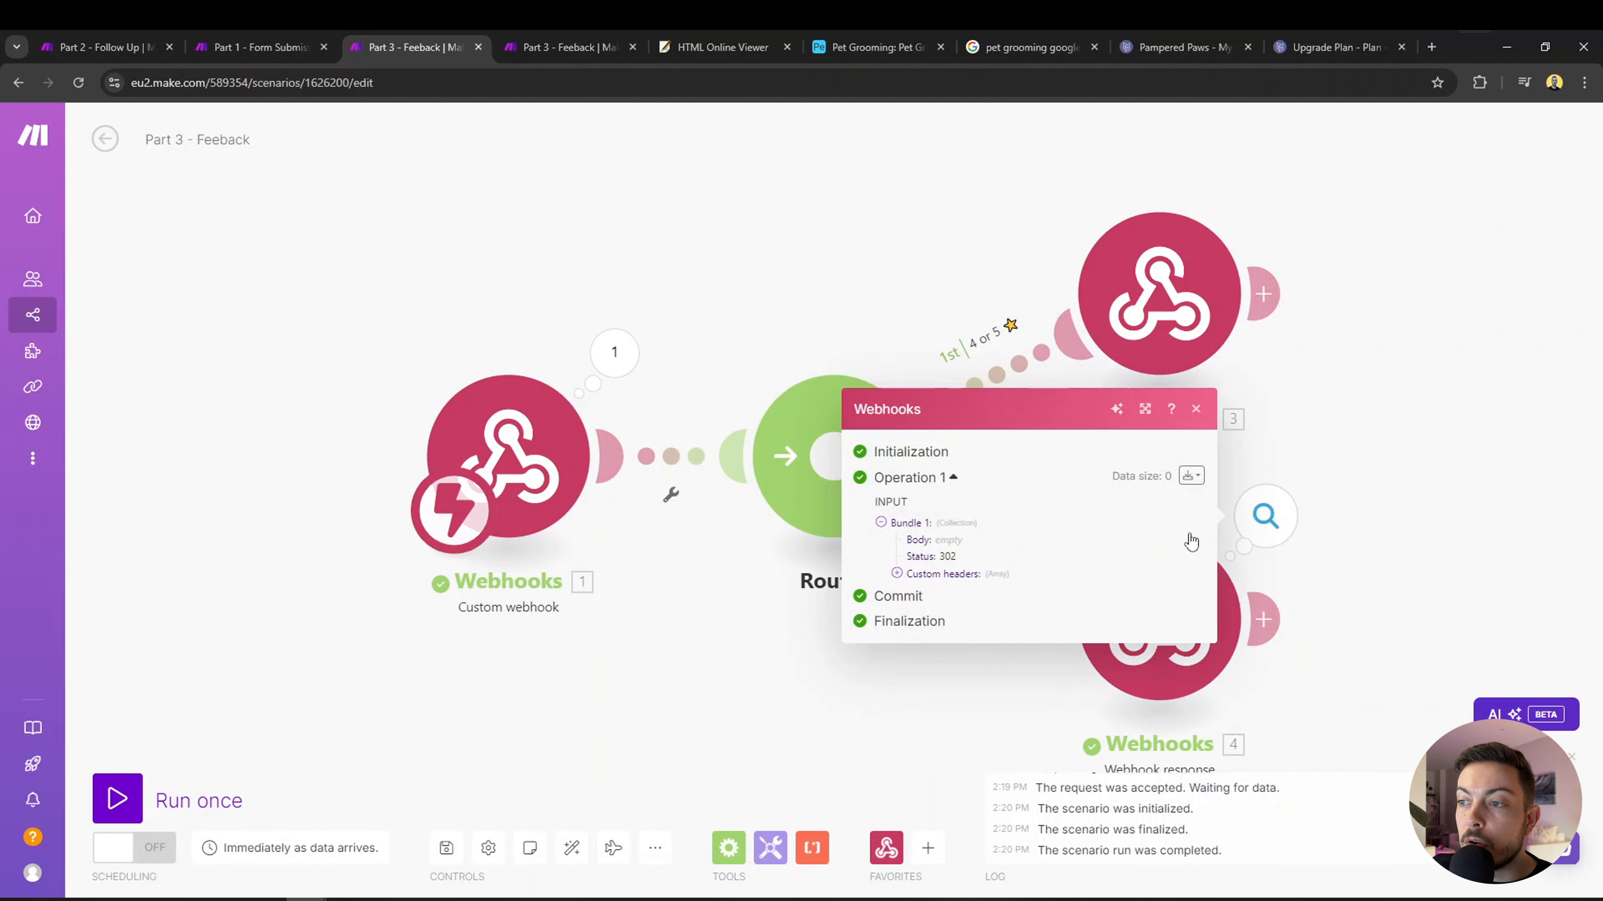
{"action": "left_click", "coordinate": [896, 573]}
{"action": "left_click", "coordinate": [912, 582]}
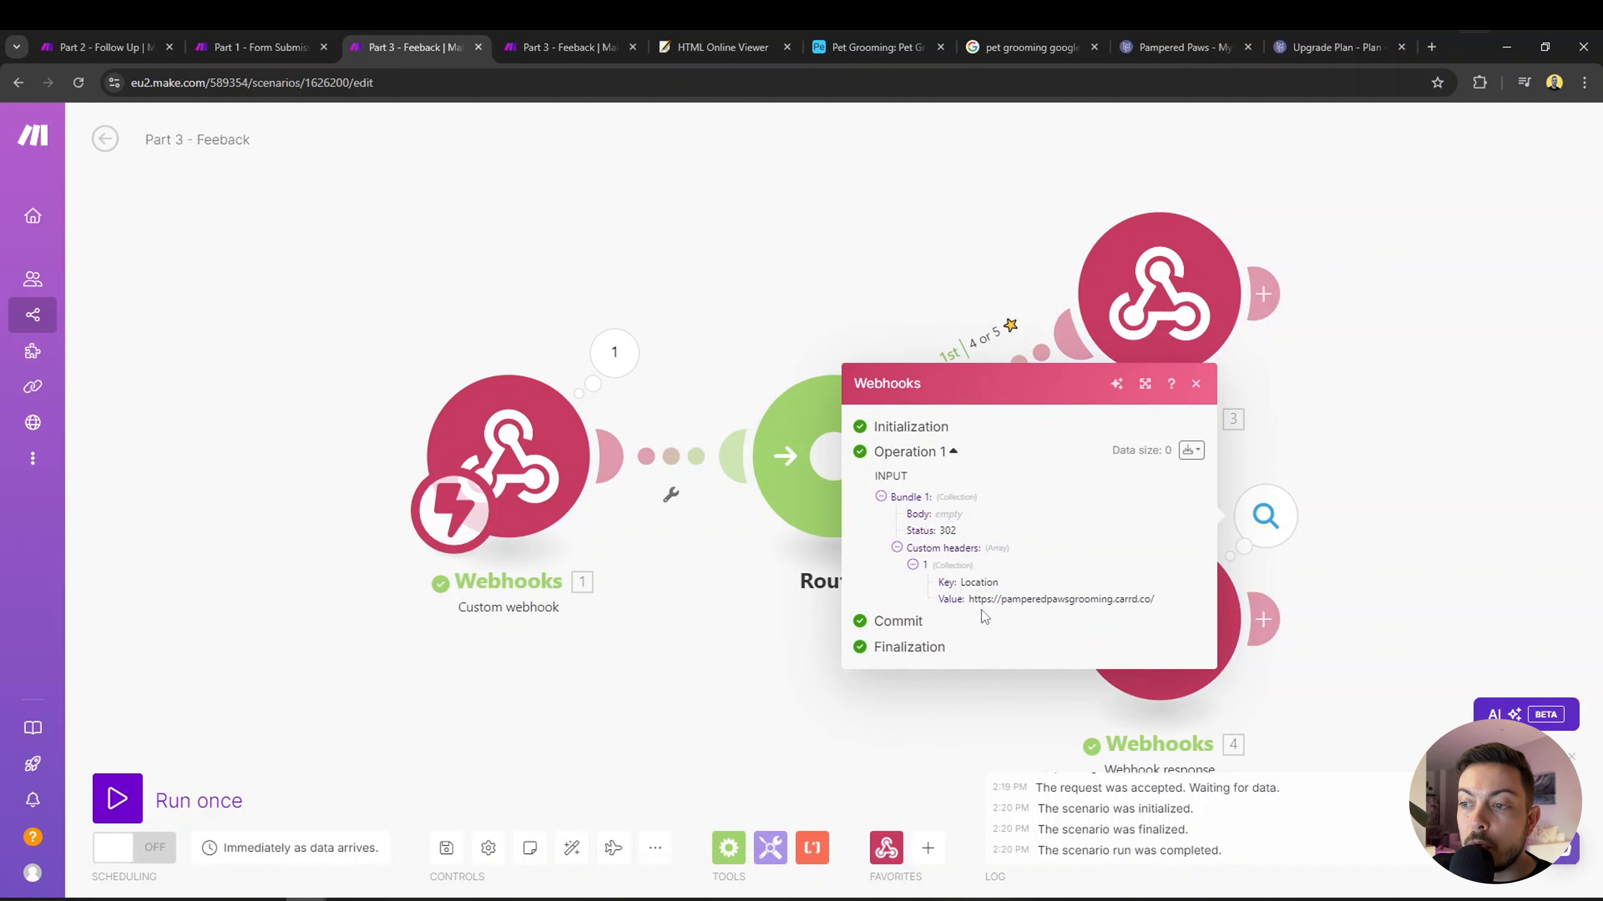
{"action": "left_click", "coordinate": [1485, 544]}
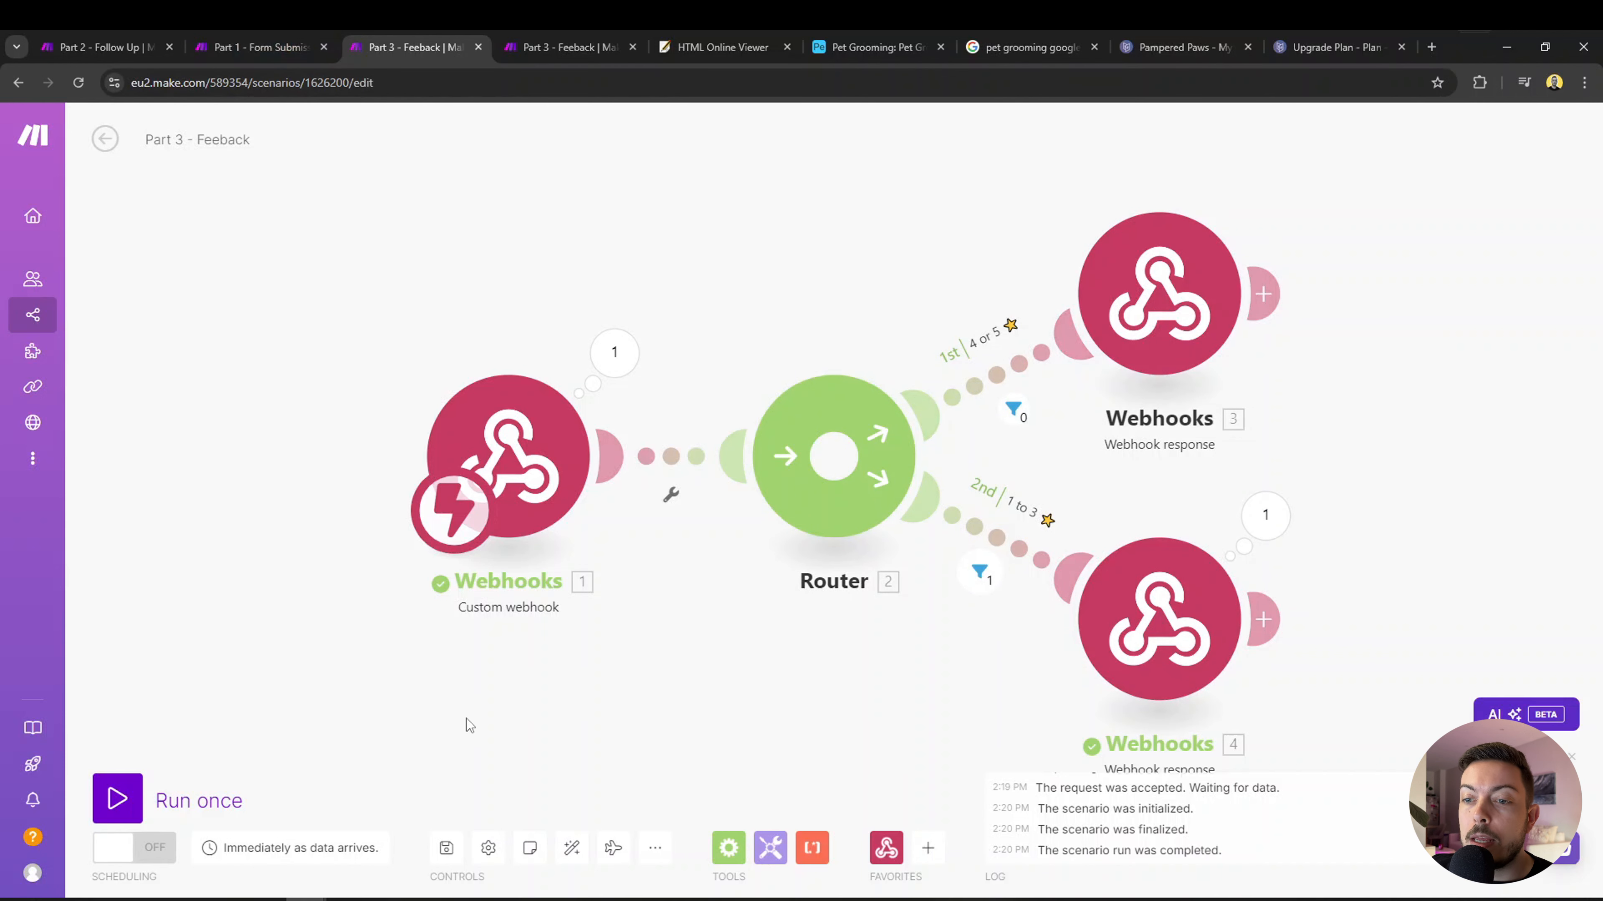
Test the Part 3 scenario with a single run triggered by the Gmail draft's five-star rating link, and return to the scenario in Make.
{"action": "left_click", "coordinate": [114, 803]}
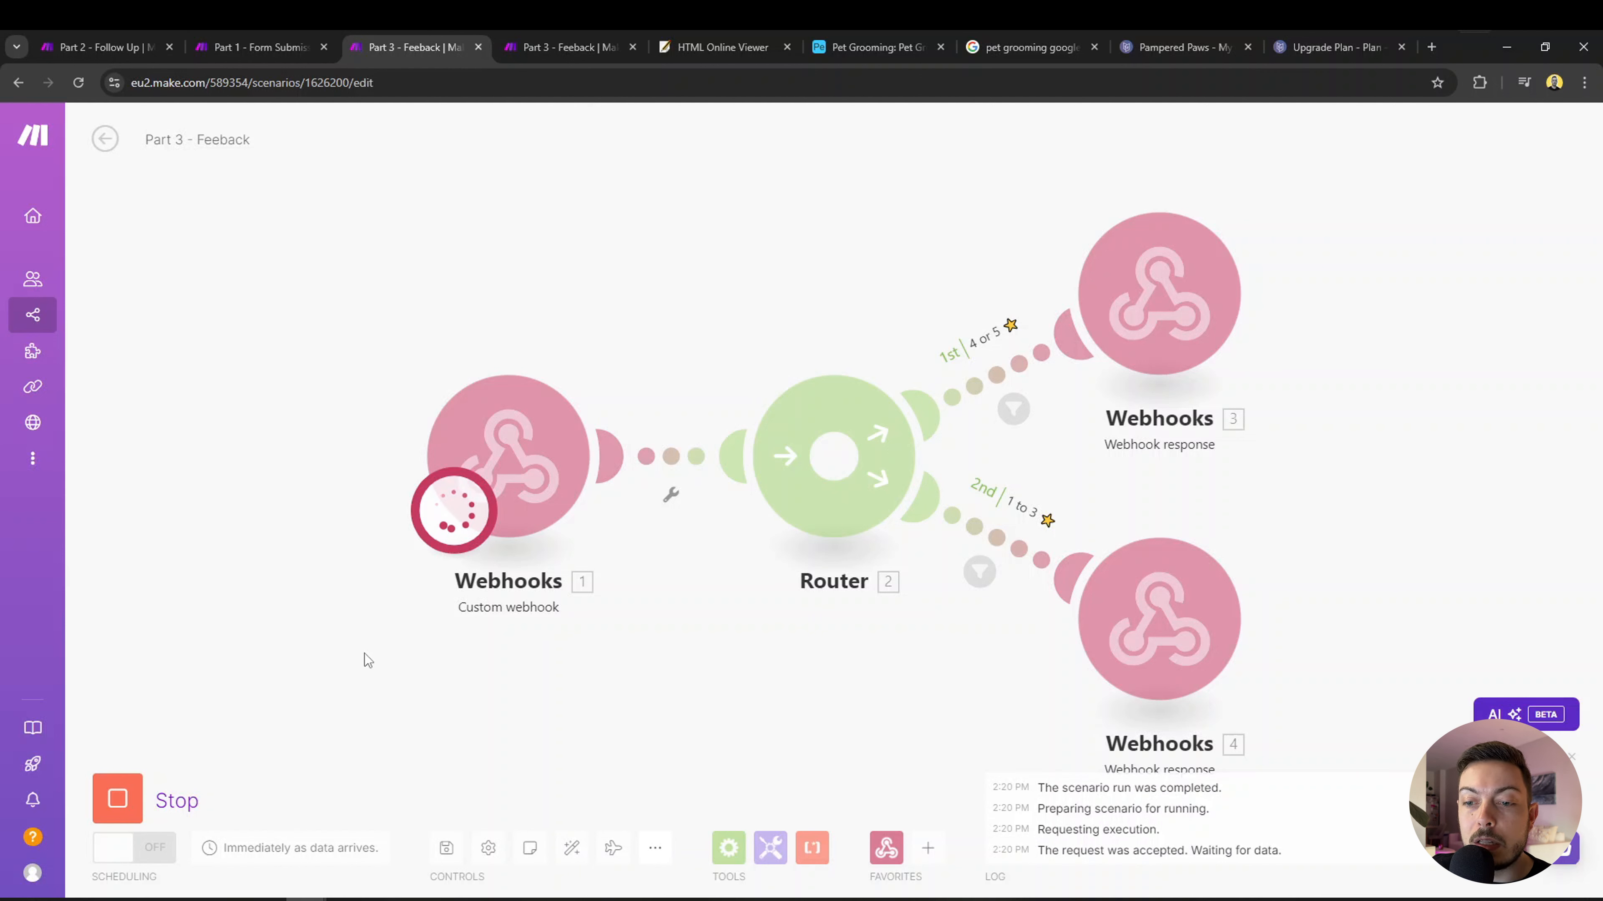
{"action": "mouse_move", "coordinate": [303, 897]}
{"action": "left_click", "coordinate": [303, 853]}
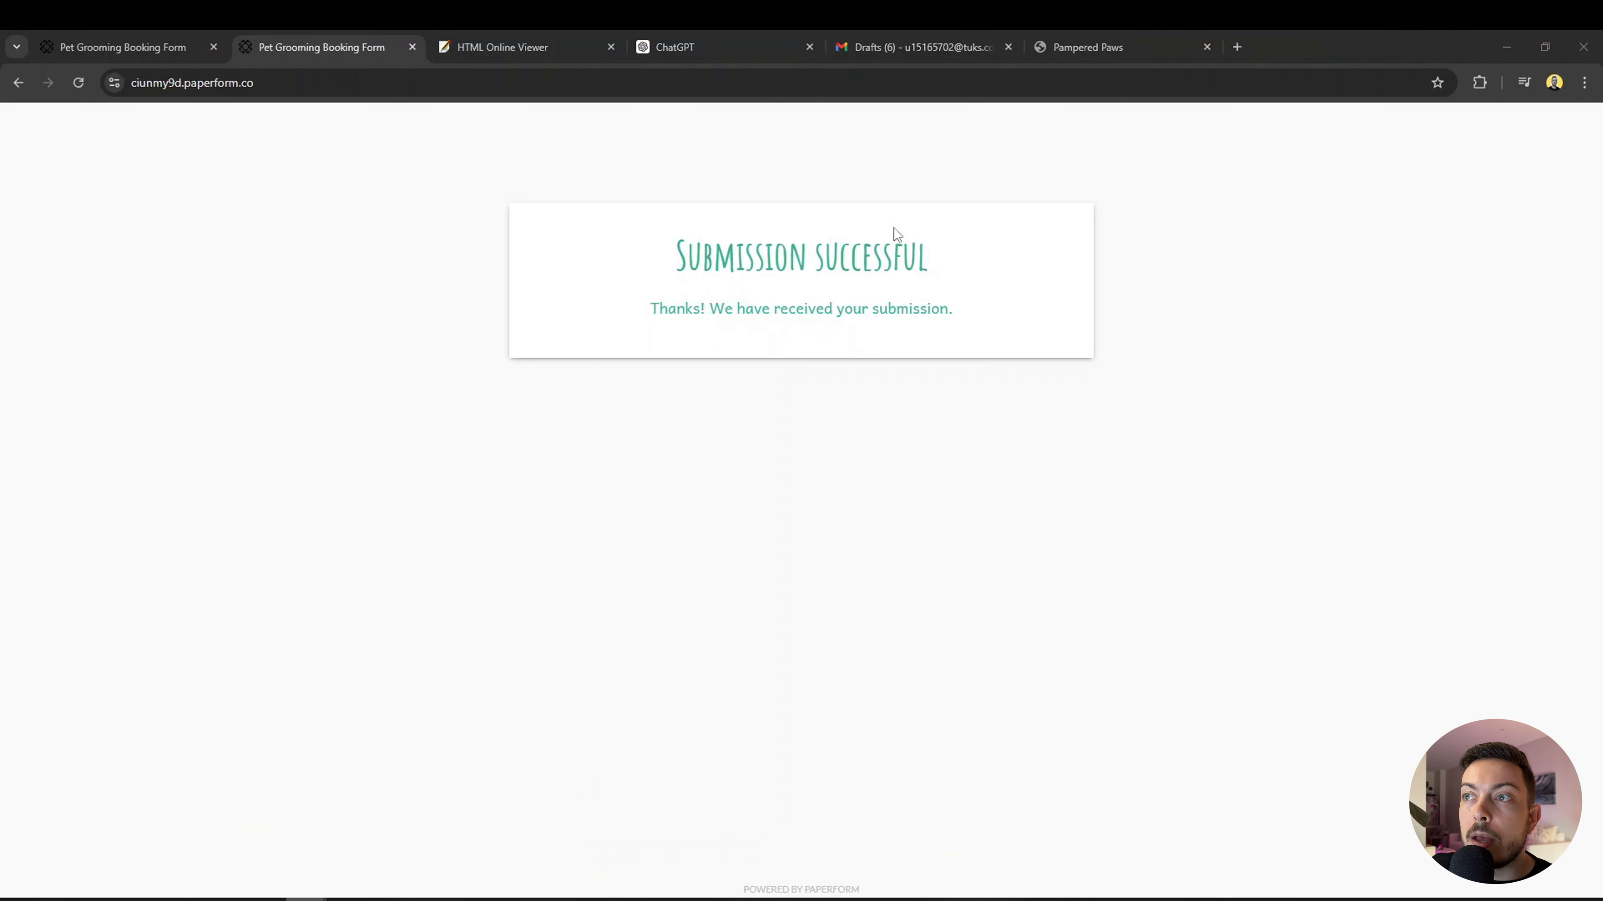
{"action": "left_click", "coordinate": [929, 46]}
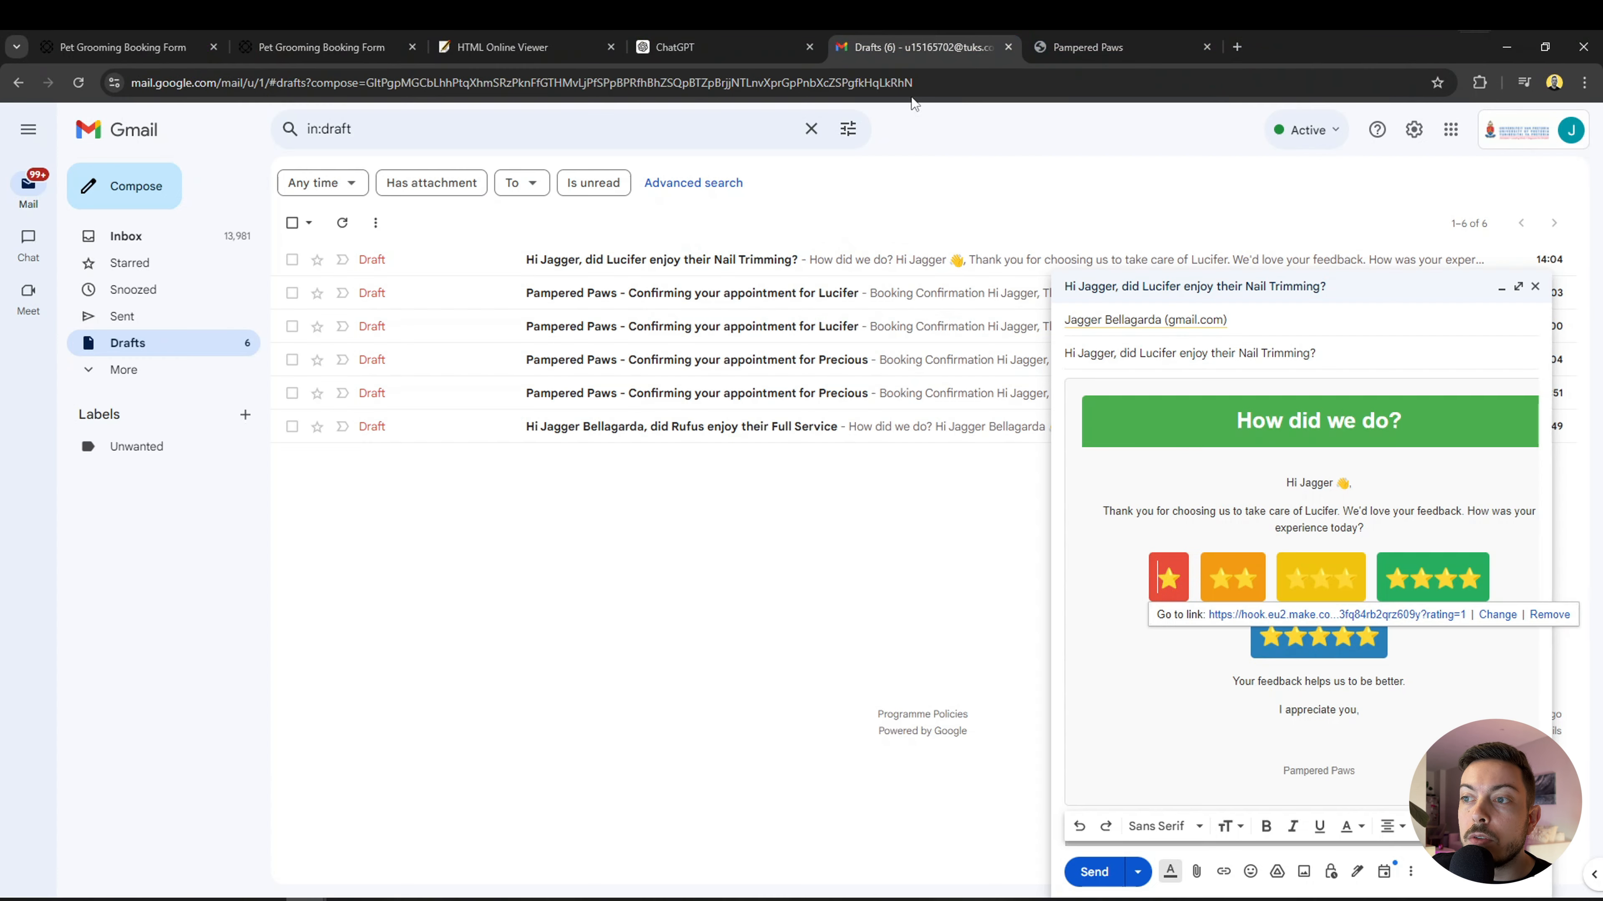
{"action": "left_click", "coordinate": [1145, 671]}
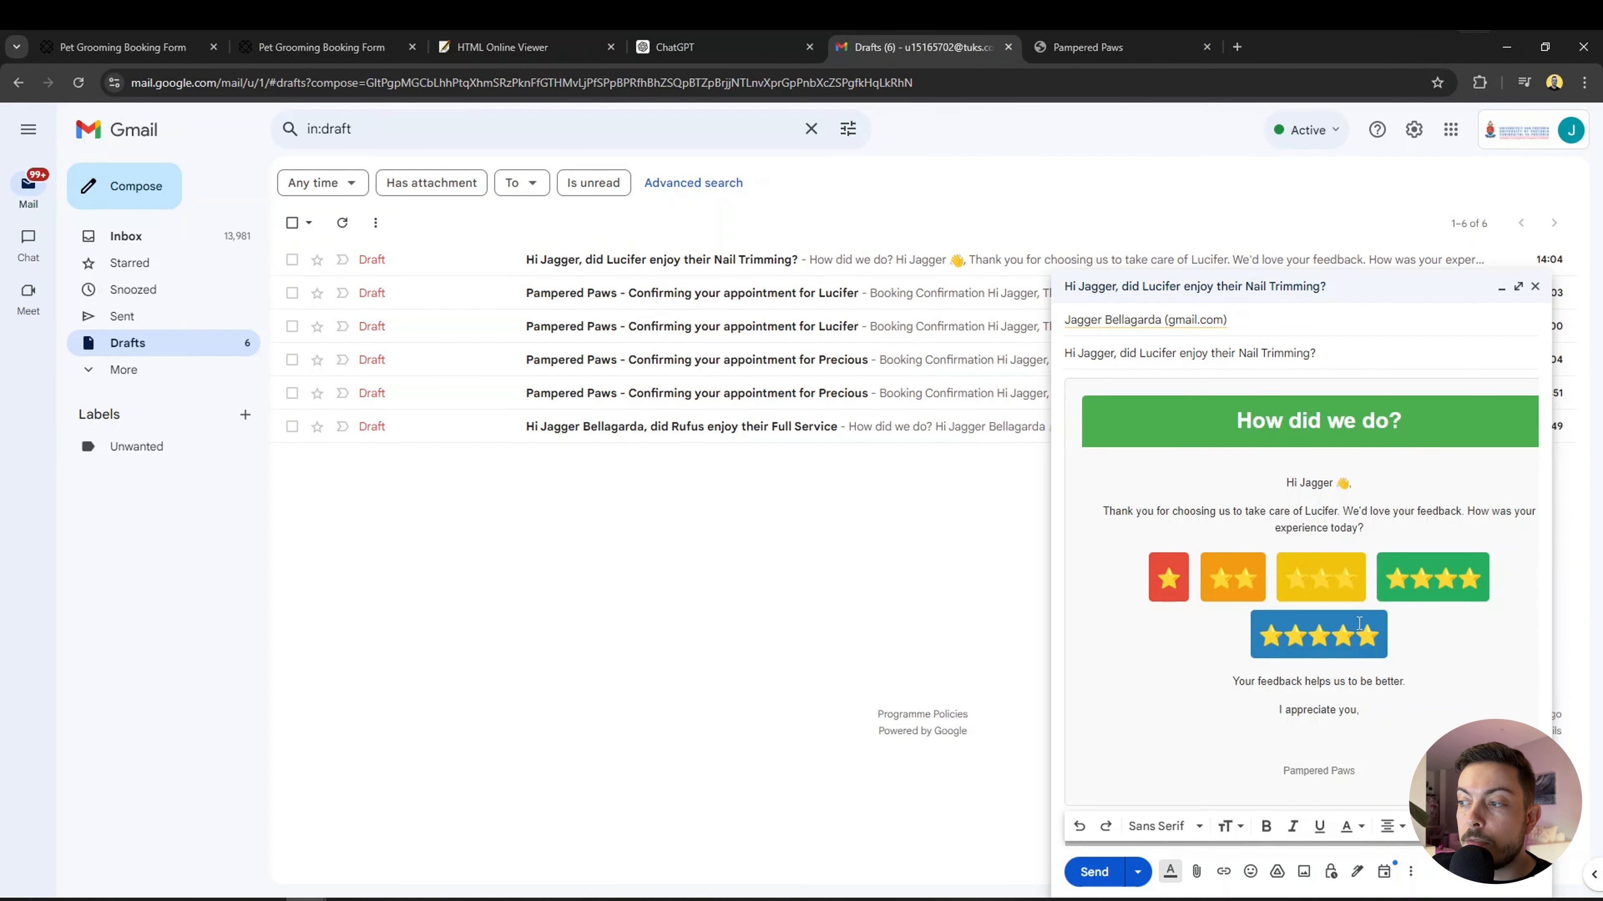
{"action": "left_click", "coordinate": [1335, 639]}
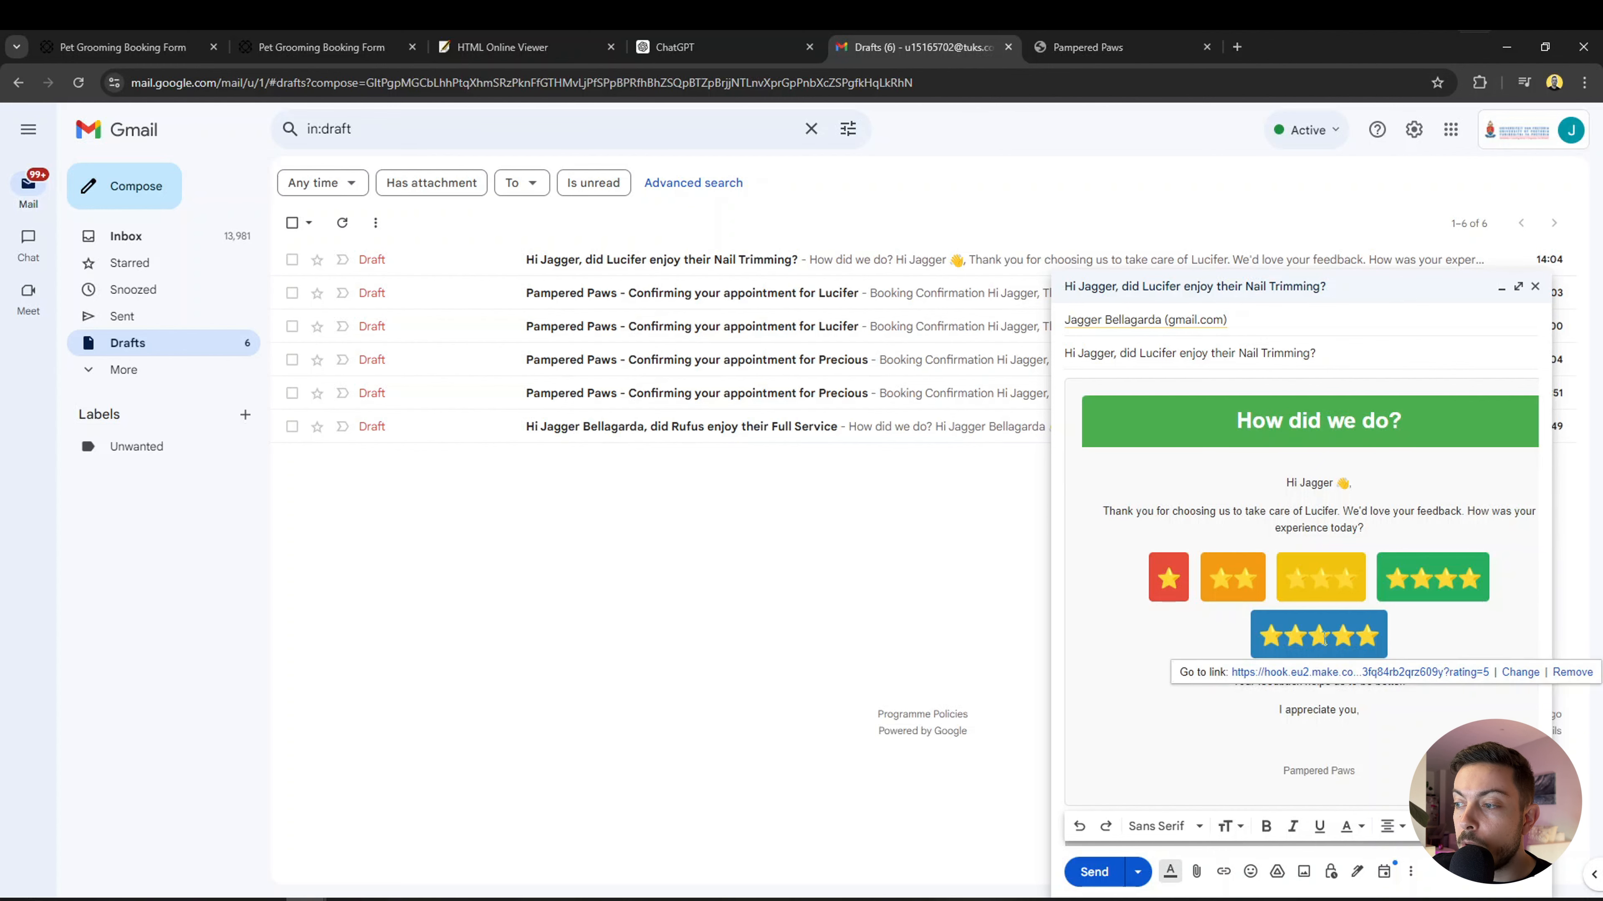
{"action": "left_click", "coordinate": [1325, 673]}
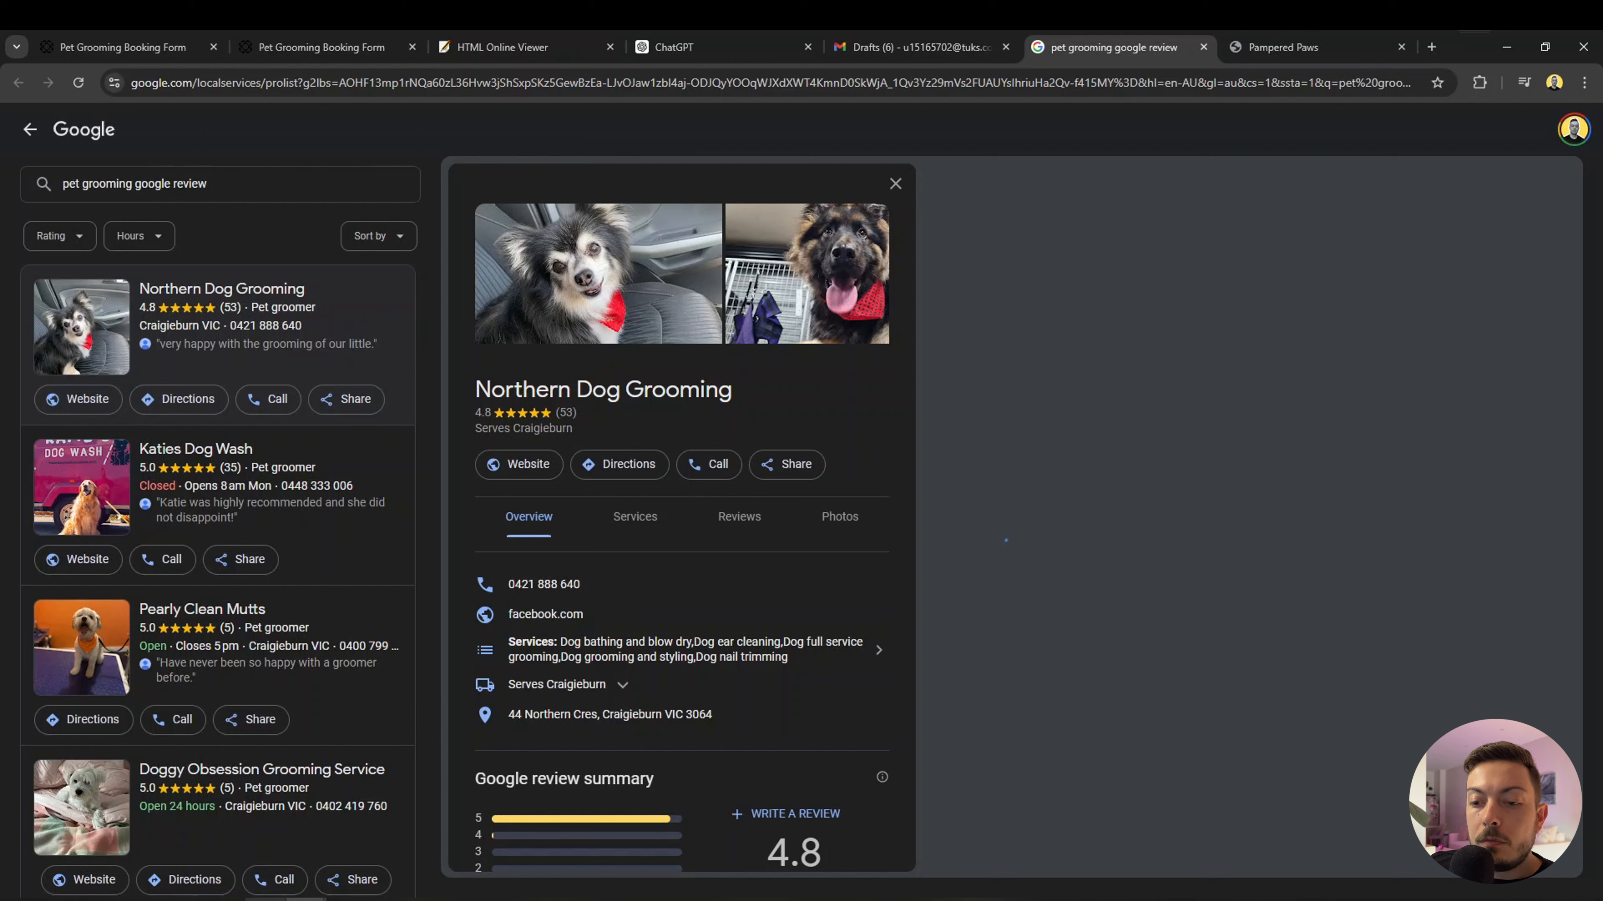
{"action": "left_click", "coordinate": [306, 900]}
{"action": "left_click", "coordinate": [546, 863]}
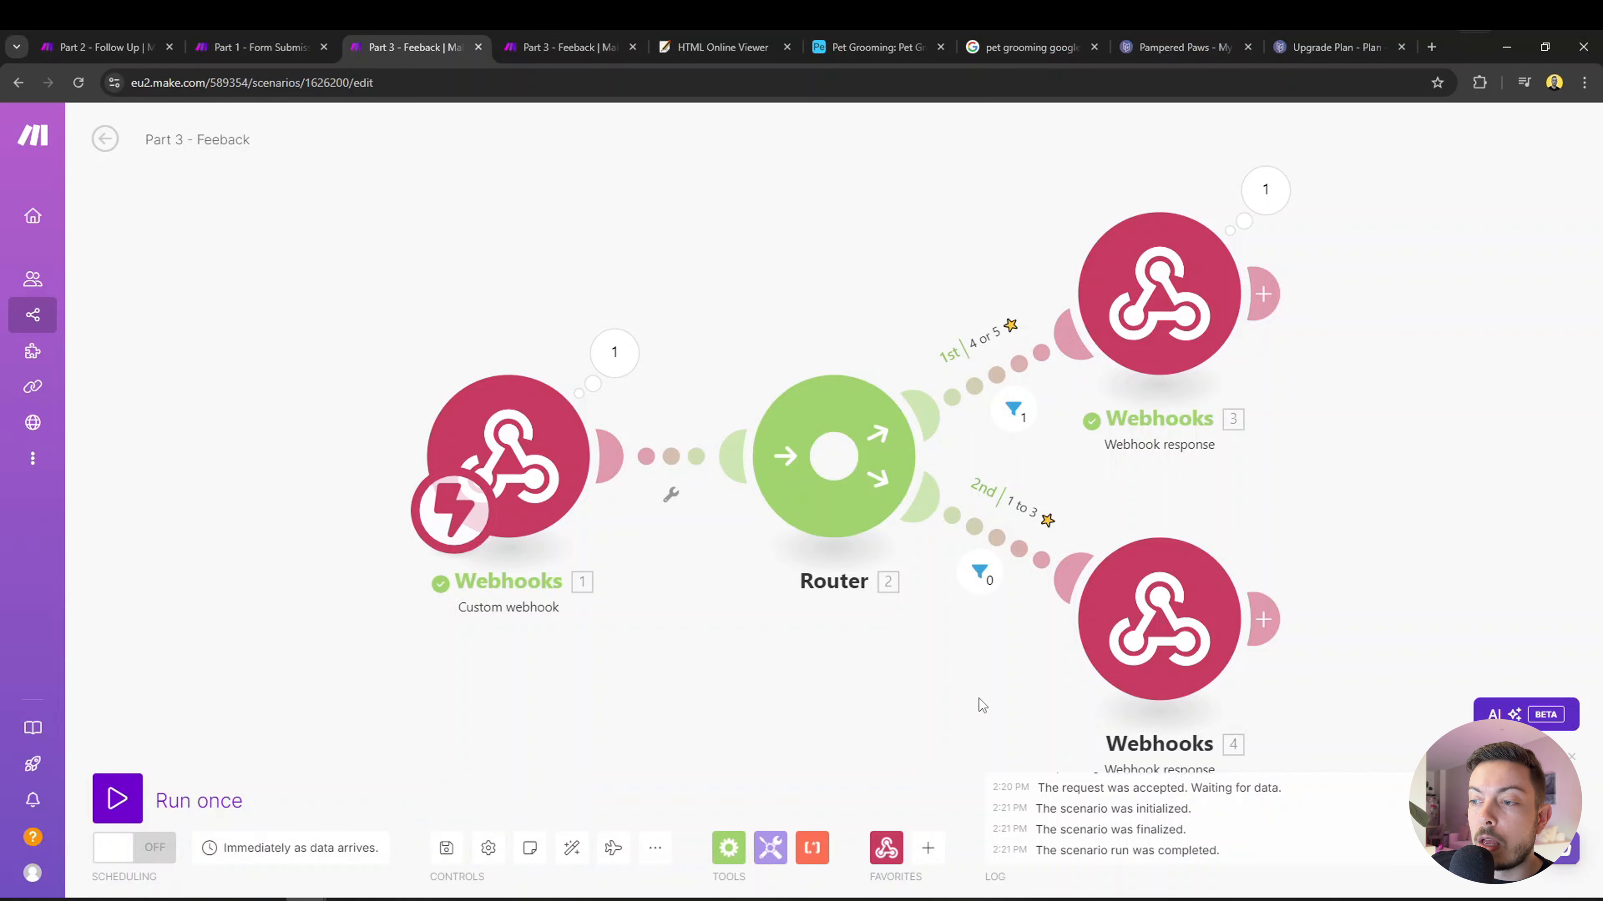